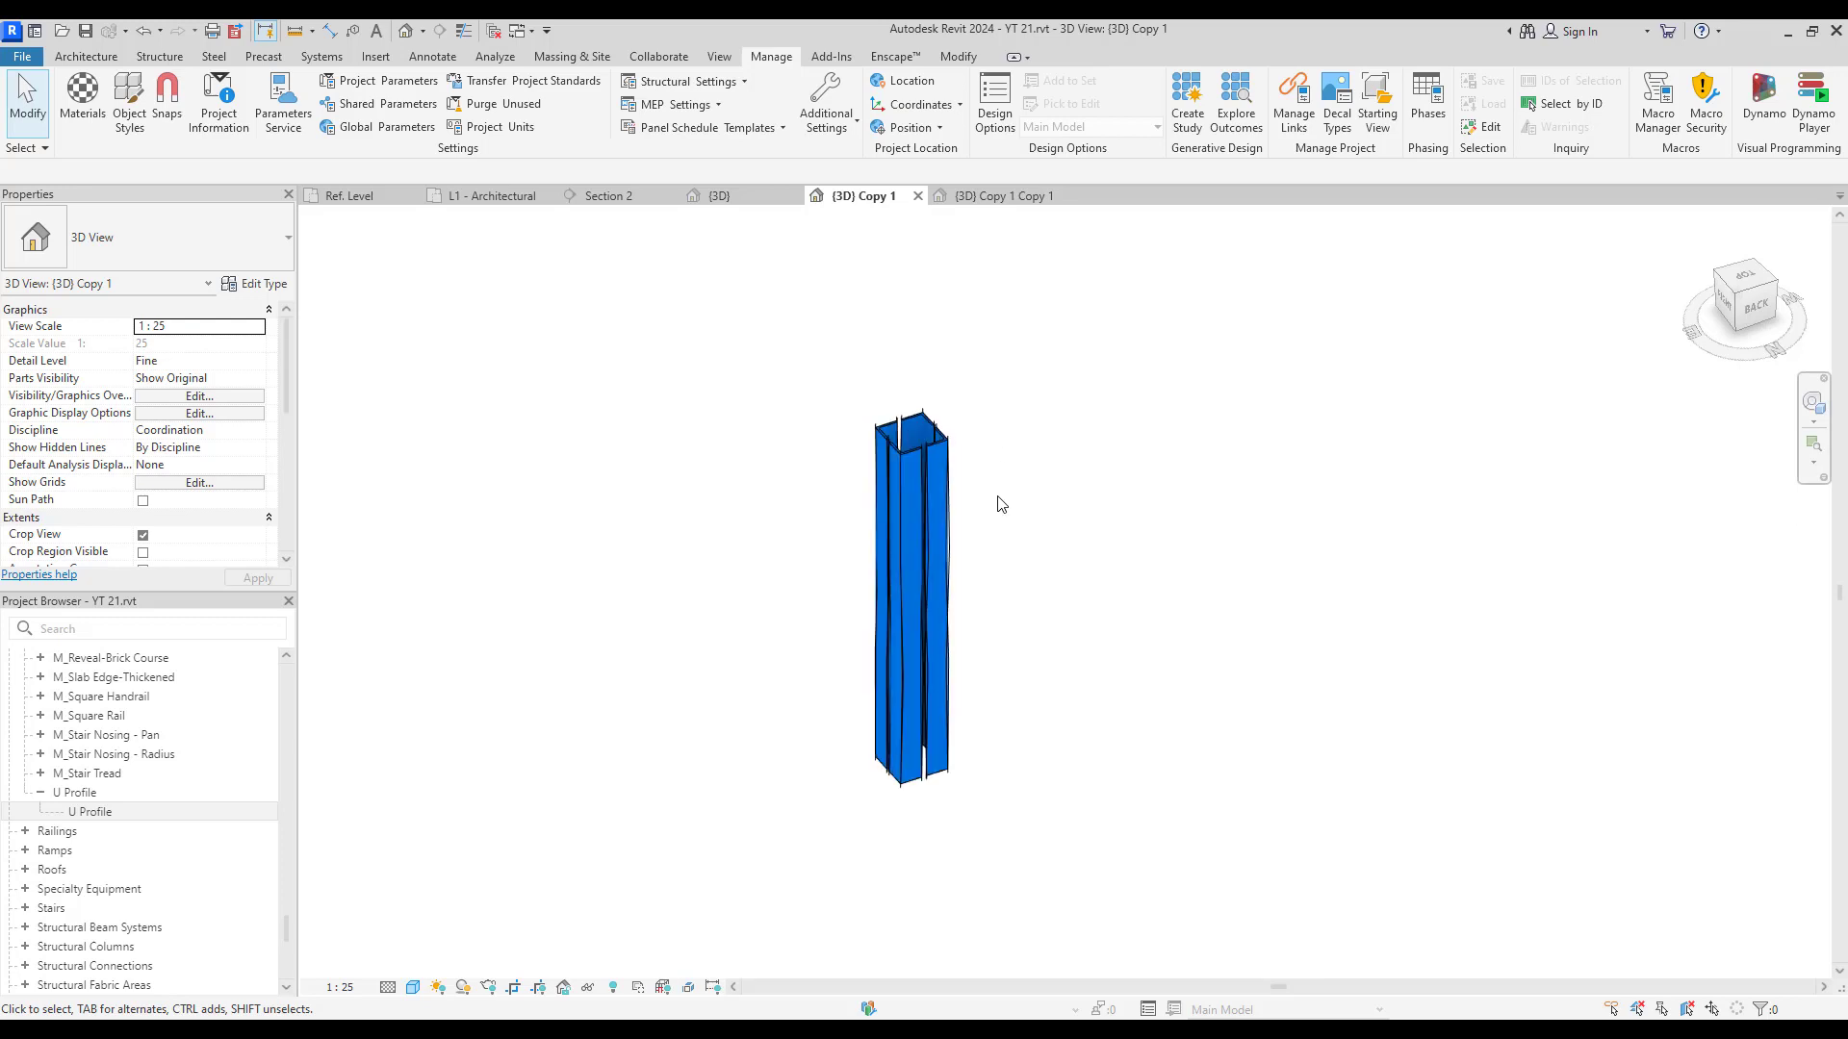
Step: Look around the blue column, then switch to the orange column's {3D} view
middle_click_drag(835, 413, 876, 369)
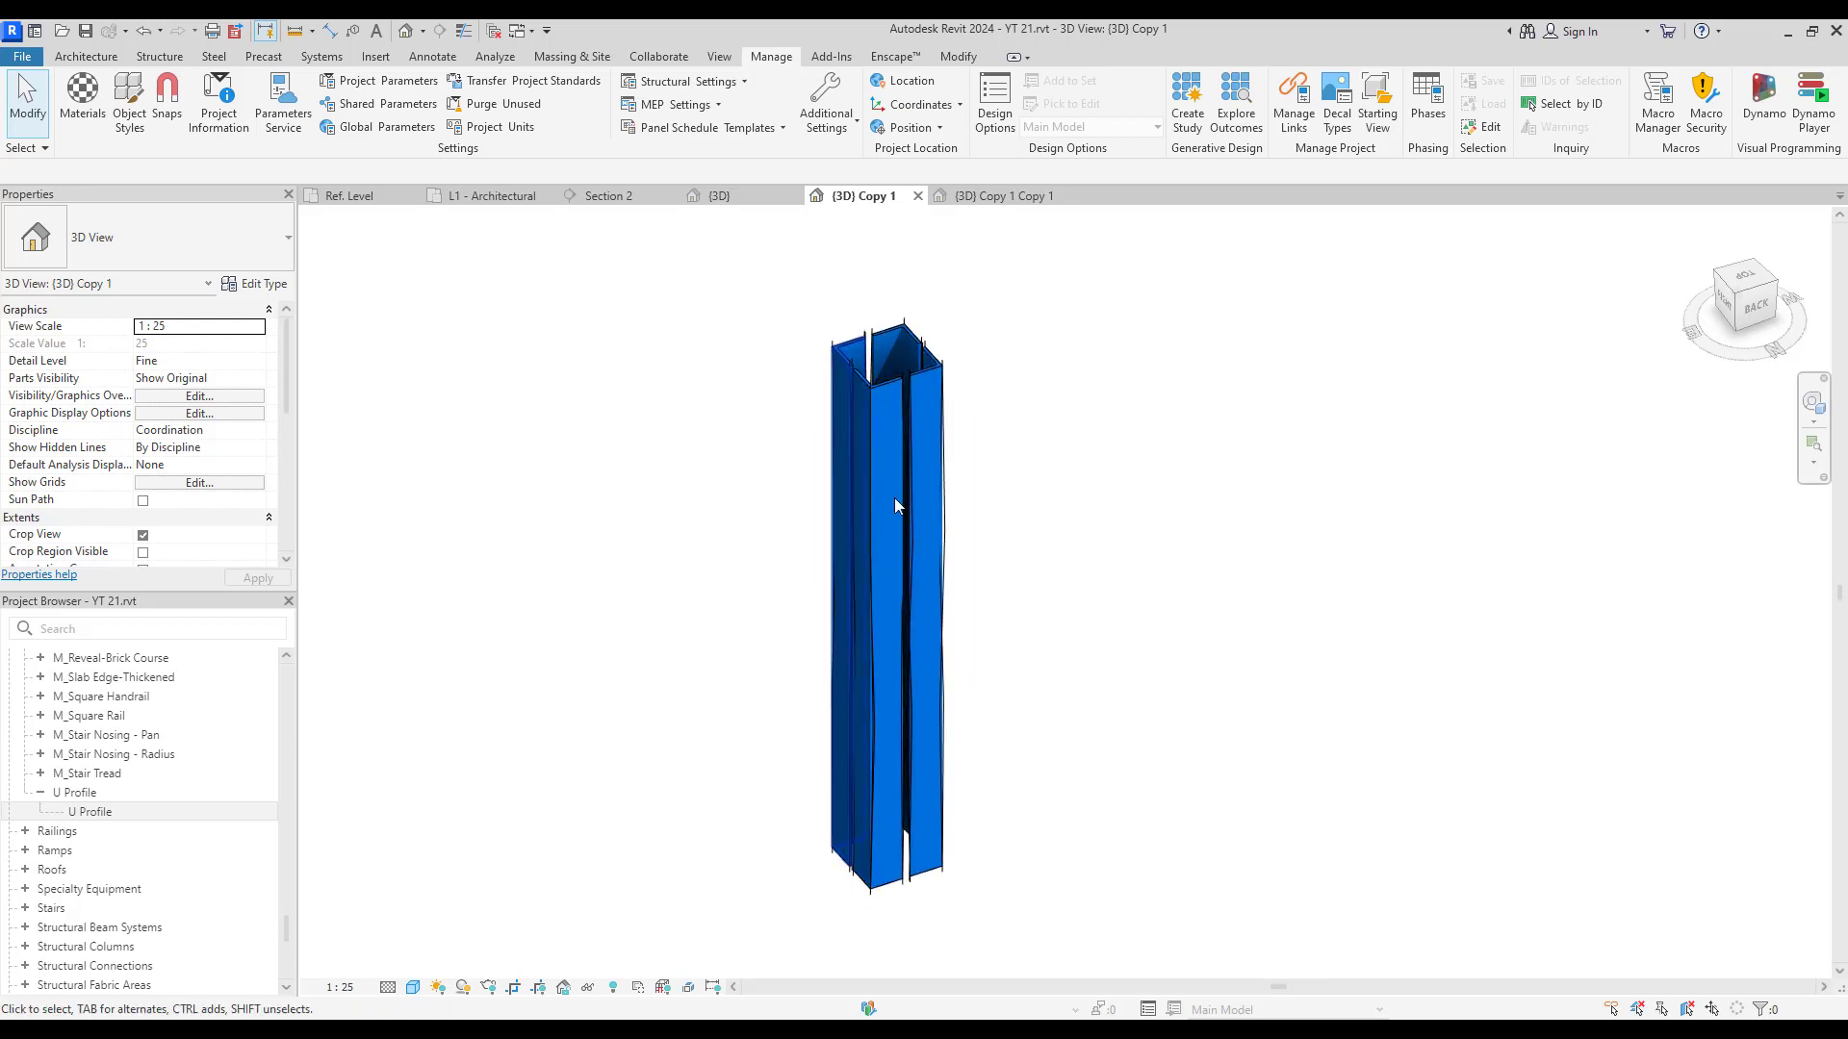
middle_click_drag(1519, 685, 549, 693, "shift")
left_click(744, 207)
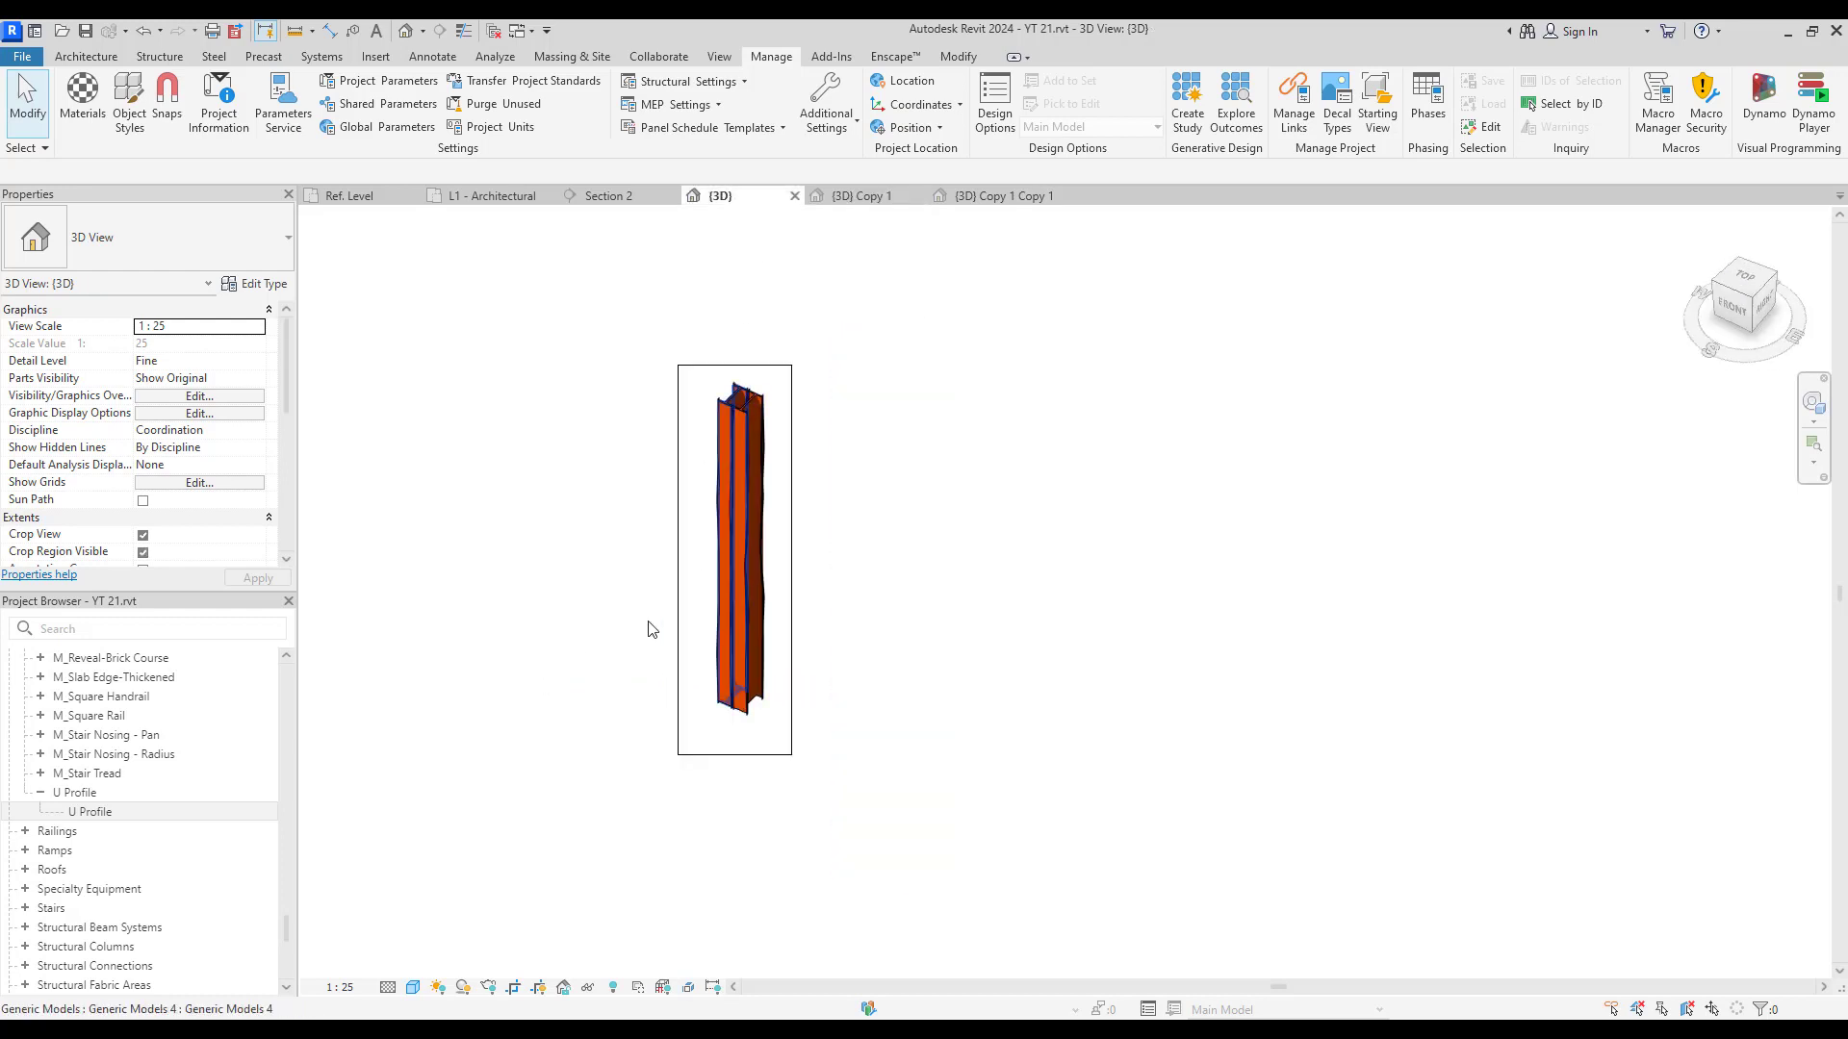
scroll(517, 589, "up", 3)
scroll(602, 487, "down", 2)
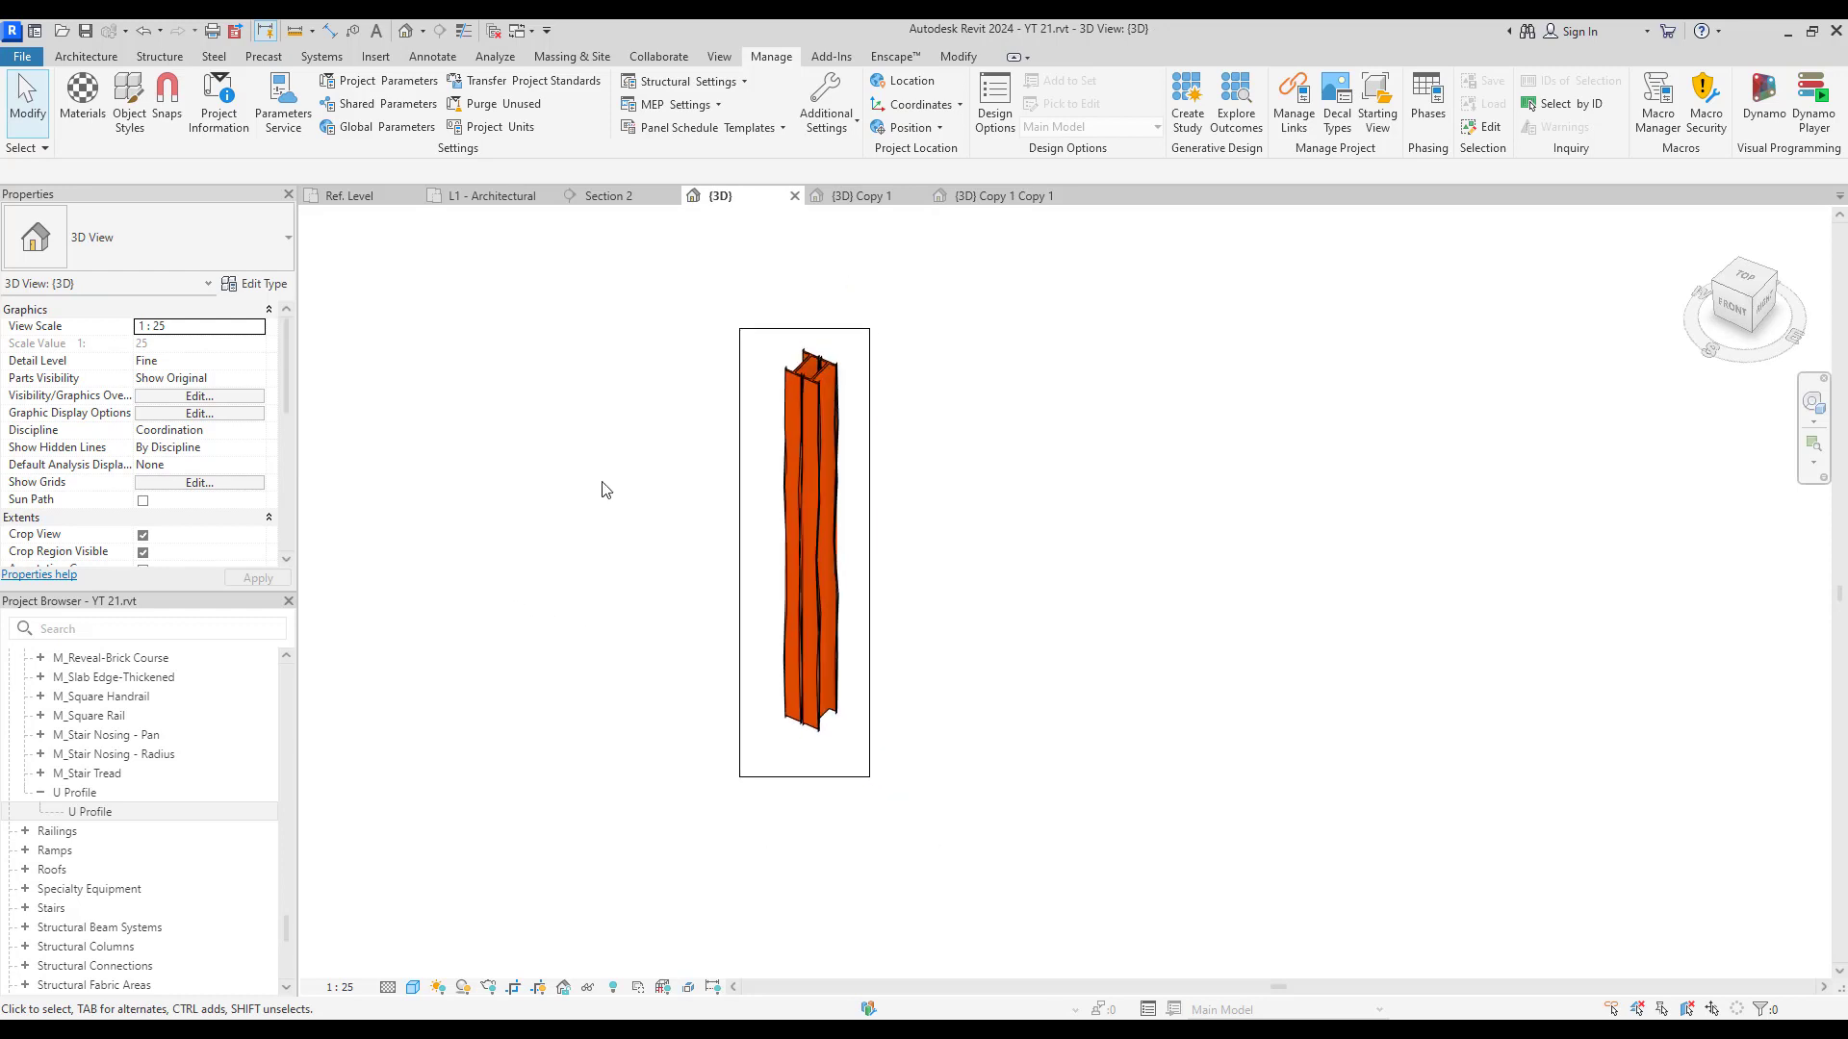
scroll(603, 487, "up", 2)
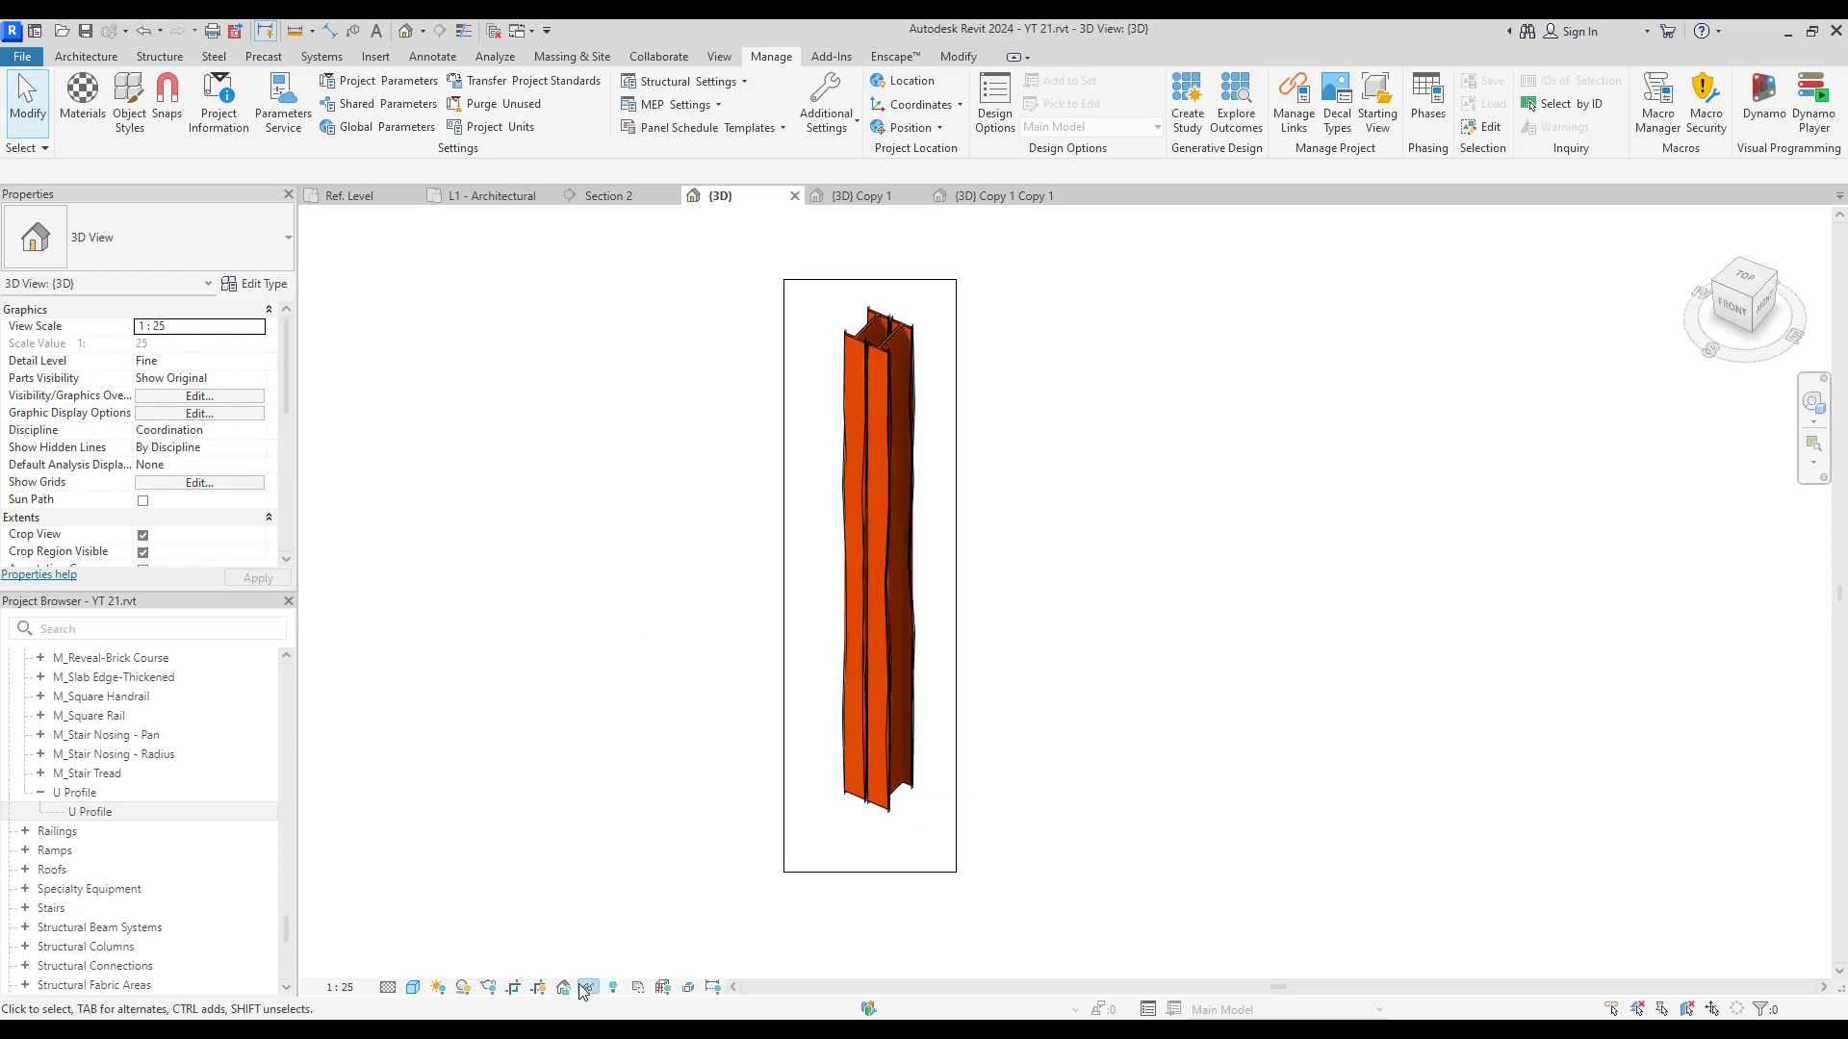
Step: Hide the crop region boundary and orbit the orange column round to its left side
left_click(515, 988)
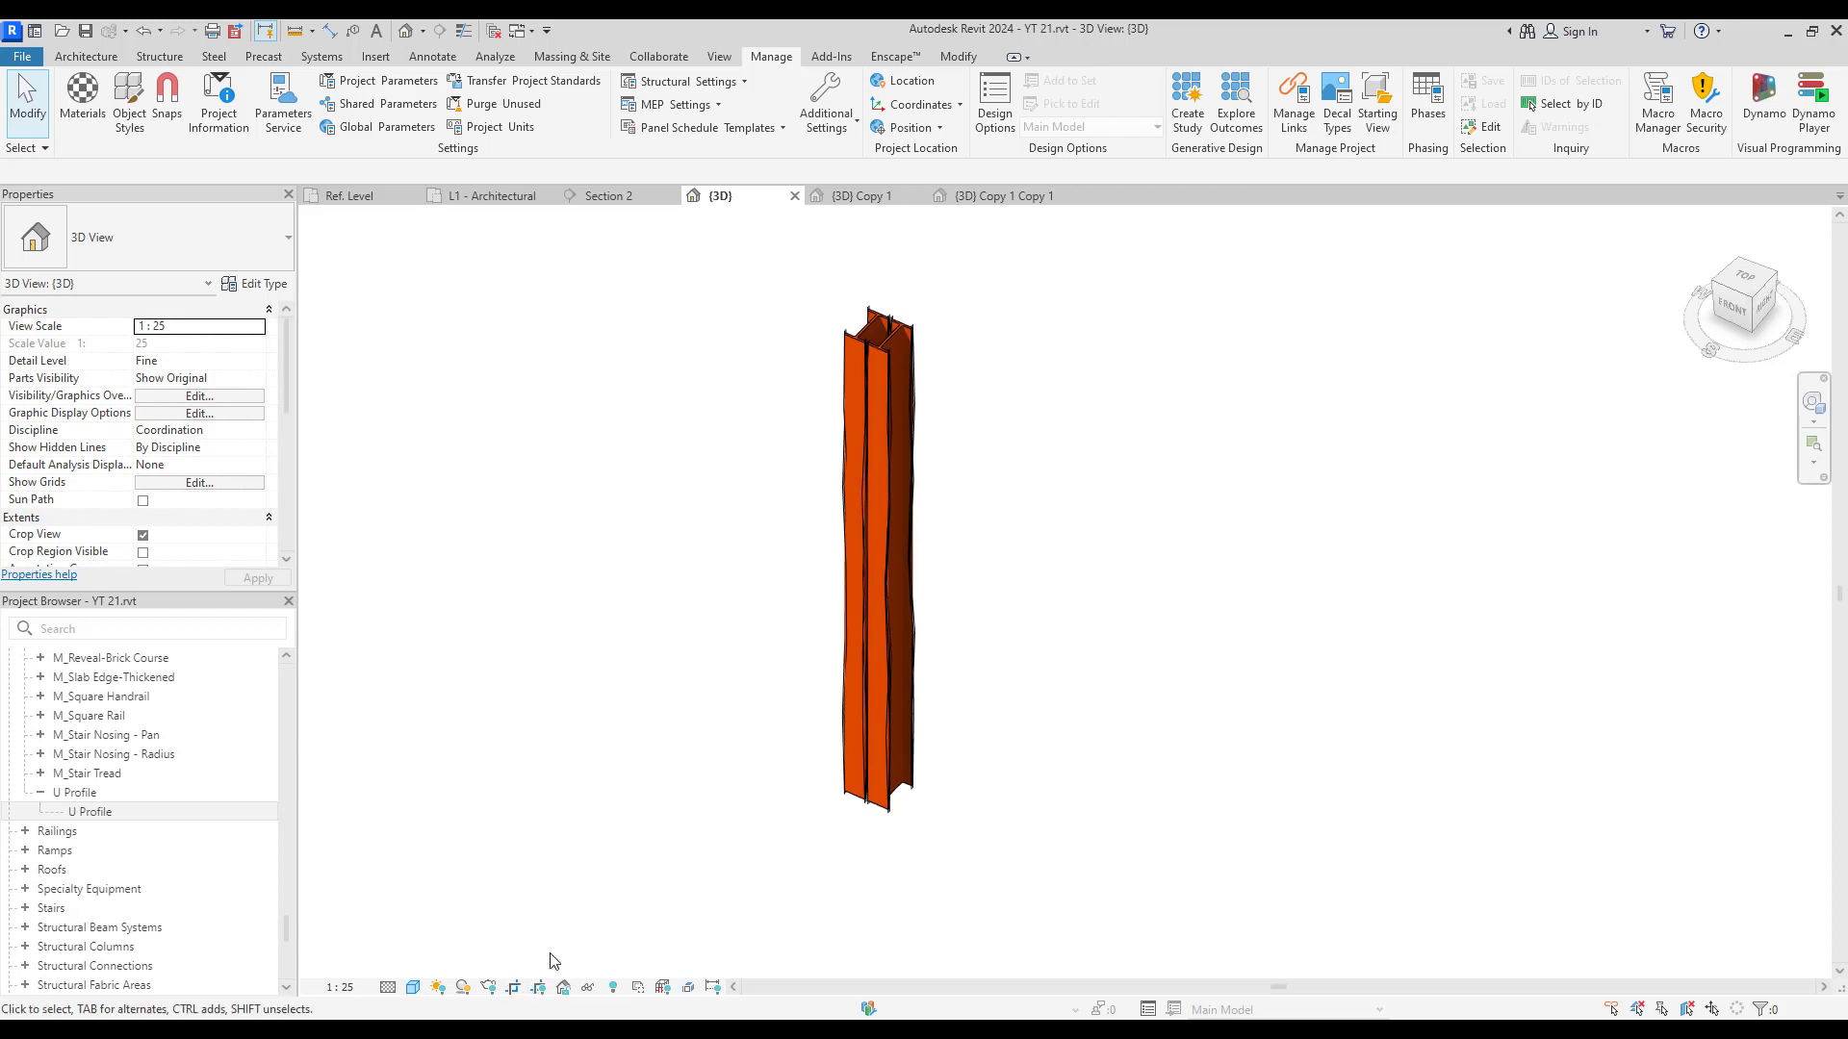
scroll(874, 318, "up", 5)
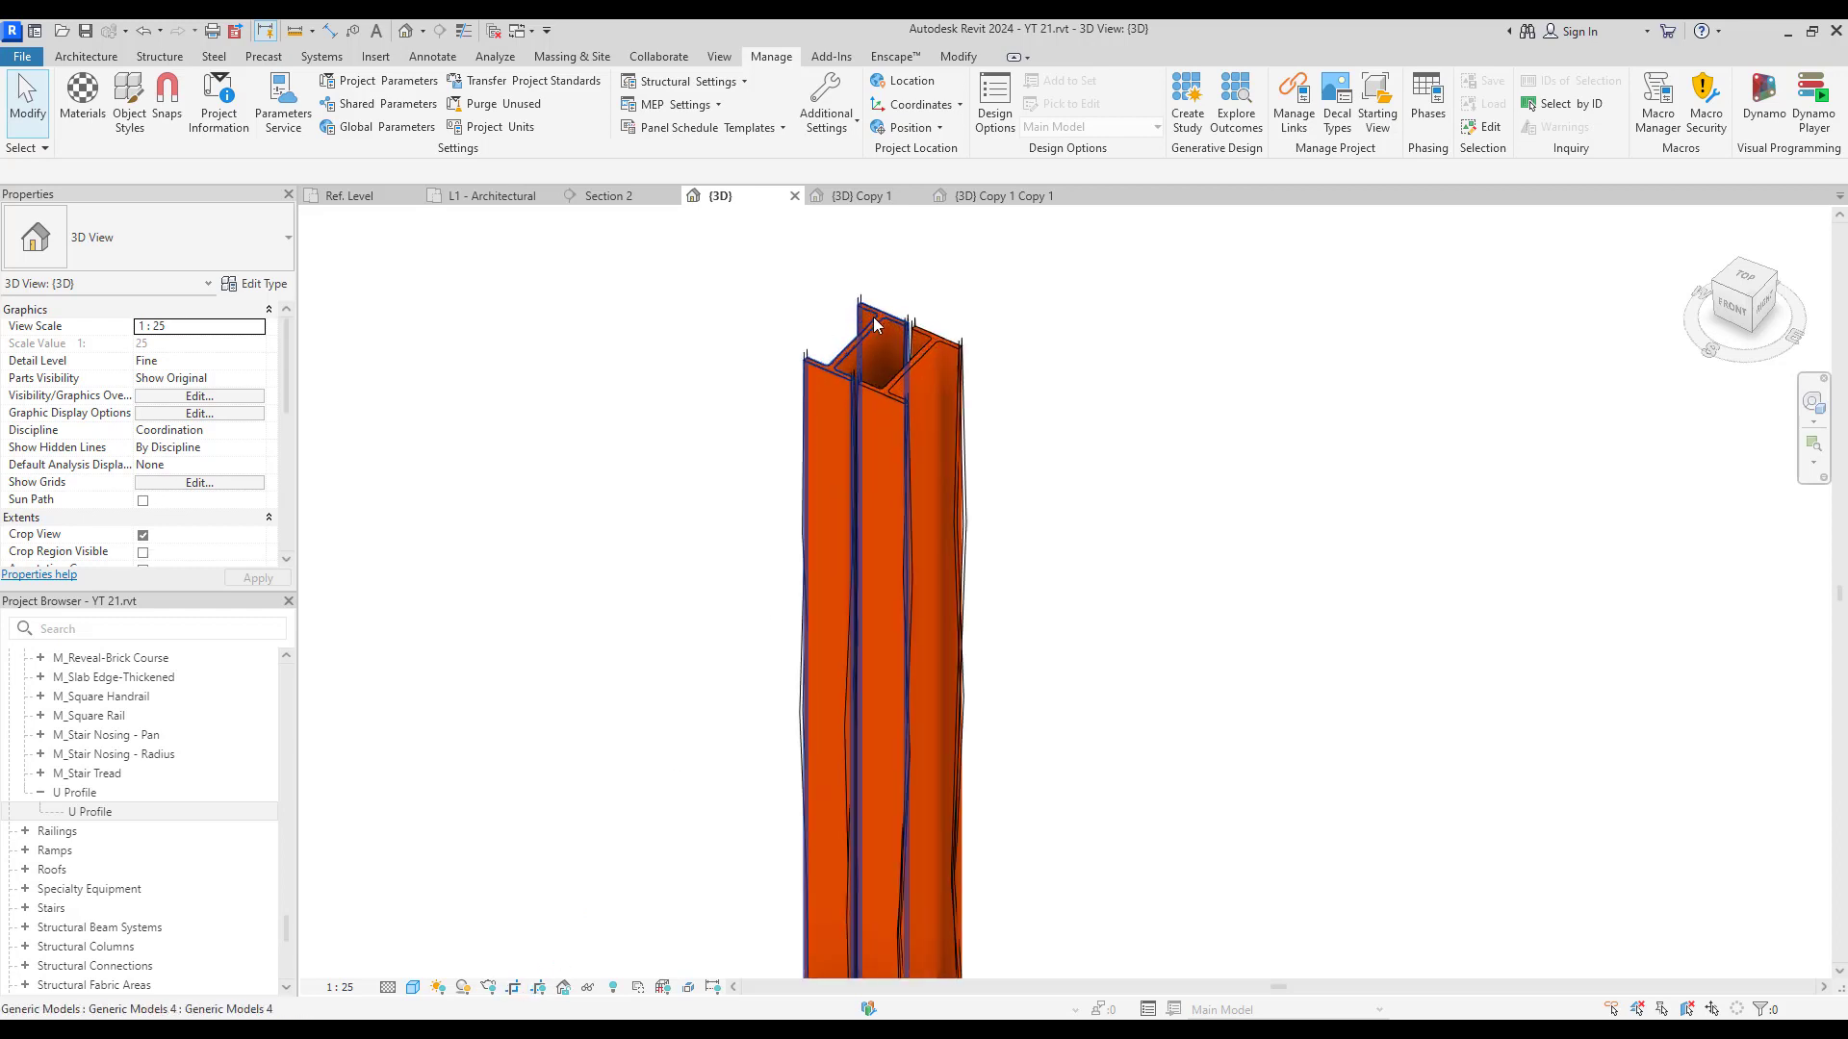
middle_click_drag(732, 695, 652, 557, "shift")
Step: Switch to the {3D} Copy 1 Copy 1 view and hide its crop region boundary
left_click(996, 198)
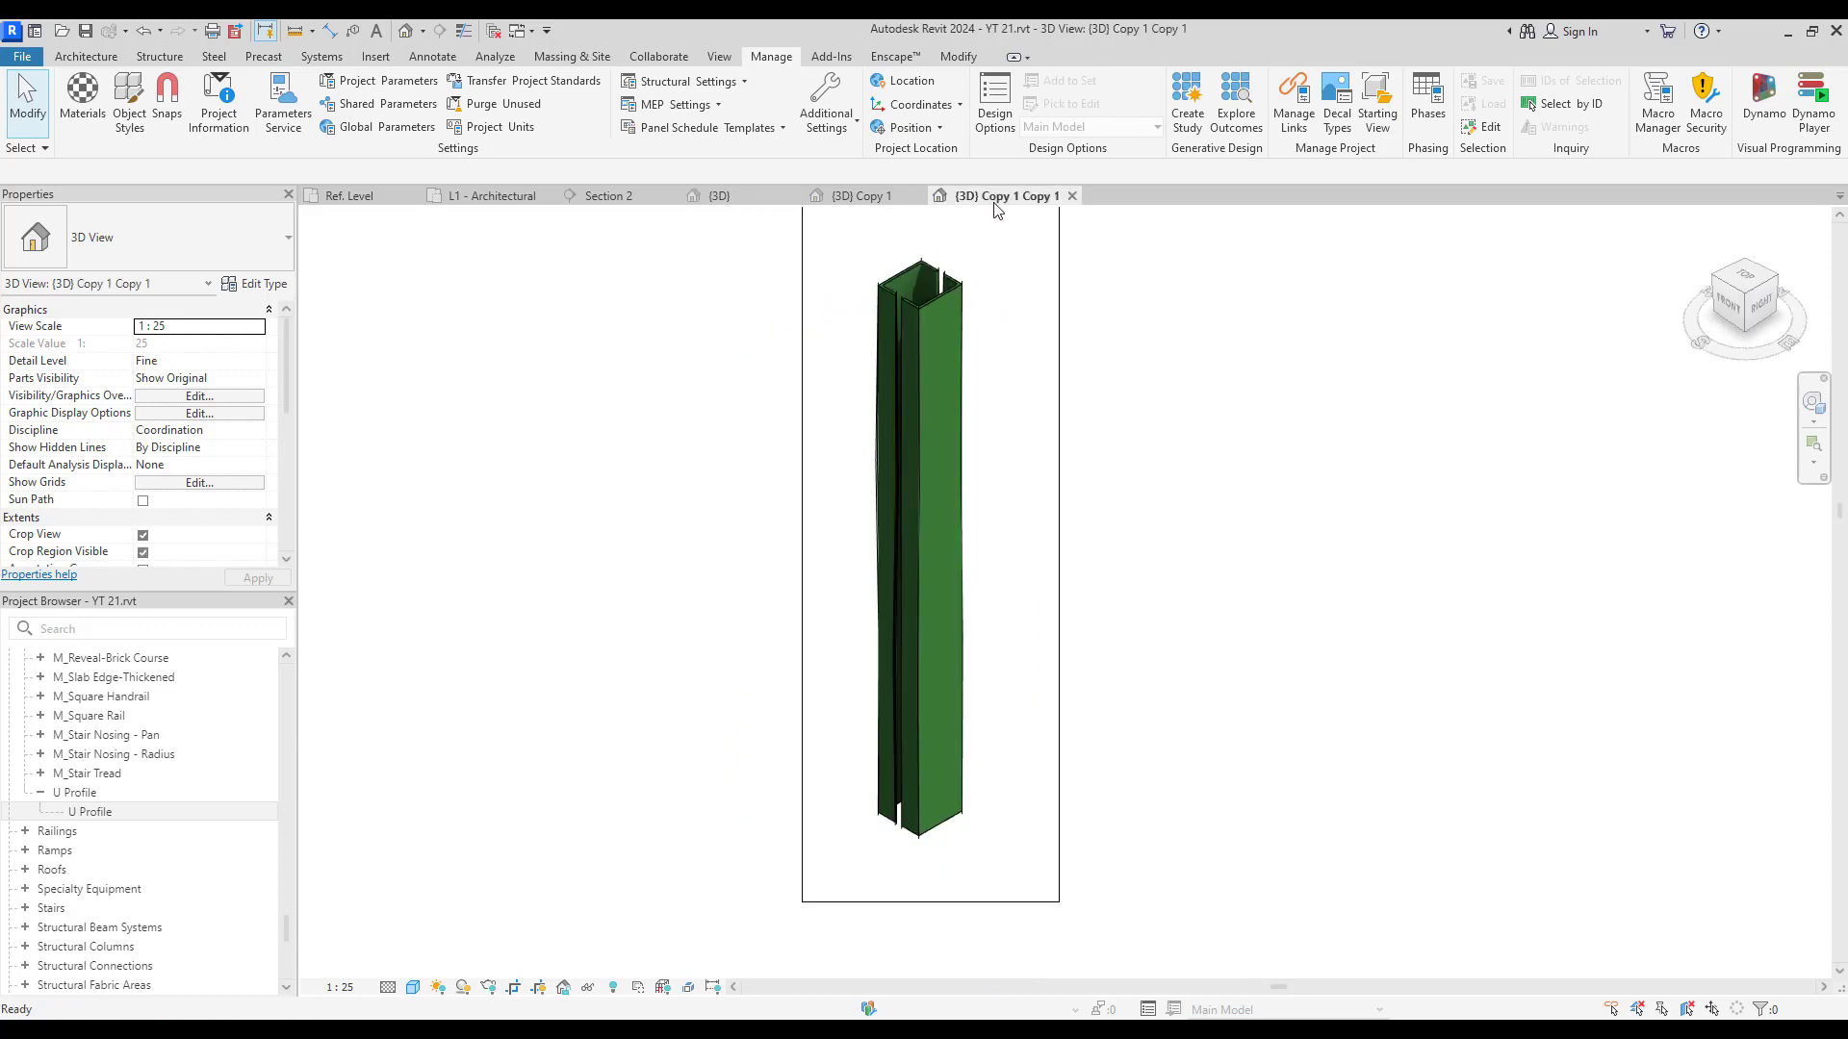
left_click(537, 994)
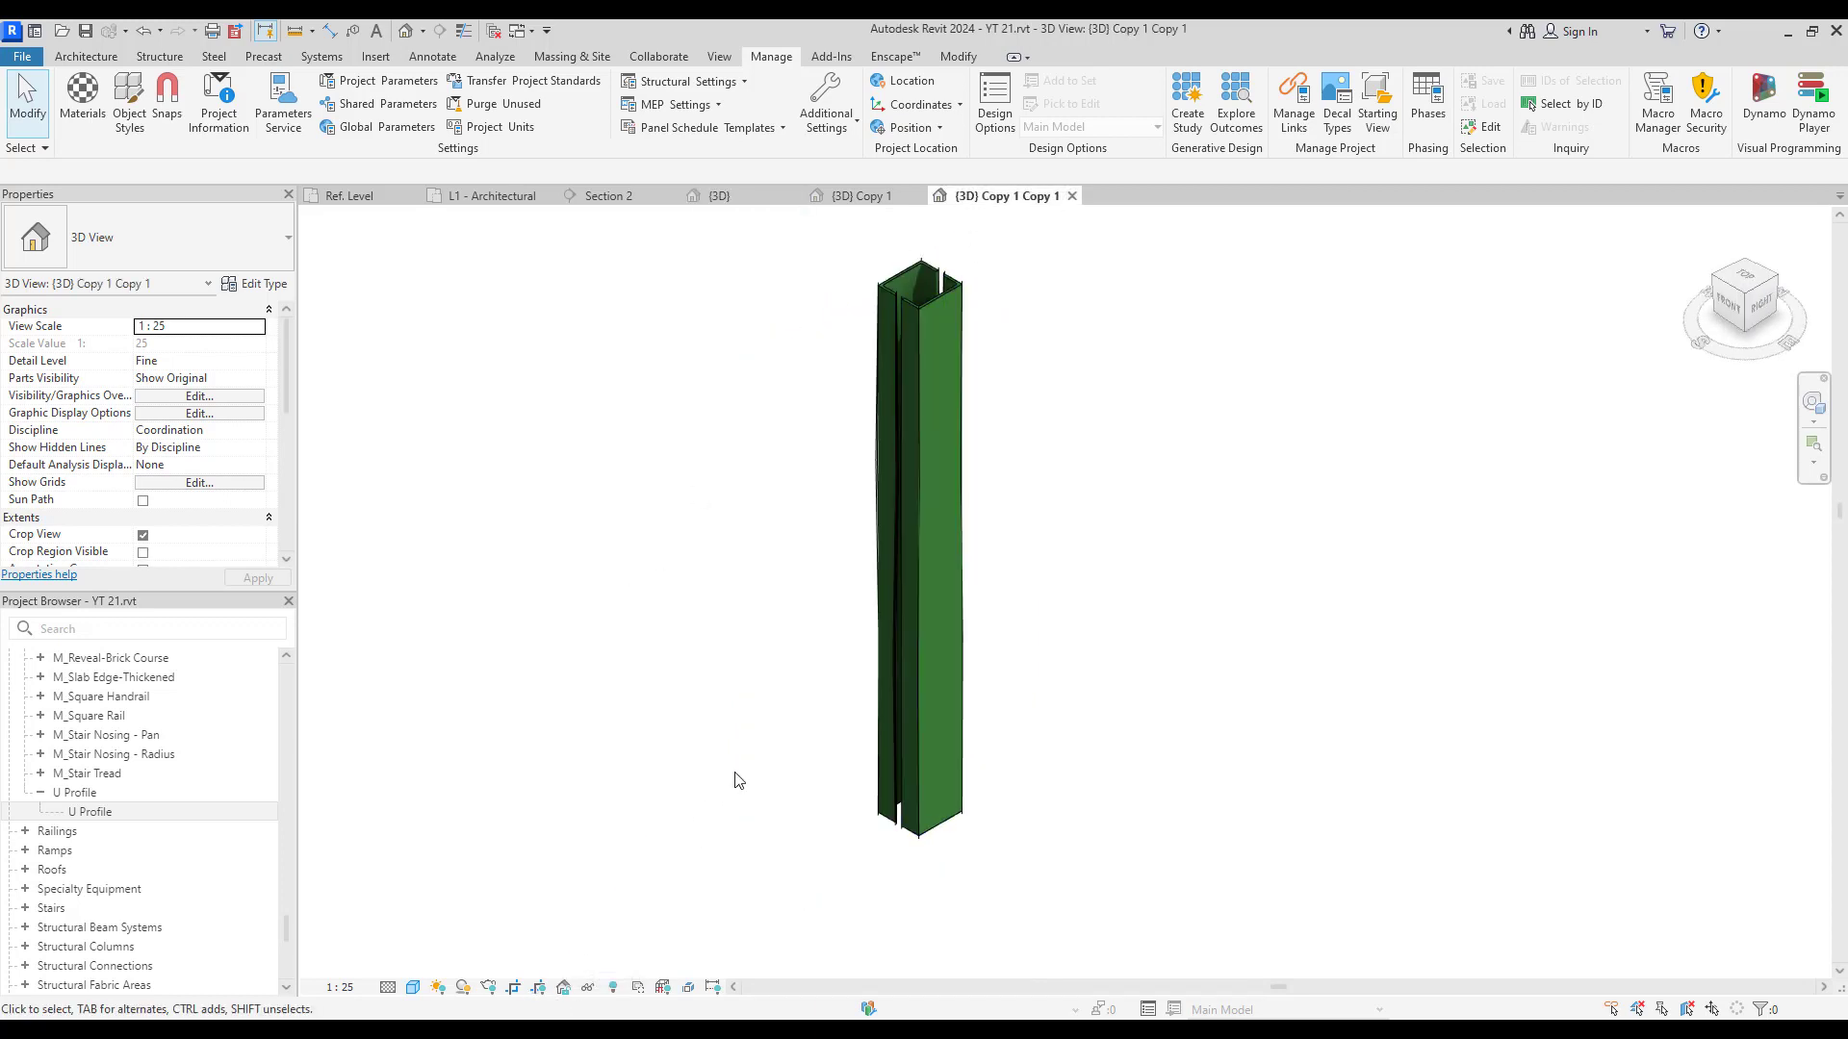
scroll(812, 817, "down", 2)
scroll(878, 379, "up", 4)
Step: Orbit and pan around the green column to inspect its sides, top and base
middle_click_drag(770, 689, 914, 488, "shift")
scroll(913, 493, "up", 4)
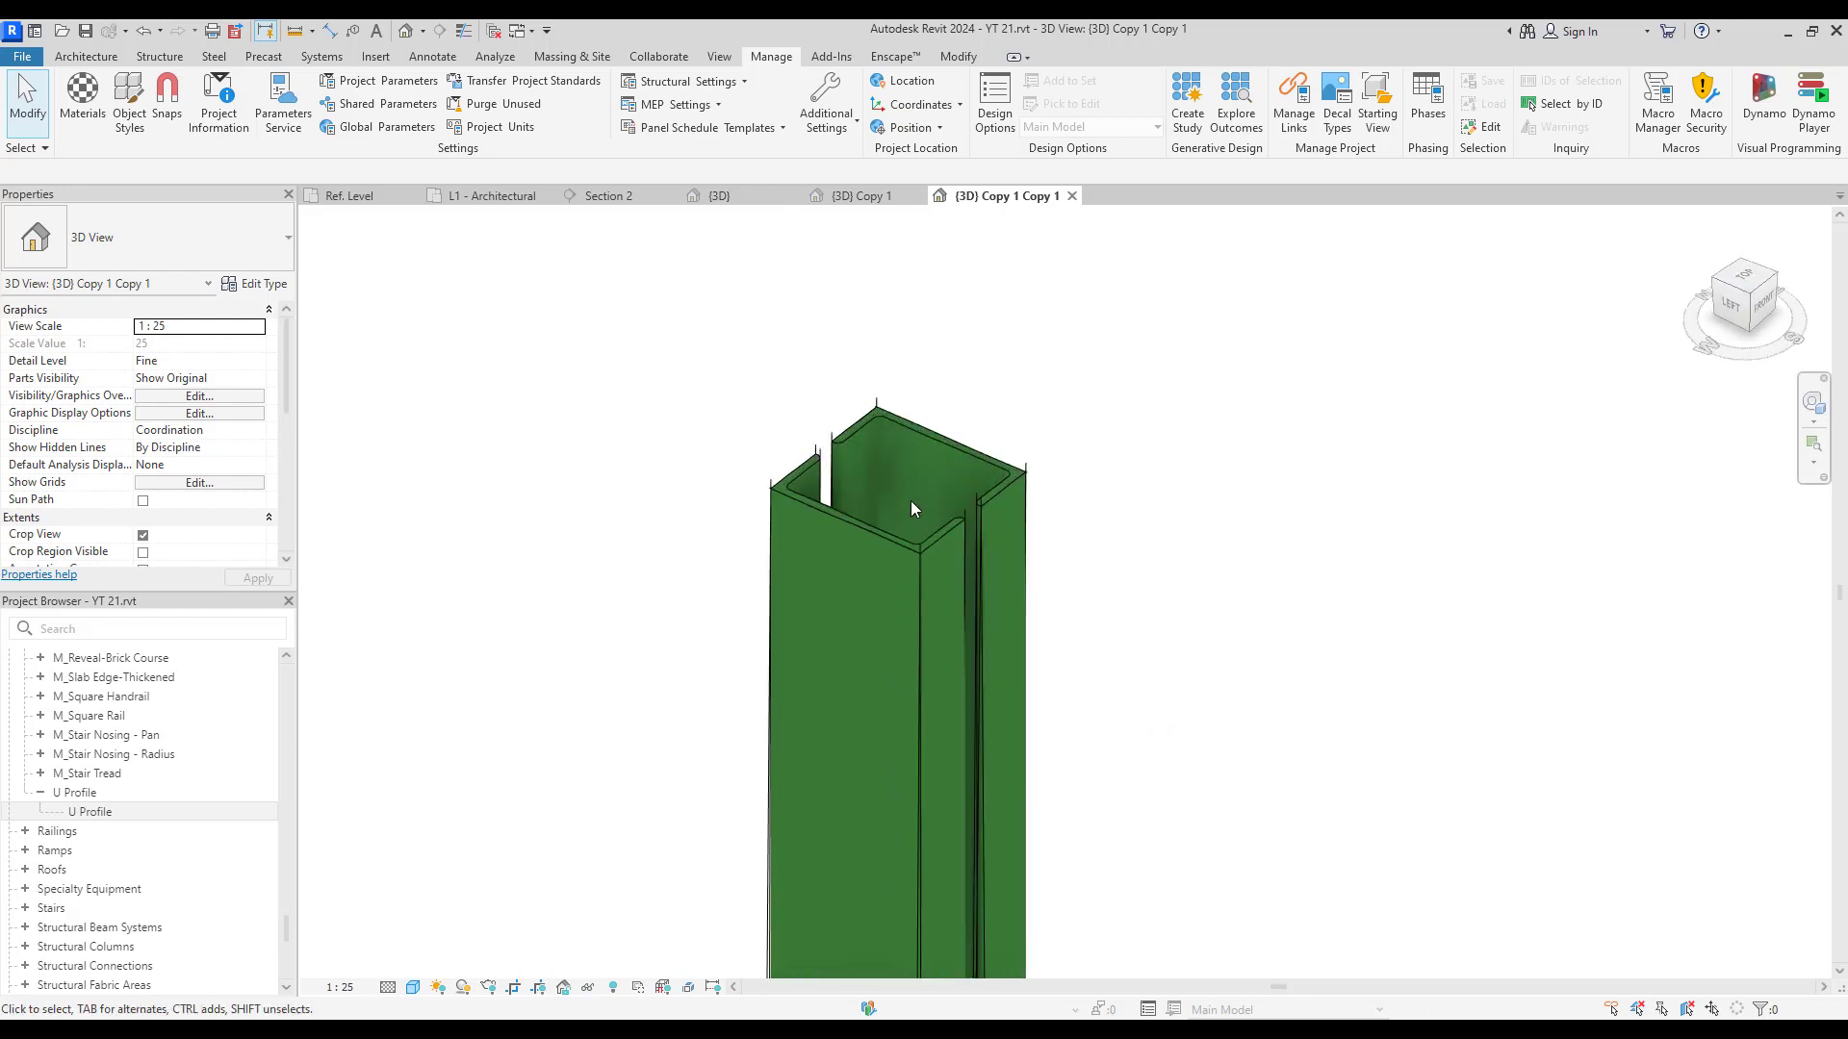
middle_click_drag(1342, 926, 1339, 450, "shift")
middle_click_drag(1283, 660, 1211, 462, "shift")
middle_click_drag(1197, 836, 1184, 372)
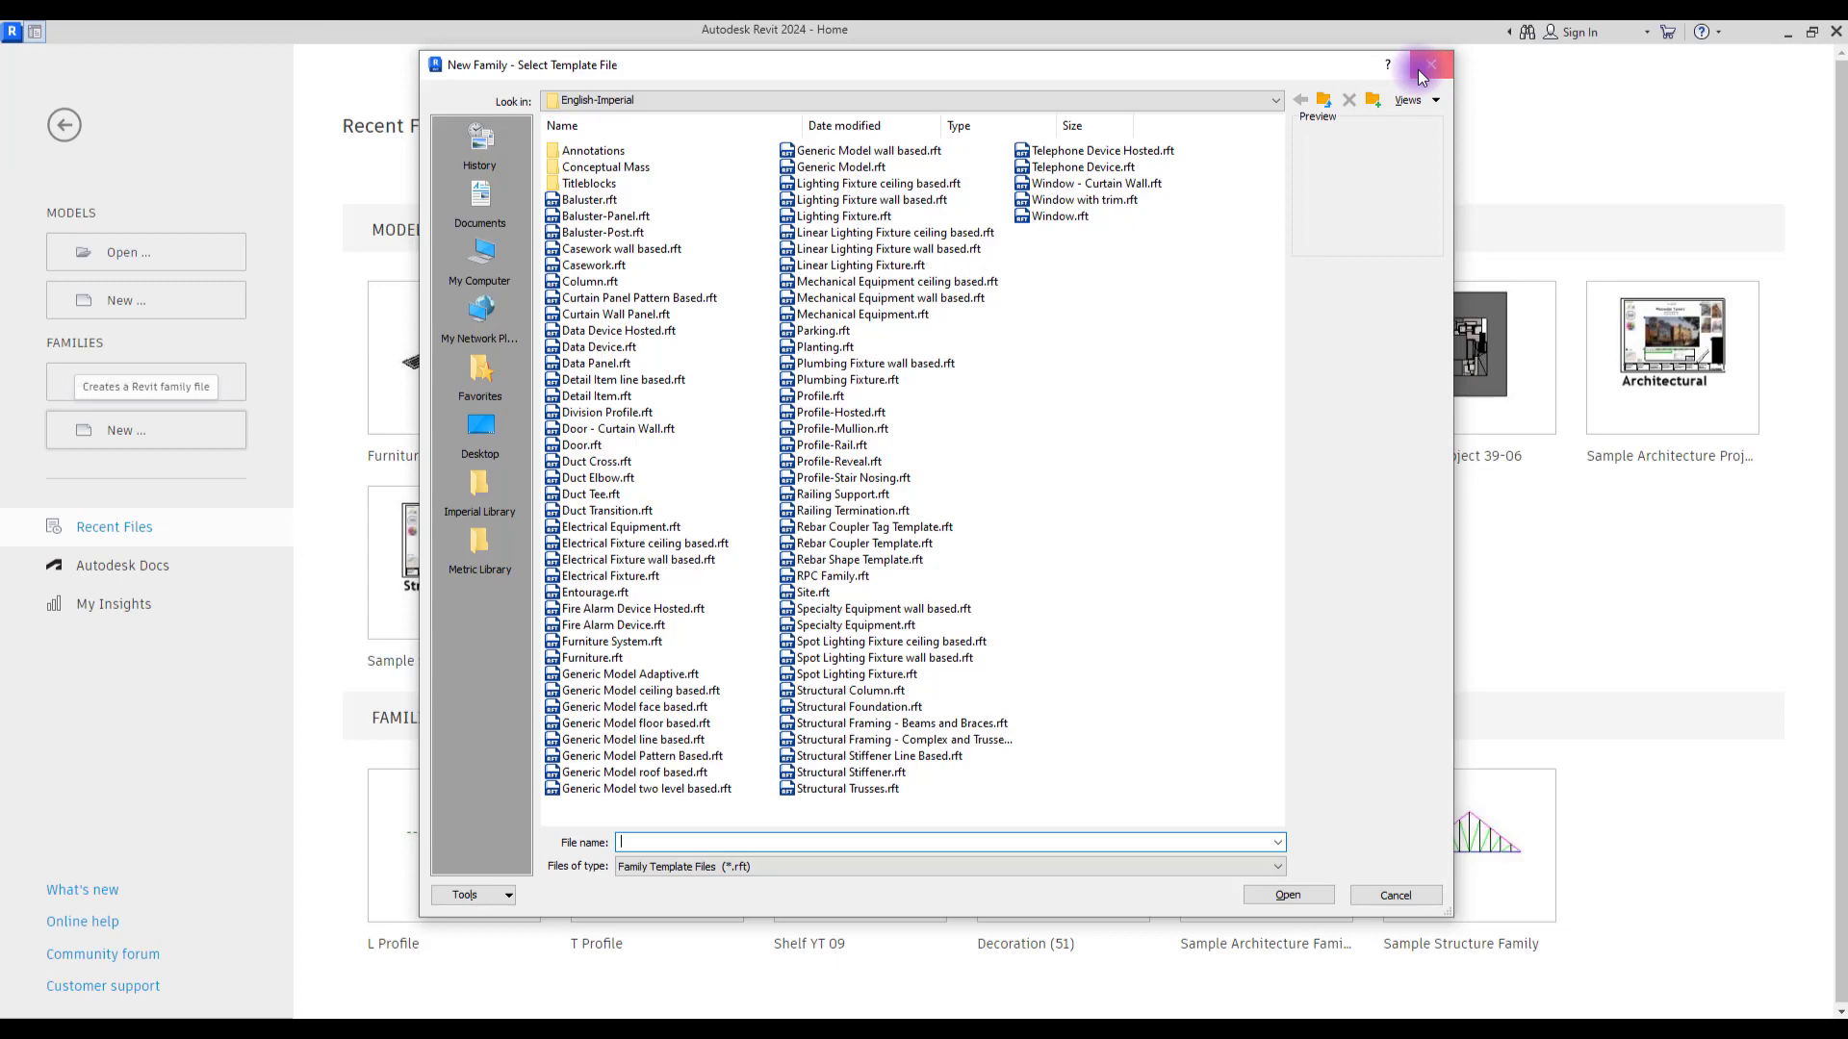
Step: Start a new family from the Profile.rft template
left_click(1421, 76)
left_click(121, 430)
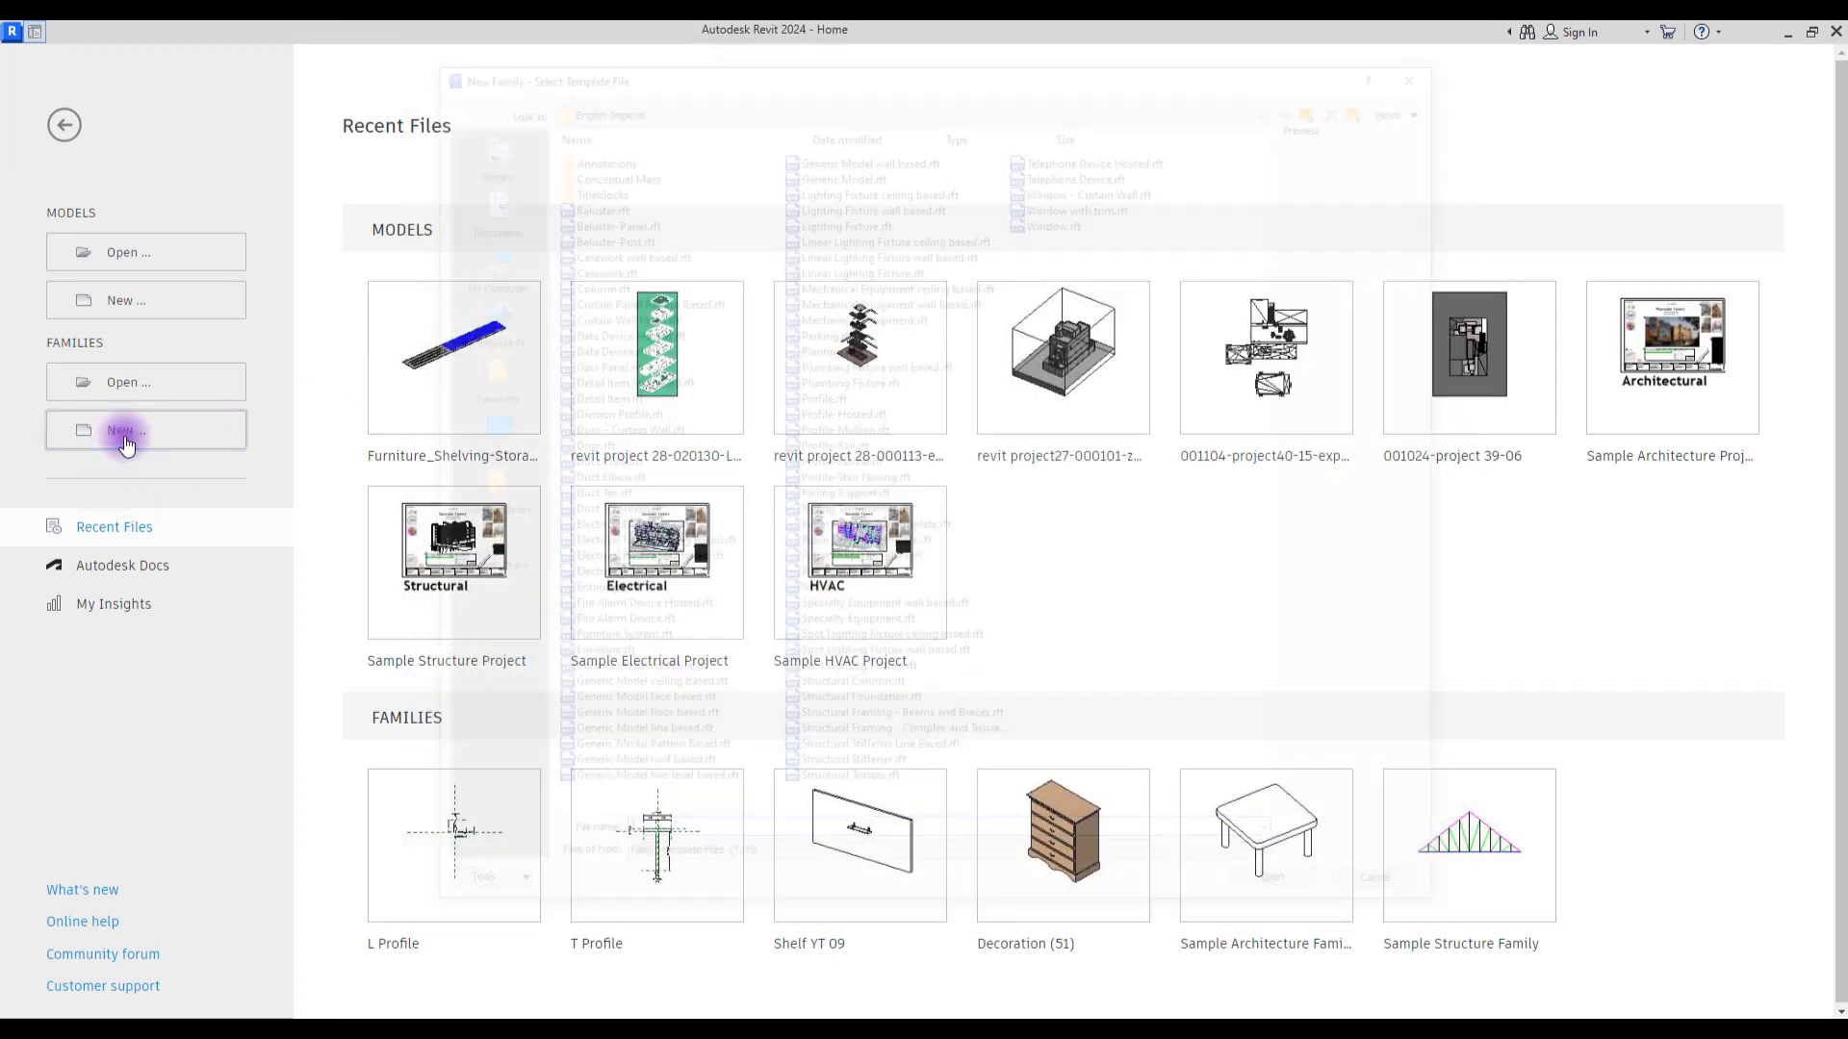
double_click(830, 403)
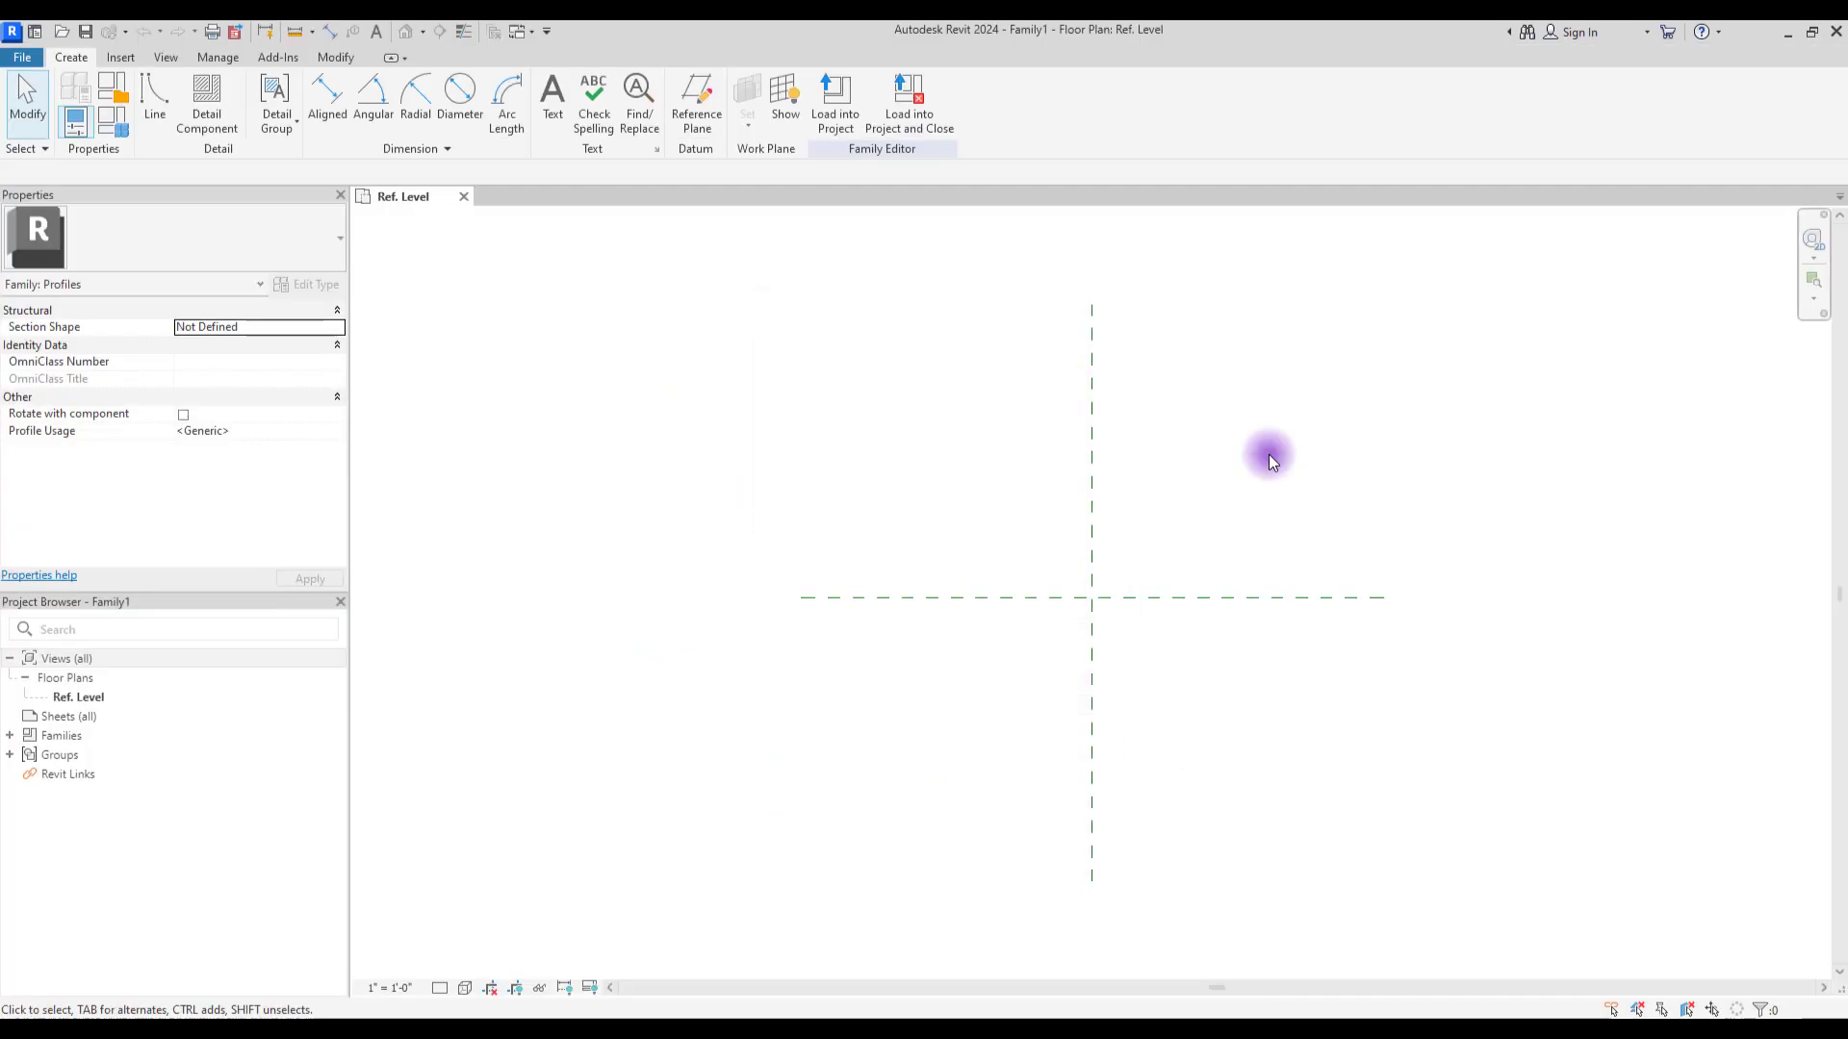
Step: Set the family's length units to Meters rounded to 2 decimal places
key("u")
key("n")
left_click(980, 454)
left_click(1035, 420)
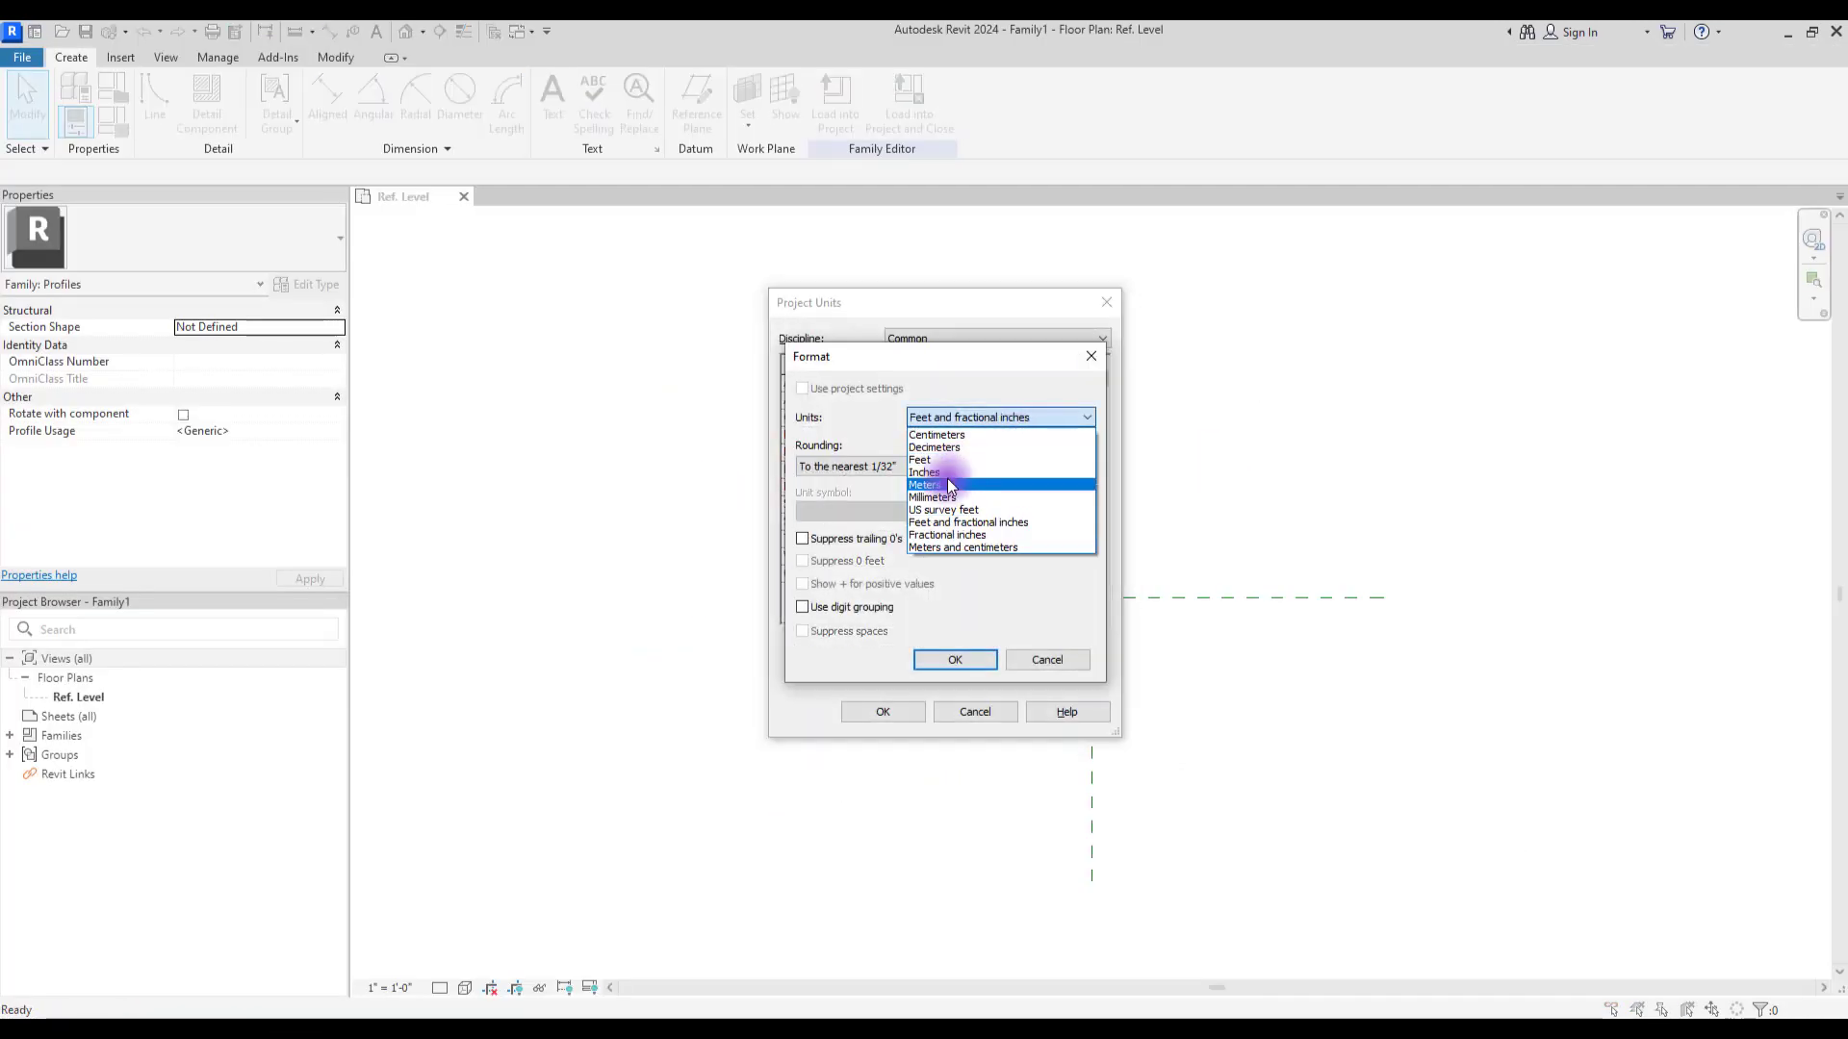
left_click(947, 477)
left_click(914, 466)
left_click(847, 510)
left_click(973, 647)
left_click(885, 712)
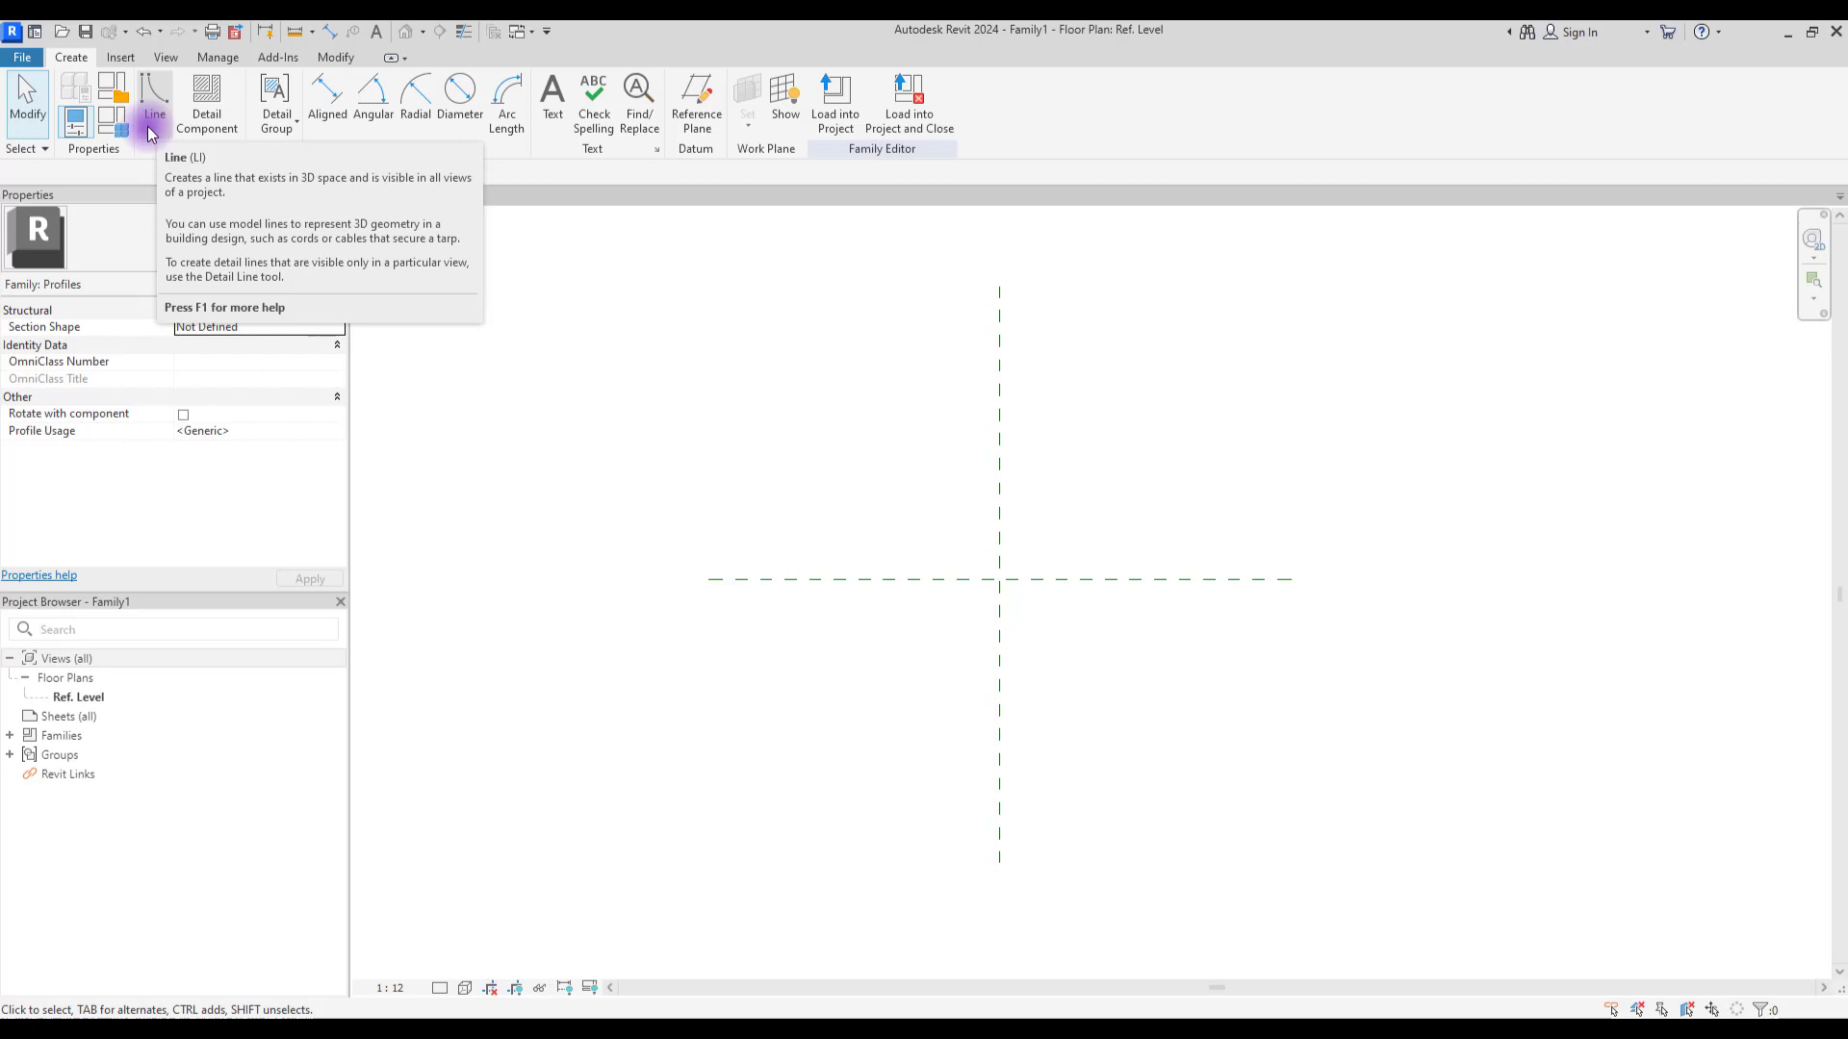
Step: Draw four horizontal reference planes, two above and two below the centre
left_click(697, 130)
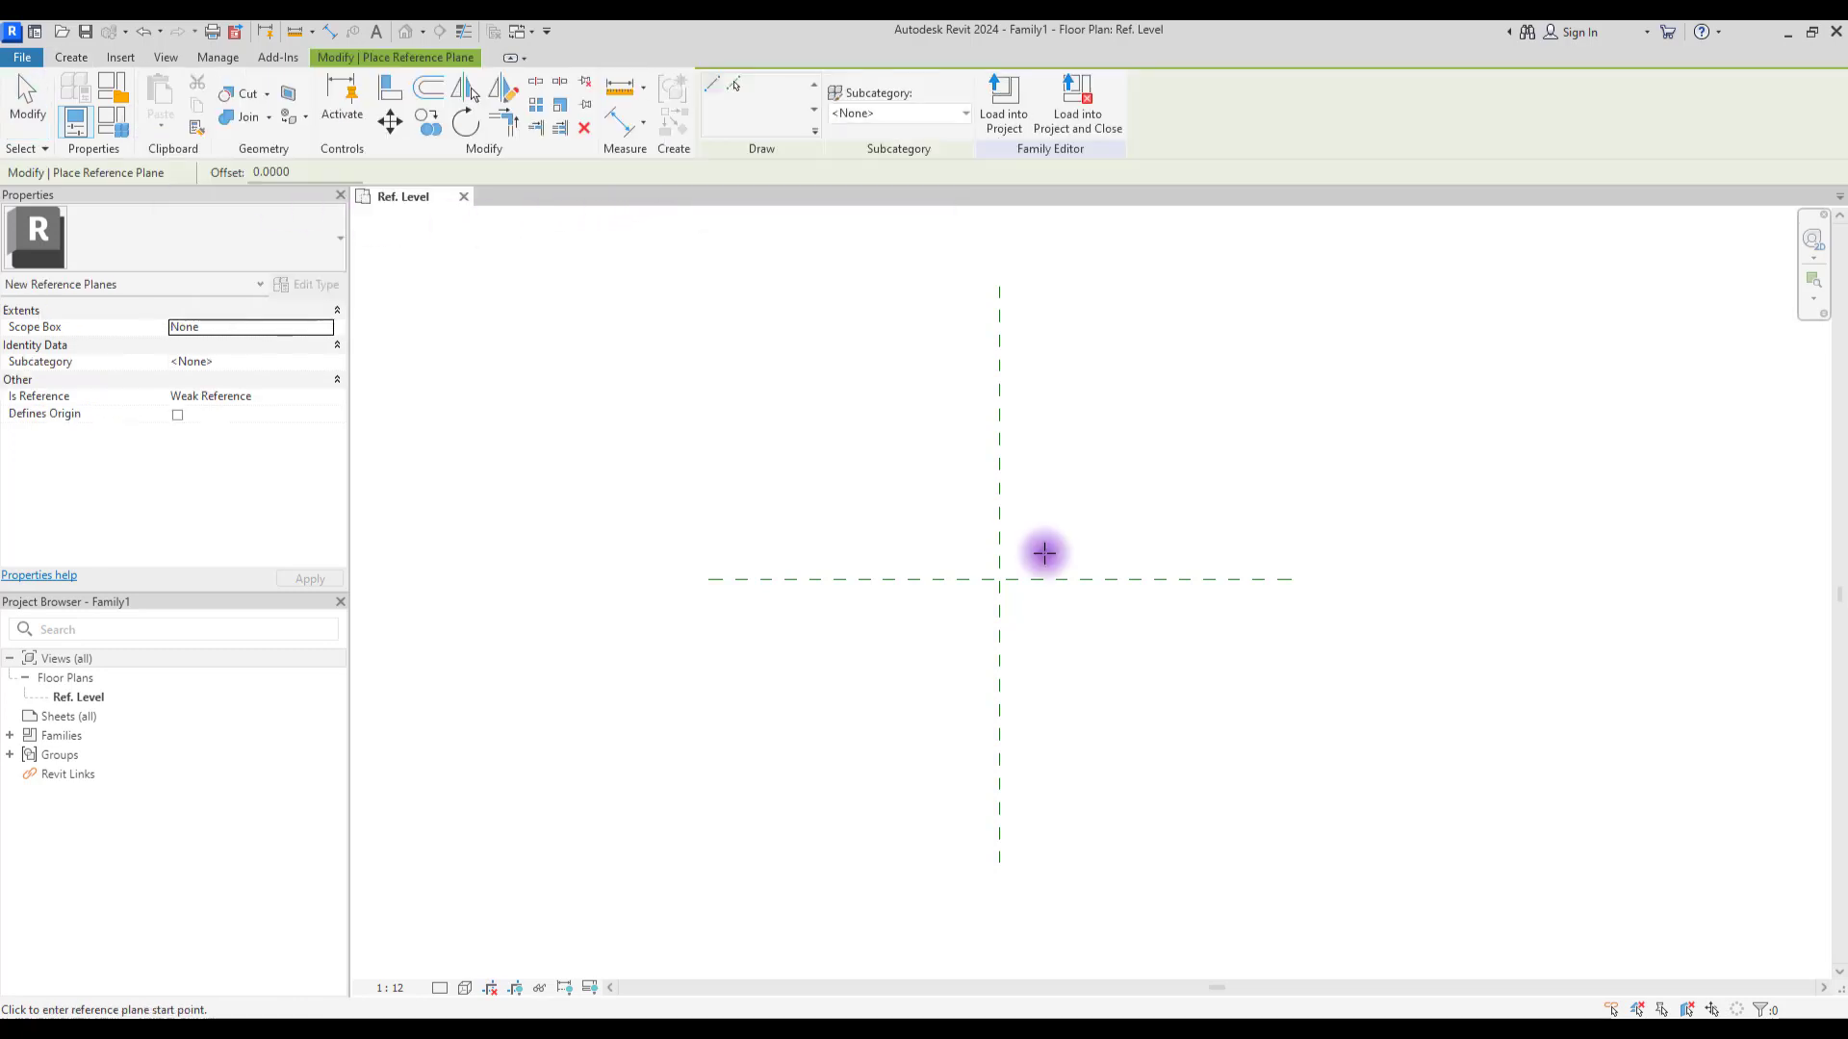
left_click(895, 494)
left_click(1106, 494)
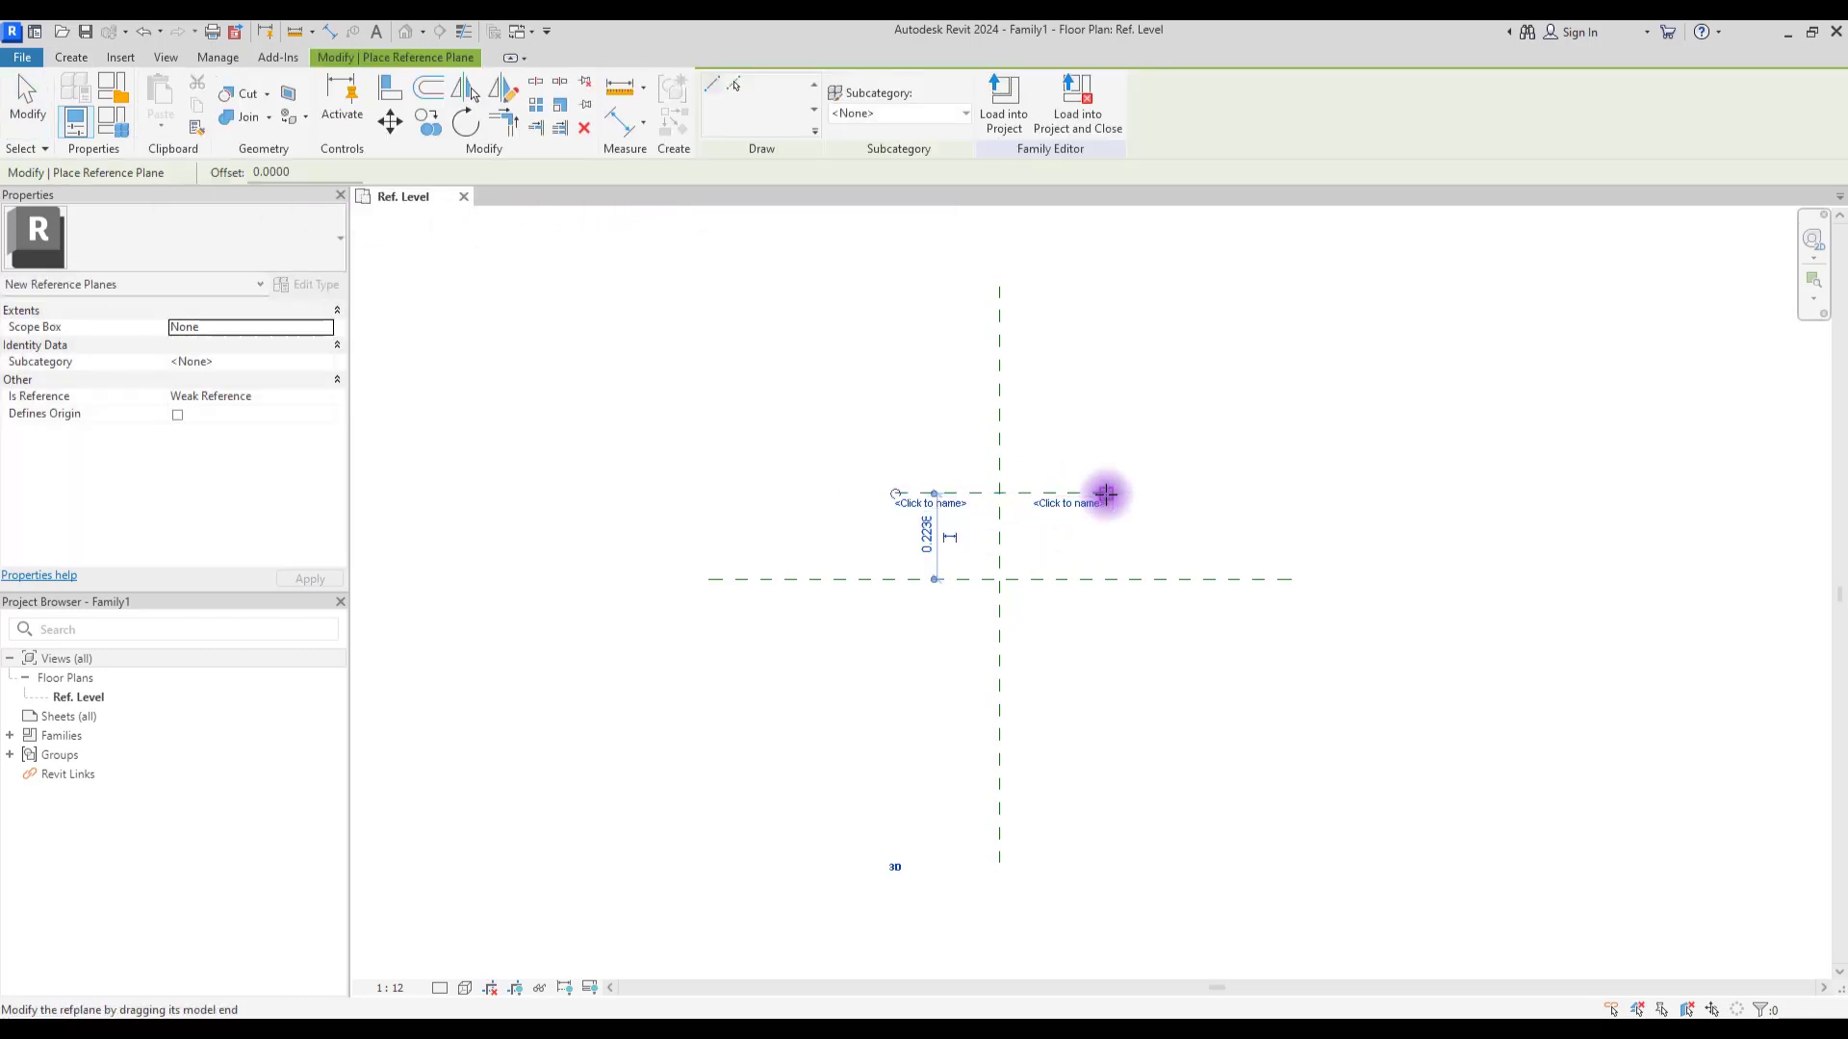
left_click(932, 672)
left_click(1071, 673)
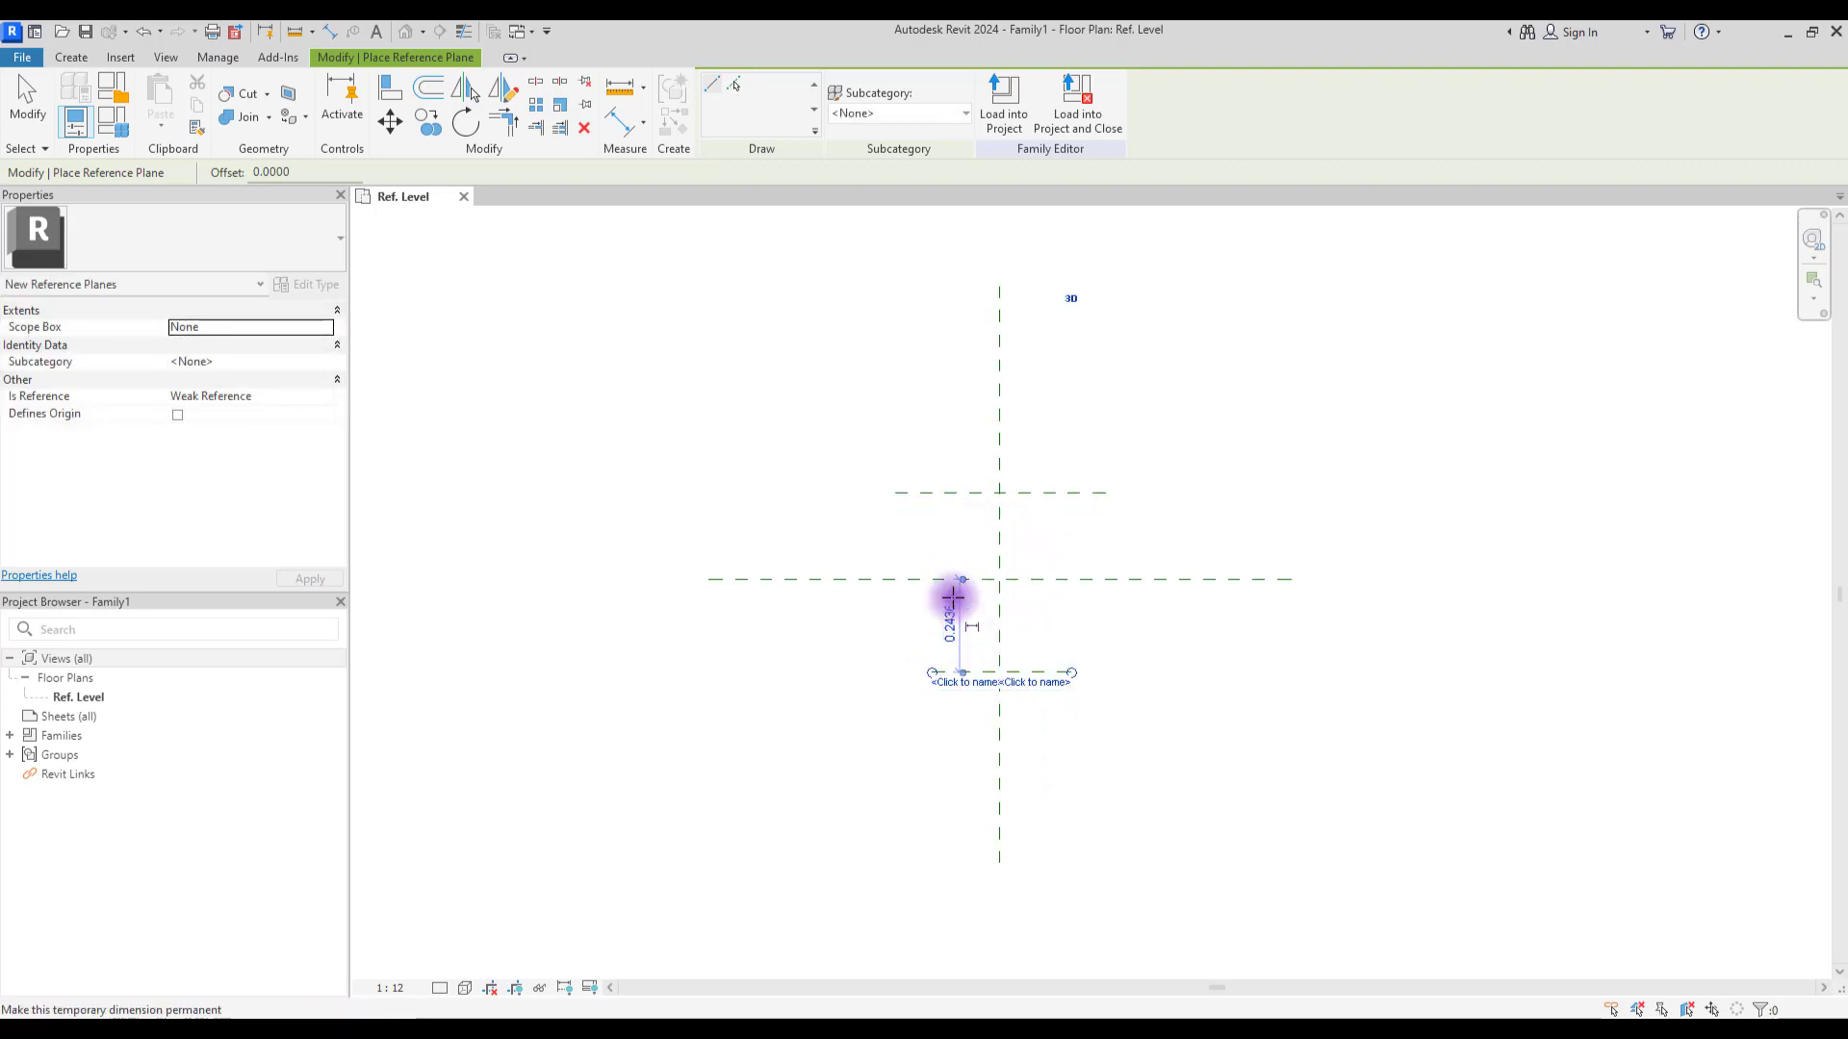
left_click(812, 476)
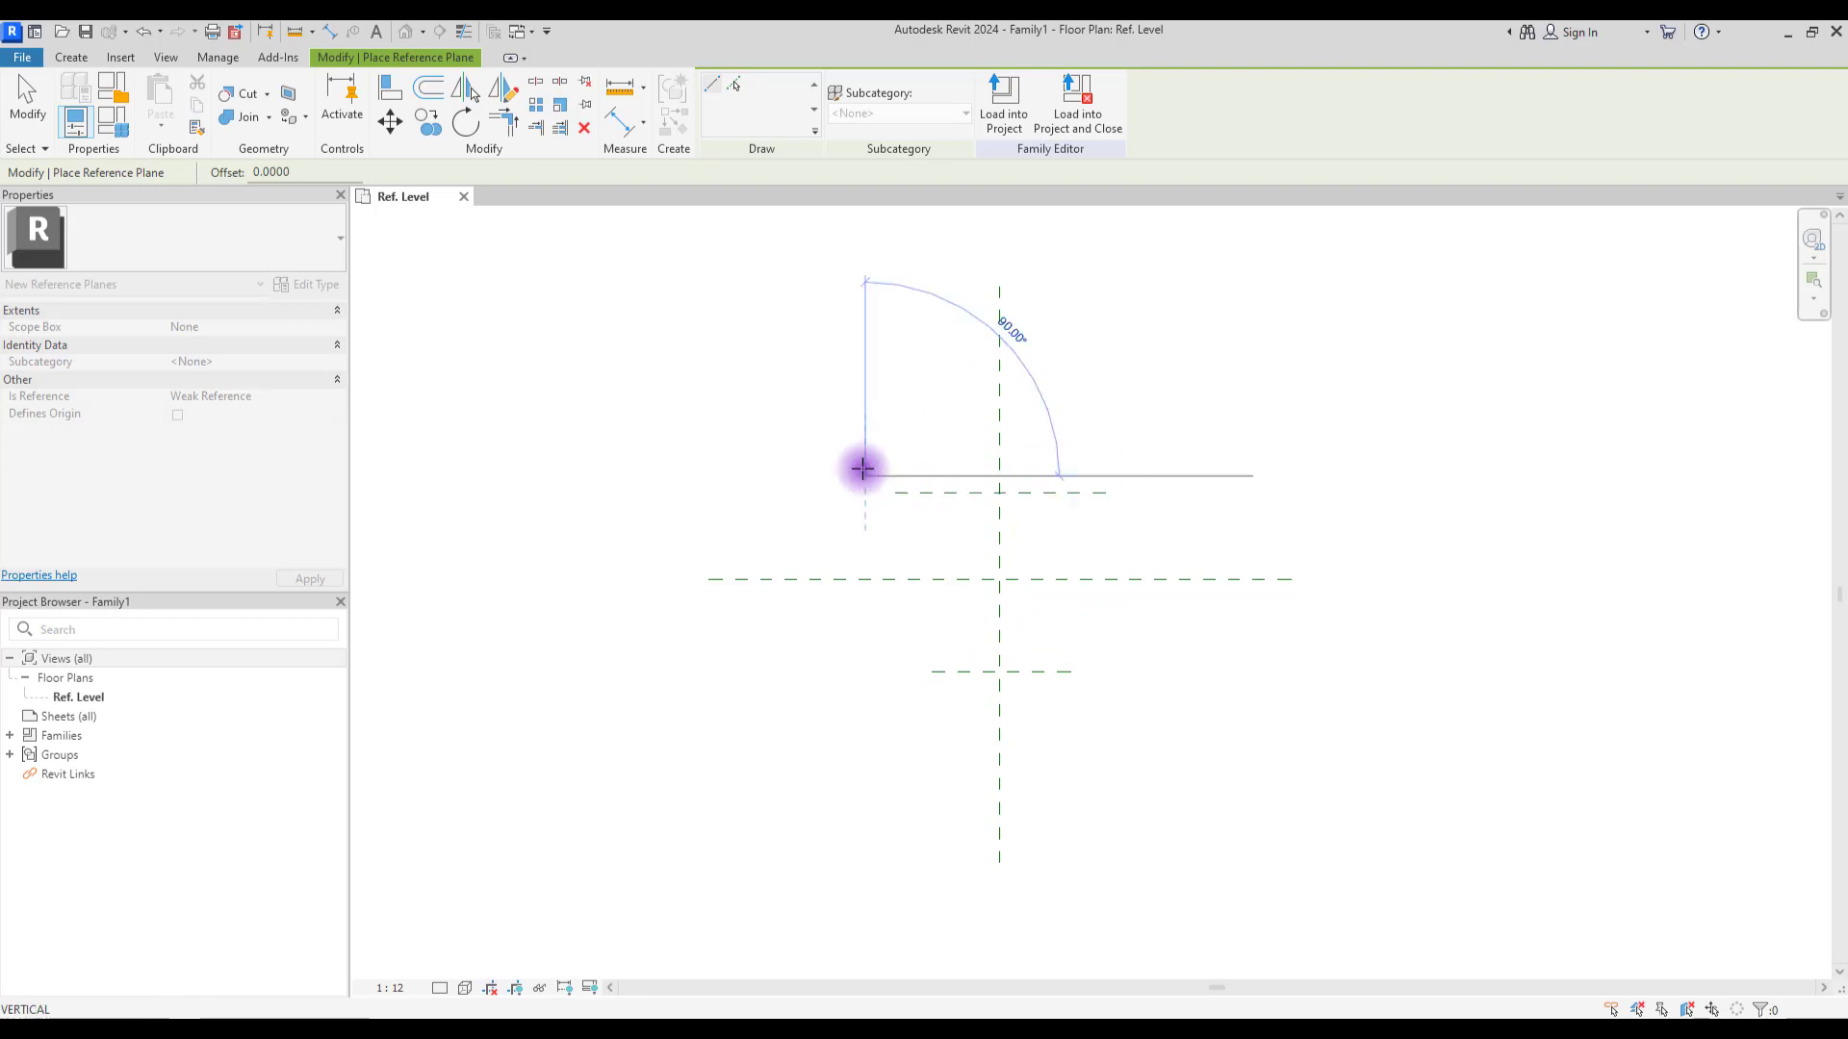
left_click(1150, 475)
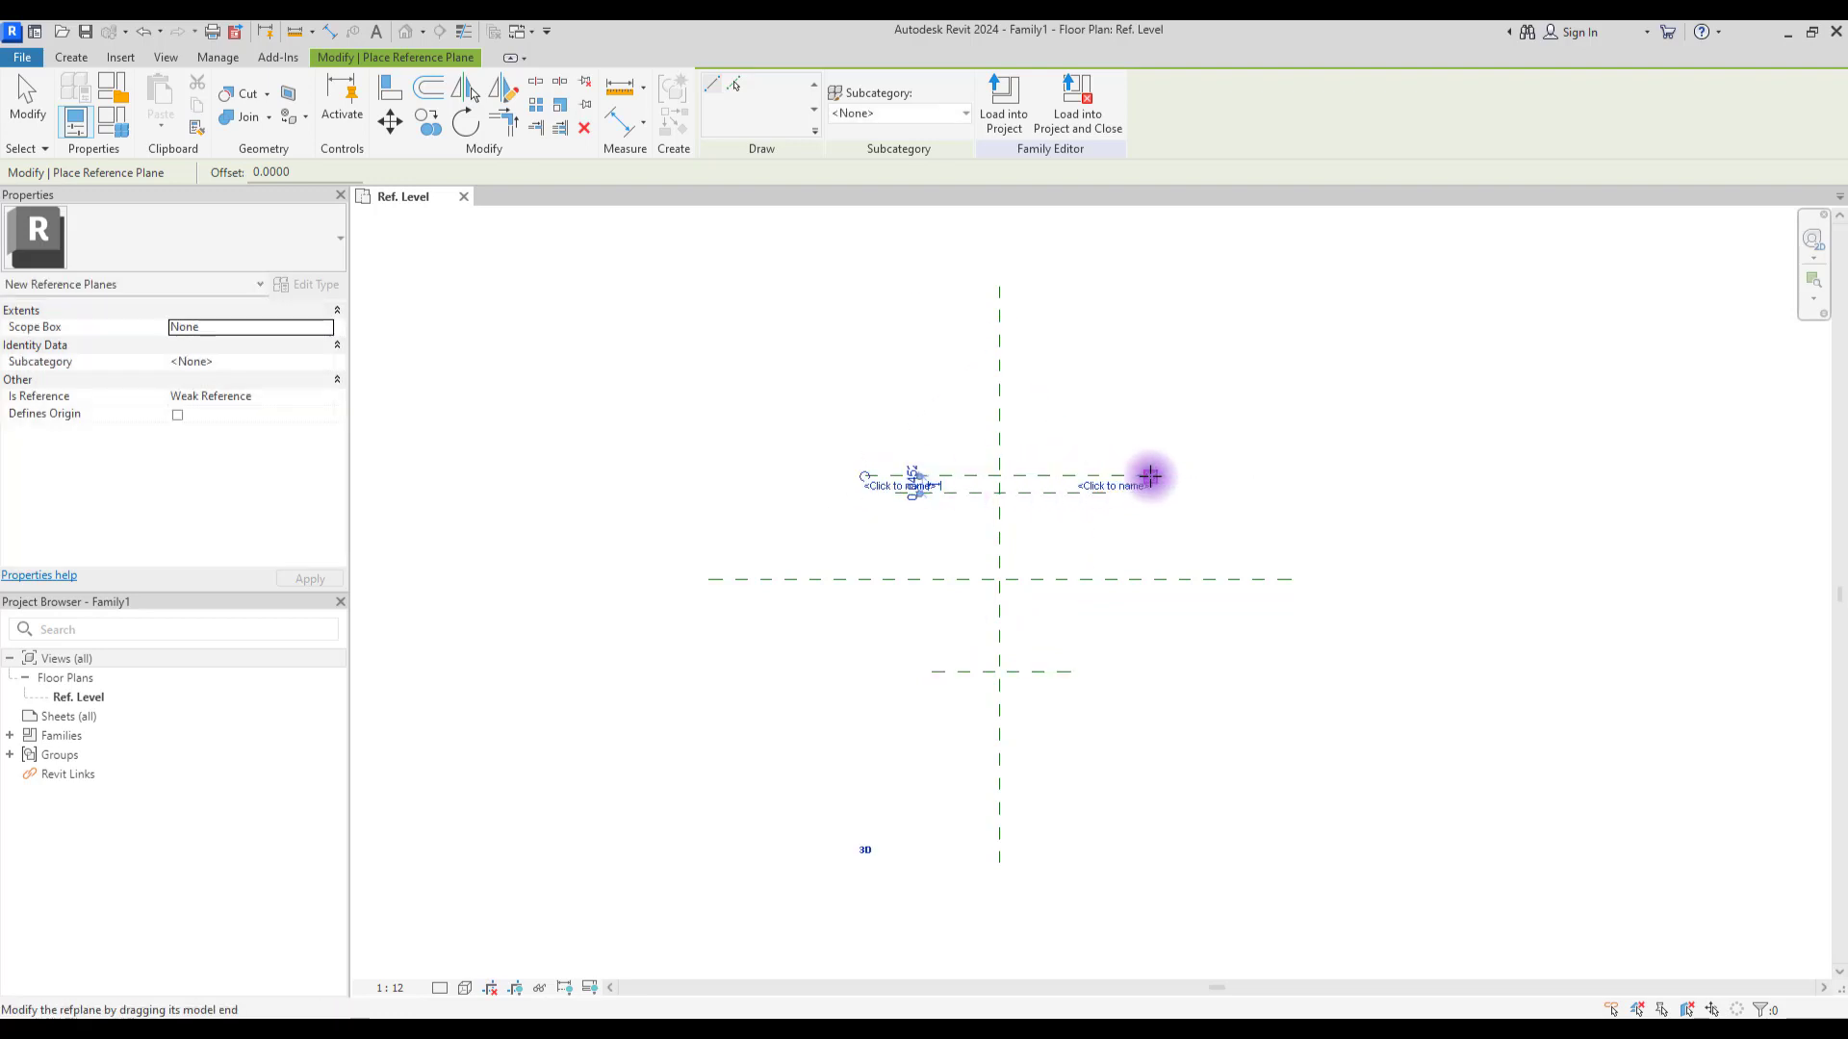
left_click(907, 685)
left_click(1150, 685)
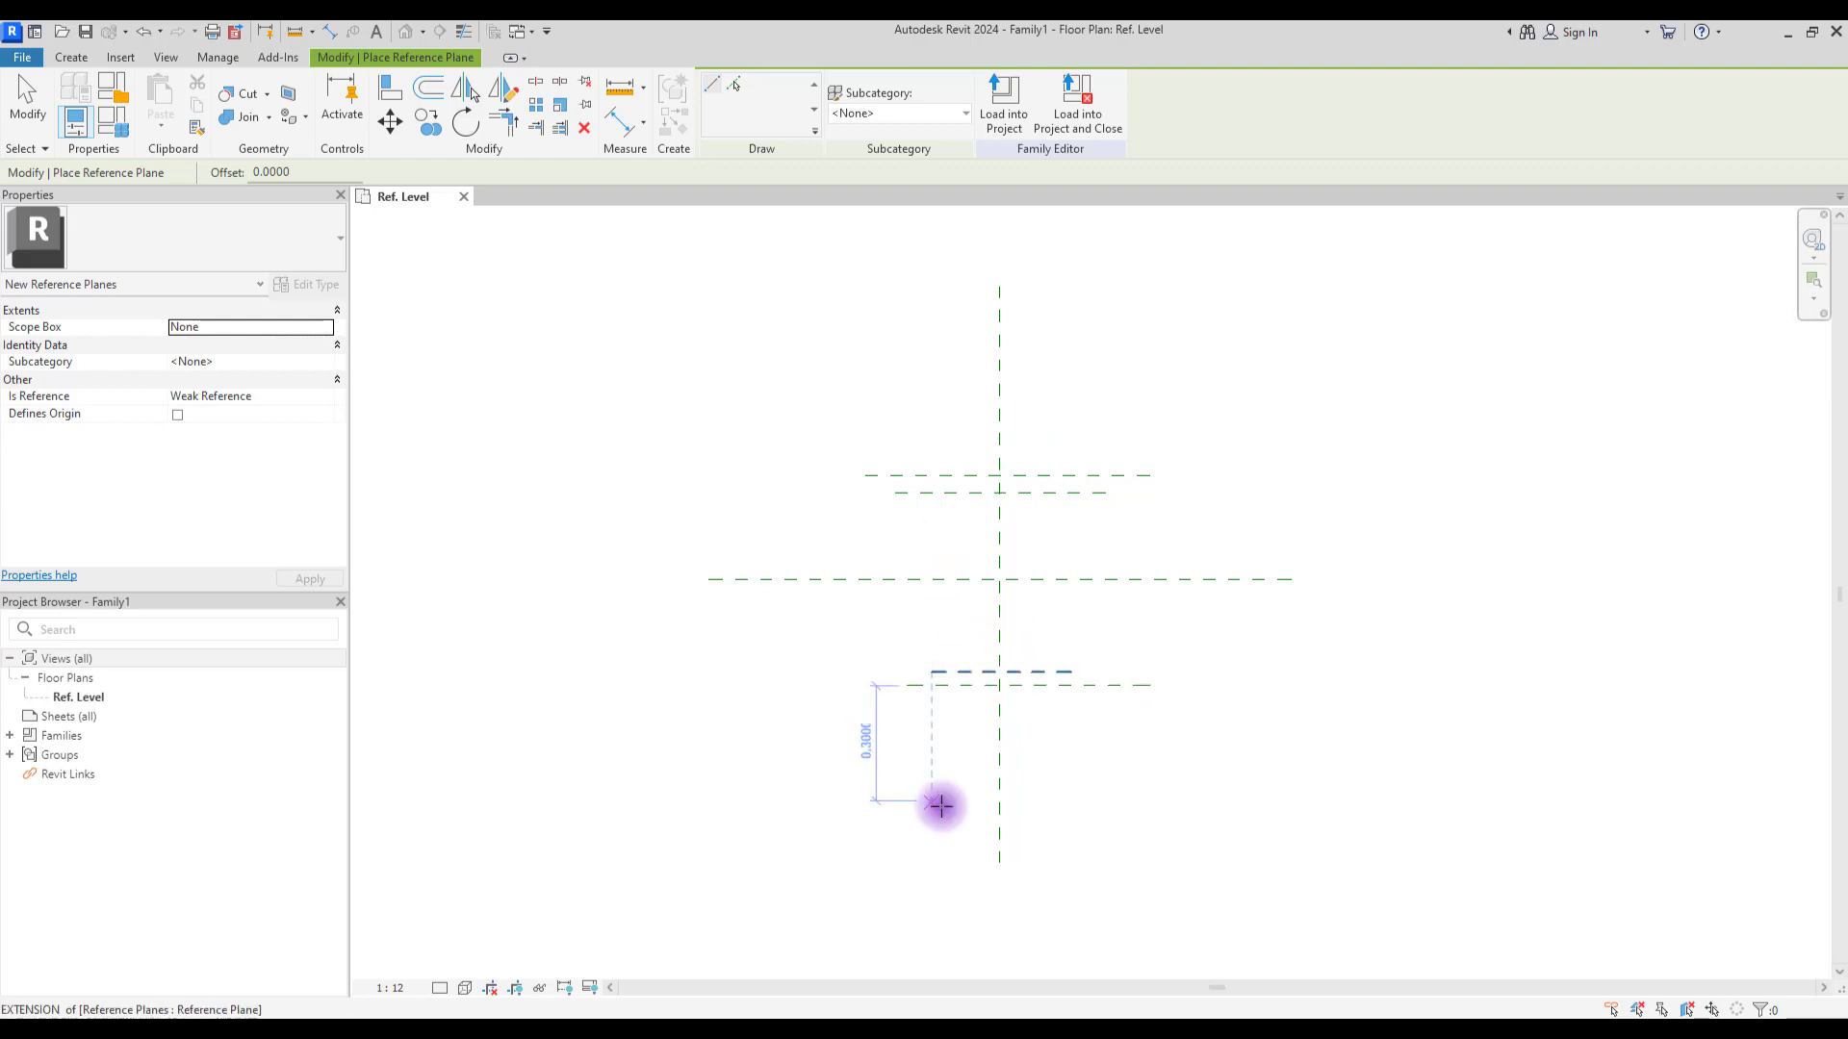
Step: Draw two vertical reference planes just left and right of the centre
left_click(981, 441)
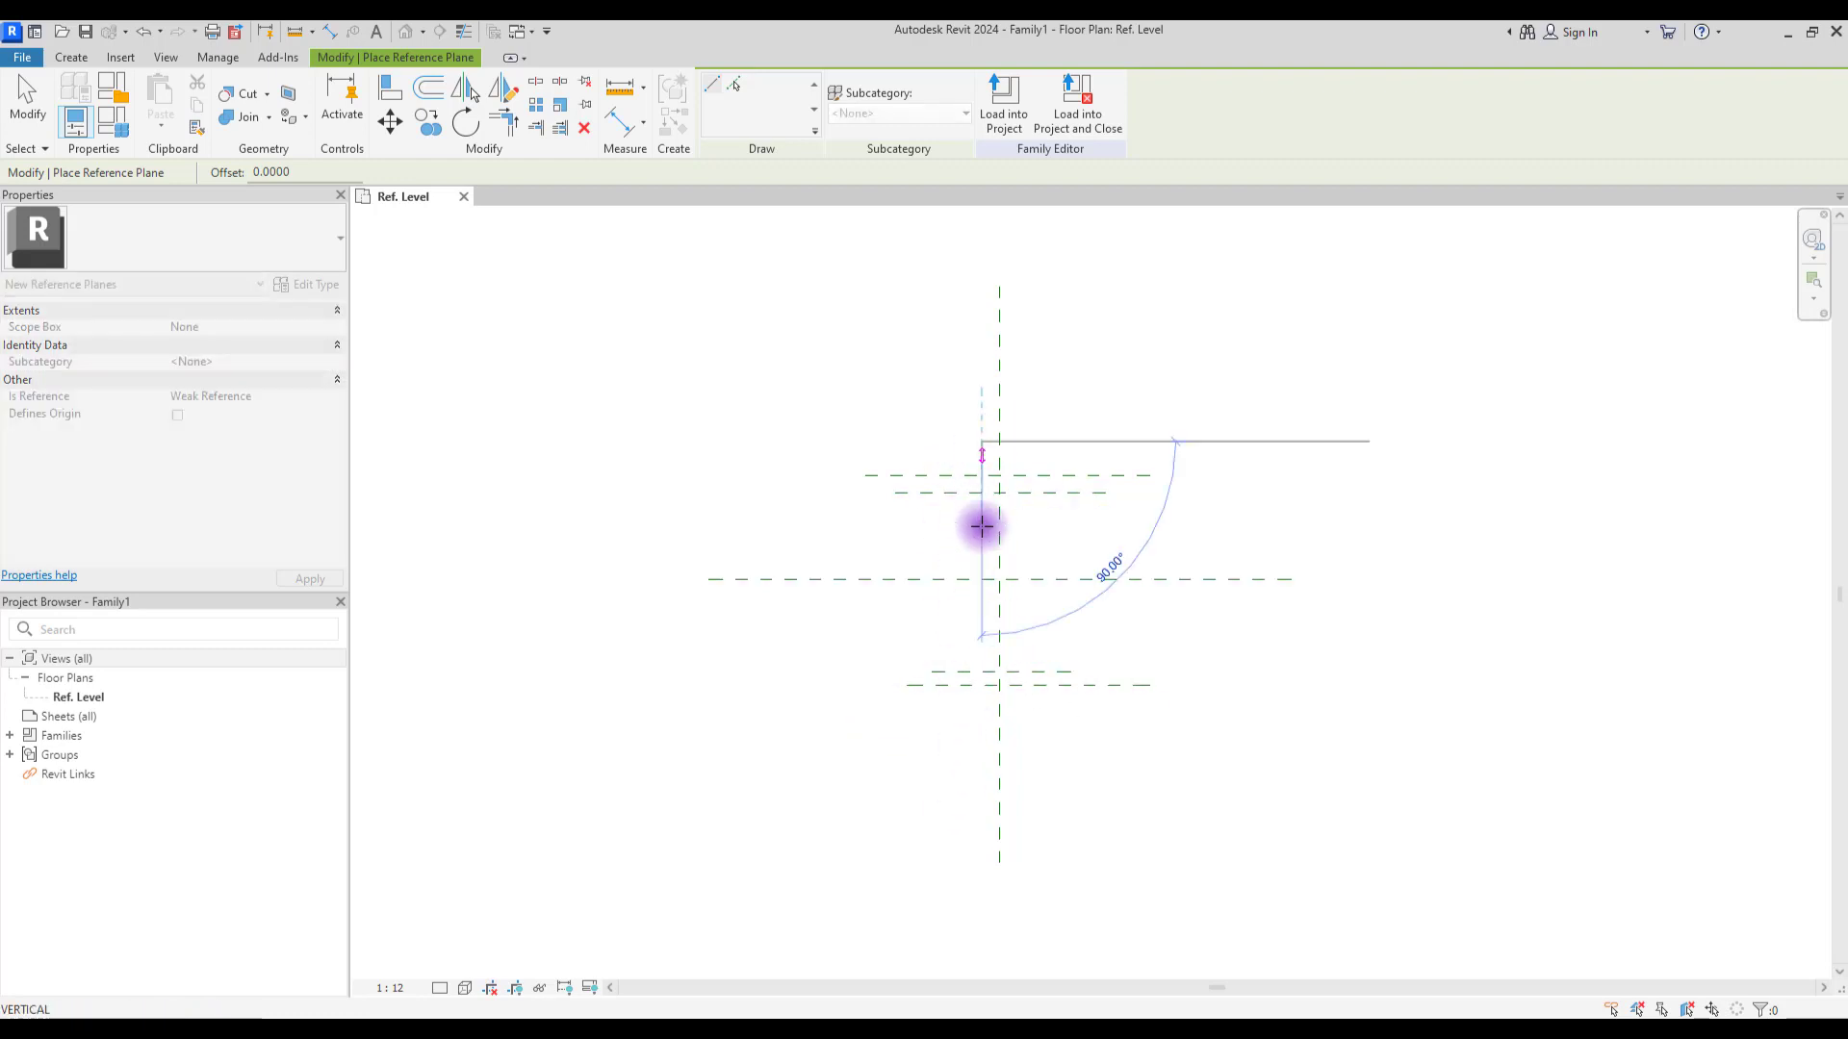
left_click(983, 748)
left_click(1021, 442)
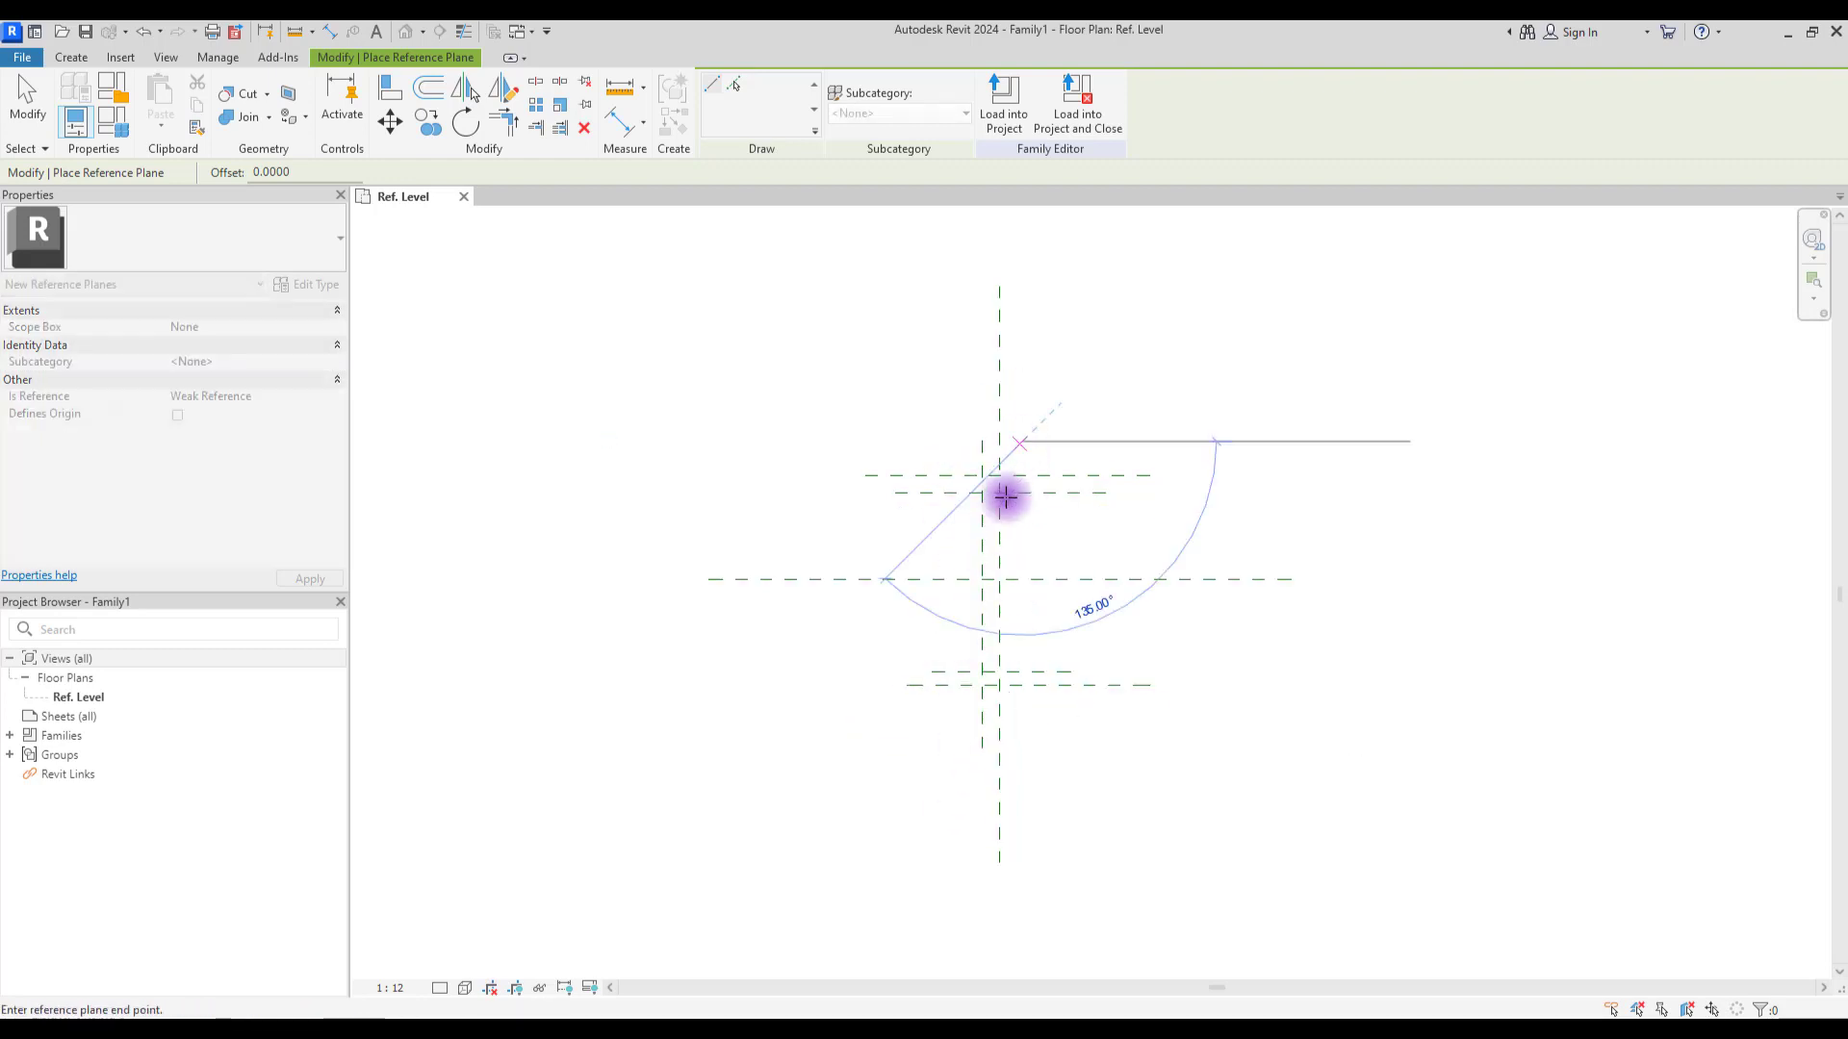
left_click(1023, 747)
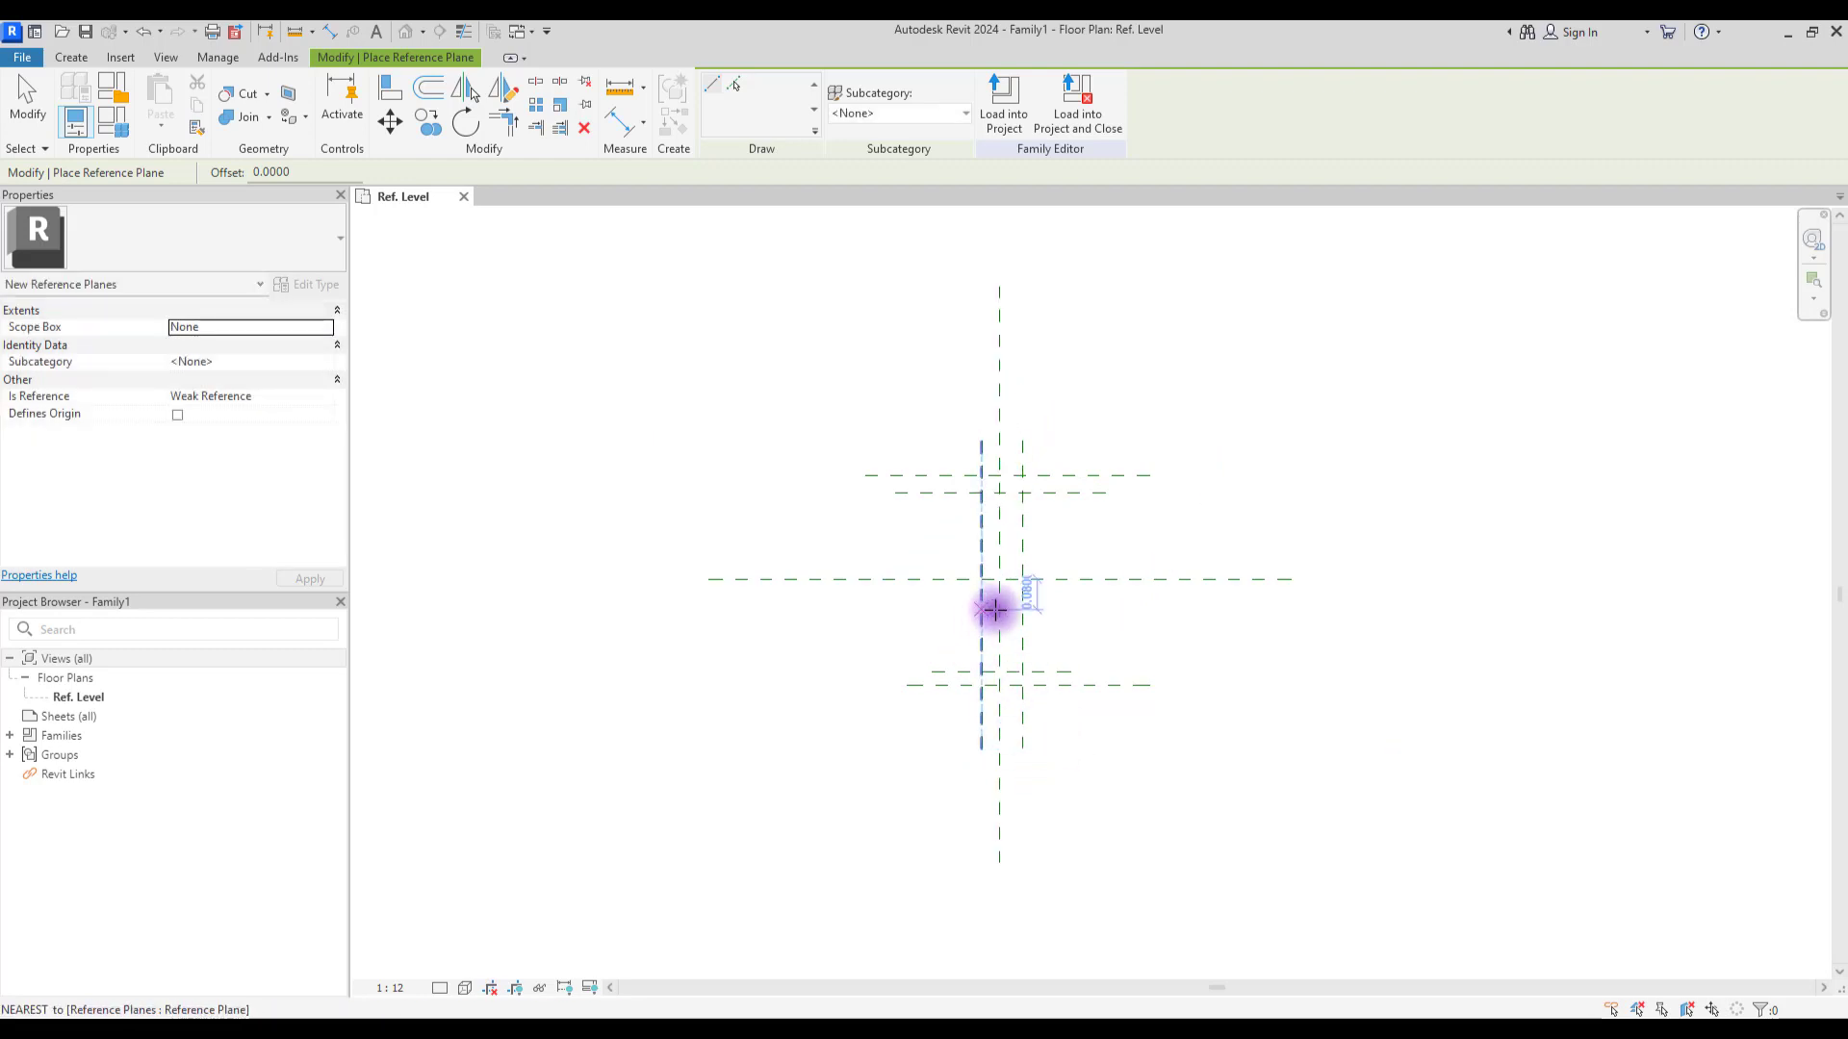
scroll(992, 598, "up", 3)
key("Escape")
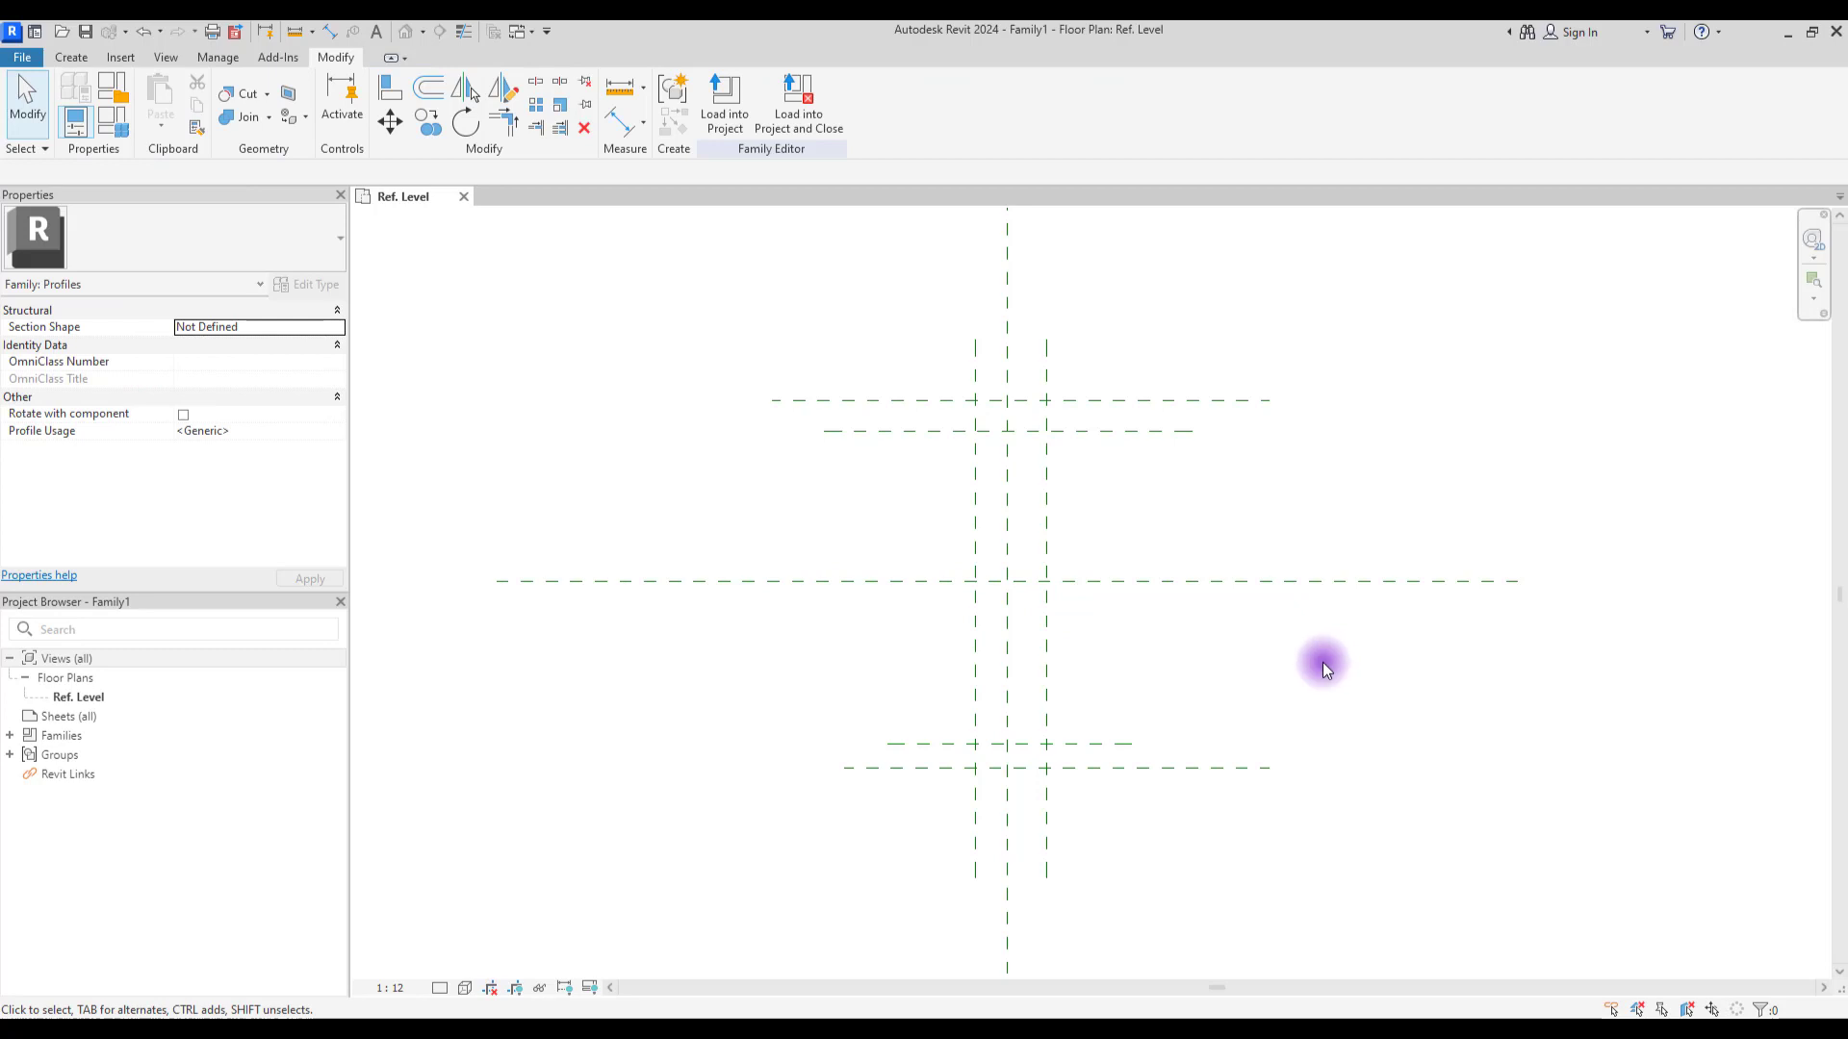
left_click(67, 60)
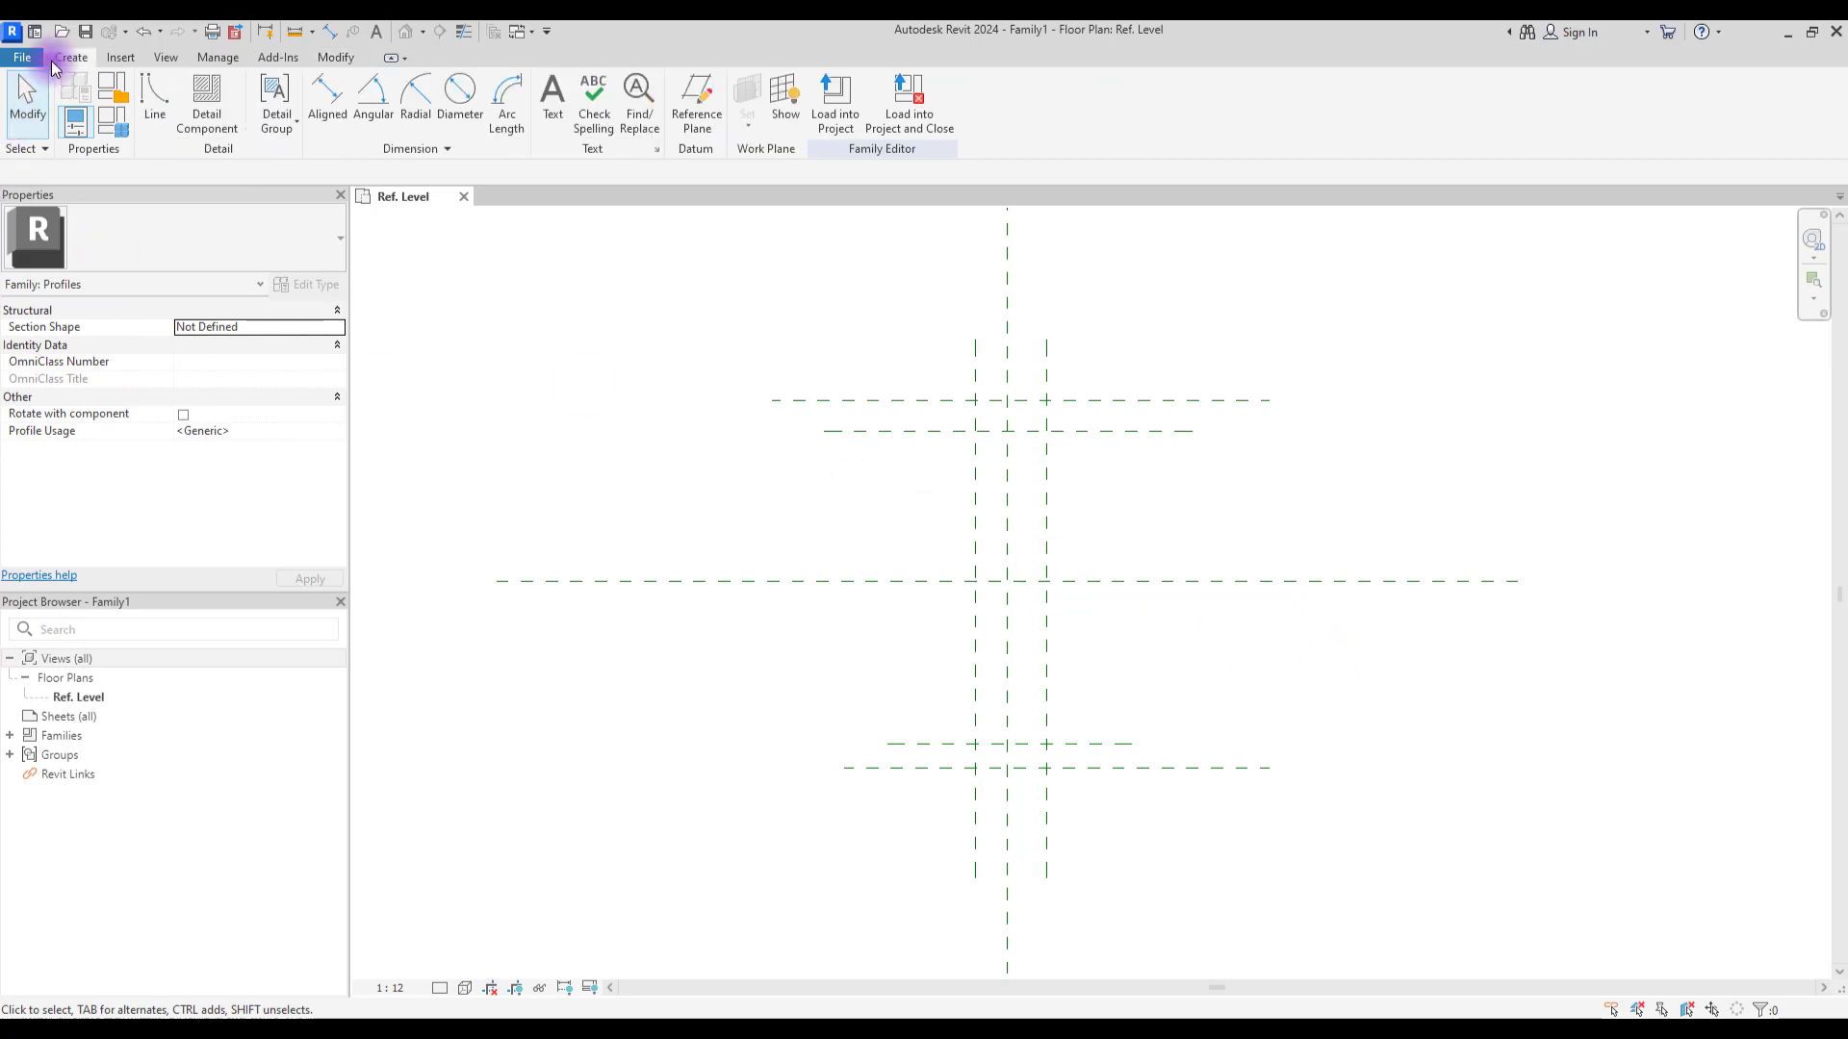
Step: Dimension the upper, centre and lower planes and make the two spacings equal
left_click(323, 107)
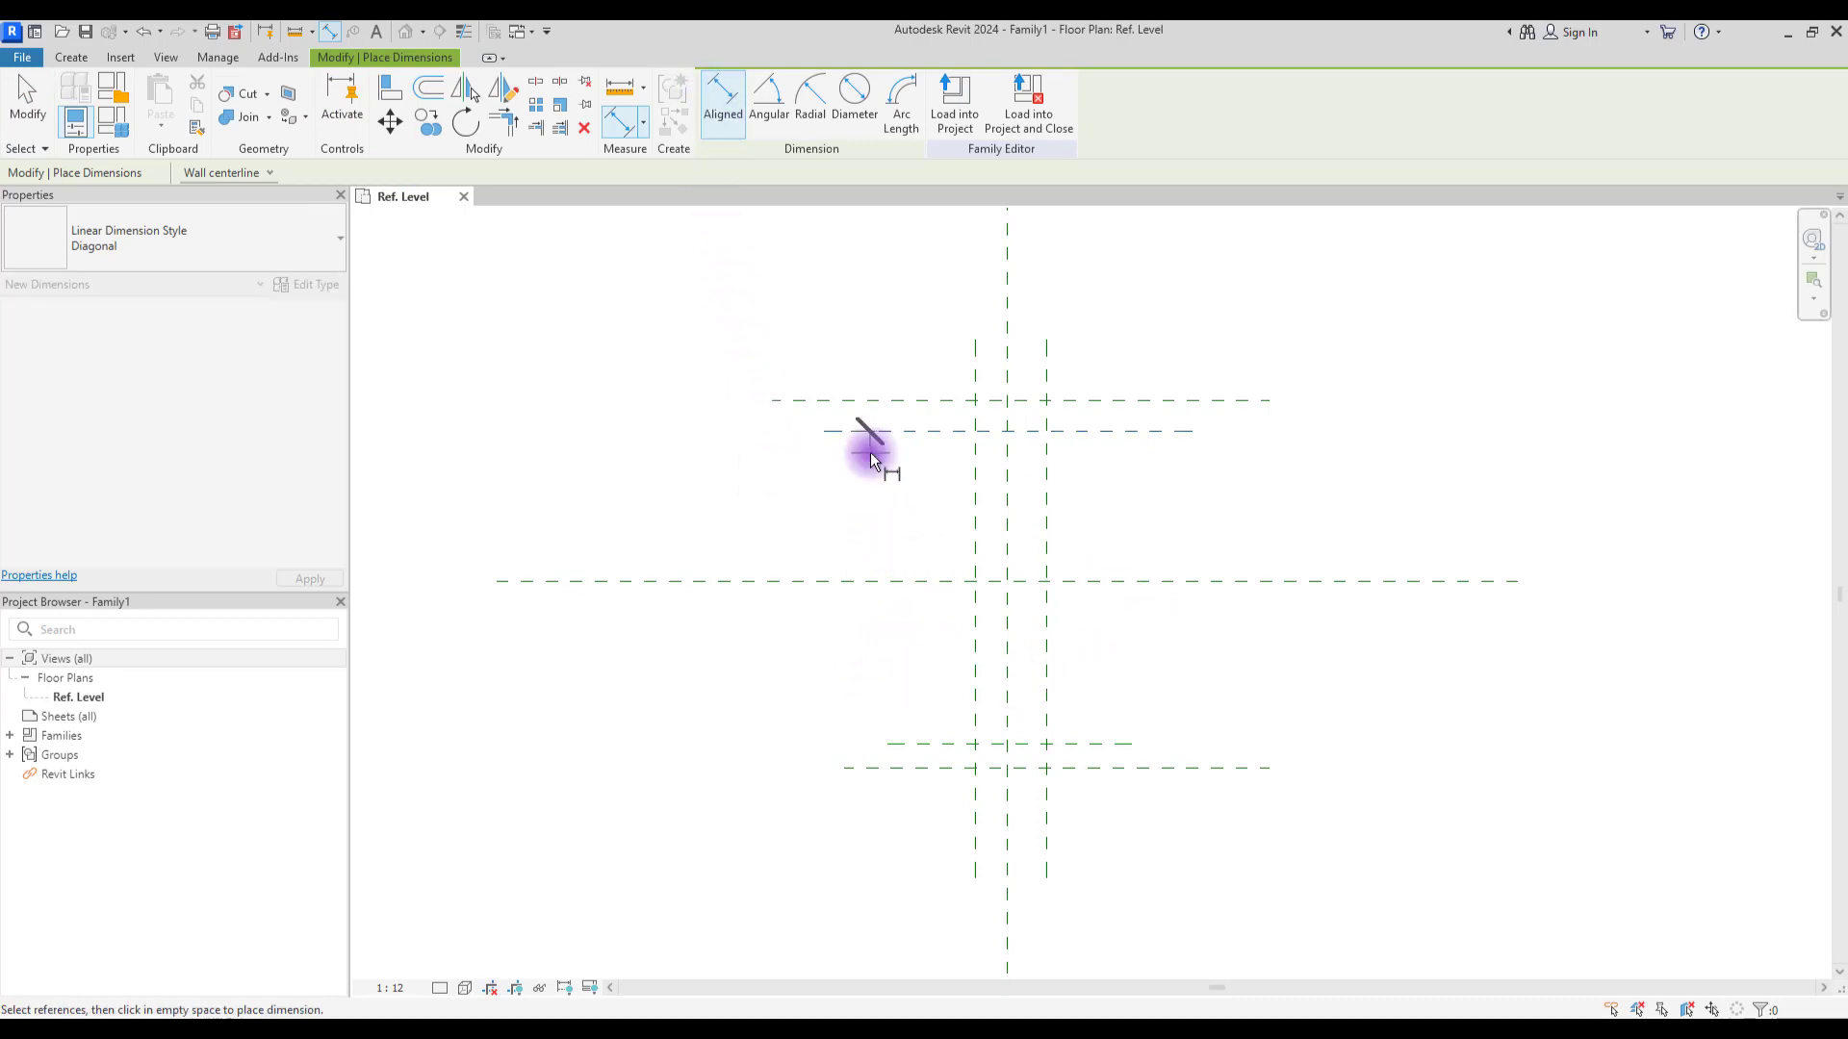
left_click(872, 430)
left_click(872, 580)
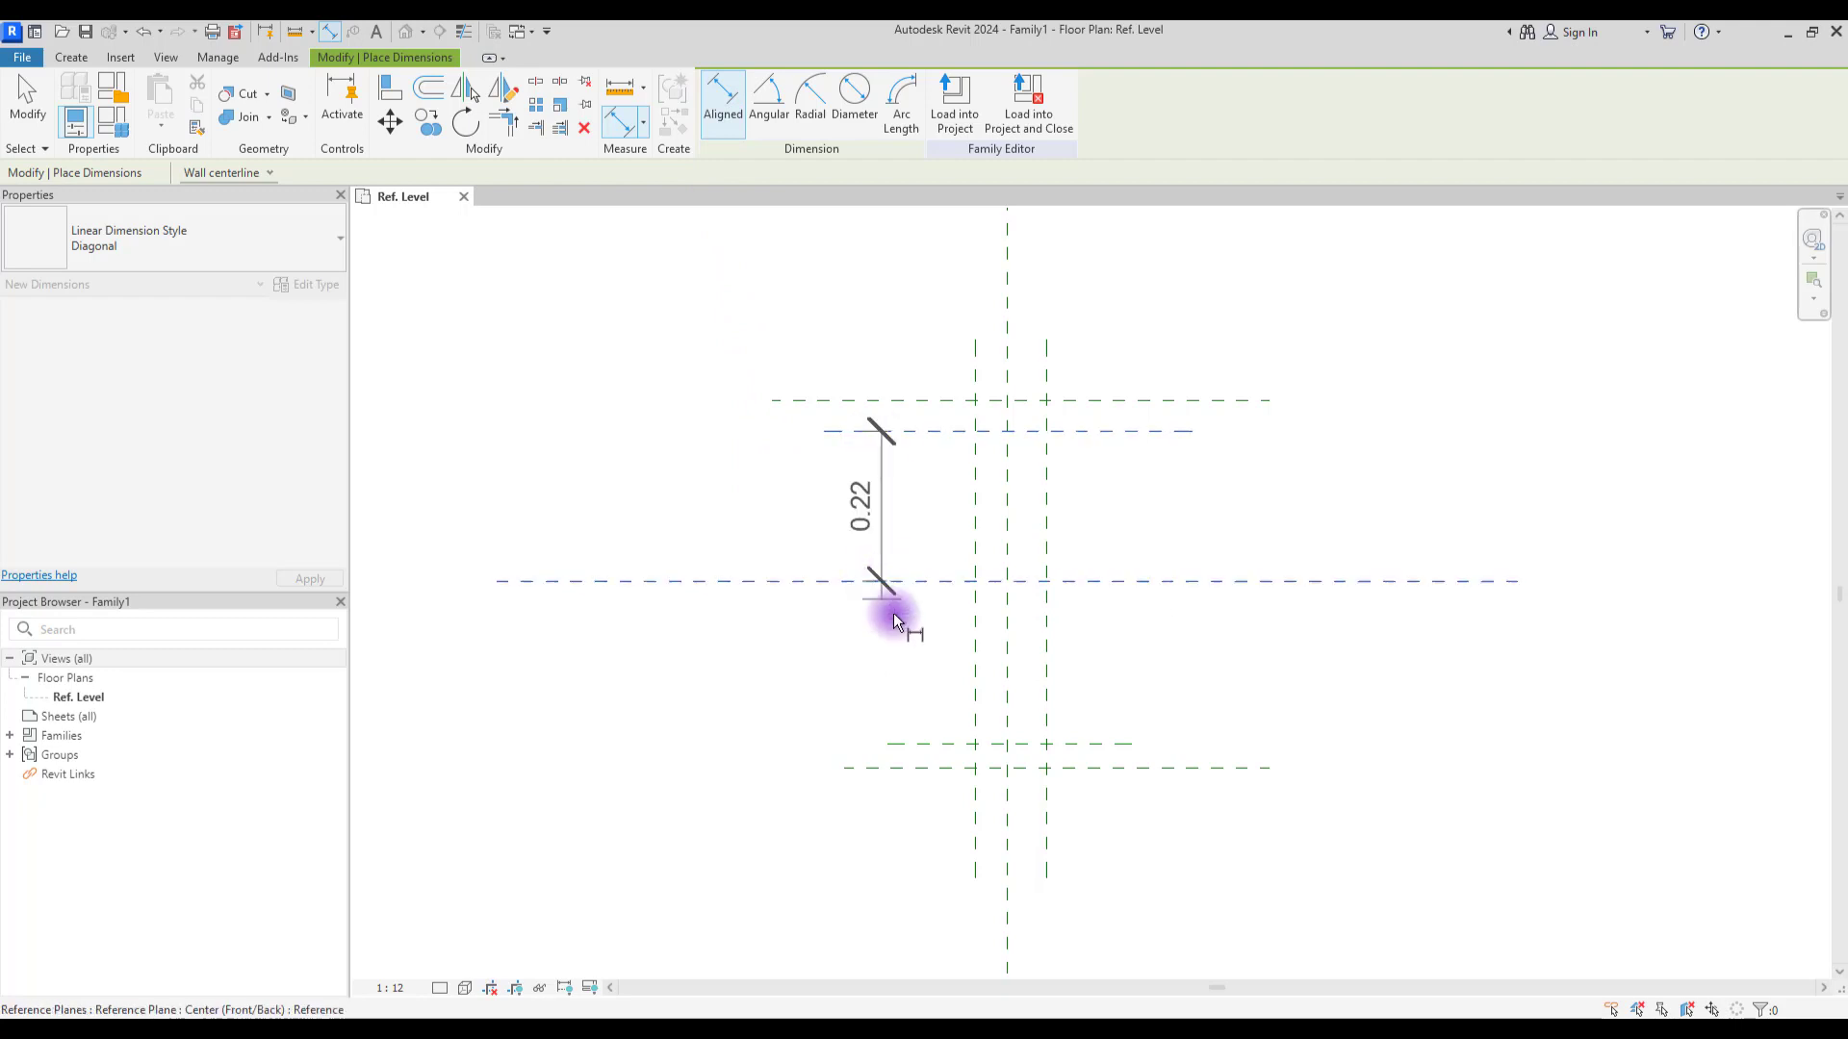
left_click(927, 743)
left_click(806, 664)
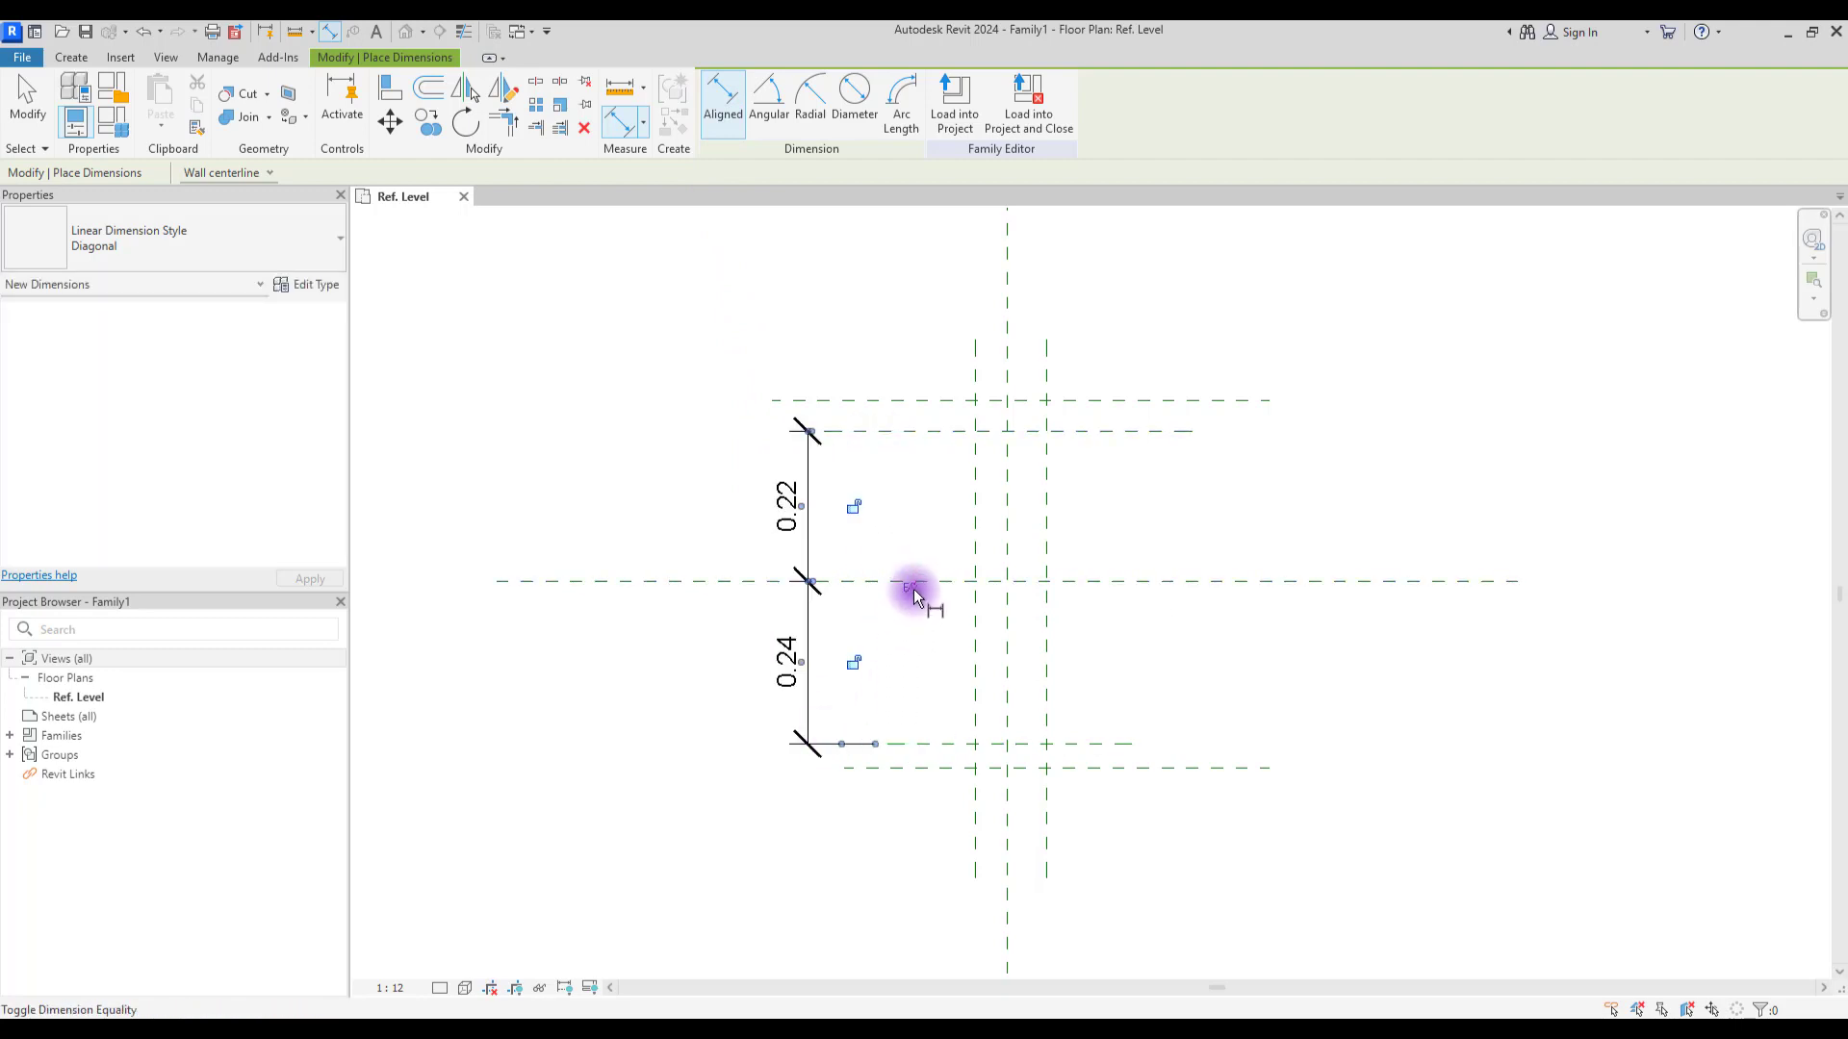
left_click(912, 589)
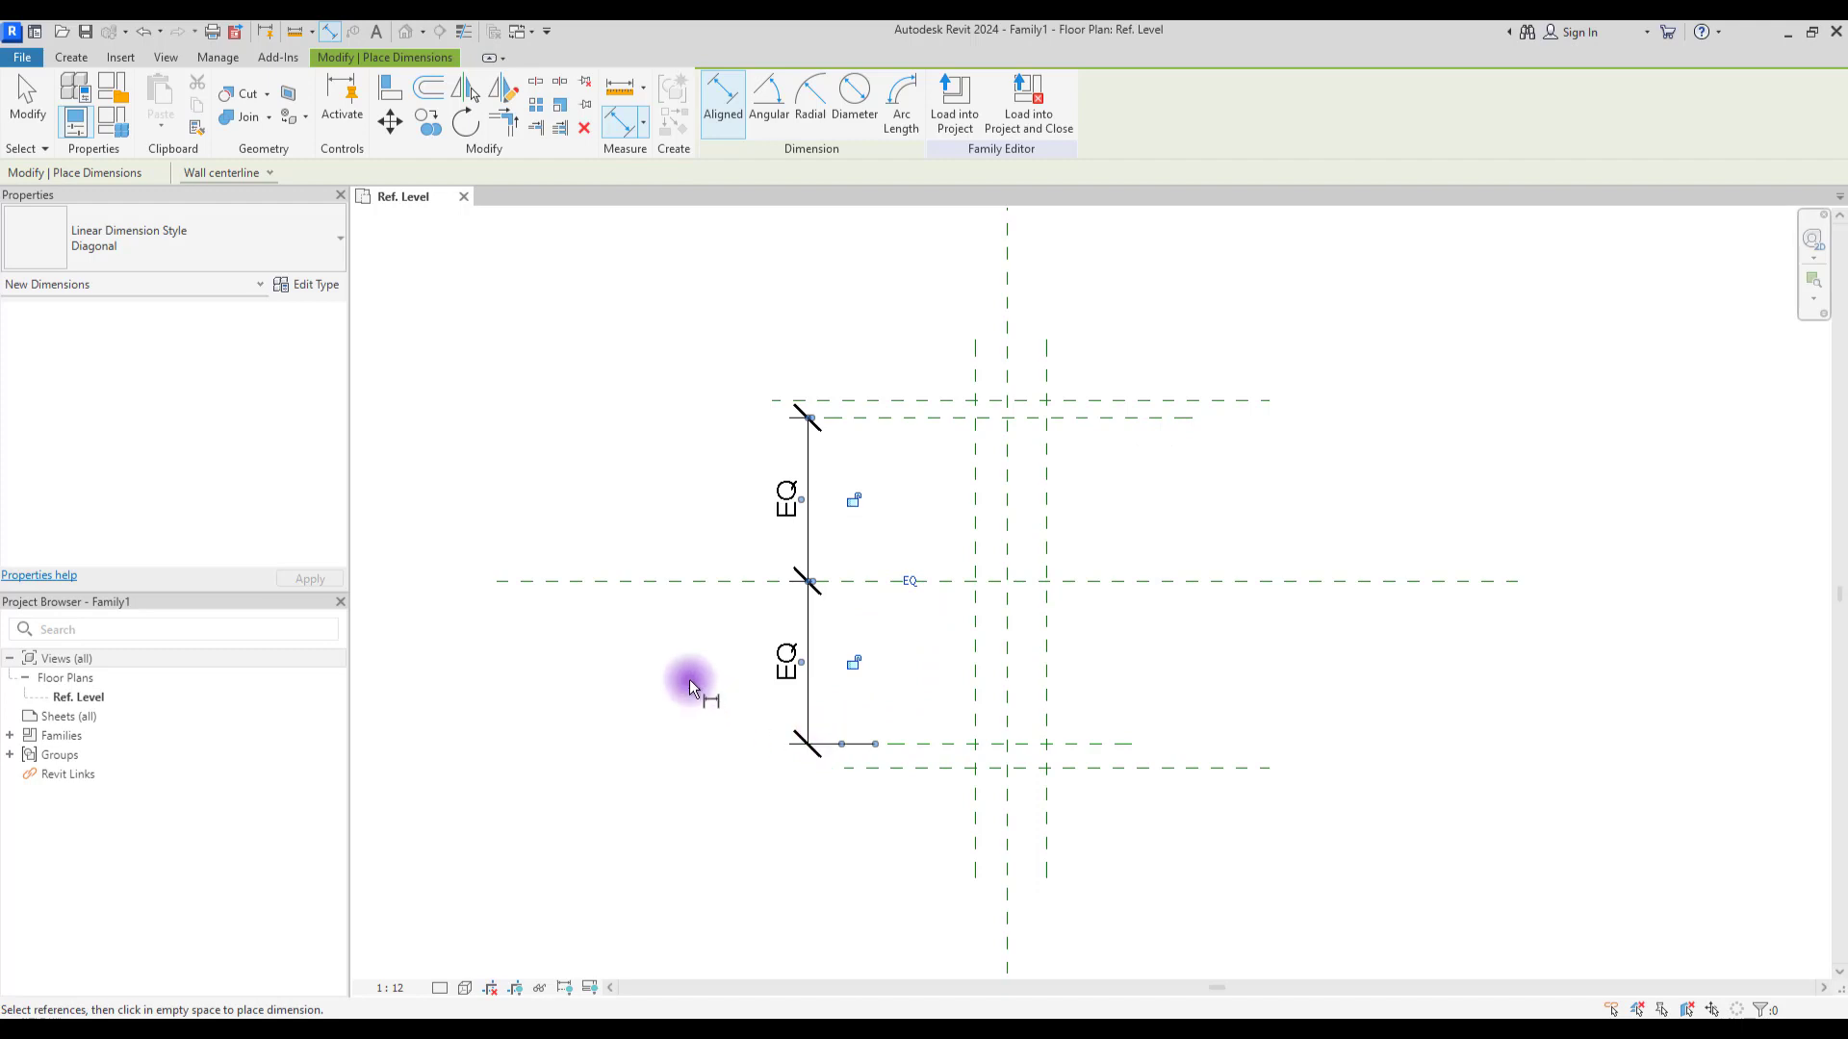
Step: Add an overall 0.49 height dimension and label it with new type parameter A
left_click(891, 420)
left_click(770, 744)
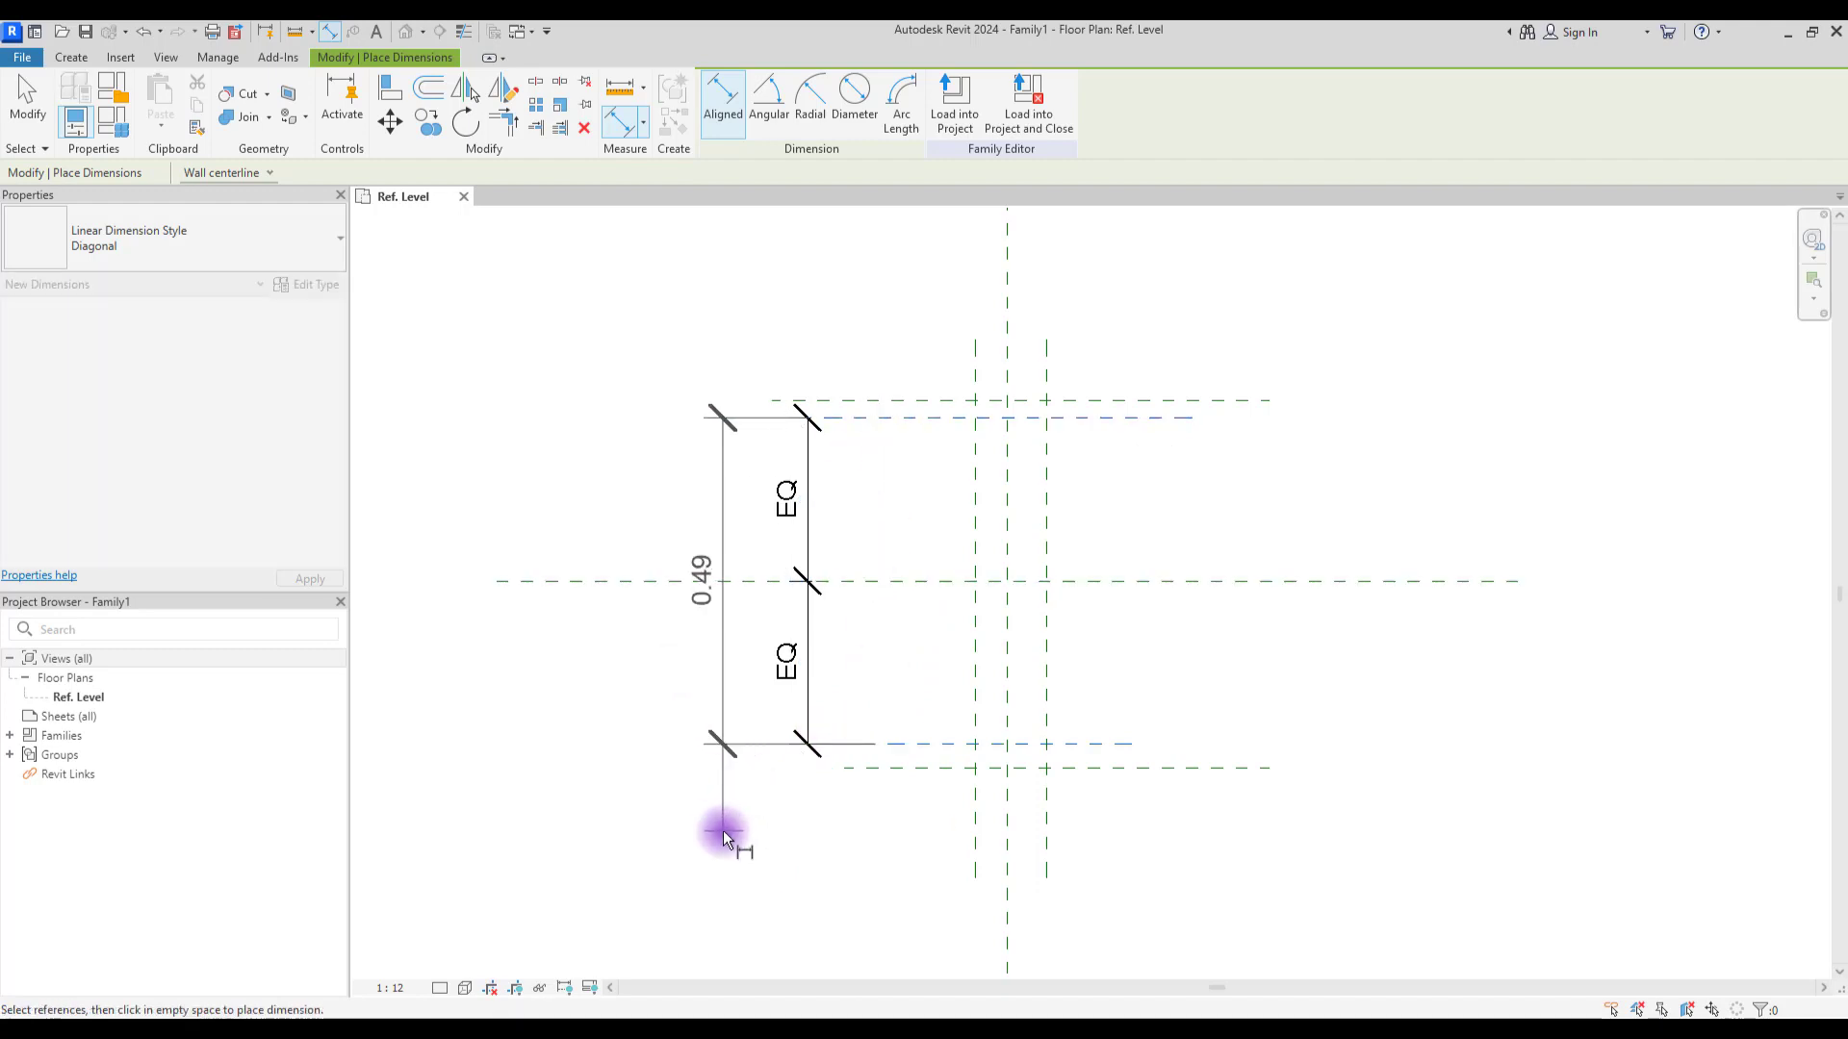
left_click(724, 829)
key("Escape")
left_click(724, 478)
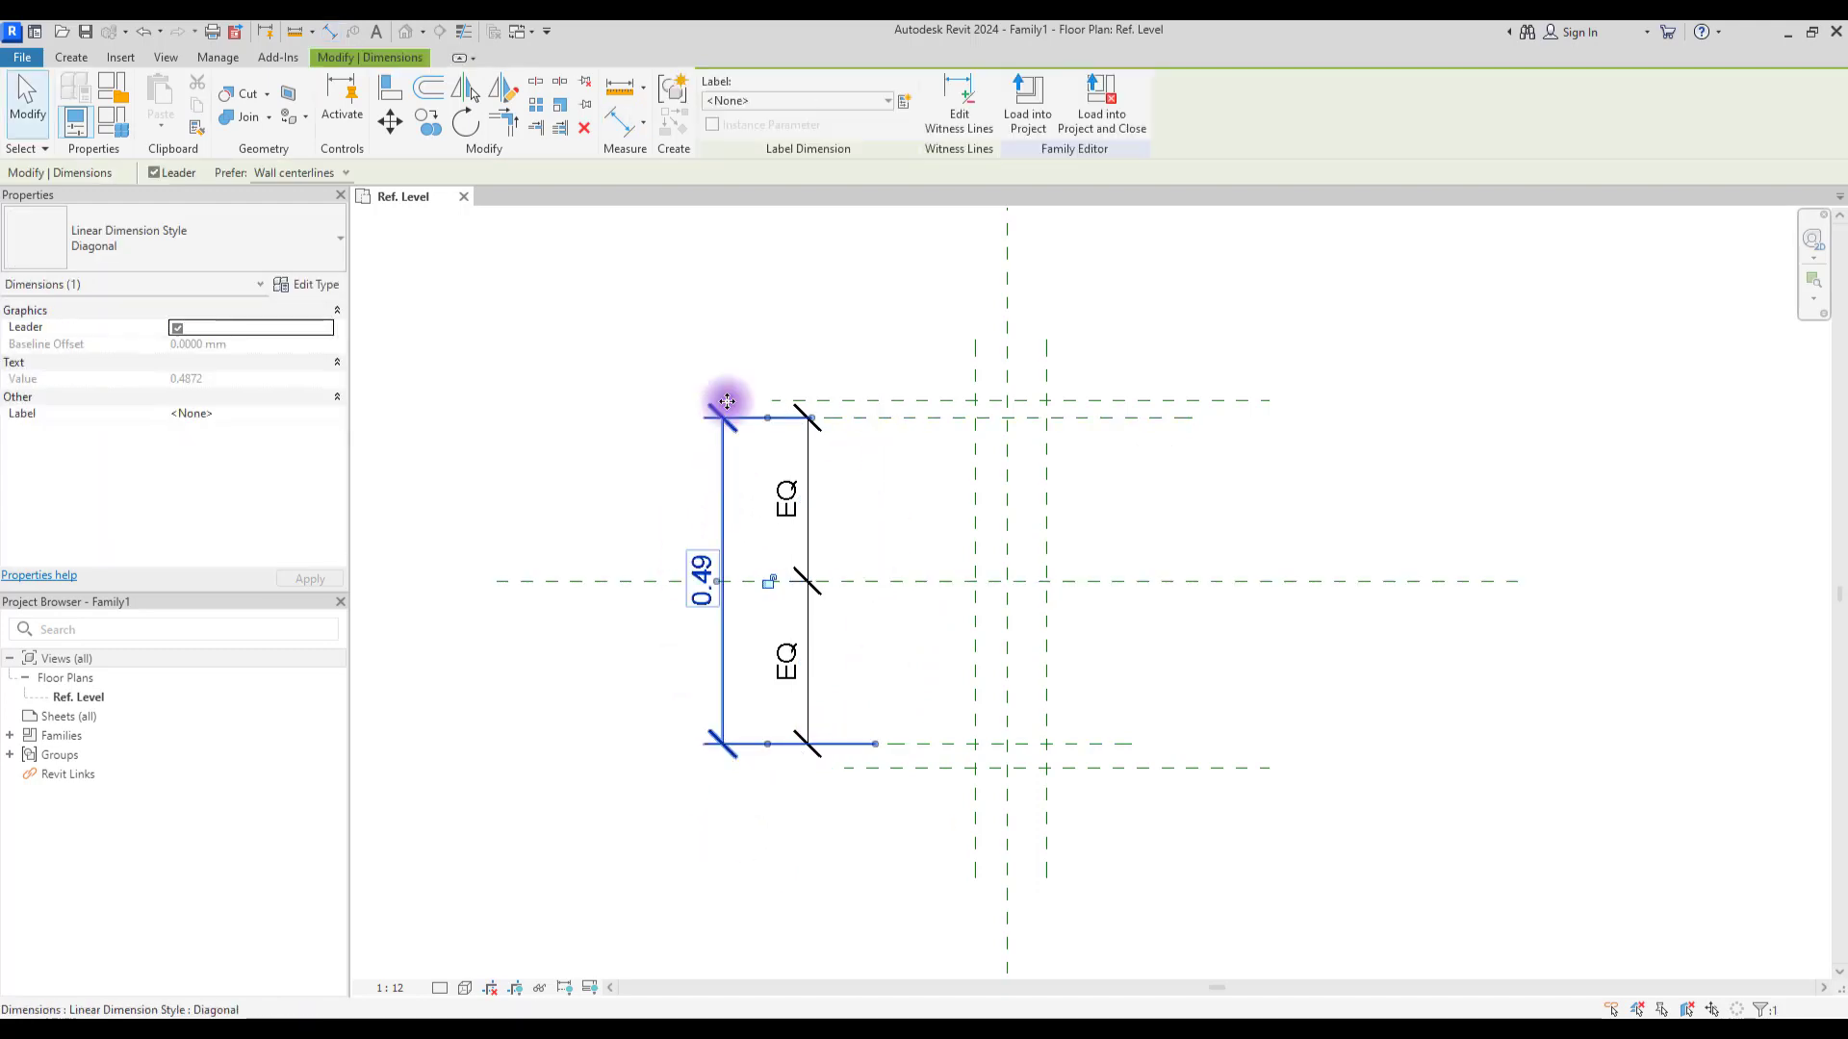
left_click(904, 102)
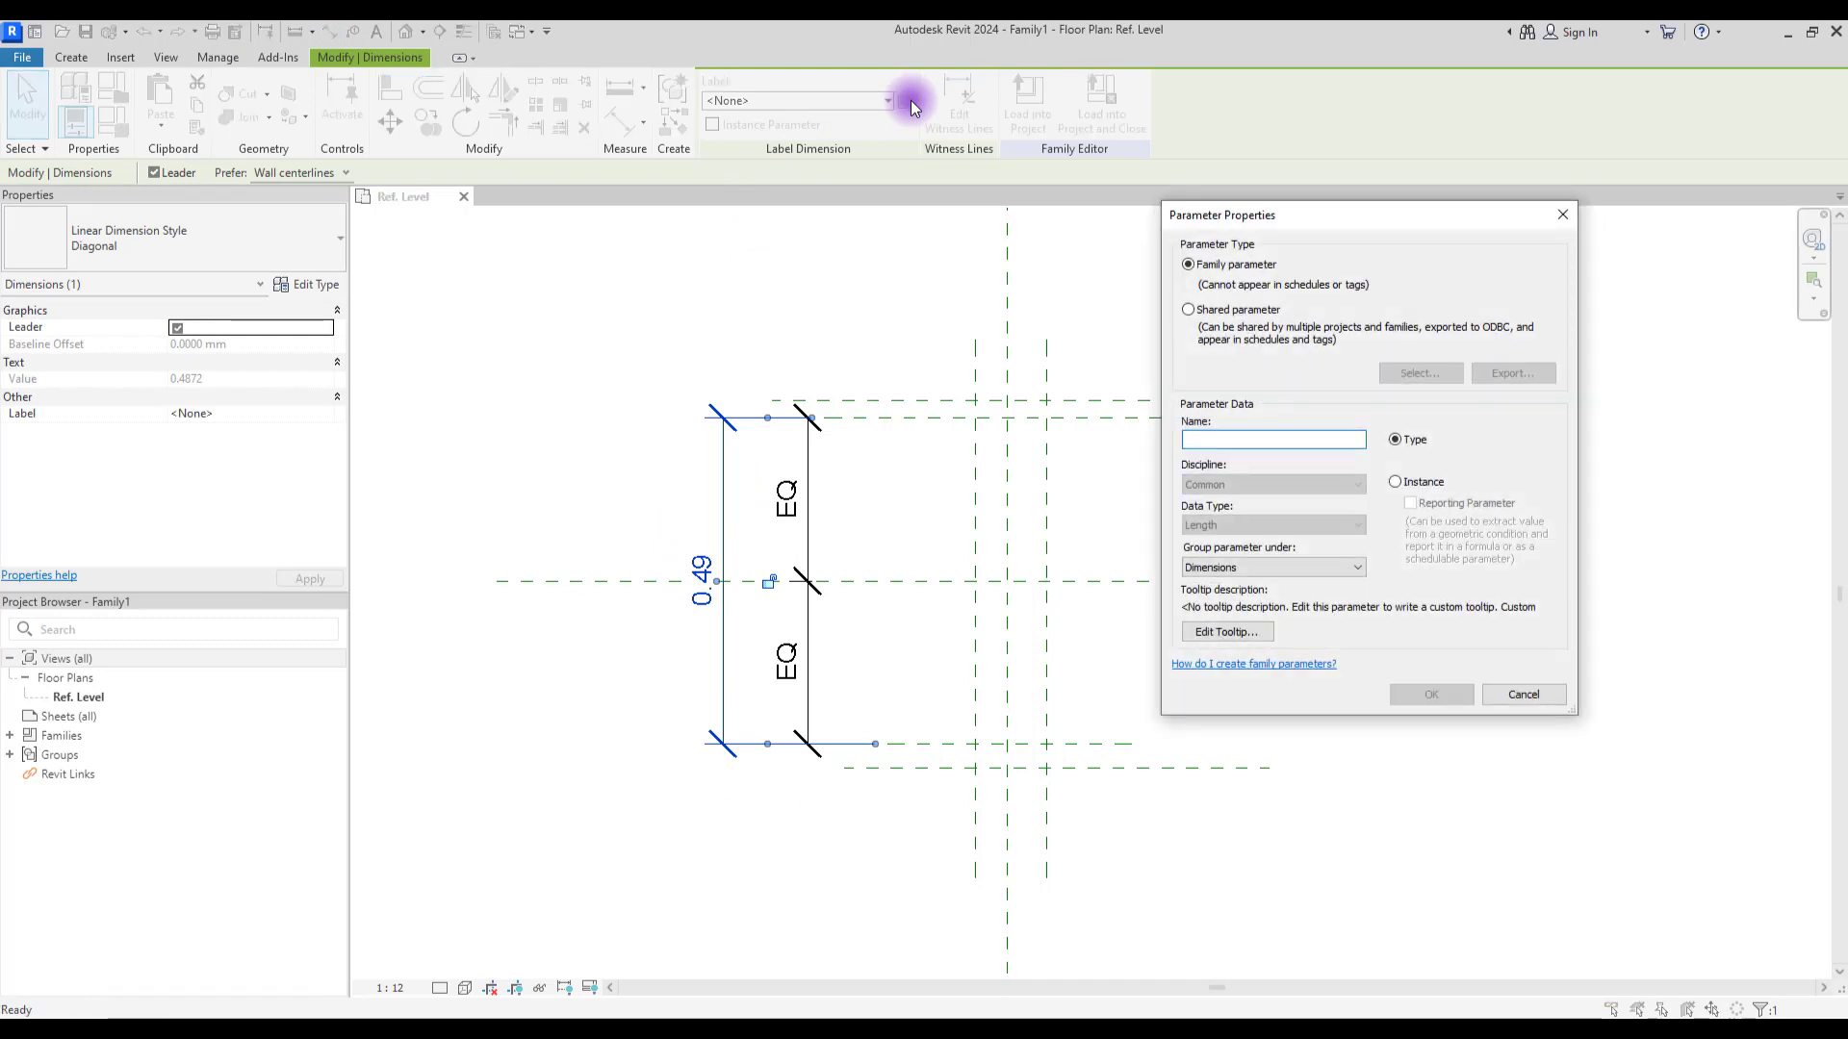
type("A")
key("Return")
left_click(455, 241)
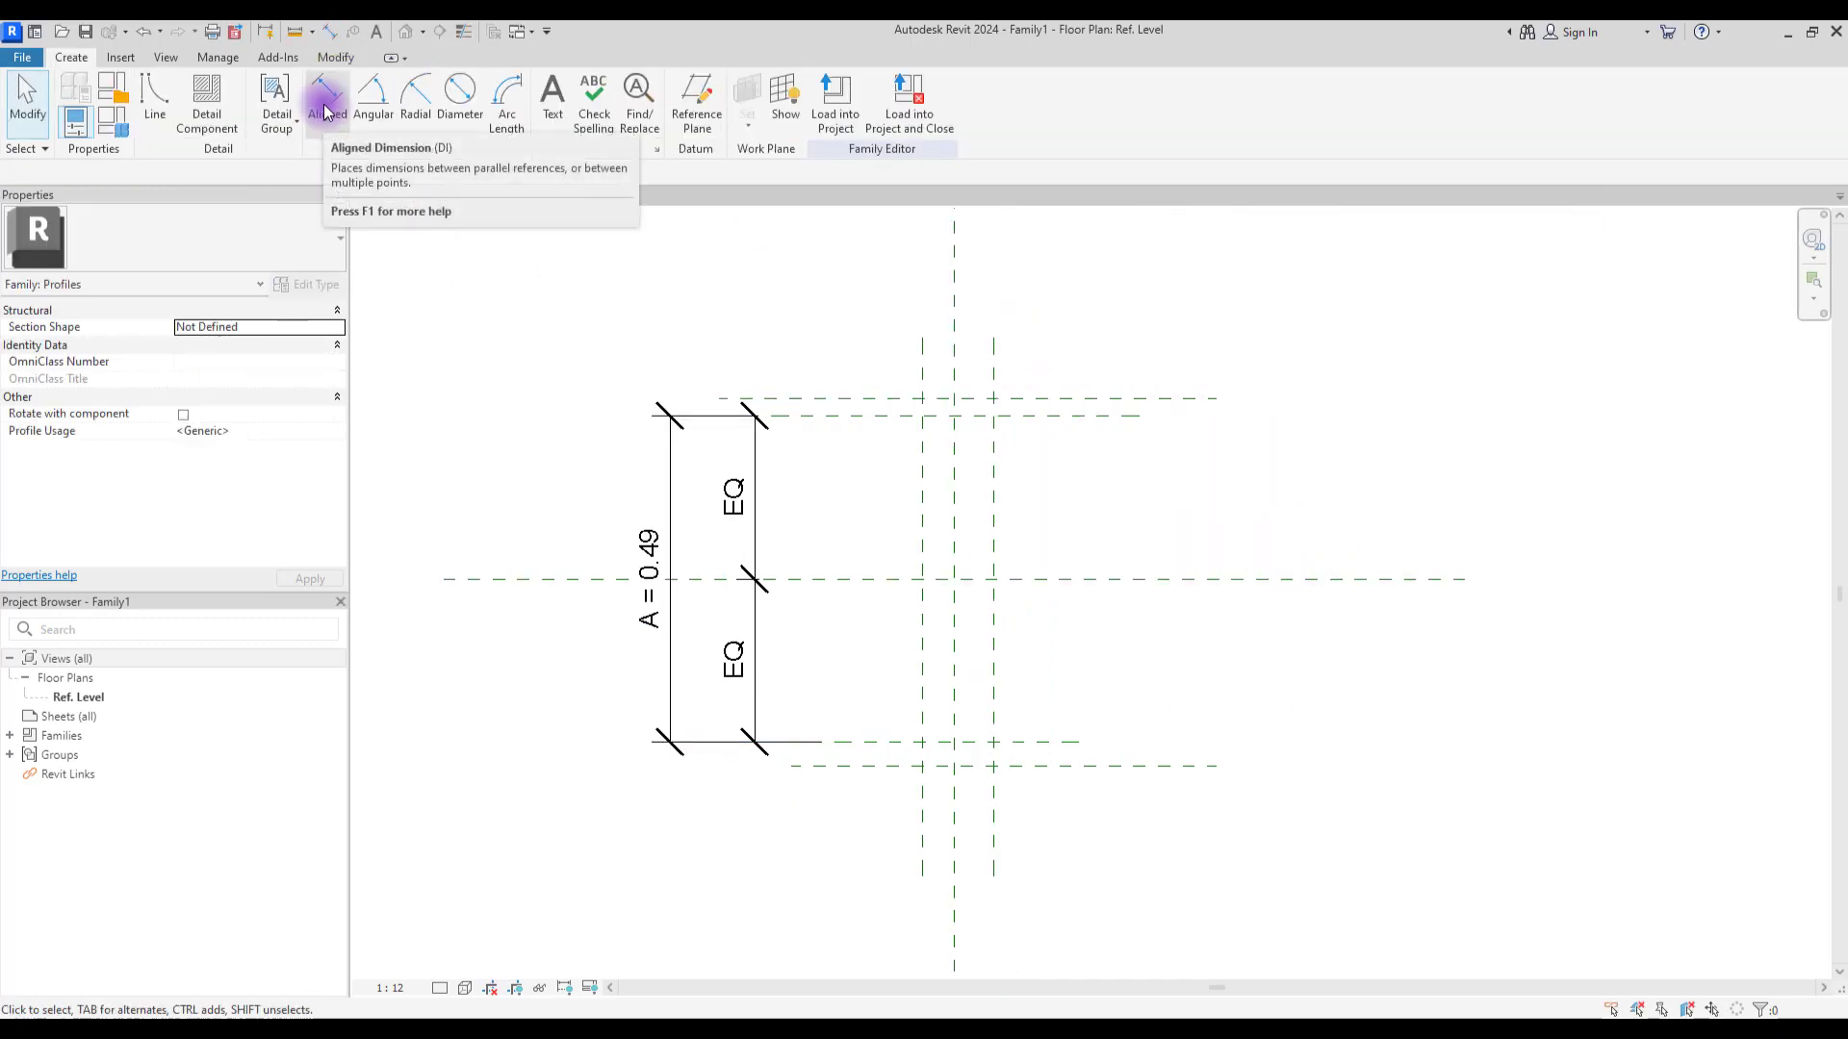
Step: Dimension the three centre vertical planes and make the spacings equal
left_click(325, 106)
left_click(918, 506)
left_click(954, 506)
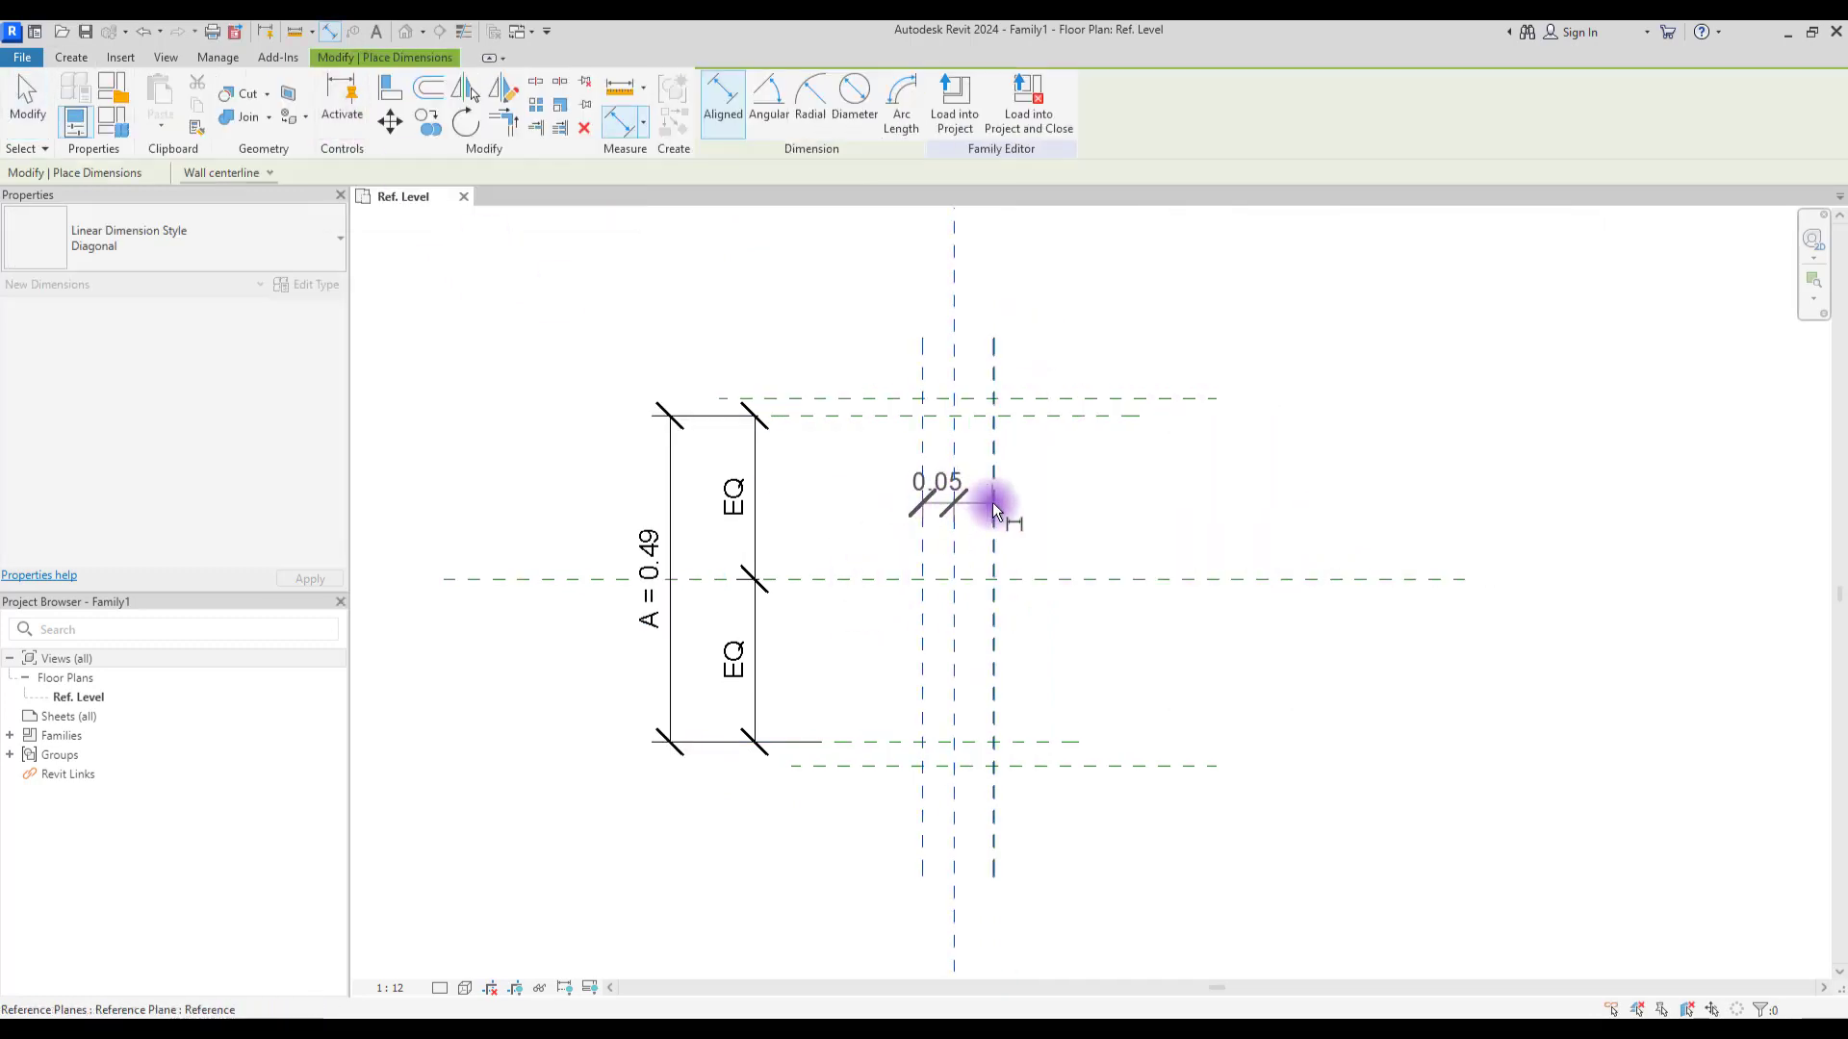
left_click(992, 503)
scroll(1054, 649, "down", 2)
left_click(1280, 863)
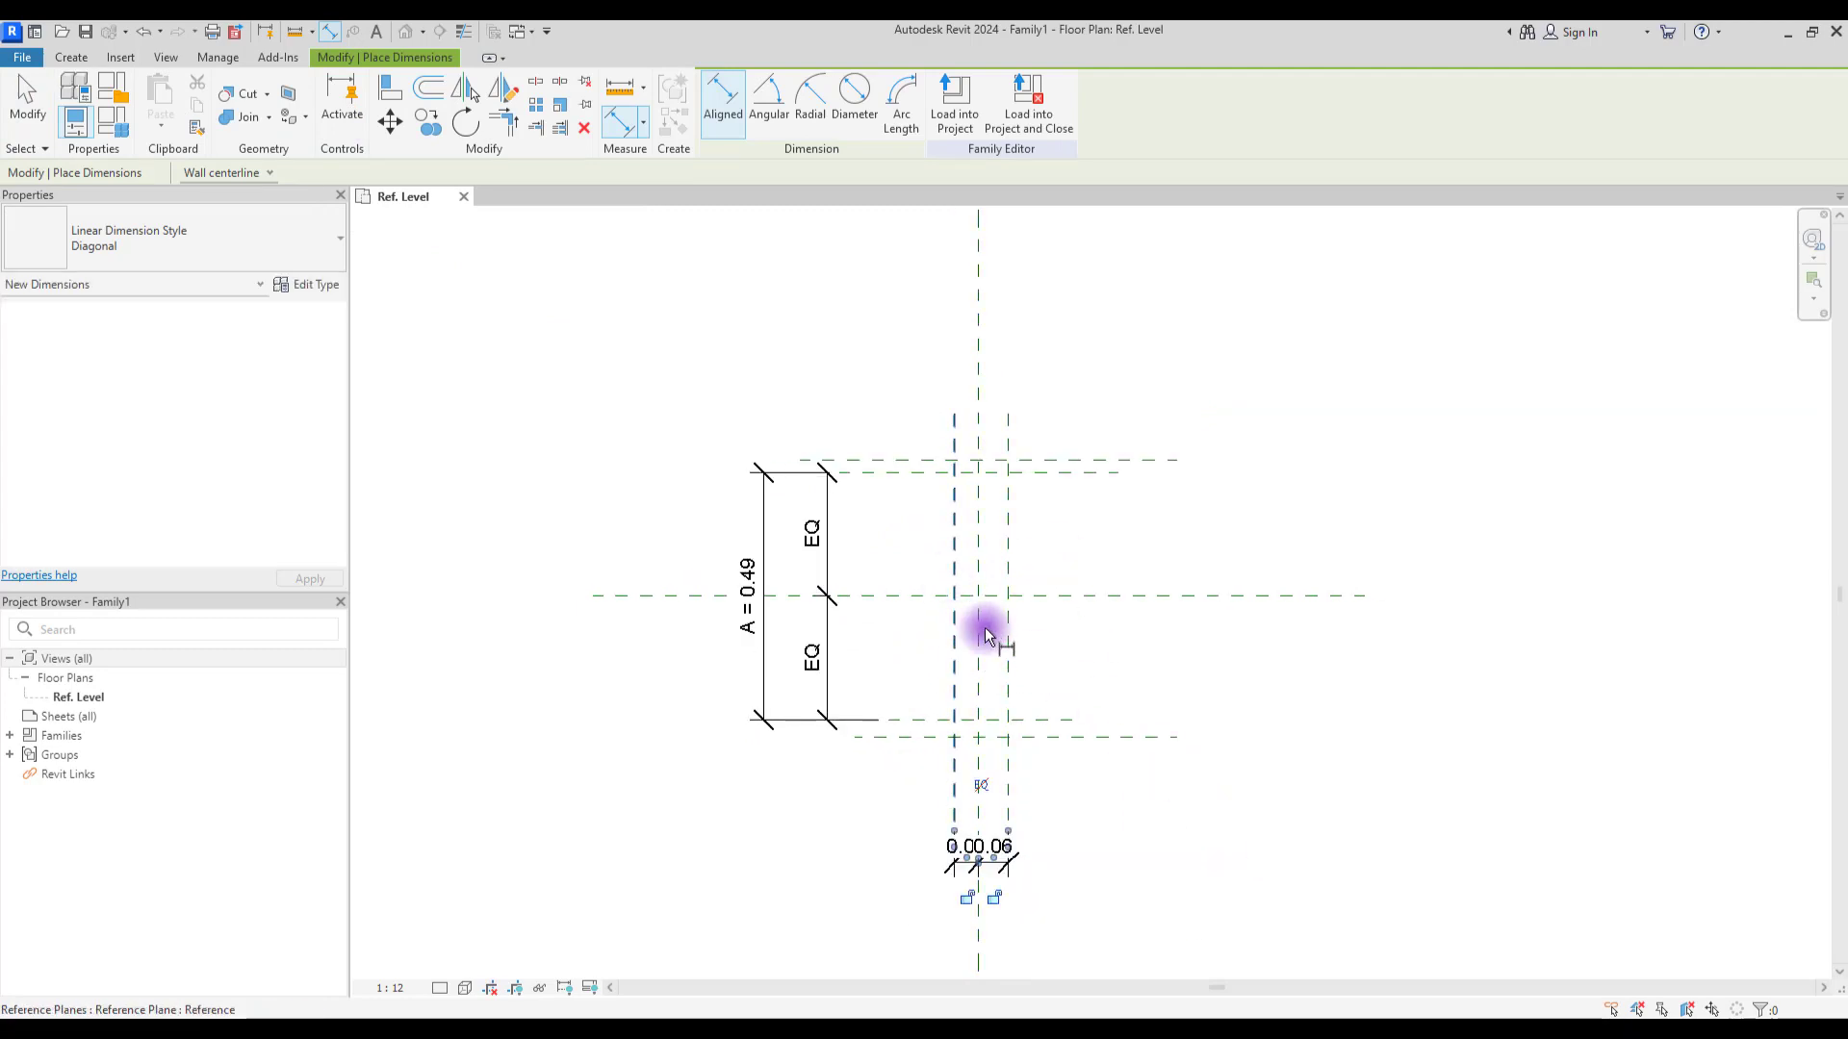
left_click(978, 785)
Step: Add the overall 0.12 width dimension and label it as parameter B
left_click(949, 585)
left_click(1008, 625)
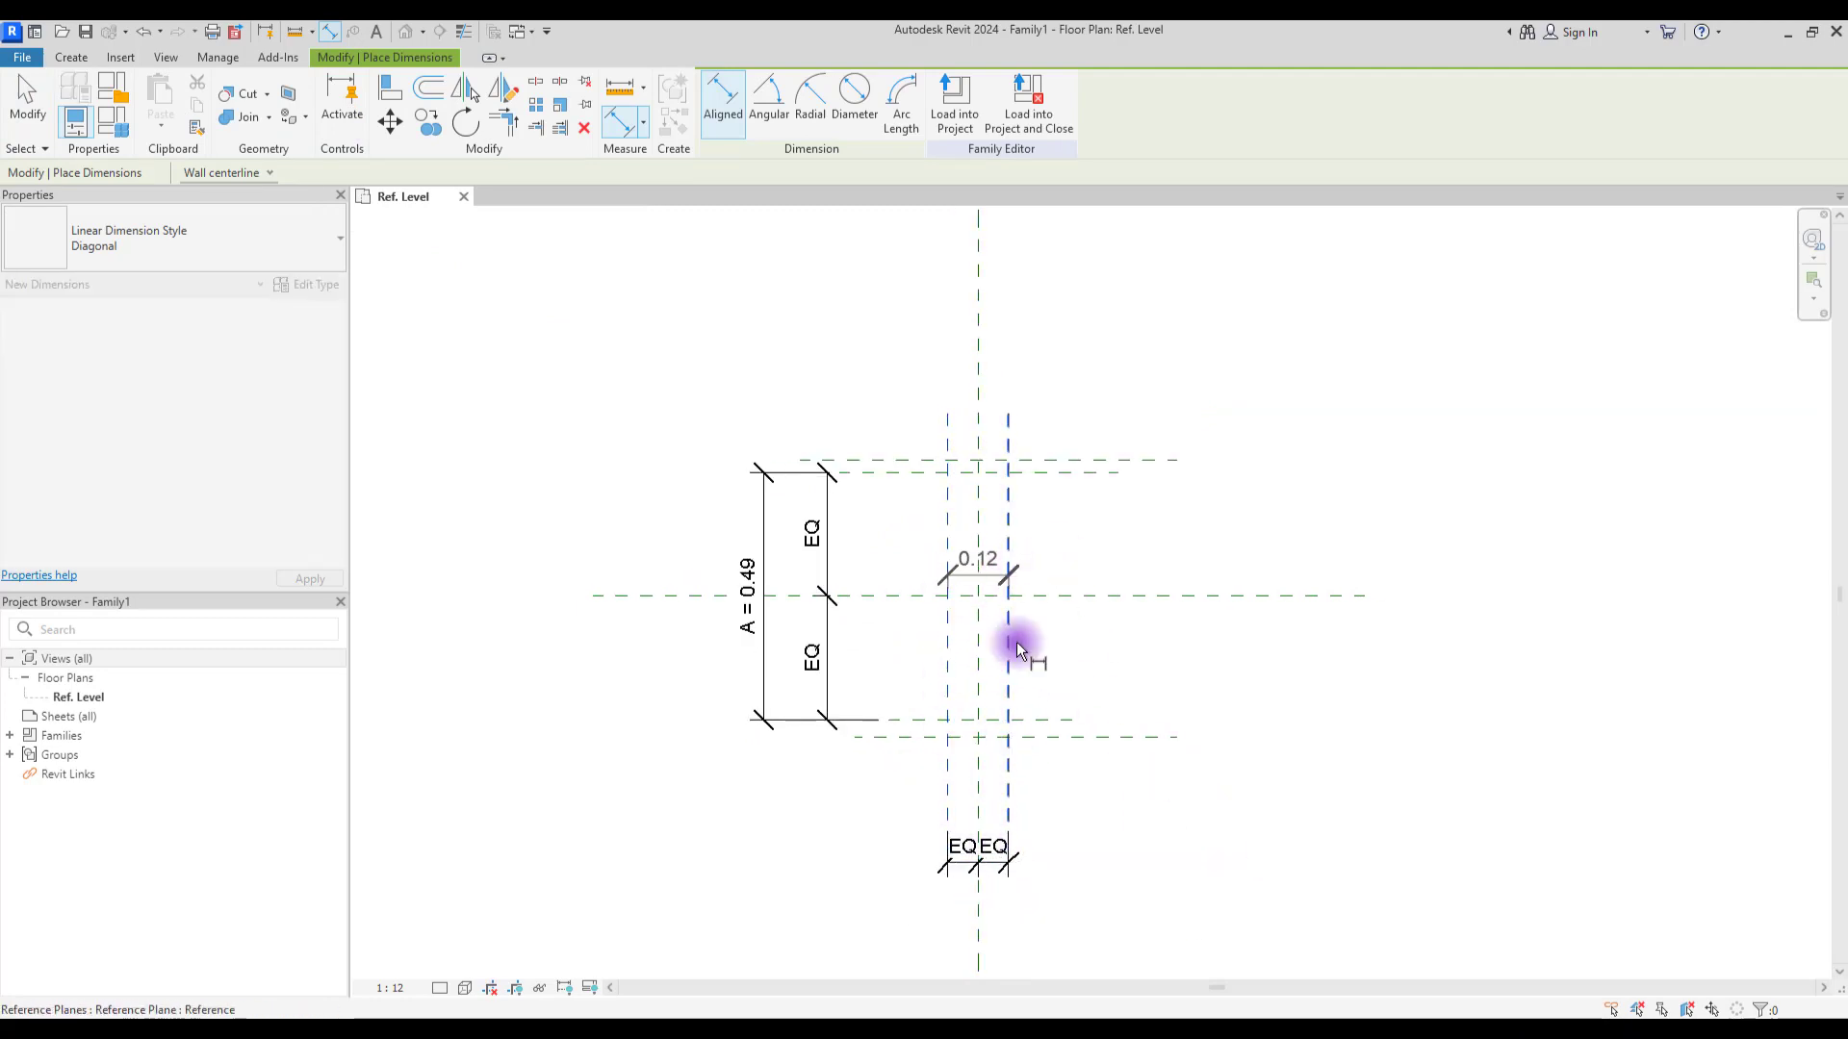
left_click(1126, 908)
key("Escape")
left_click(904, 101)
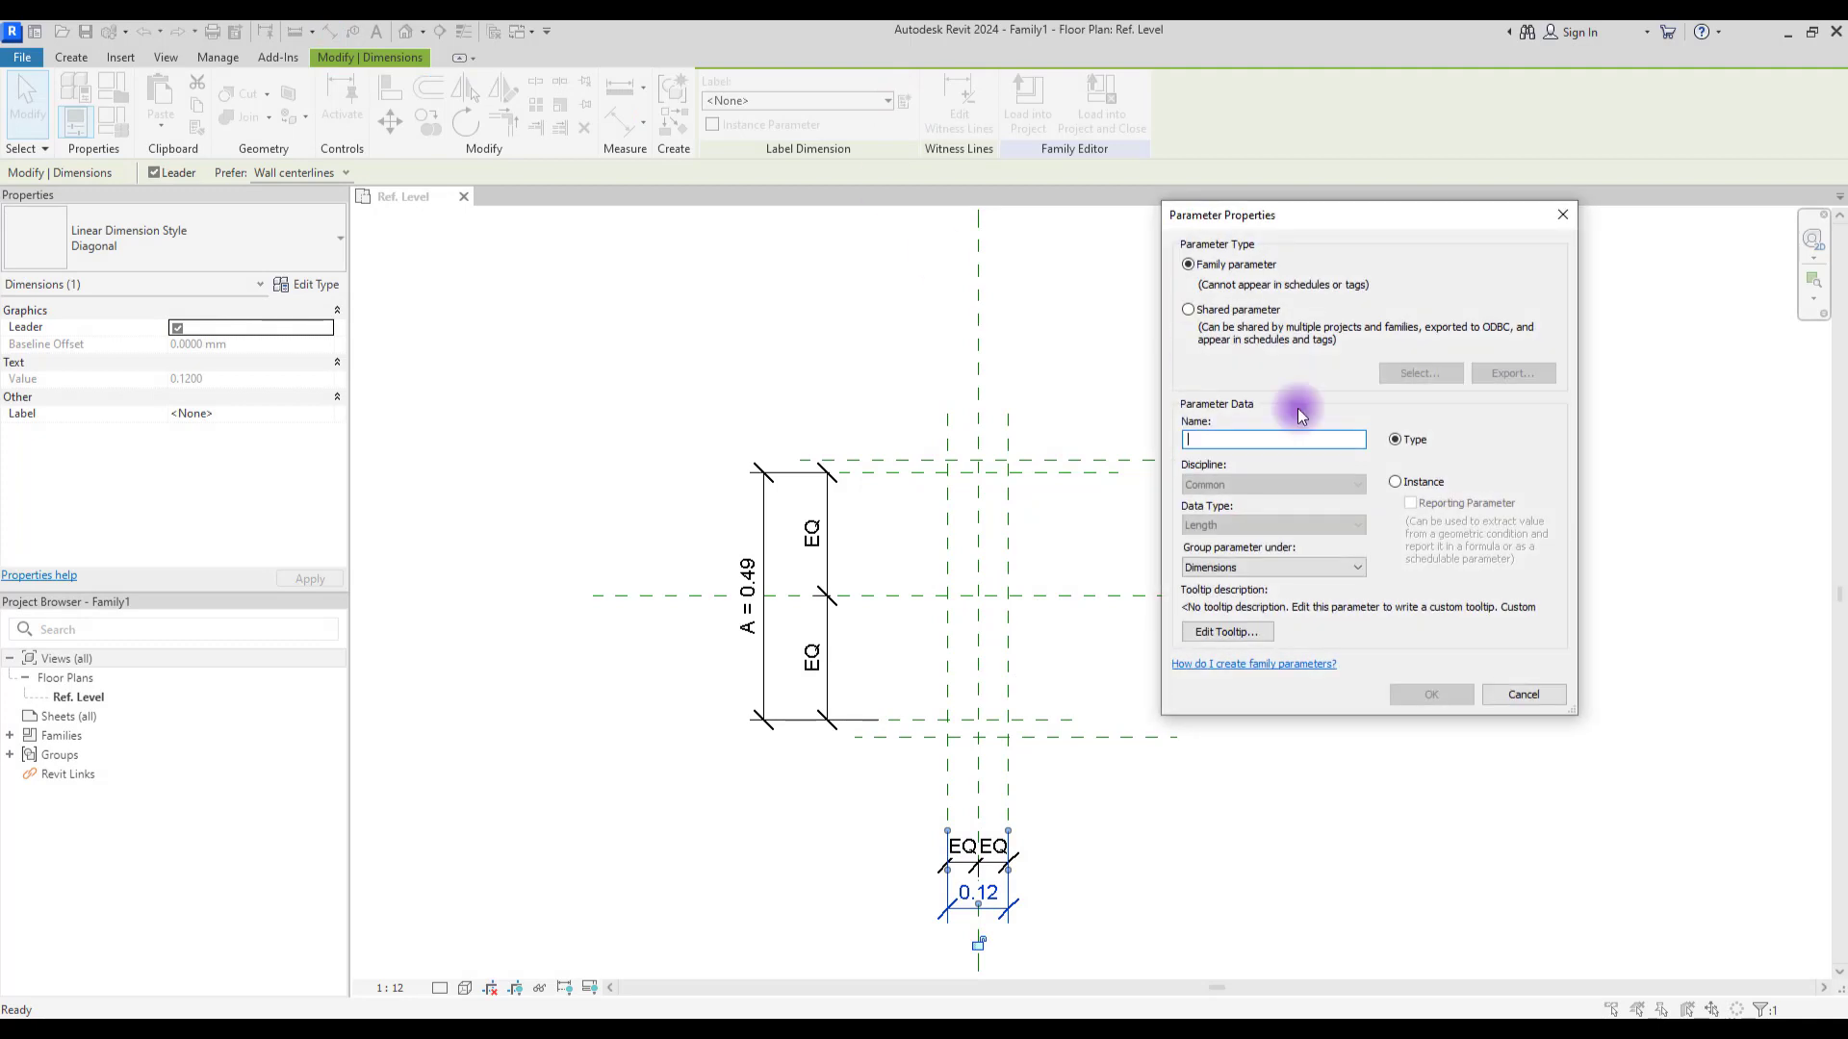
type("B")
left_click(1432, 695)
scroll(1101, 685, "up", 1)
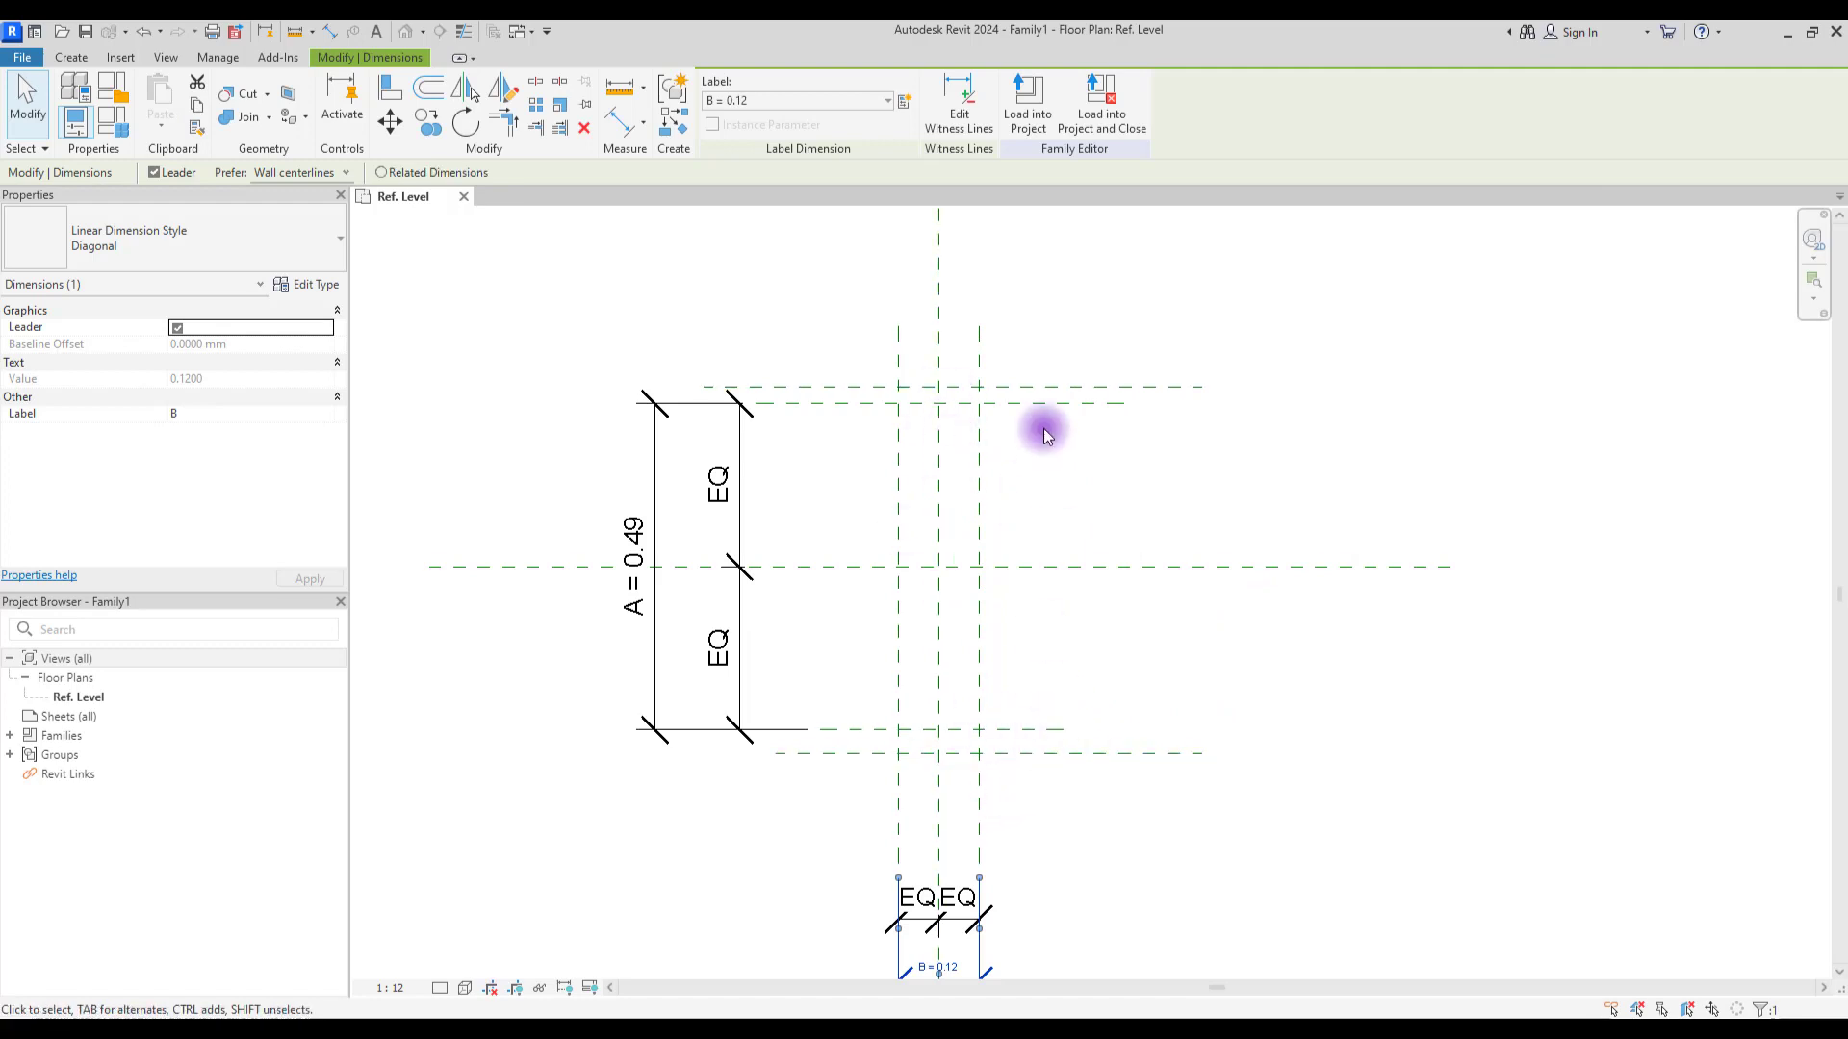
Step: Dimension the top (0.03) and bottom (0.04) flange thicknesses at the right
left_click(74, 59)
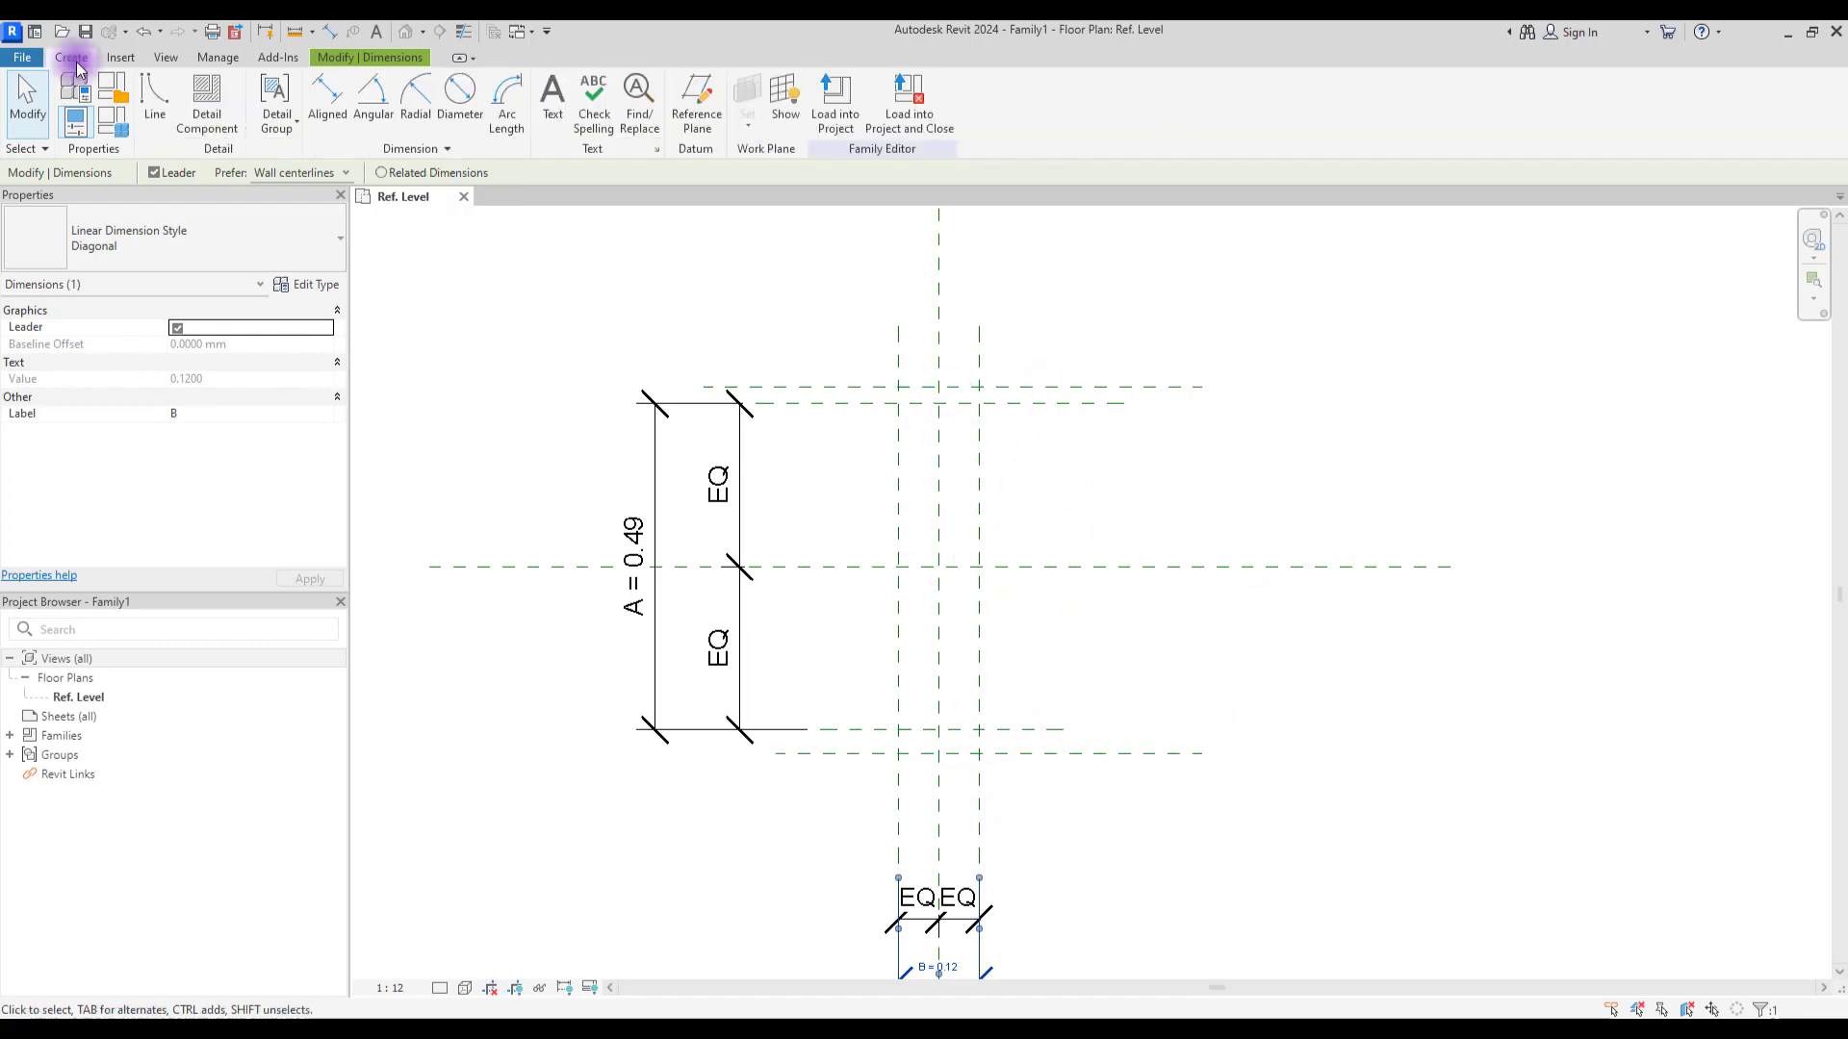
left_click(339, 99)
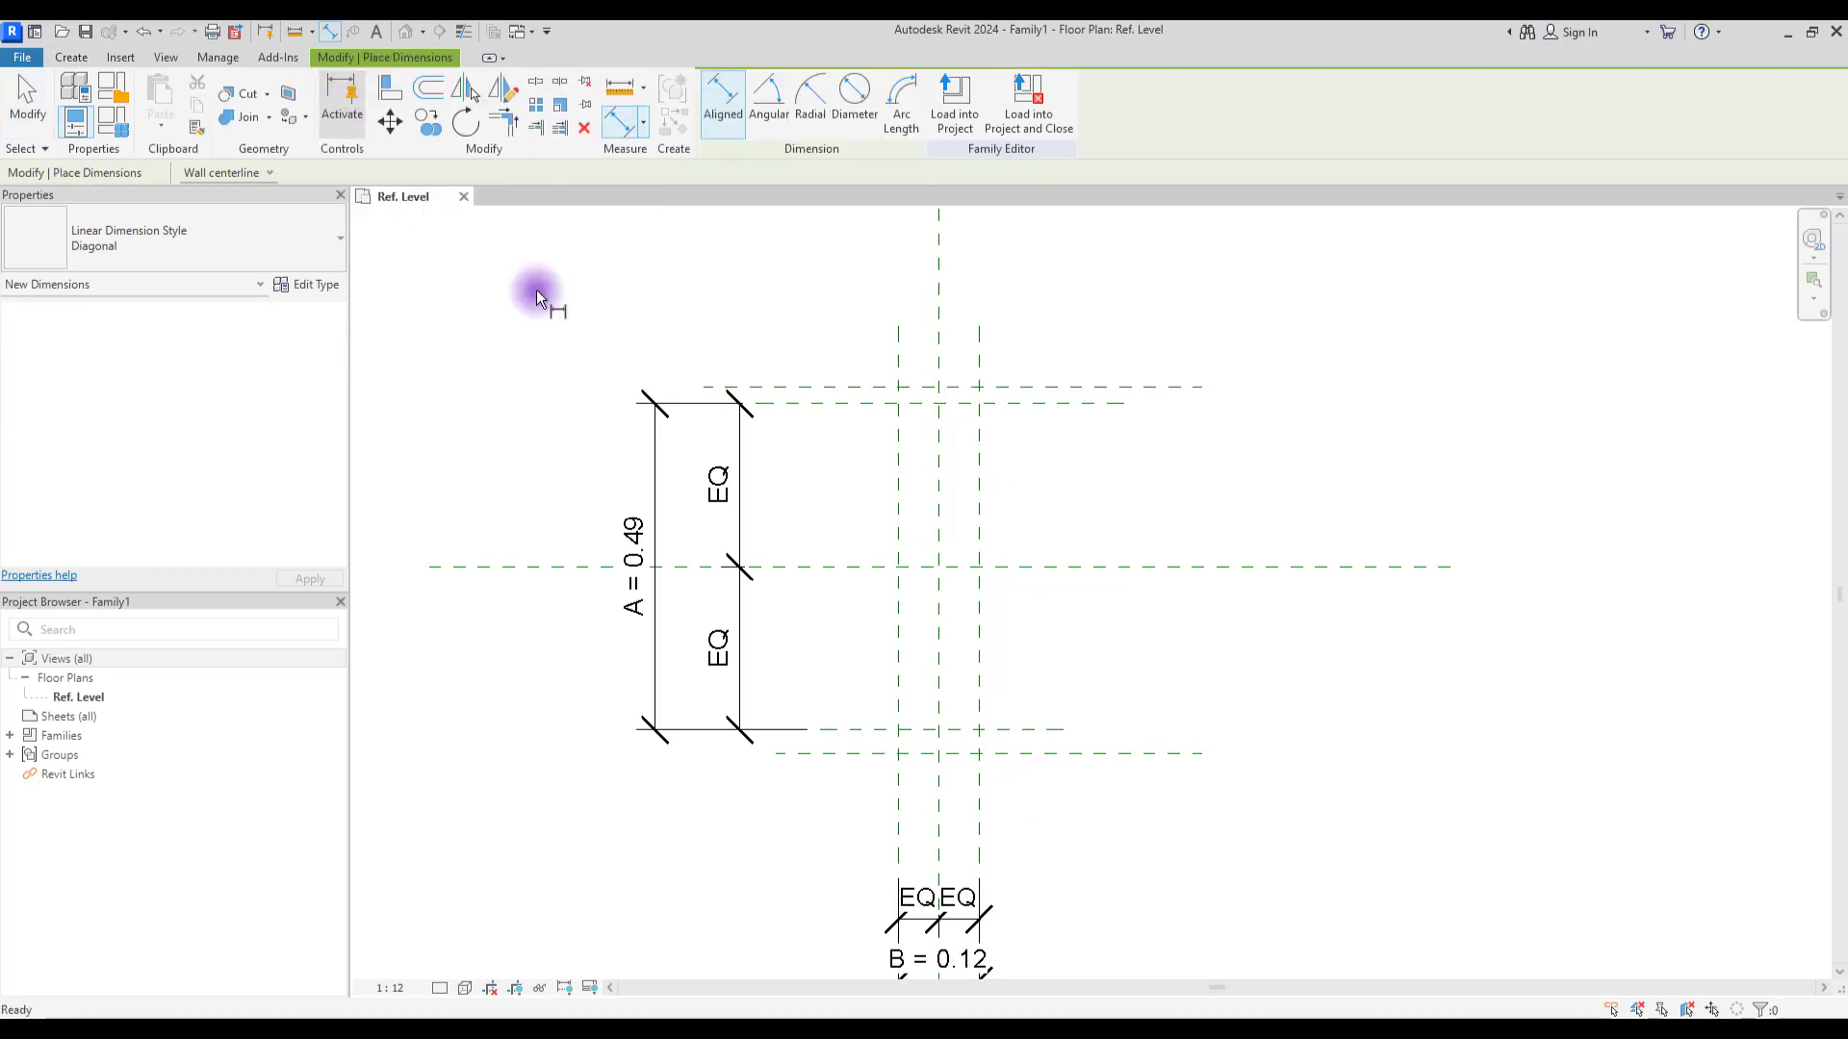
left_click(1055, 392)
left_click(1312, 528)
left_click(1036, 731)
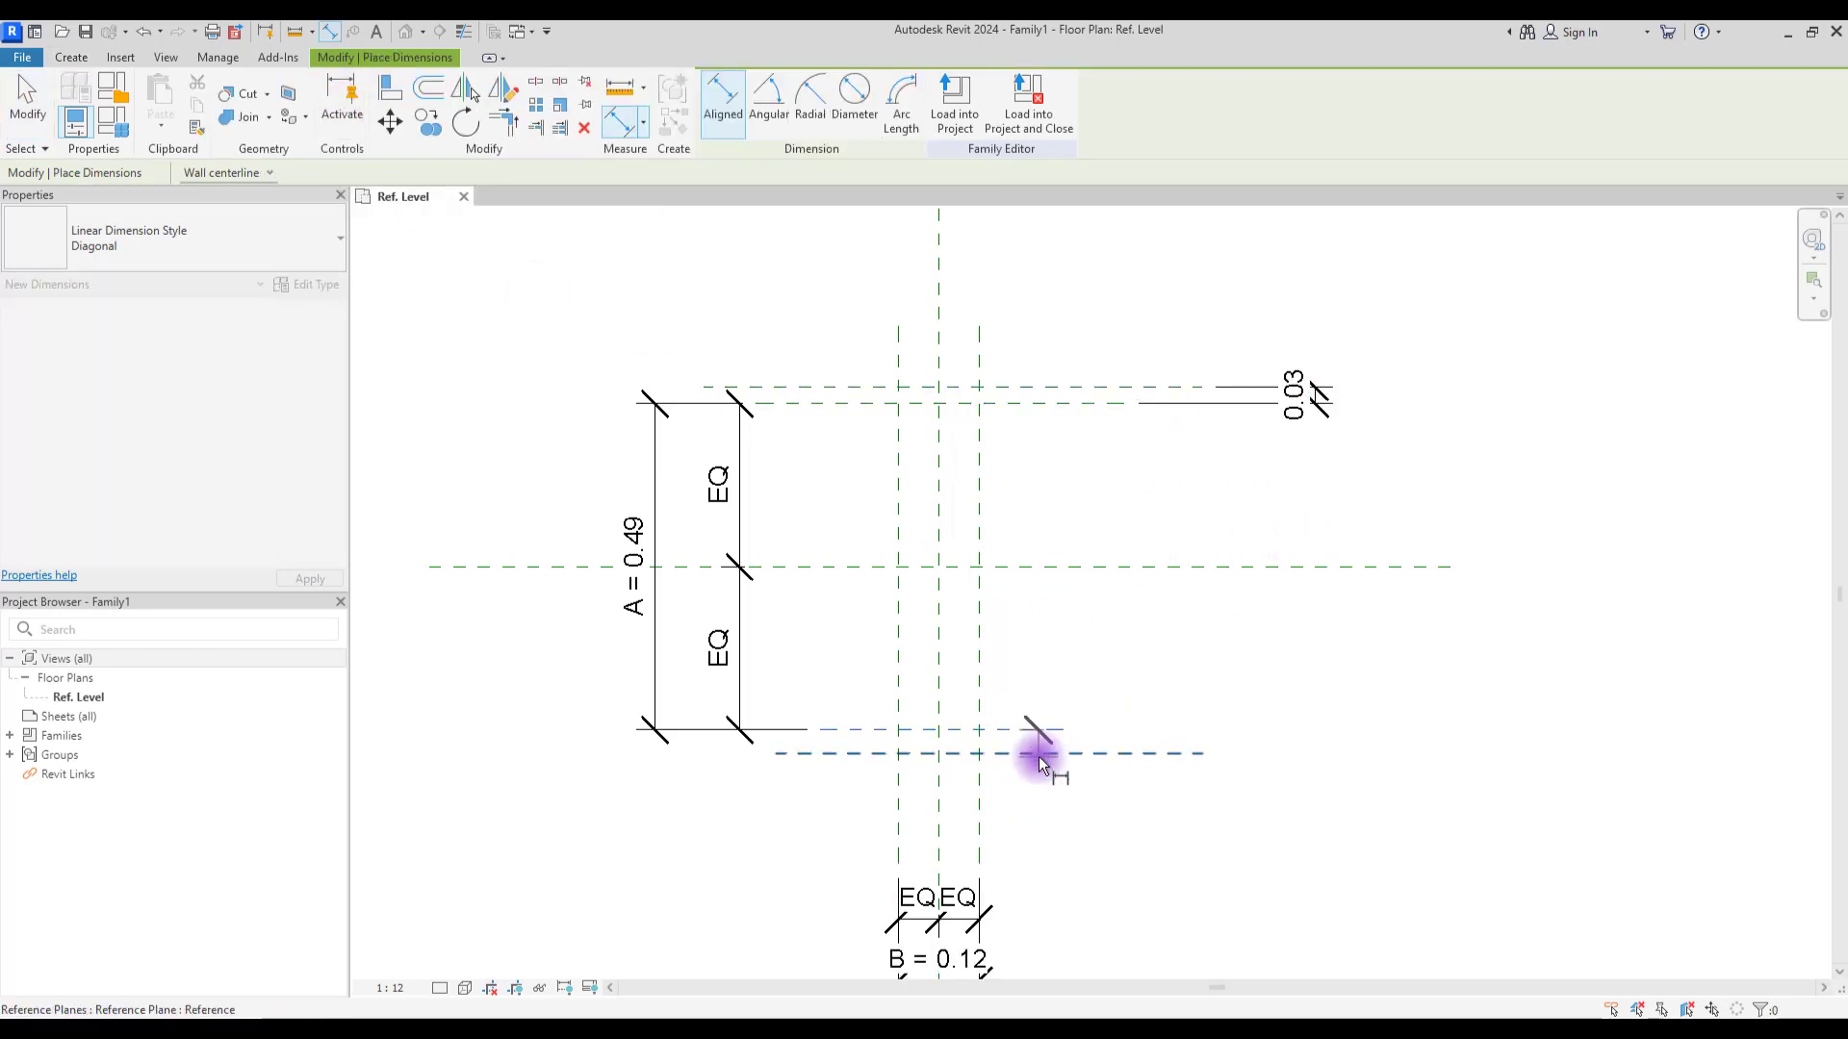
left_click(1037, 754)
left_click(1308, 883)
key("Escape")
key("Escape")
Step: Label both flange thickness dimensions with one new parameter C = 0.03
left_click(1294, 395)
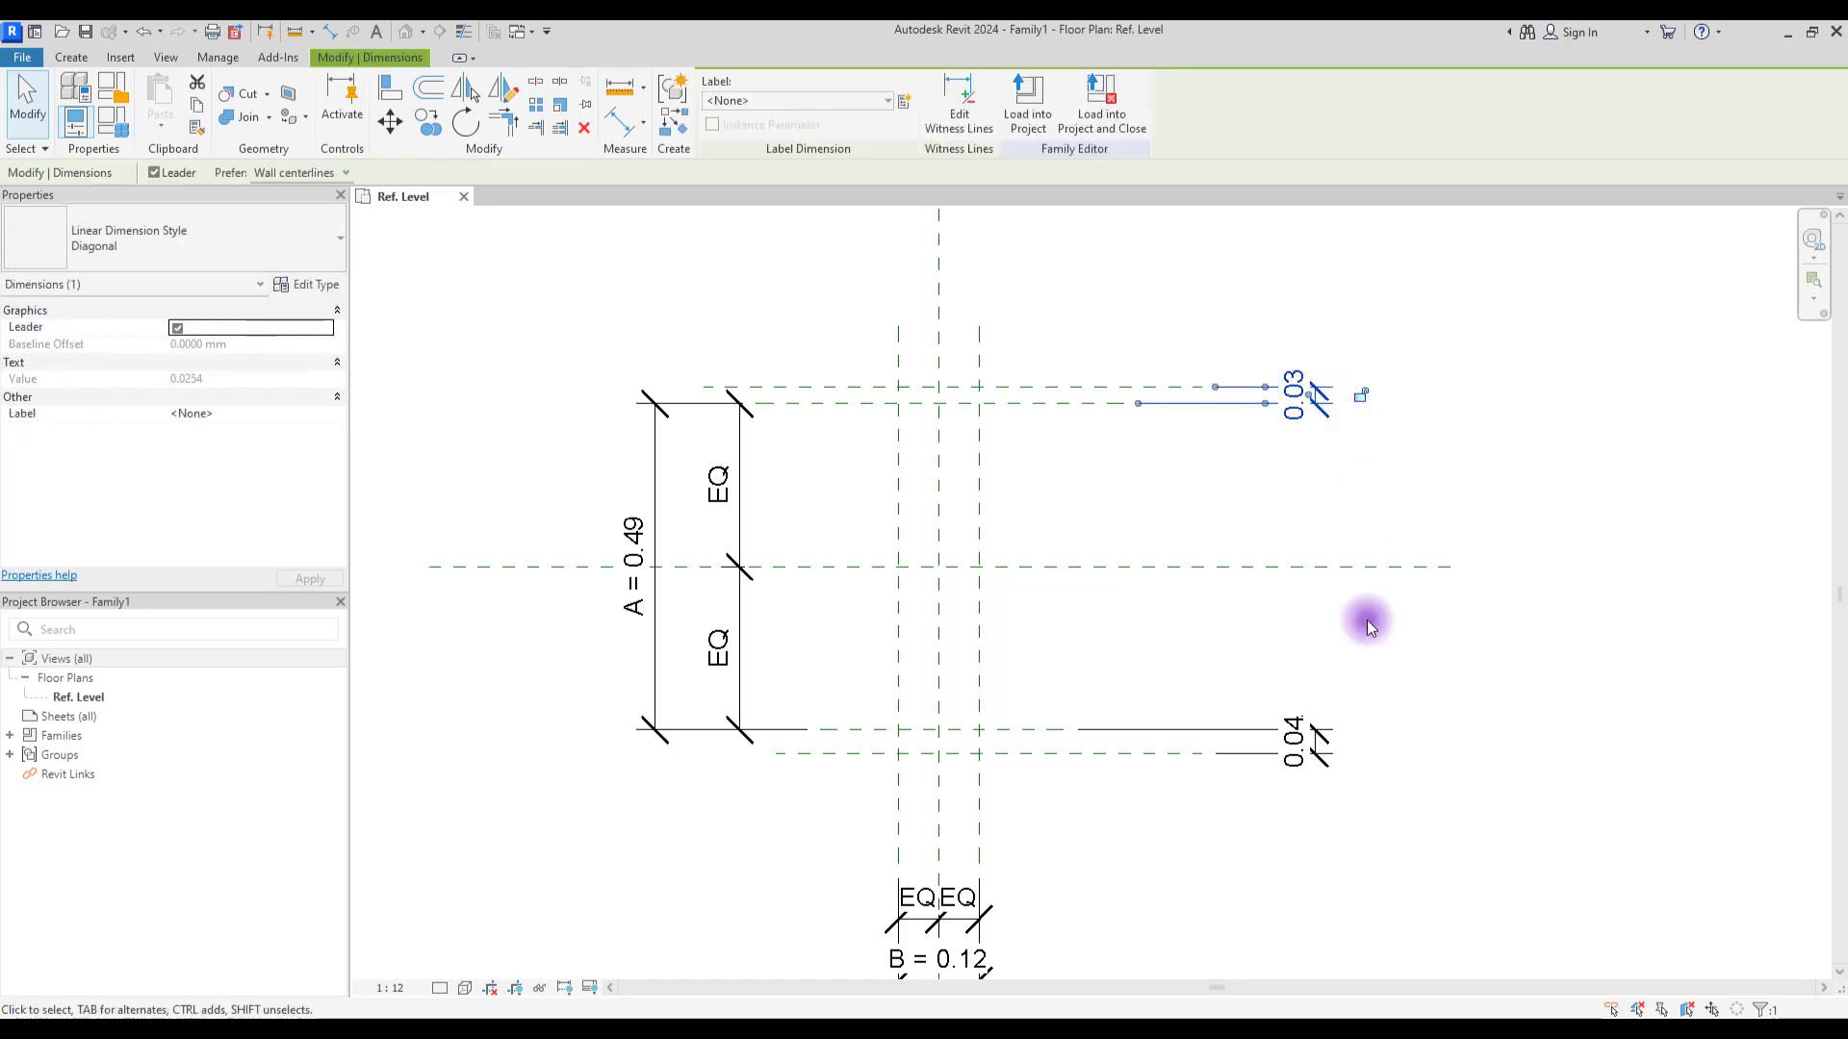
left_click(1333, 760, "ctrl")
left_click(903, 97)
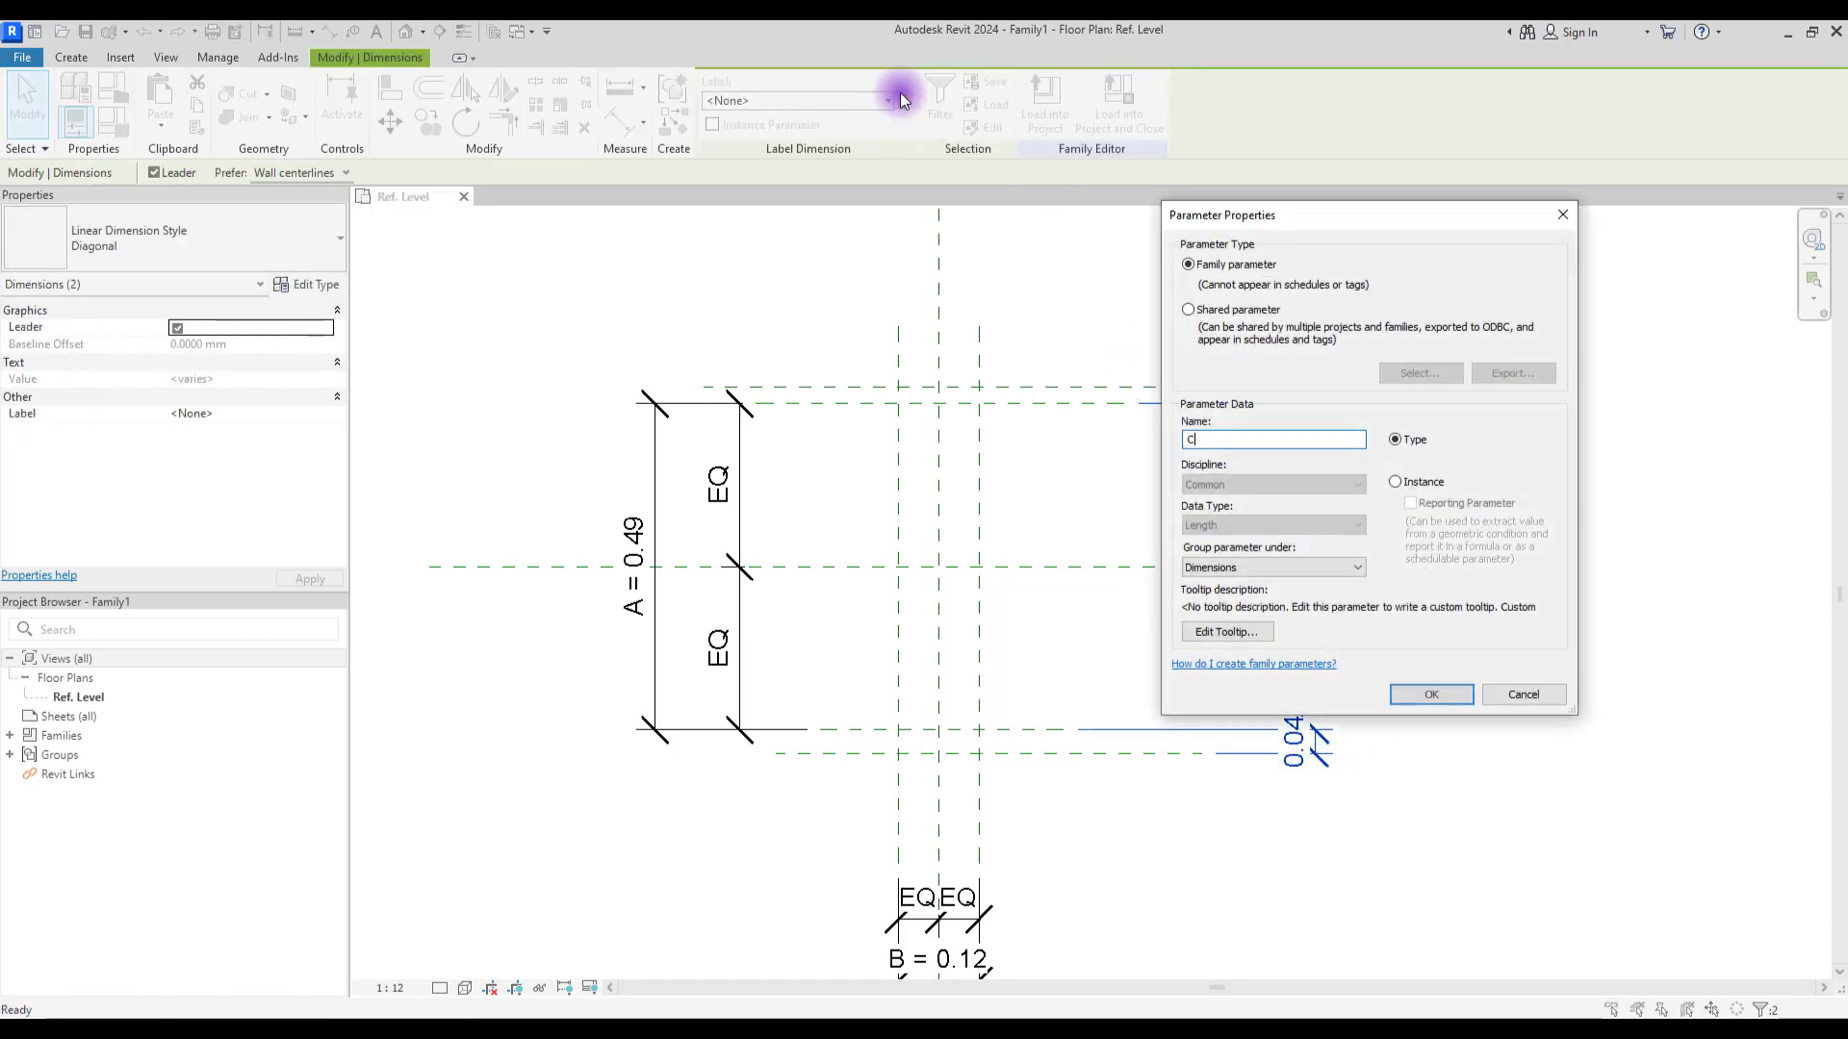
type("C")
left_click(1431, 694)
key("Escape")
Step: Draw one vertical reference plane right and another left of the central plane group
middle_click_drag(1139, 474, 1184, 466)
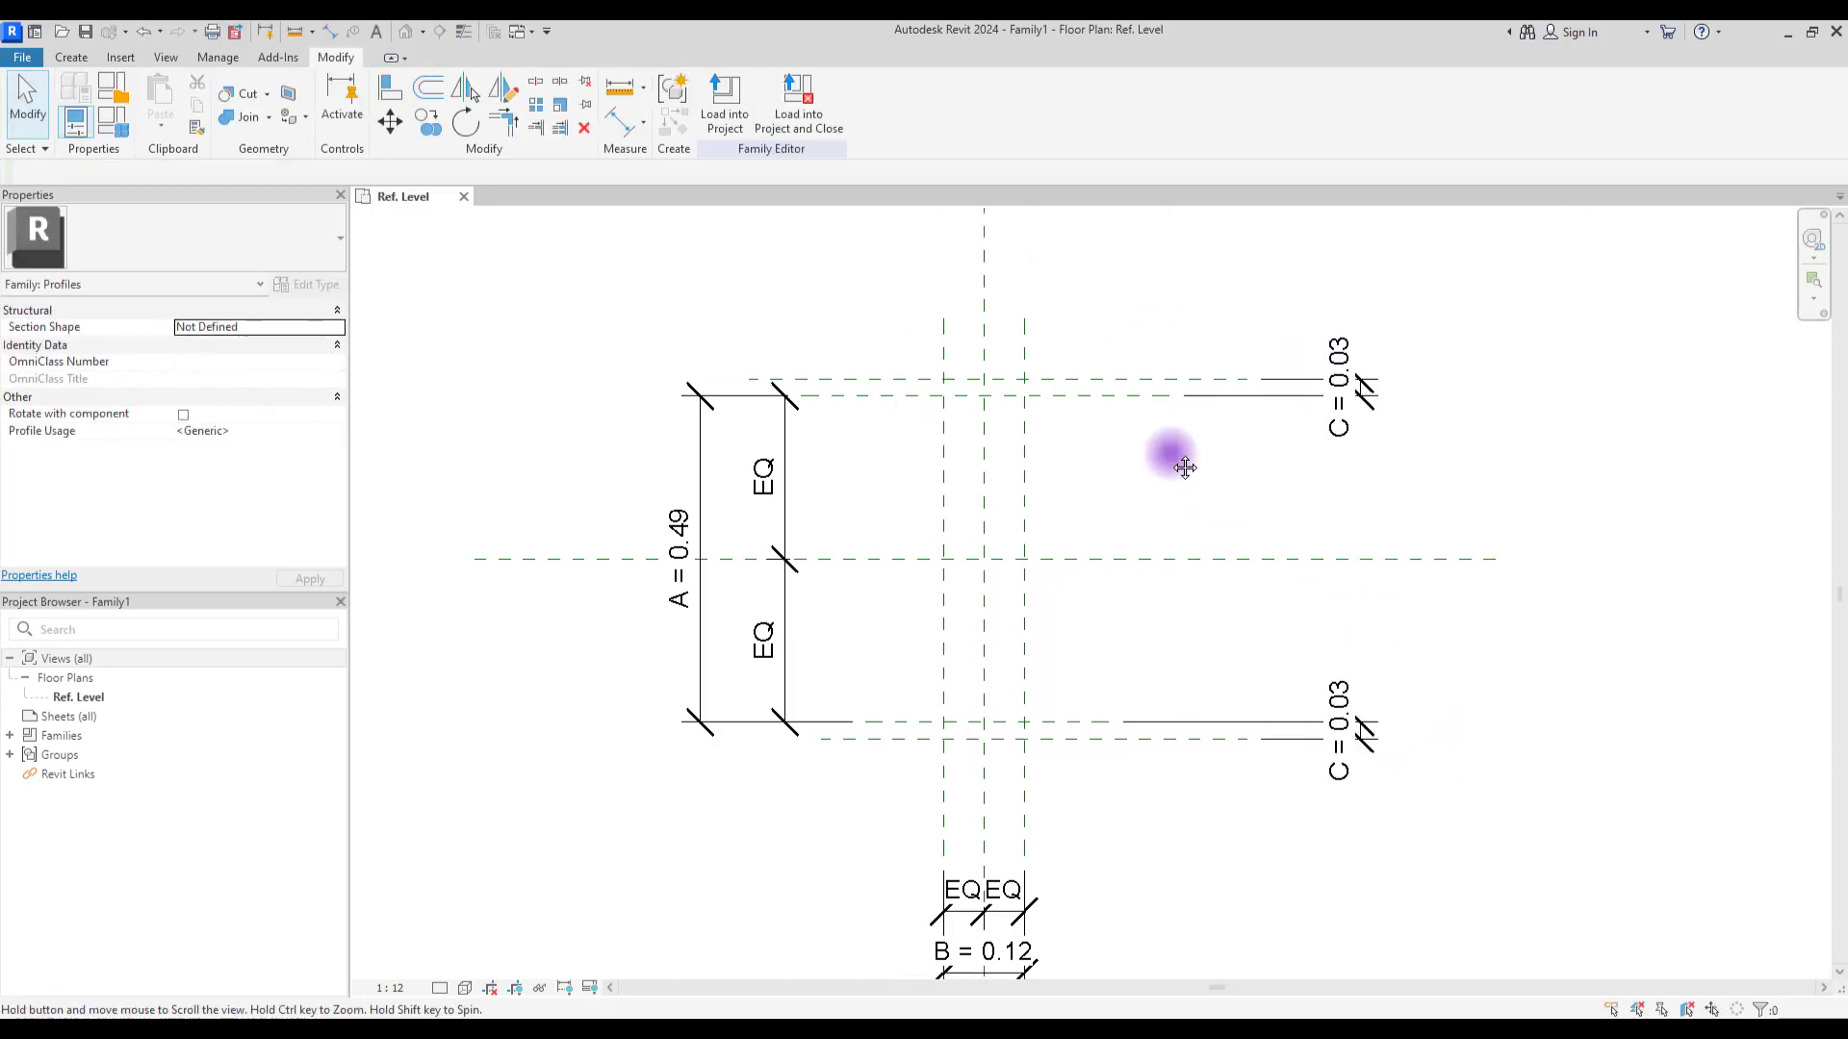
left_click(71, 57)
left_click(702, 96)
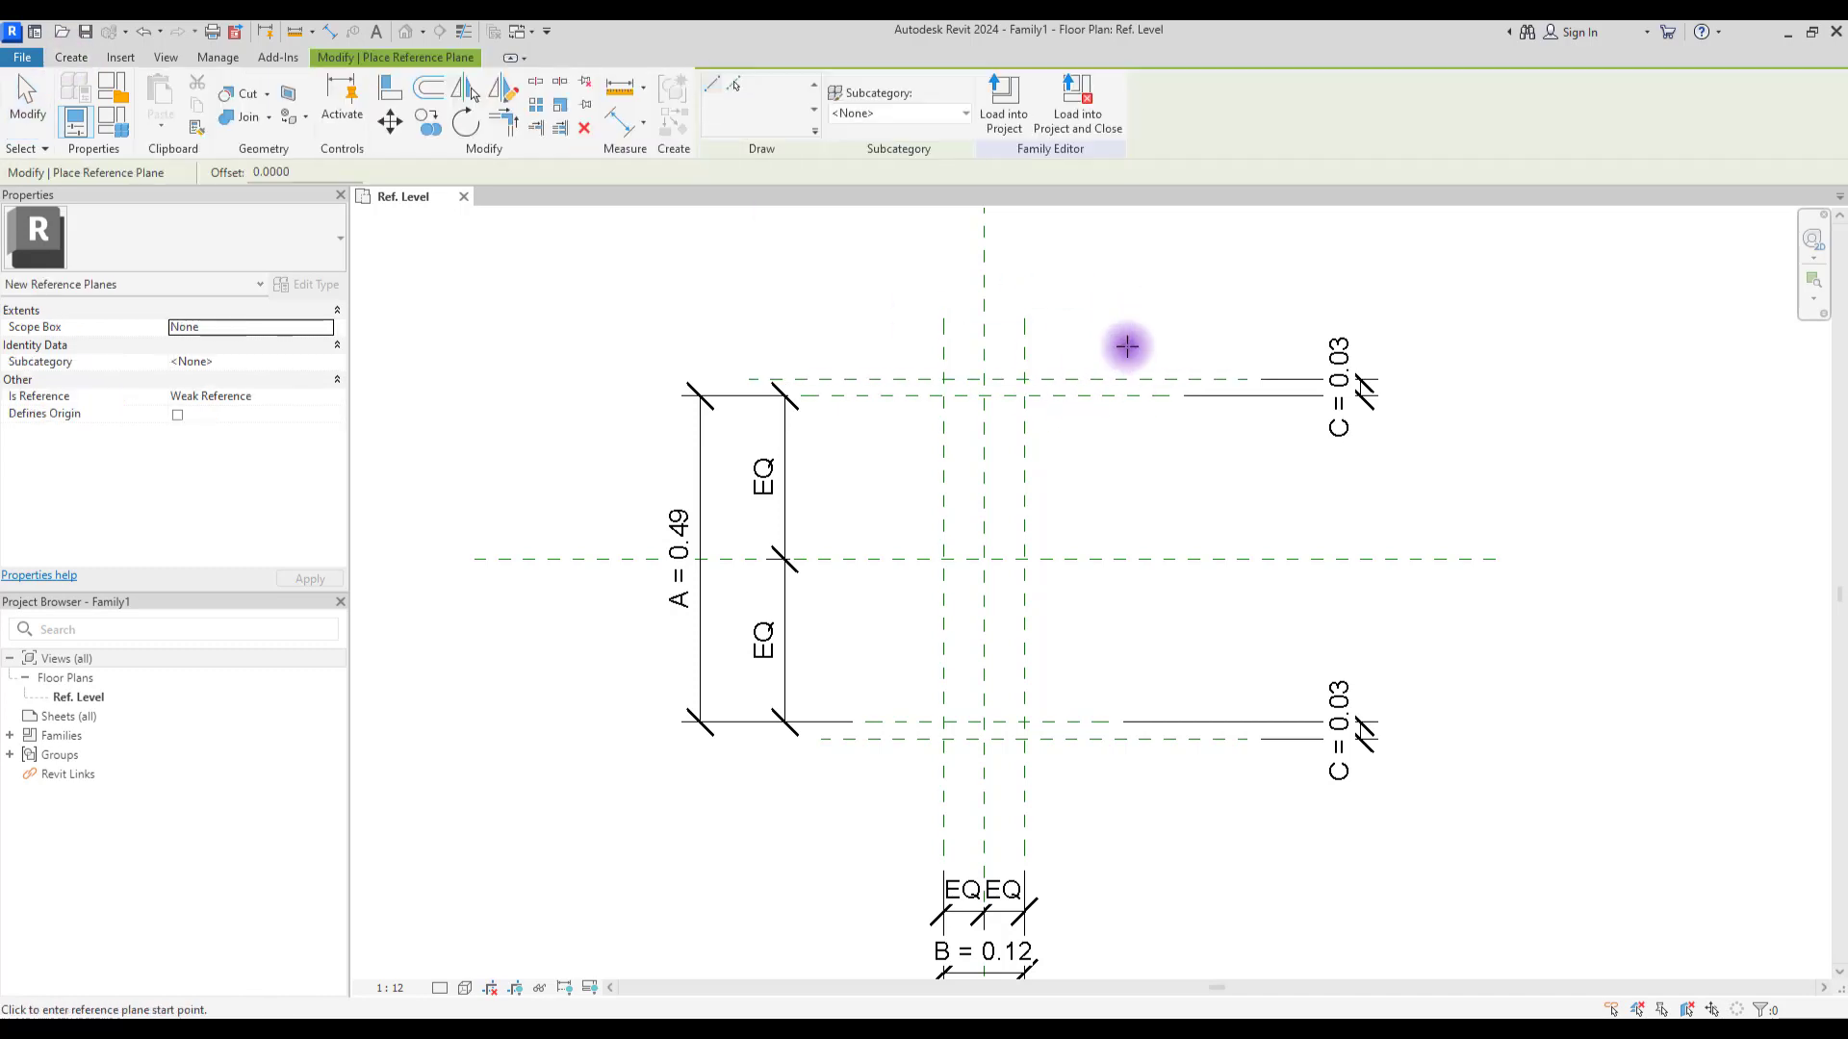
left_click(1128, 346)
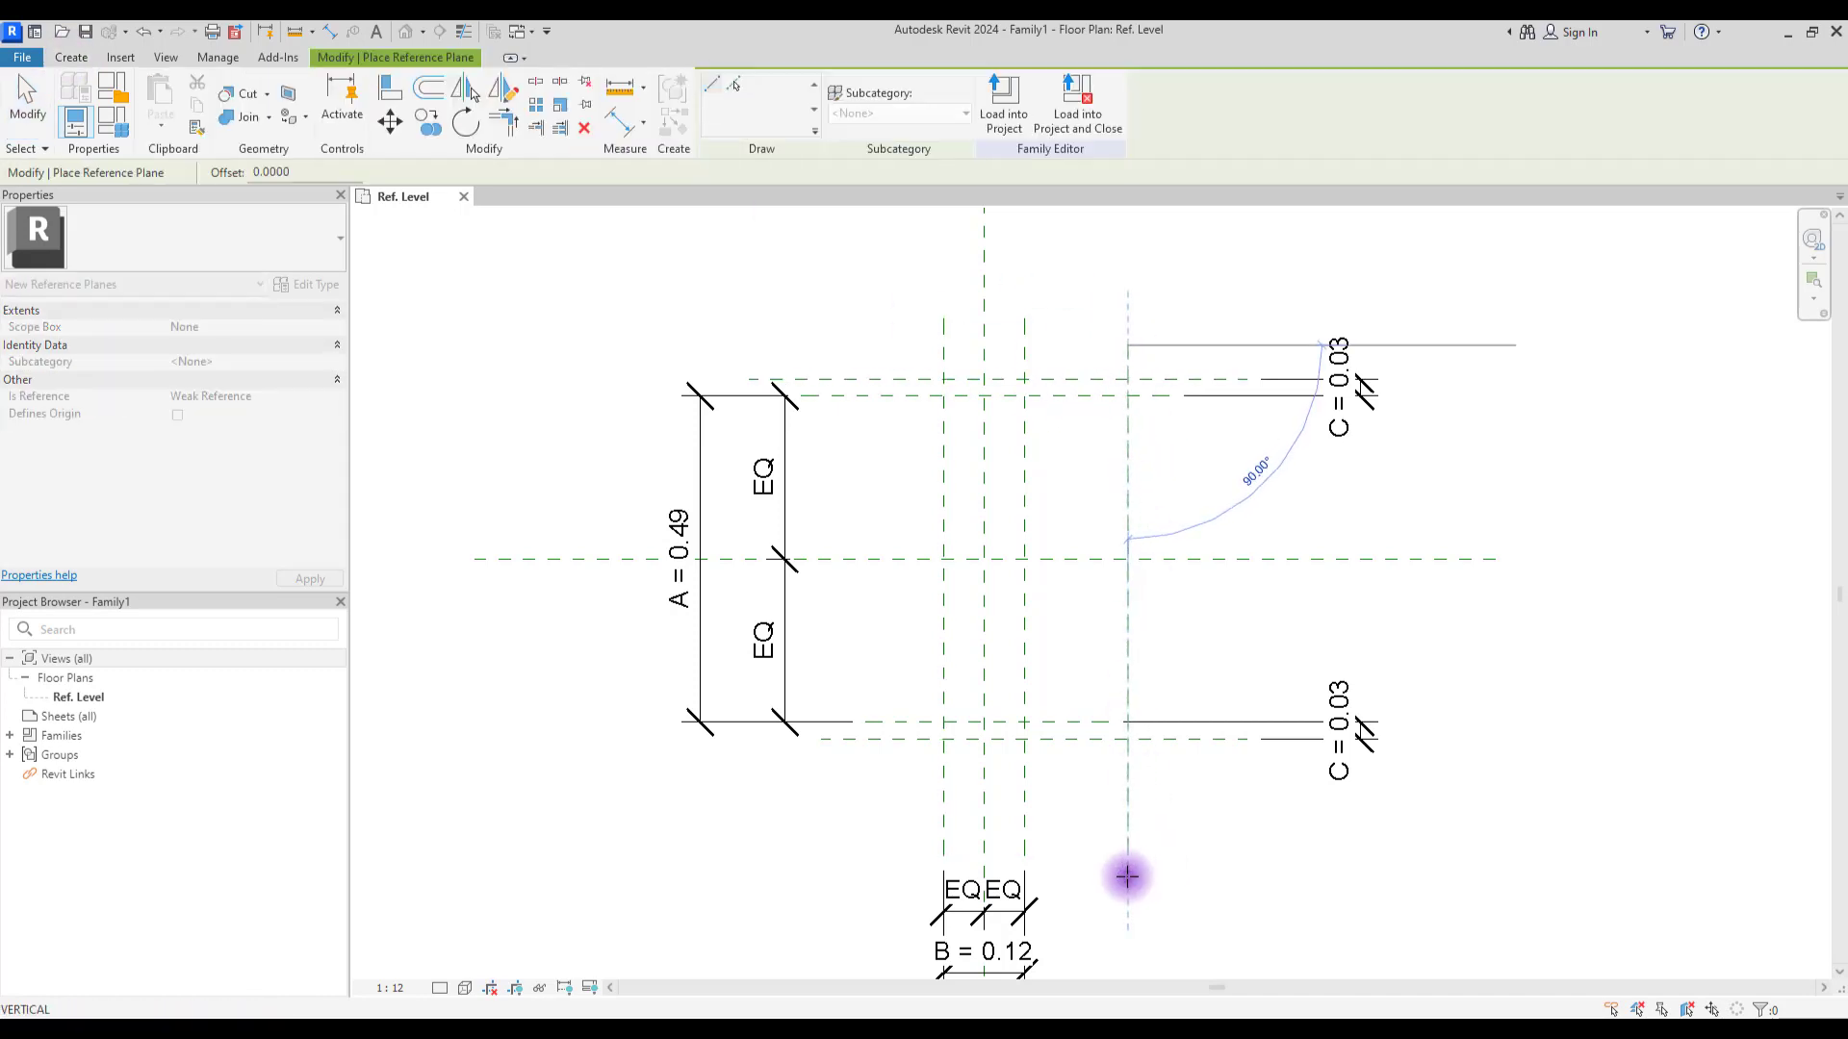
left_click(1127, 876)
left_click(836, 318)
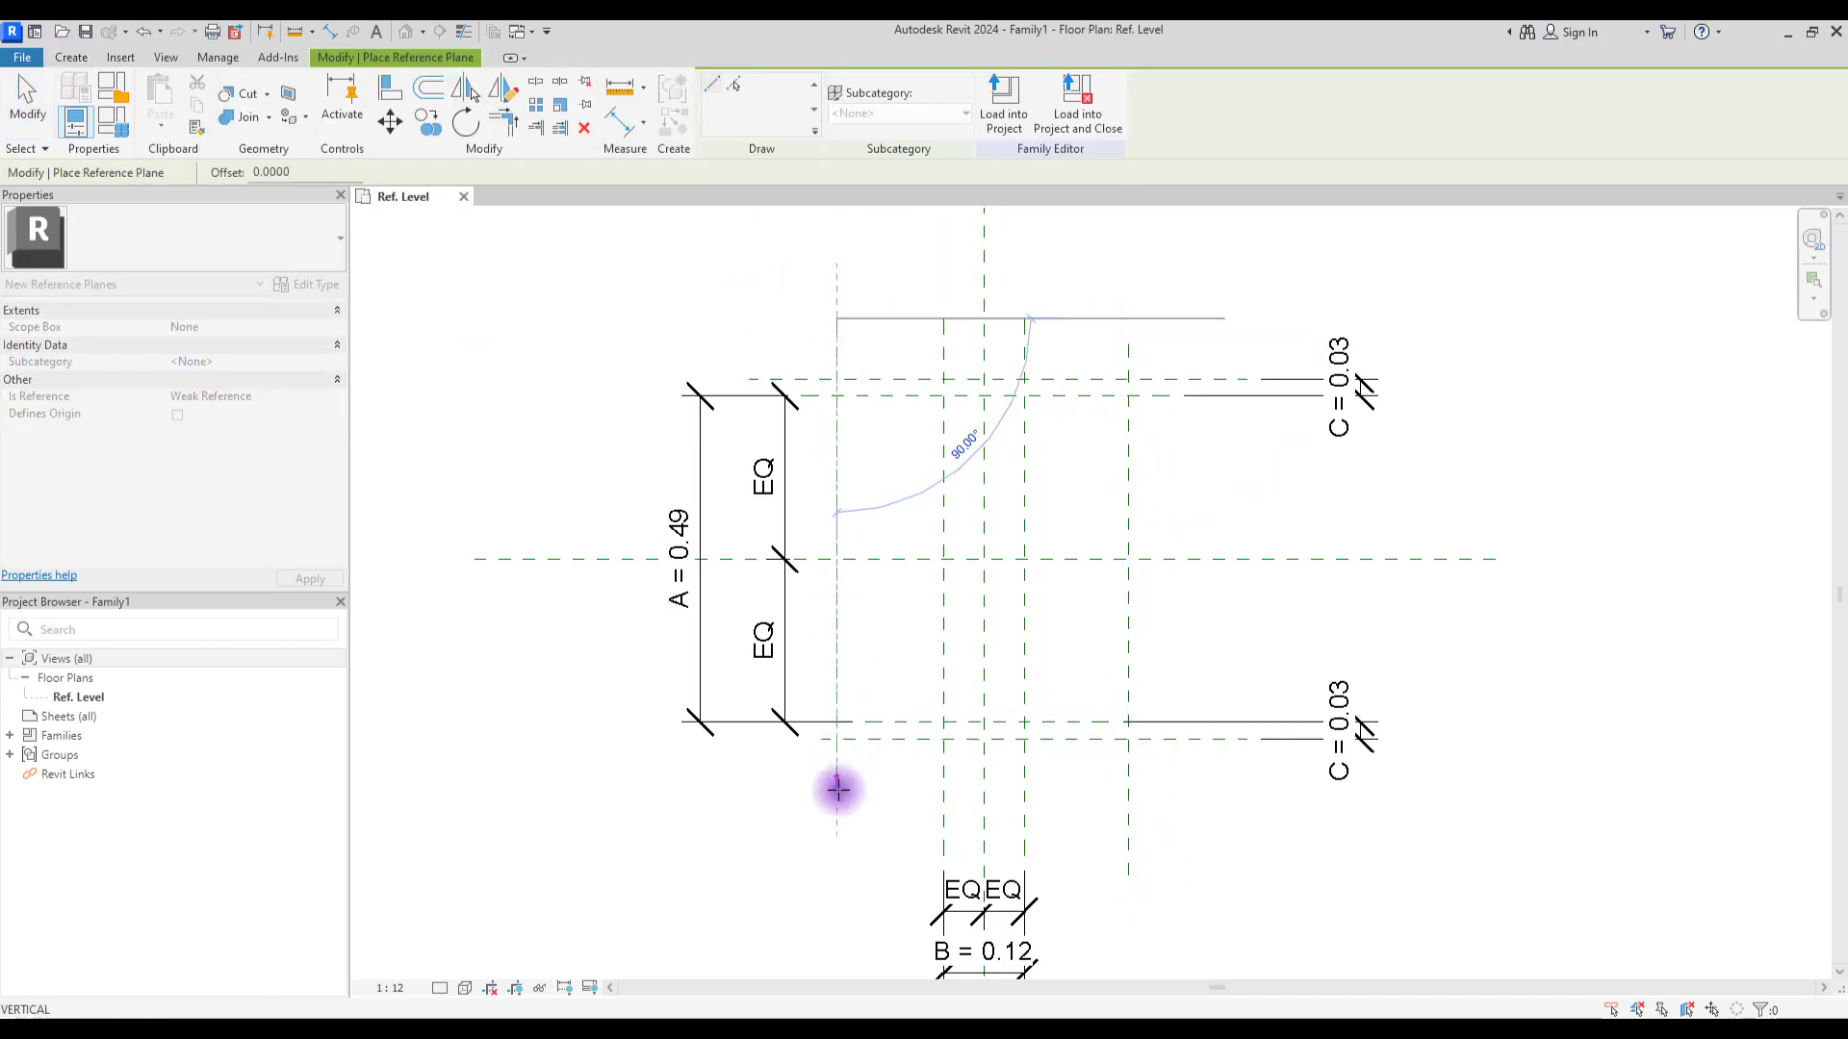
left_click(834, 819)
key("Escape")
key("Escape")
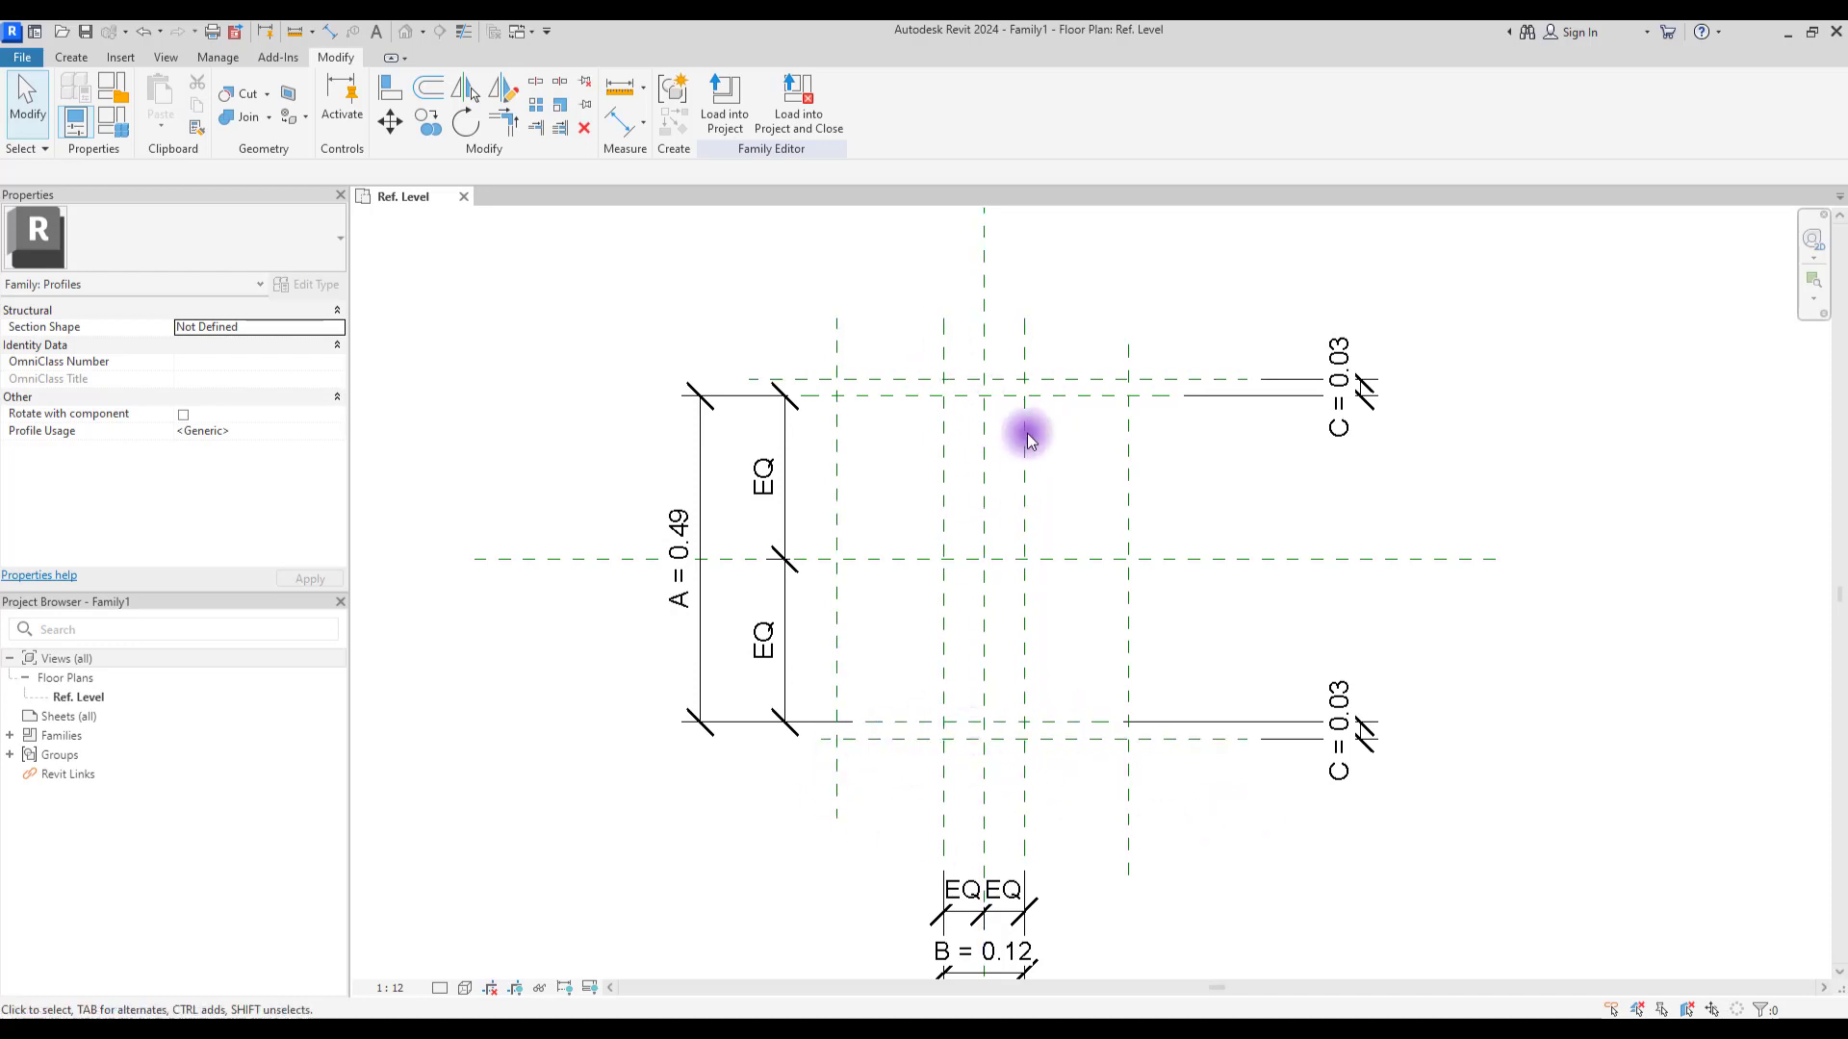
Step: Extend the new right reference plane's top end upward
left_click(1130, 436)
left_click_drag(1128, 344, 1128, 295)
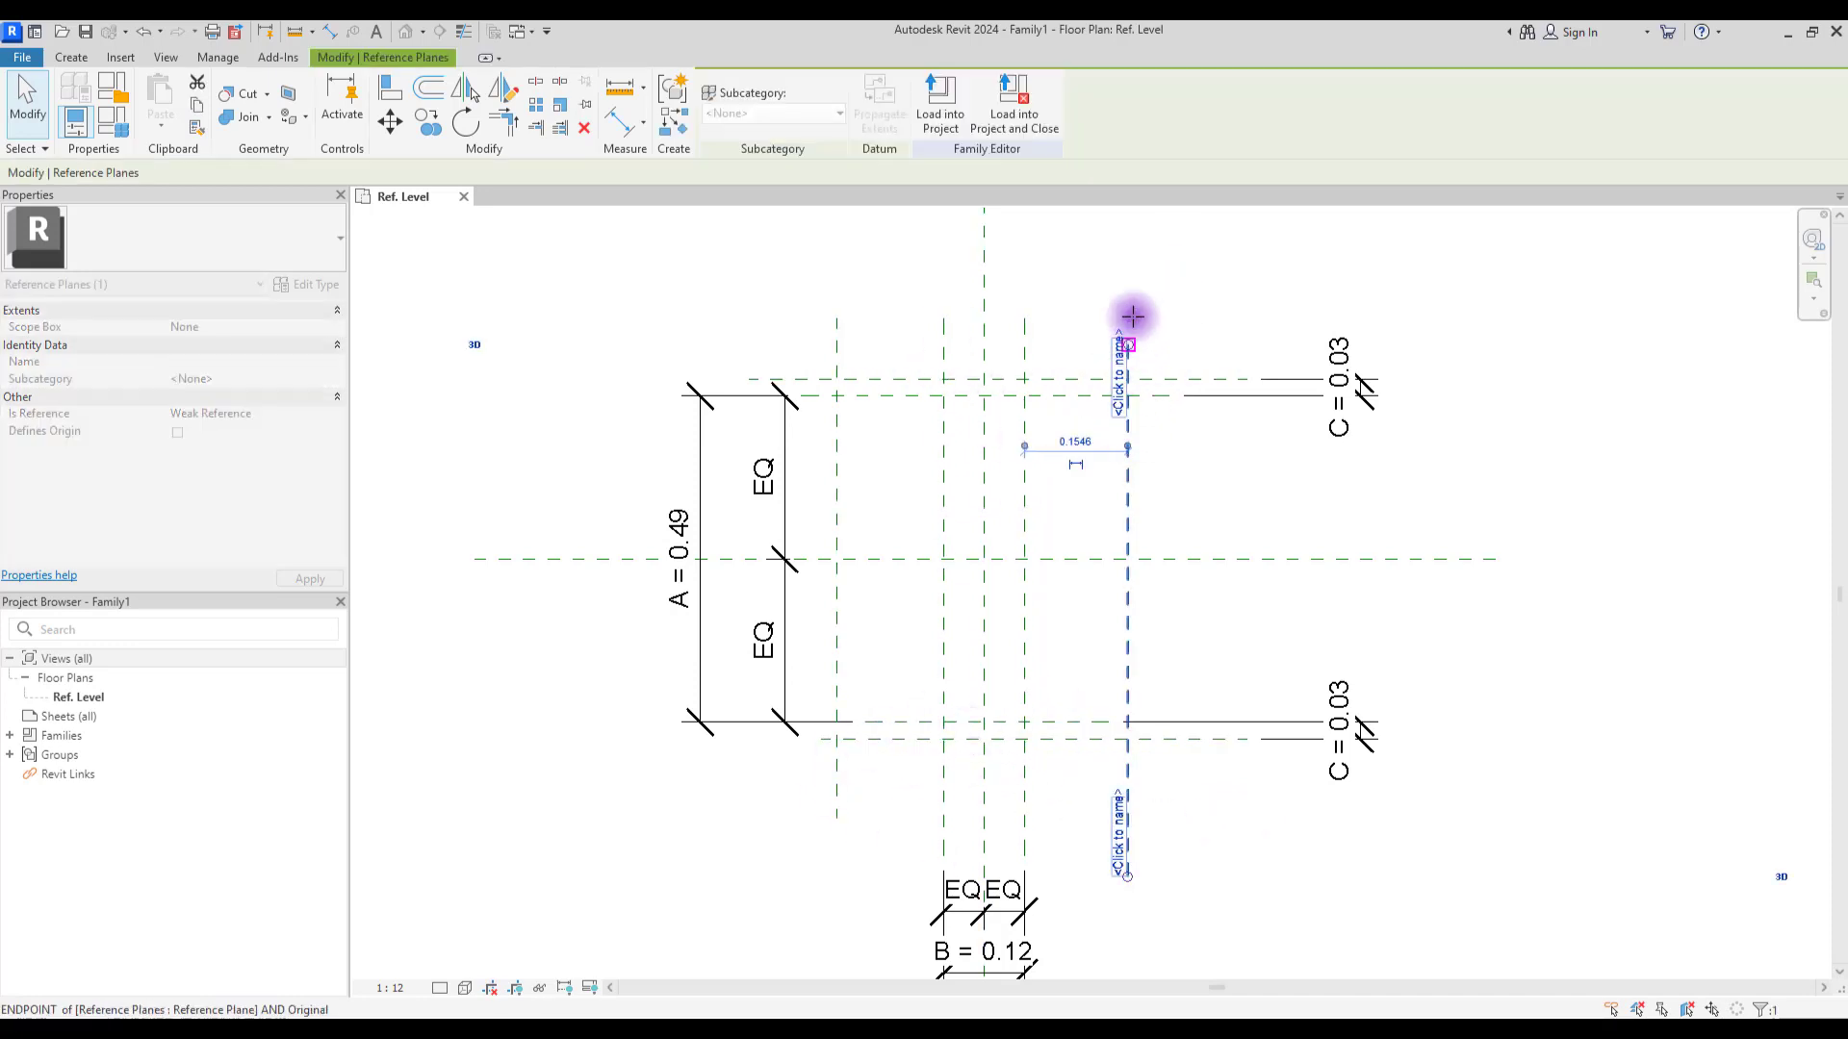
key("Escape")
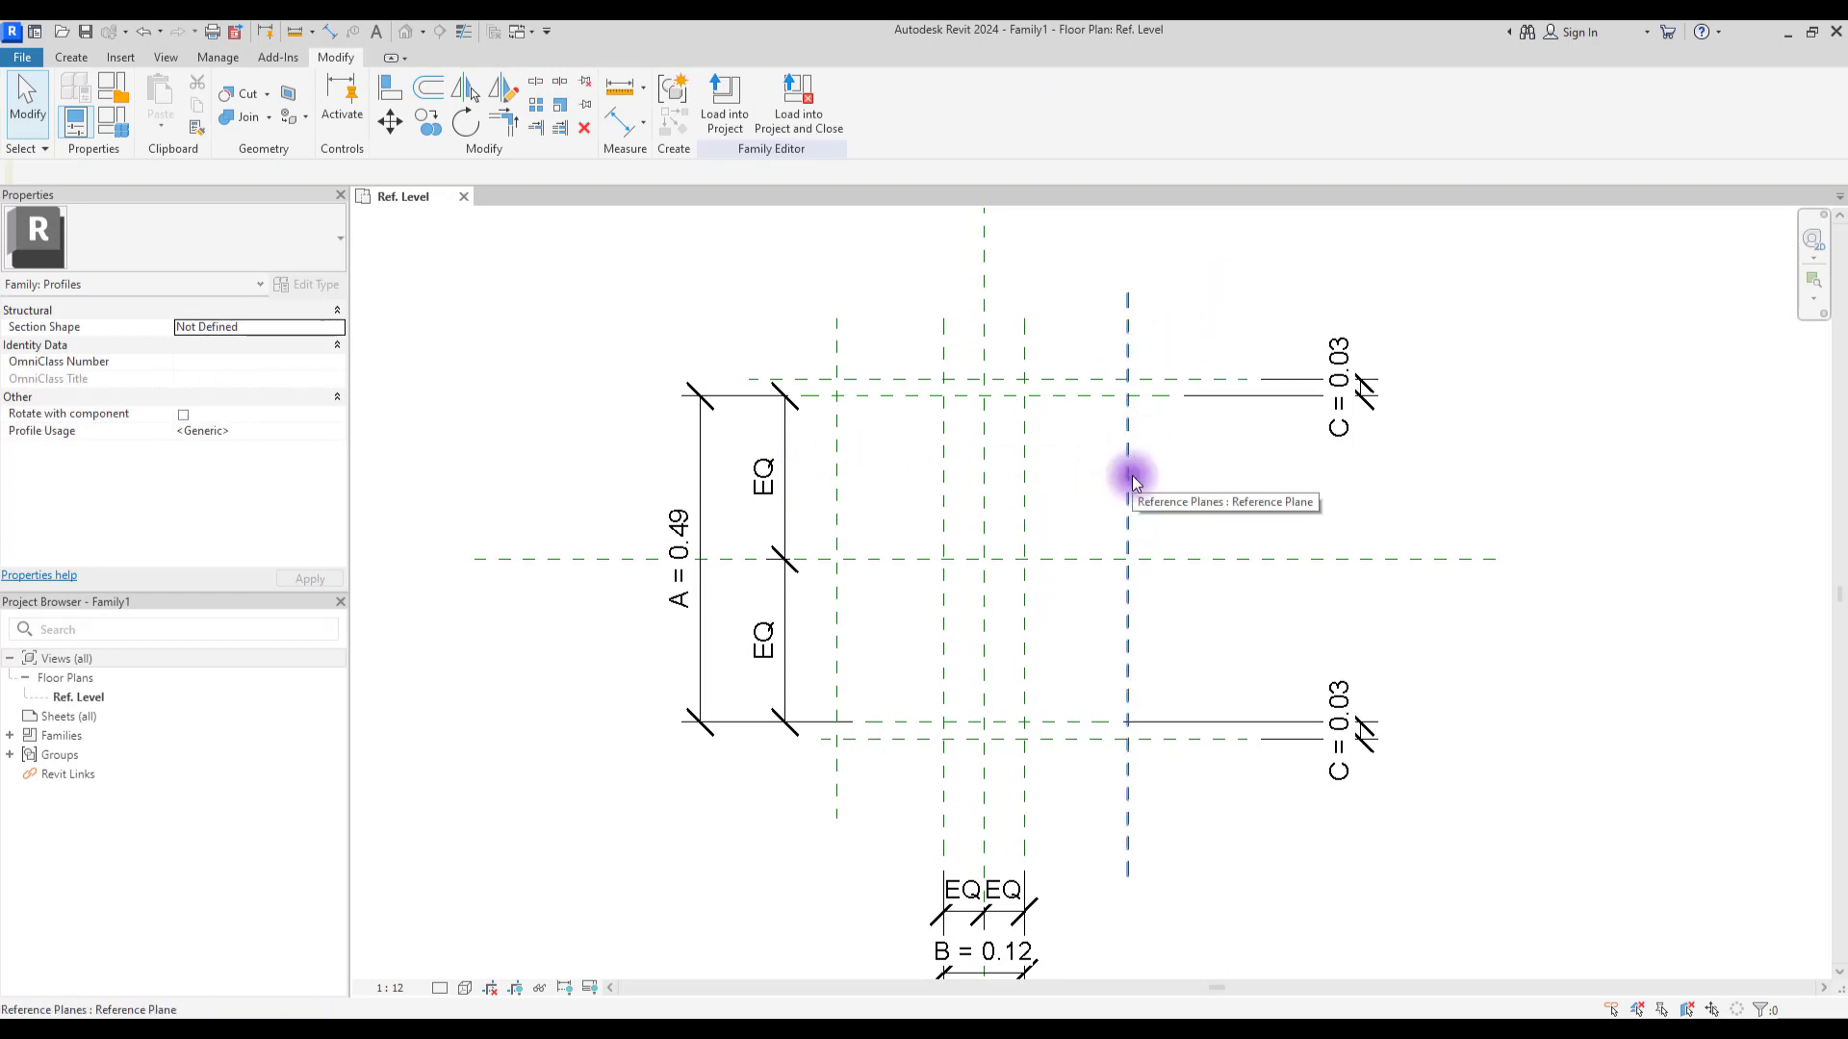
Step: Dimension the left, middle and right planes above the profile and make the spacings equal
left_click(72, 57)
left_click(317, 92)
left_click(837, 467)
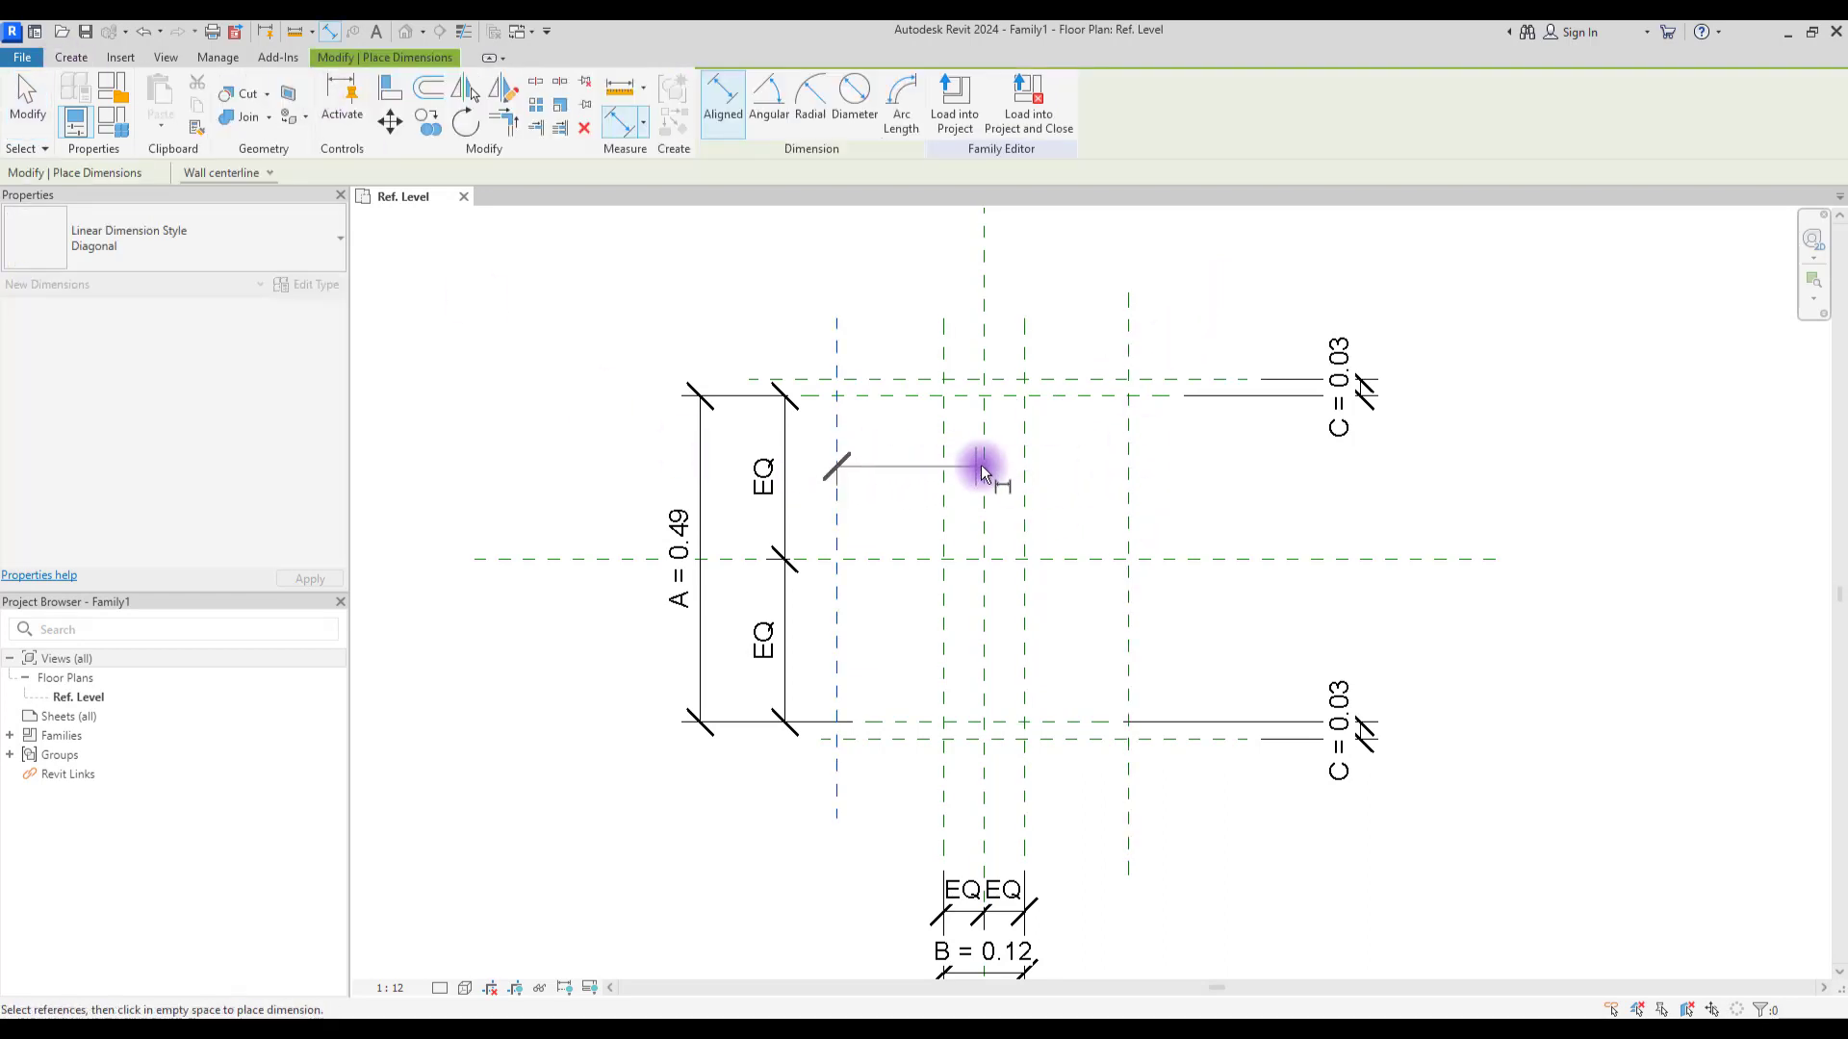
left_click(984, 467)
left_click(1128, 469)
left_click(1400, 274)
scroll(1010, 577, "down", 2)
scroll(976, 315, "up", 1)
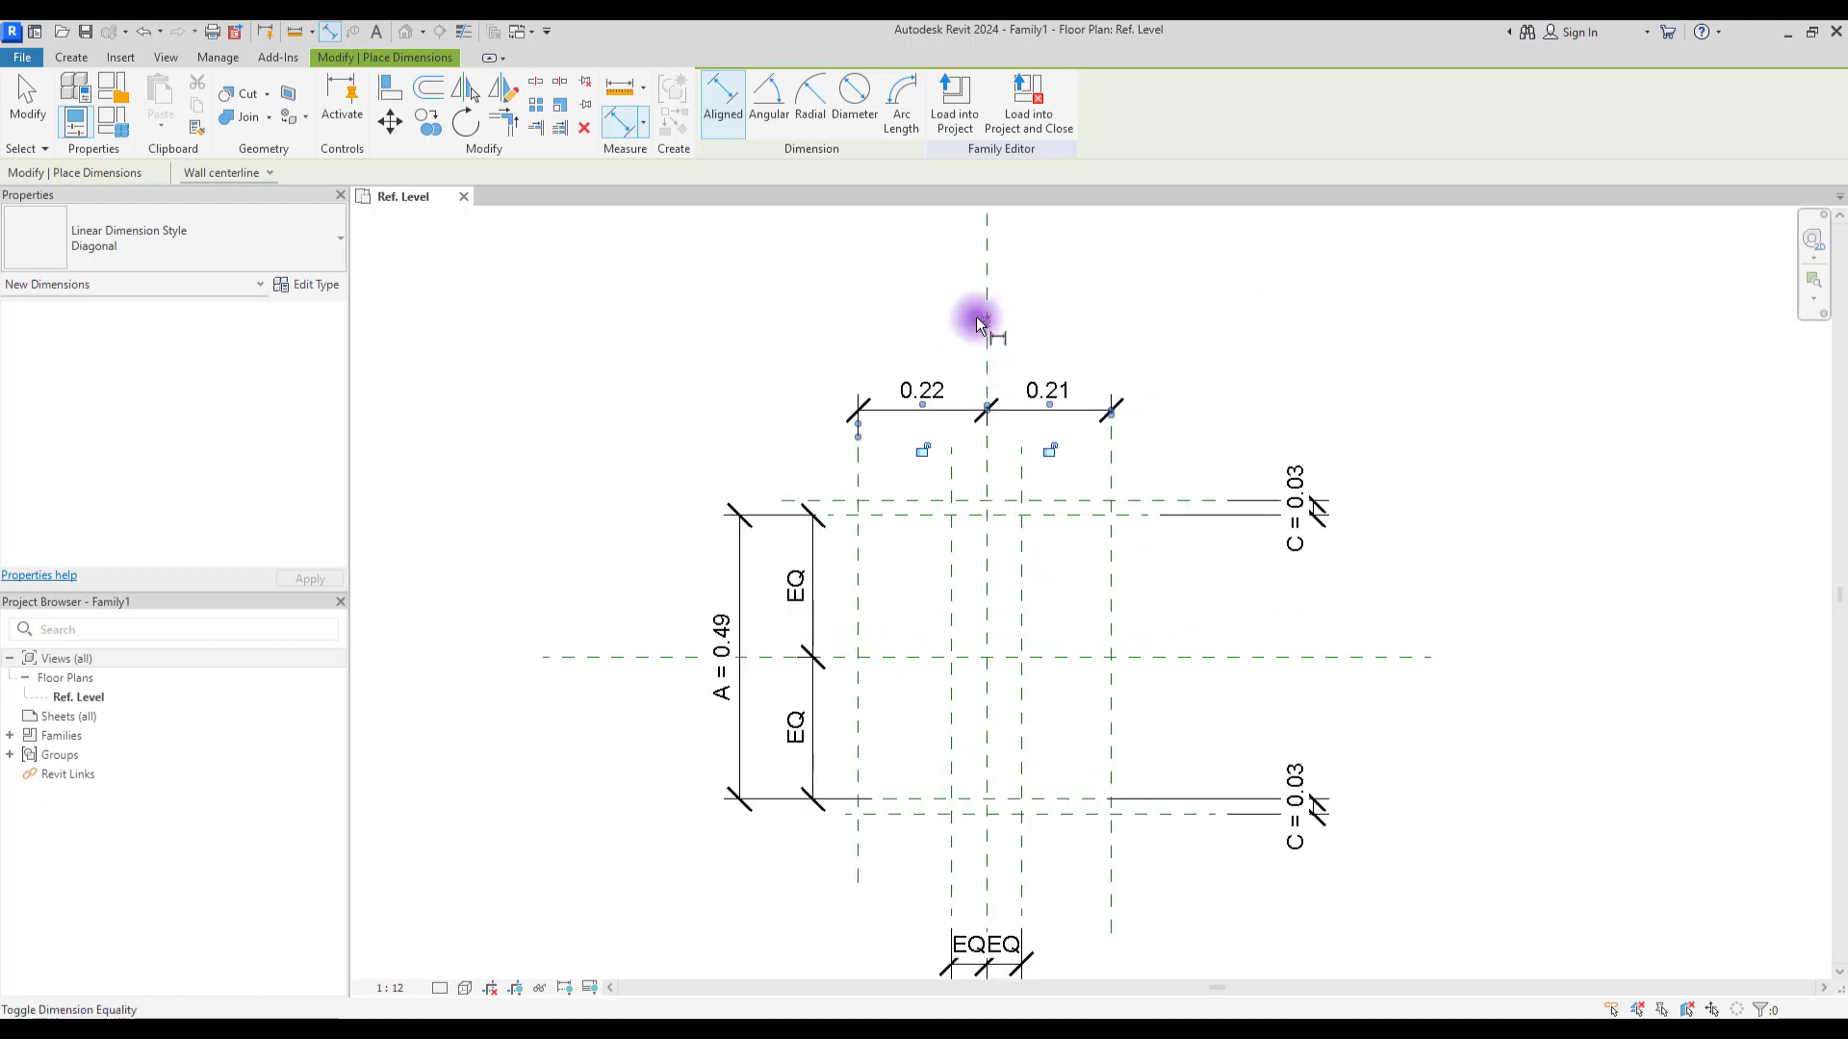
left_click(976, 316)
Step: Add the overall 0.43 width dimension and label it as parameter E
left_click(864, 558)
left_click(1111, 557)
left_click(1276, 358)
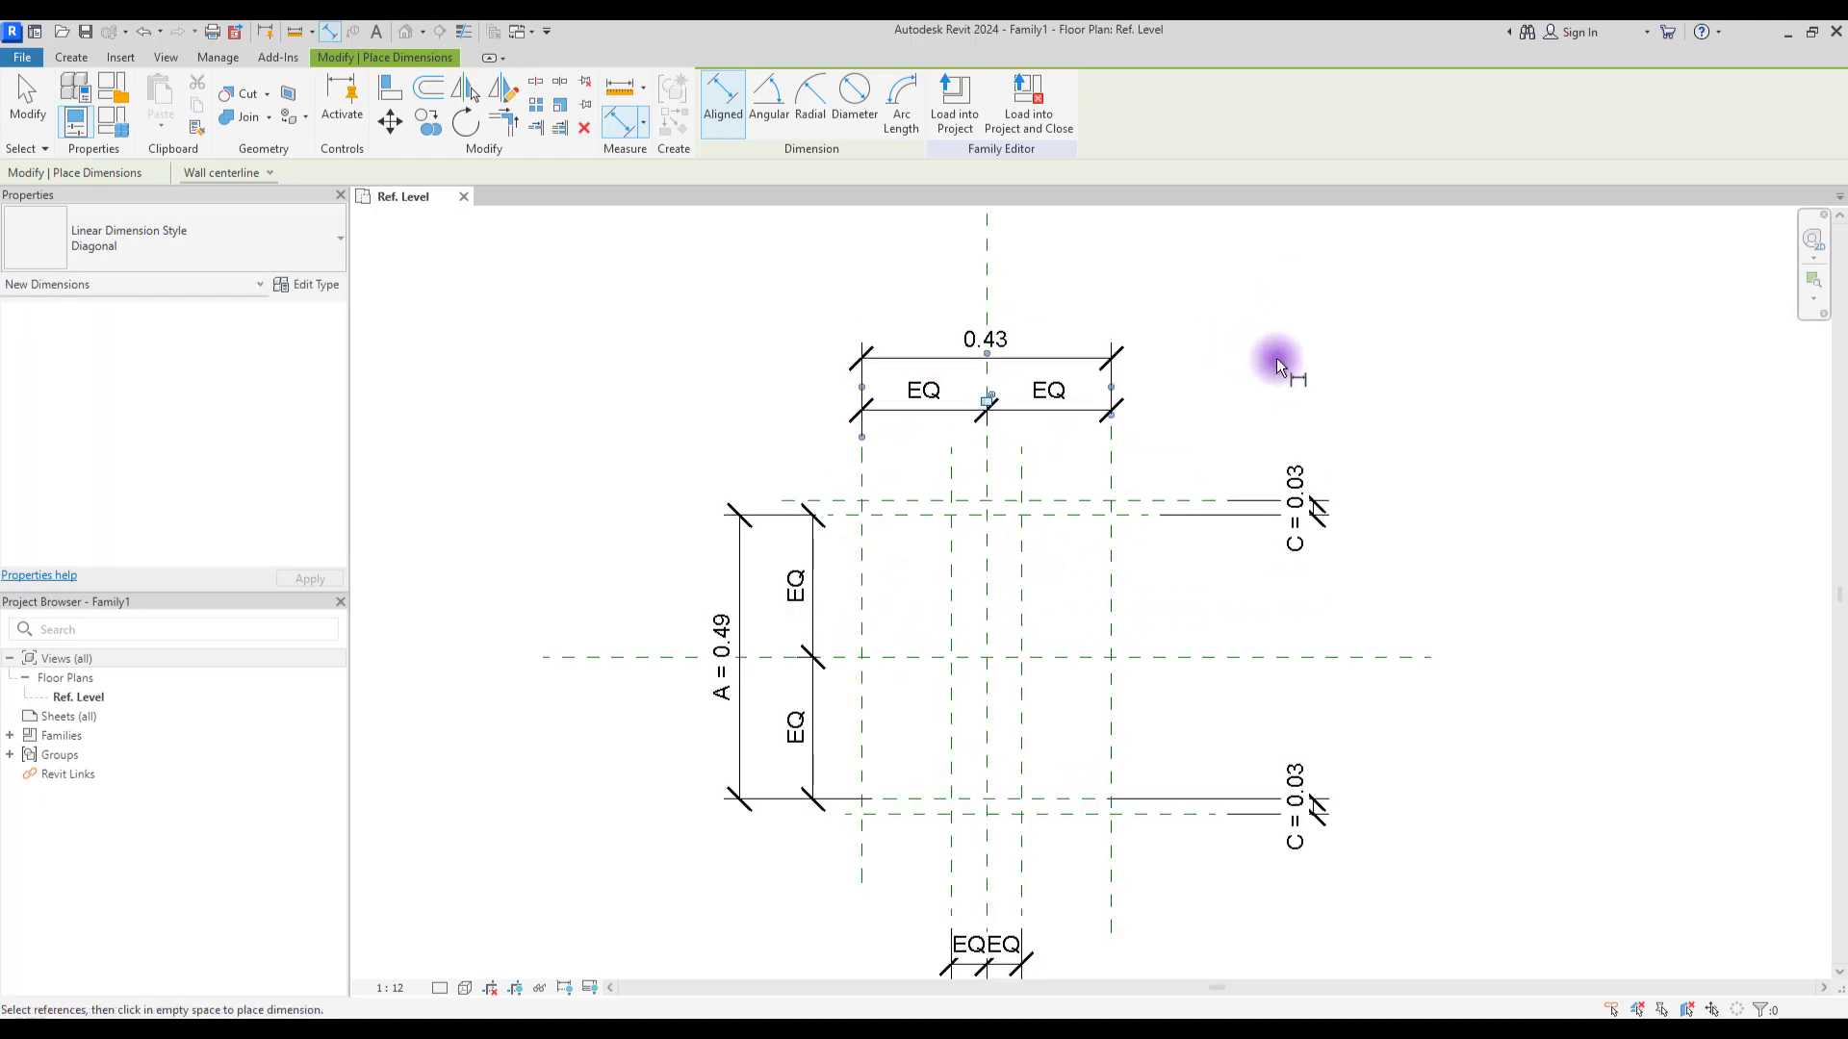
key("Escape")
key("Escape")
left_click(1059, 358)
left_click(899, 100)
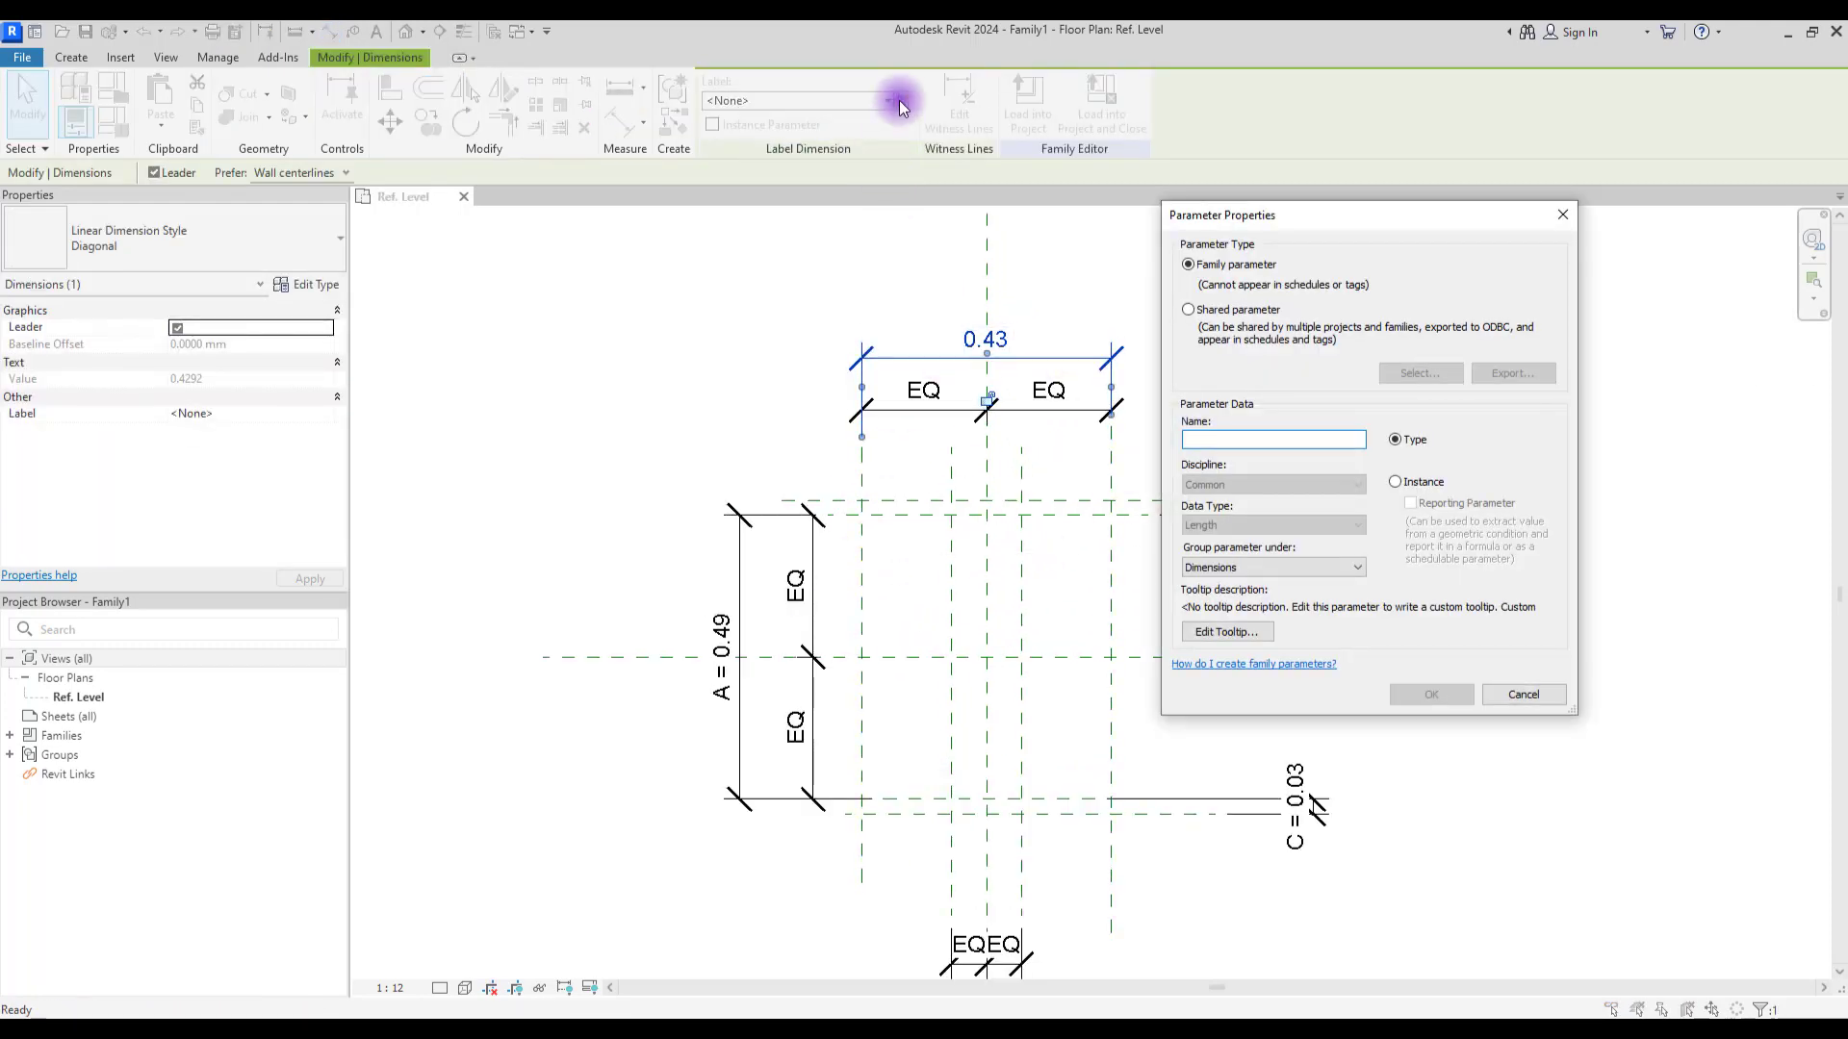
type("E")
key("Return")
left_click(1328, 529)
scroll(1328, 529, "up", 1)
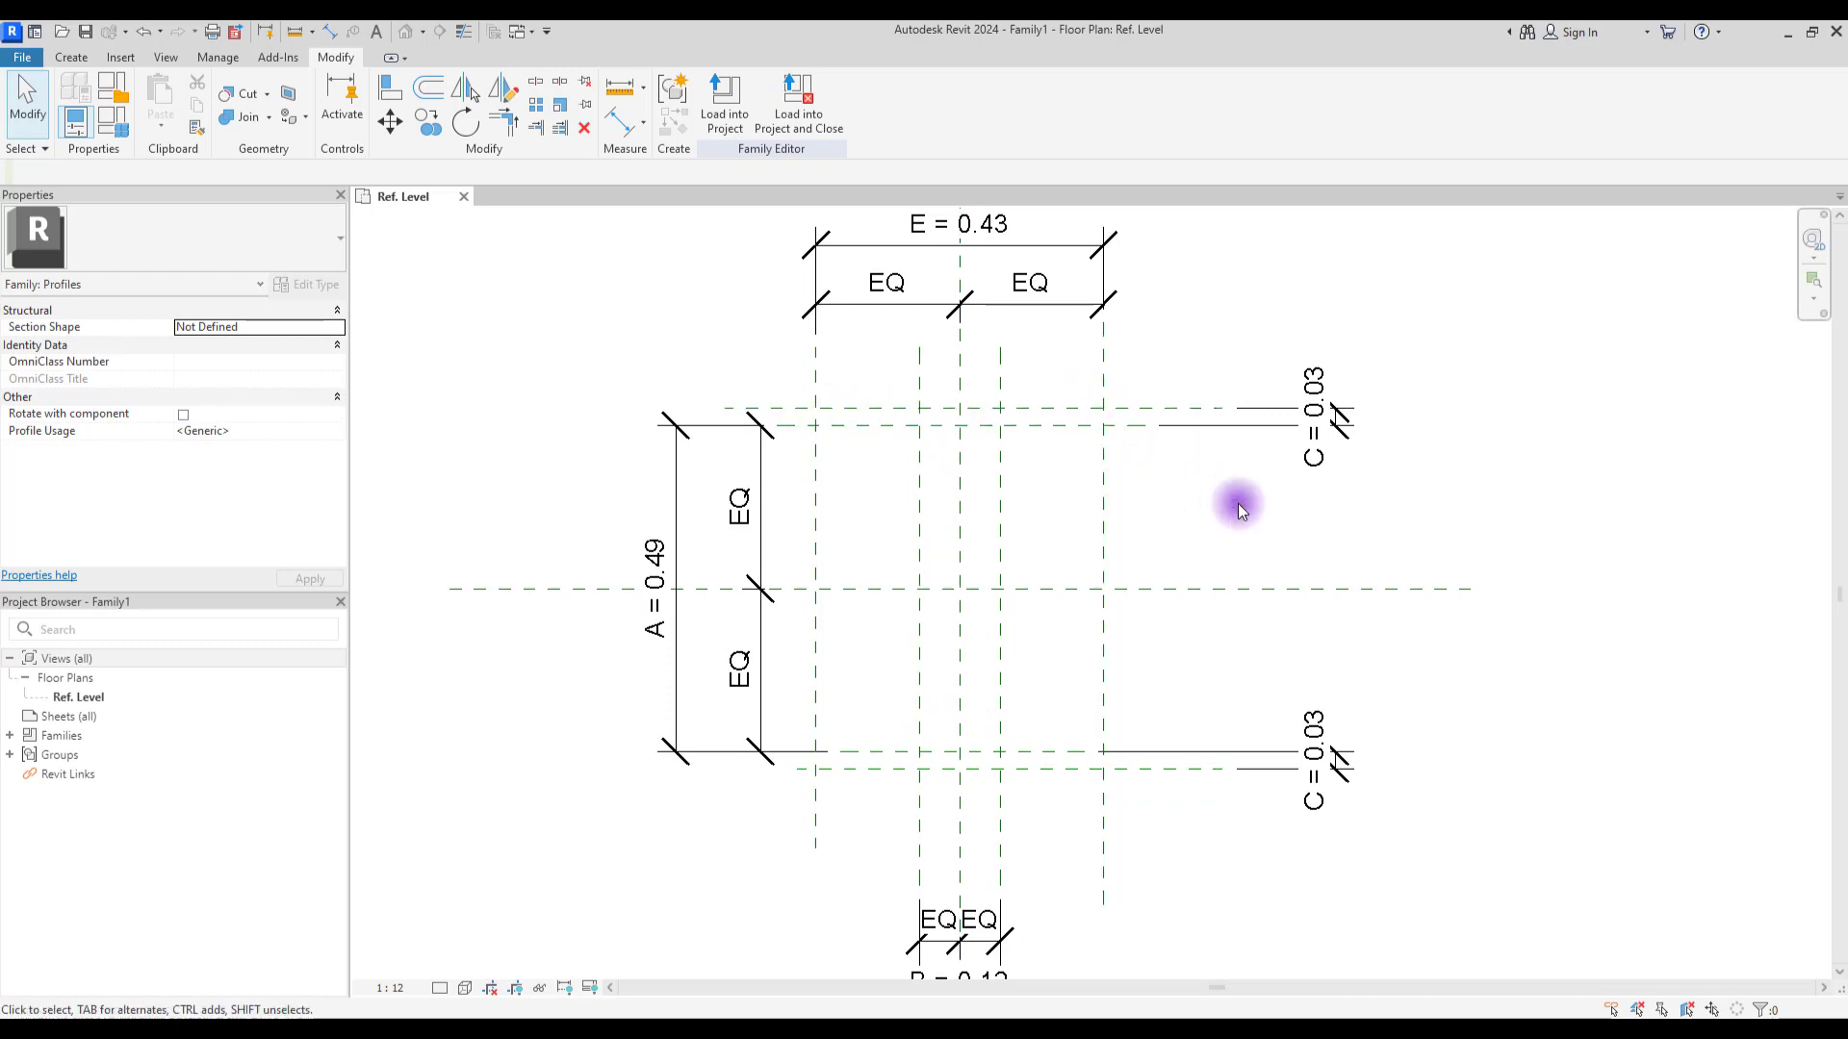
Step: Sketch the top flange's upper edge, thickness drop and underside toward the web with profile lines
left_click(75, 60)
left_click(150, 91)
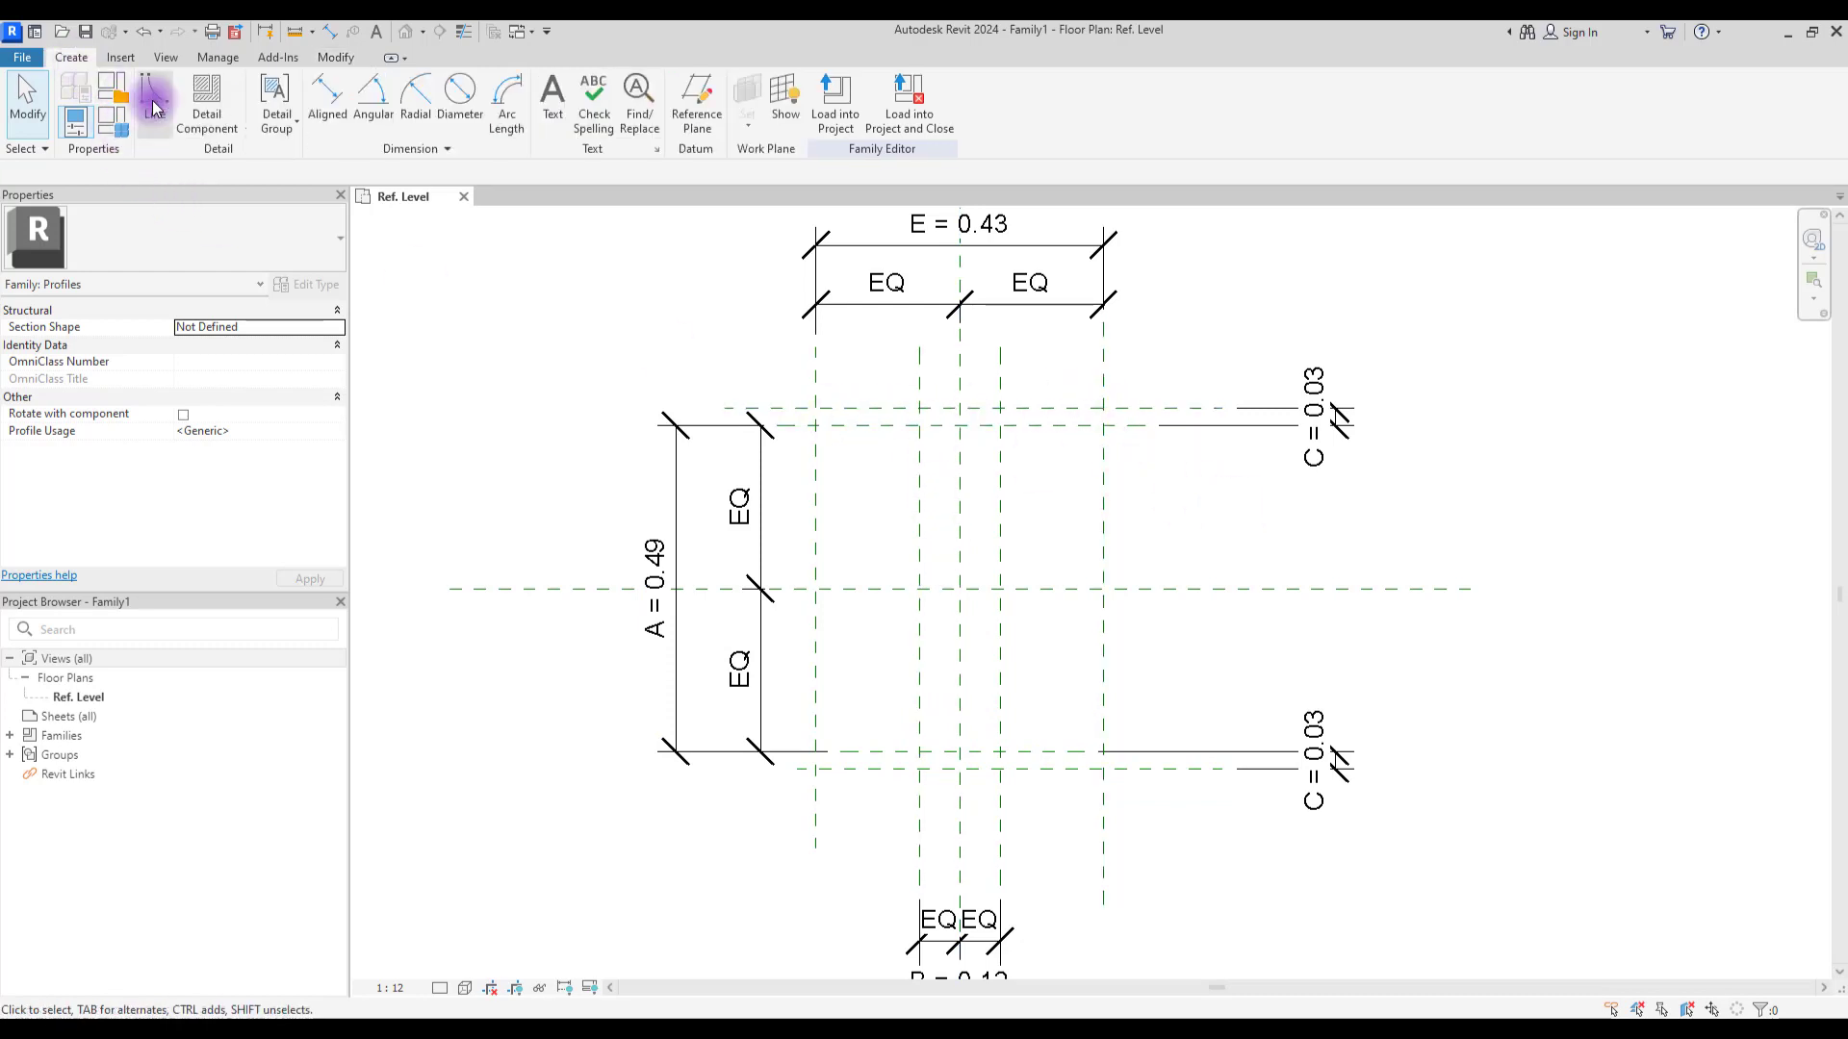
scroll(1030, 413, "up", 3)
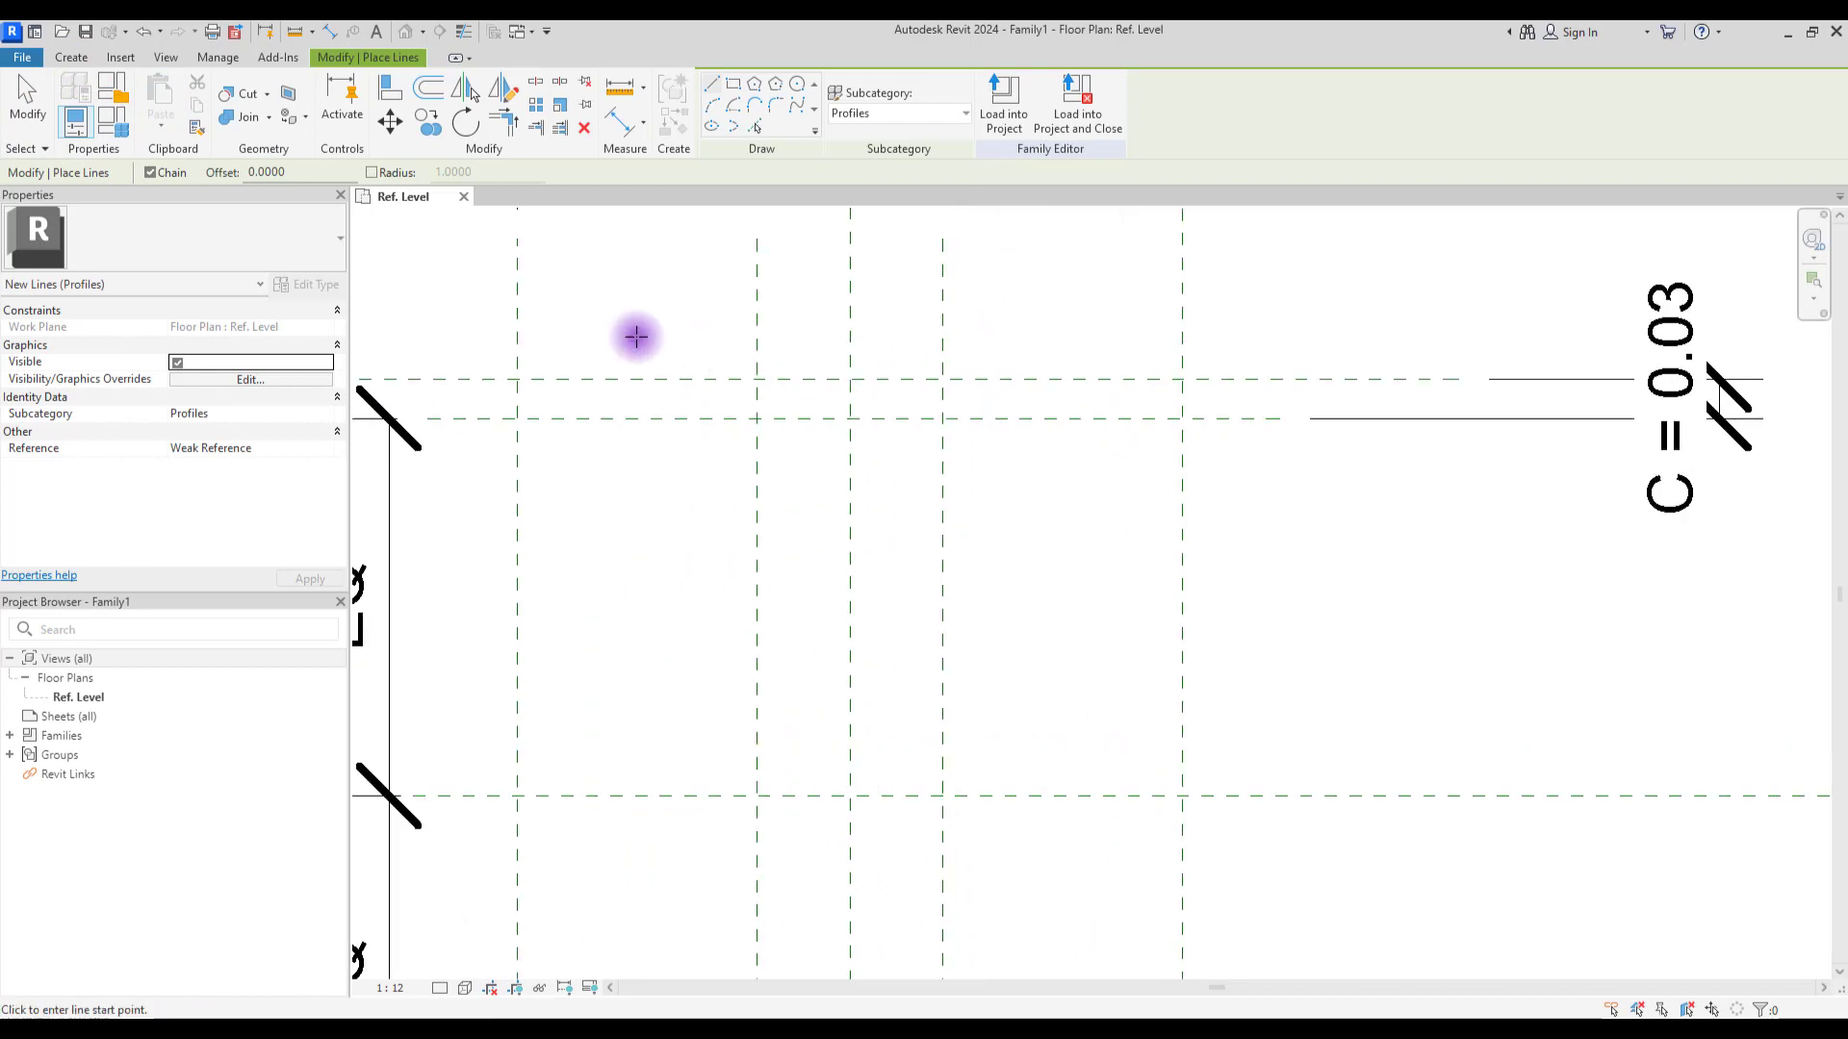
scroll(1077, 433, "up", 2)
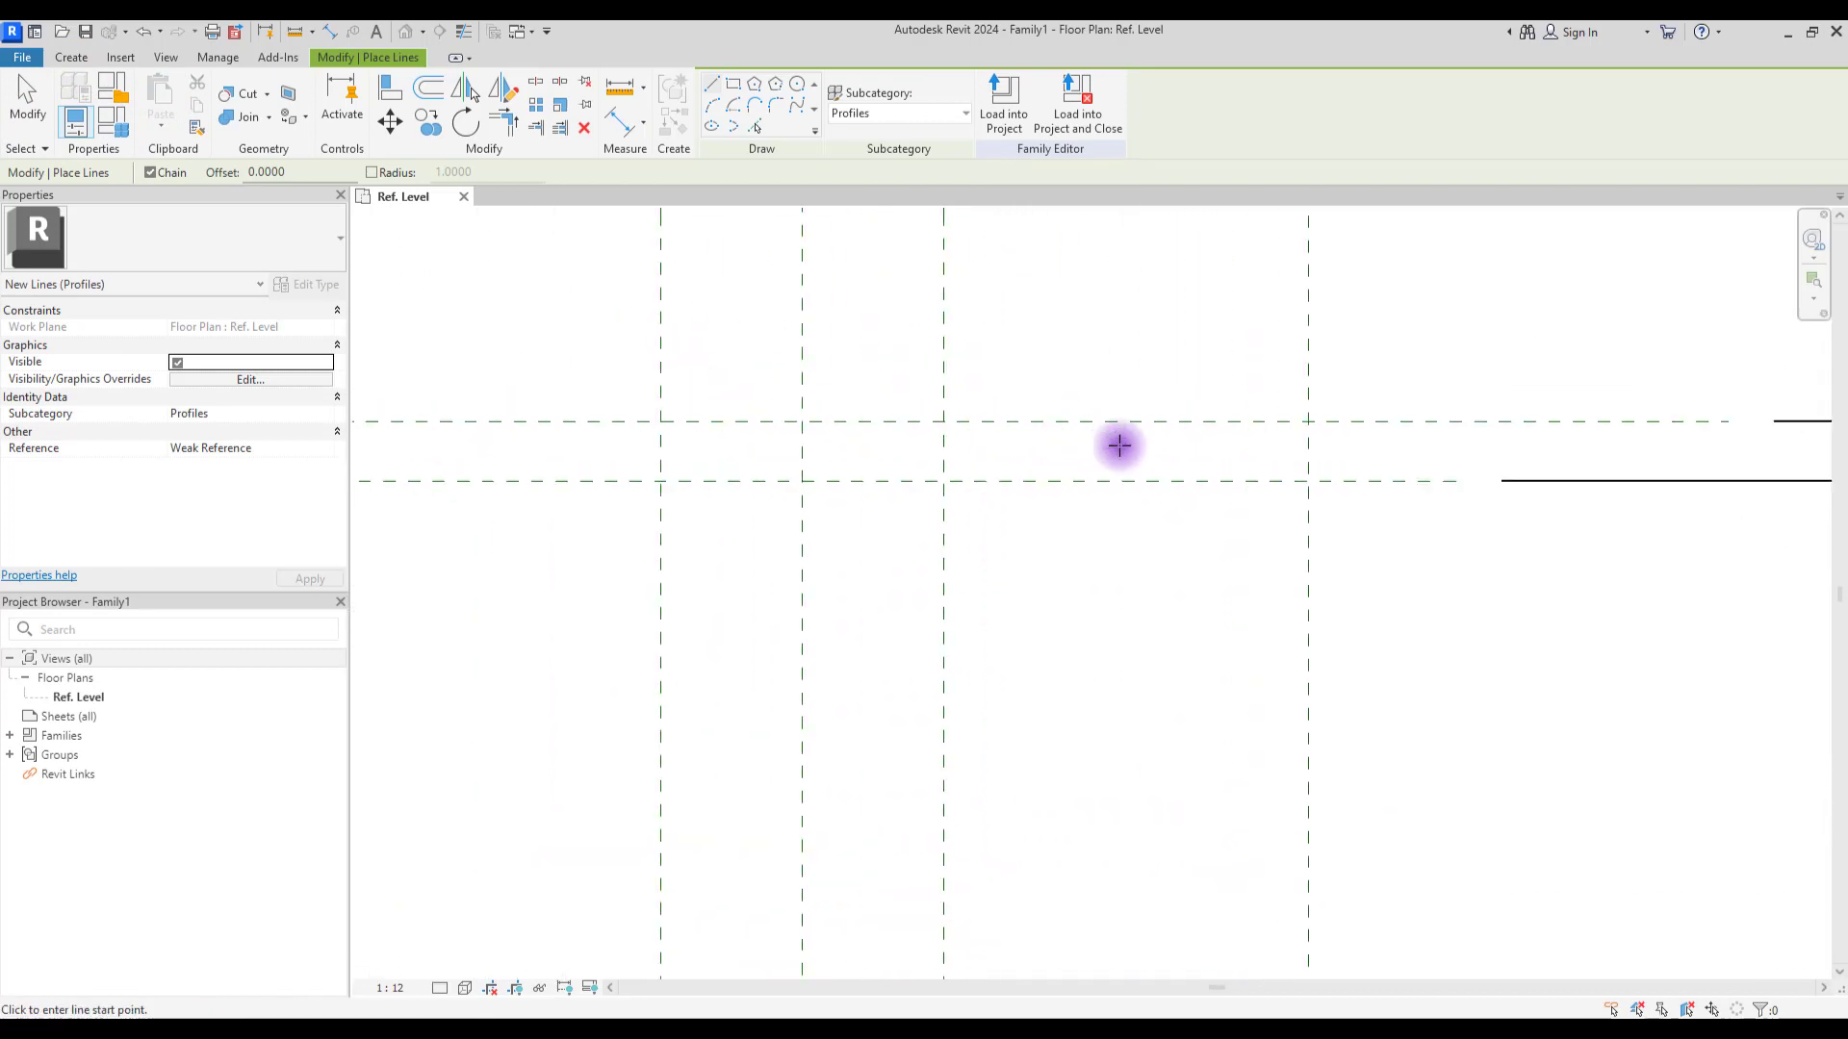
left_click(1280, 440)
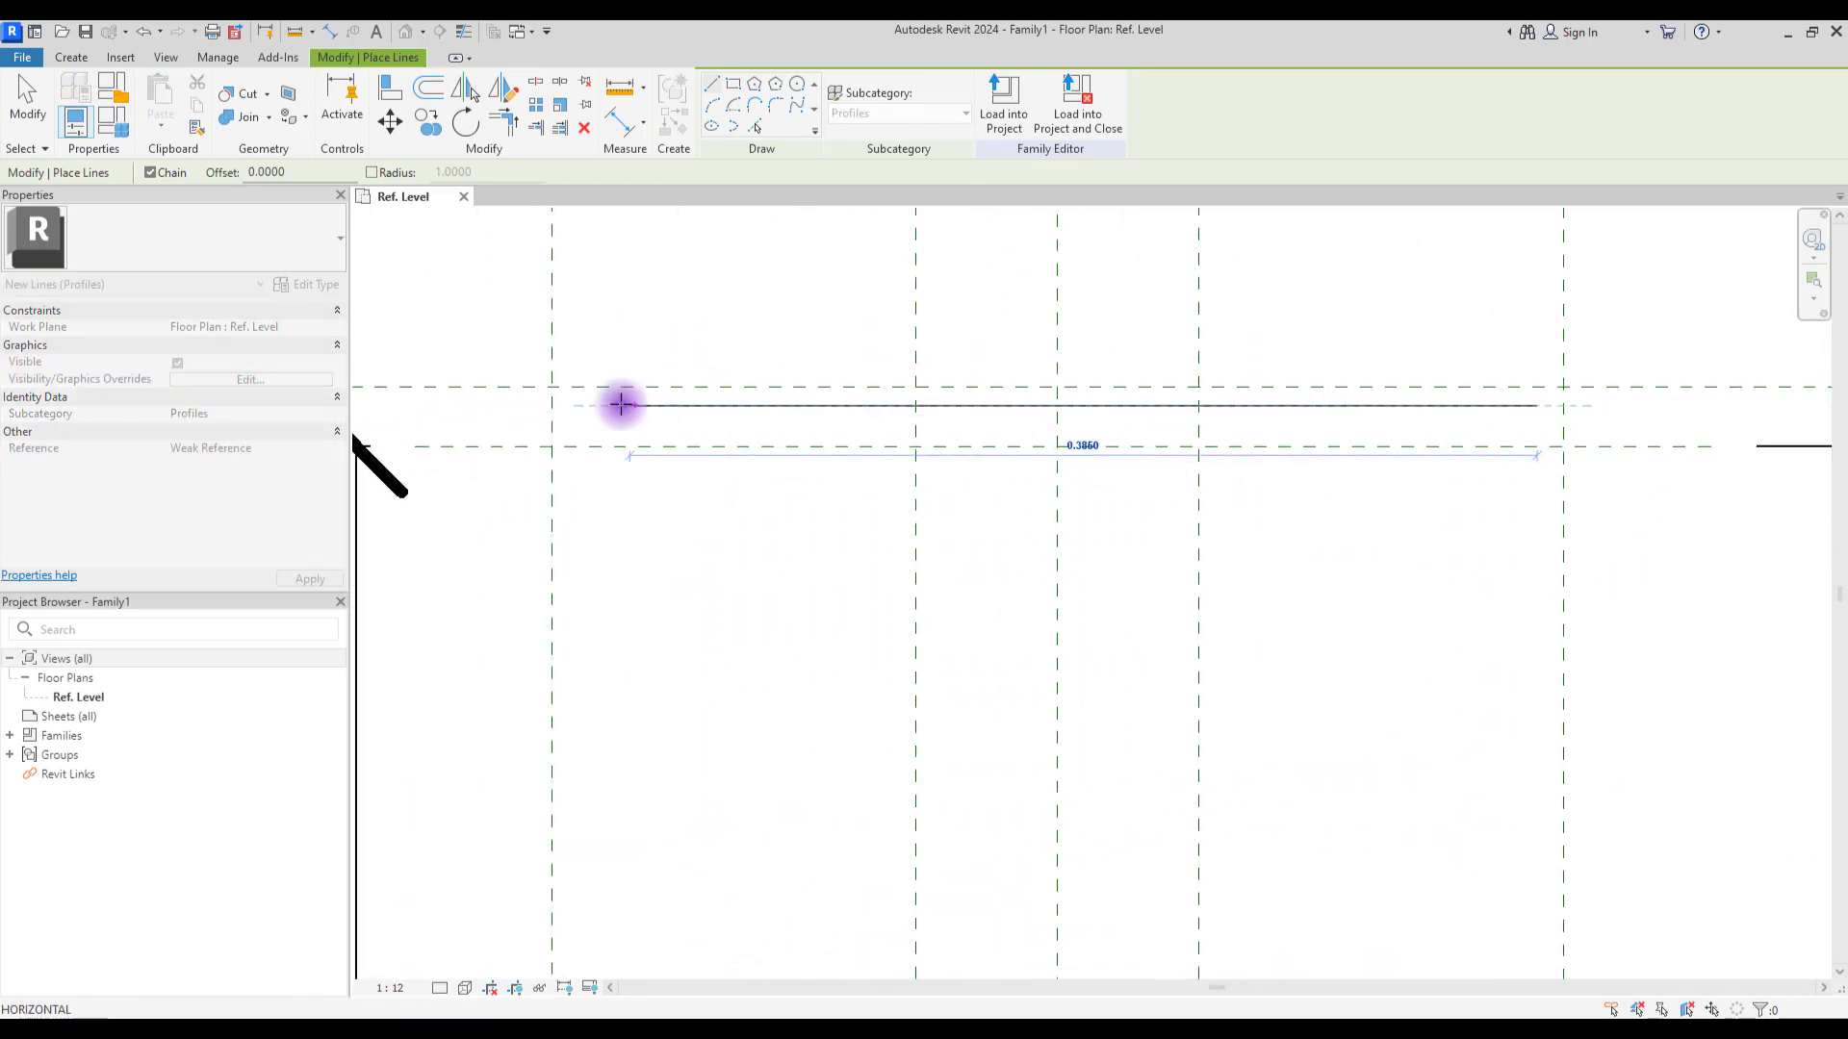
left_click(573, 405)
left_click(572, 428)
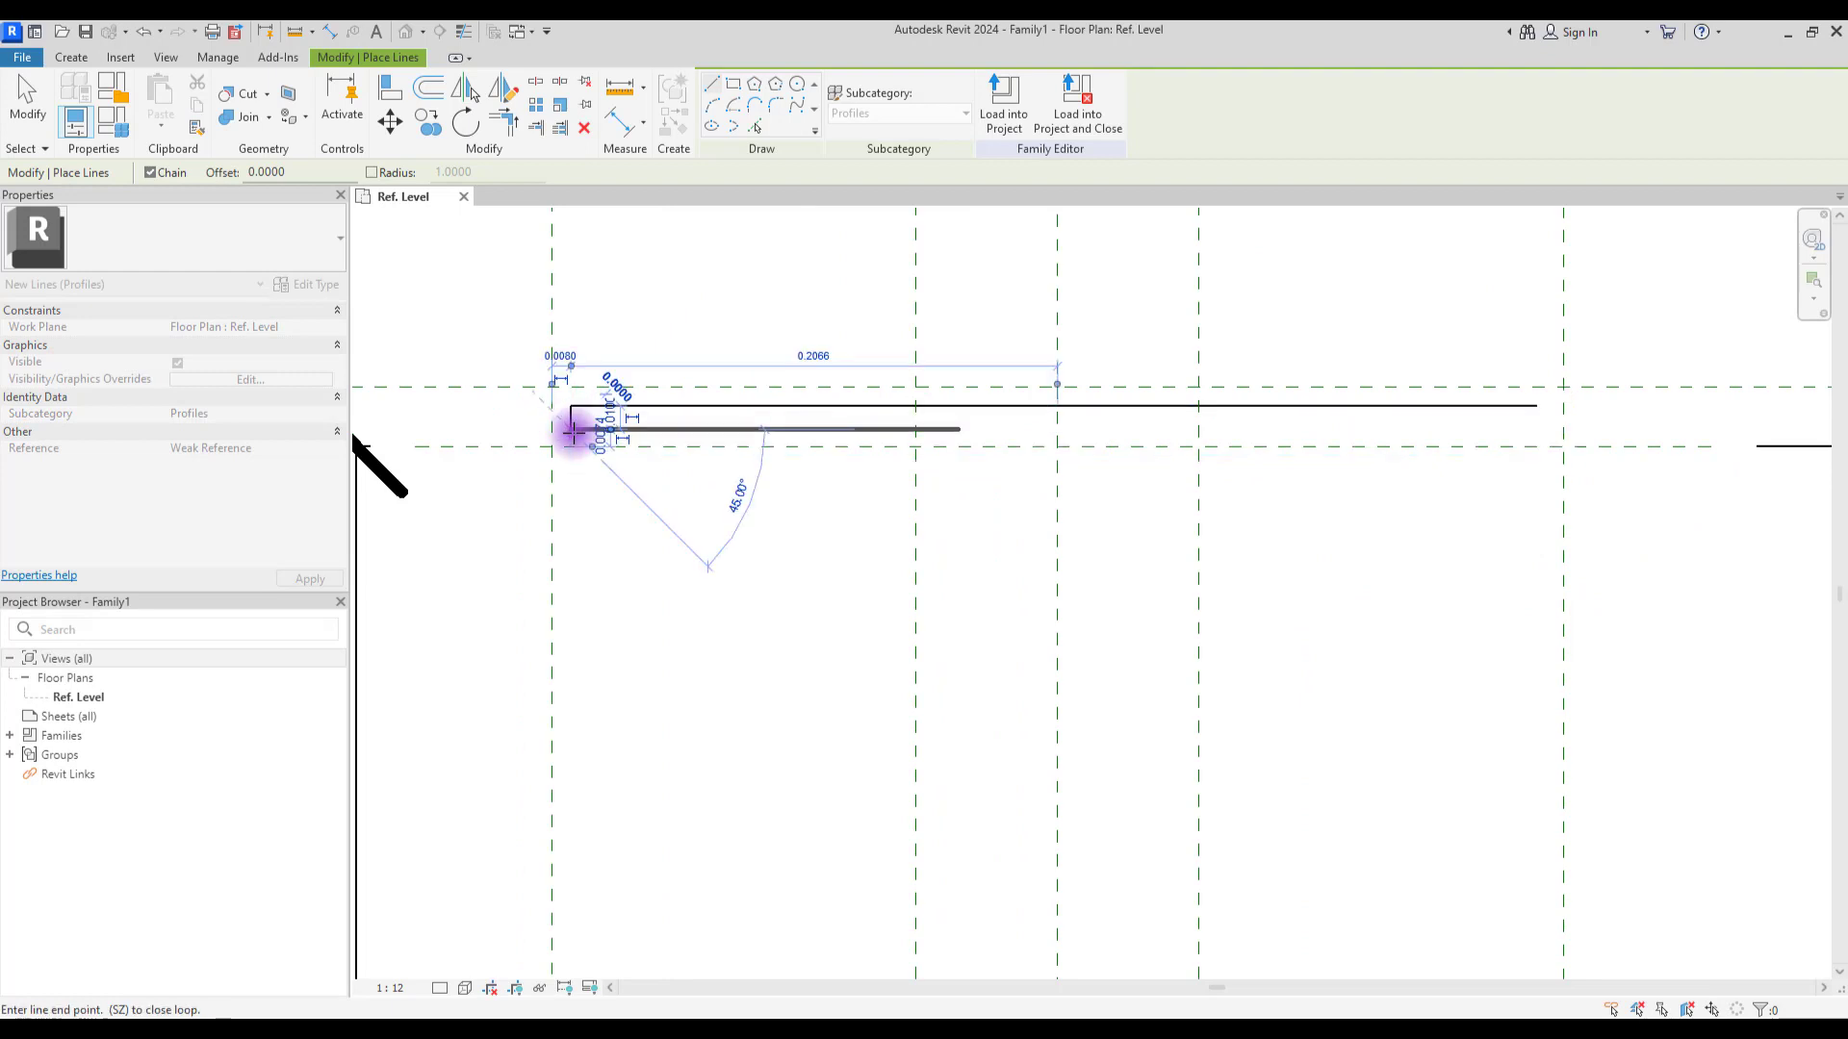
left_click(935, 429)
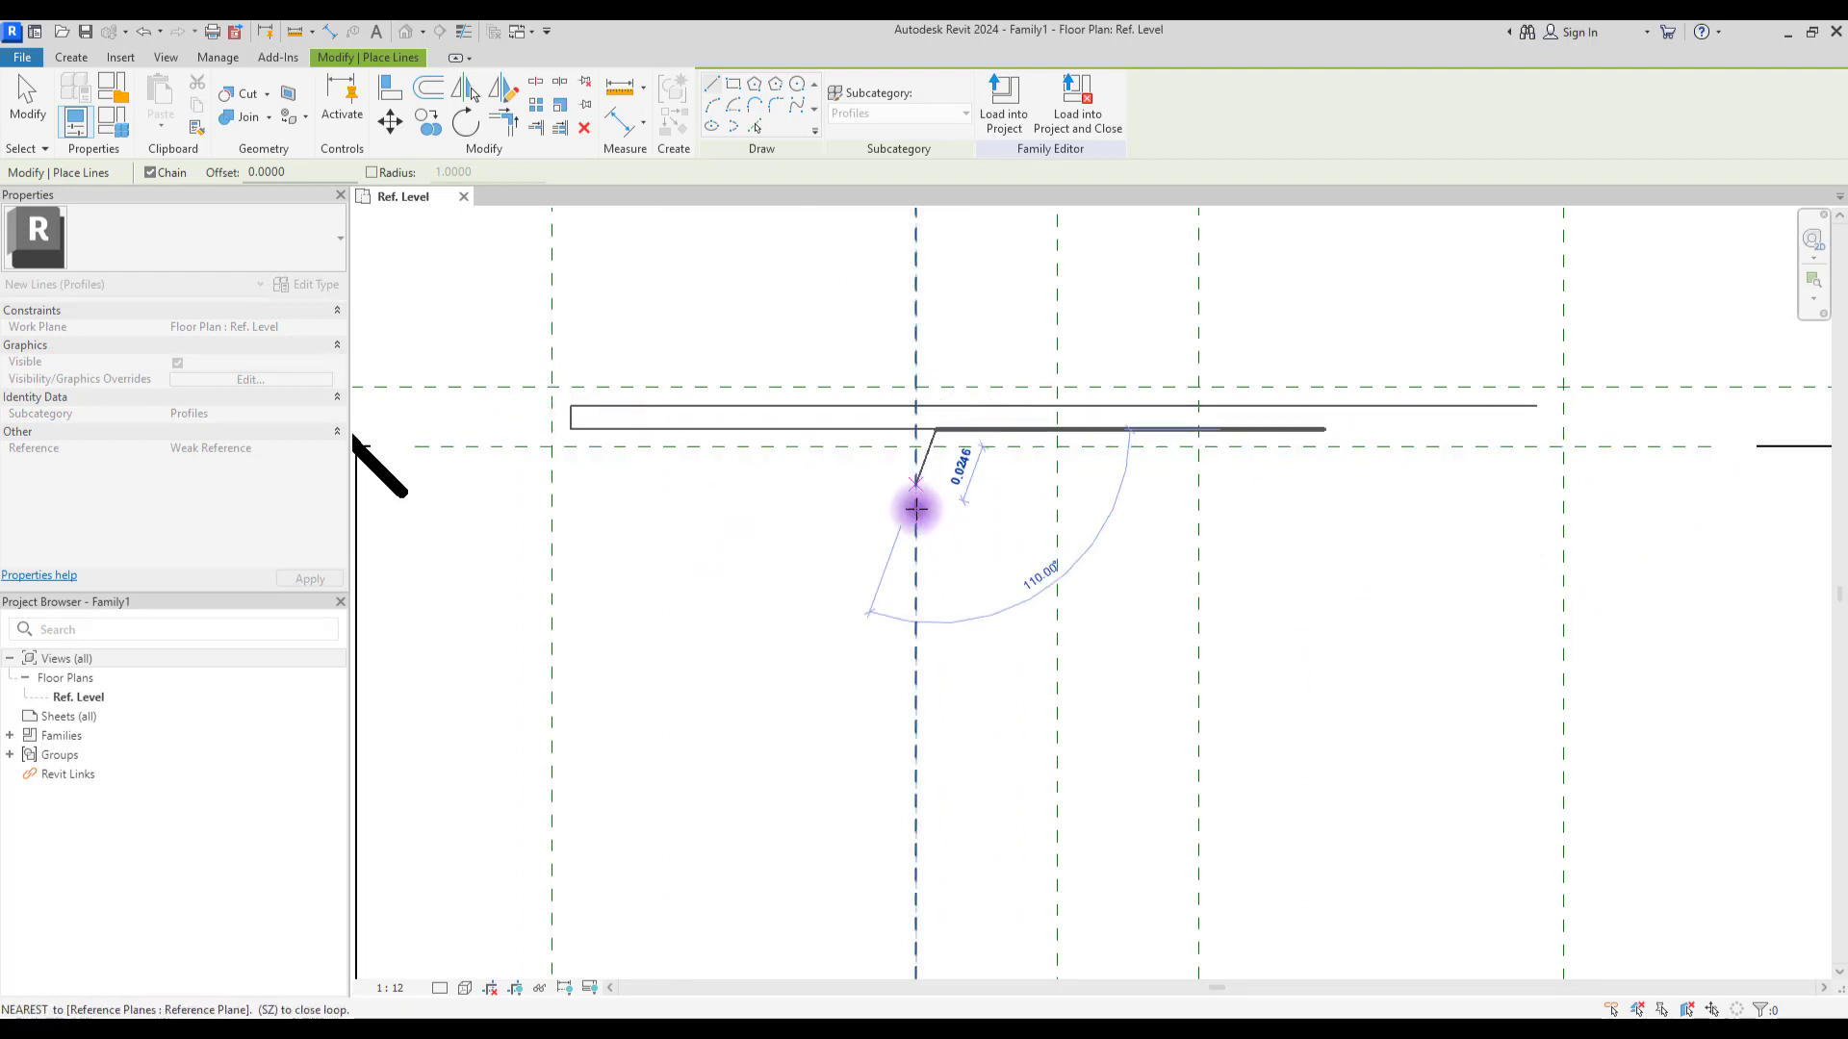
middle_click_drag(1142, 912, 1060, 359)
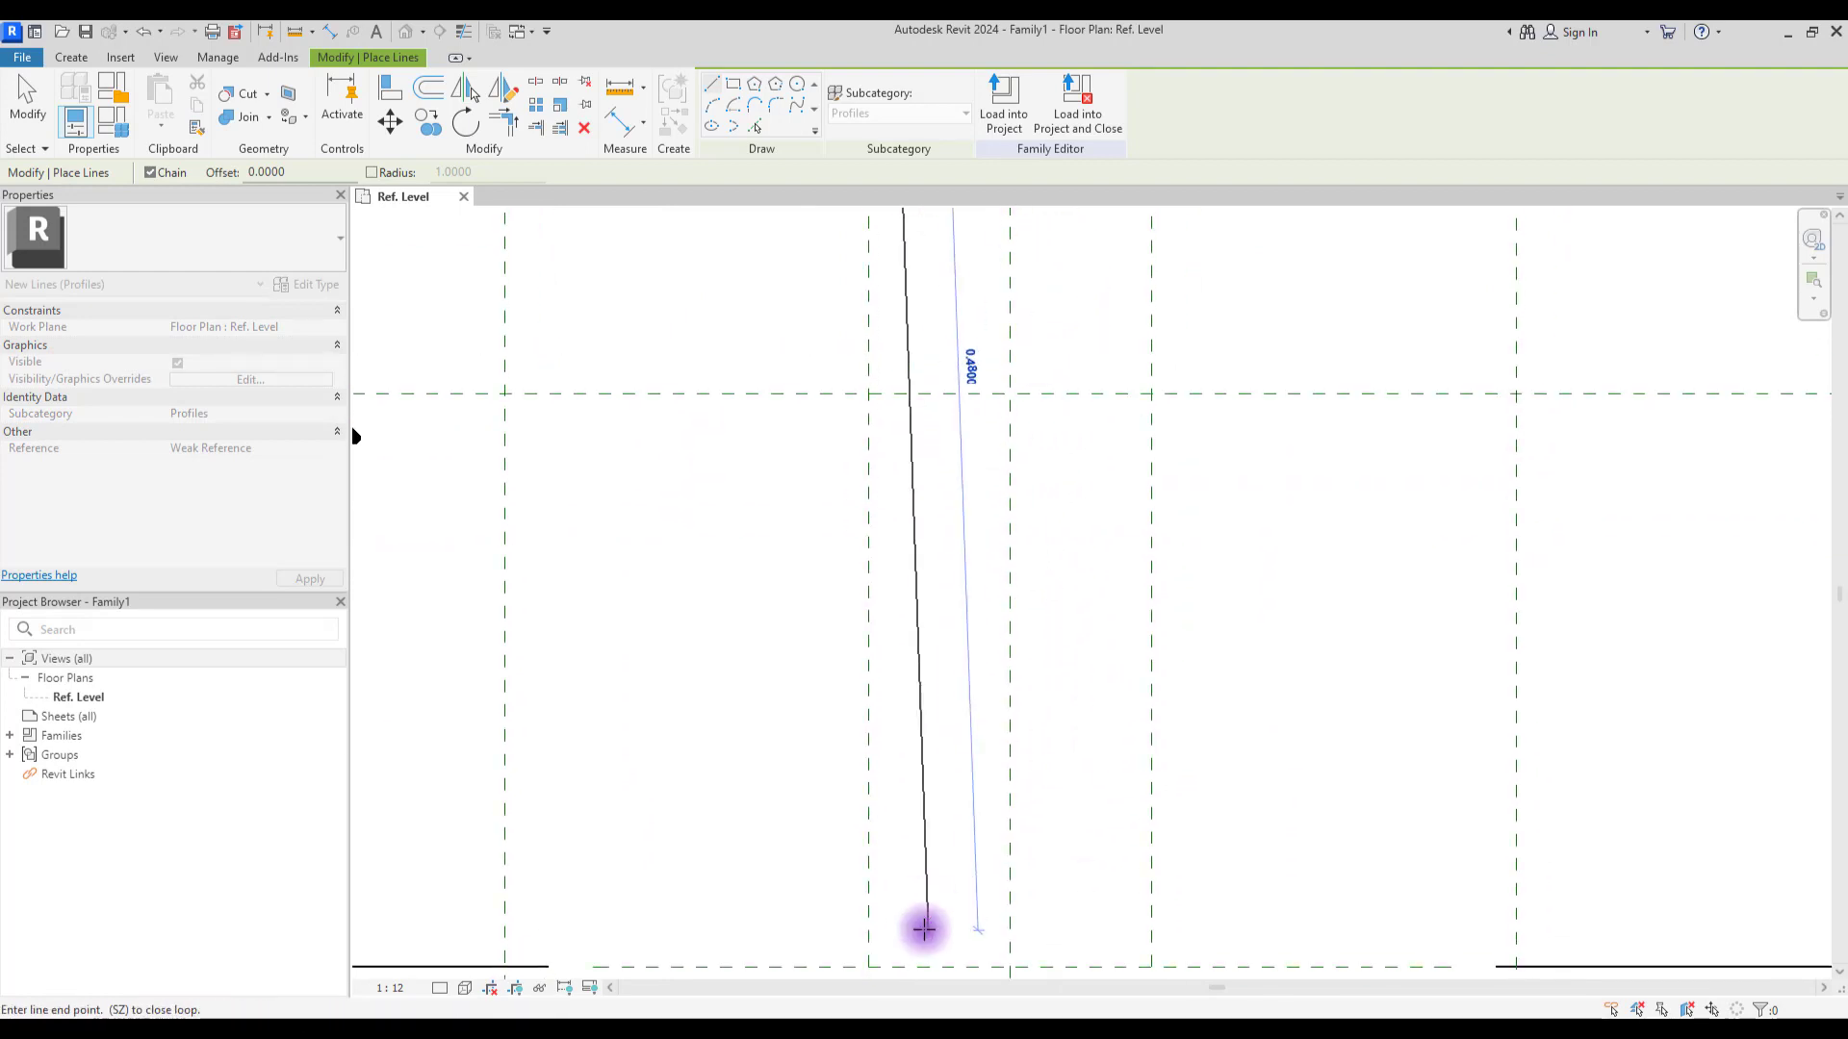
Step: Draw the web and lower flange segments to close the profile loop, then exit the Line tool
left_click(867, 452)
left_click(505, 453)
left_click(505, 490)
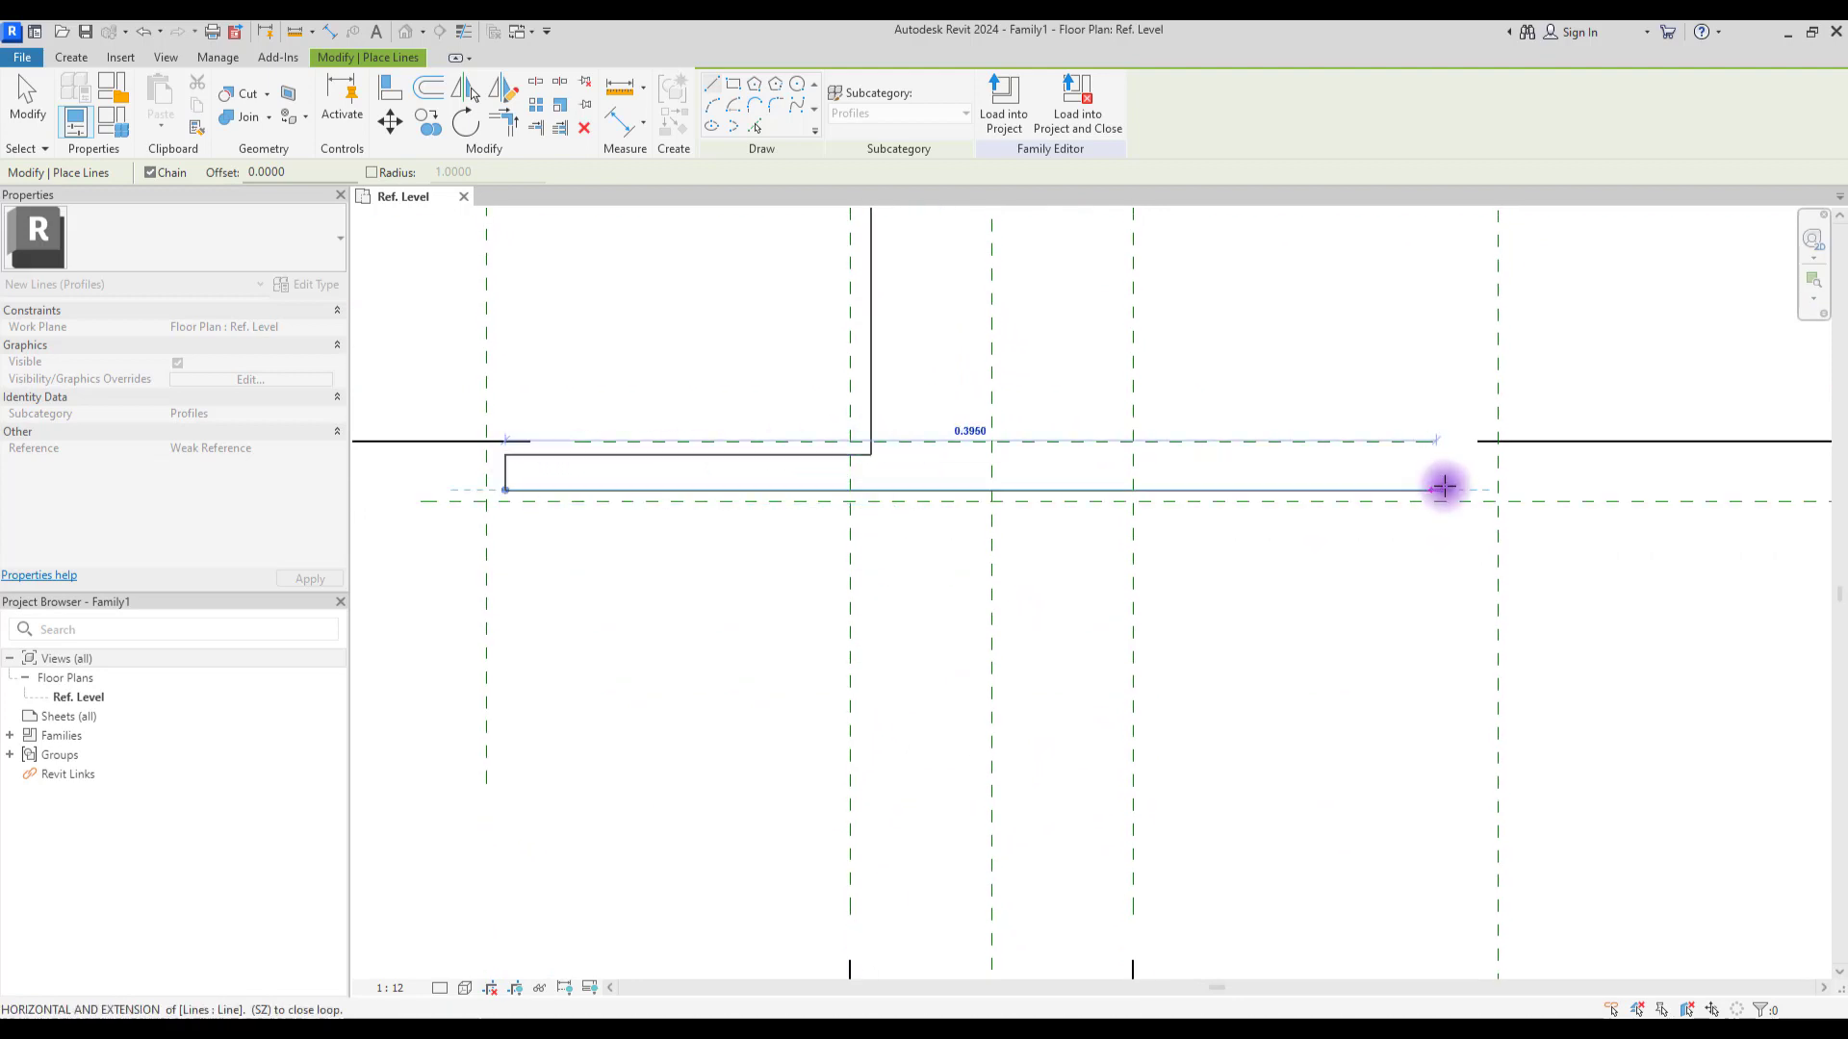
left_click(1462, 491)
left_click(1453, 443)
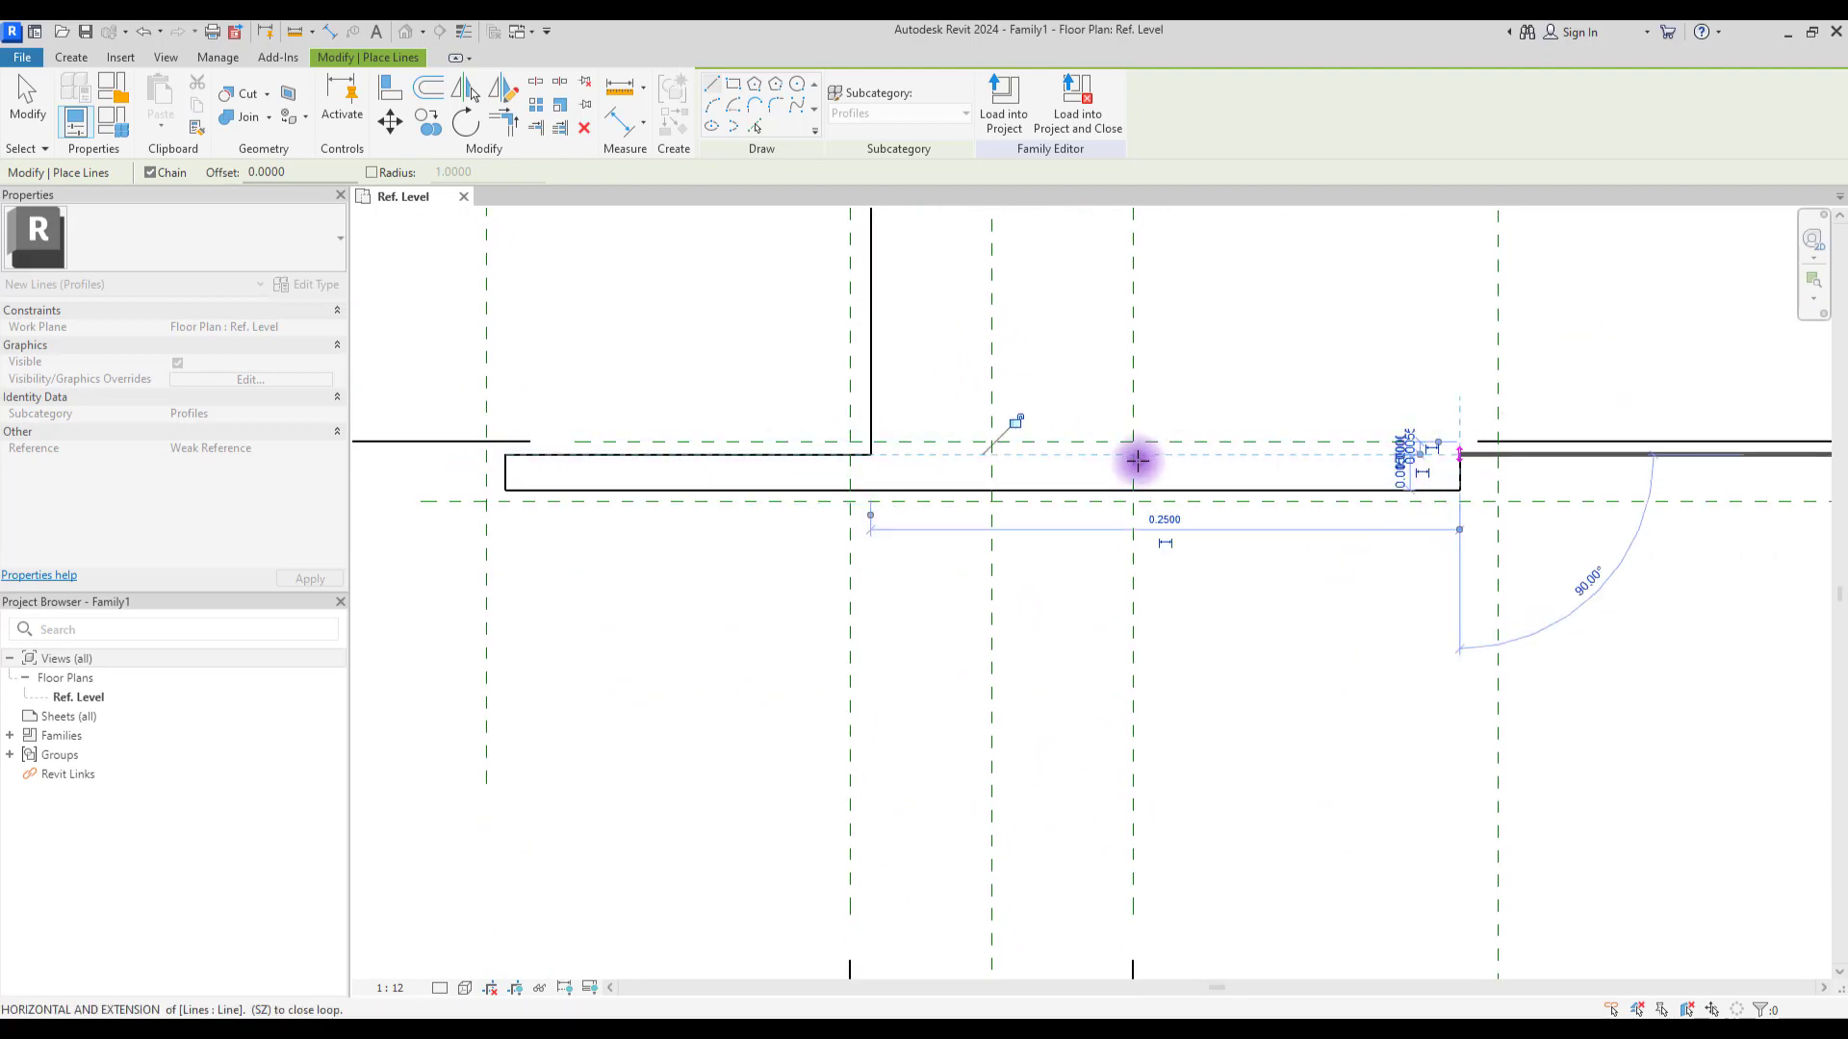
middle_click_drag(1135, 462, 1022, 627)
left_click(1019, 624)
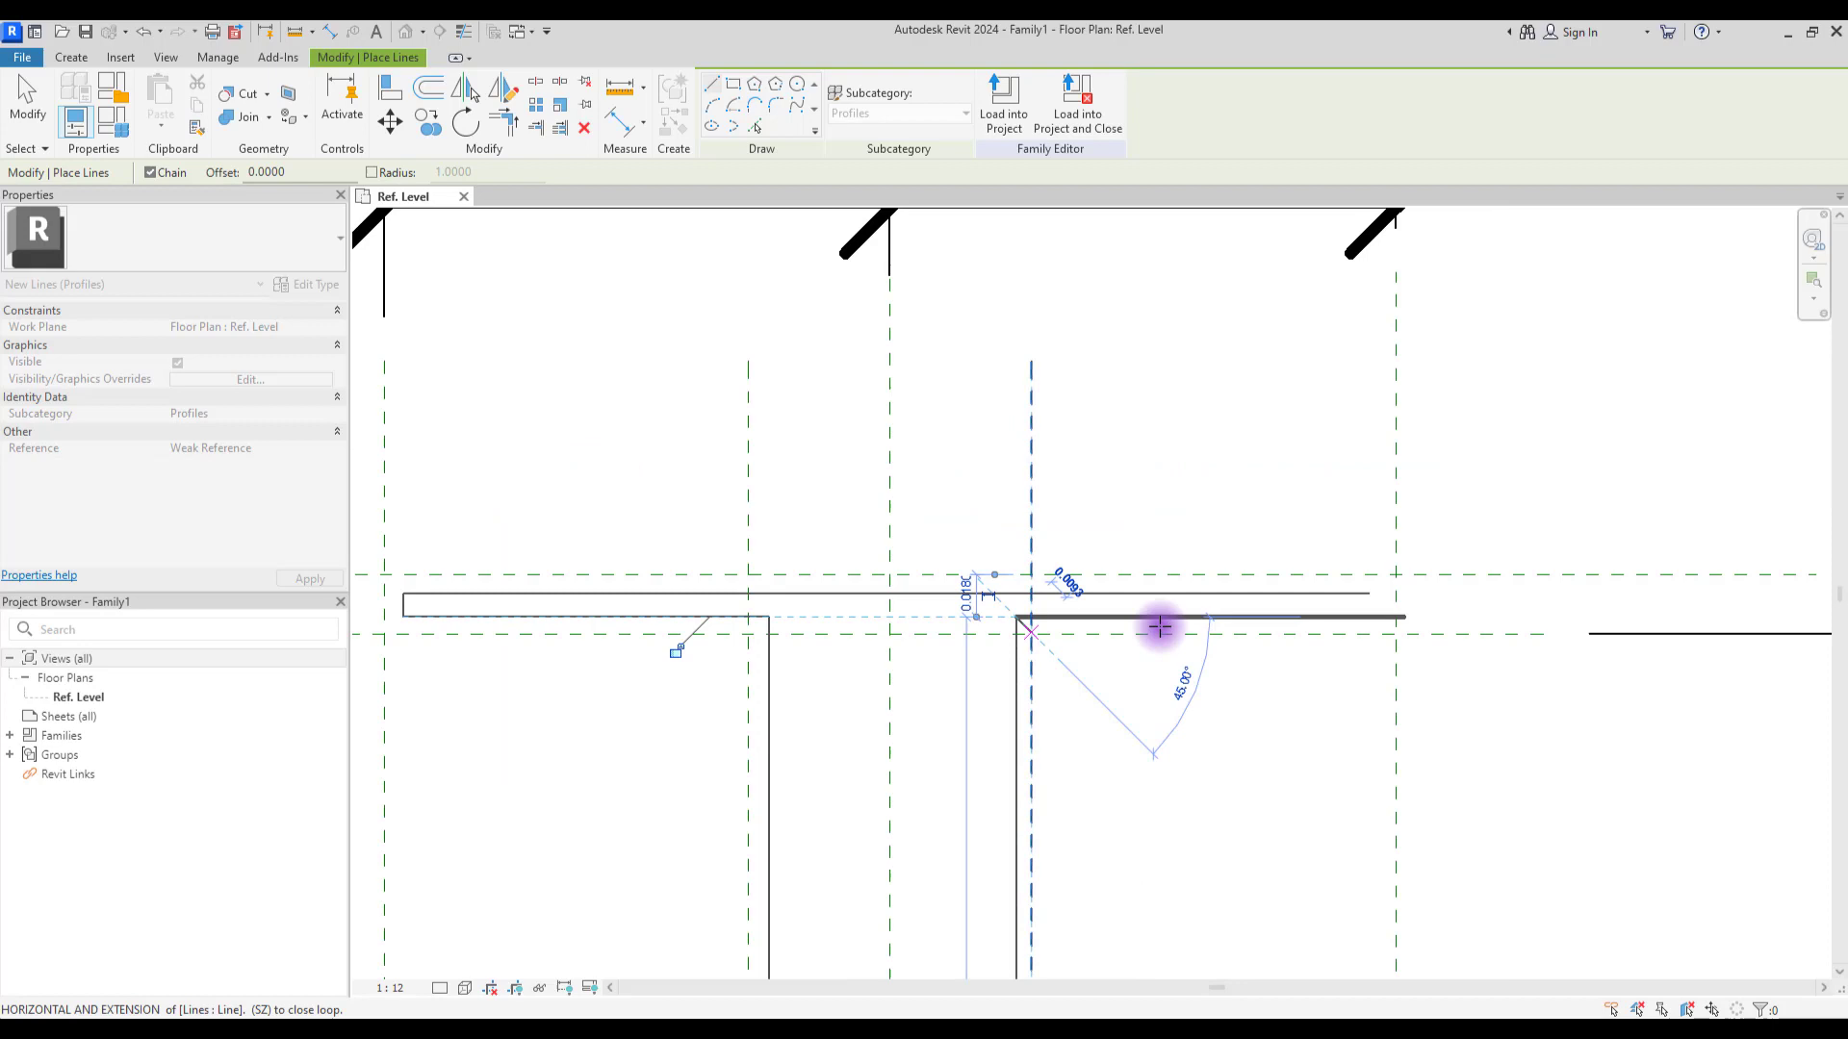
left_click(1374, 619)
scroll(1369, 607, "down", 2)
middle_click_drag(1014, 715, 906, 513)
key("Escape")
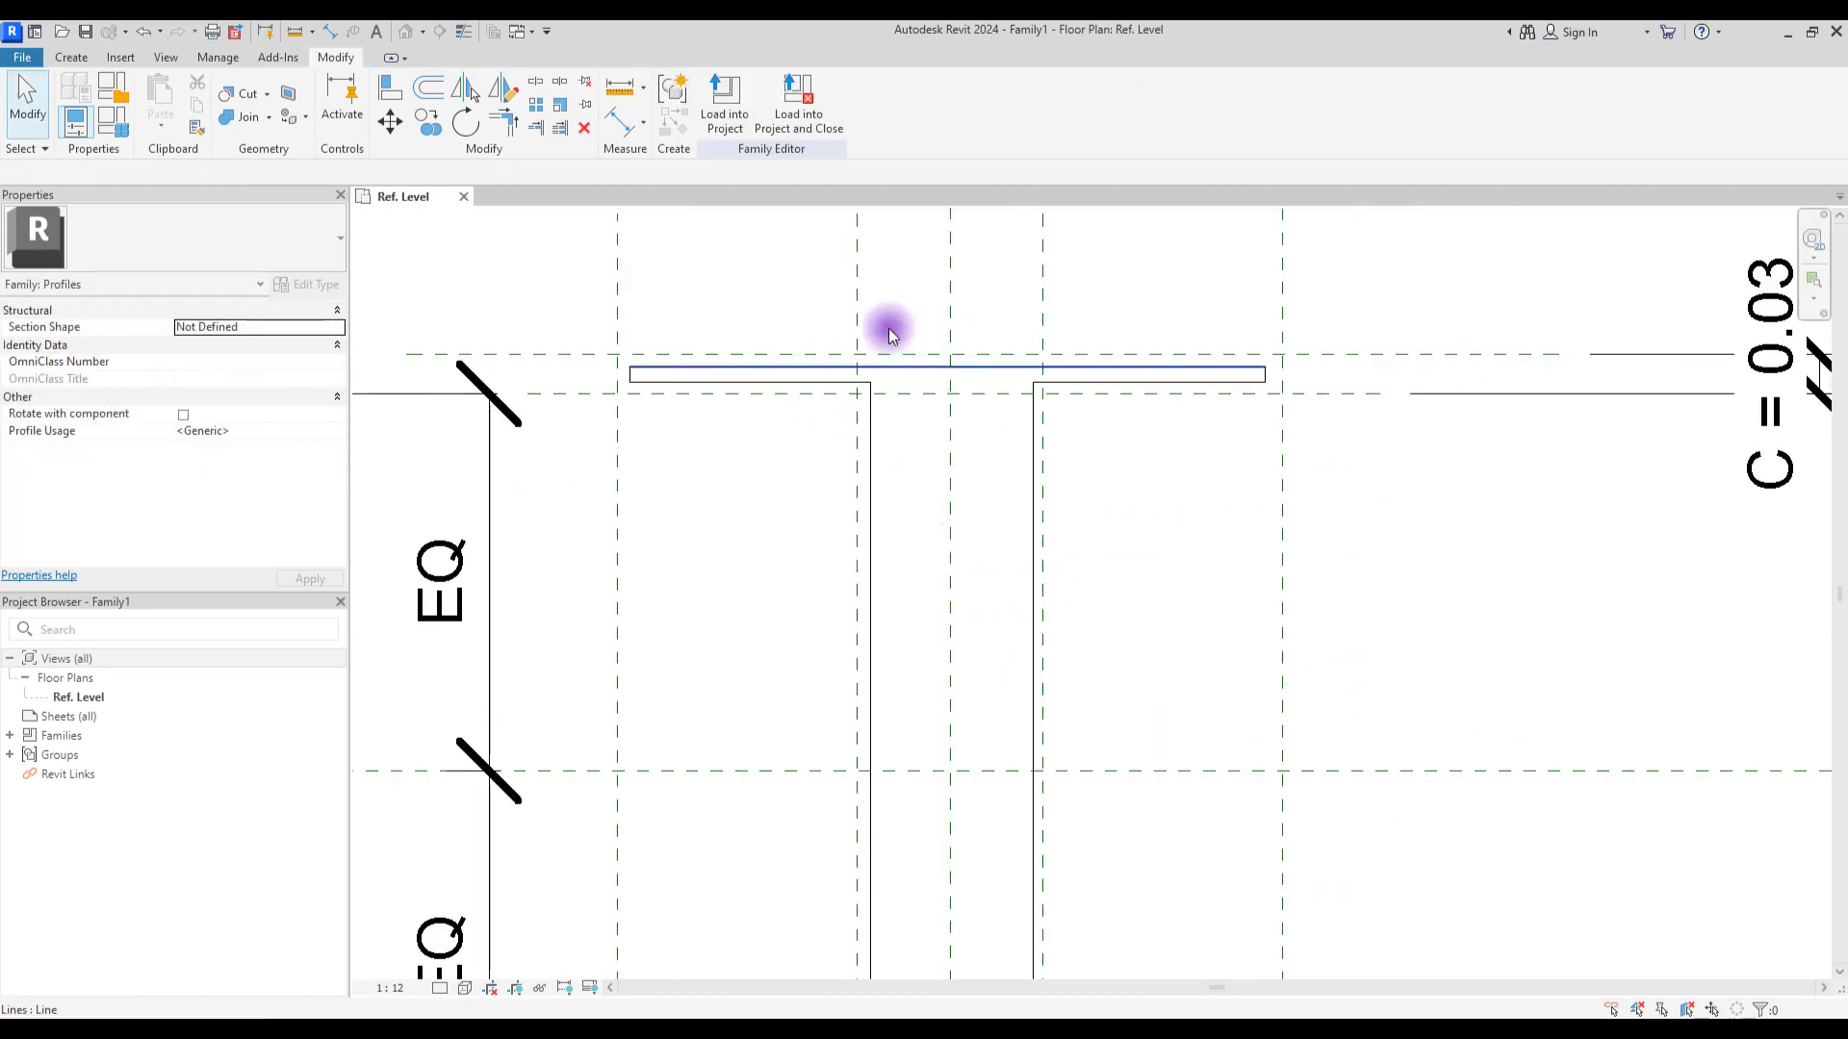
scroll(887, 322, "up", 2)
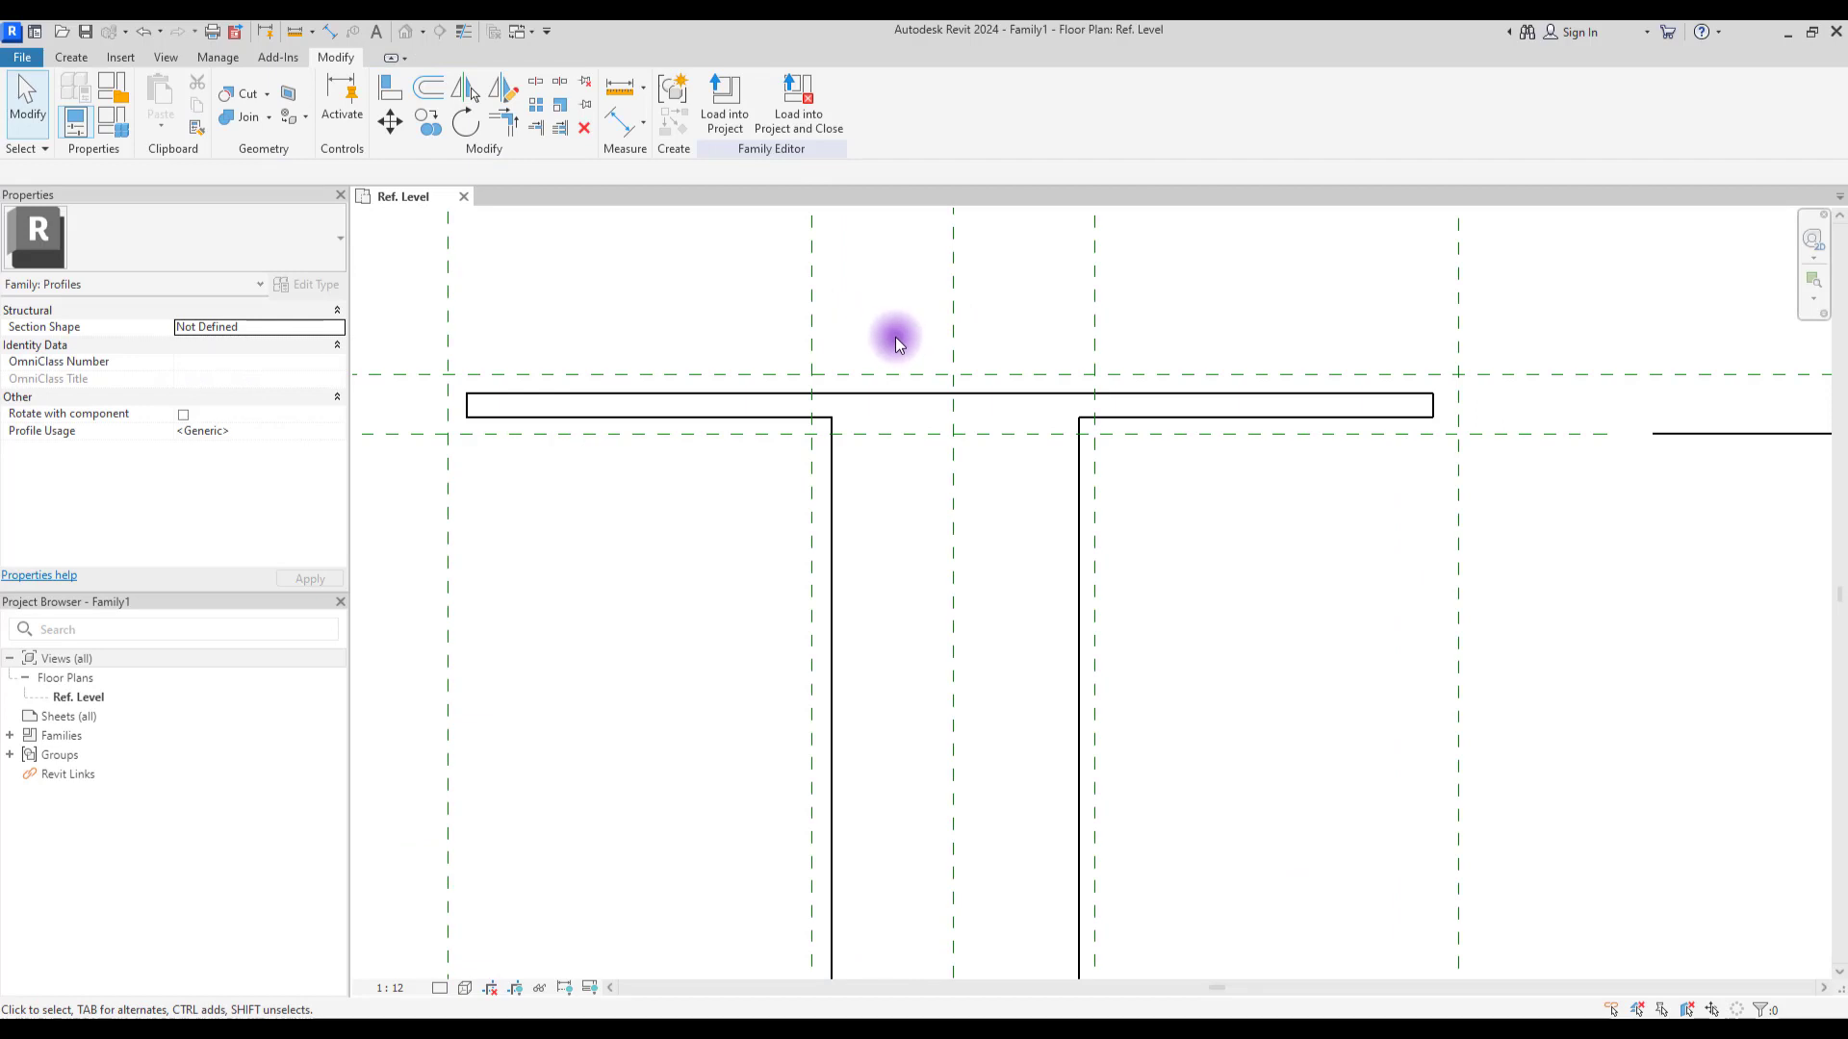
Step: Align the upper flange's top, bottom, left and right edges to their reference planes
left_click(389, 92)
left_click(608, 374)
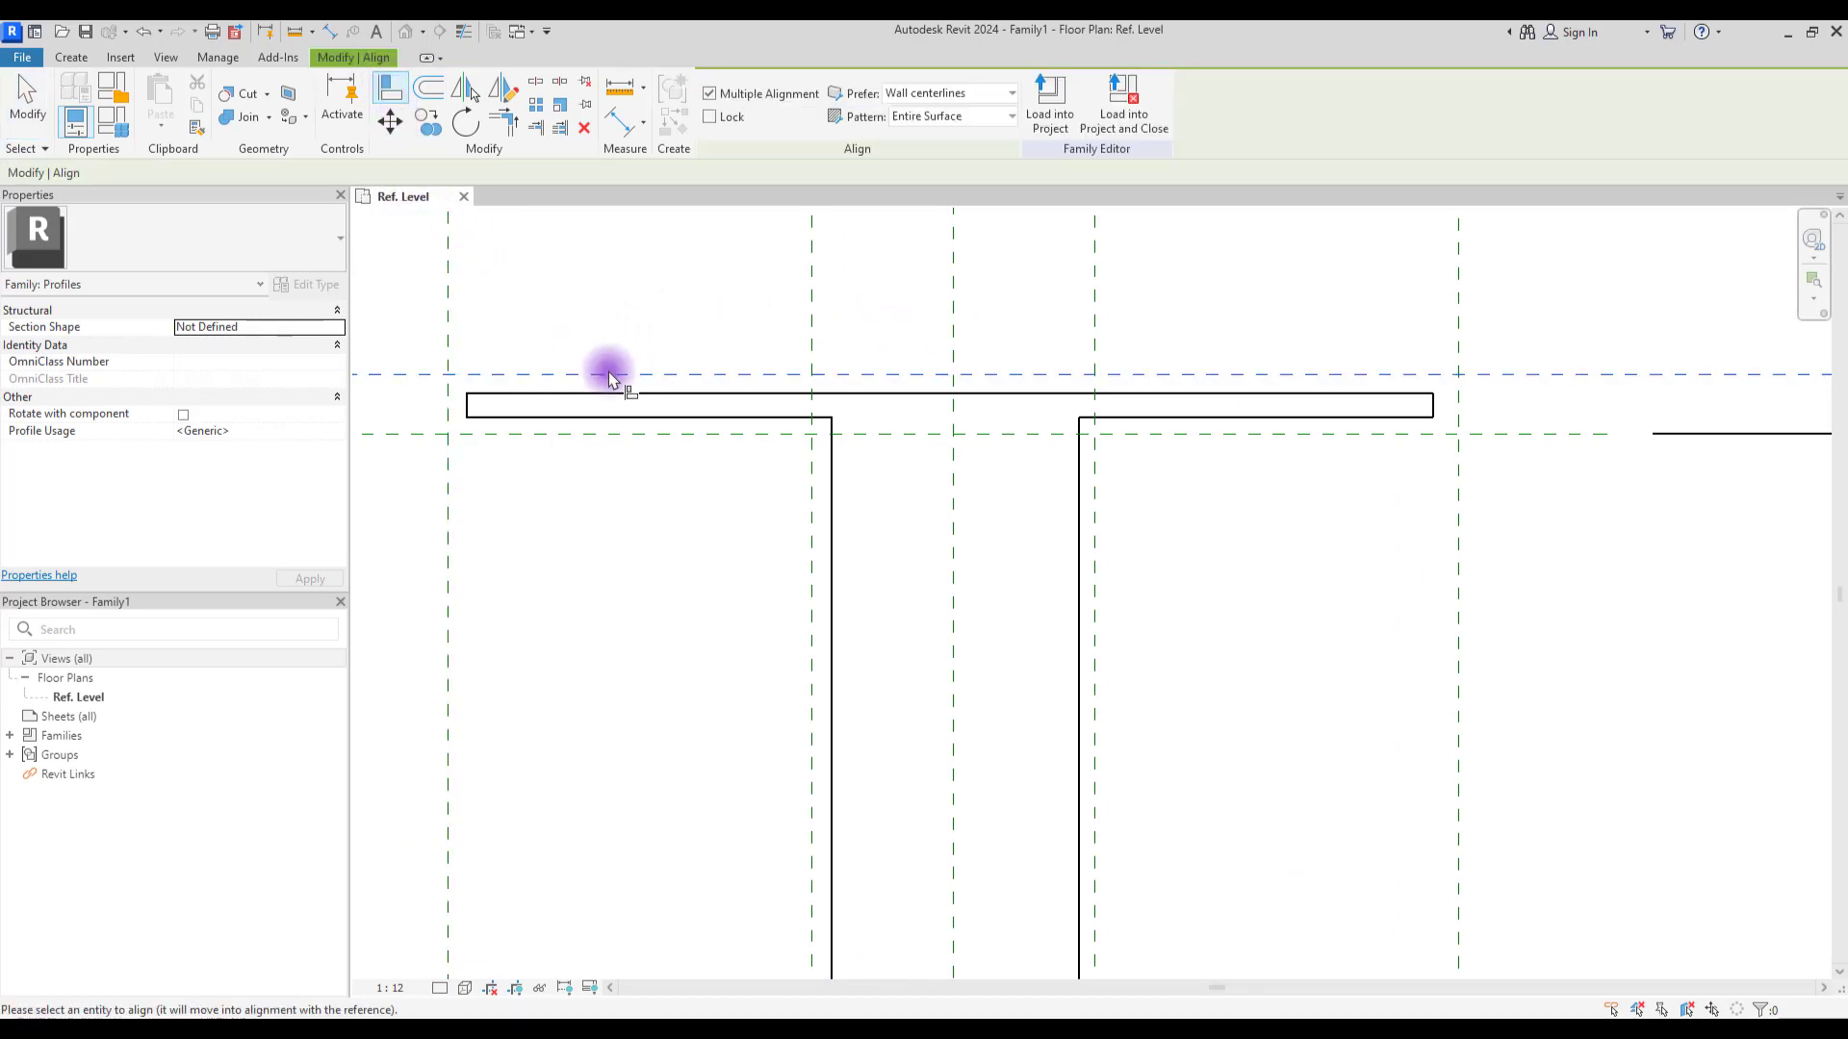
left_click(613, 392)
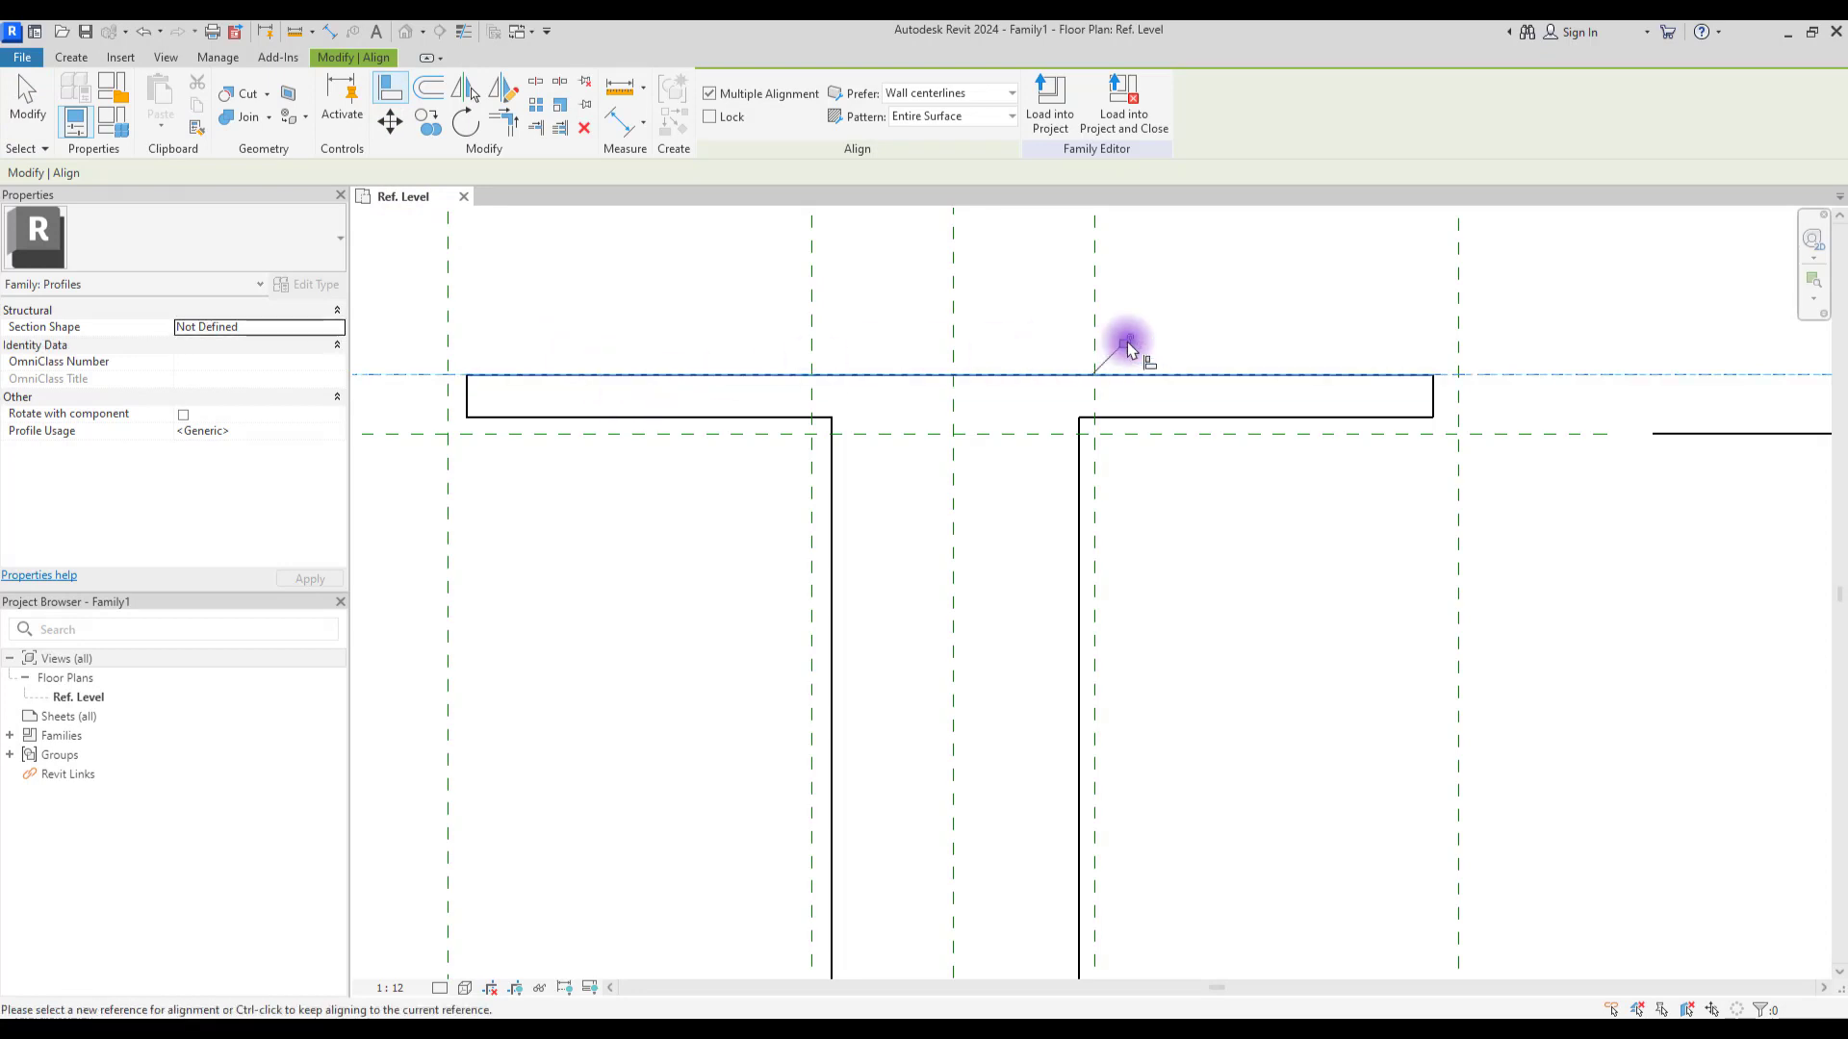
key("Escape")
left_click(644, 434)
left_click(751, 416)
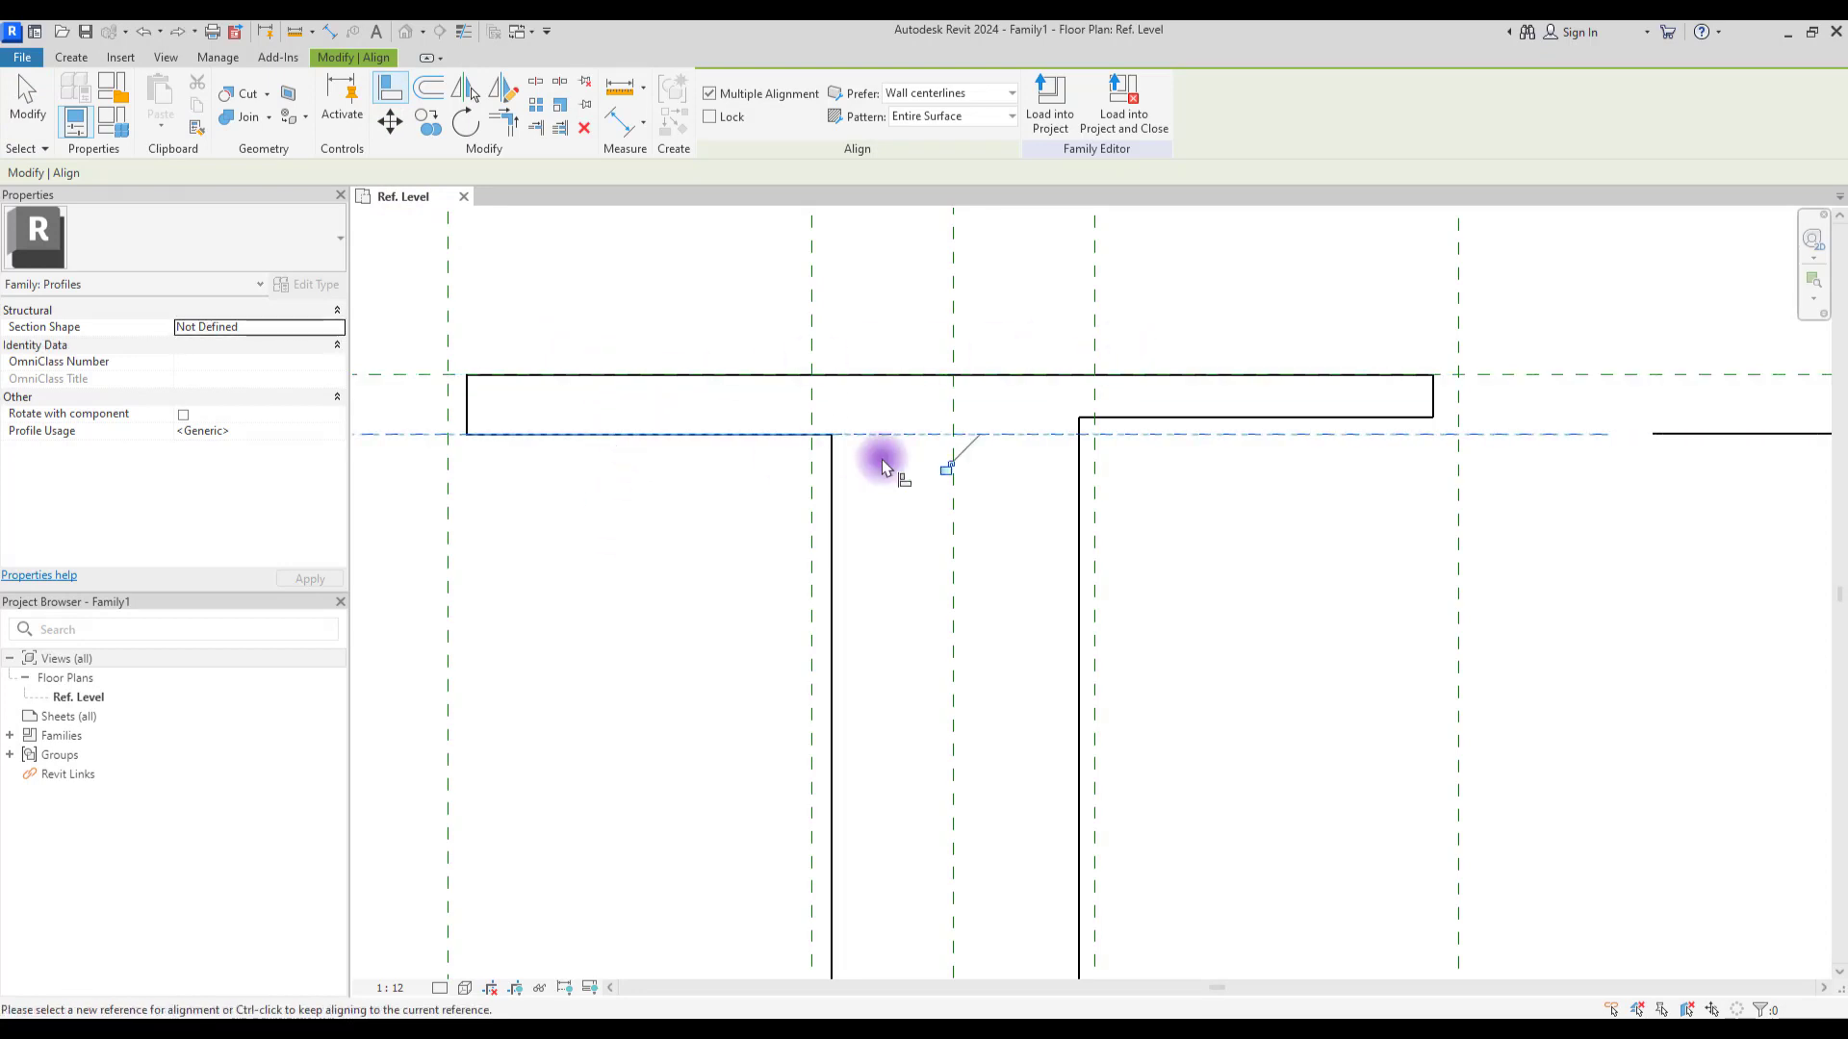
key("Escape")
left_click(448, 474)
left_click(468, 409)
left_click(1458, 402)
left_click(1434, 400)
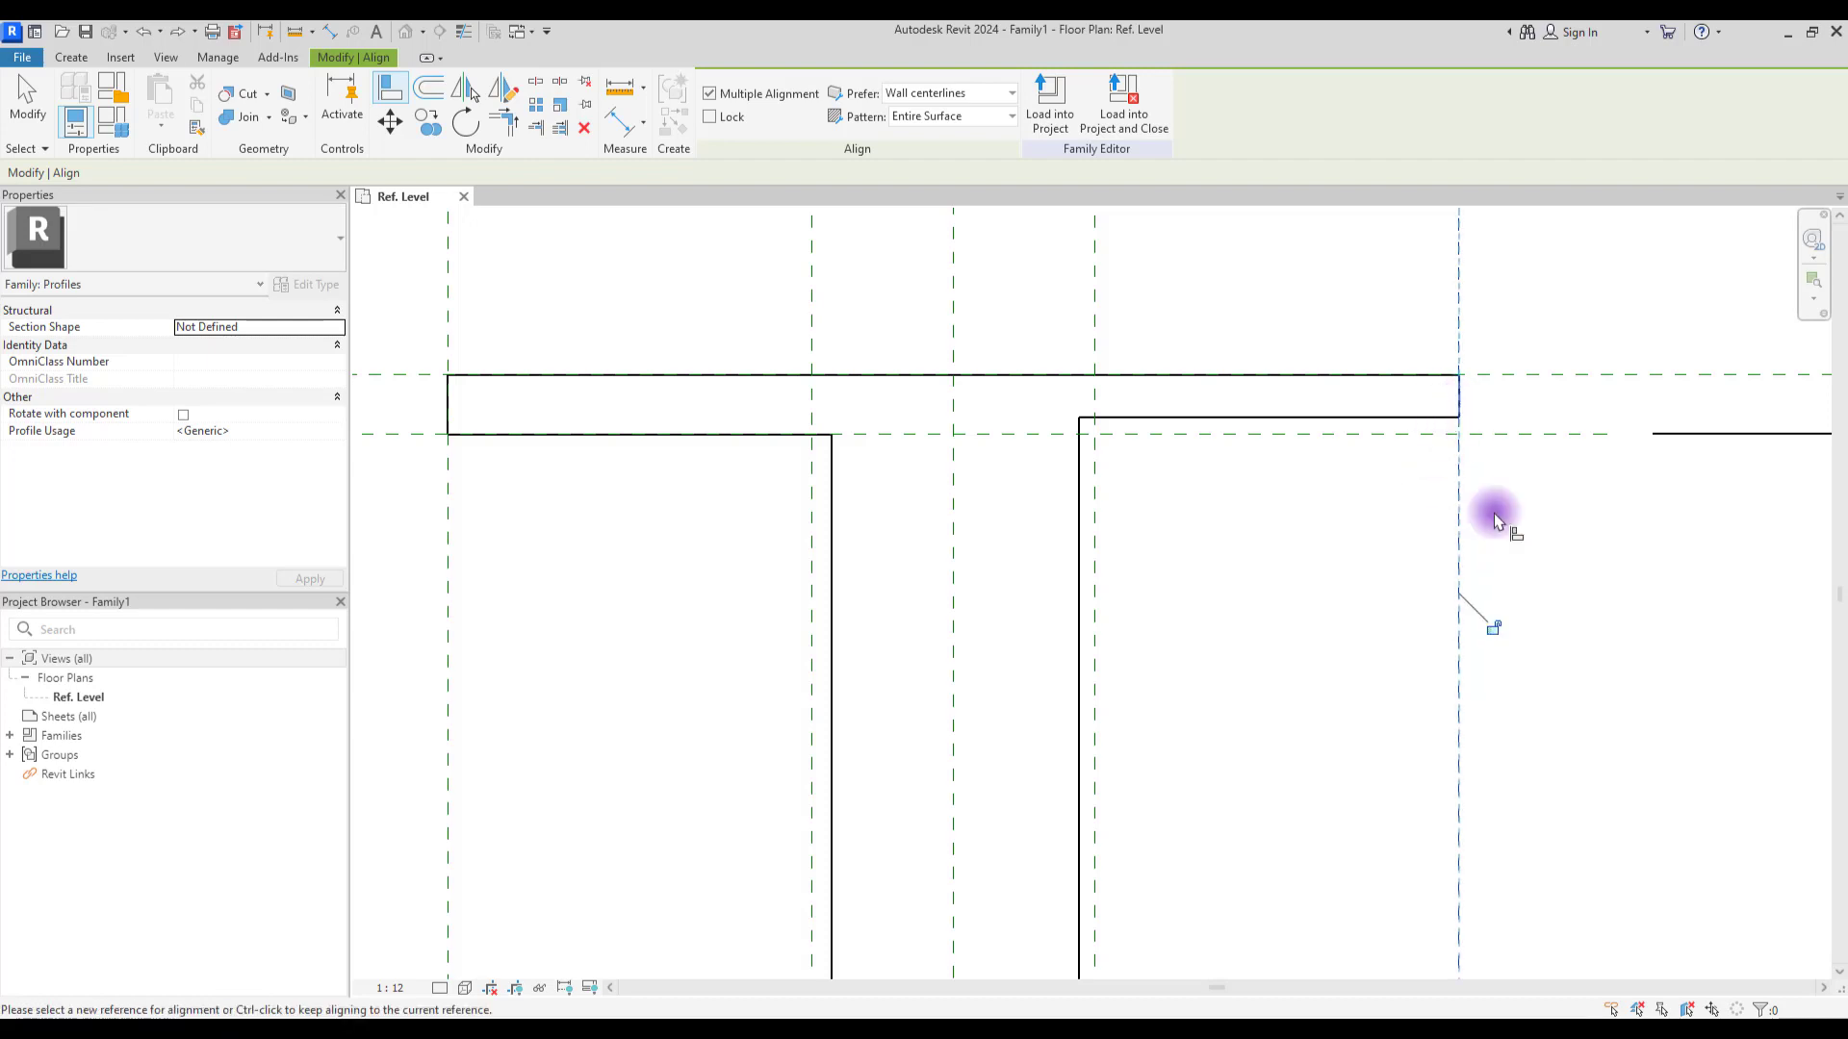
left_click(1282, 435)
Step: Align both web edges and the lower flange's left, bottom and right edges to their planes
left_click(1094, 563)
left_click(1081, 569)
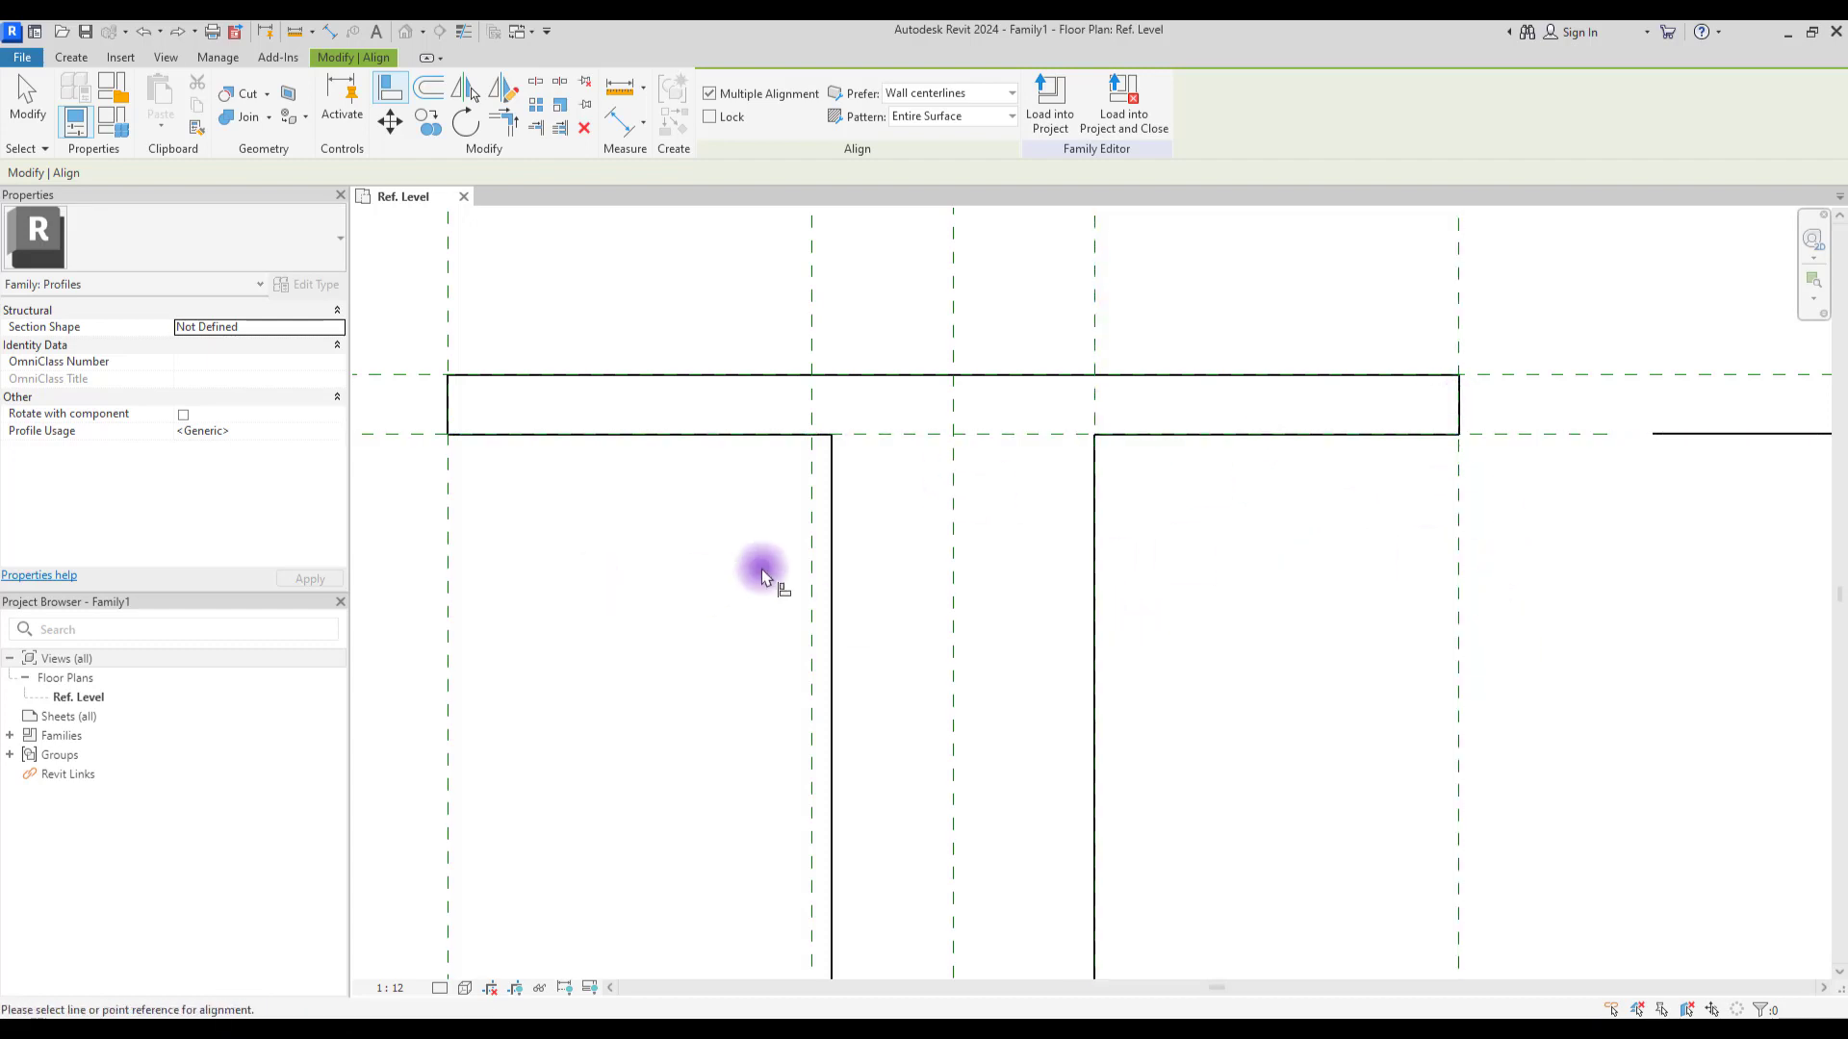
left_click(811, 568)
left_click(831, 568)
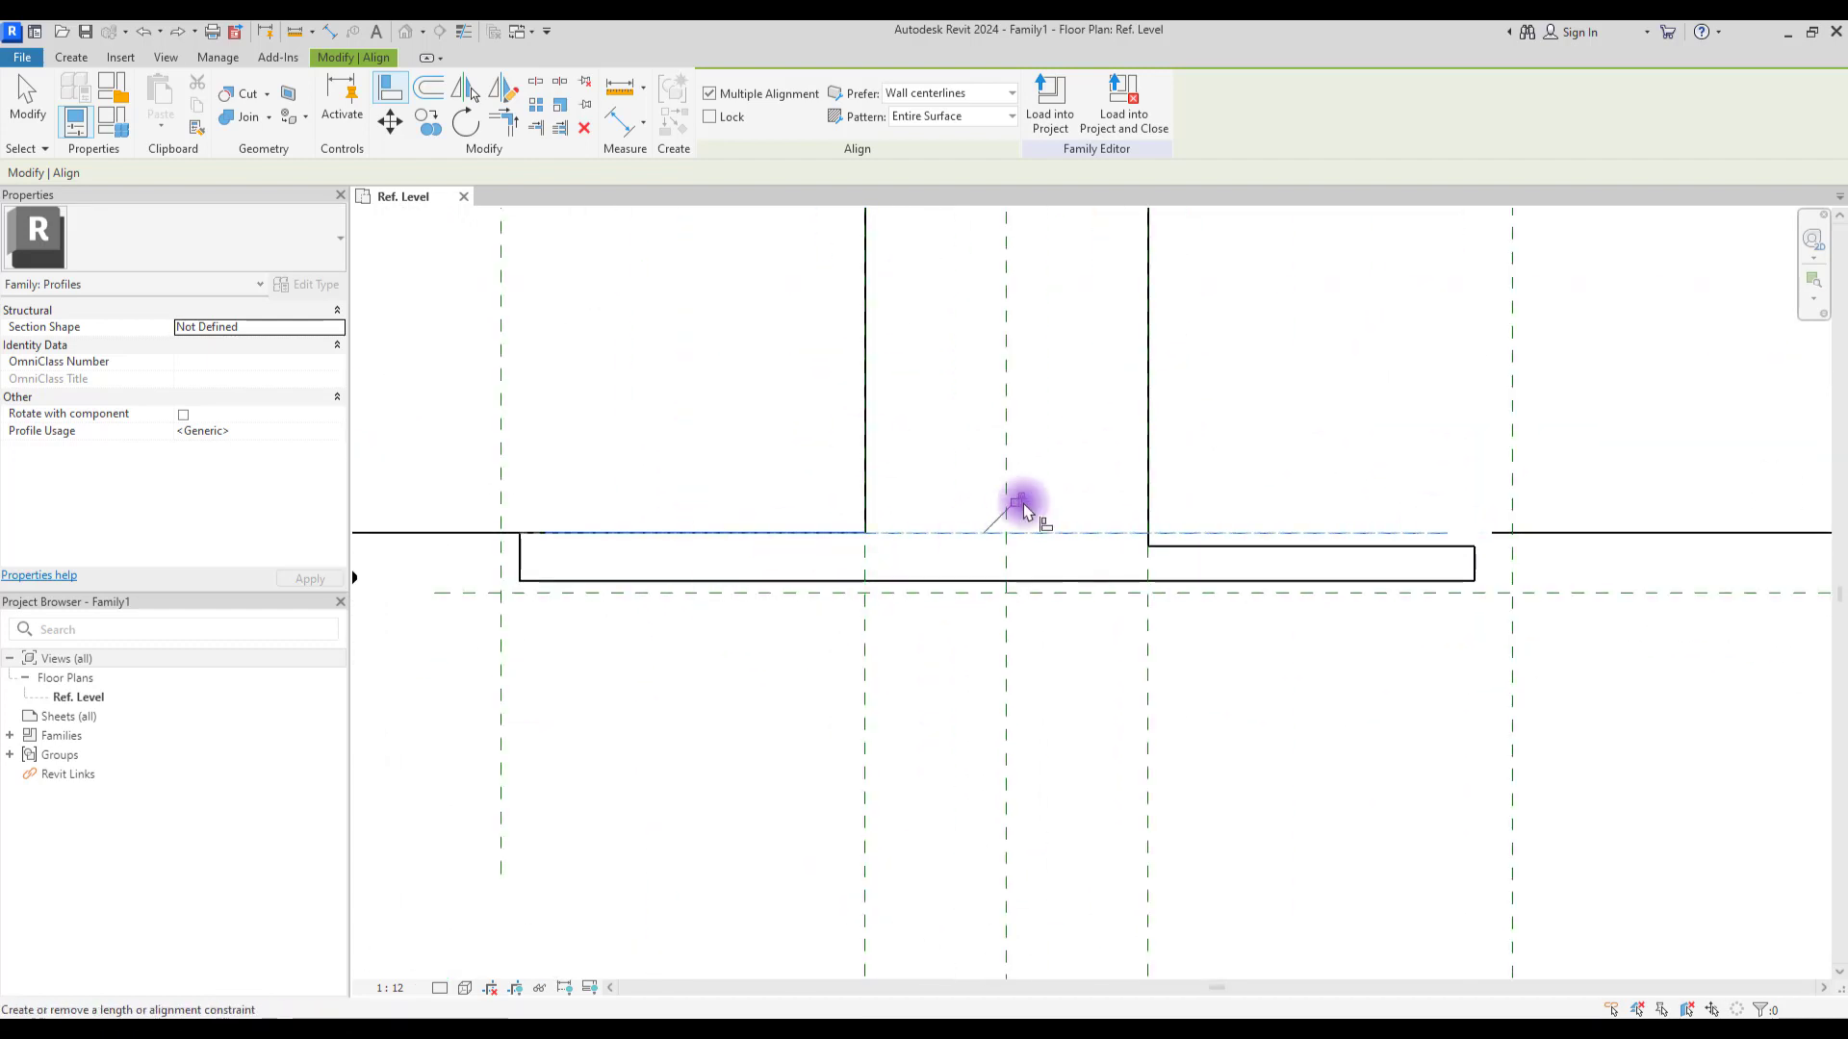
left_click(501, 568)
left_click(520, 563)
left_click(616, 593)
left_click(731, 580)
left_click(1512, 644)
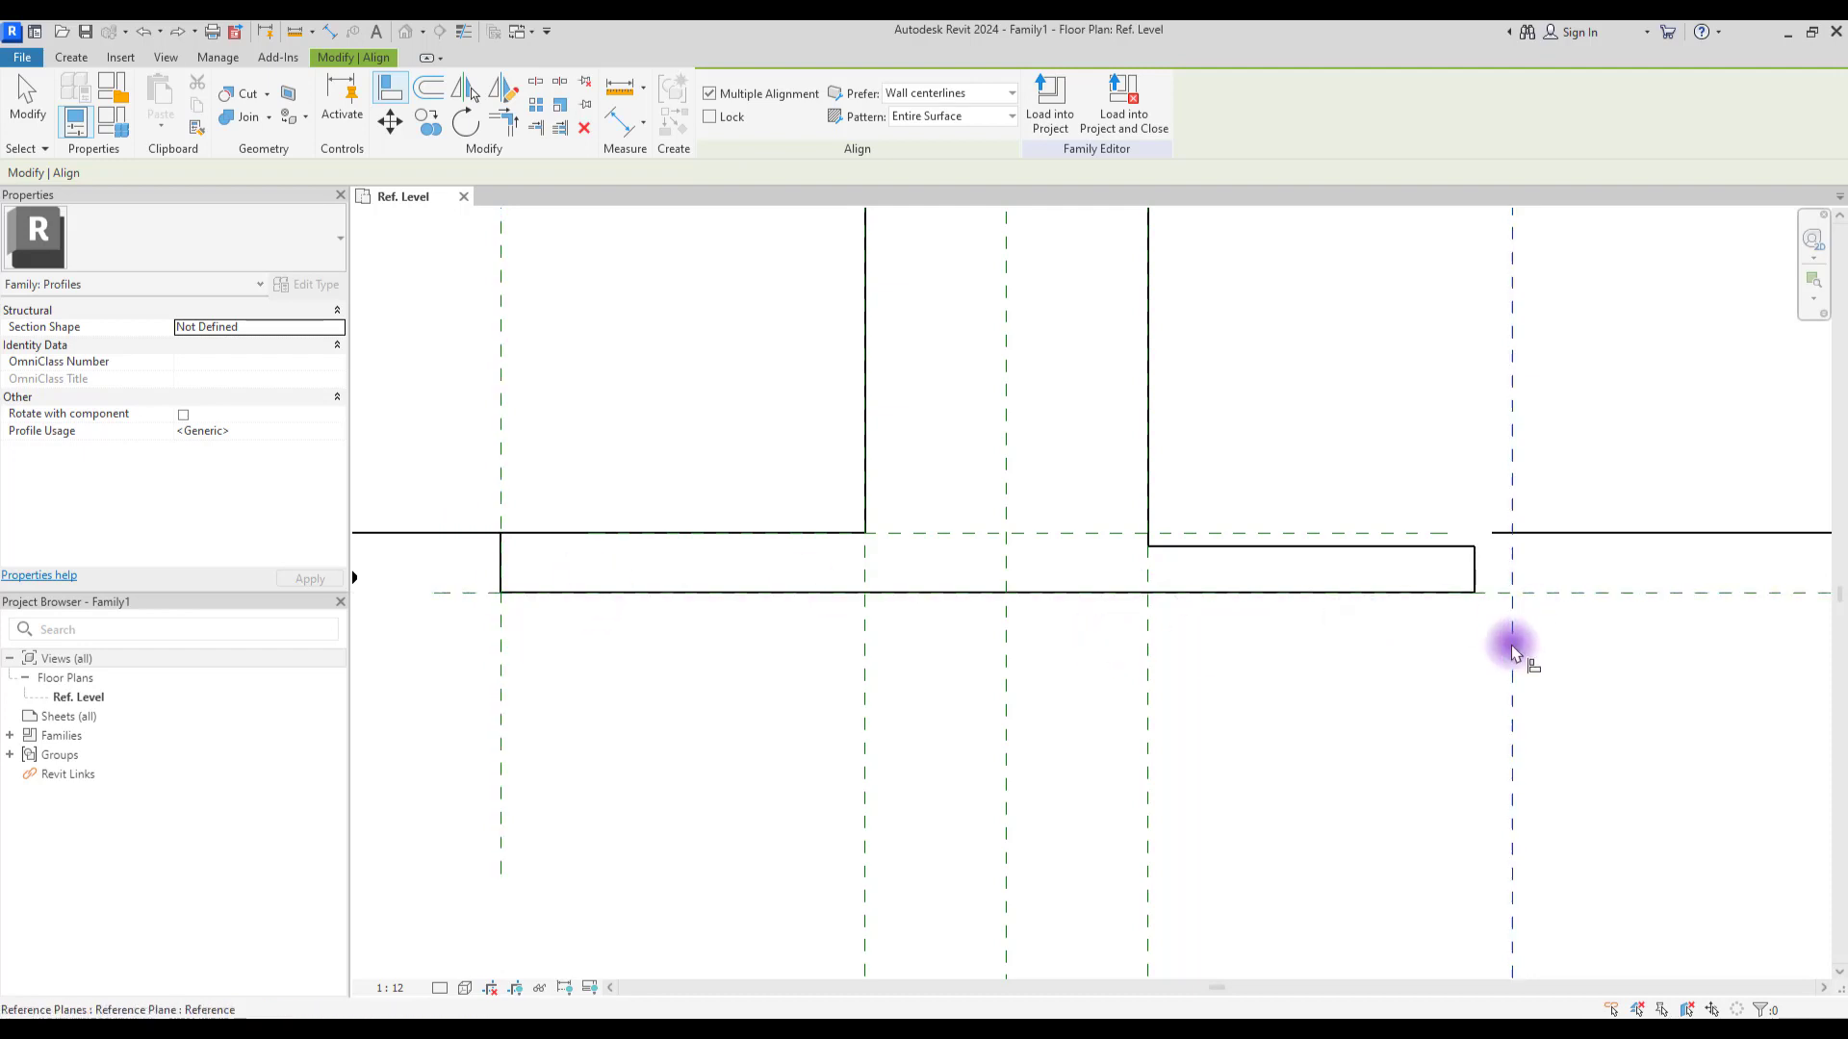
left_click(1474, 566)
left_click(1303, 533)
left_click(1289, 546)
key("Escape")
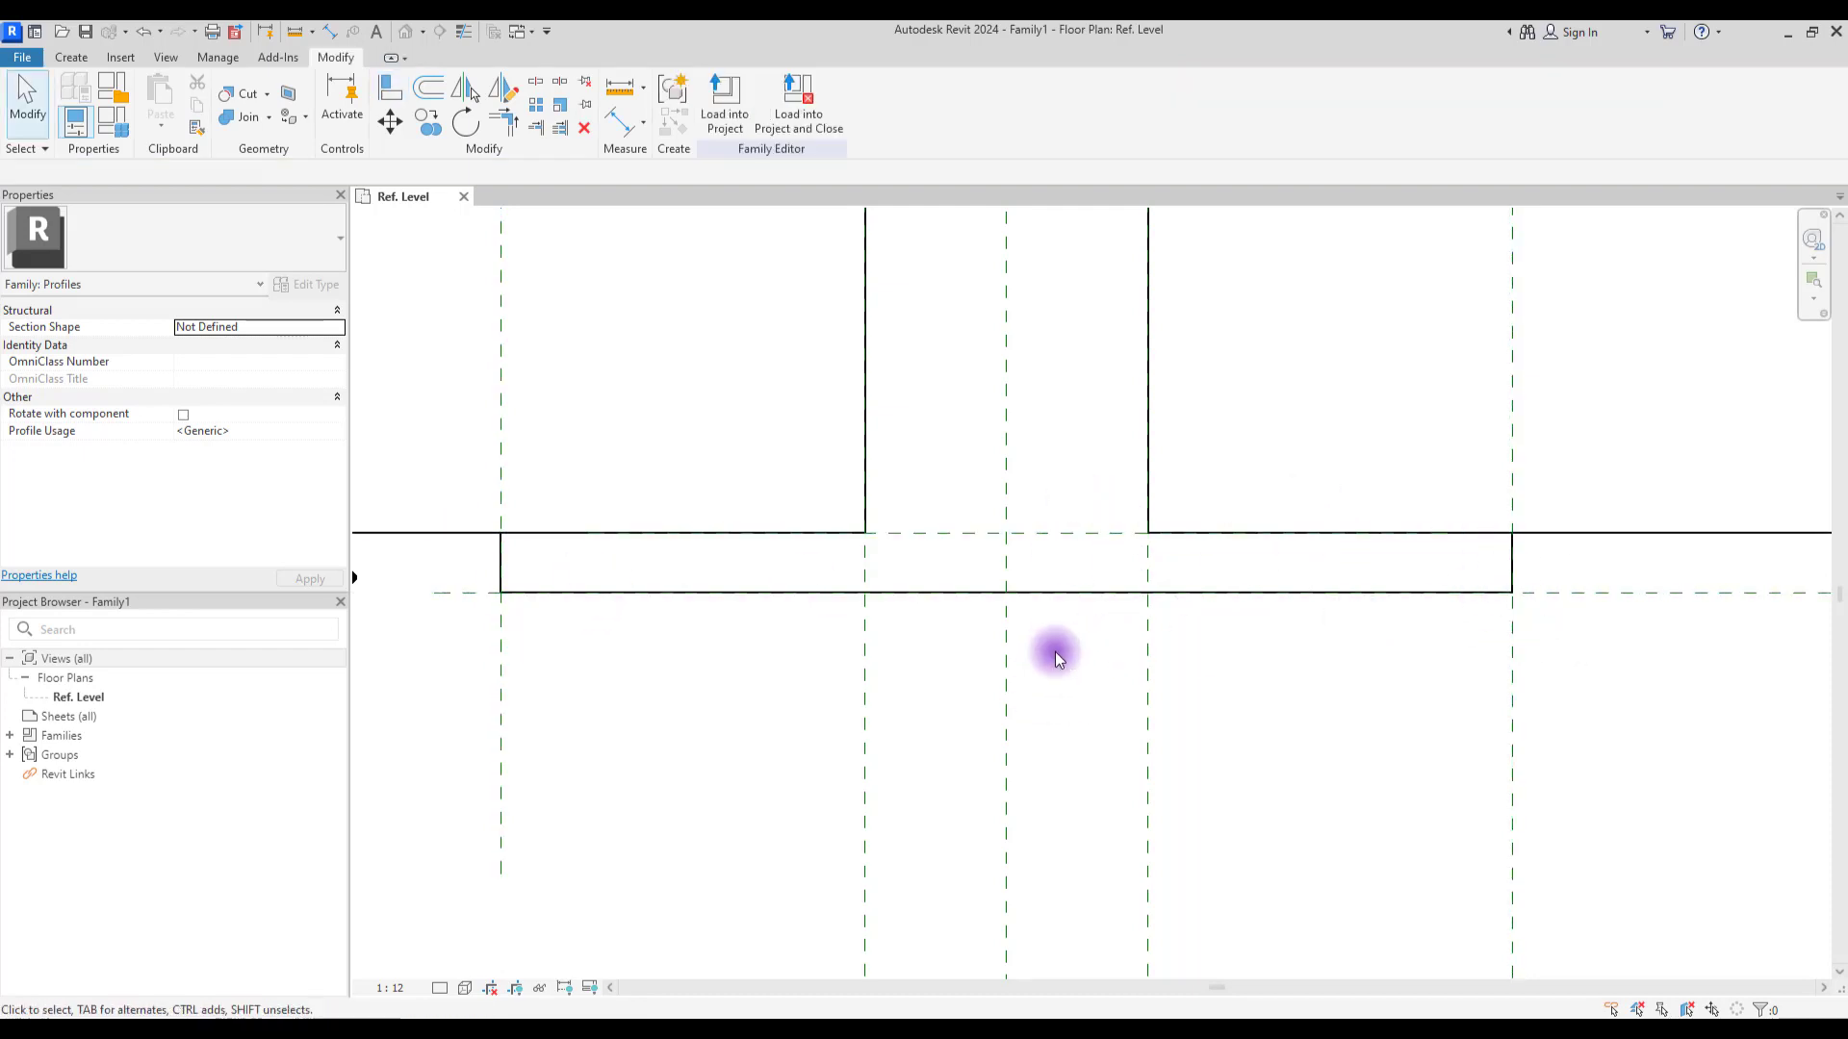
scroll(1095, 600, "down", 2)
scroll(1095, 600, "down", 3)
scroll(1068, 686, "up", 1)
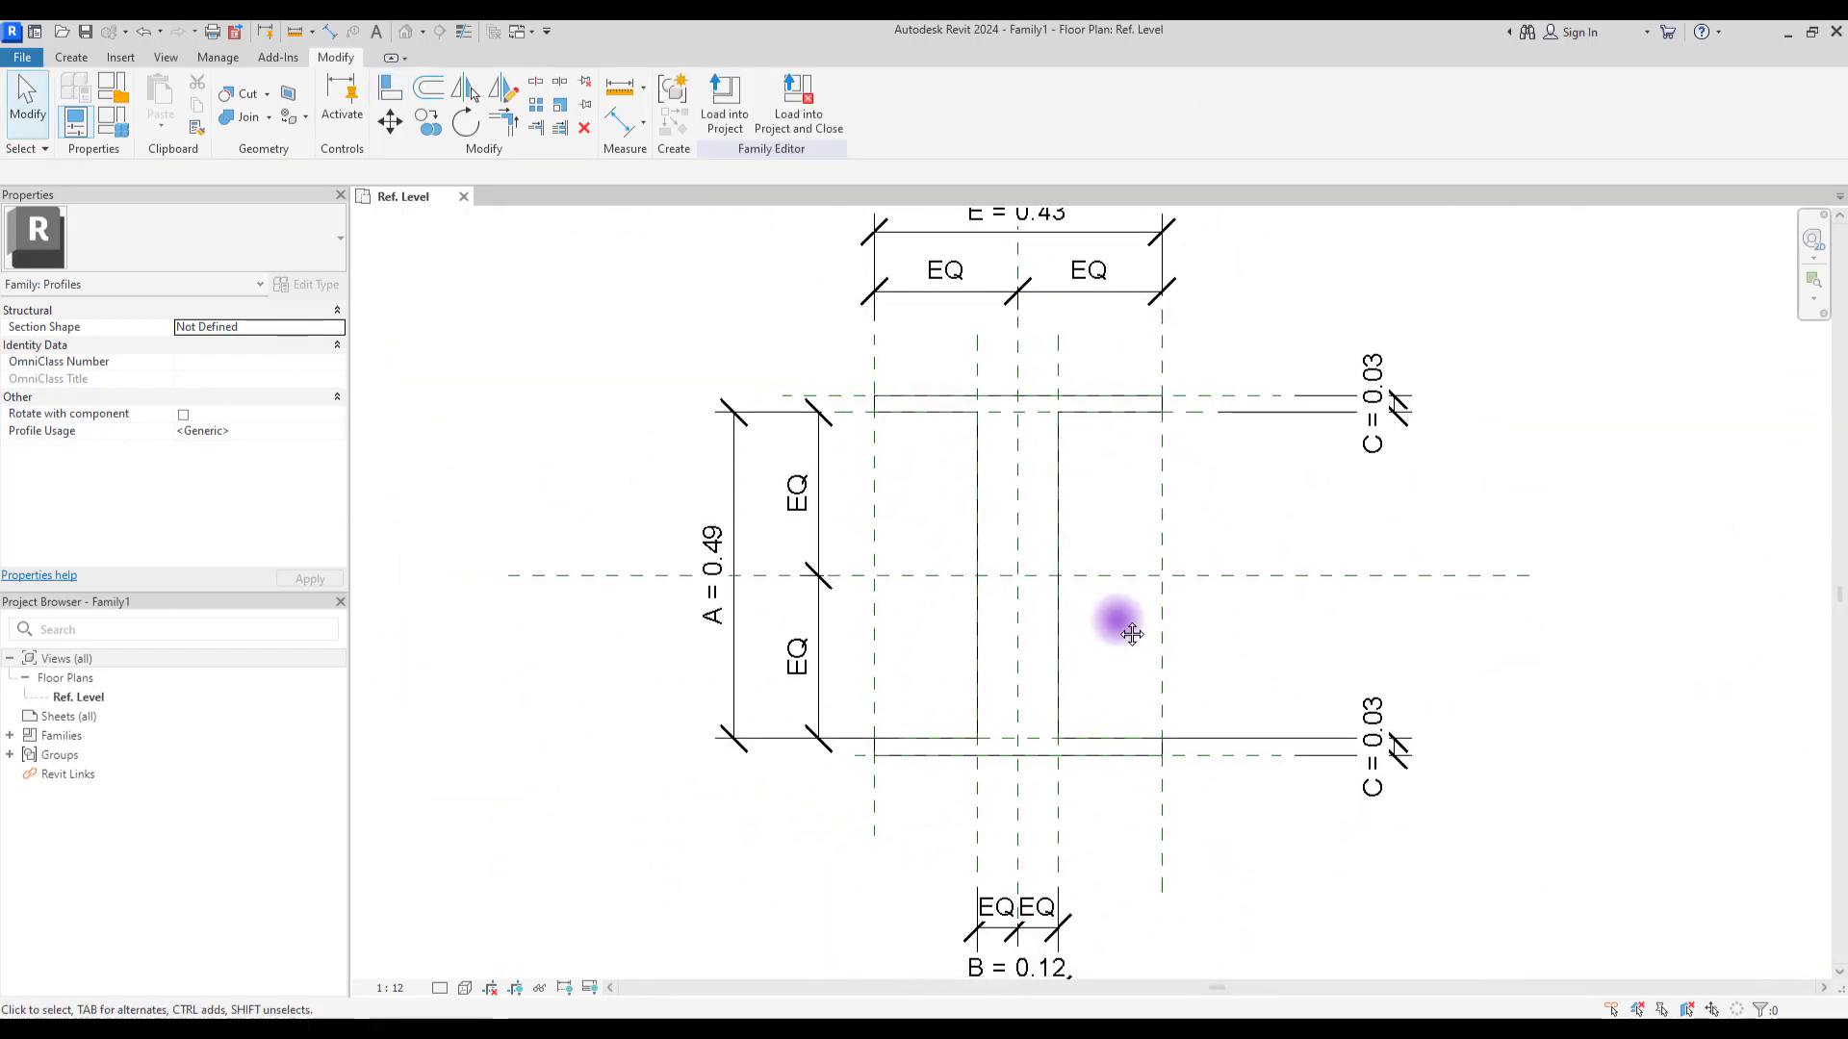
Step: Reactivate the Line tool from the Create tab to continue sketching the profile
scroll(1117, 631, "down", 1)
scroll(1103, 568, "up", 1)
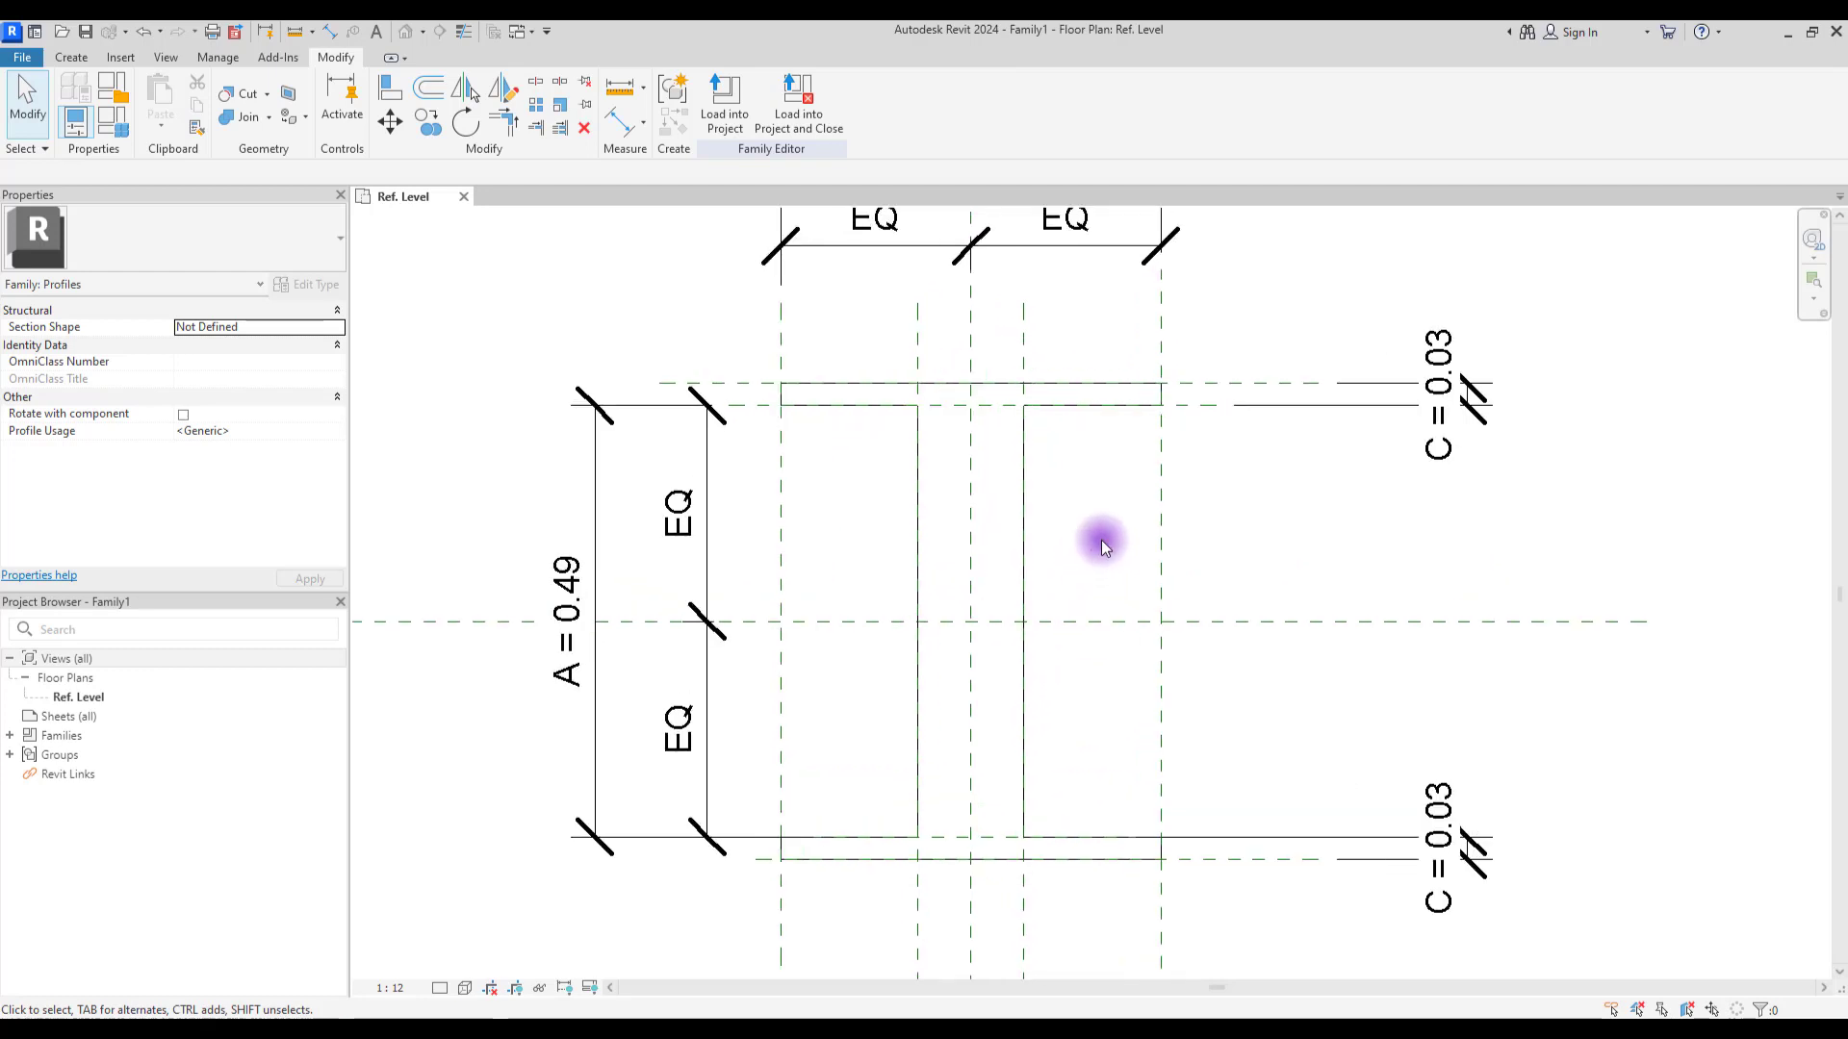
scroll(1101, 540, "up", 1)
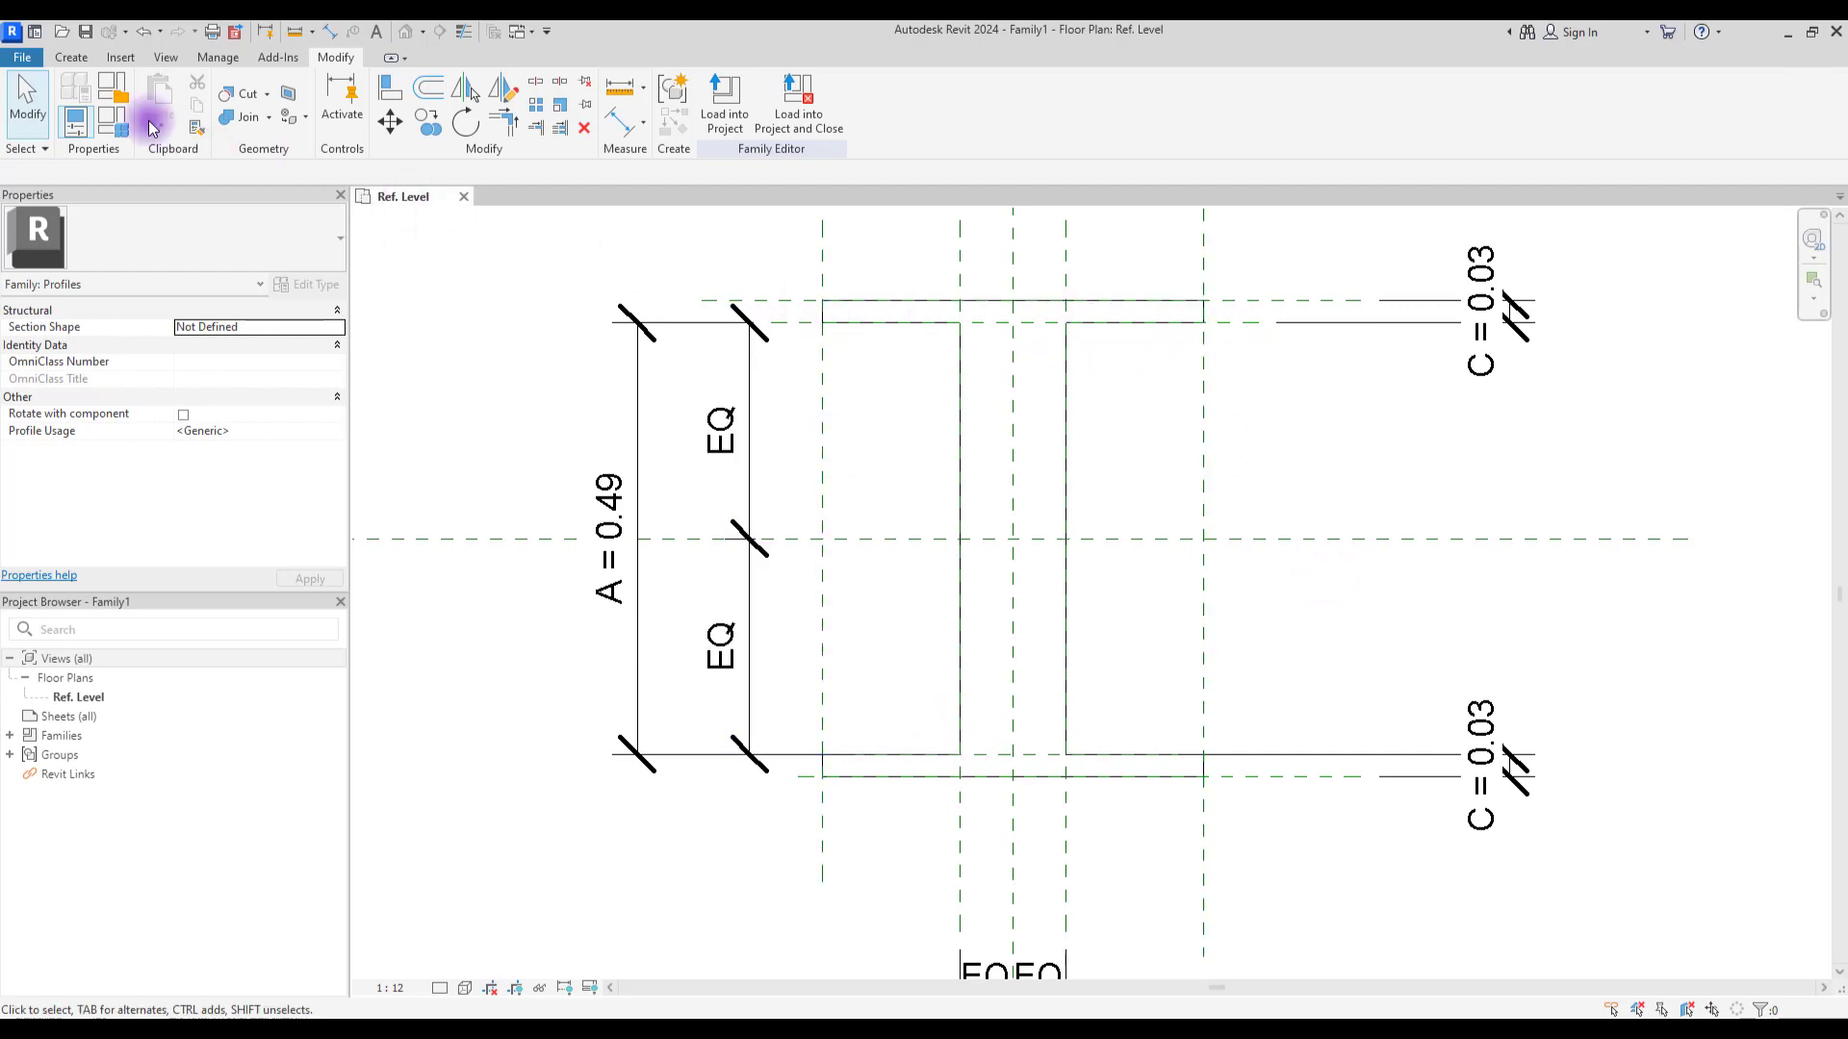
left_click(72, 58)
left_click(153, 97)
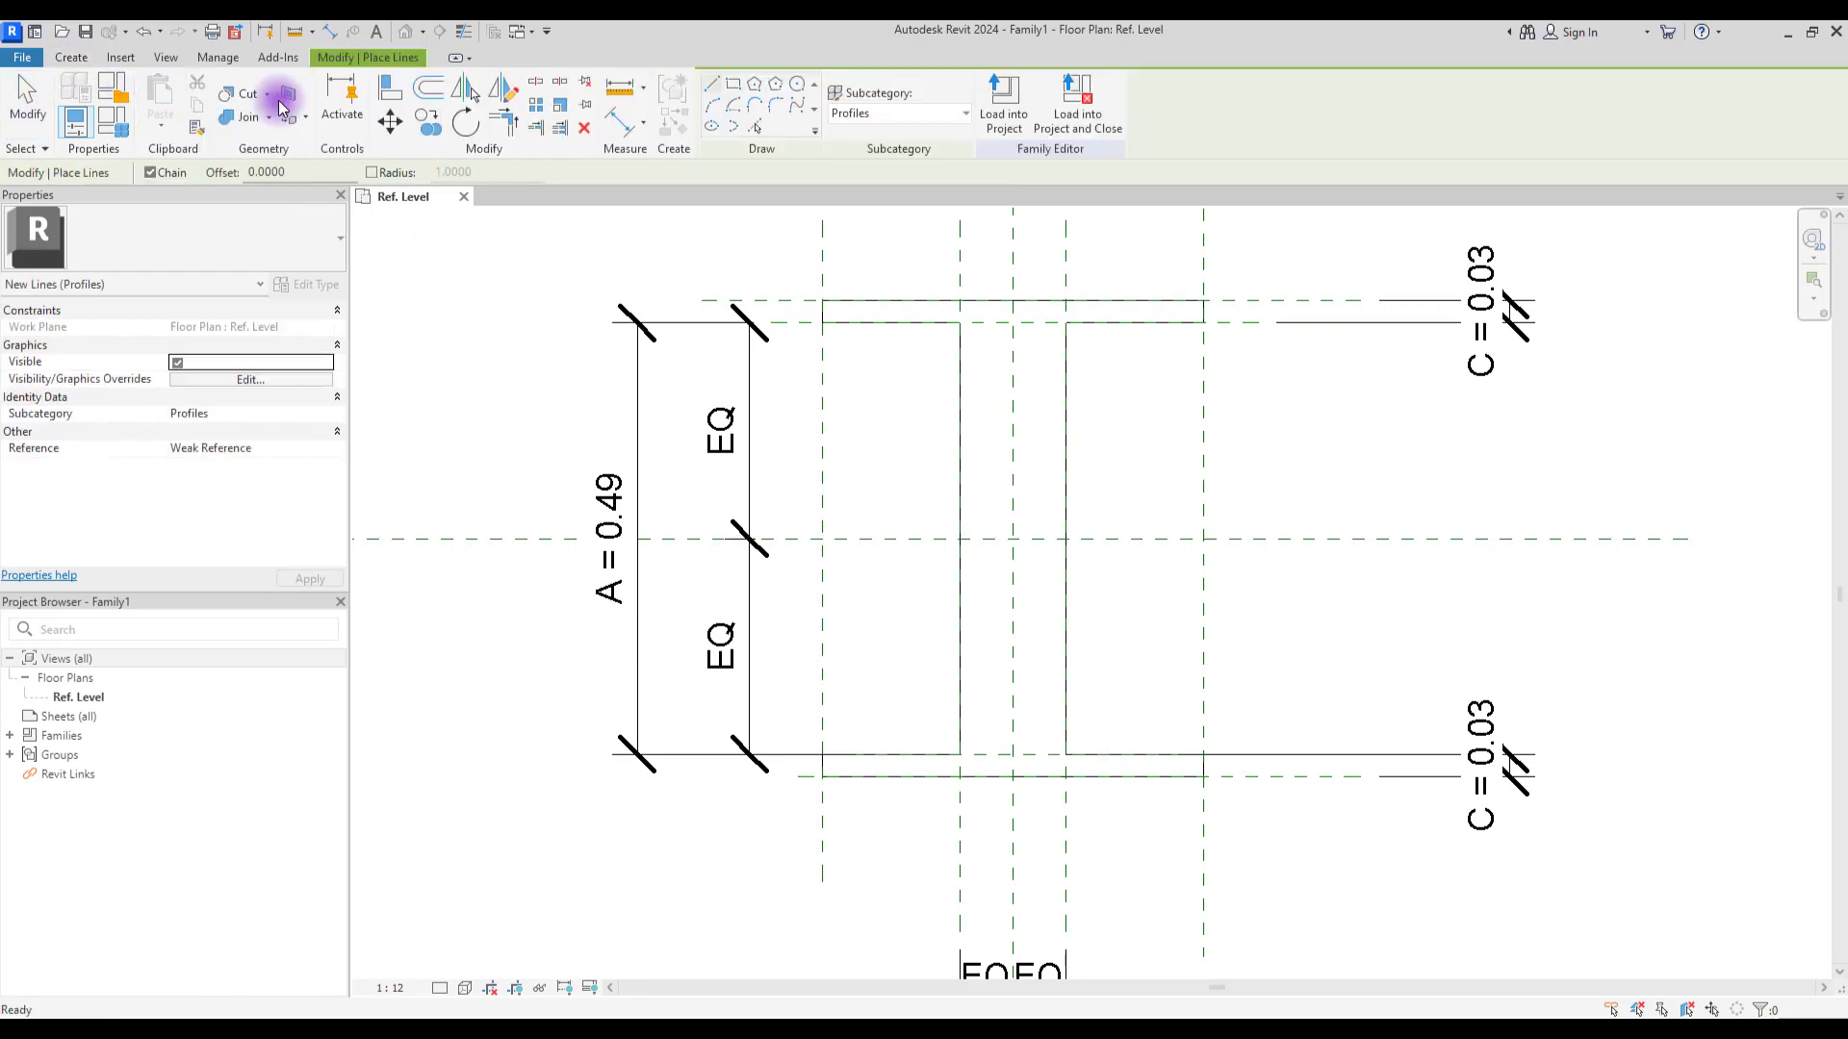
Step: Fillet the first inner corner and label its radius with a new Fillet parameter of 0.02
left_click(779, 113)
scroll(1015, 270, "up", 4)
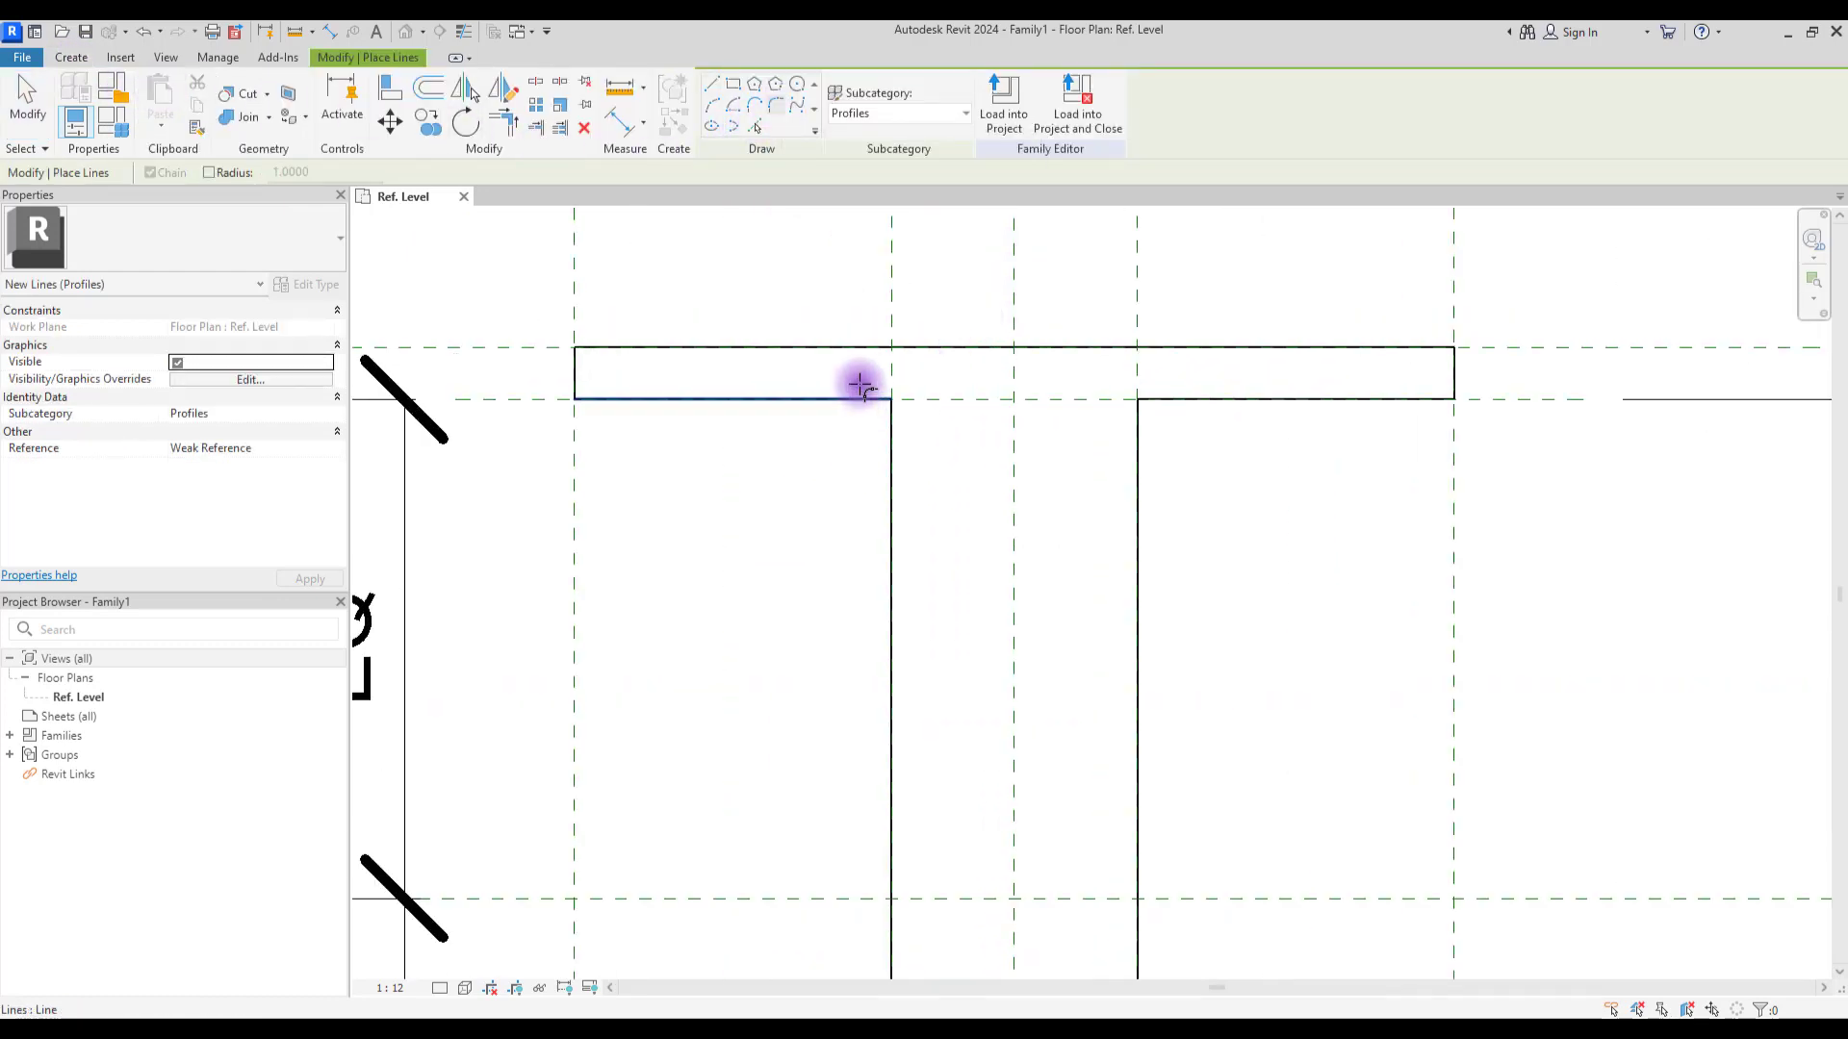
left_click(888, 440)
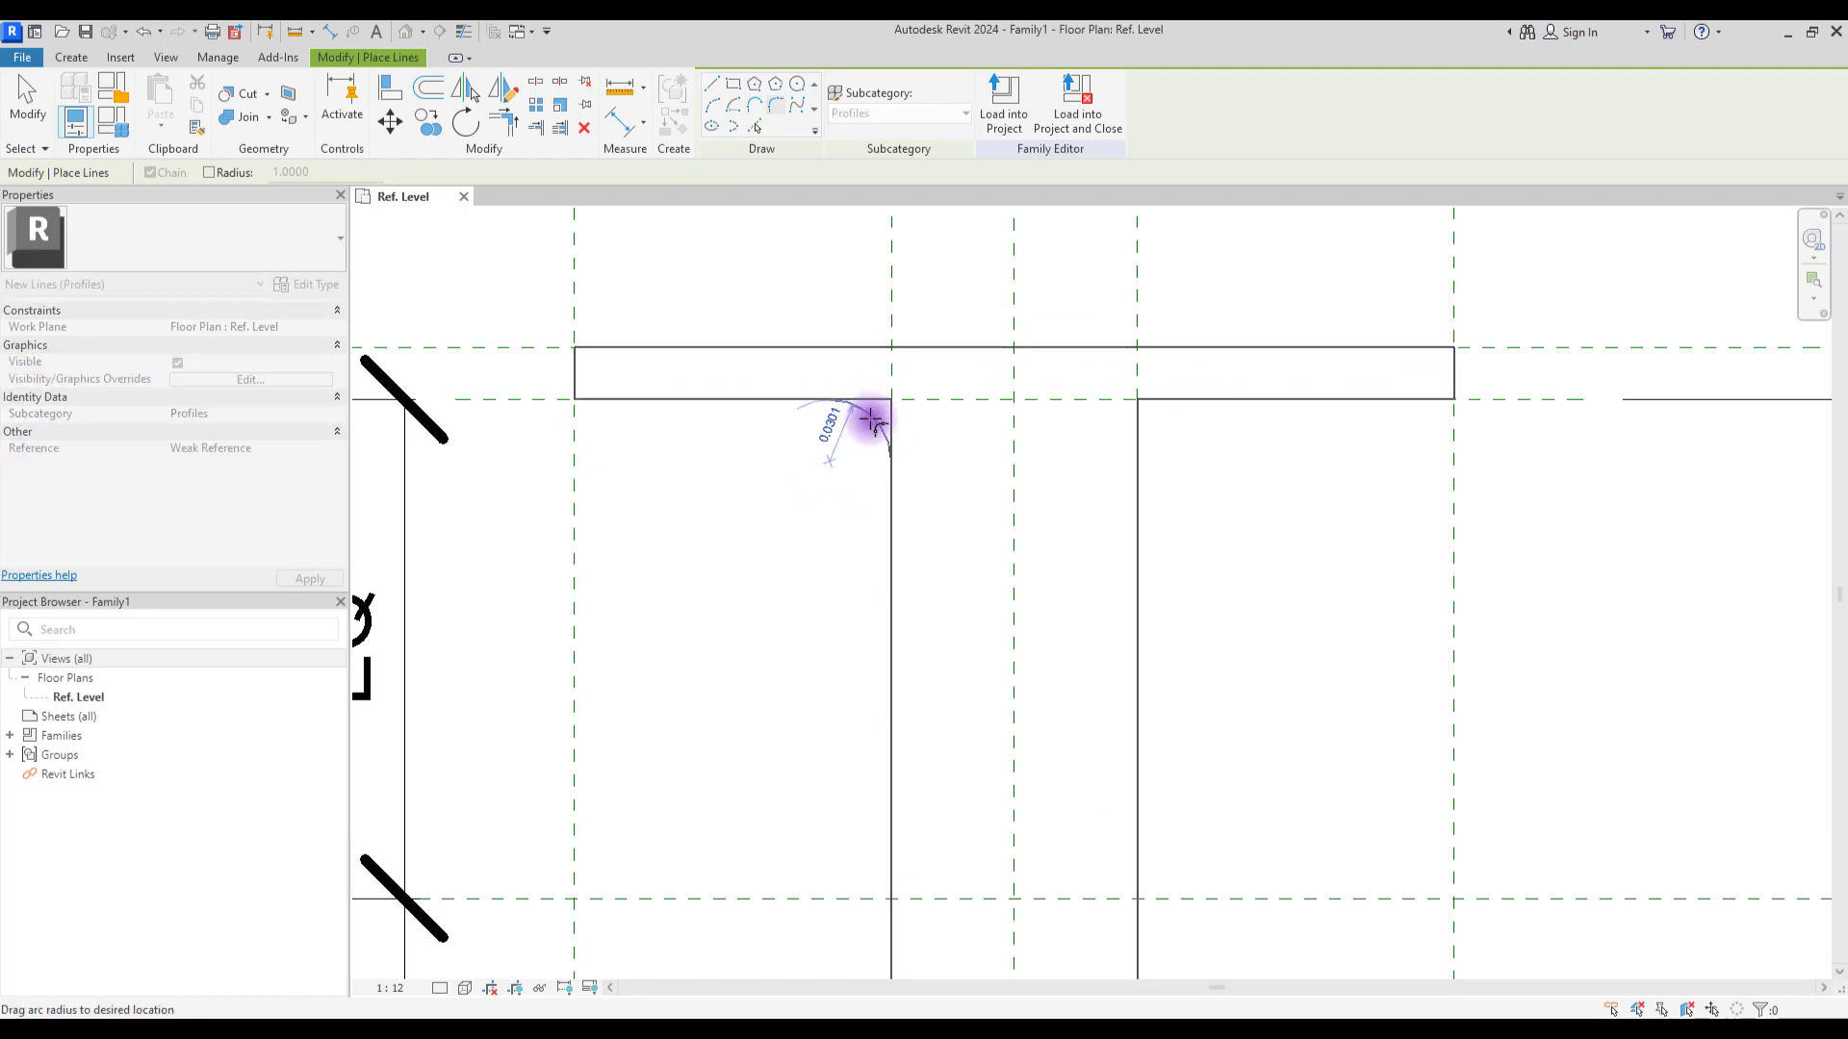
left_click(882, 414)
key("Escape")
key("Escape")
scroll(895, 434, "up", 3)
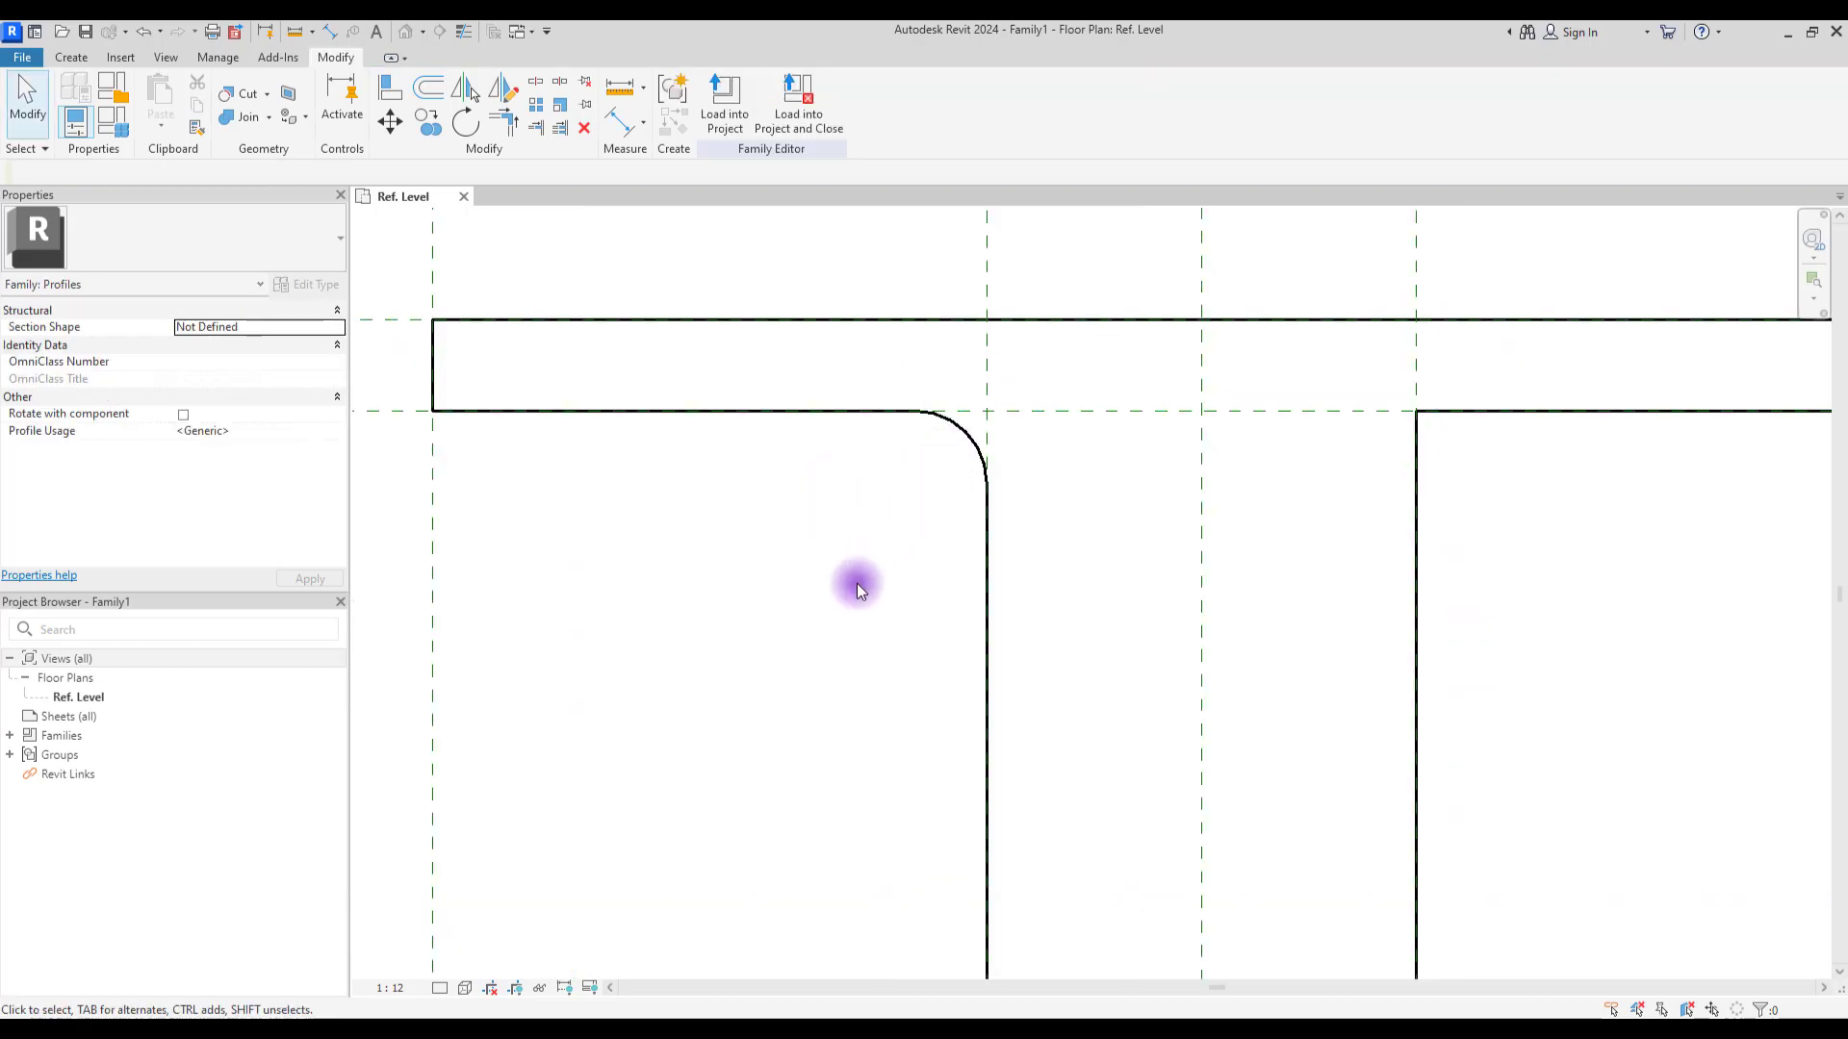
left_click(957, 482)
left_click(880, 543)
left_click(966, 443)
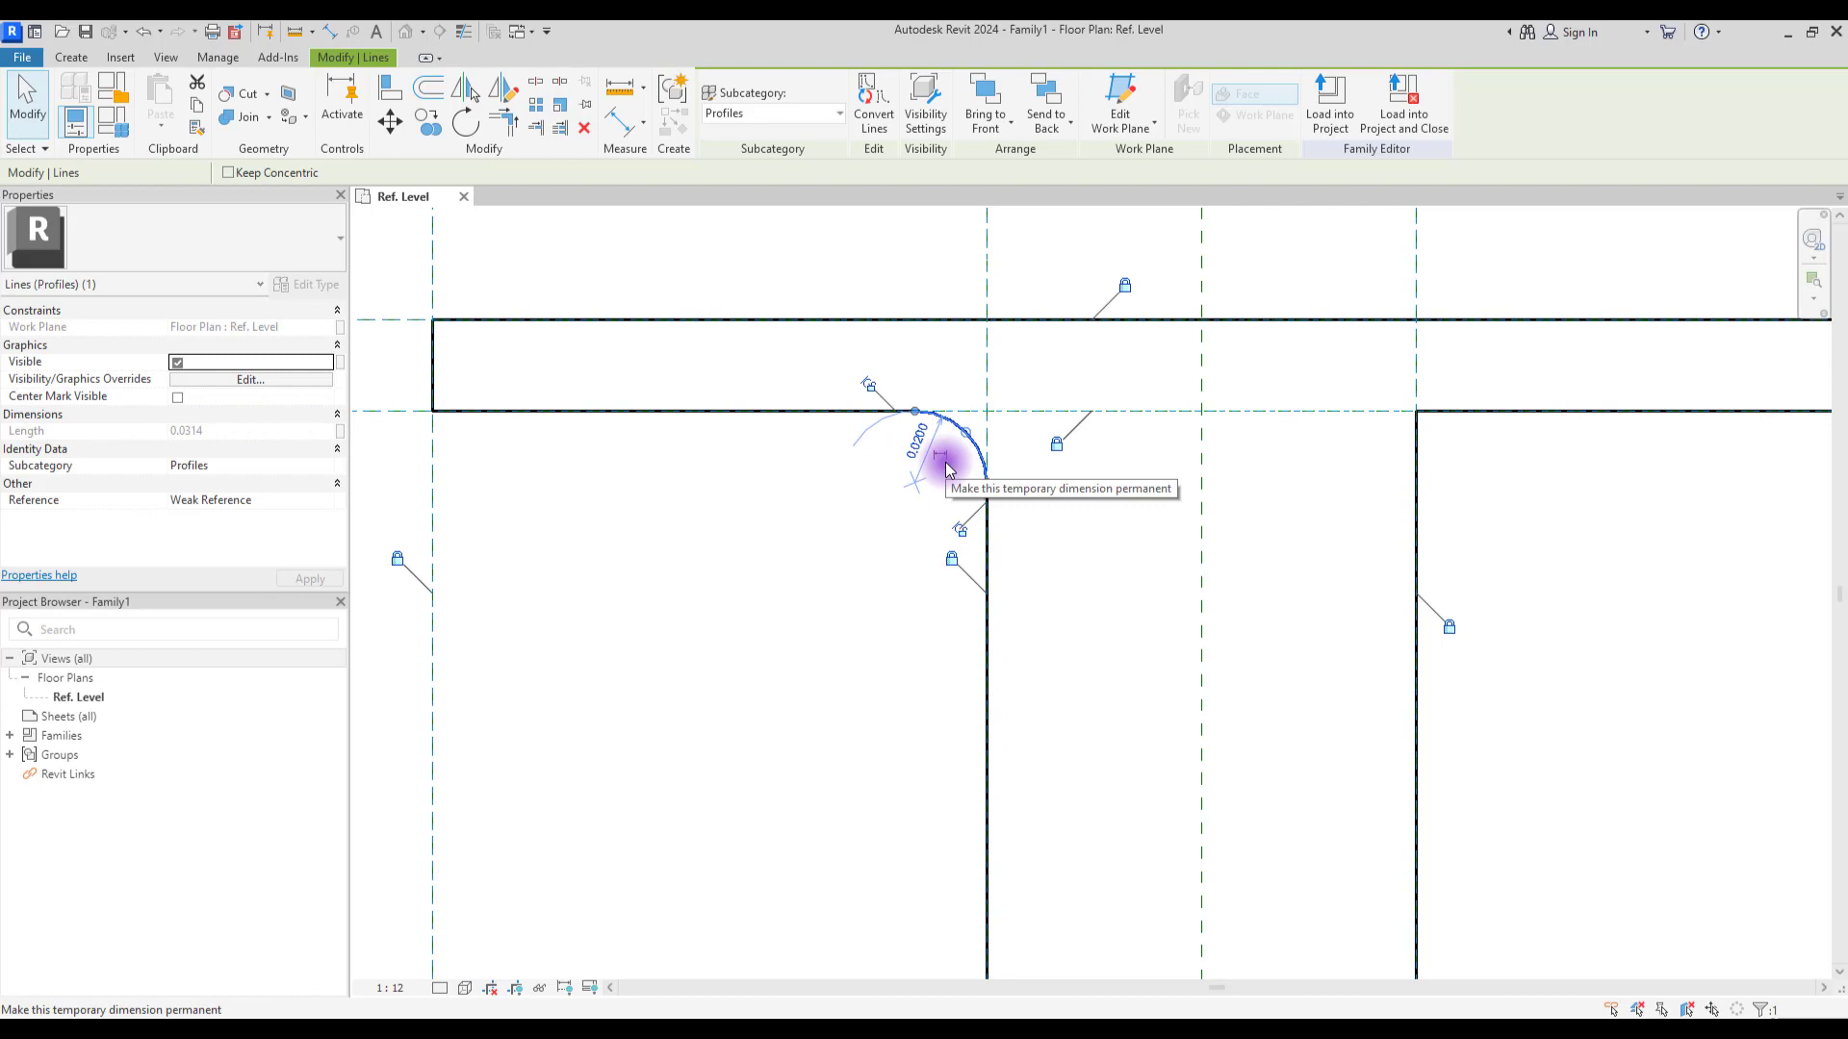
left_click(946, 467)
left_click(928, 511)
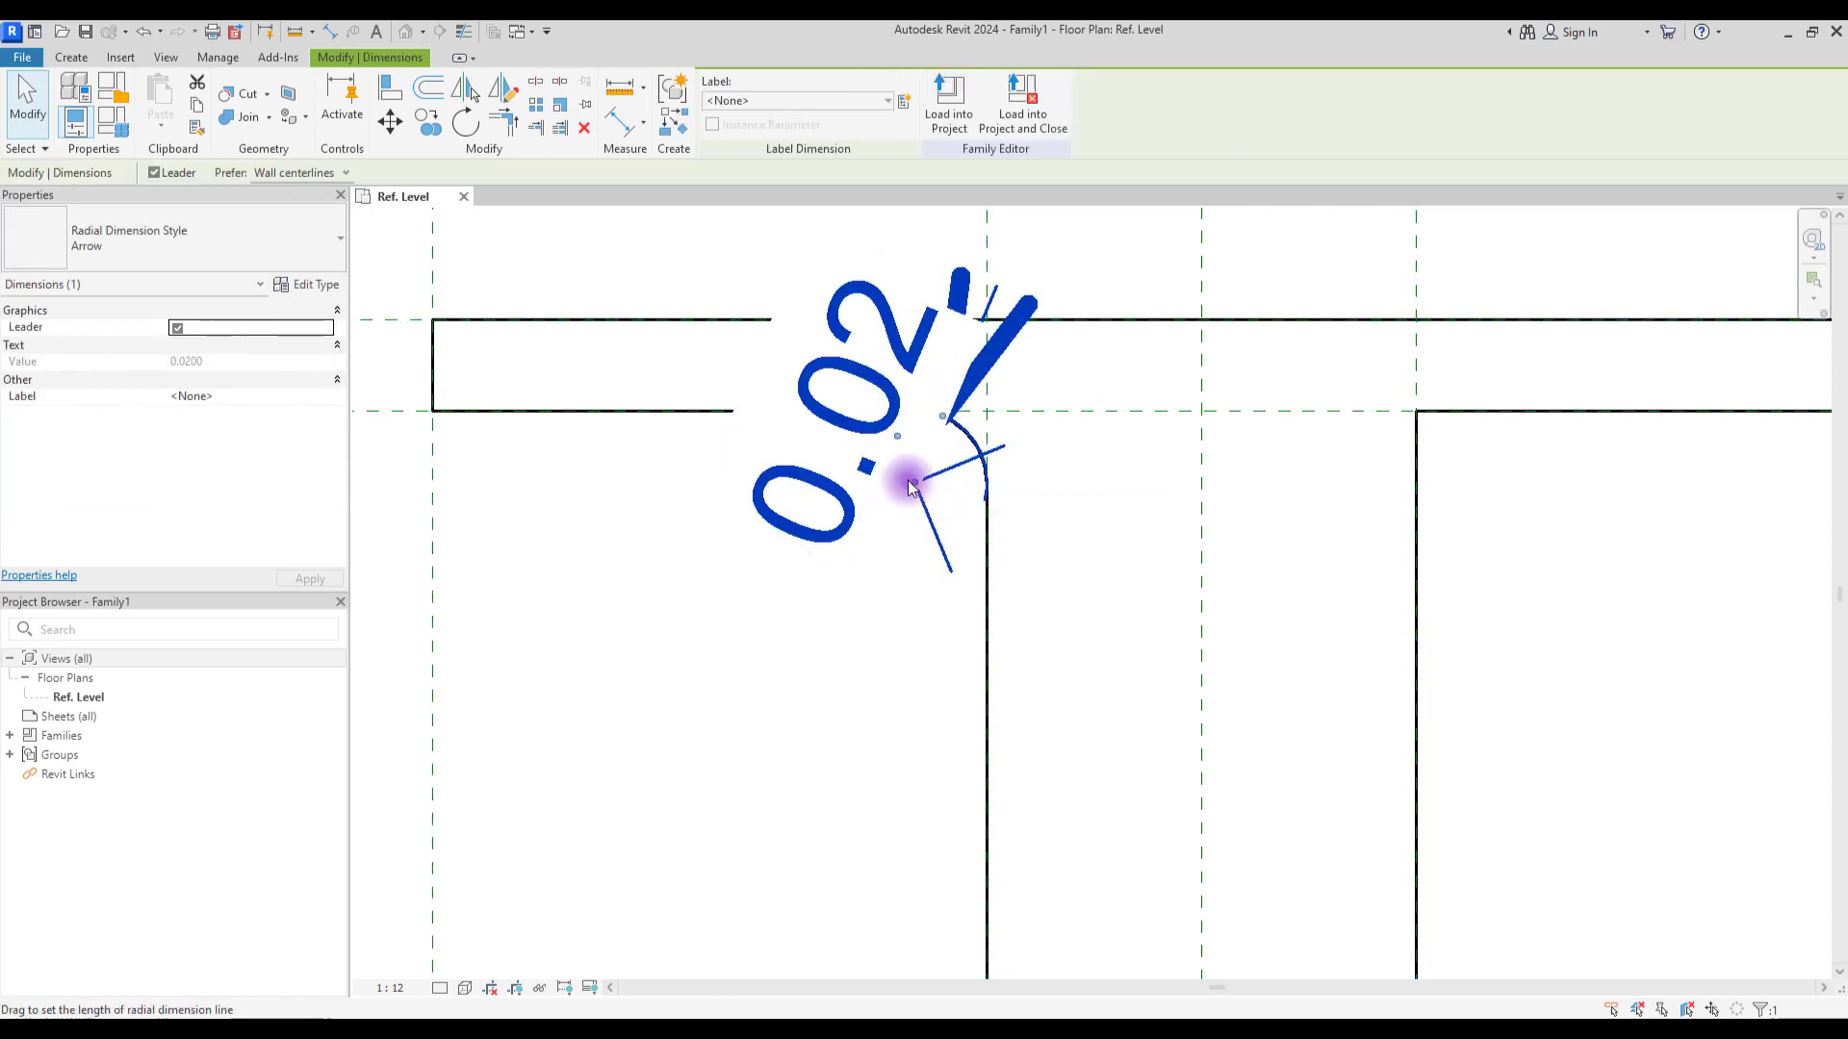
left_click(904, 100)
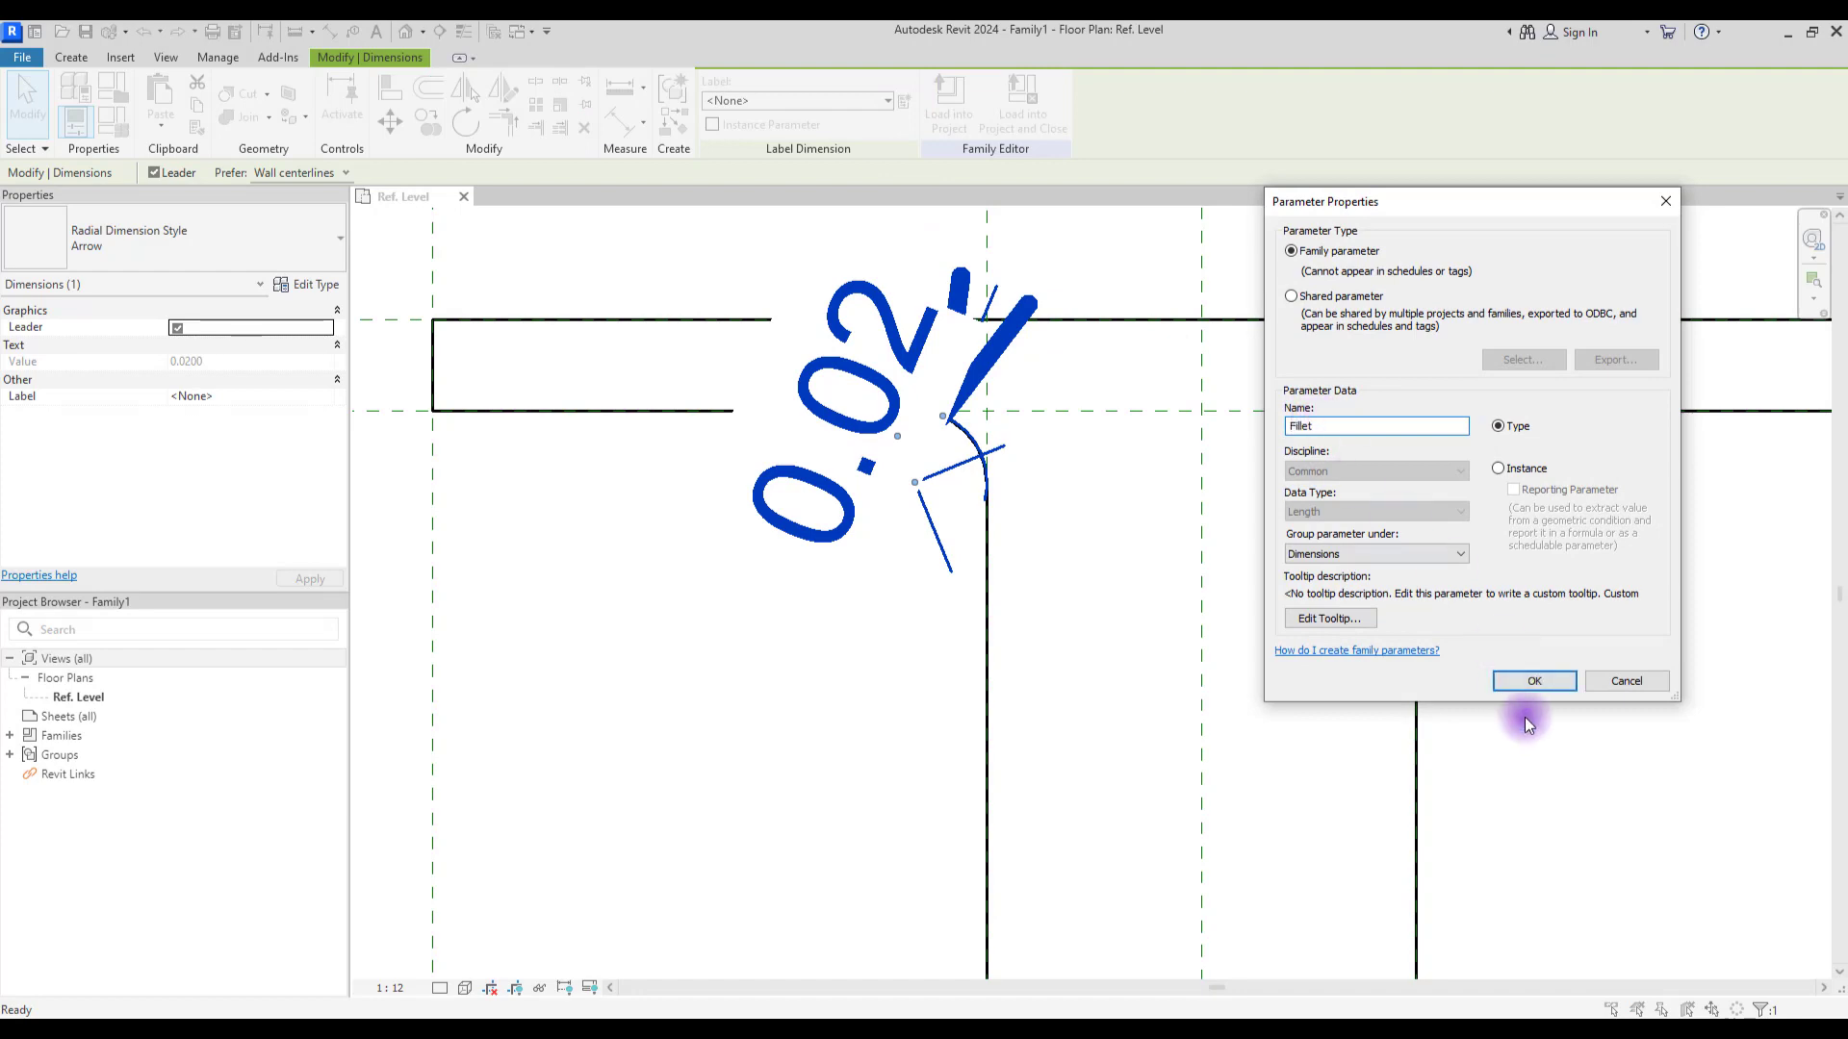
left_click(1533, 682)
scroll(999, 443, "down", 3)
Step: Add fillet arcs to the second and third inner corners, each radius tied to Fillet
left_click(1038, 406)
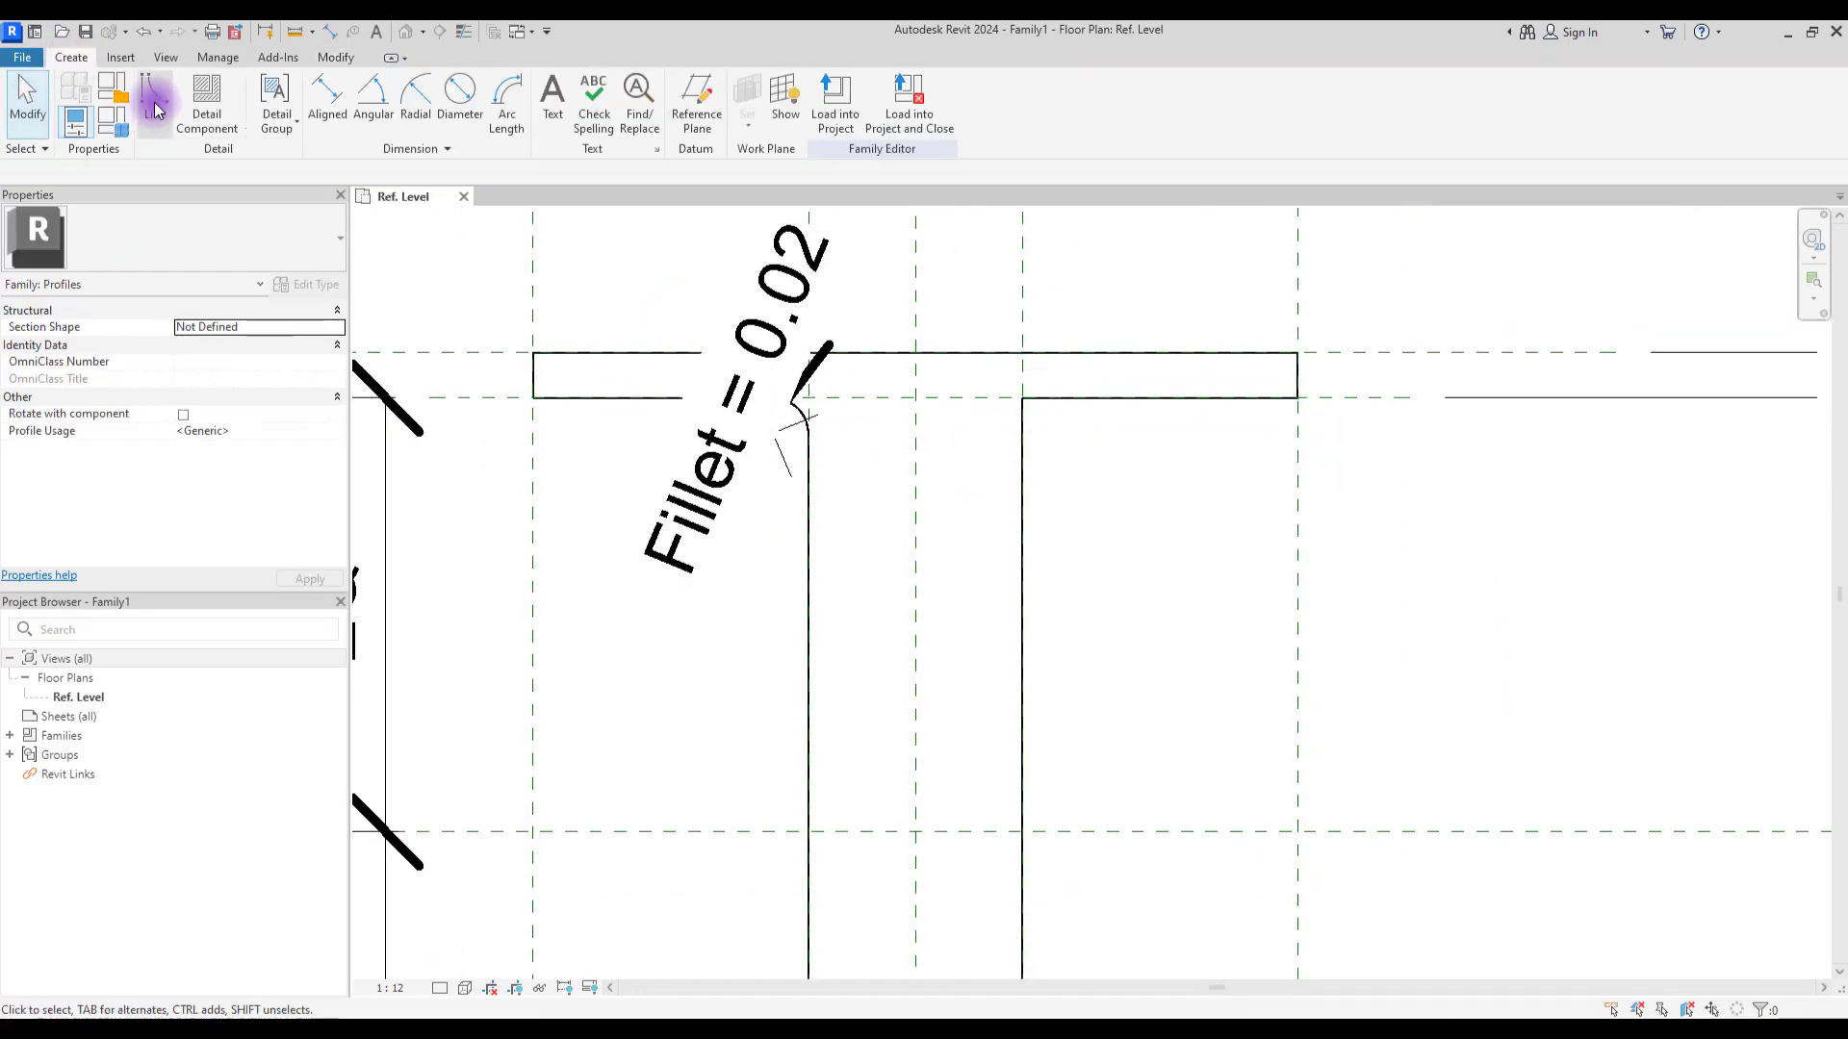
left_click(1018, 412)
left_click(1039, 412)
scroll(1024, 408, "up", 3)
left_click(1026, 412)
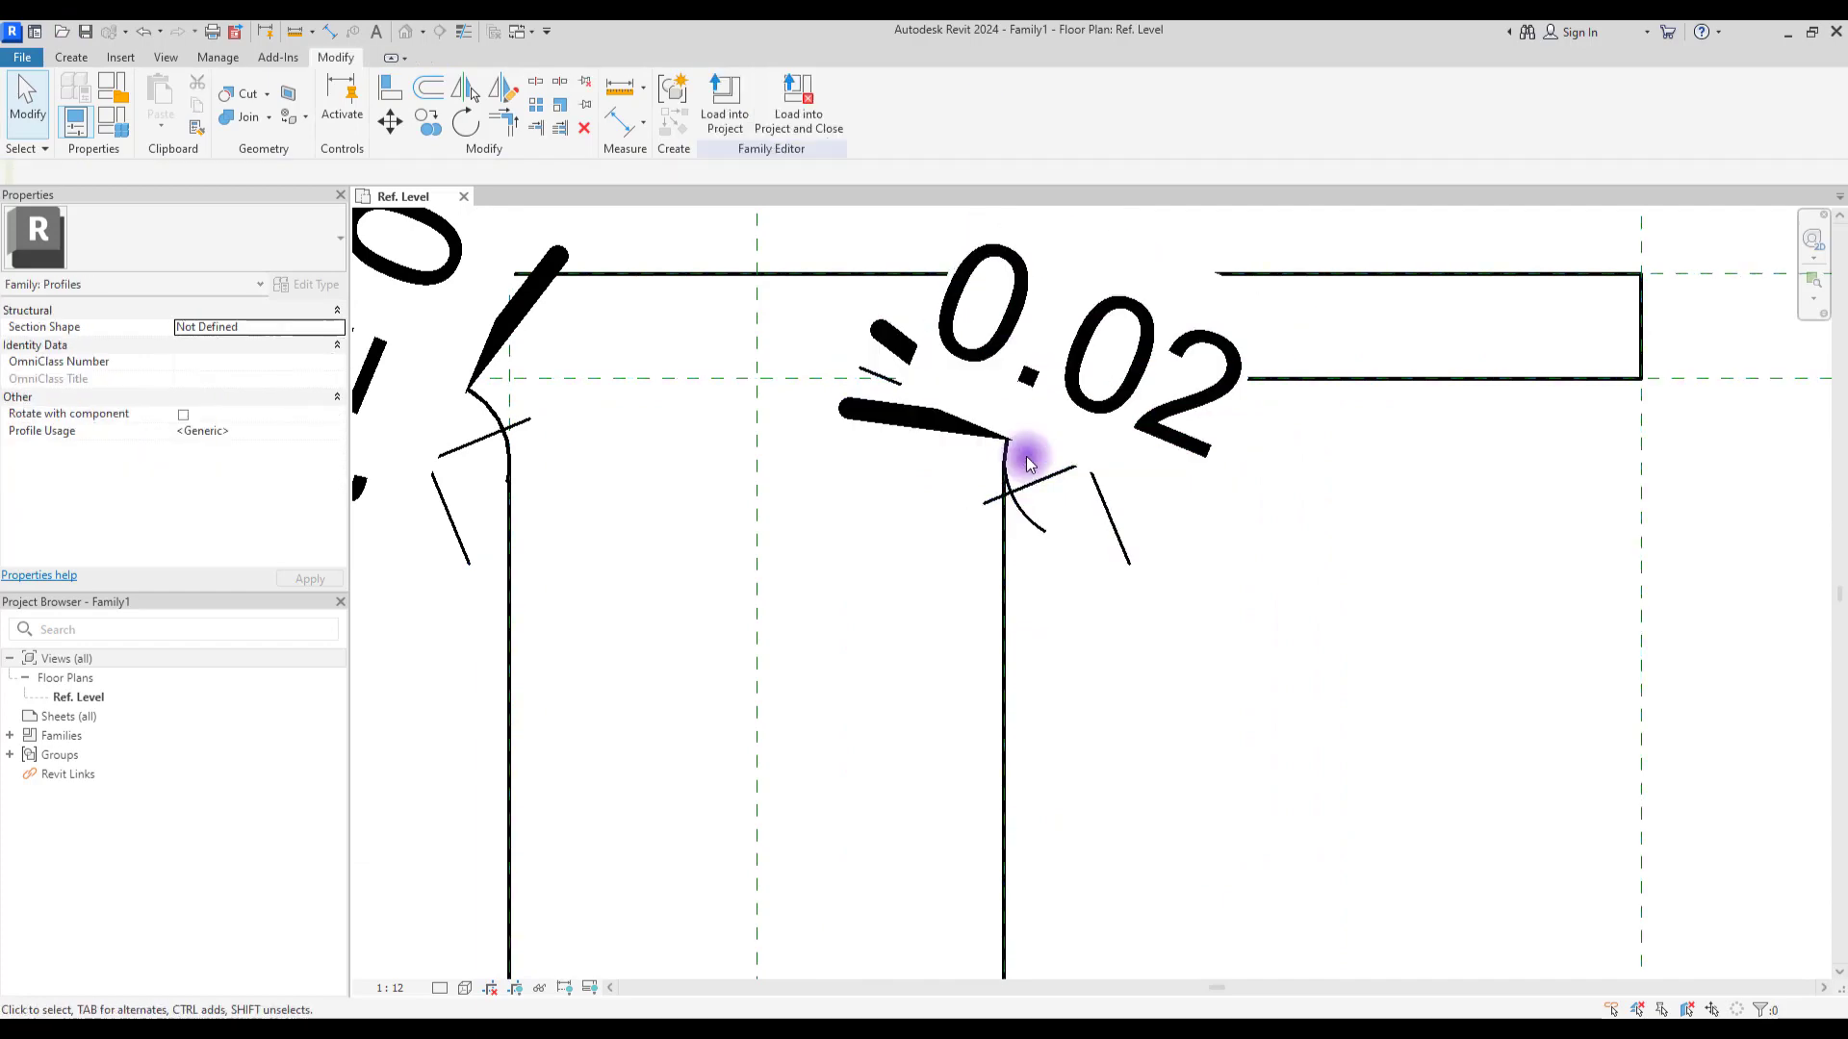
left_click(795, 135)
left_click(750, 243)
scroll(1060, 610, "down", 2)
middle_click_drag(1060, 610, 821, 576)
left_click(71, 57)
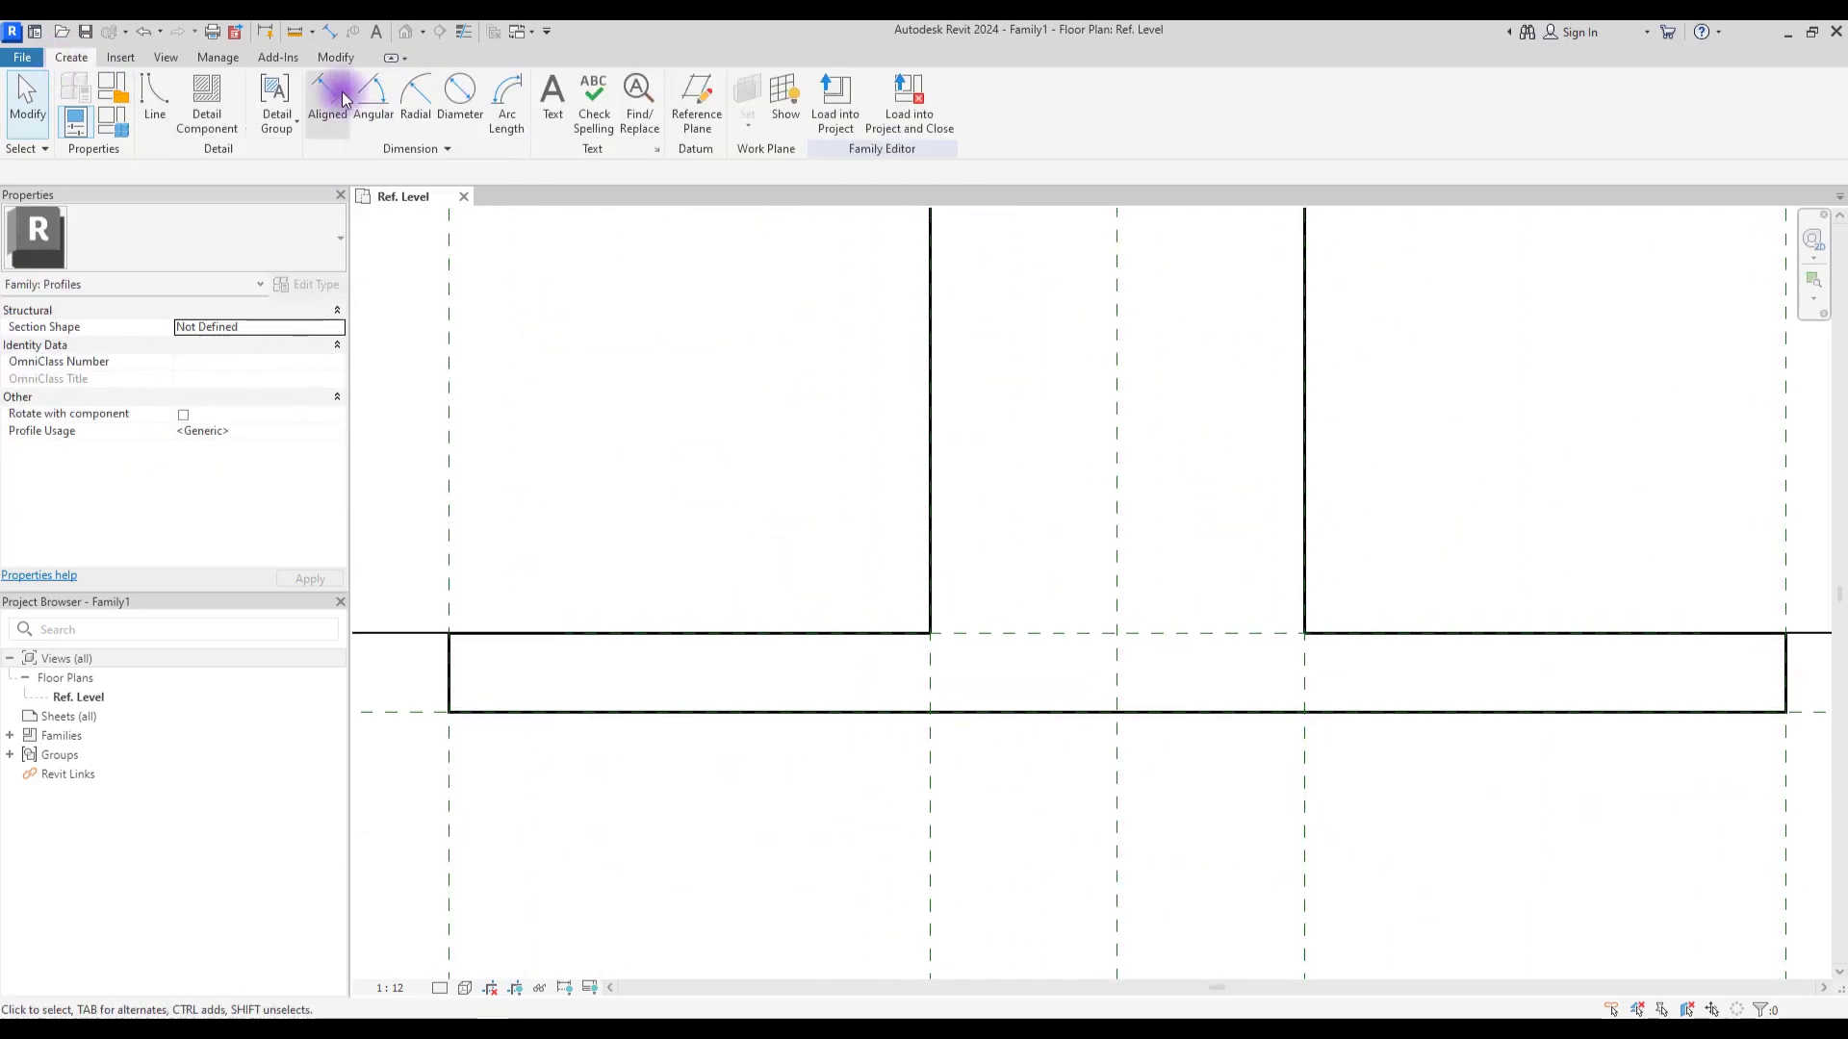
left_click(165, 106)
left_click(755, 126)
left_click(930, 587)
left_click(886, 628)
left_click(903, 616)
key("Escape")
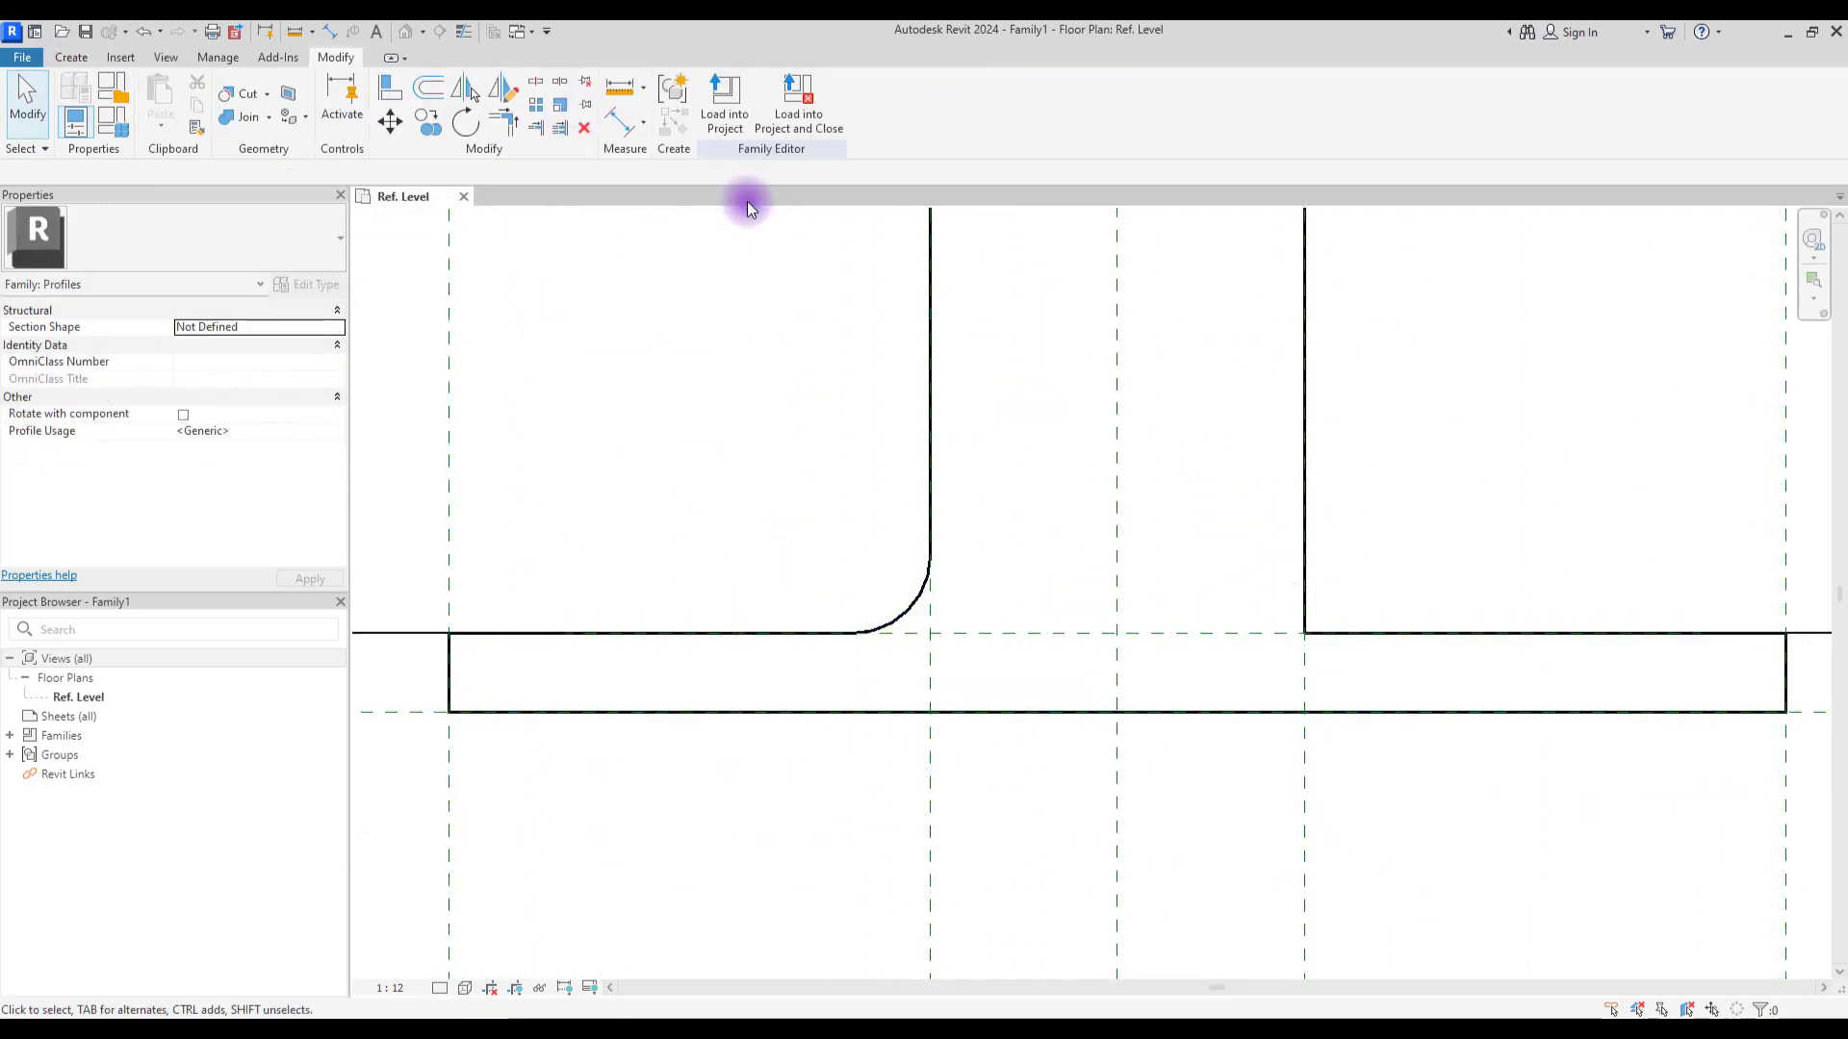
left_click(852, 593)
left_click(887, 100)
left_click(770, 134)
Step: Fillet the last inner corner with its radius tied to Fillet, then save with Ctrl+S
left_click(71, 56)
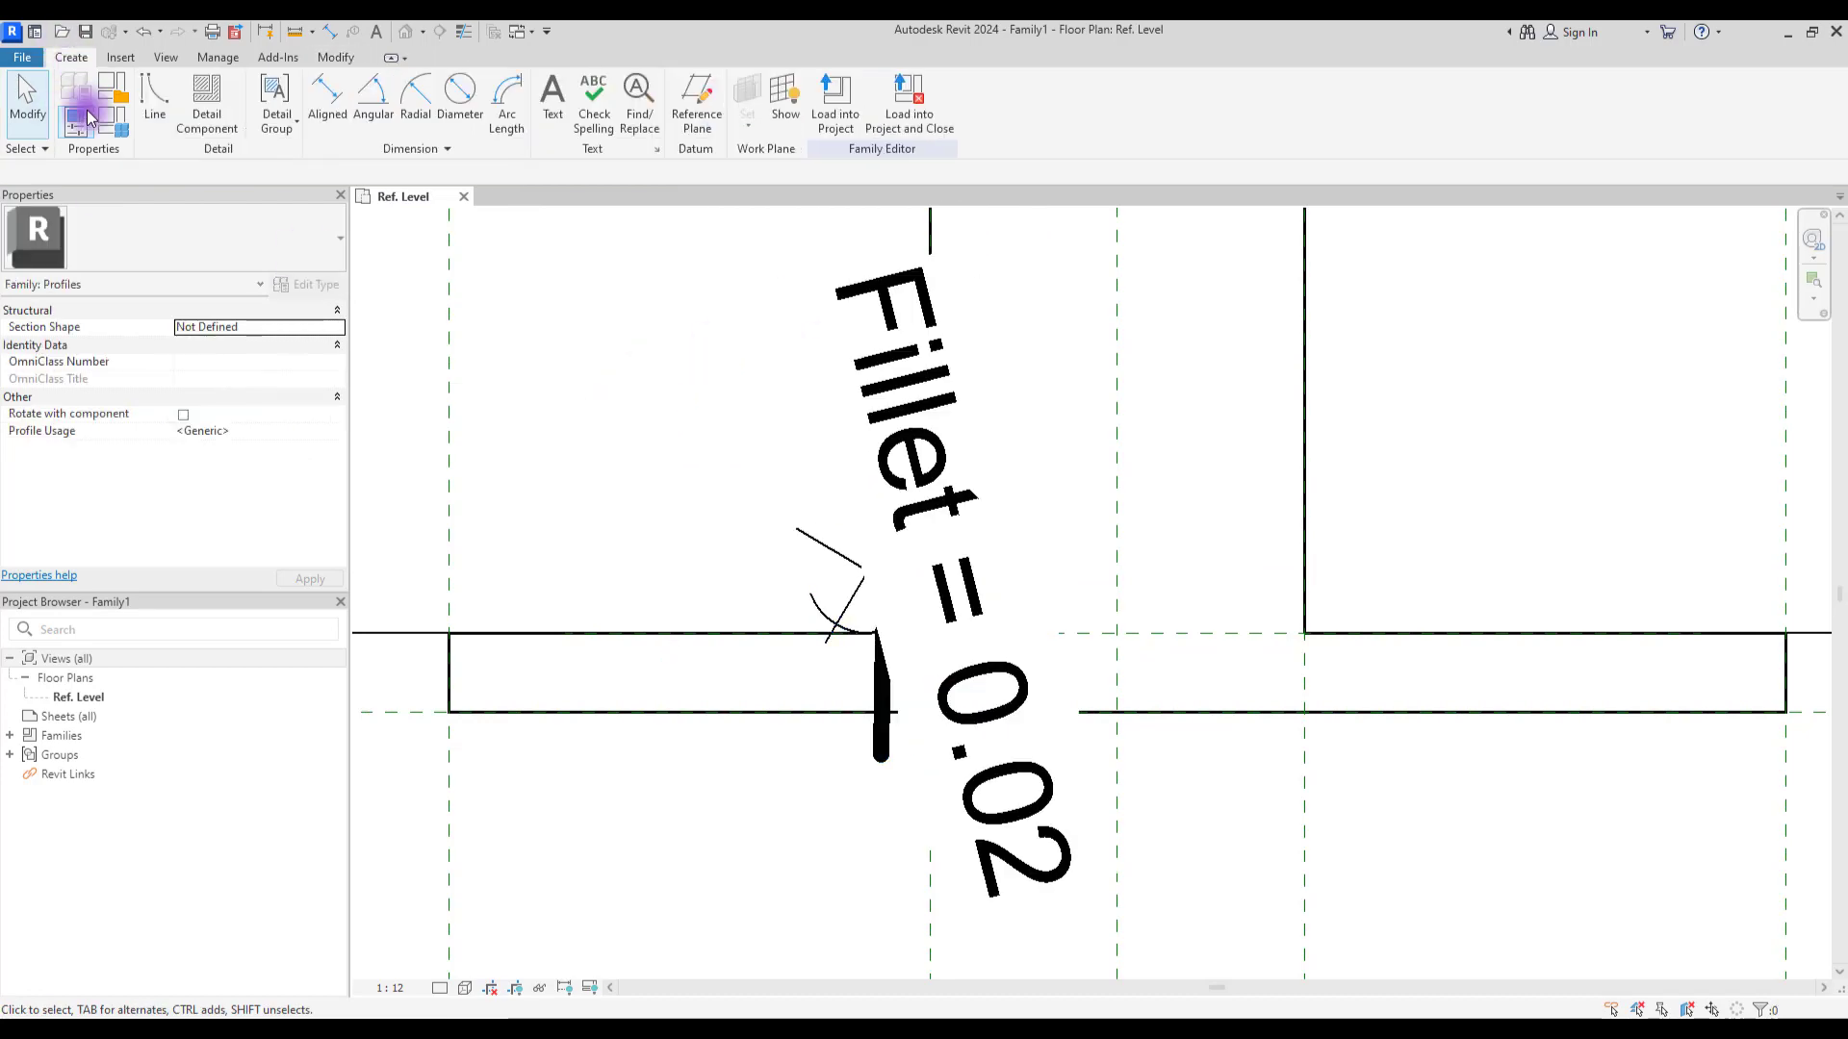
left_click(166, 106)
left_click(71, 56)
left_click(166, 106)
left_click(1281, 515)
left_click(1353, 633)
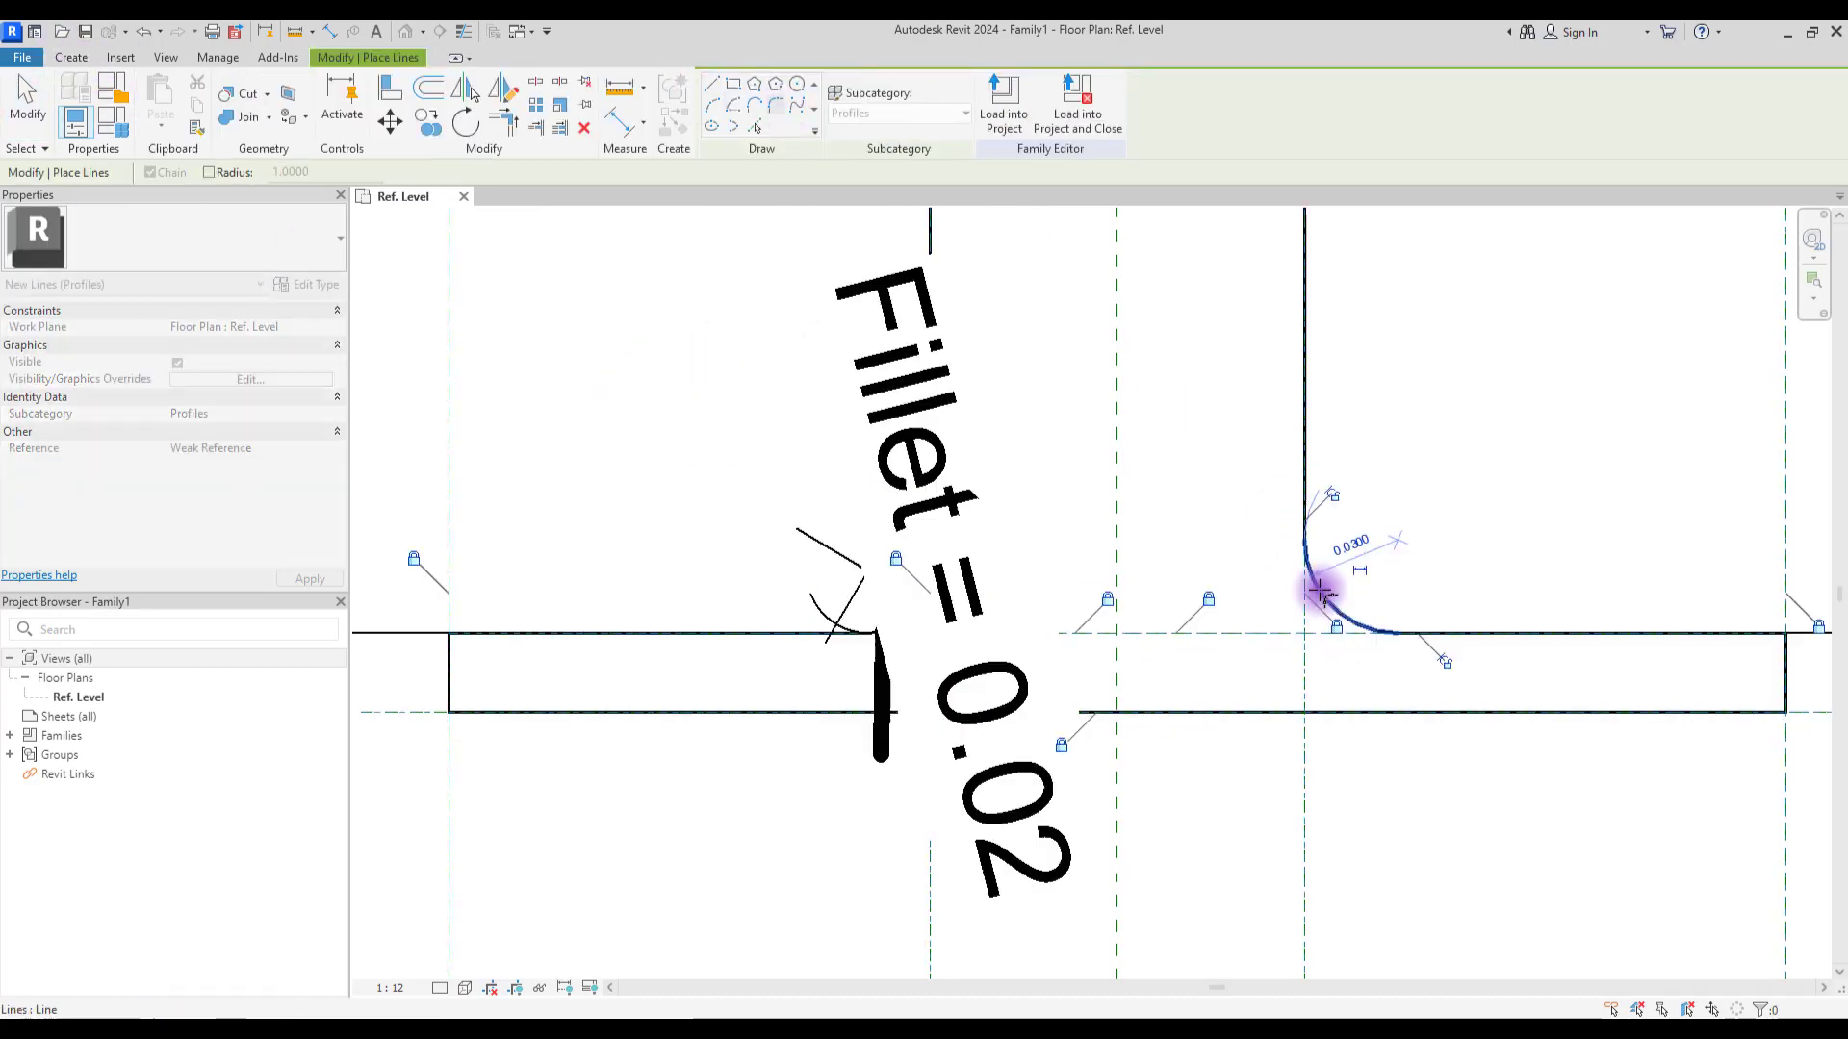
left_click(1333, 578)
left_click(742, 91)
left_click(734, 235)
key("Escape")
scroll(1008, 366, "down", 3)
scroll(1008, 365, "down", 2)
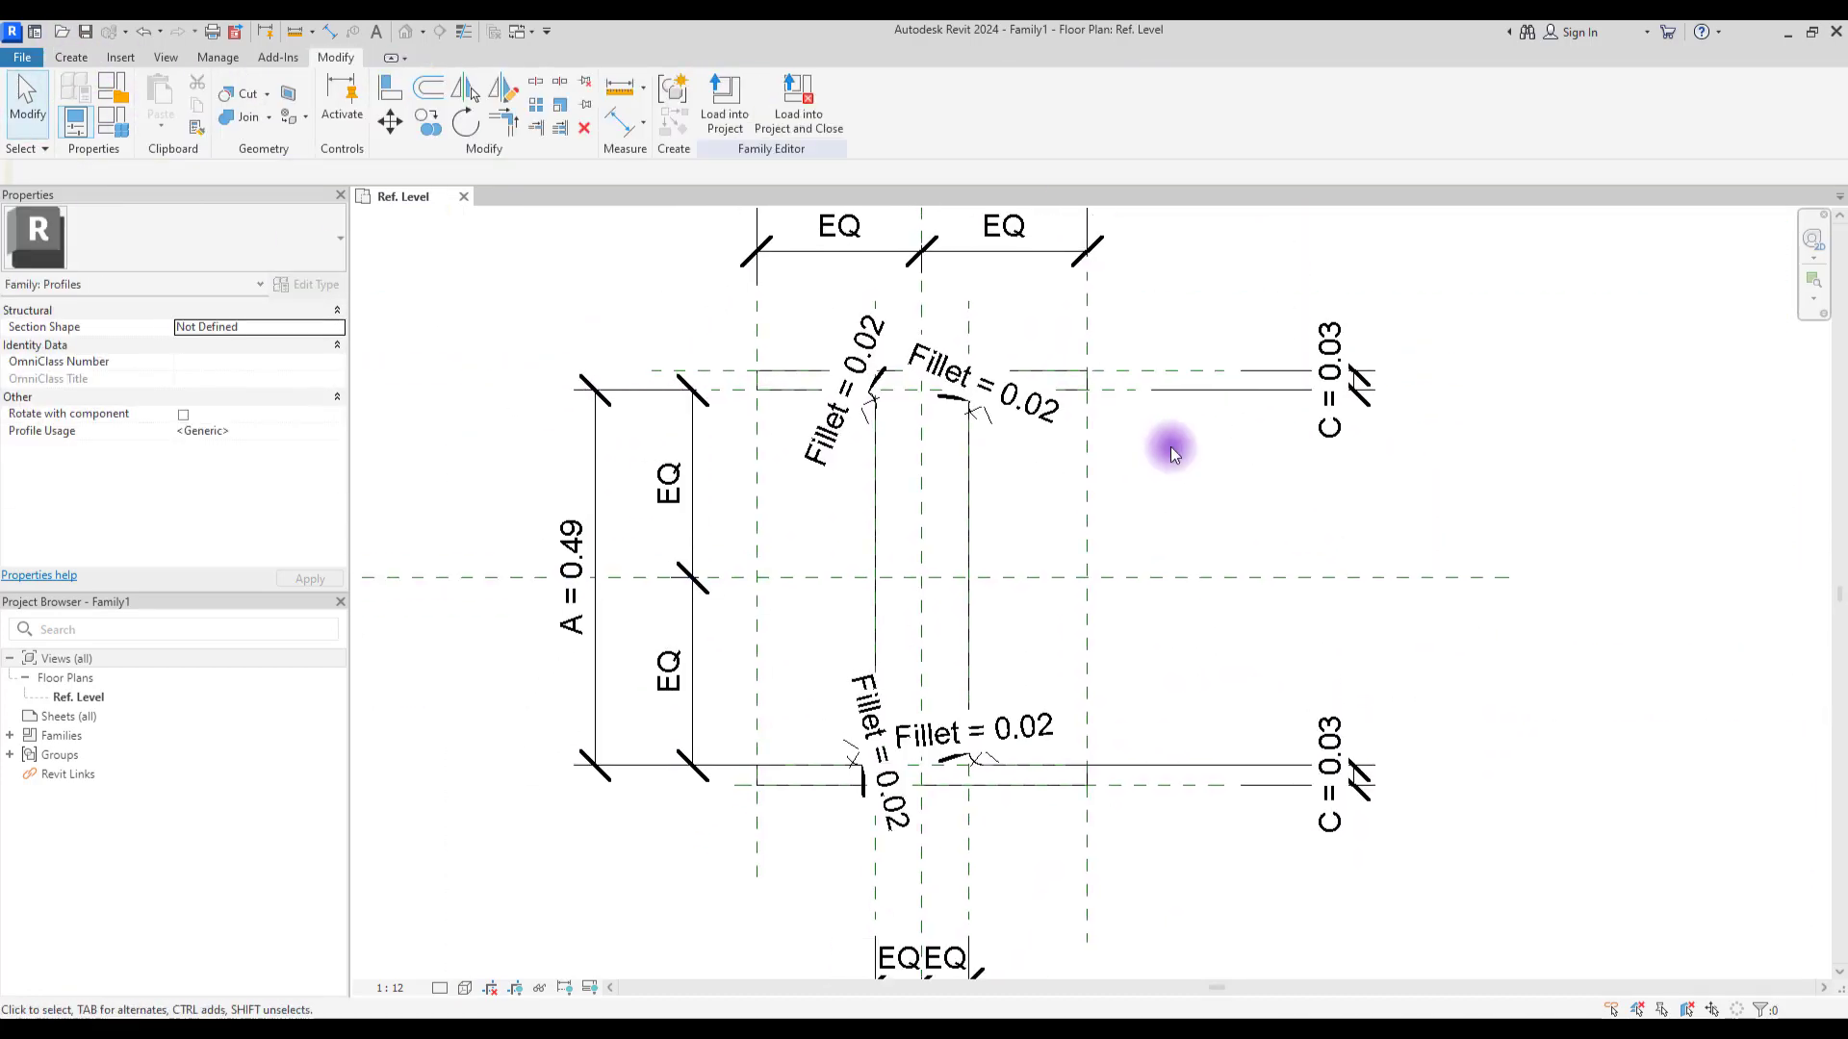
scroll(1171, 445, "up", 2)
key("ctrl+s")
Step: Save the family as I Profile.rfa and load it into Project1
double_click(747, 619)
type("I Profile")
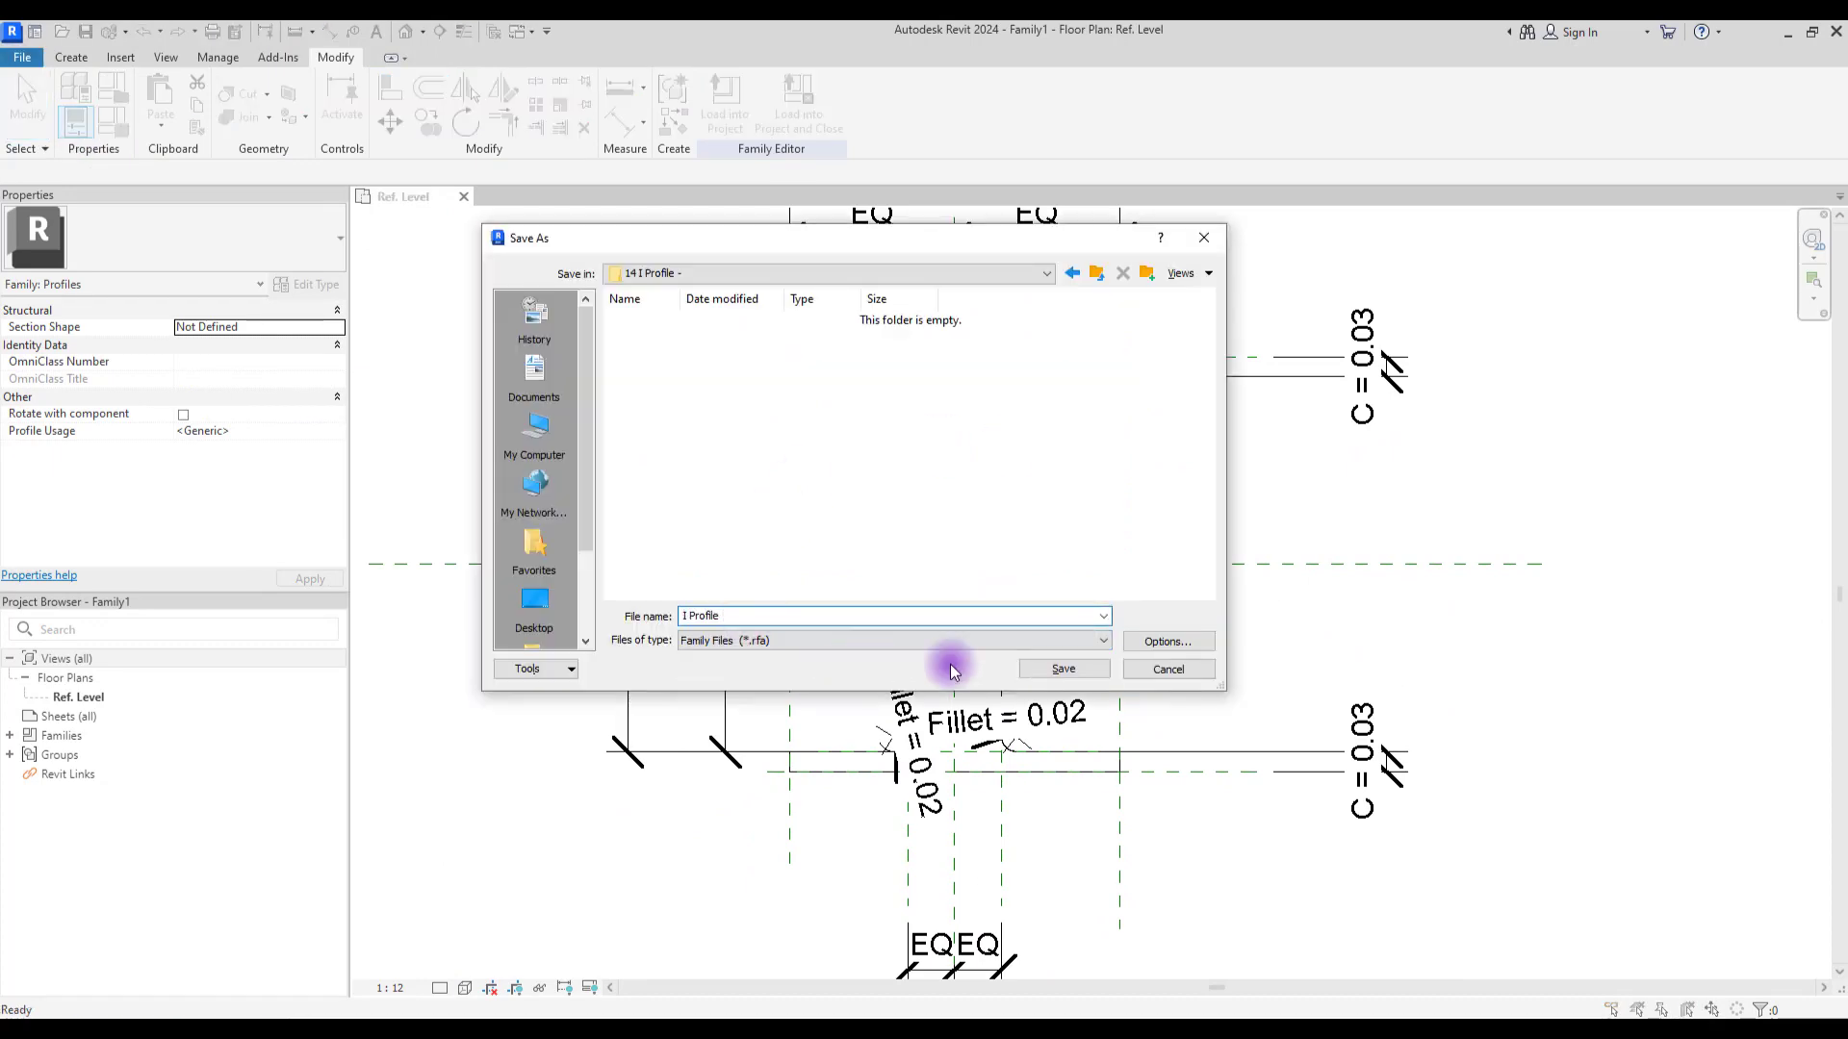
left_click(1167, 641)
left_click(859, 598)
left_click(1040, 668)
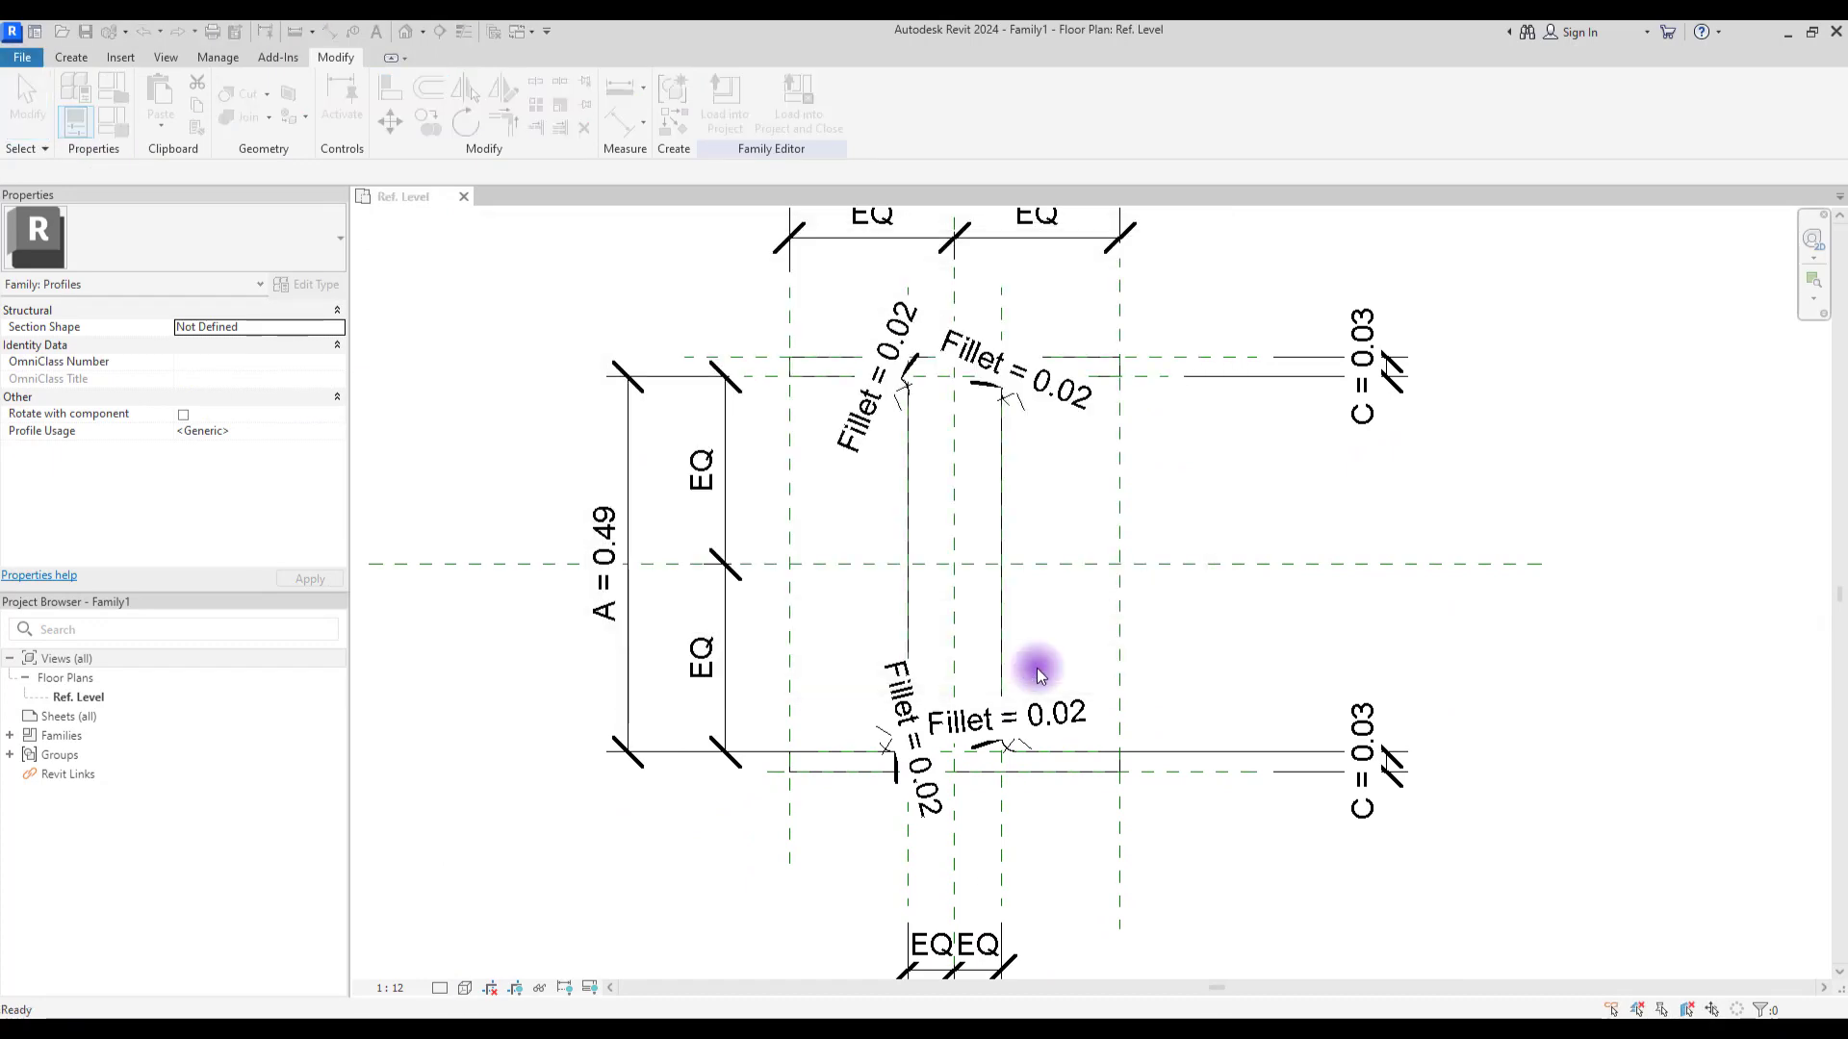
left_click(700, 108)
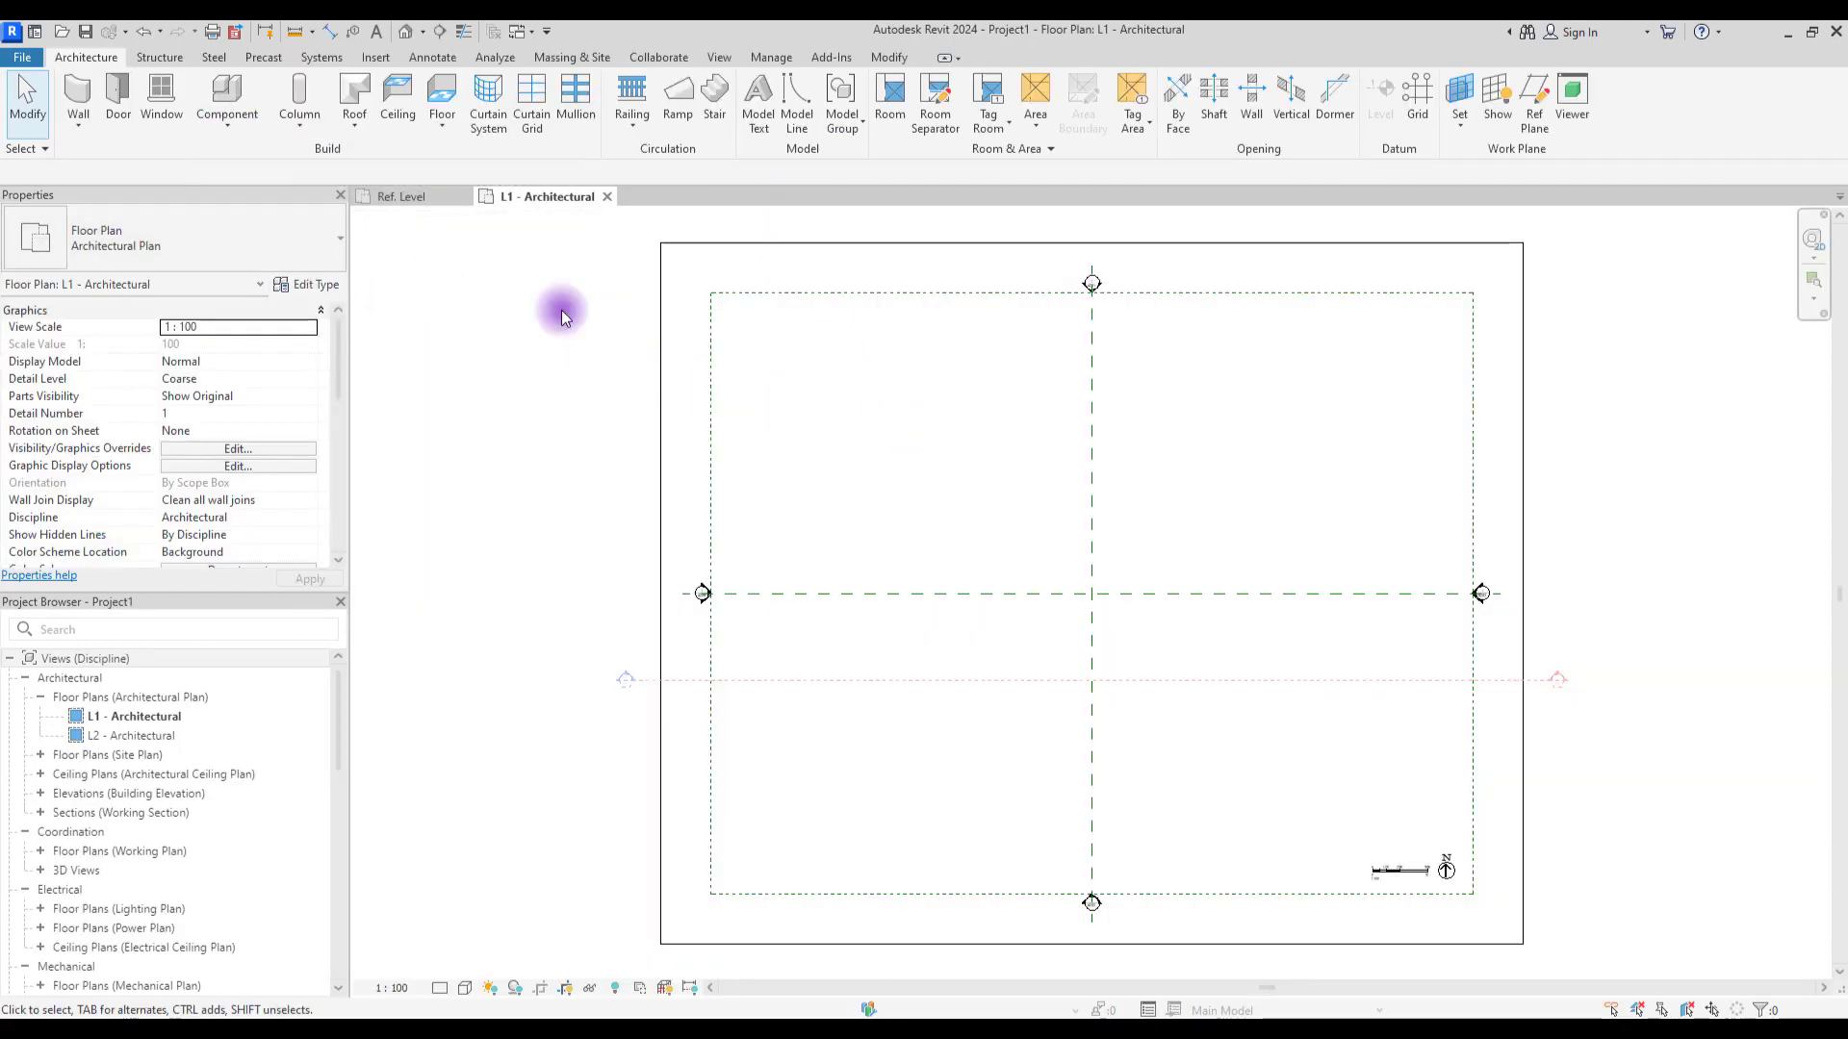
Step: Create an in-place model in the Generic Models category, accepting the default name
left_click(228, 120)
left_click(255, 201)
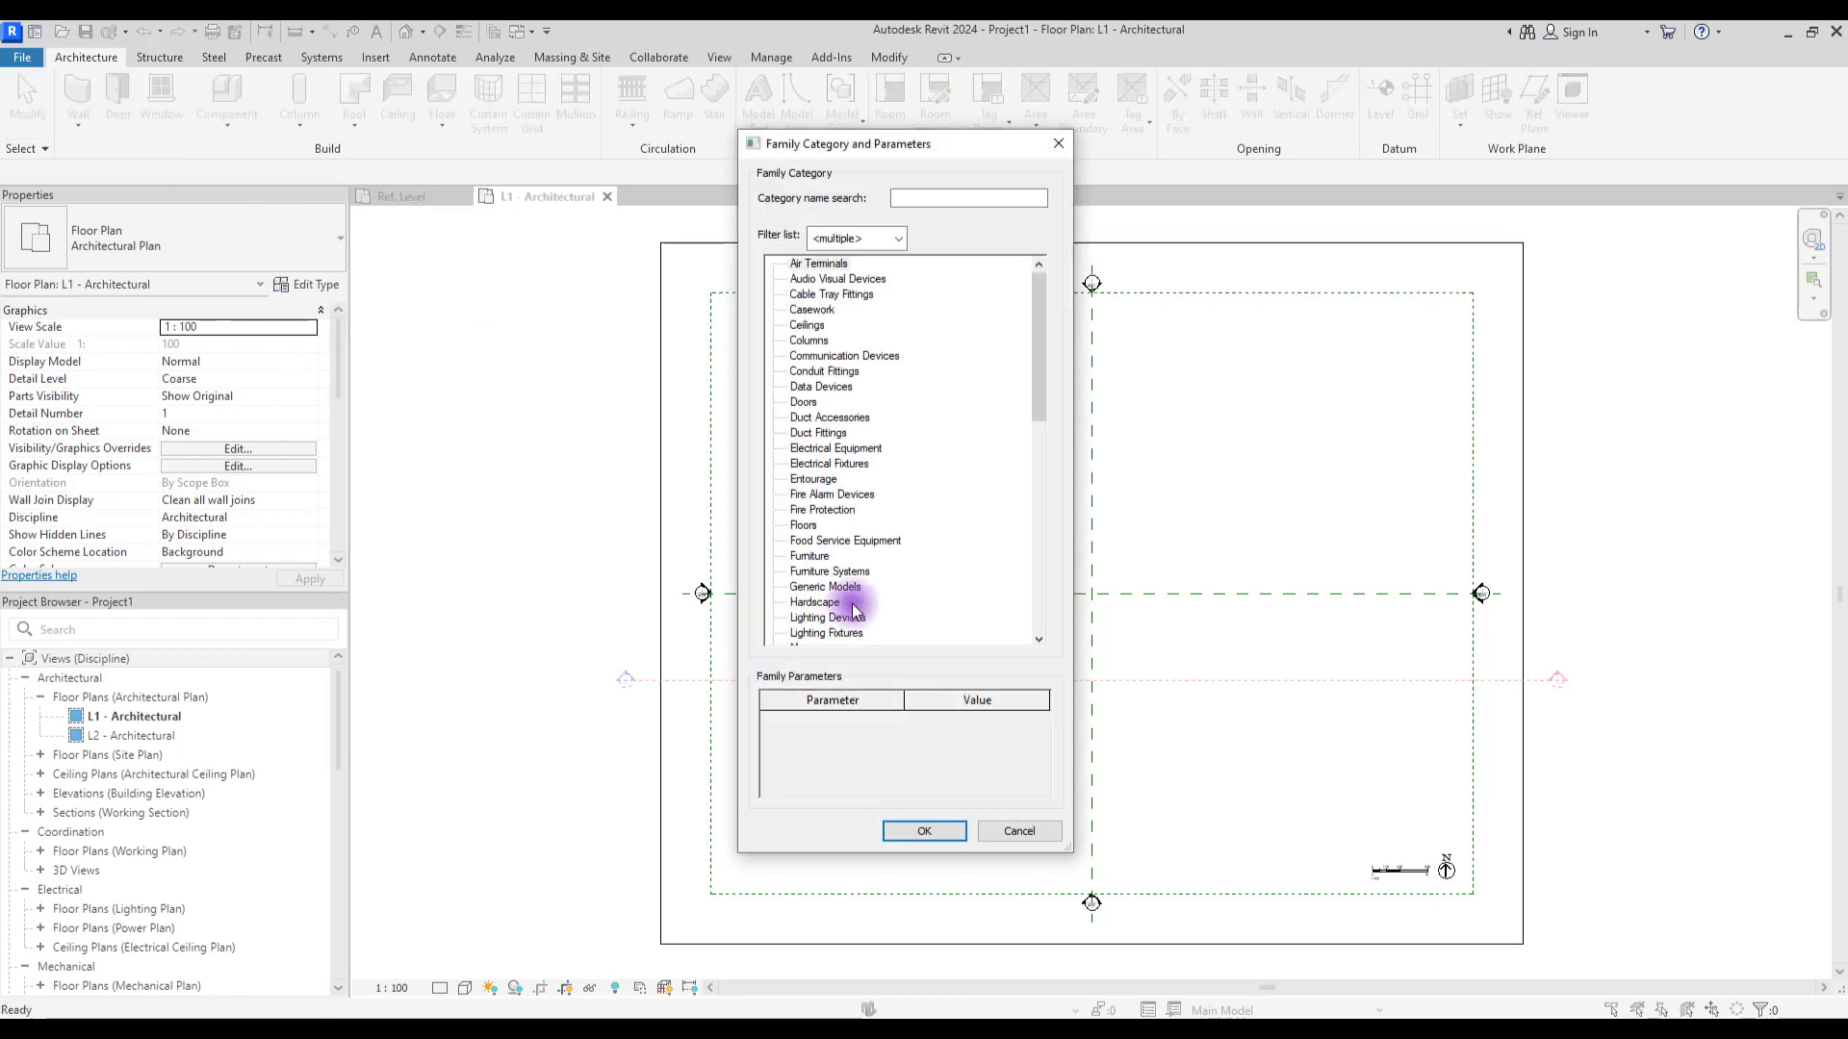
left_click(921, 830)
left_click(937, 575)
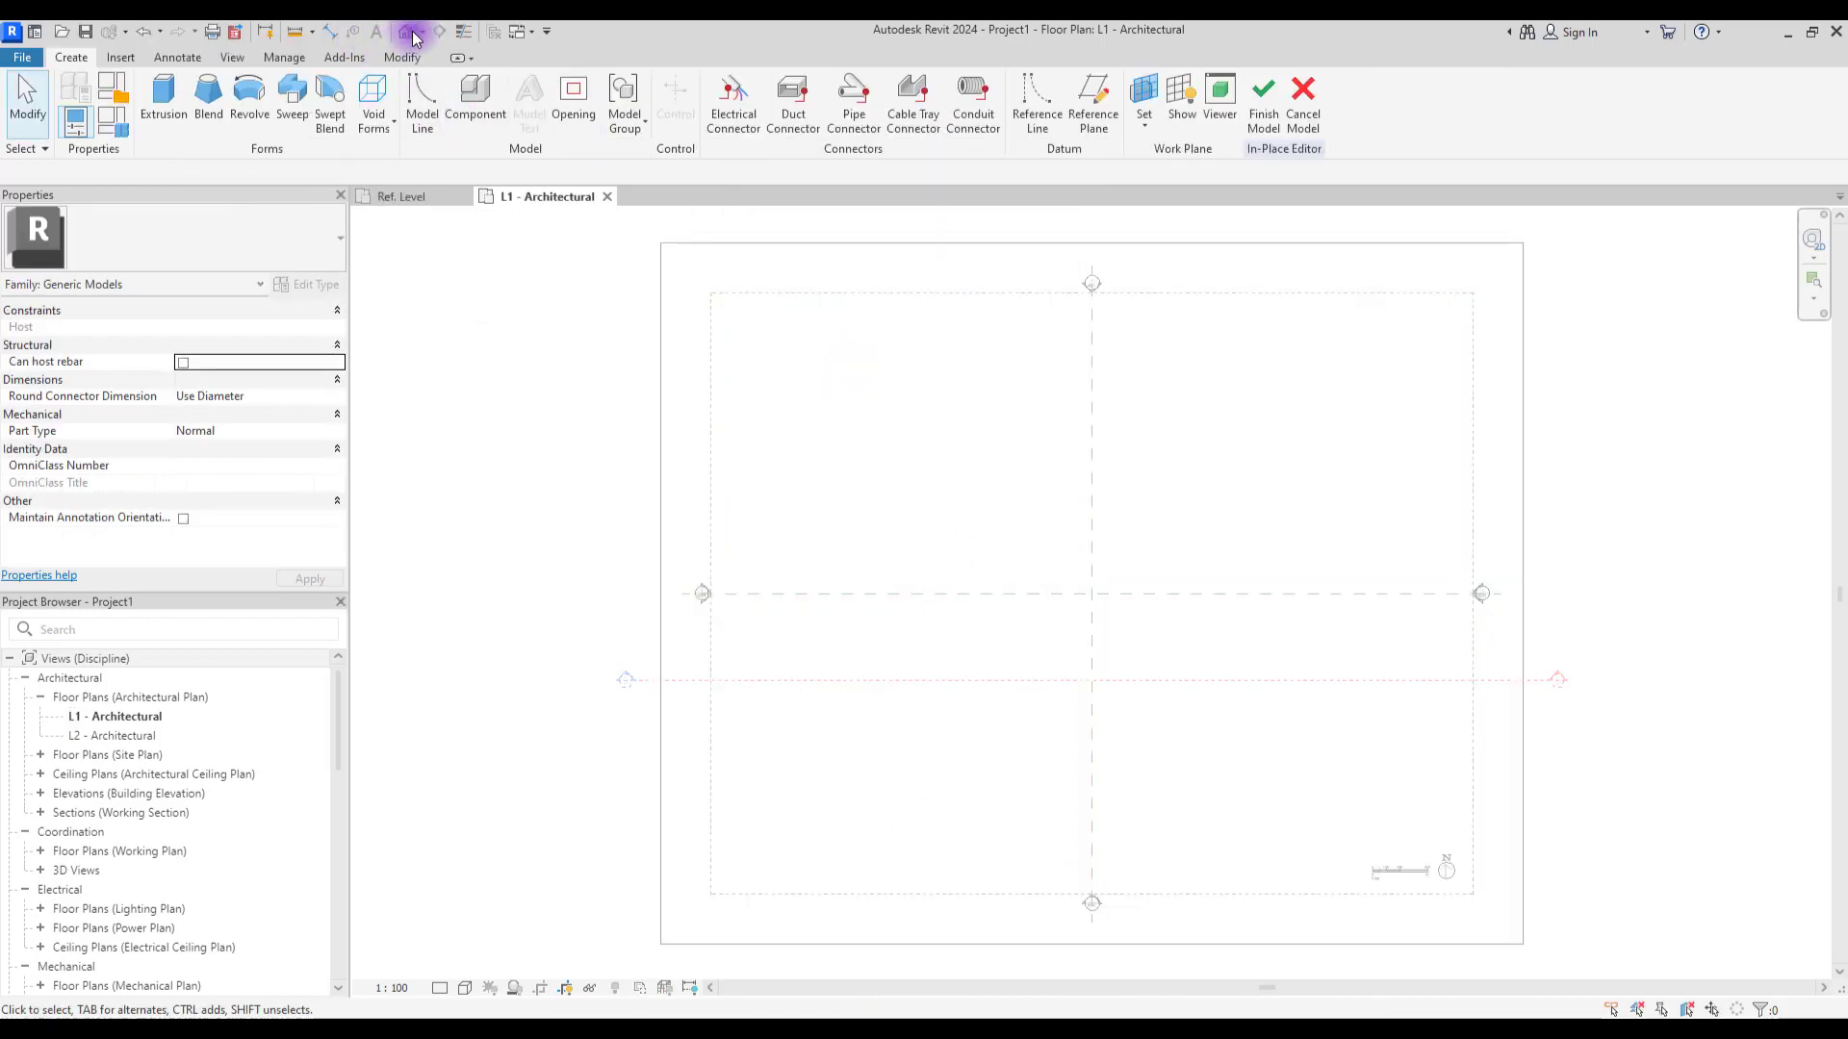
Step: Start a sweep and sketch a multi-segment open path, then finish the path
left_click(293, 108)
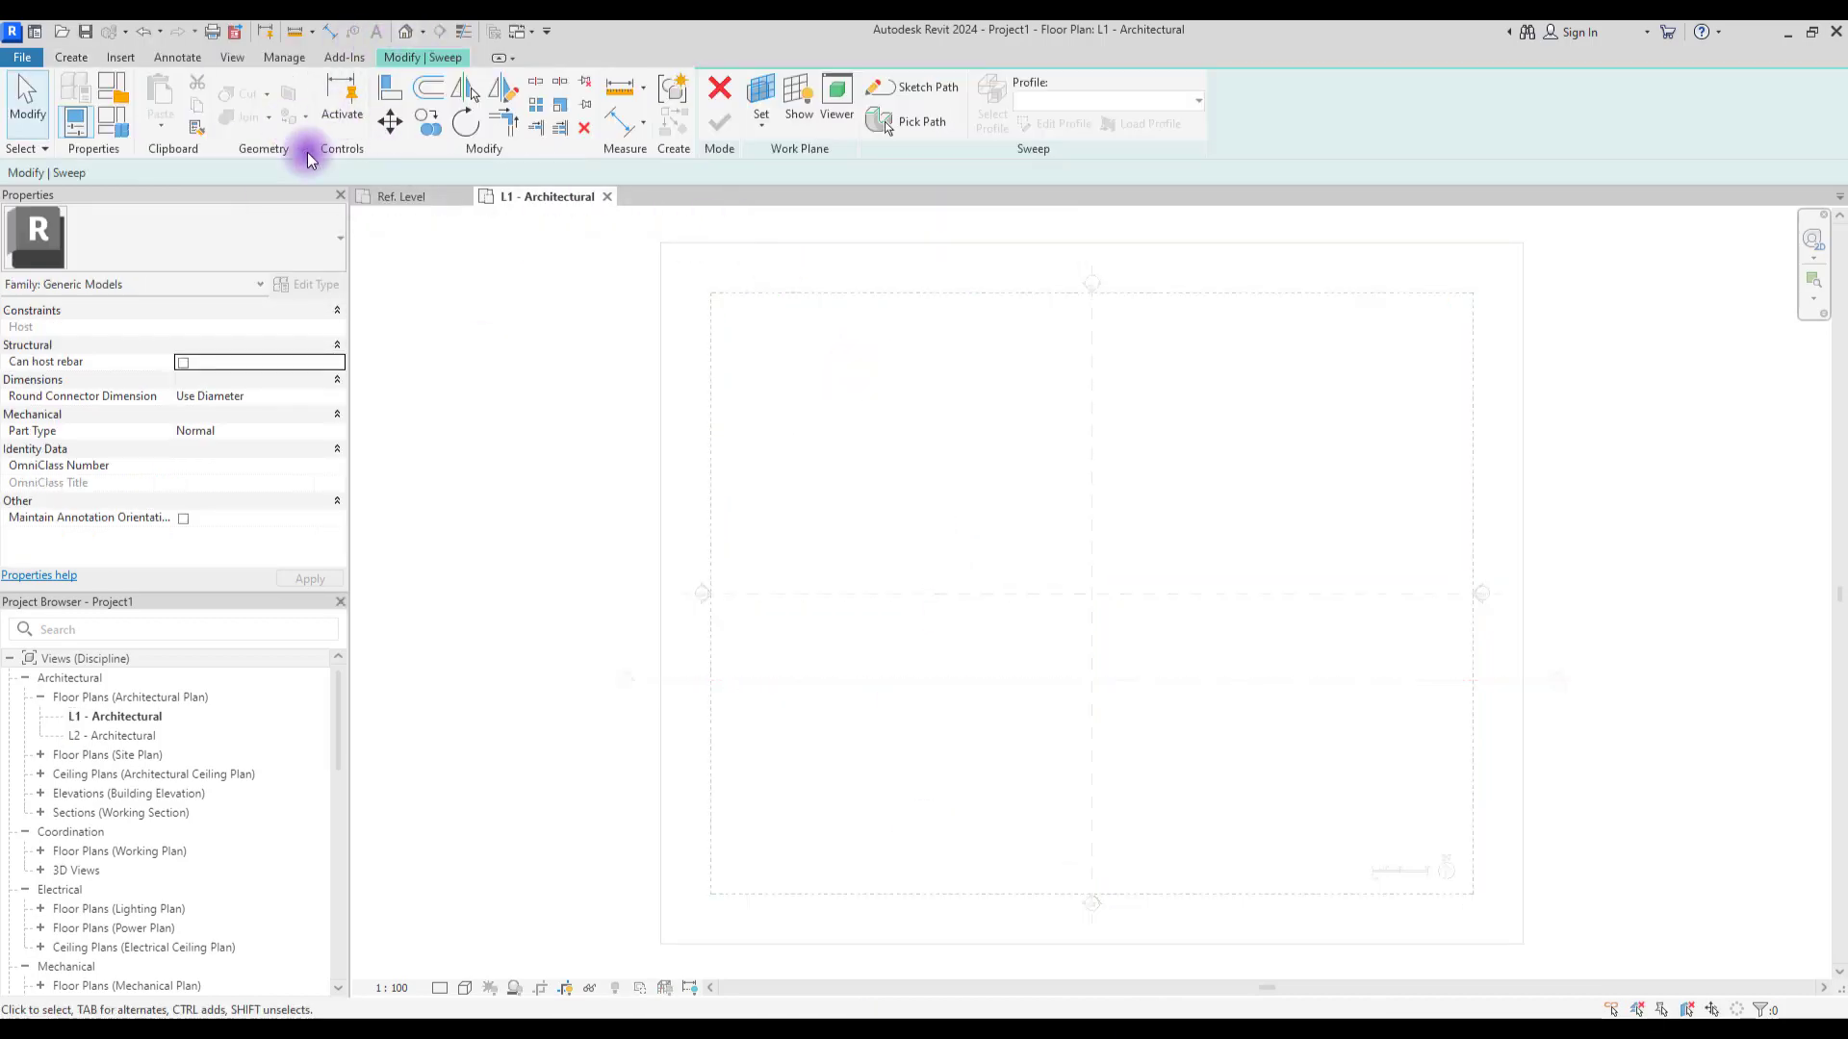
left_click(928, 87)
left_click(878, 452)
left_click(1206, 436)
left_click(1241, 662)
left_click(893, 717)
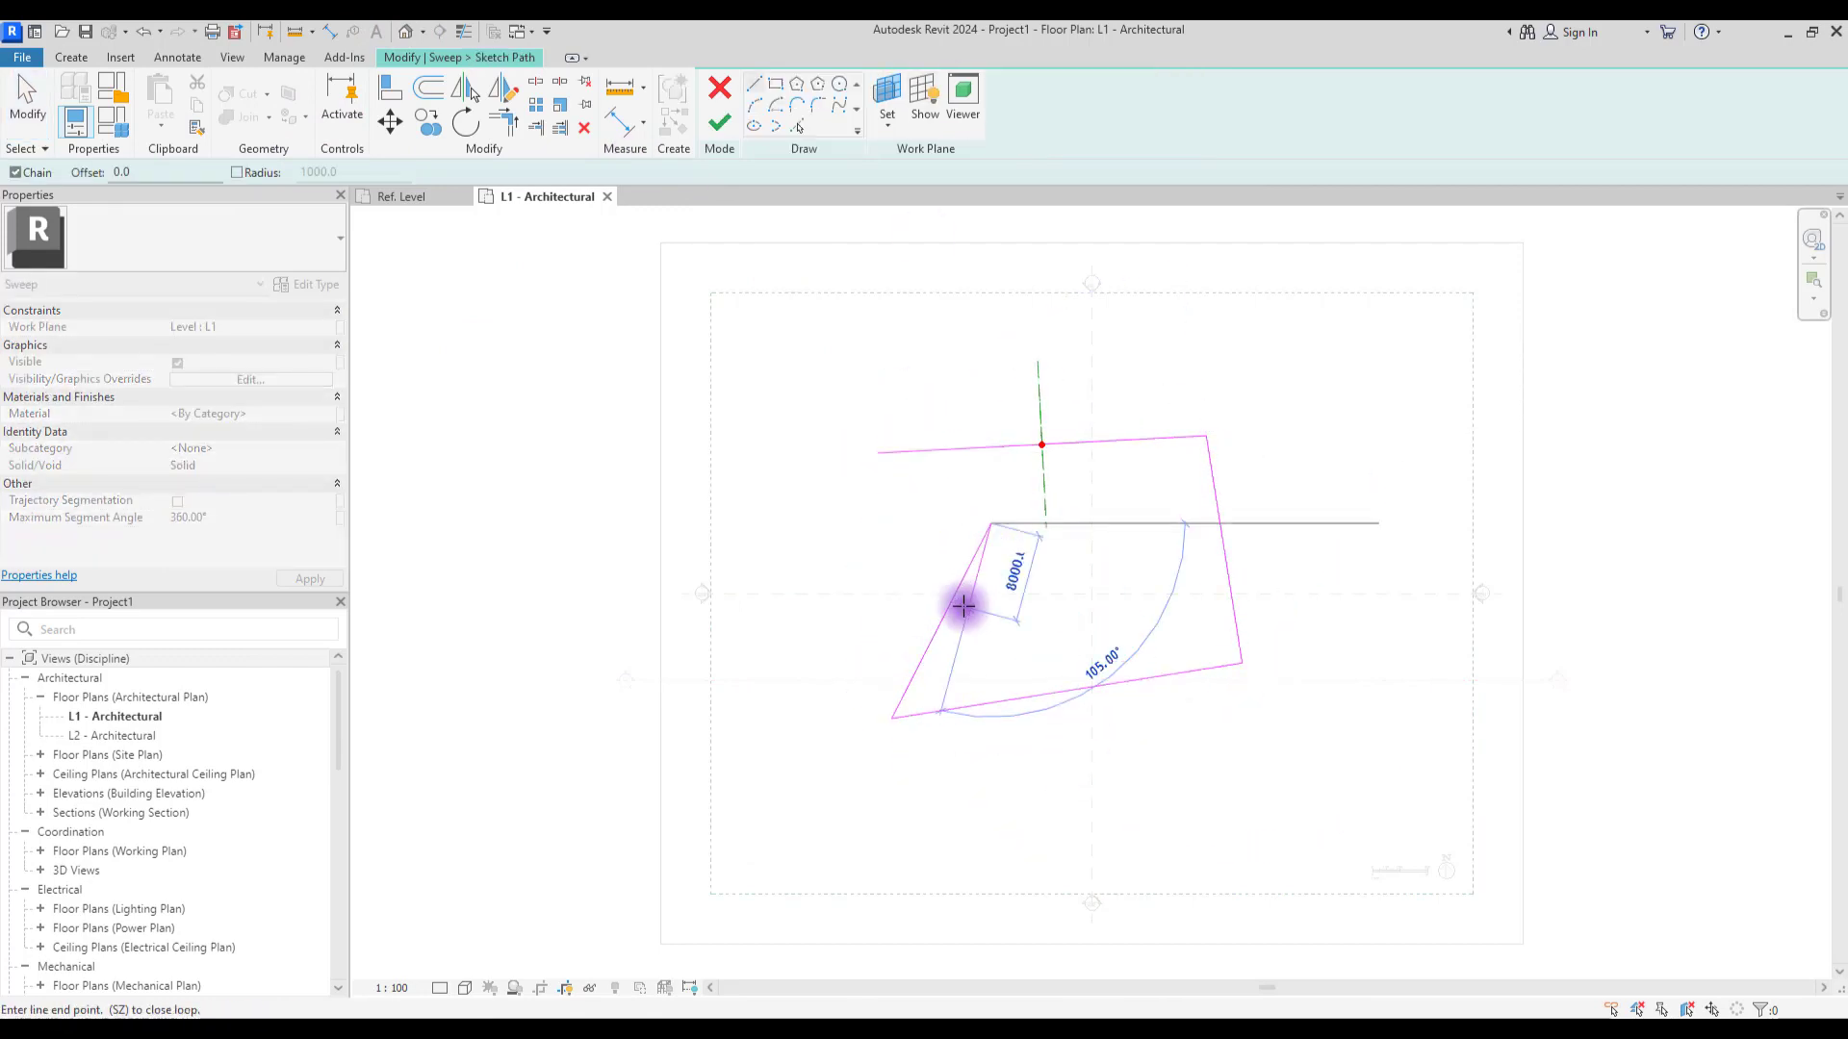
left_click(963, 605)
key("Escape")
key("Escape")
left_click(718, 127)
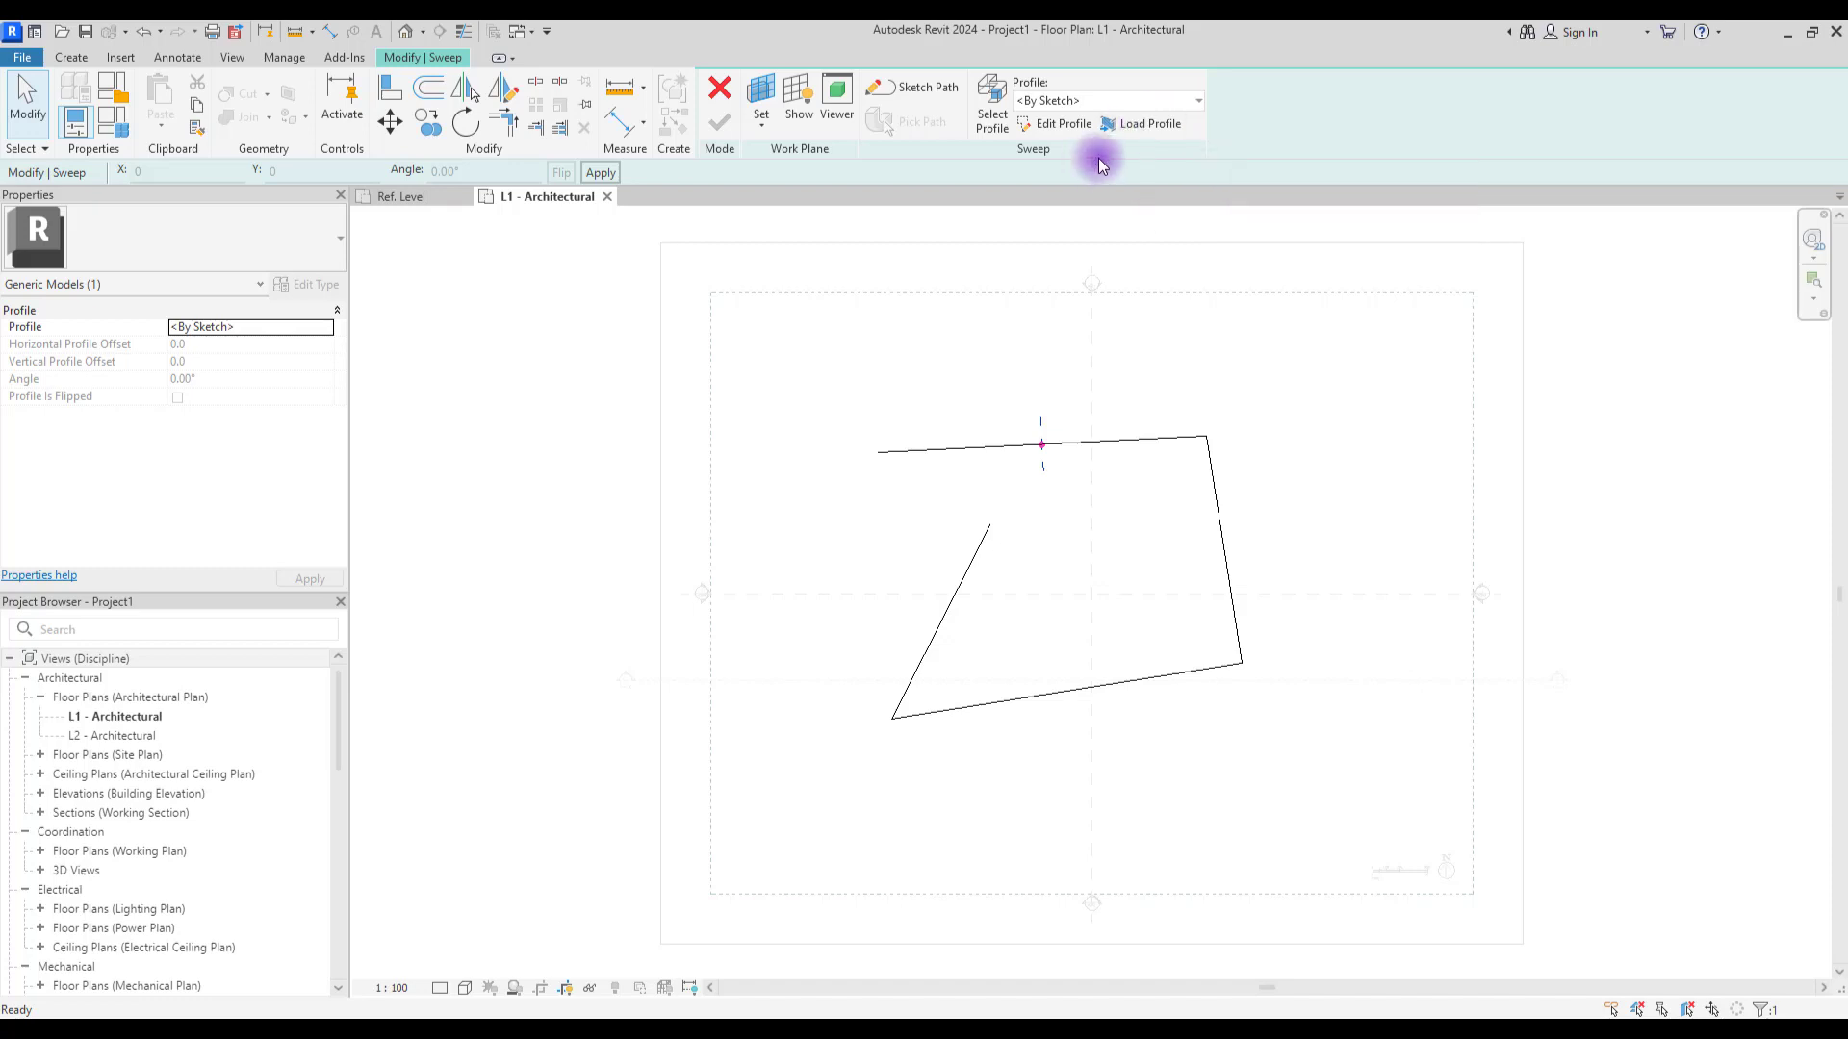
Step: Pick I Profile as the sweep's cross-section profile
left_click(1190, 105)
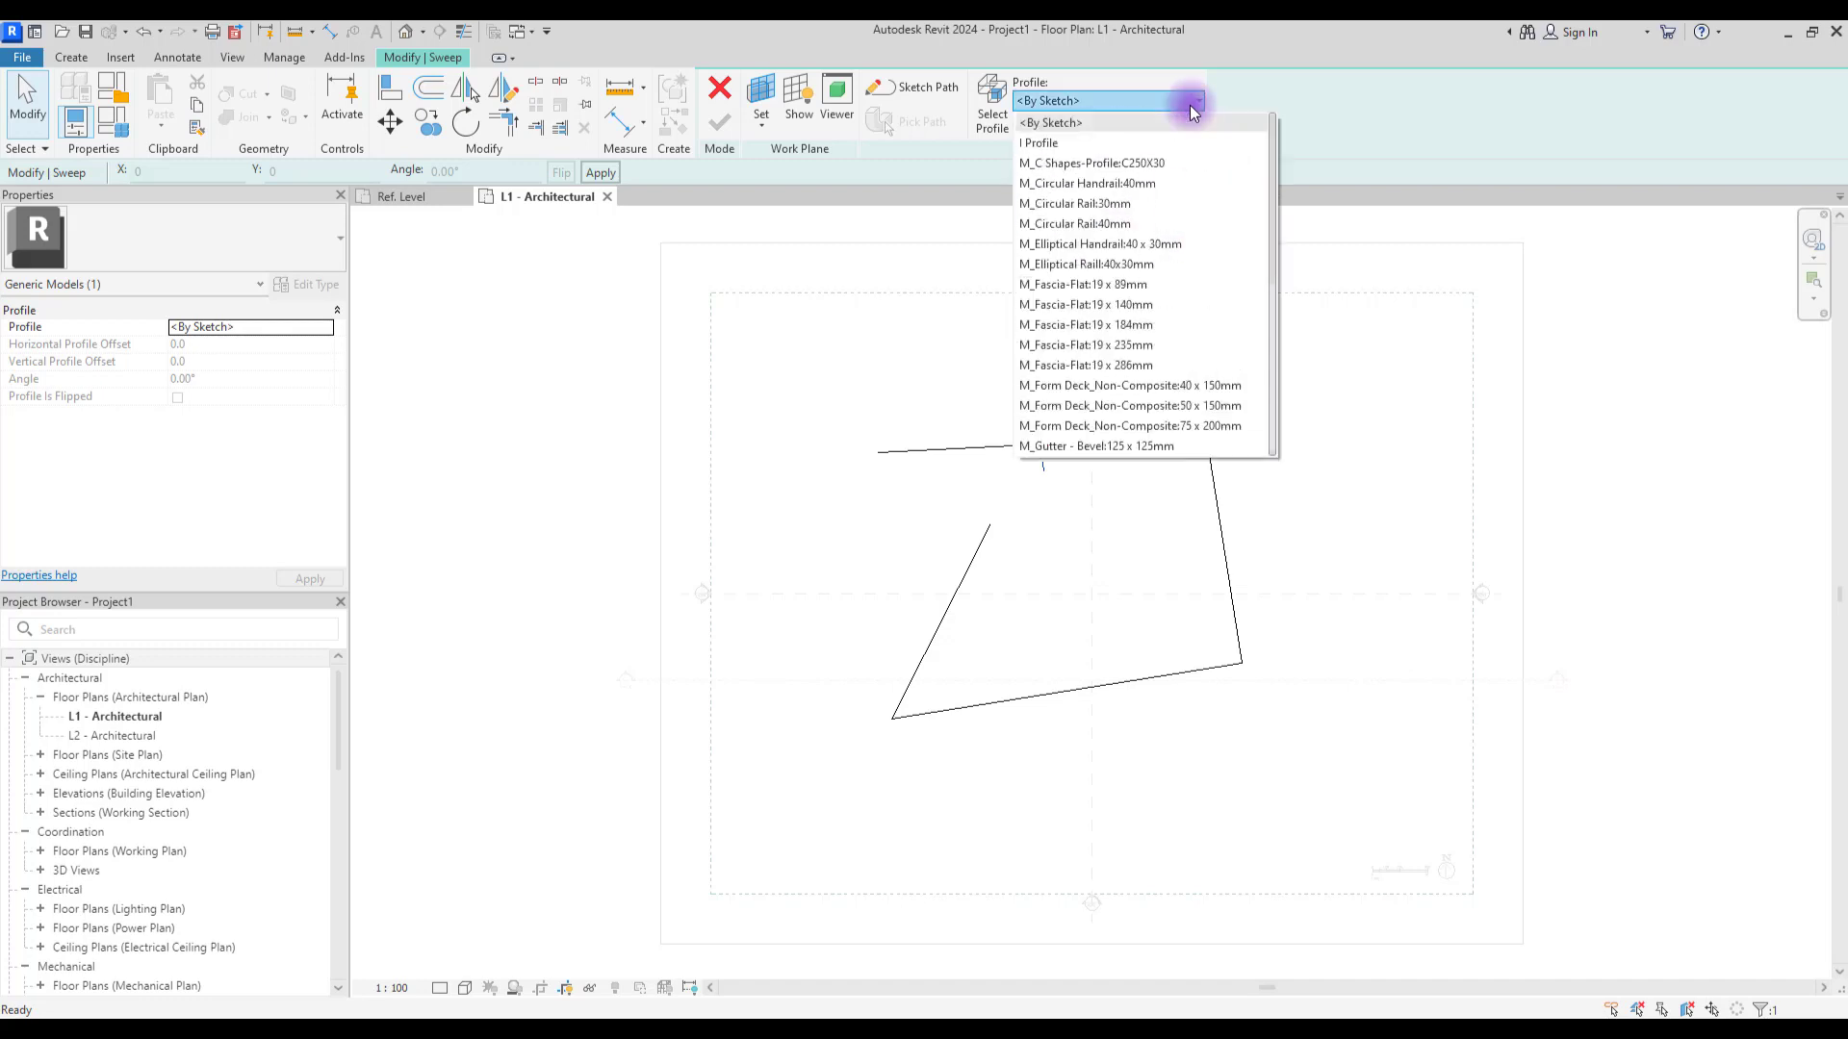
left_click(1075, 147)
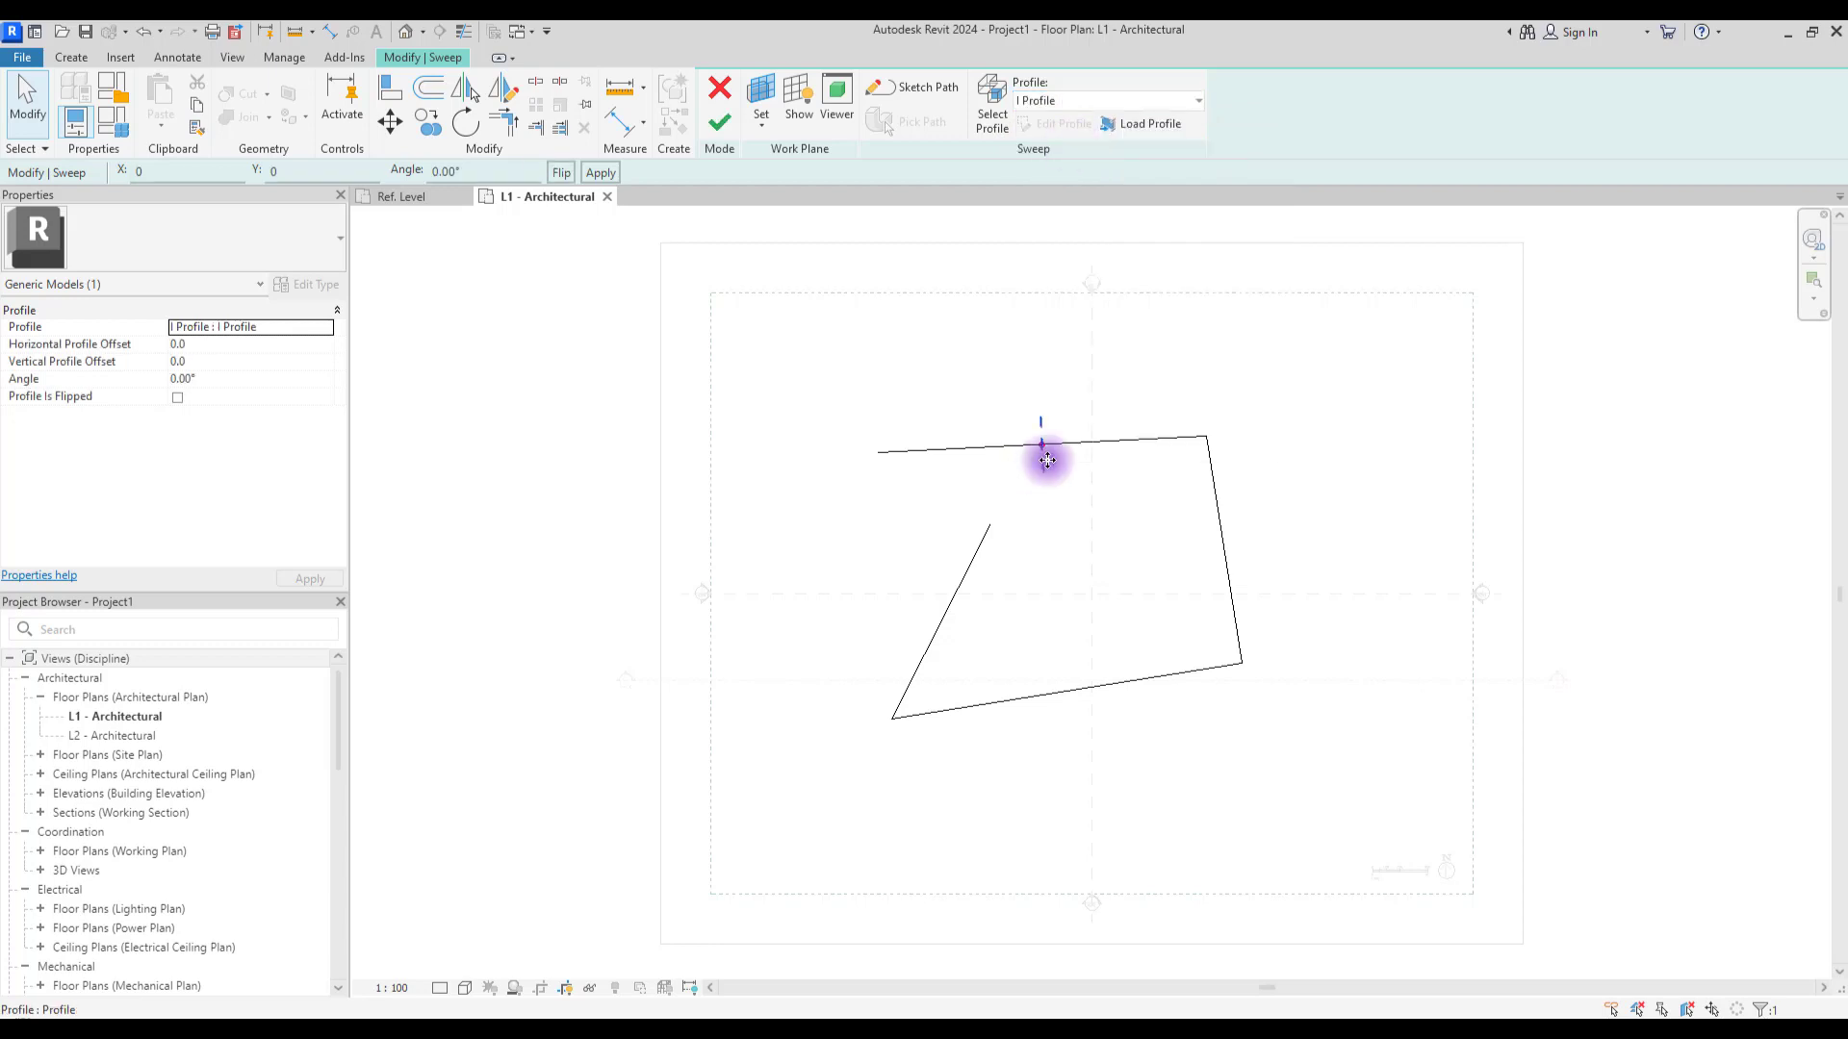
left_click(502, 125)
Step: Finish edit mode in the 3D view to commit the I-beam sweep
left_click(407, 32)
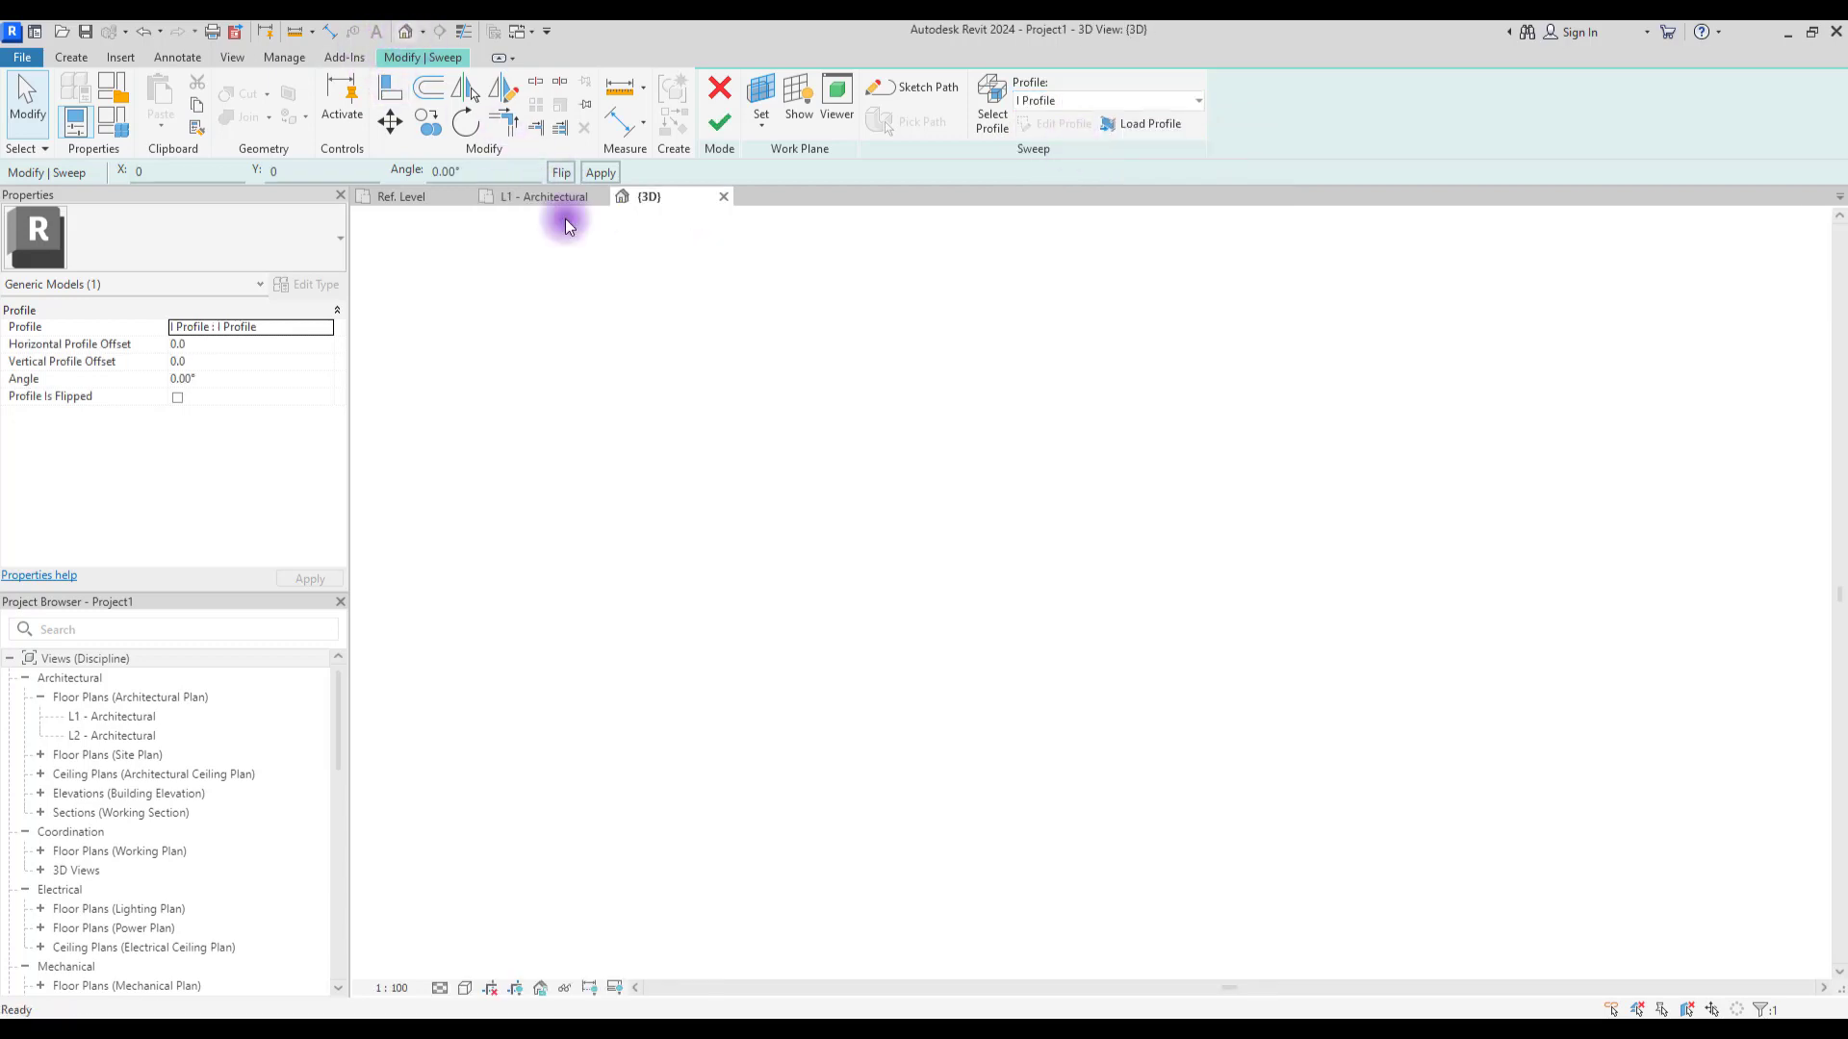
scroll(1116, 693, "up", 6)
scroll(1145, 558, "up", 5)
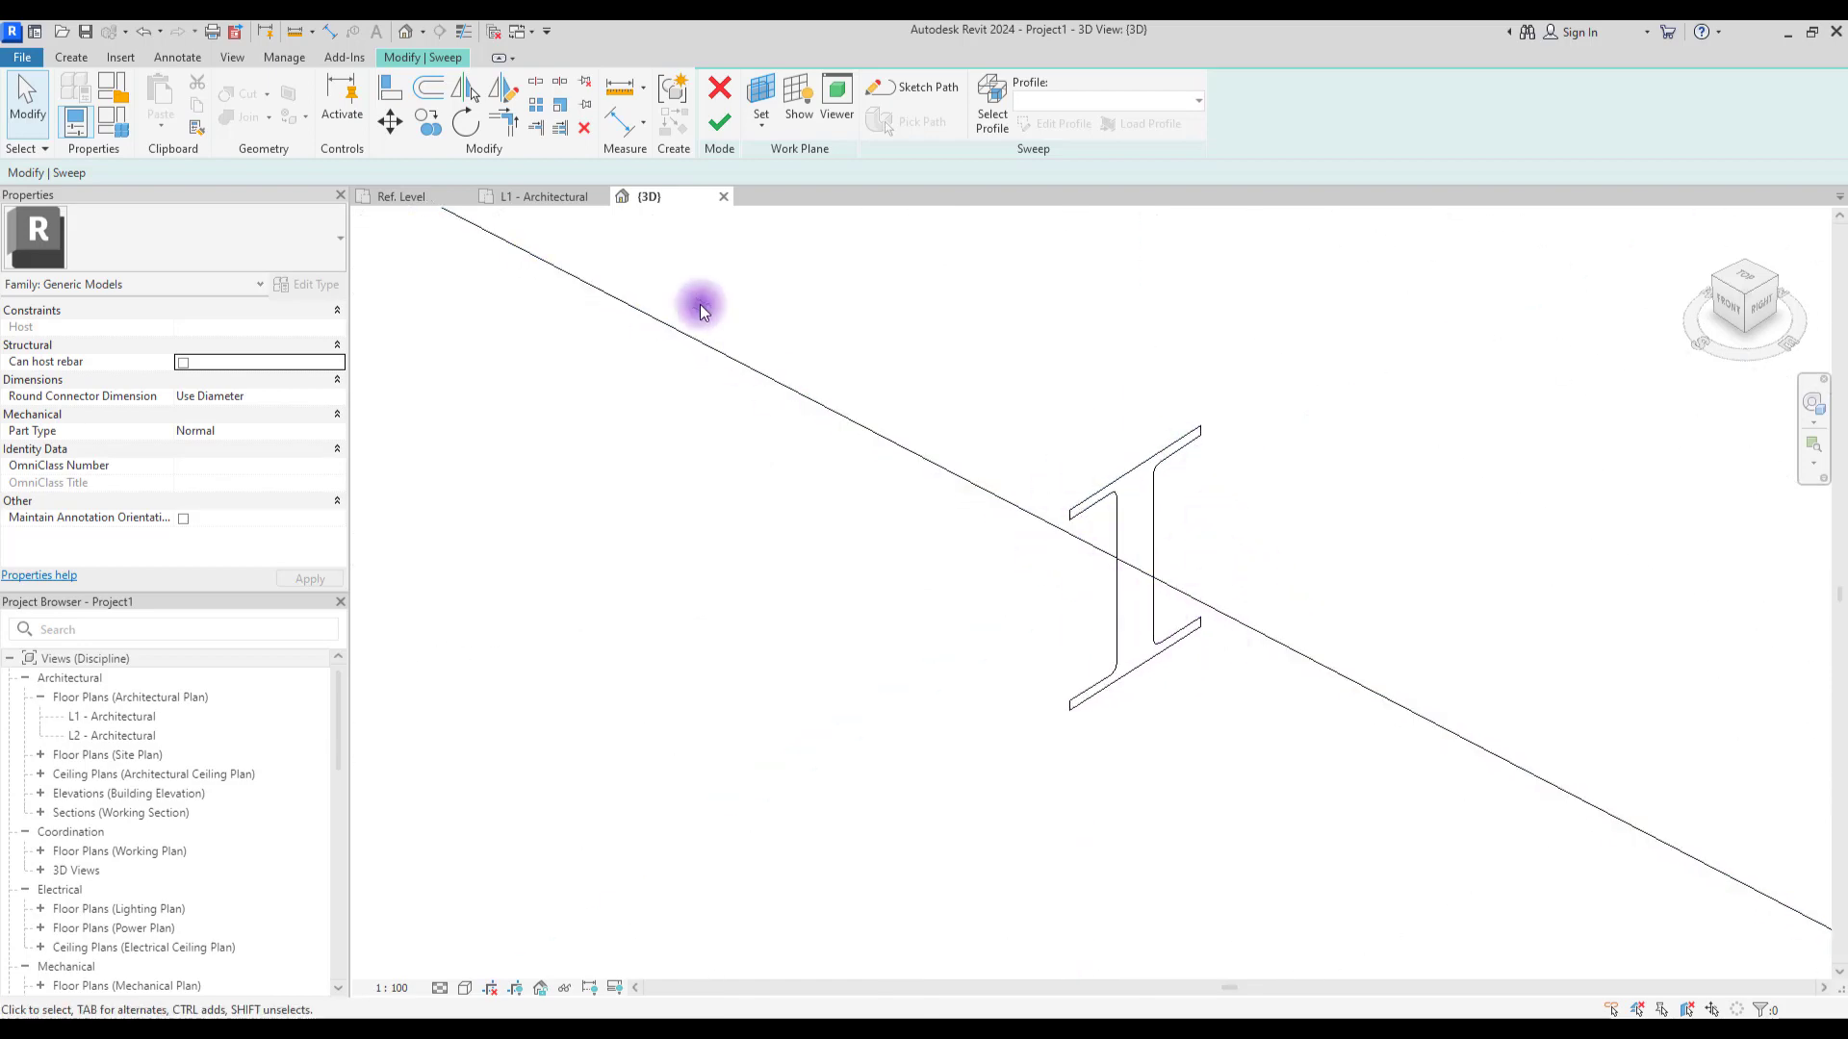
left_click(712, 135)
scroll(982, 500, "down", 5)
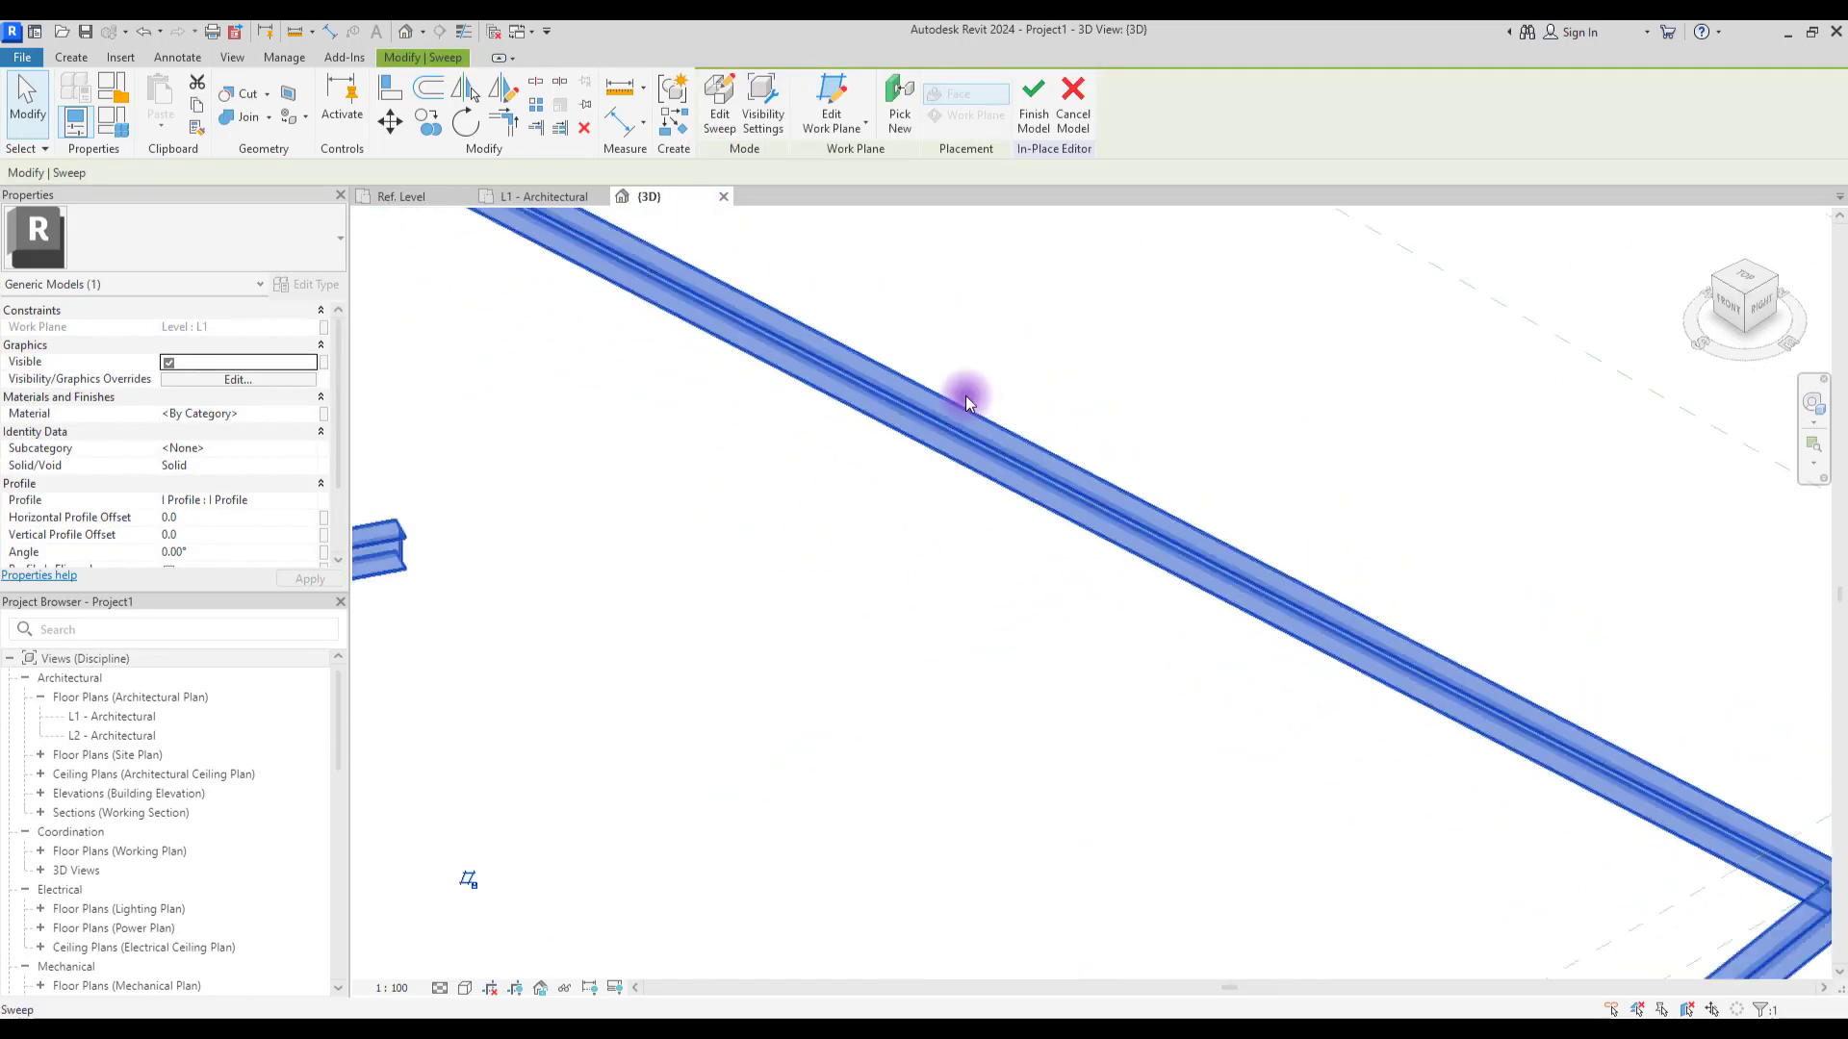
scroll(1415, 639, "up", 8)
key("Escape")
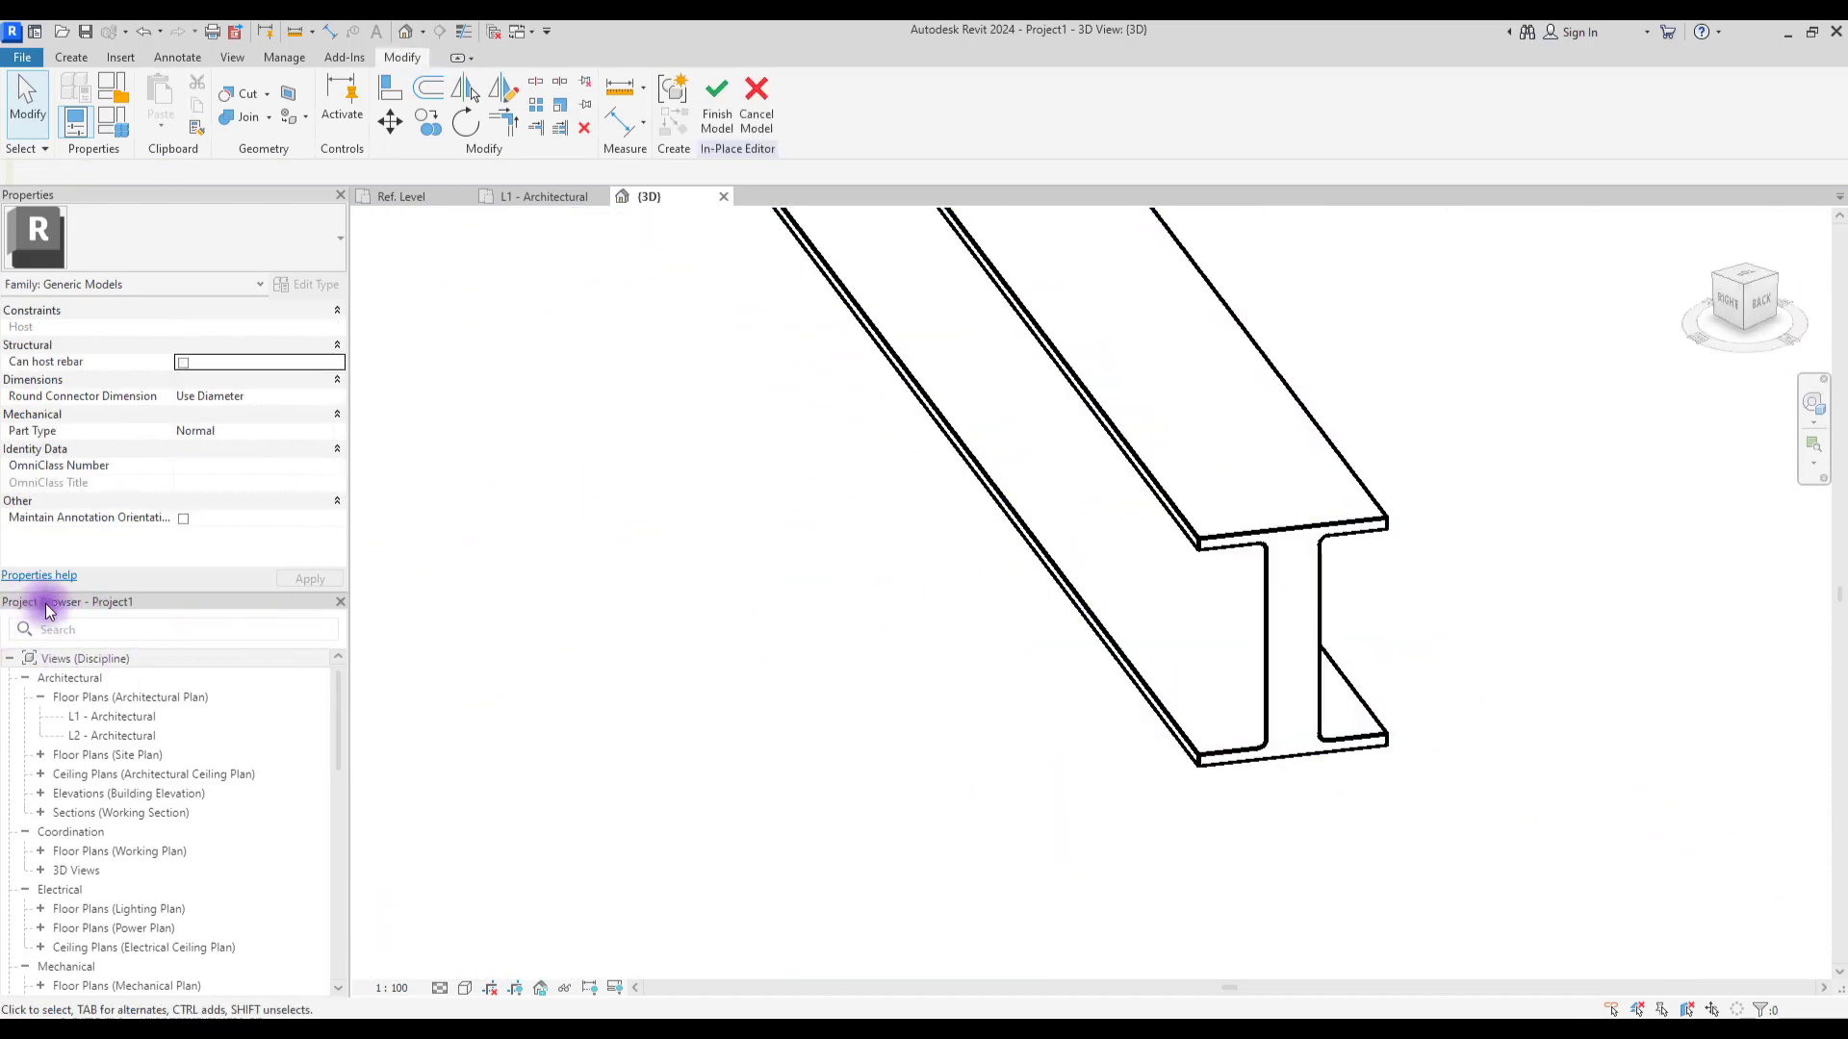
Step: Expand Families > Profiles in the Project Browser to reach the I Profile type
left_click_drag(335, 712, 239, 940)
left_click(20, 953)
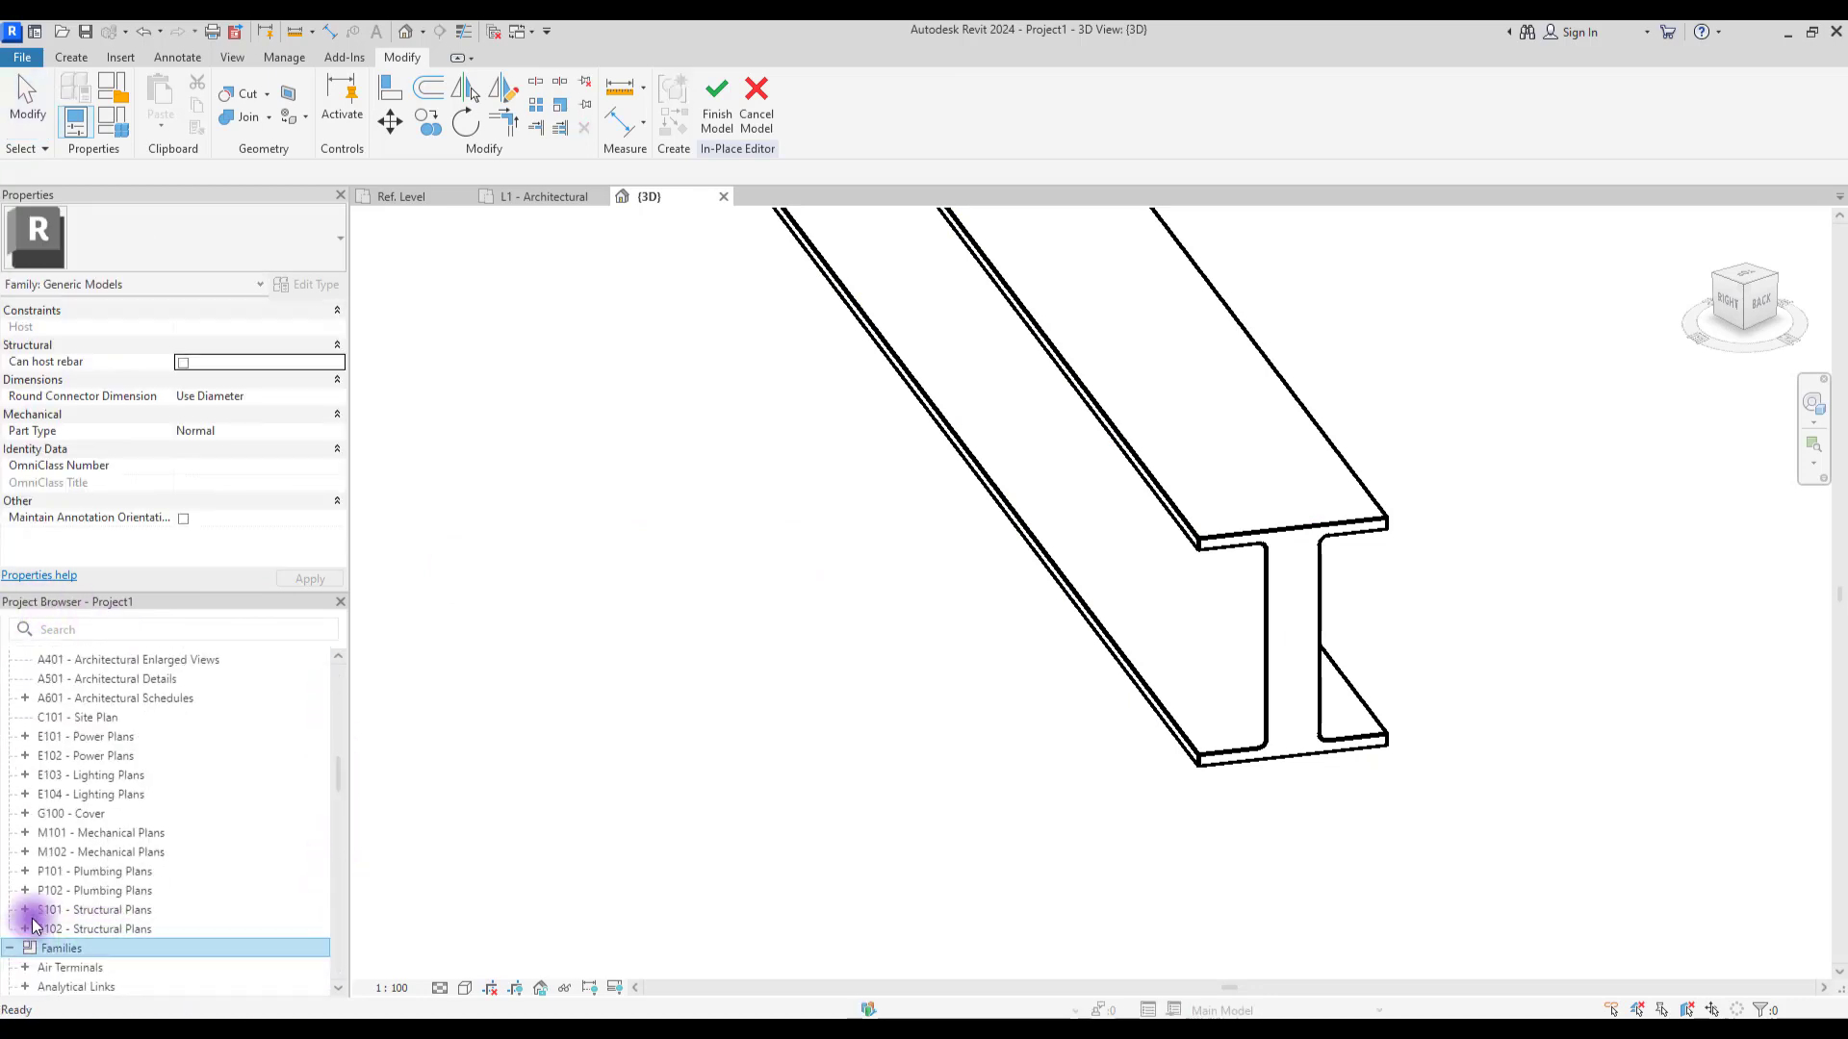
scroll(181, 806, "down", 15)
left_click(183, 866)
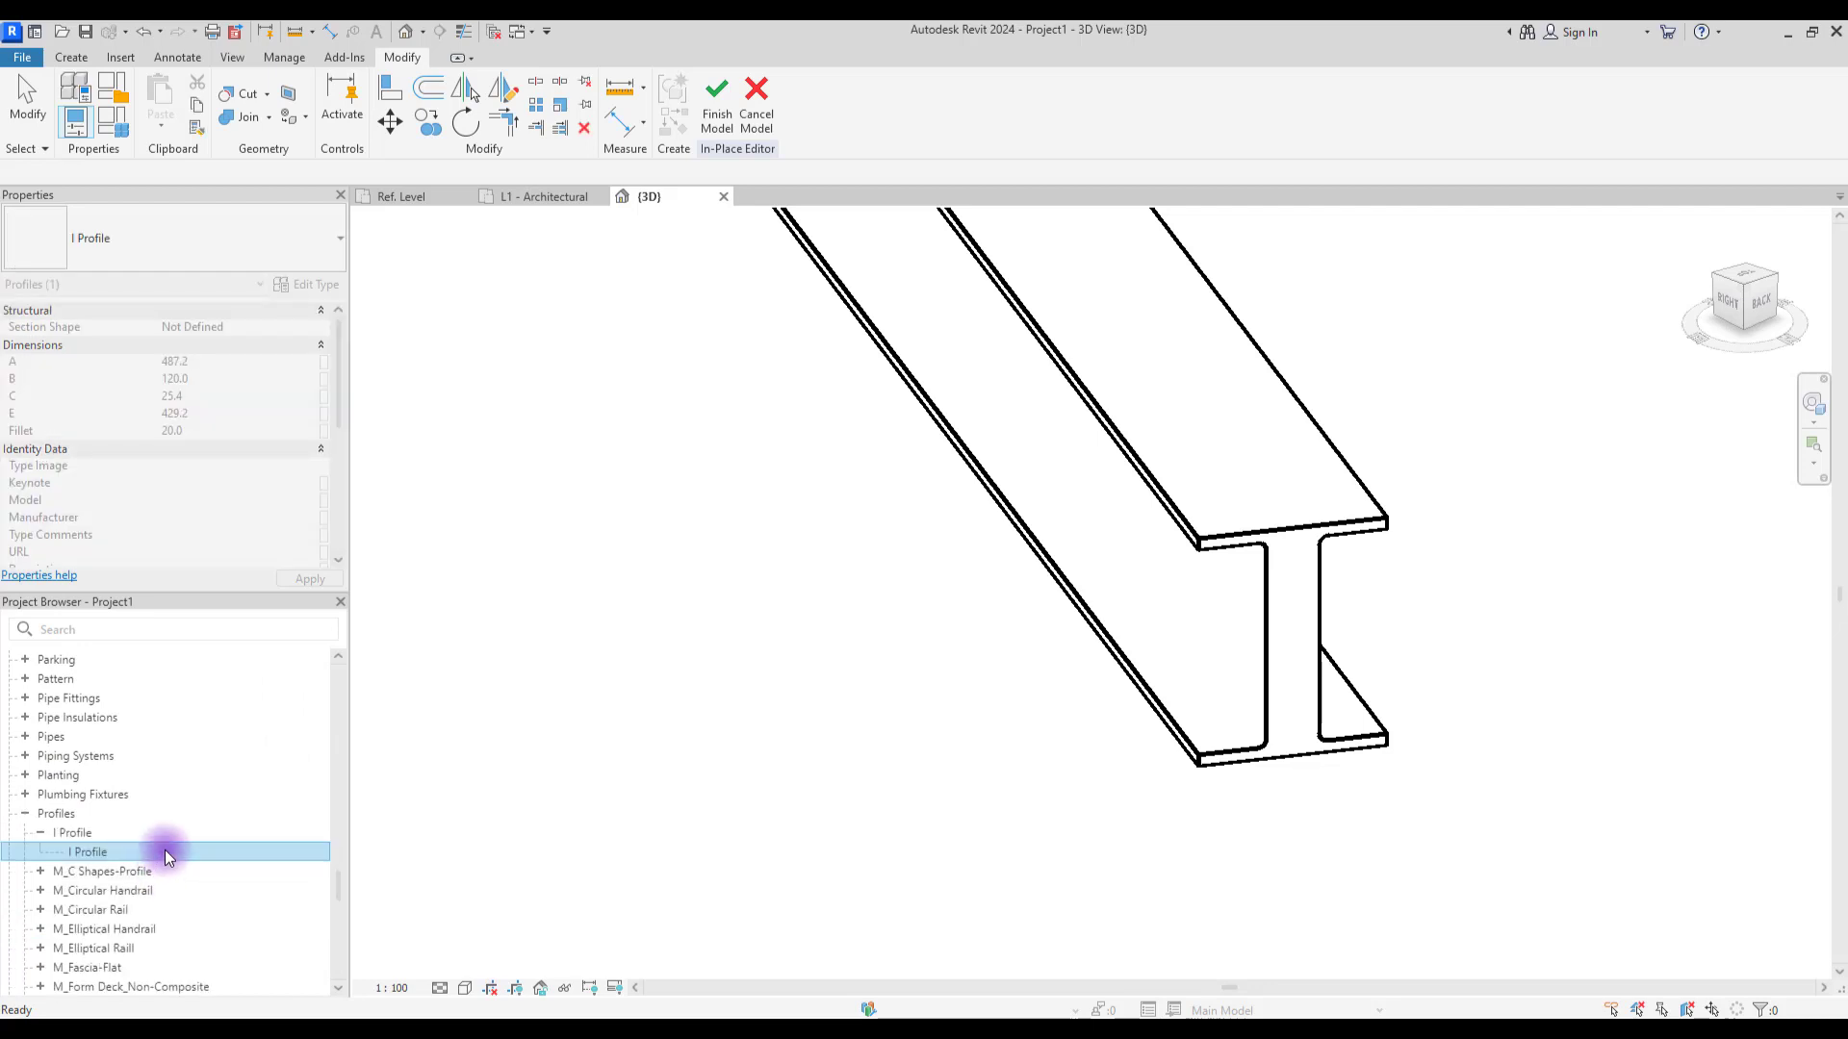
Step: In the I Profile's Type Properties, set B to 50, C to 20 and E to 250, and apply
right_click(164, 851)
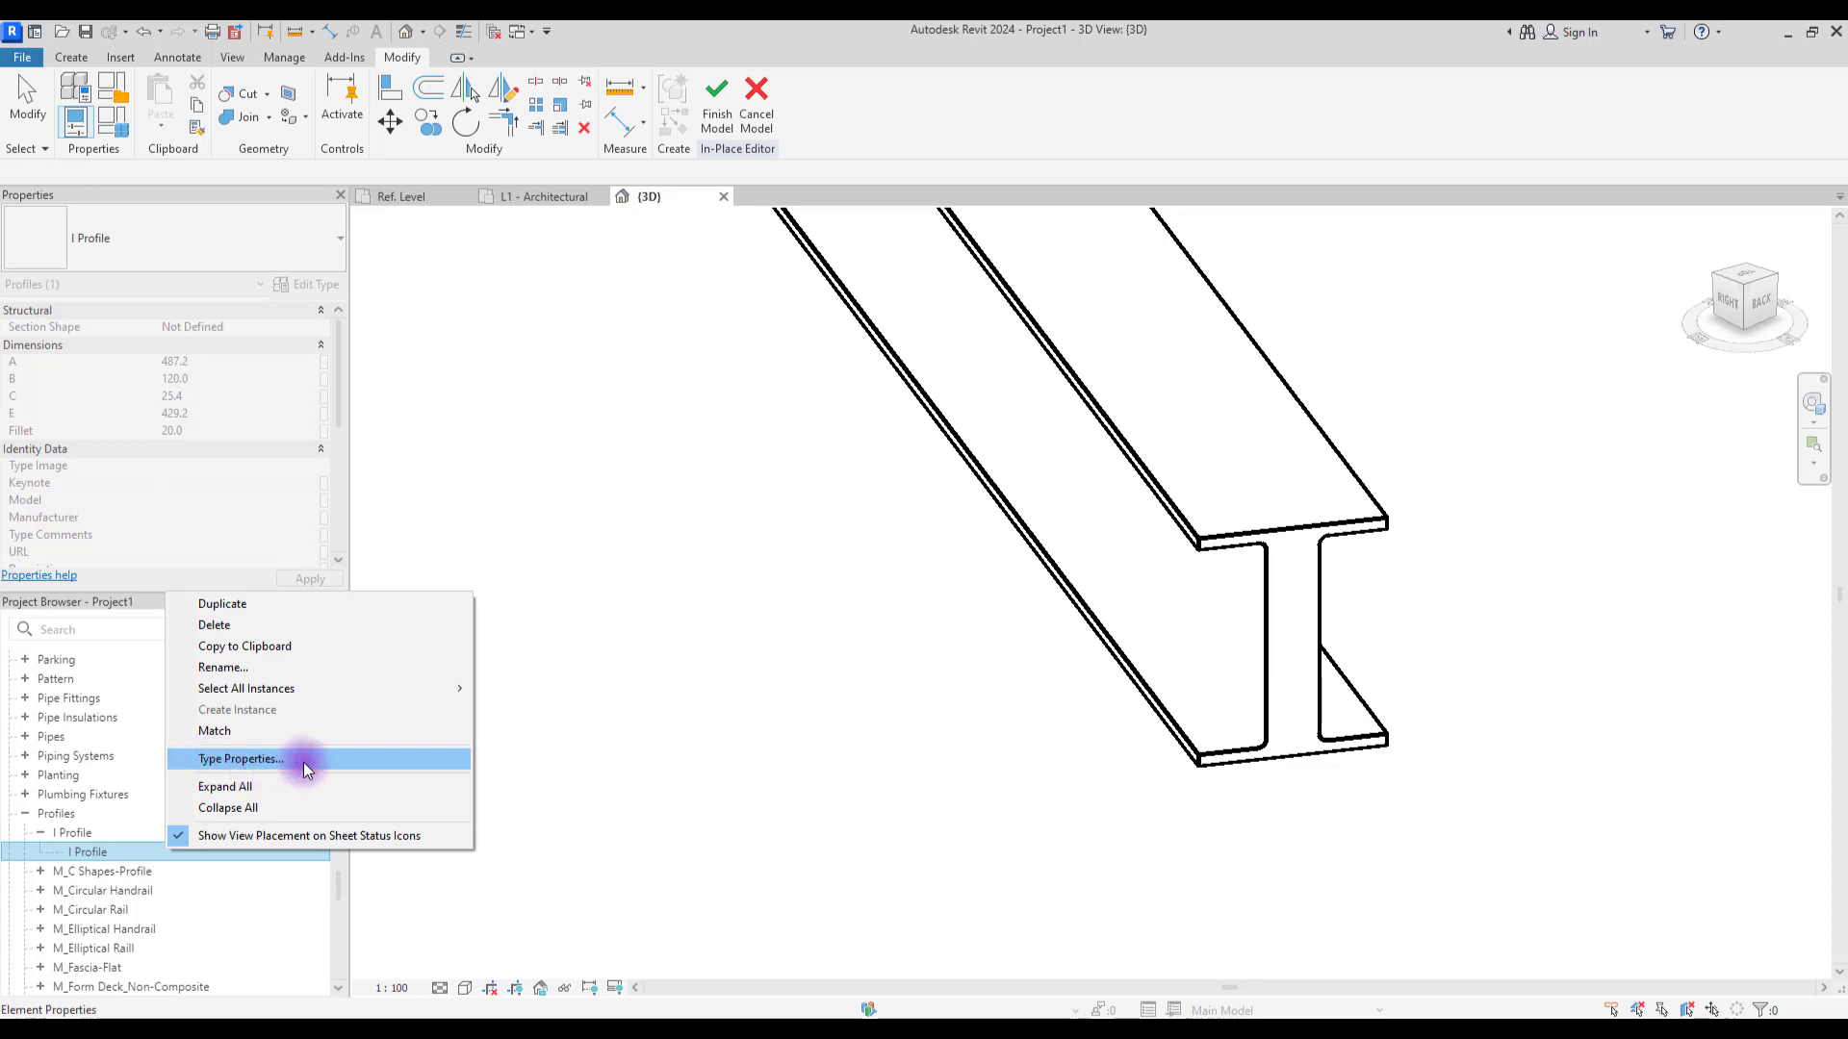
left_click(303, 762)
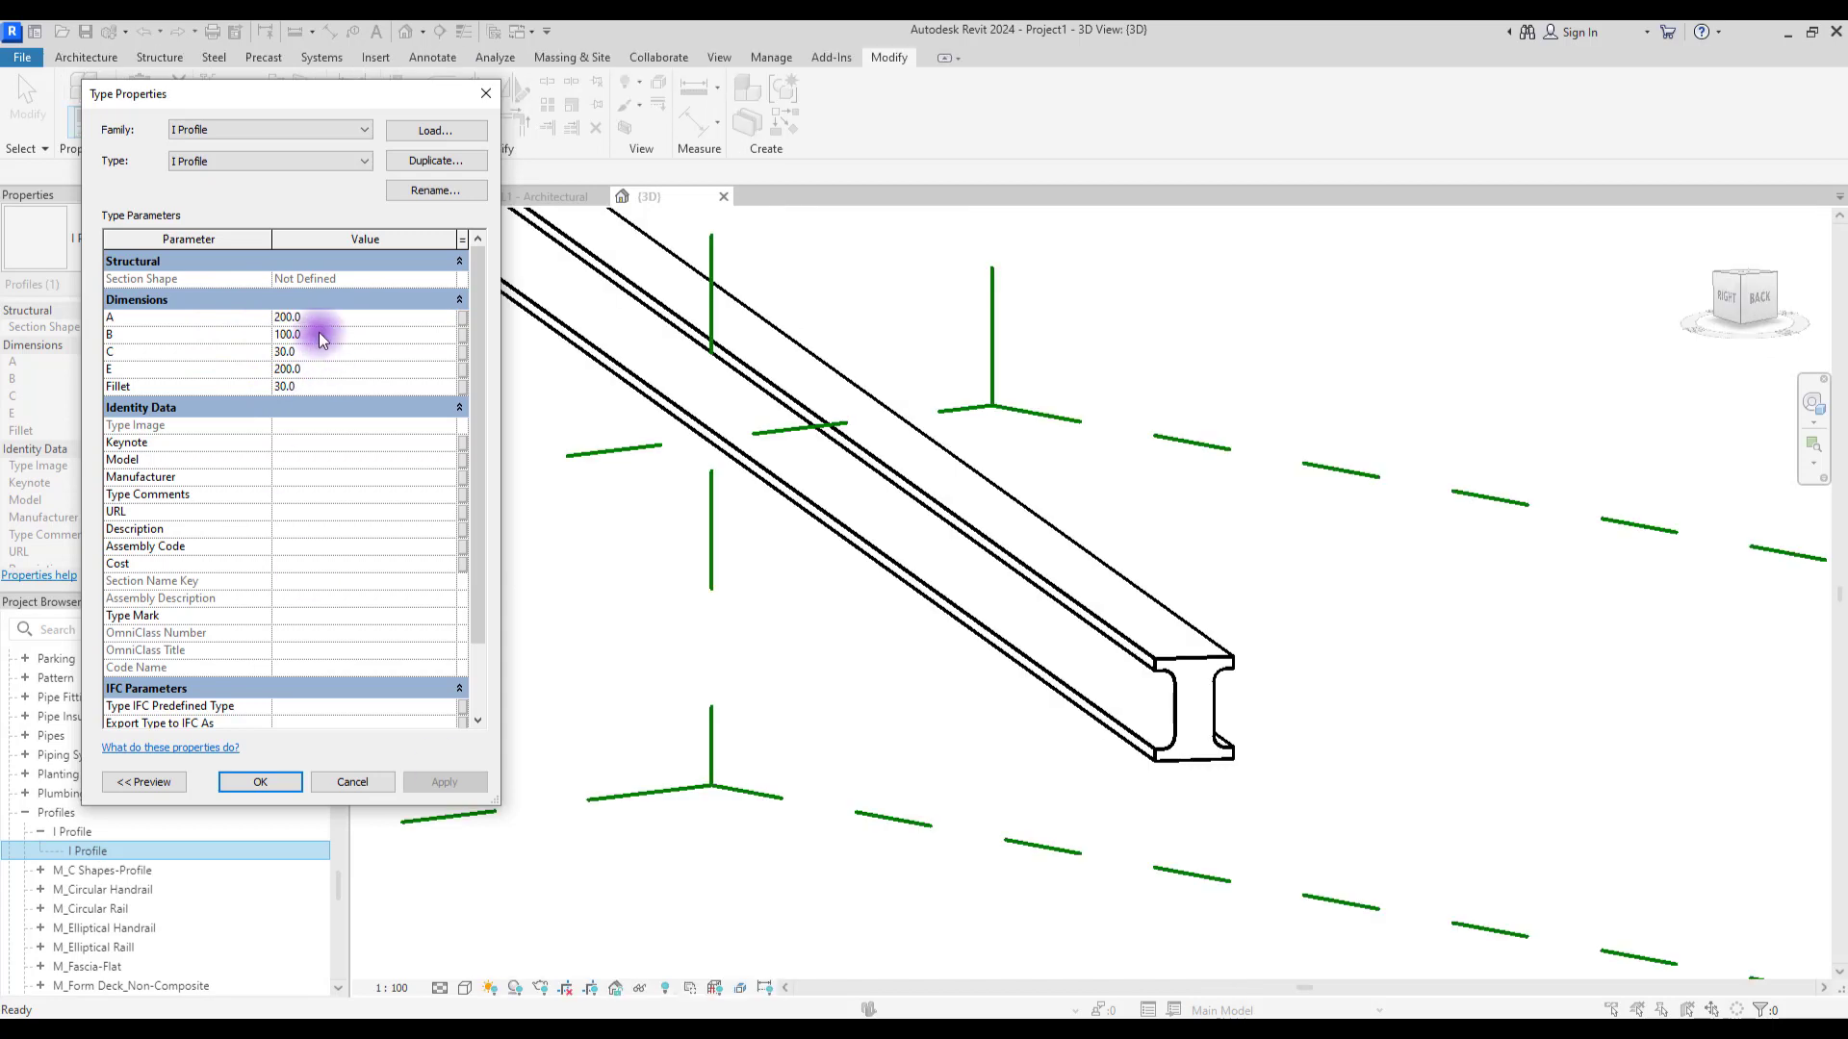
type("50")
left_click(450, 785)
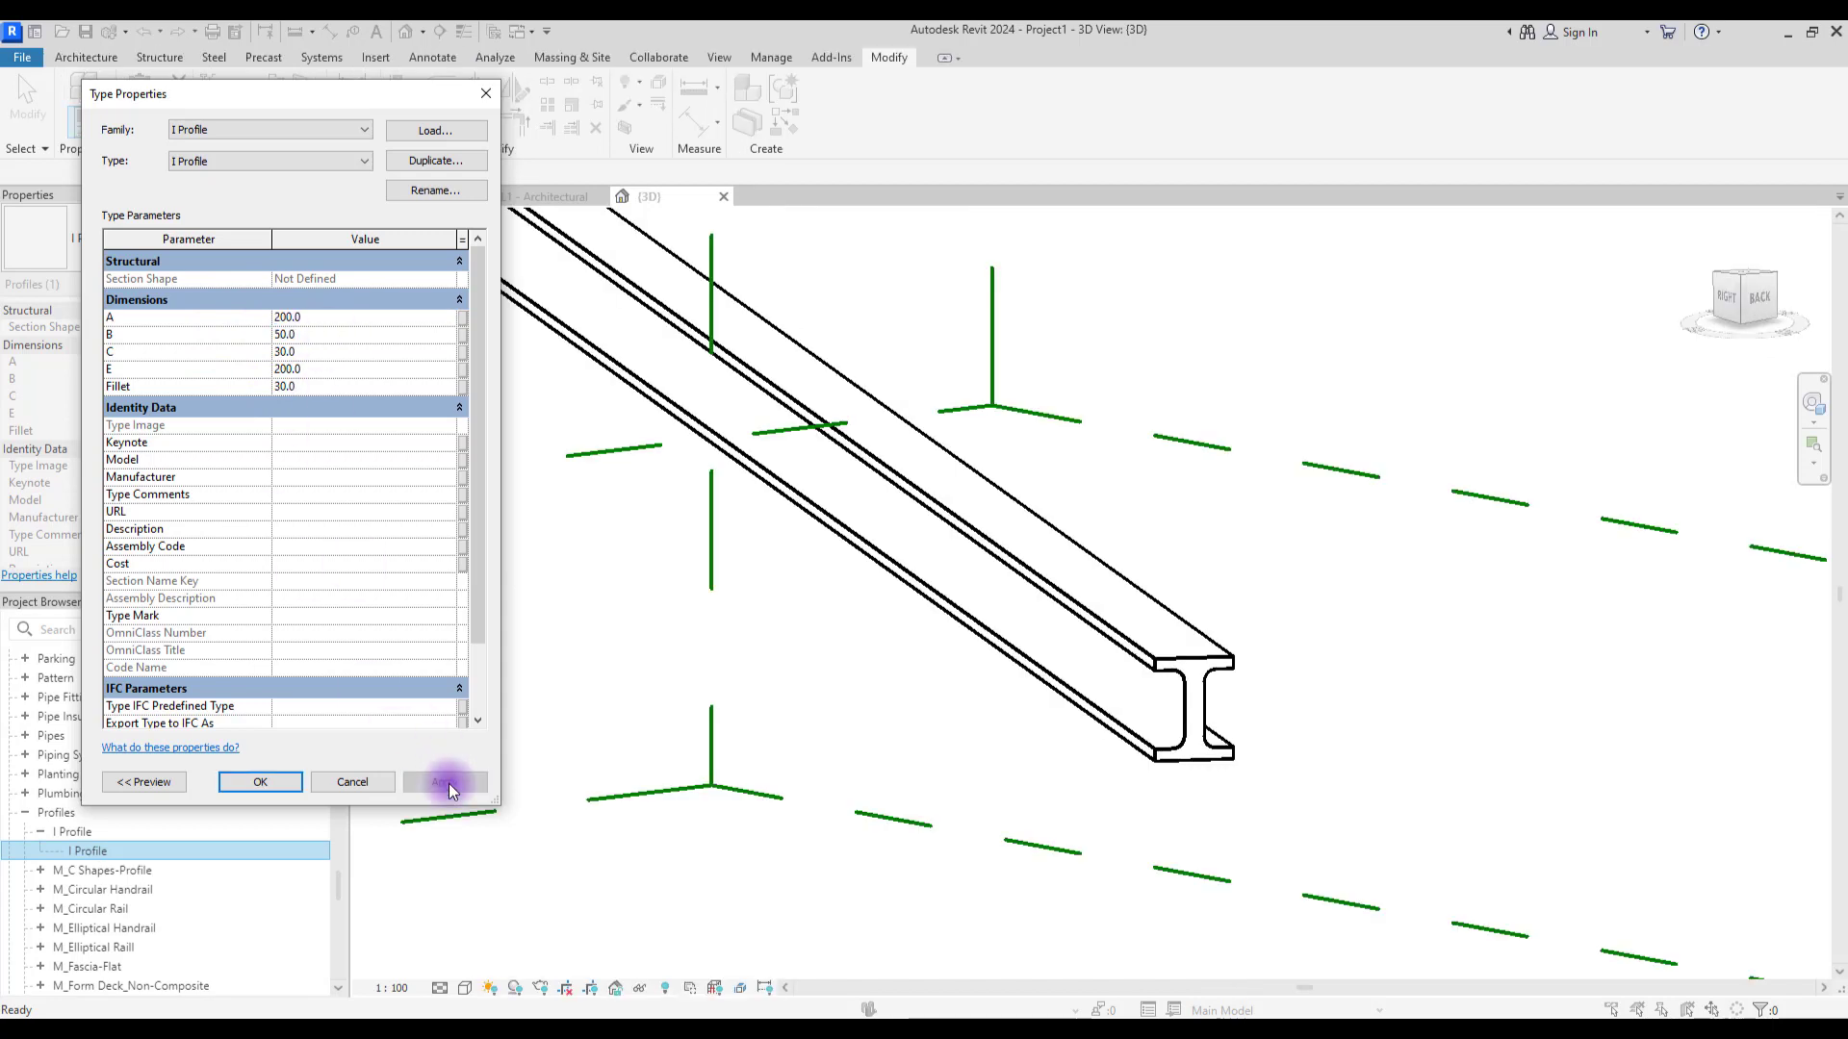
type("20")
left_click(450, 781)
left_click(287, 368)
type("150")
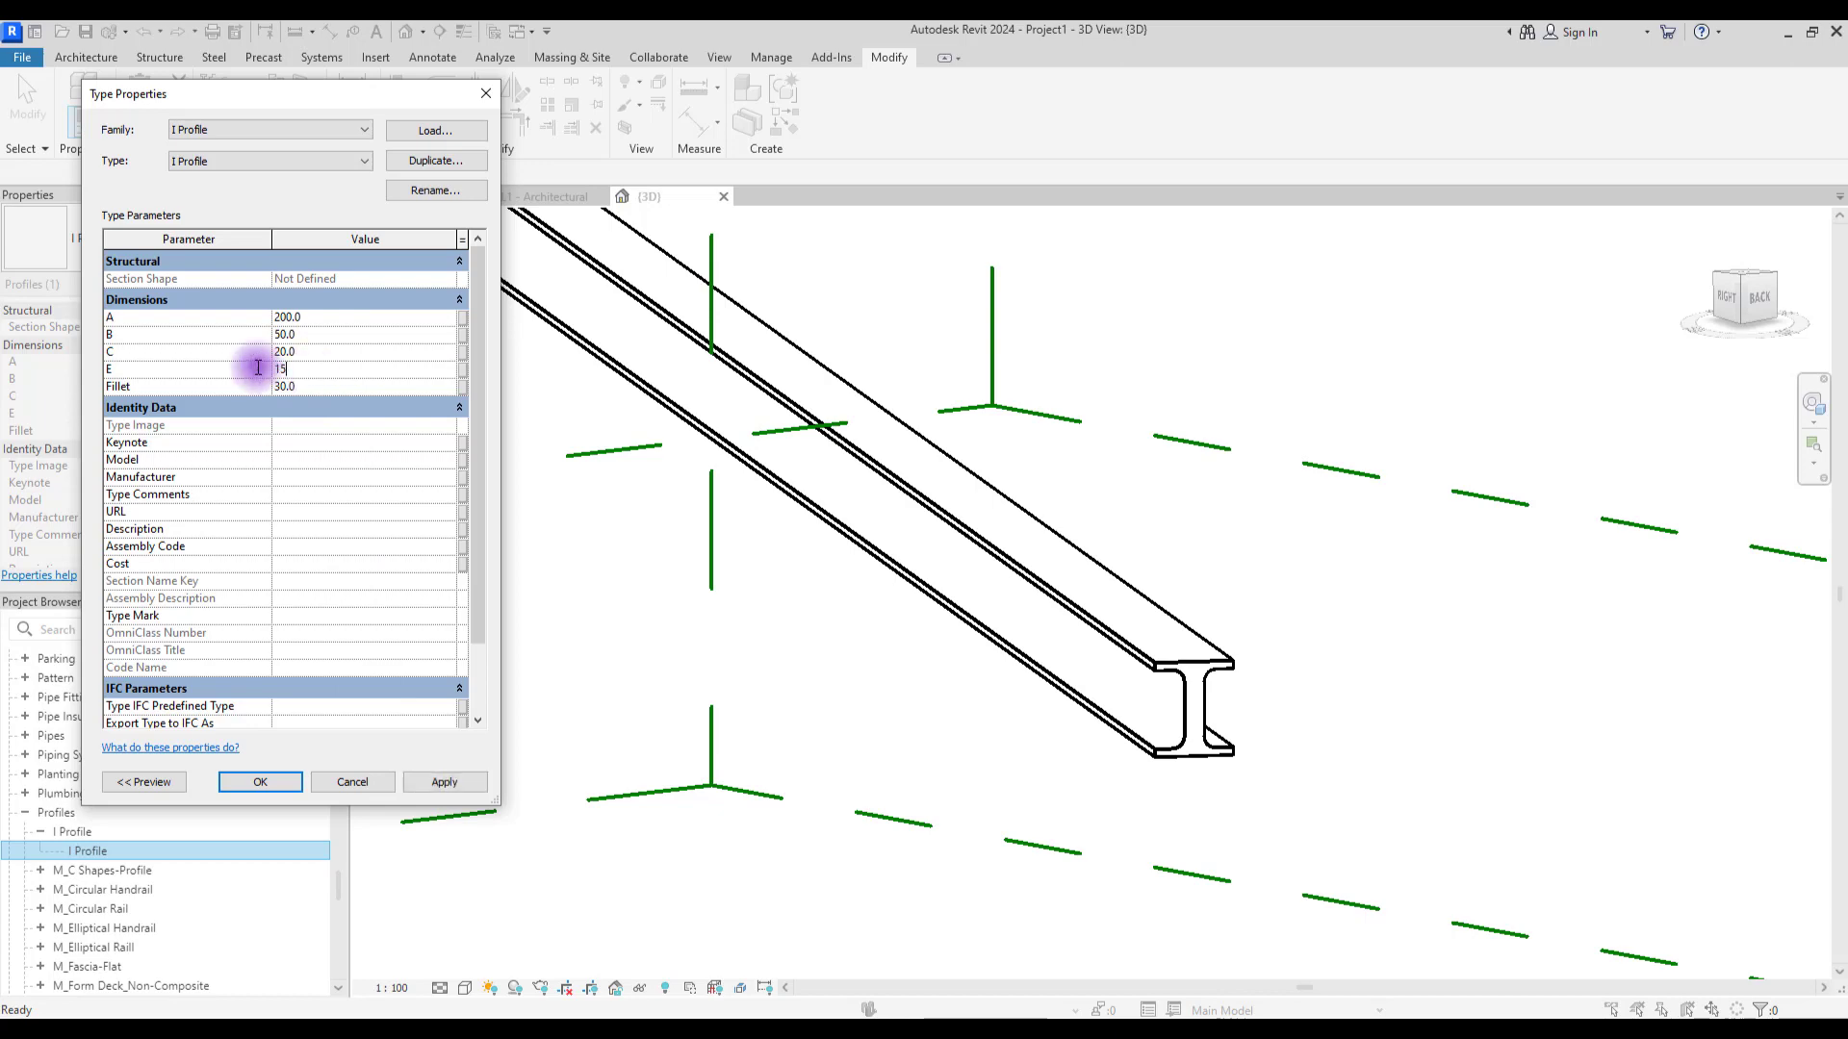
key("Return")
left_click(435, 782)
Step: Set A to 300 and Fillet to 20, accept the new sizes and orbit the resized beam
left_click(316, 316)
type("300")
left_click(442, 782)
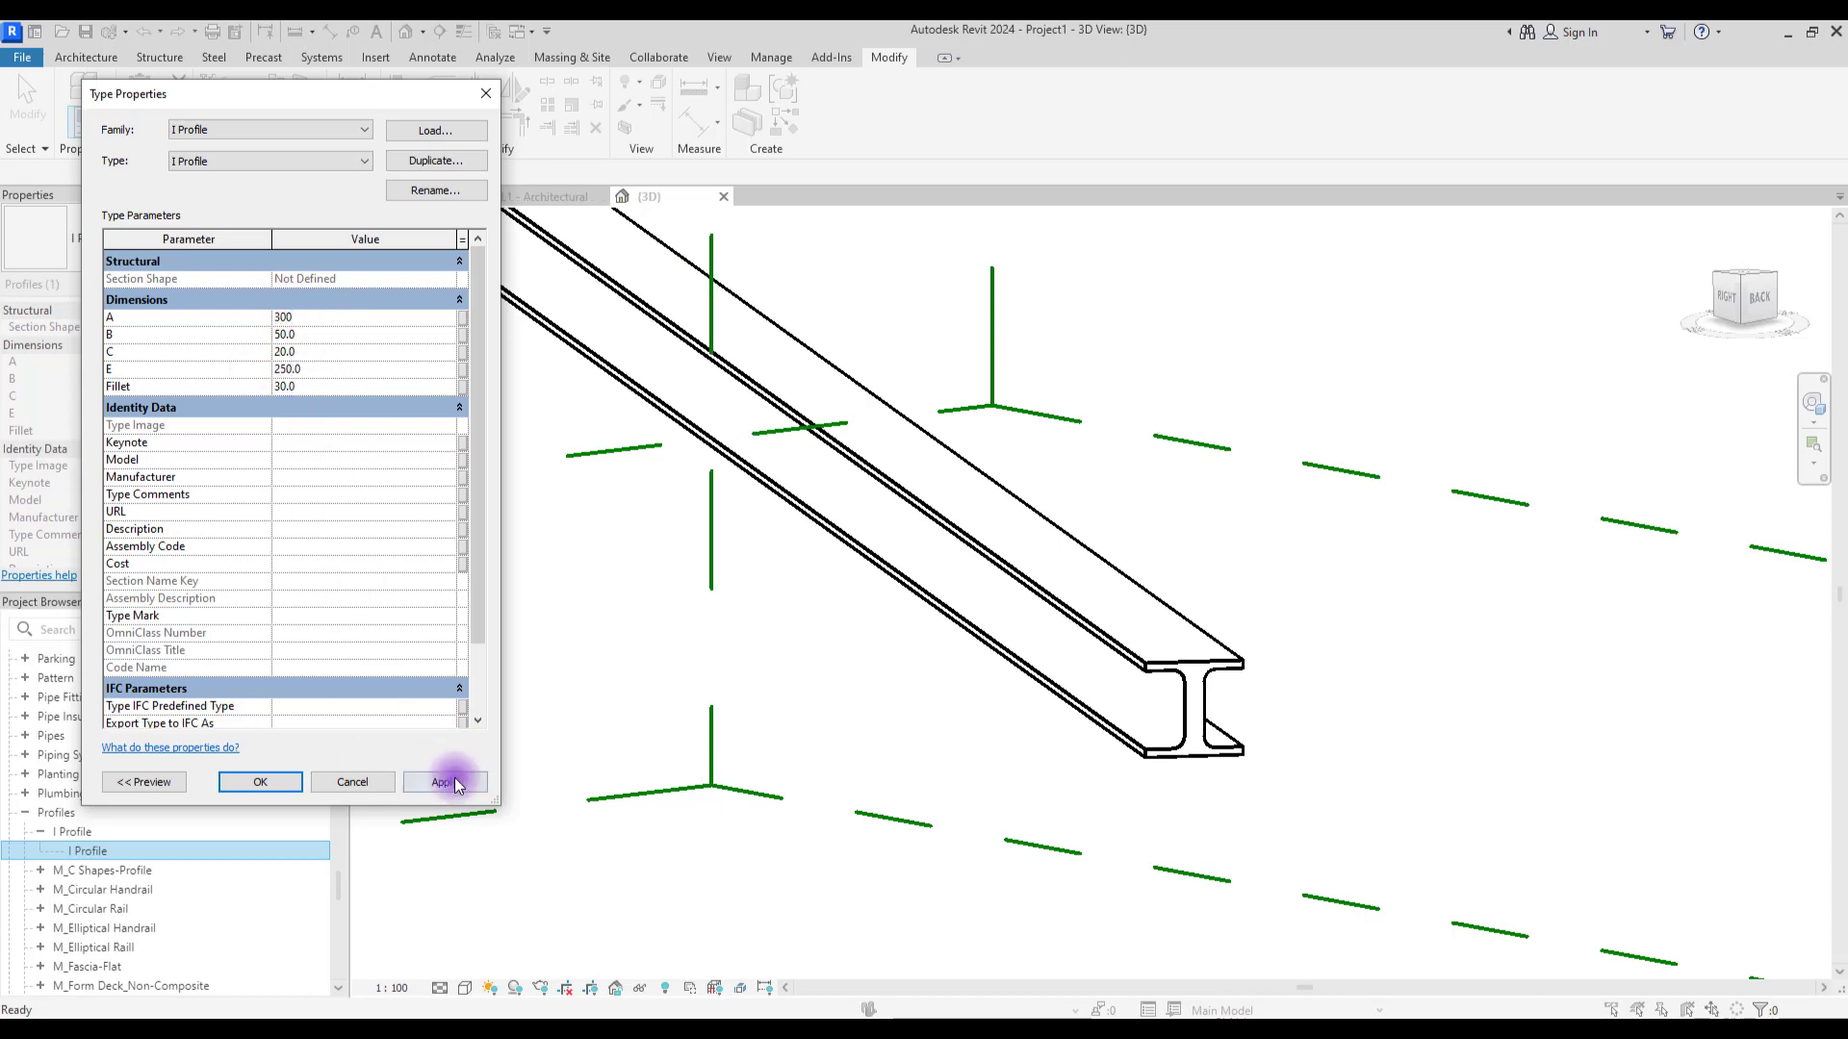
left_click(308, 386)
type("20")
key("Return")
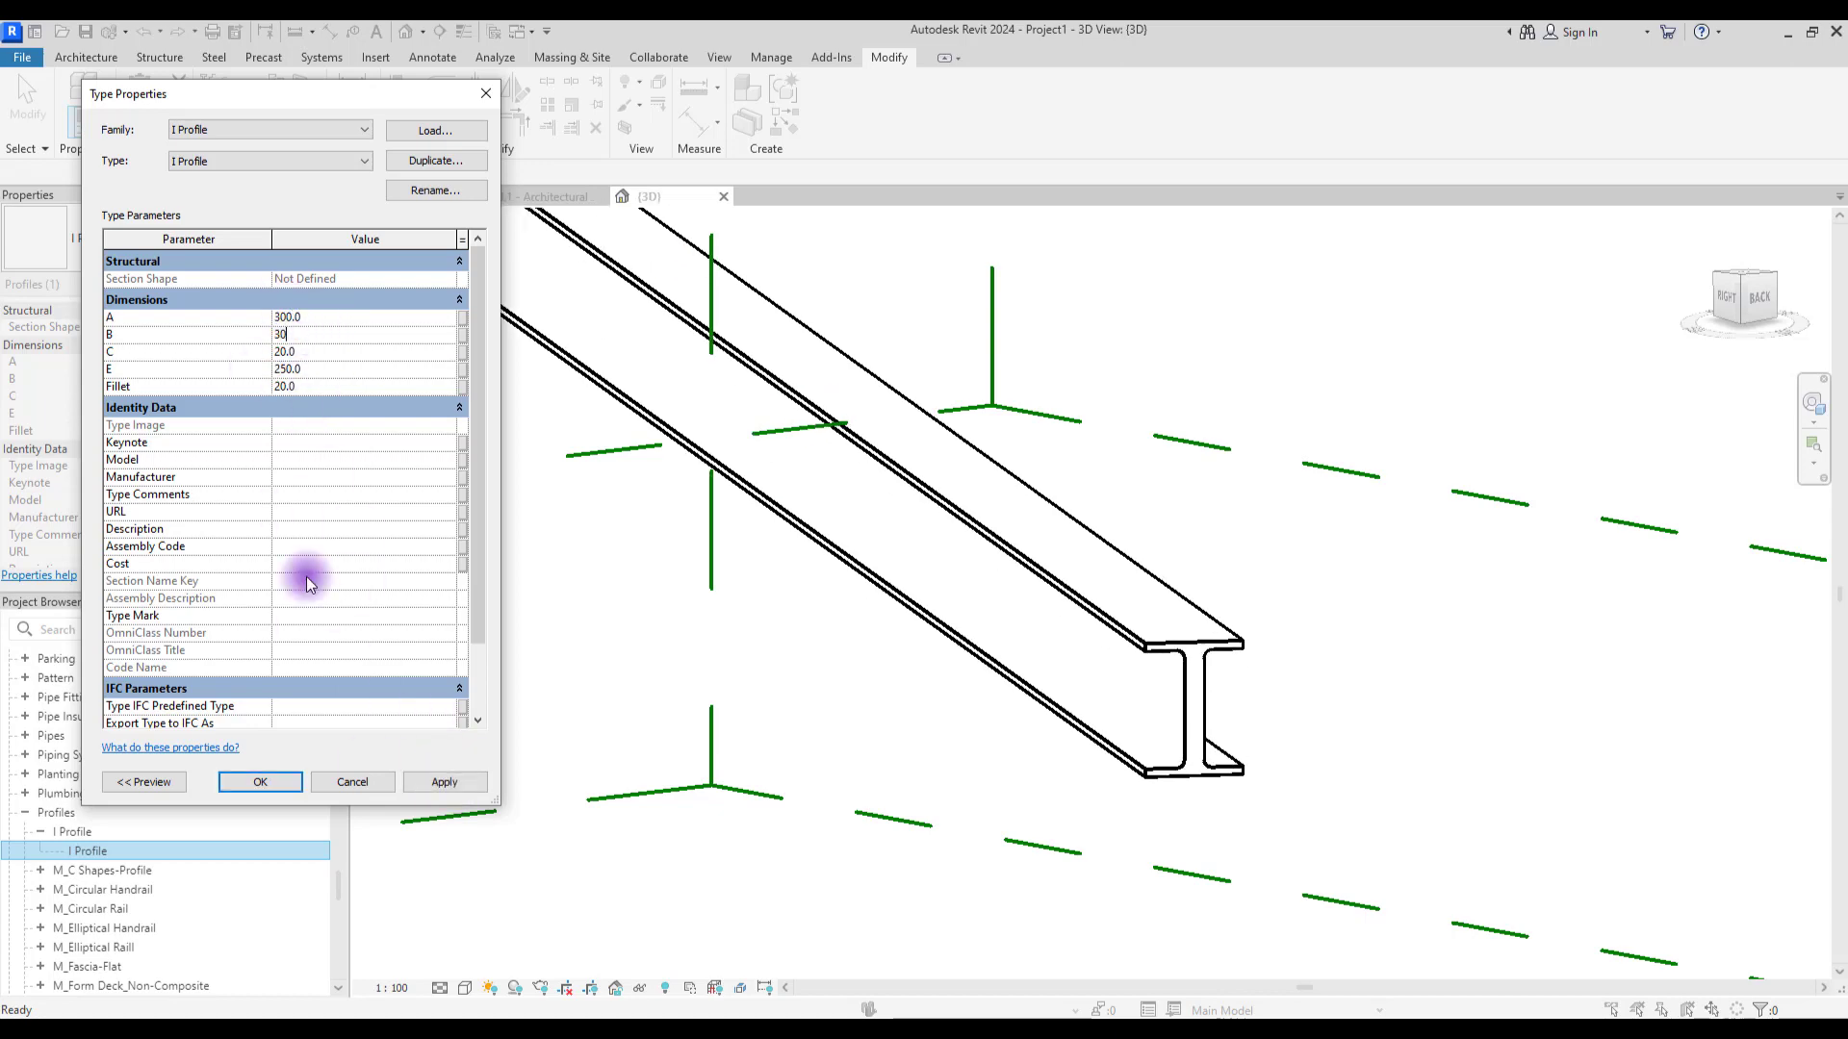
left_click(260, 782)
mouse_move(815, 671)
middle_mouse_down("shift")
mouse_move(694, 680)
mouse_move(772, 714)
mouse_move(784, 678)
middle_mouse_up("shift")
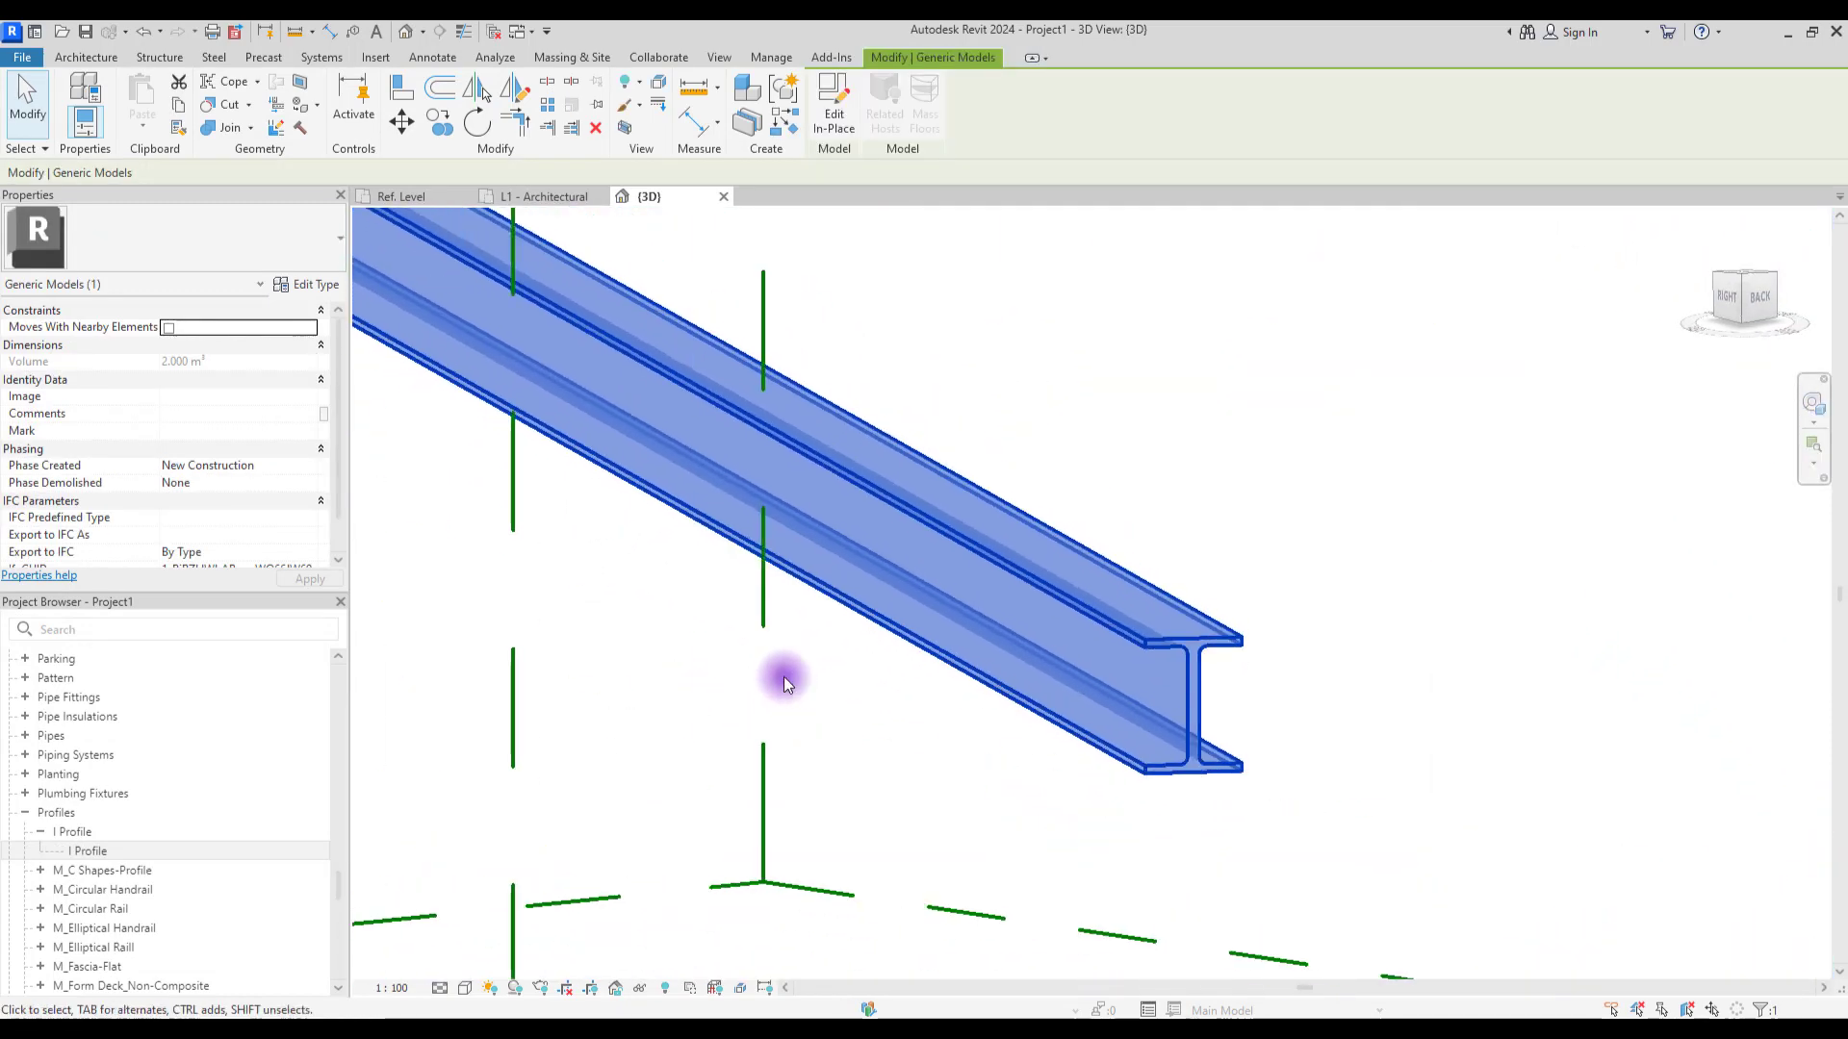
left_click(784, 674)
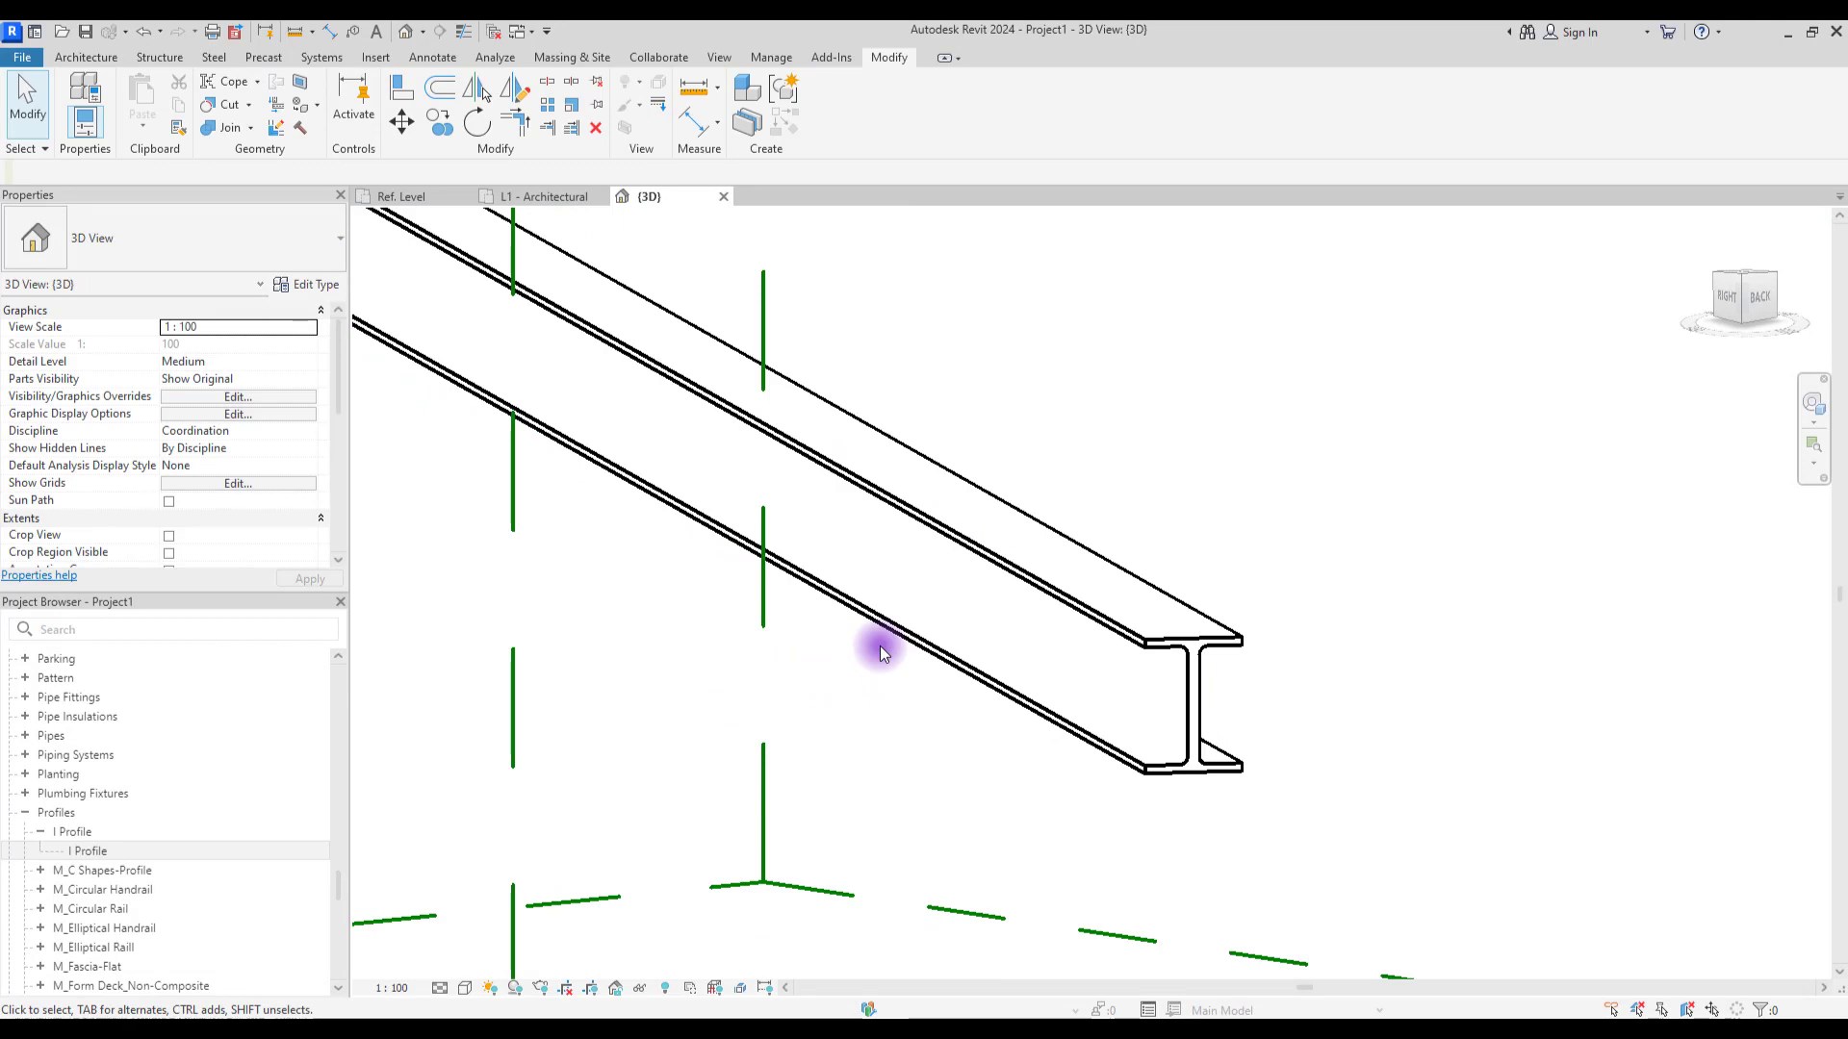
Step: From the Home screen, create a new family from the Profile.rft template
key("ctrl+d")
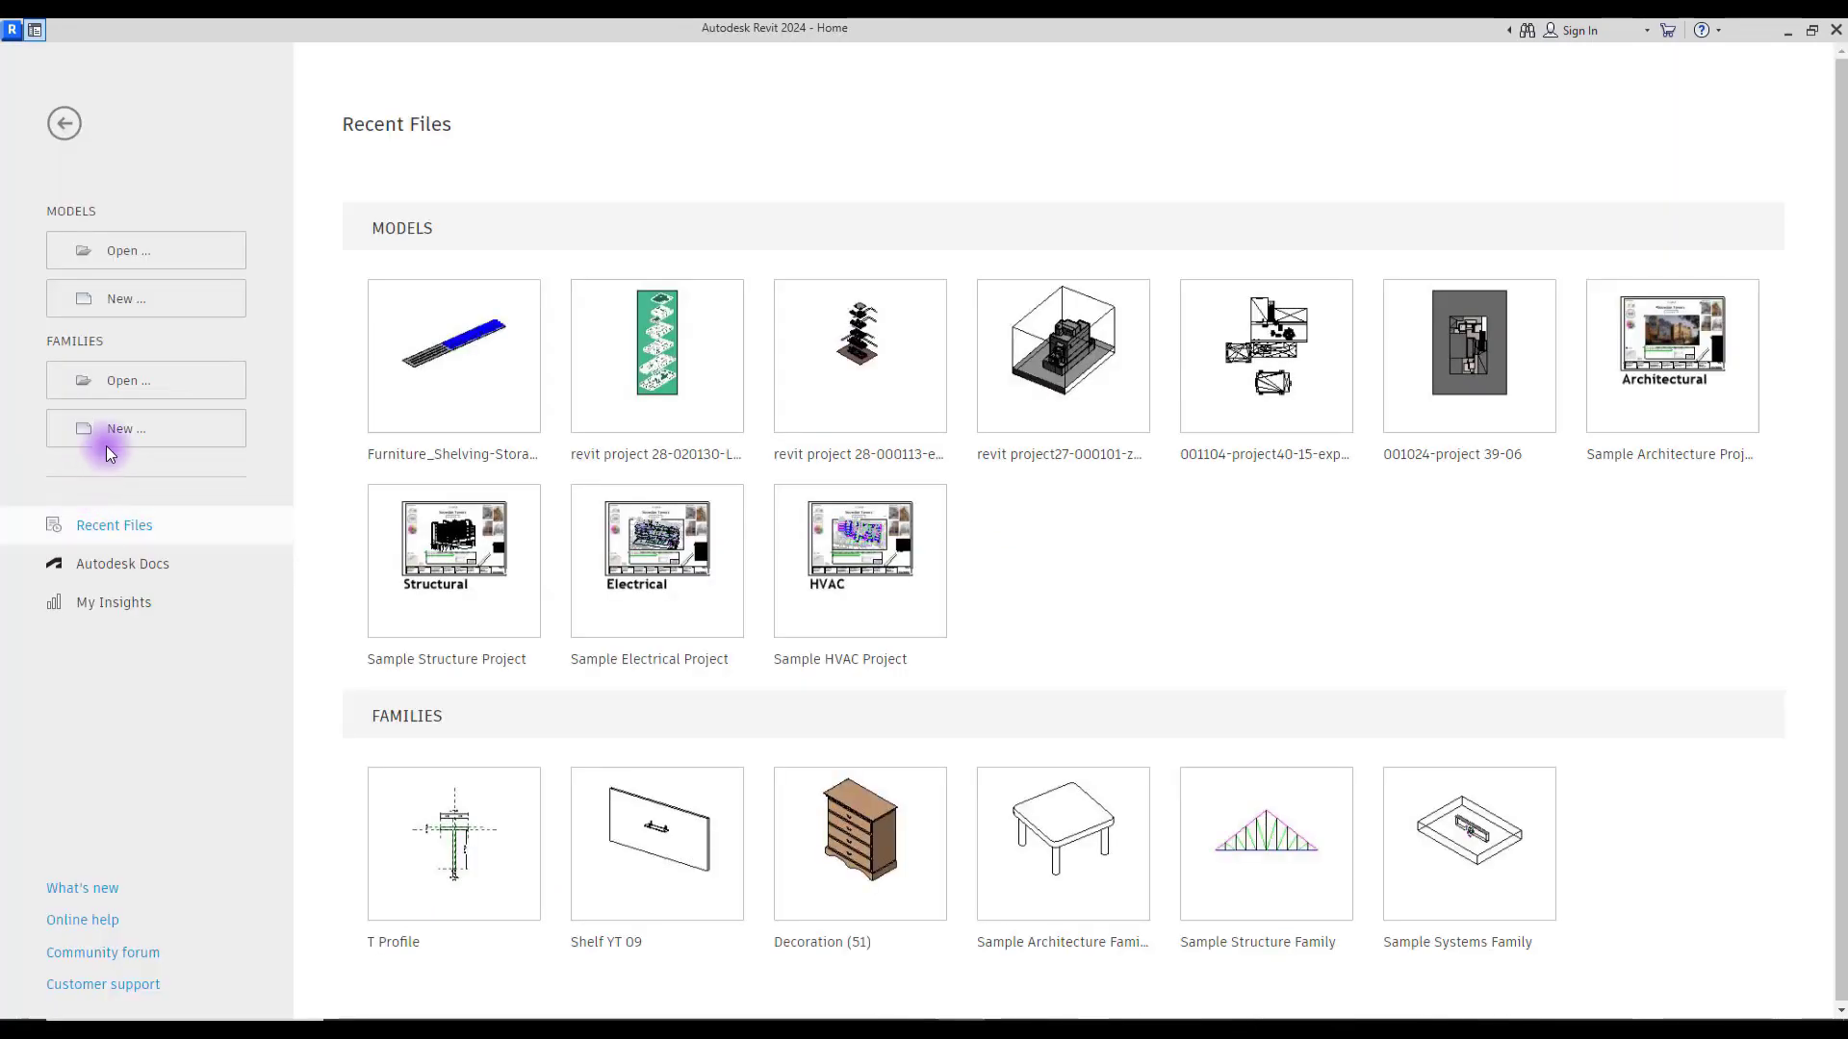
left_click(142, 428)
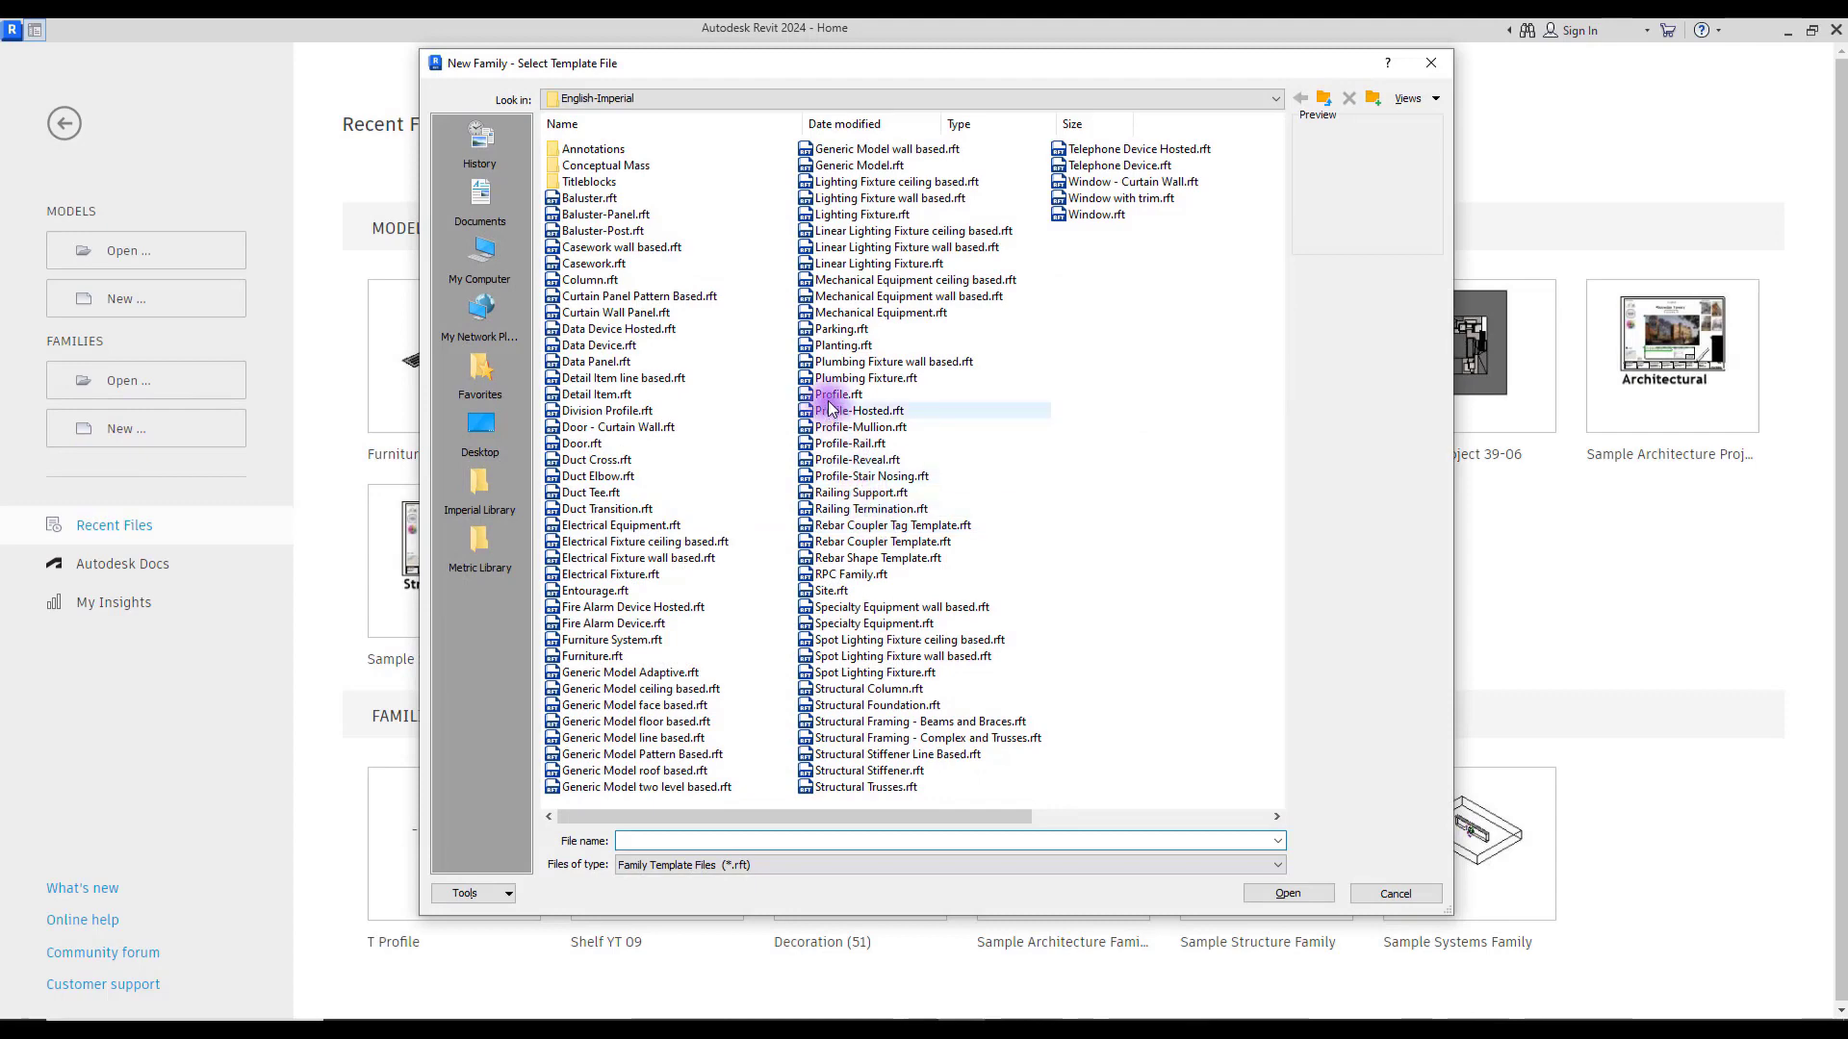
left_click(830, 394)
double_click(829, 394)
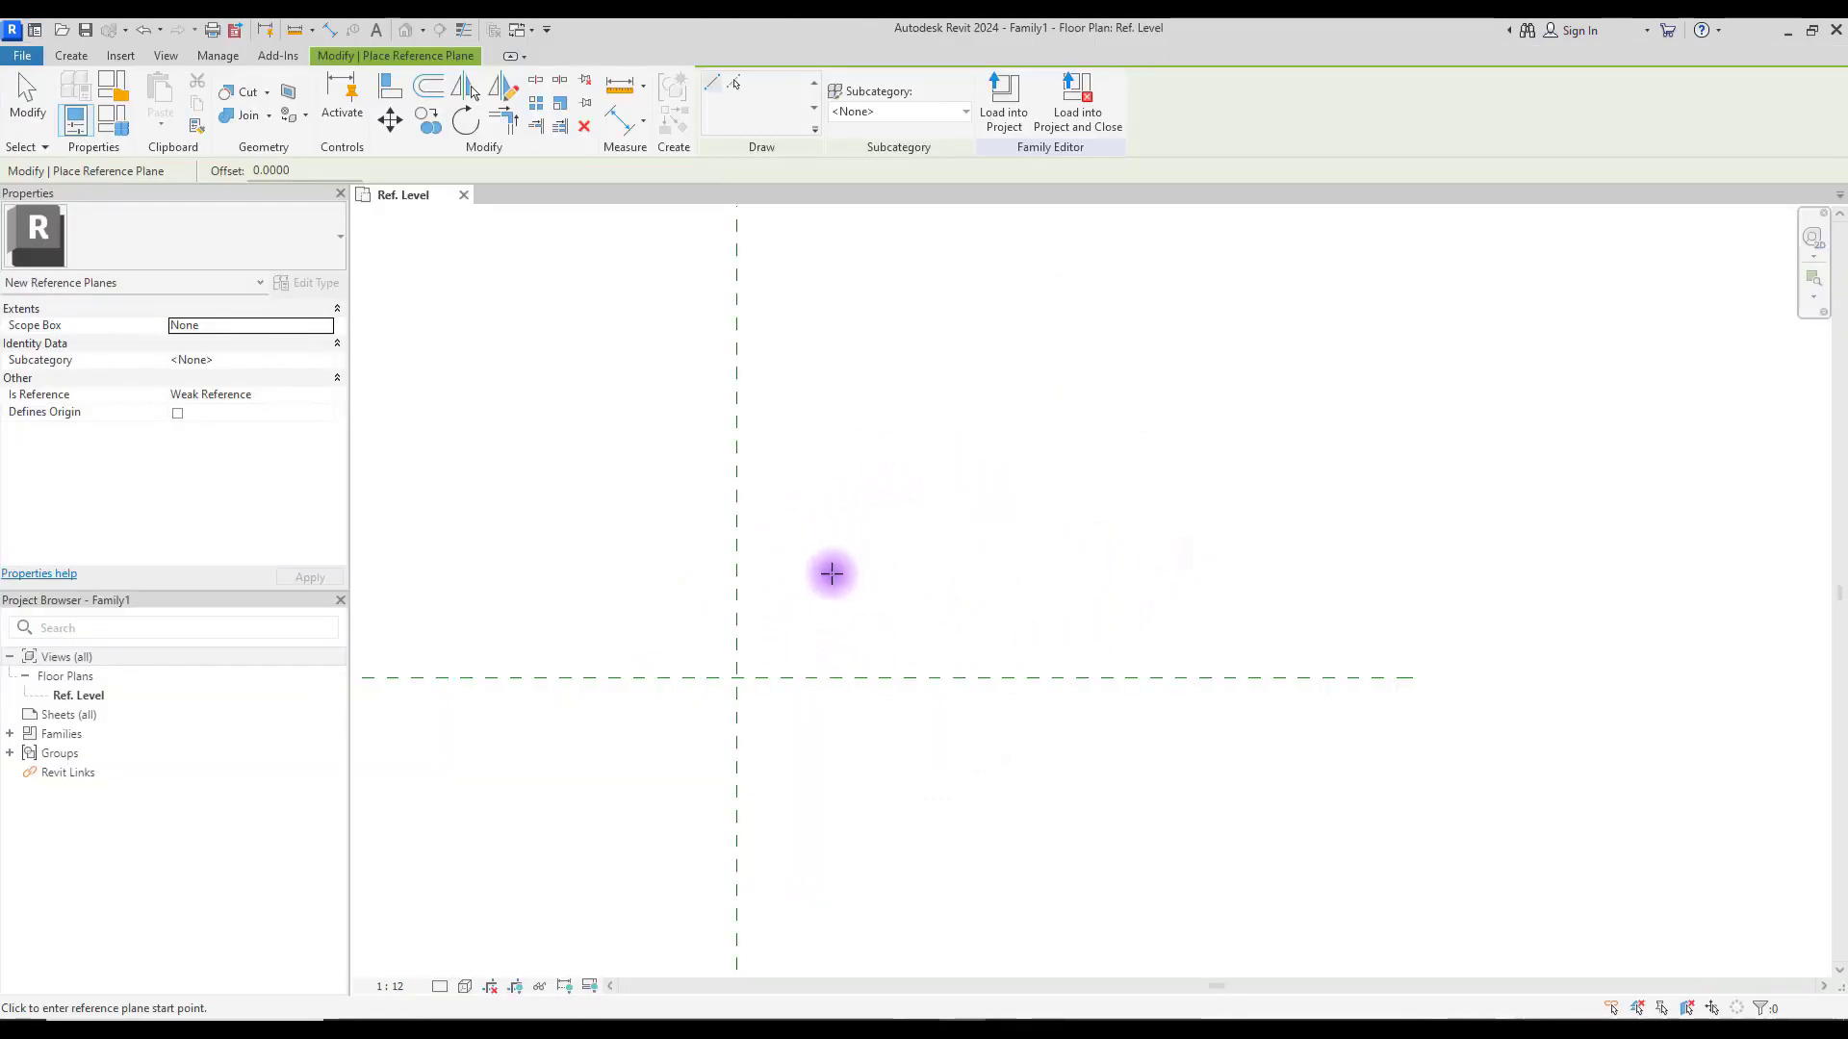
Step: Draw two vertical and two horizontal reference planes around the profile centre
left_click(763, 532)
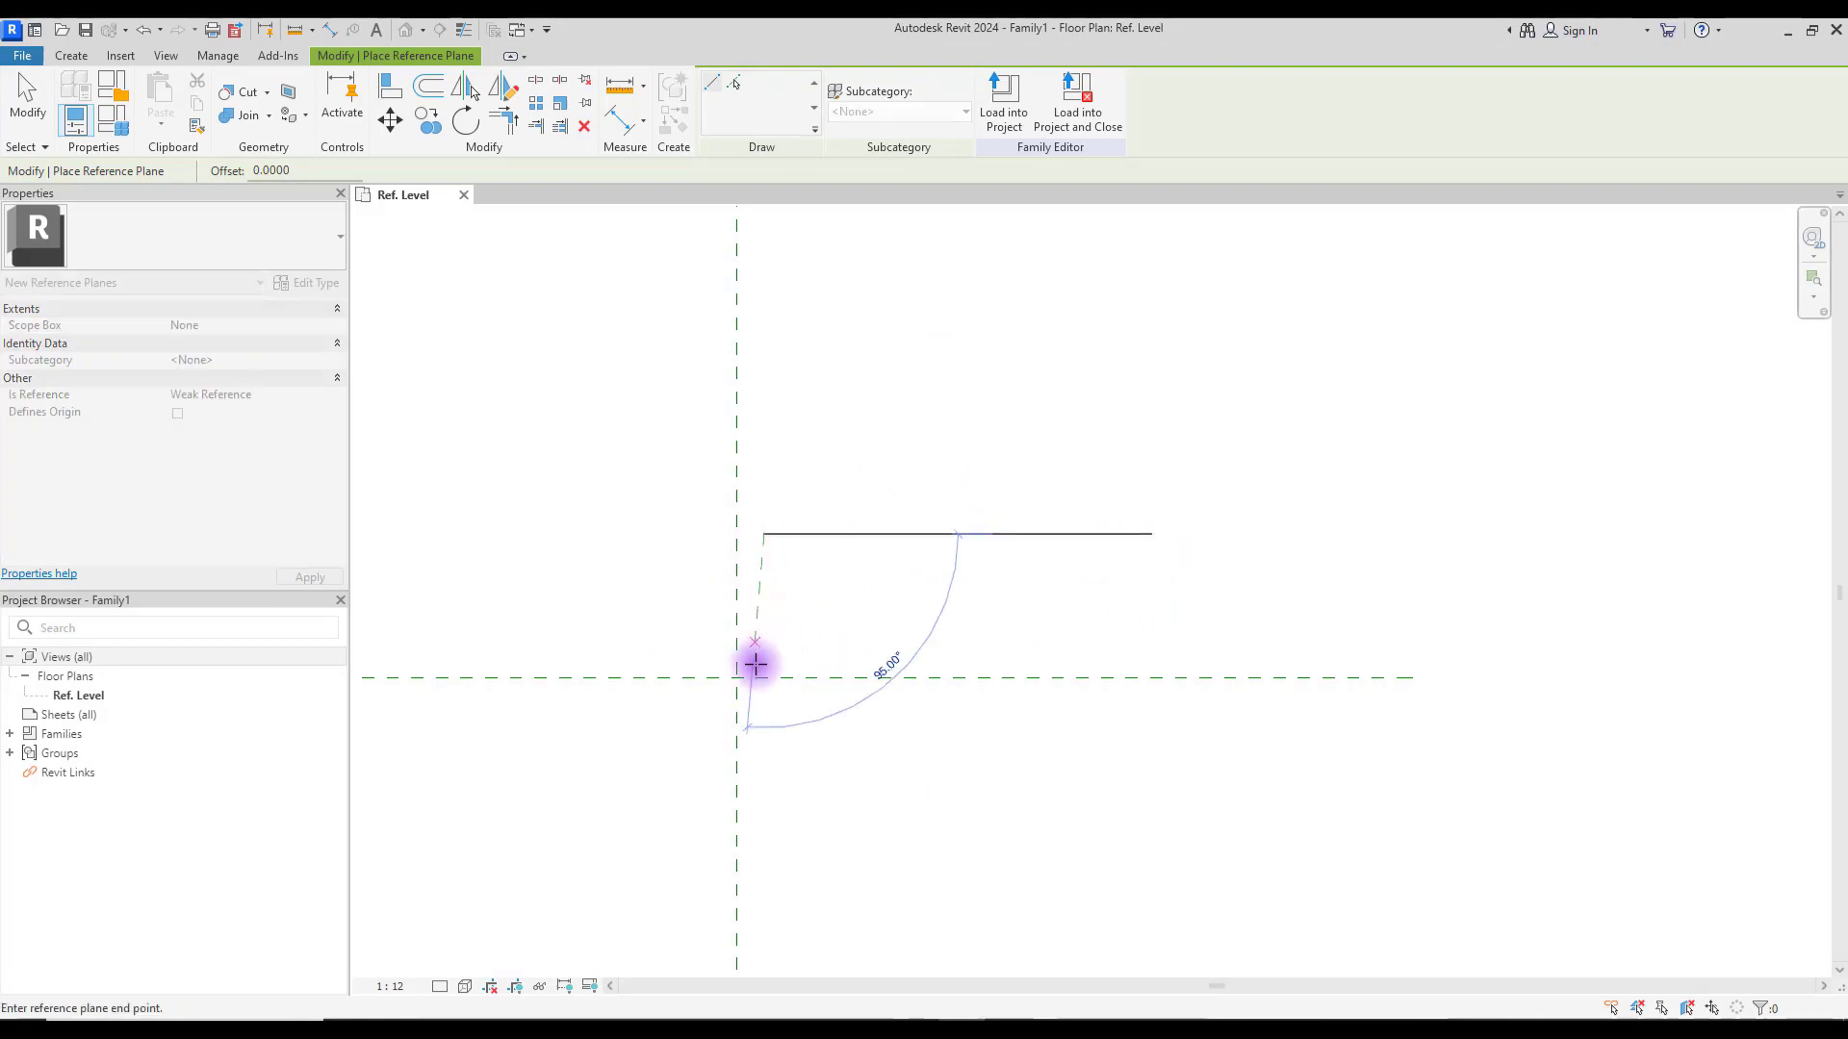
left_click(765, 778)
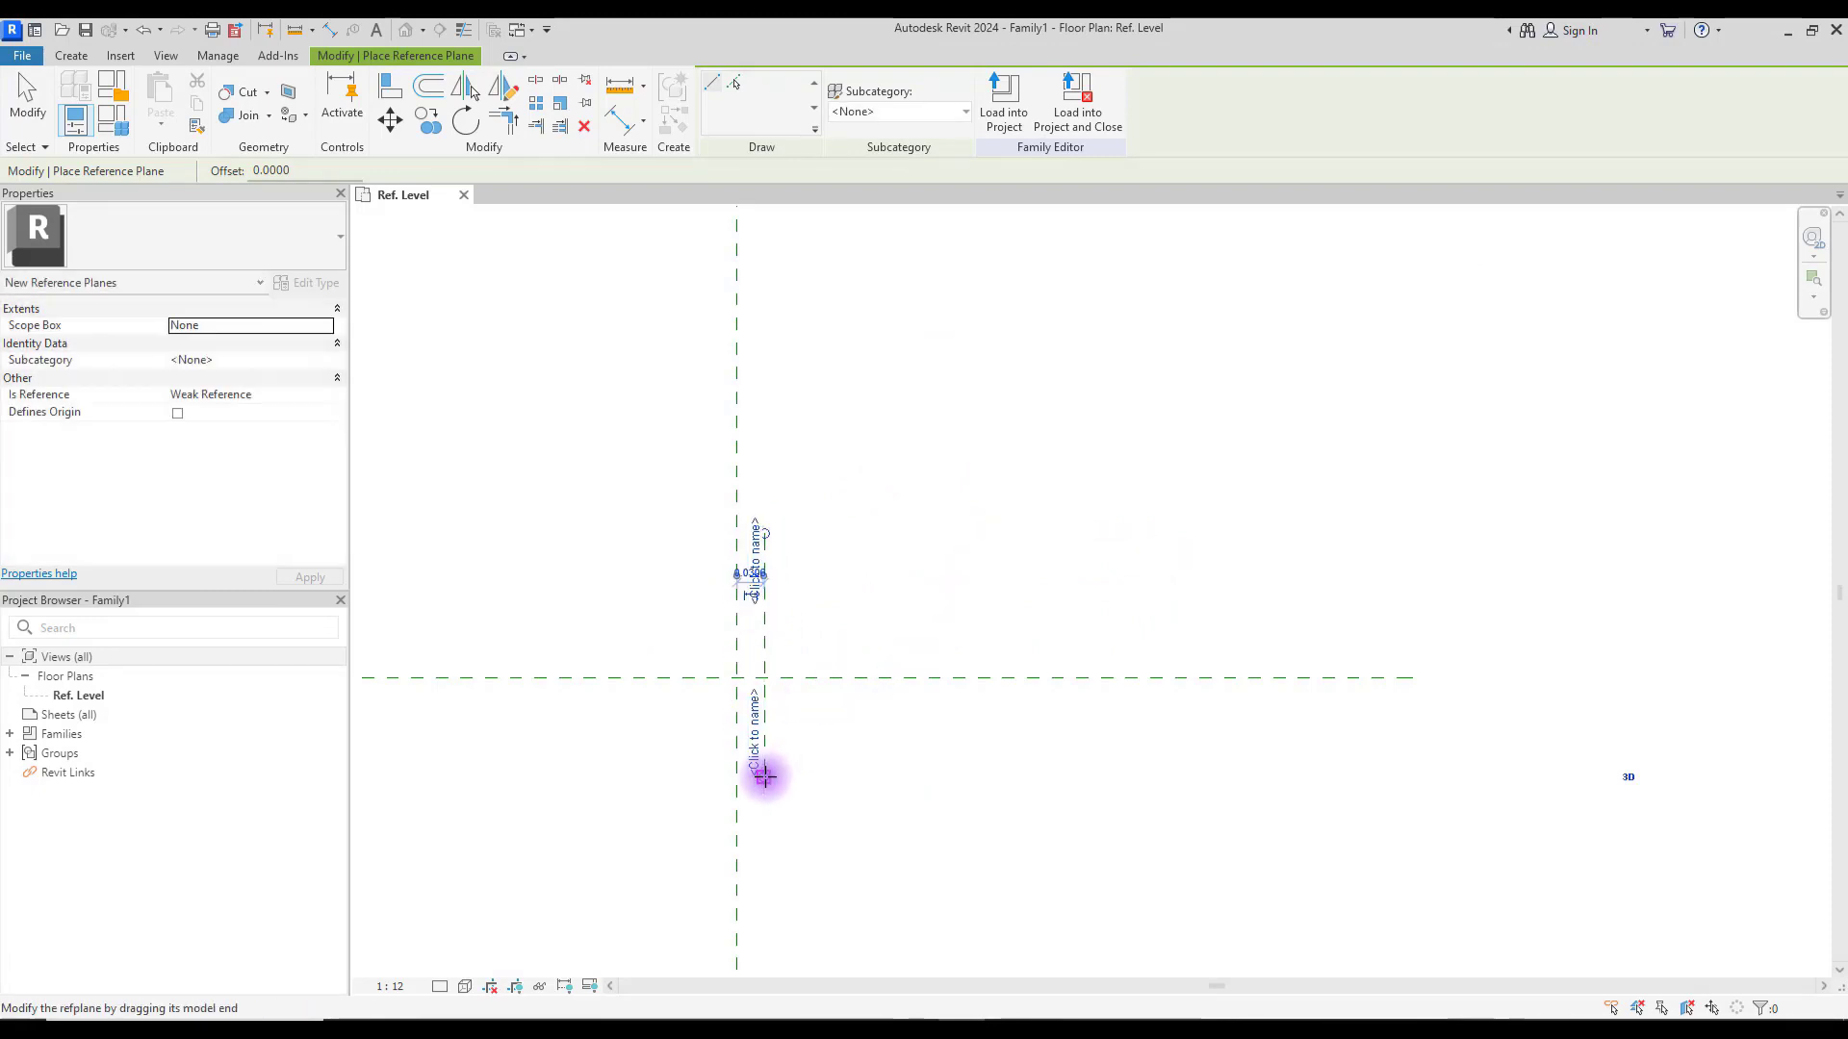
left_click(673, 643)
left_click(1006, 642)
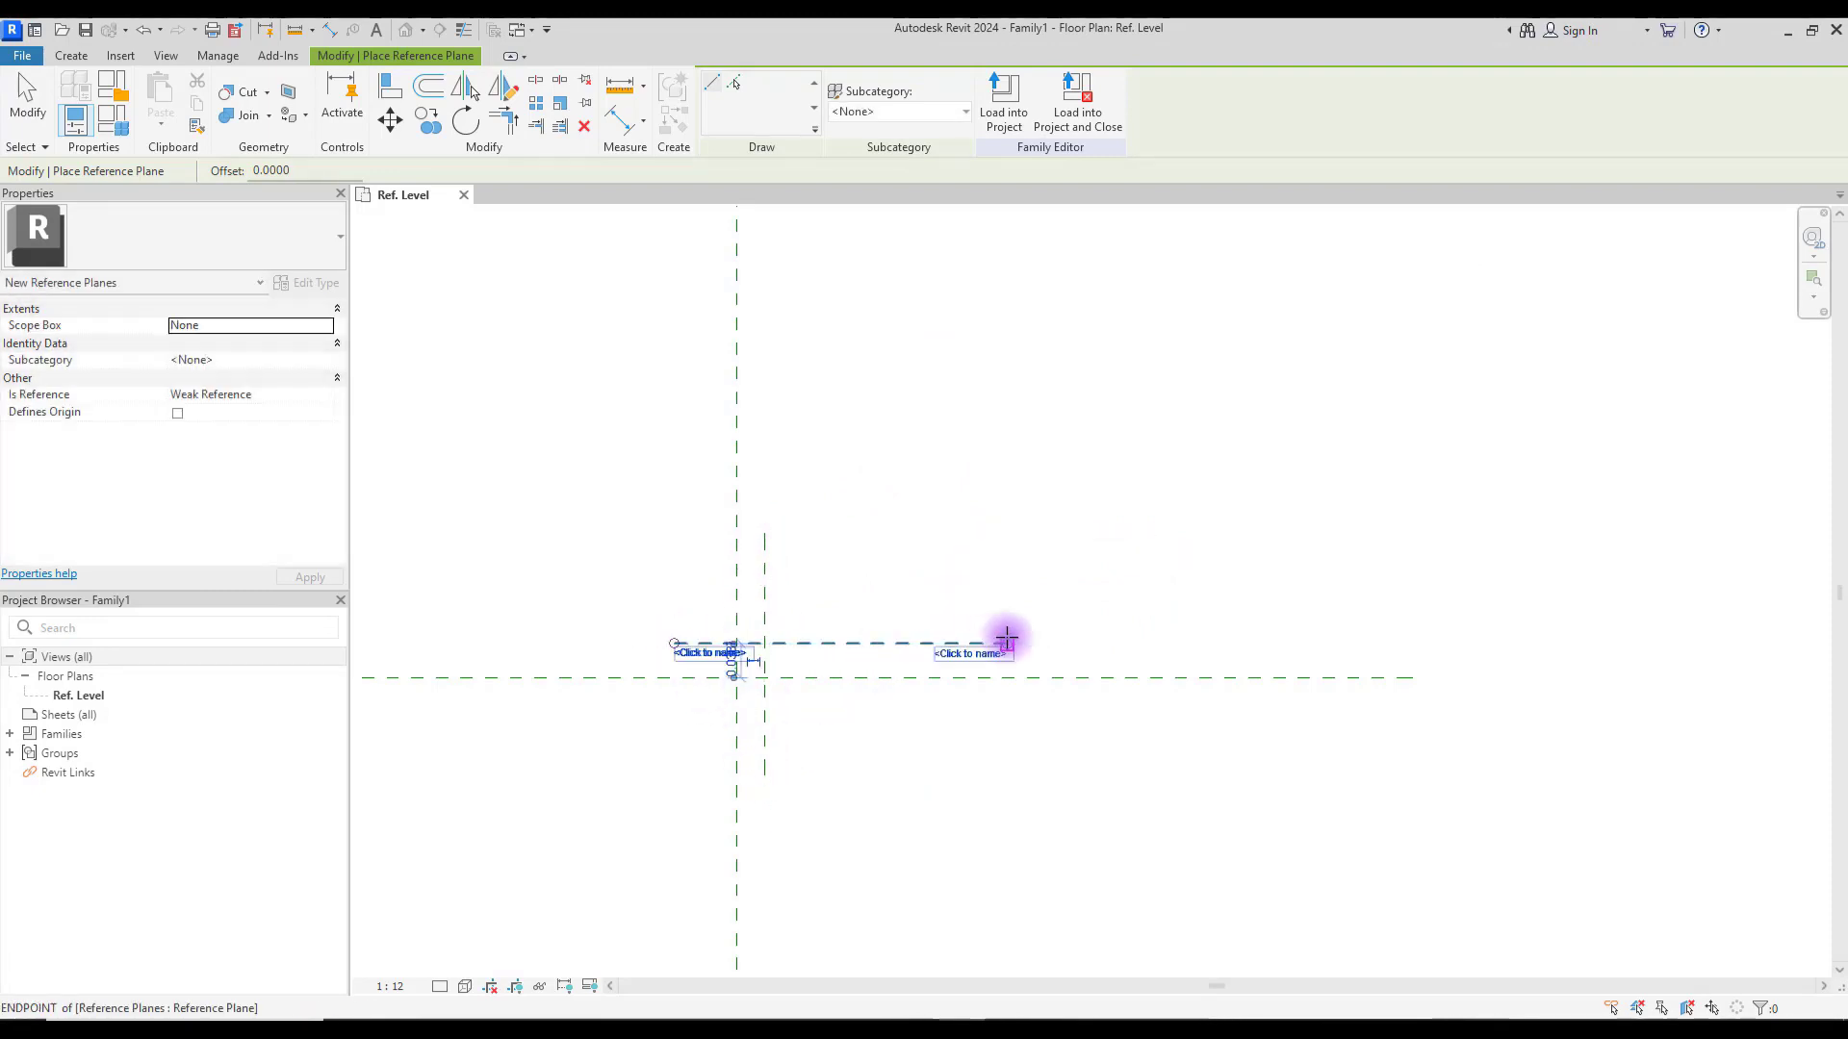
left_click(887, 610)
left_click(886, 744)
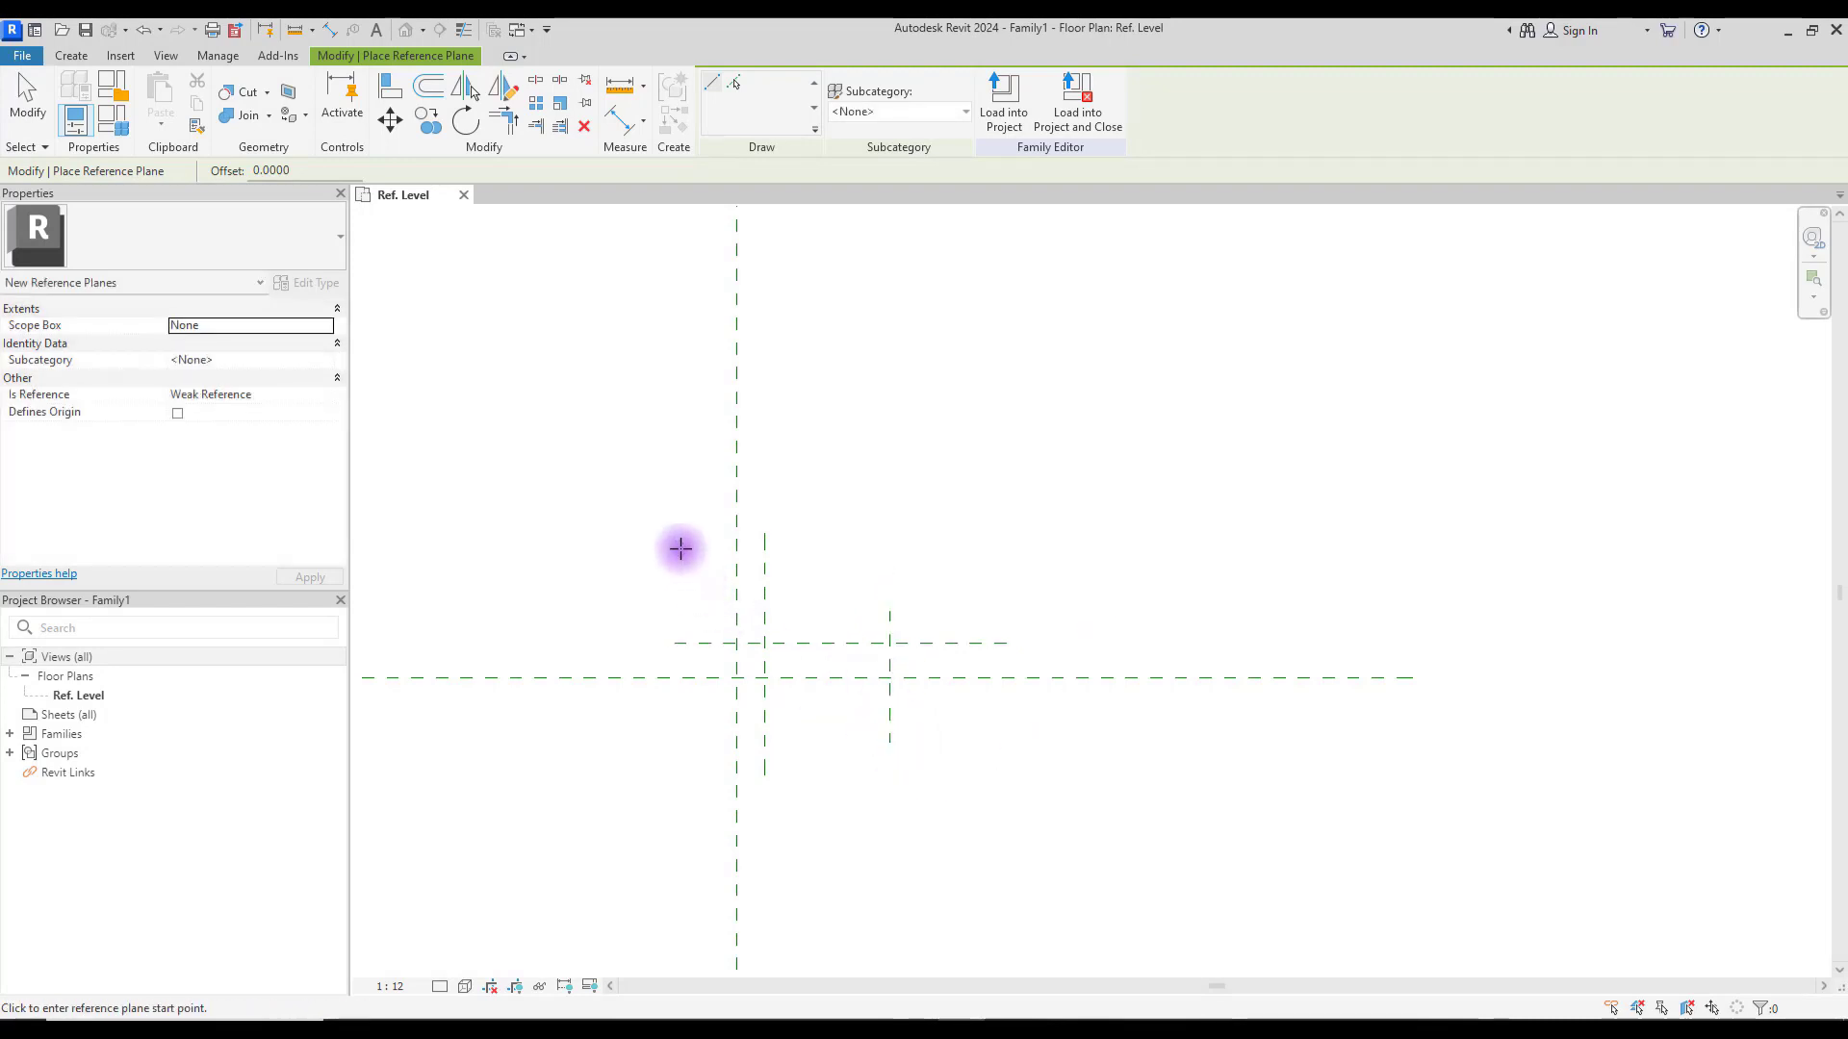
left_click(675, 502)
left_click(910, 500)
key("Escape")
key("Escape")
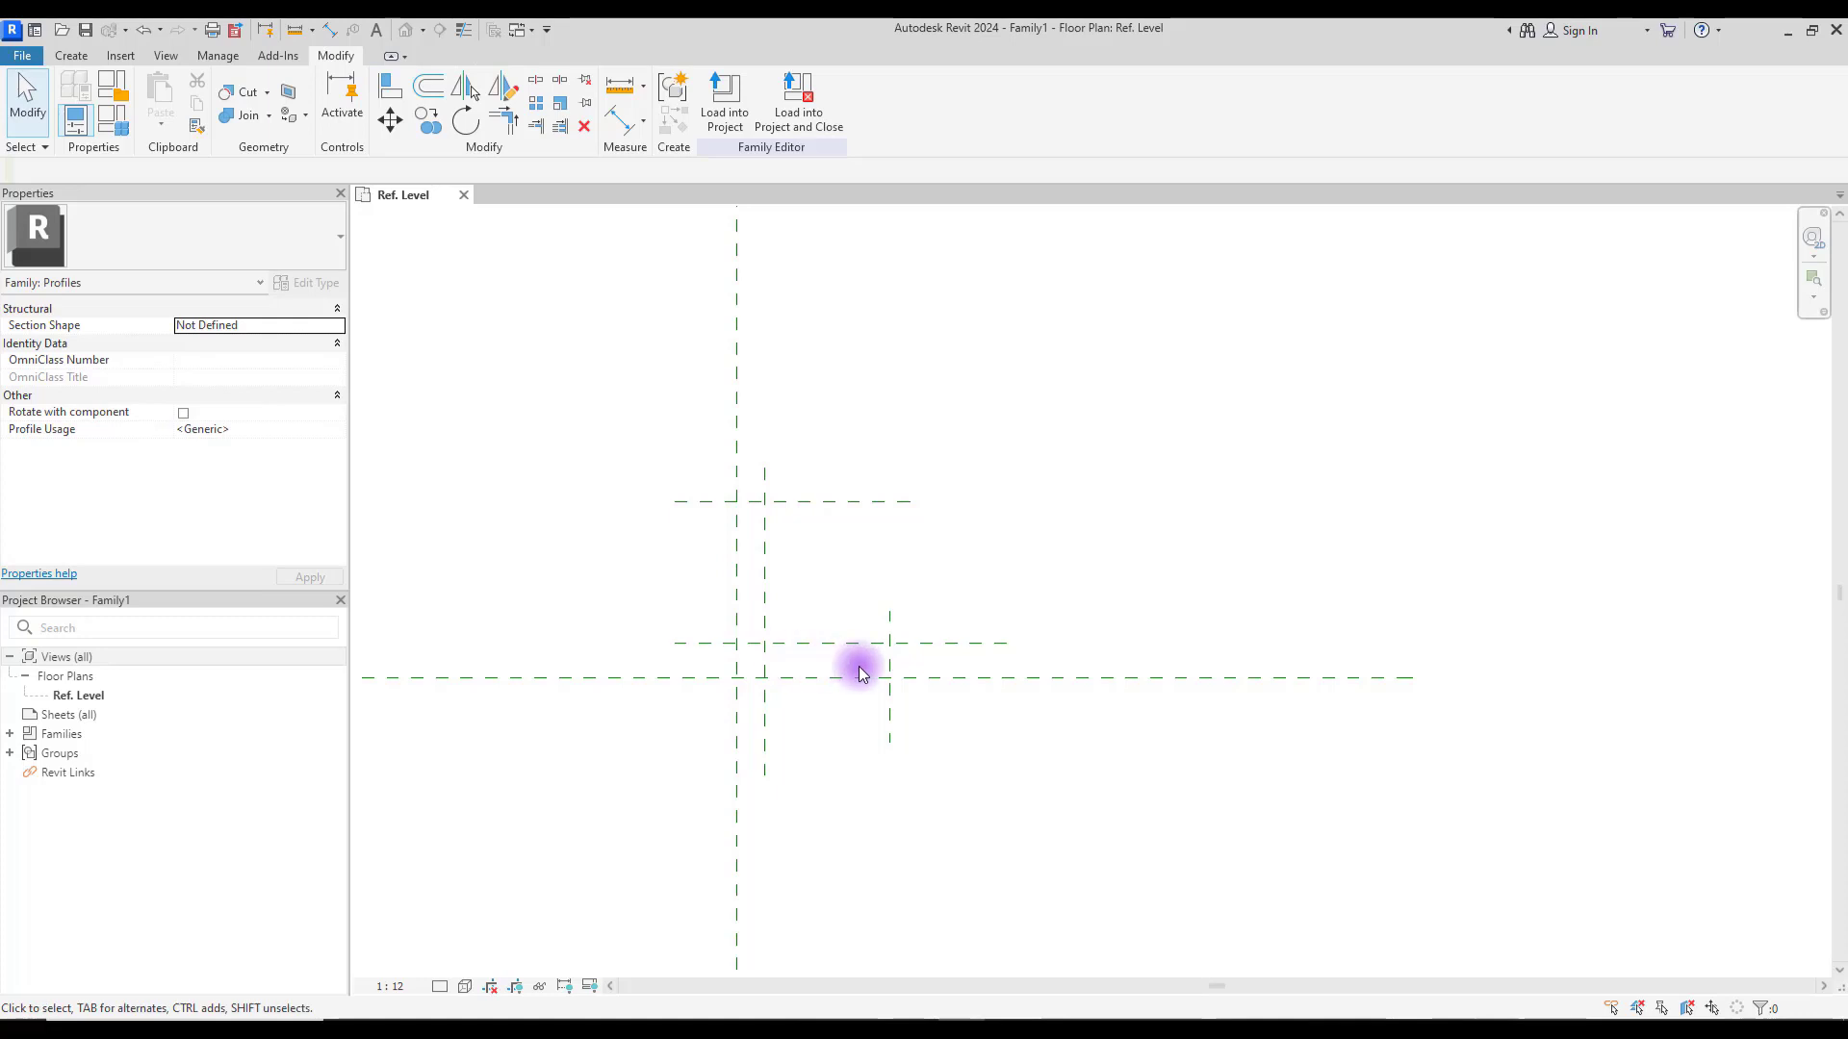
scroll(859, 673, "up", 3)
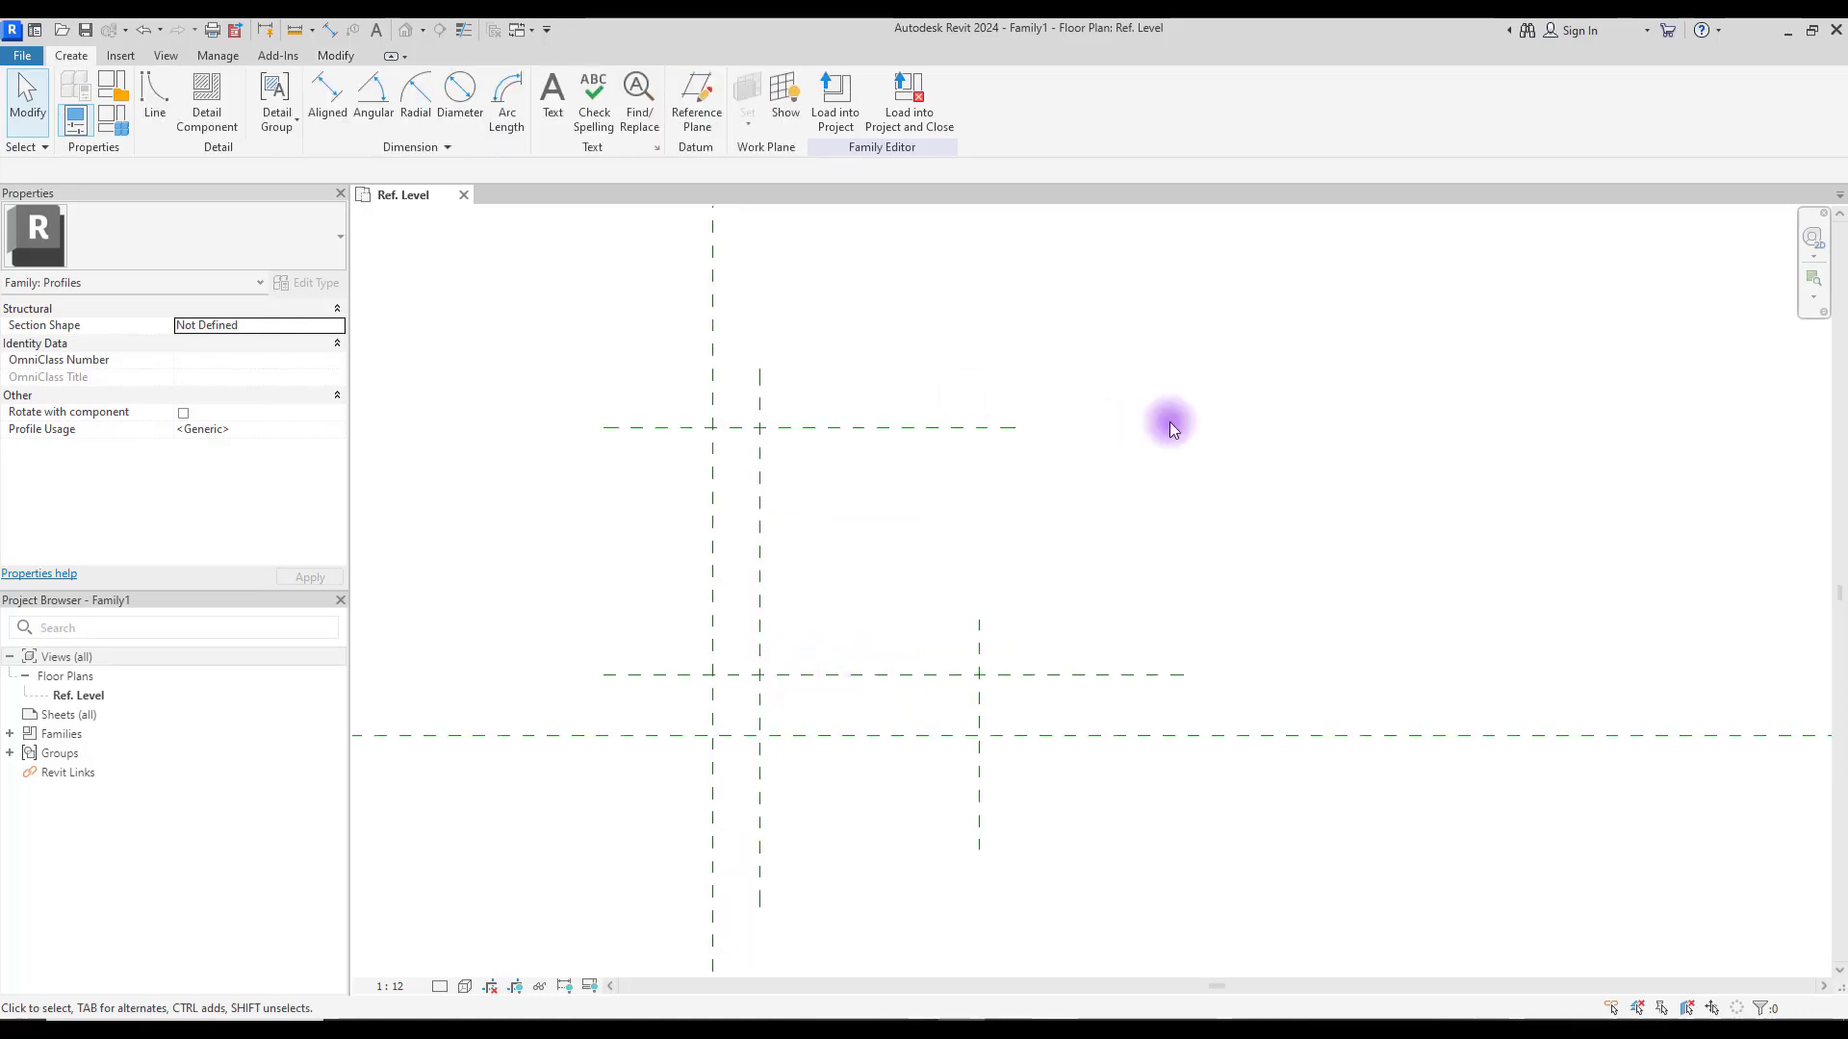
Step: Place aligned dimensions across the two thin gaps between reference planes (0.03 and 0.04)
left_click(326, 96)
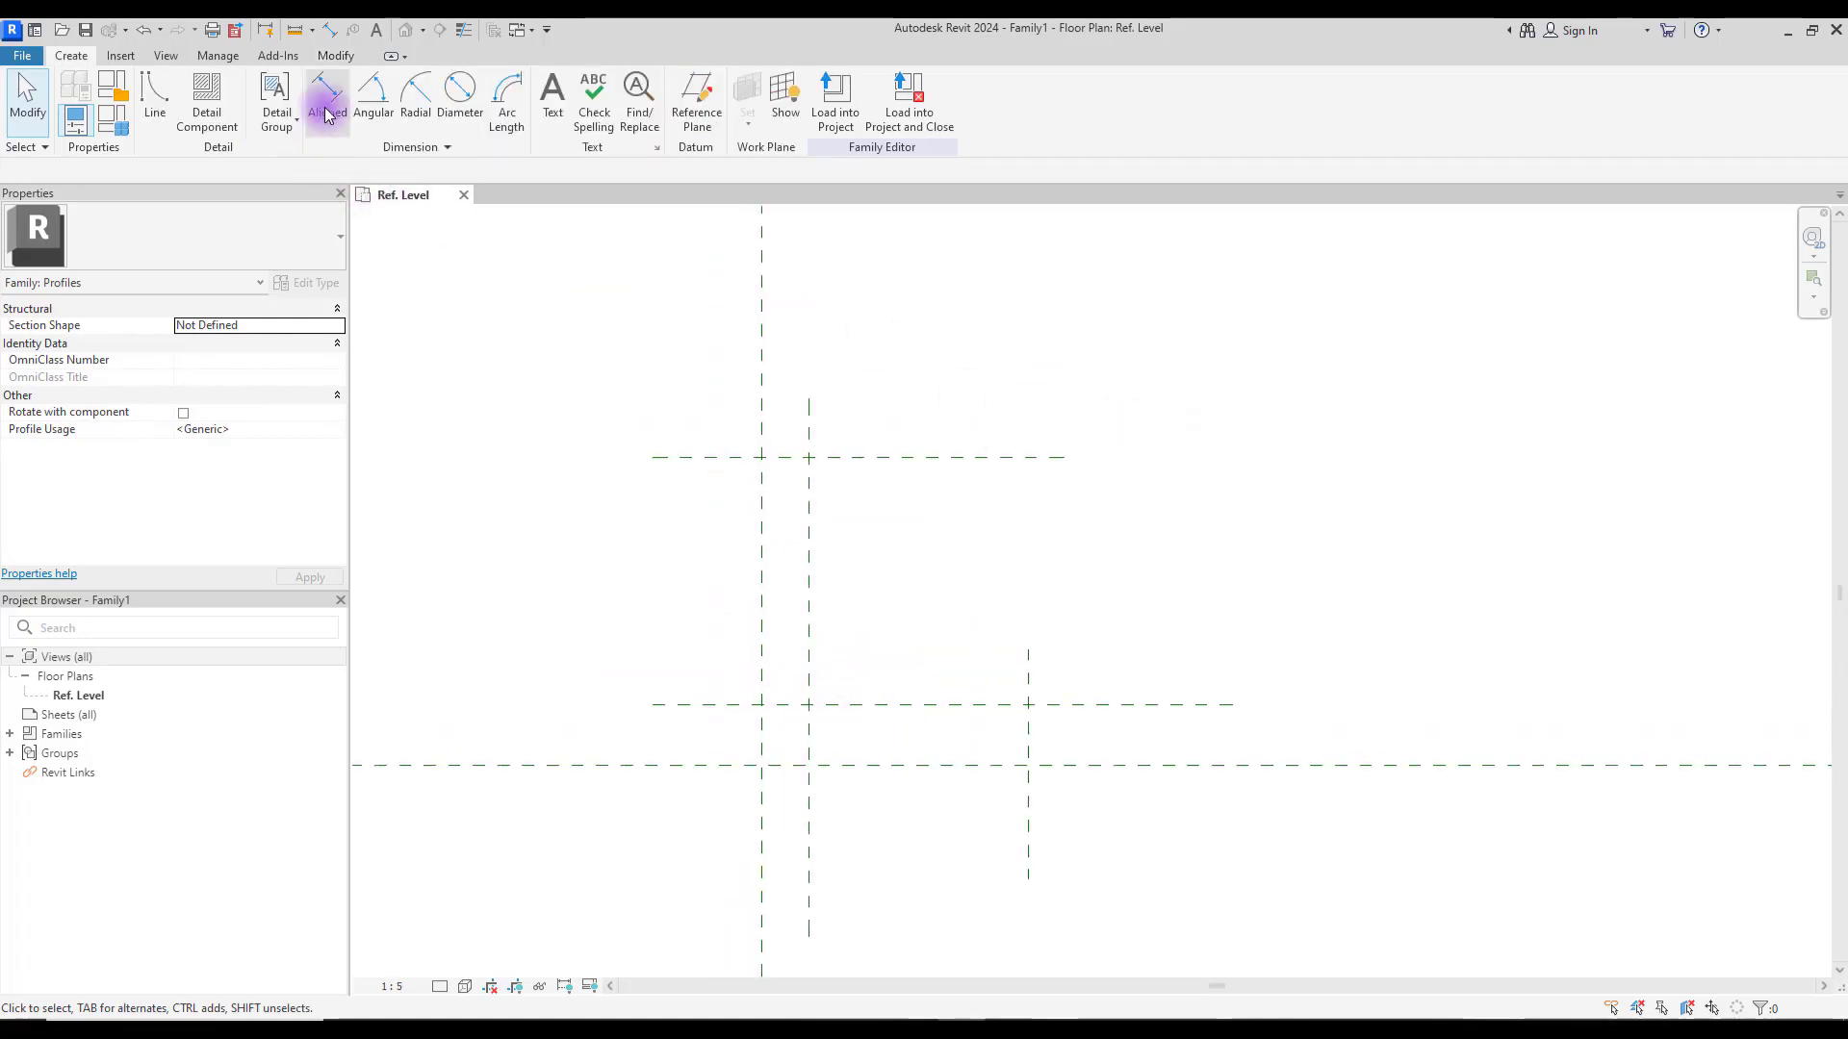
left_click(764, 496)
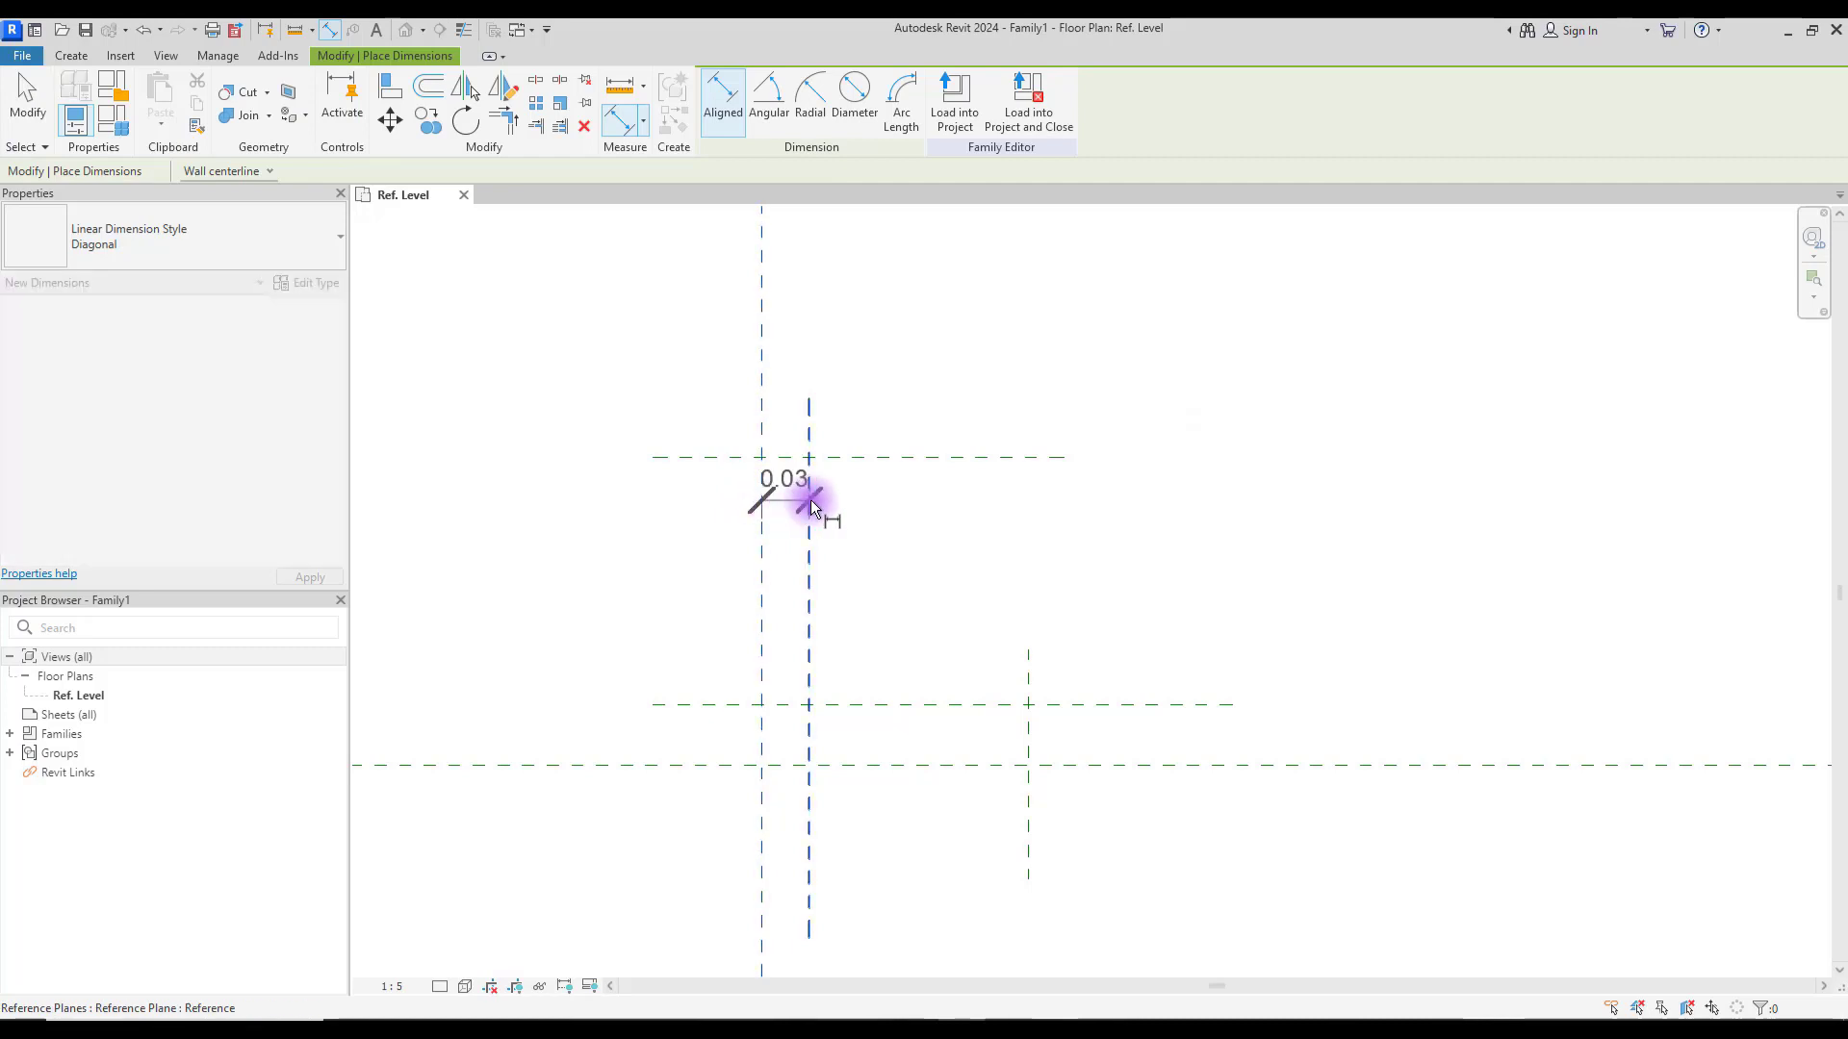
left_click(810, 500)
left_click(1078, 304)
left_click(979, 706)
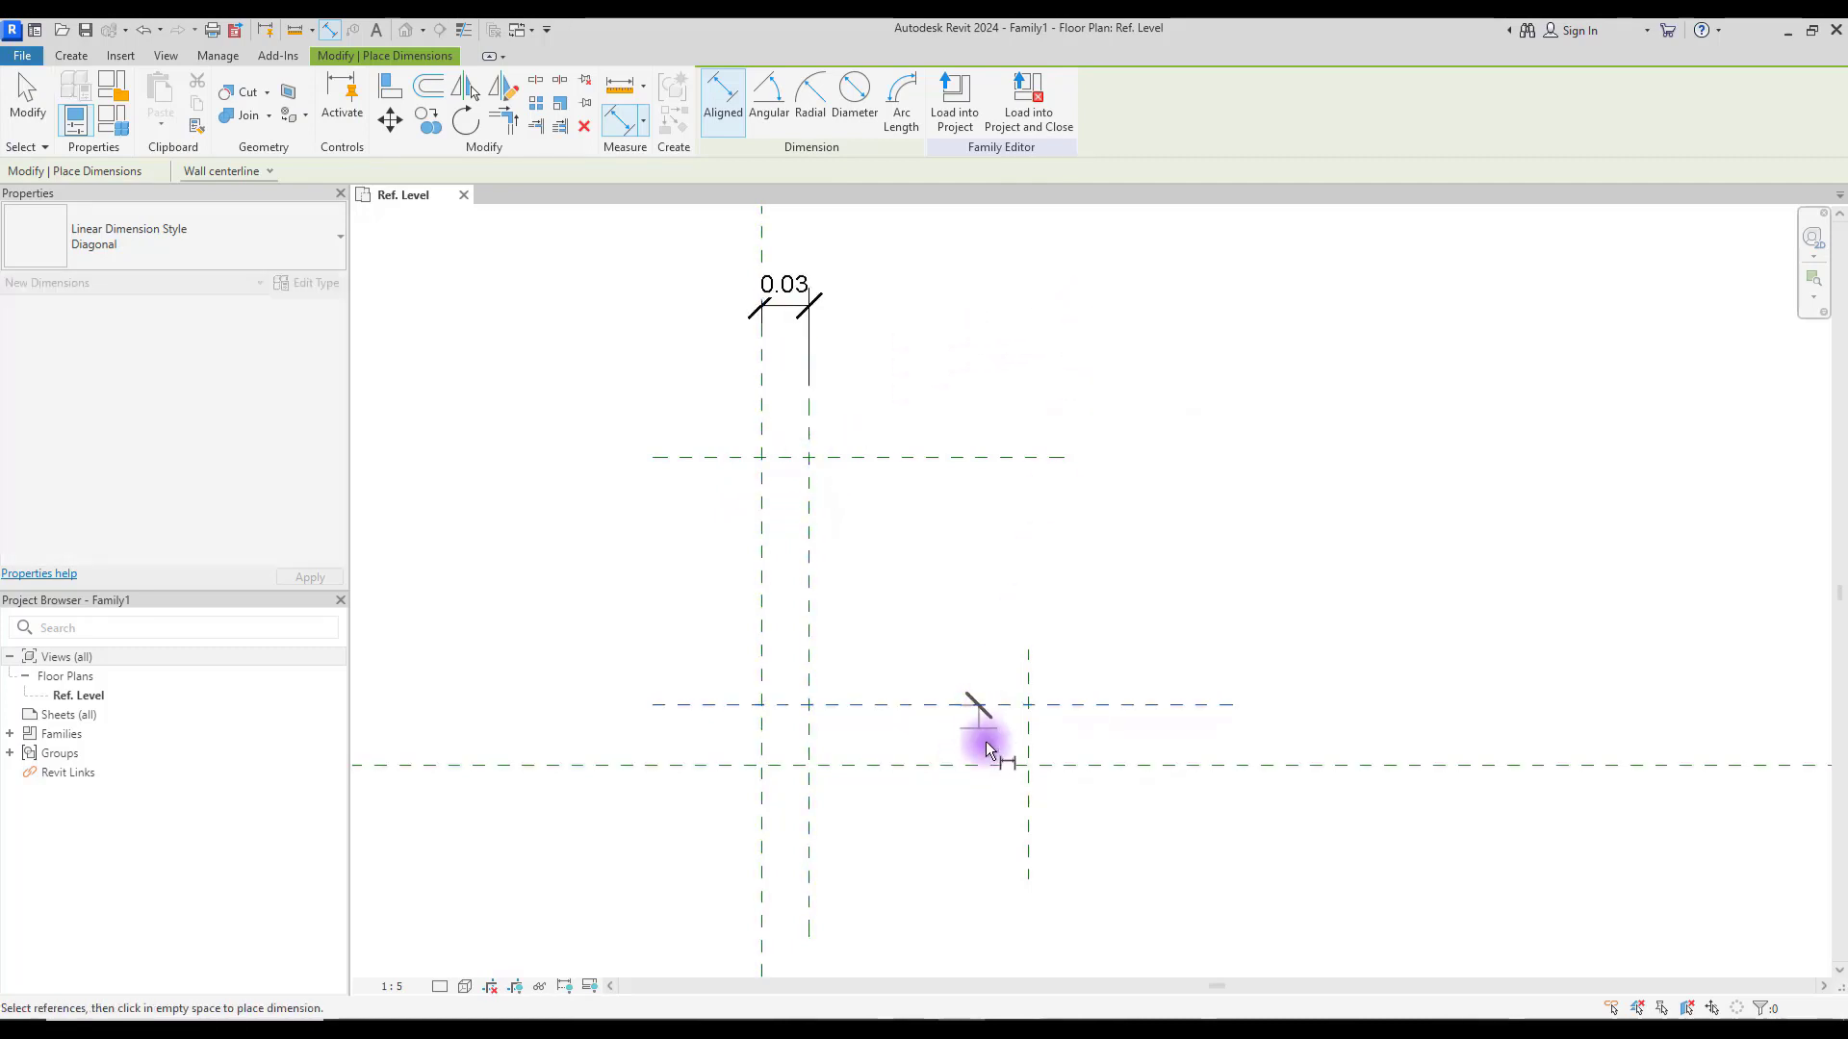
left_click(1016, 767)
left_click(1285, 736)
key("Escape")
key("Escape")
Step: Label both thin-gap dimensions with a new parameter named Thickness
left_click(790, 320)
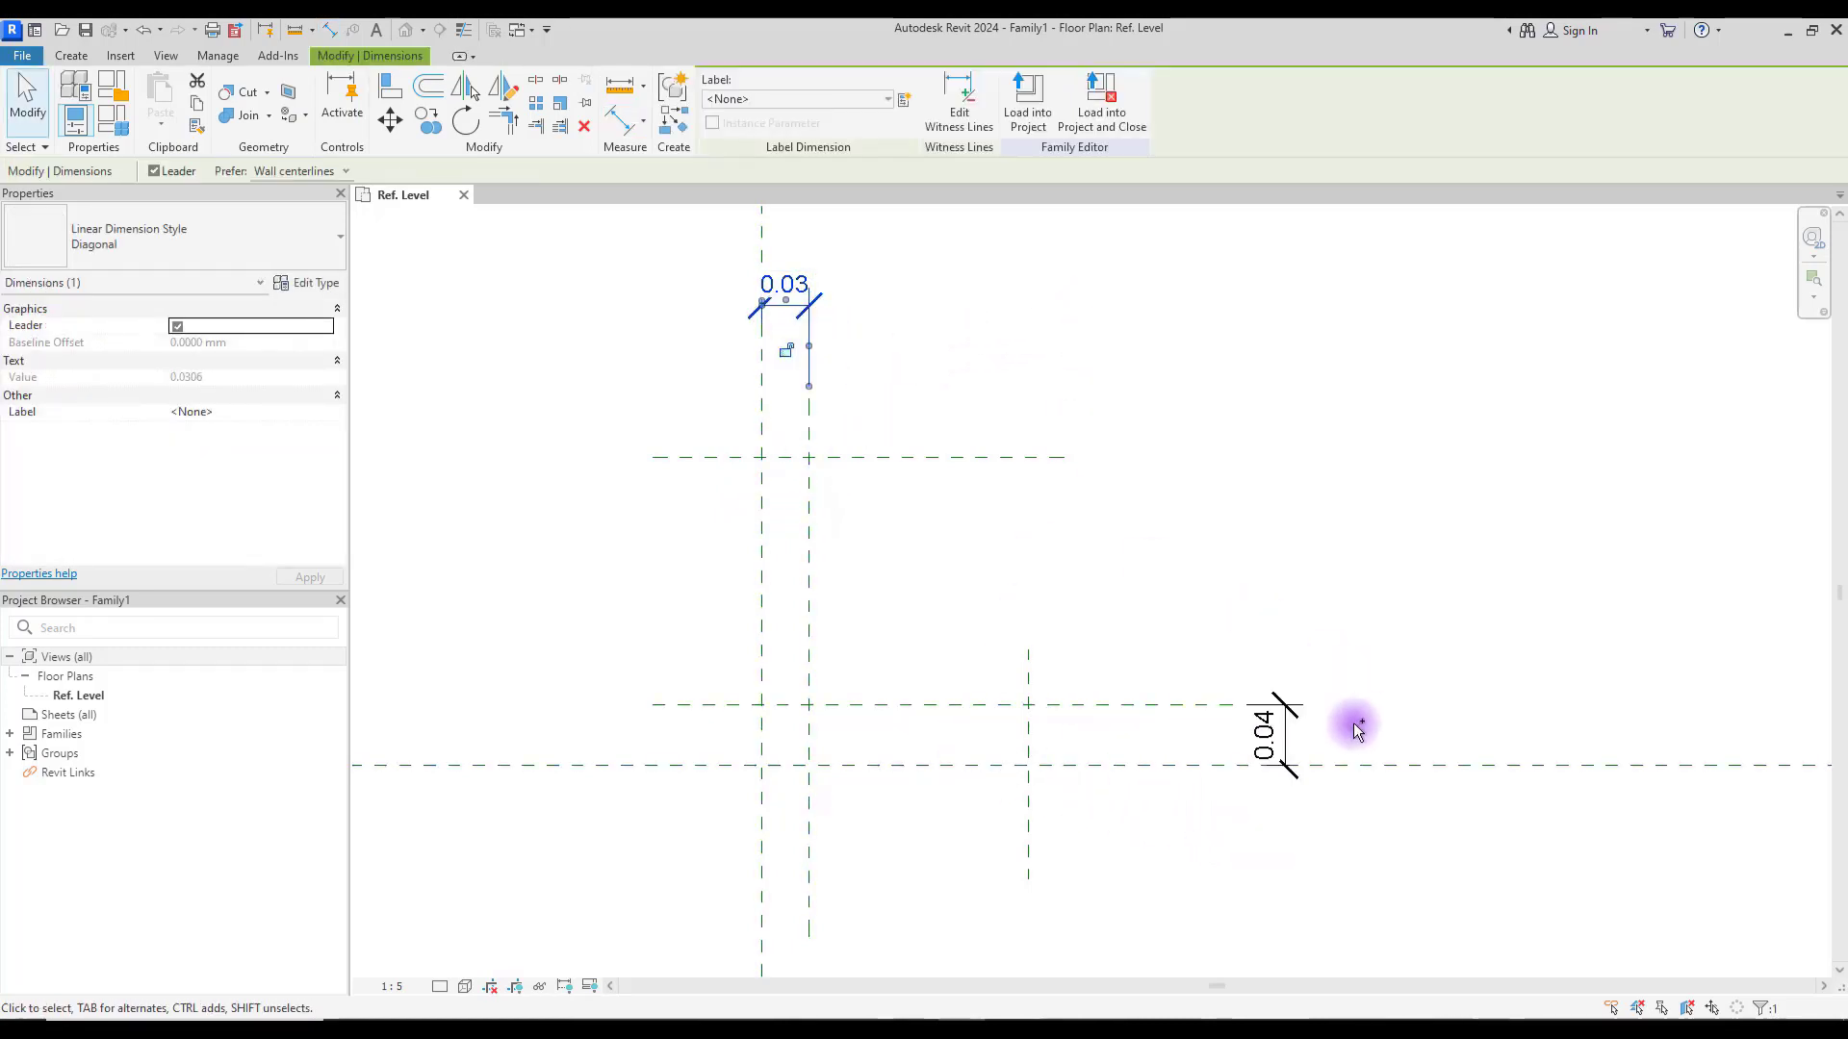
left_click(1280, 735, "ctrl")
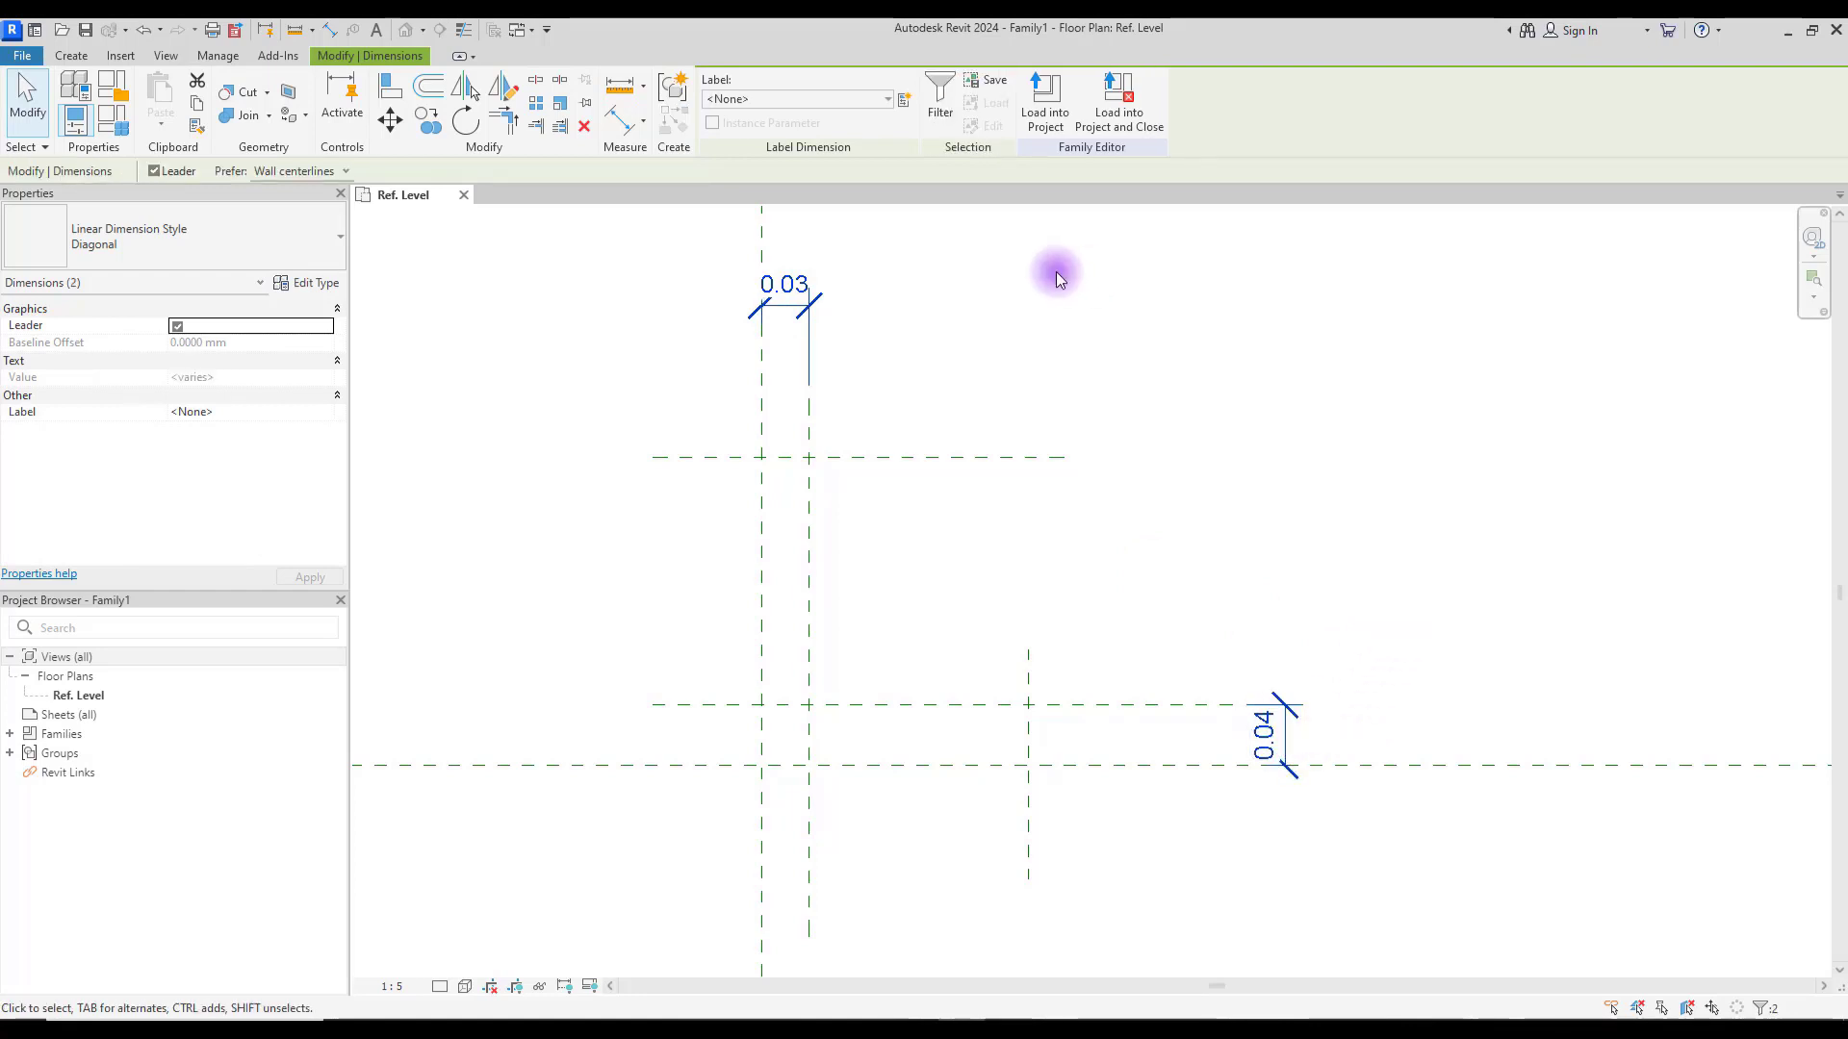
left_click(903, 99)
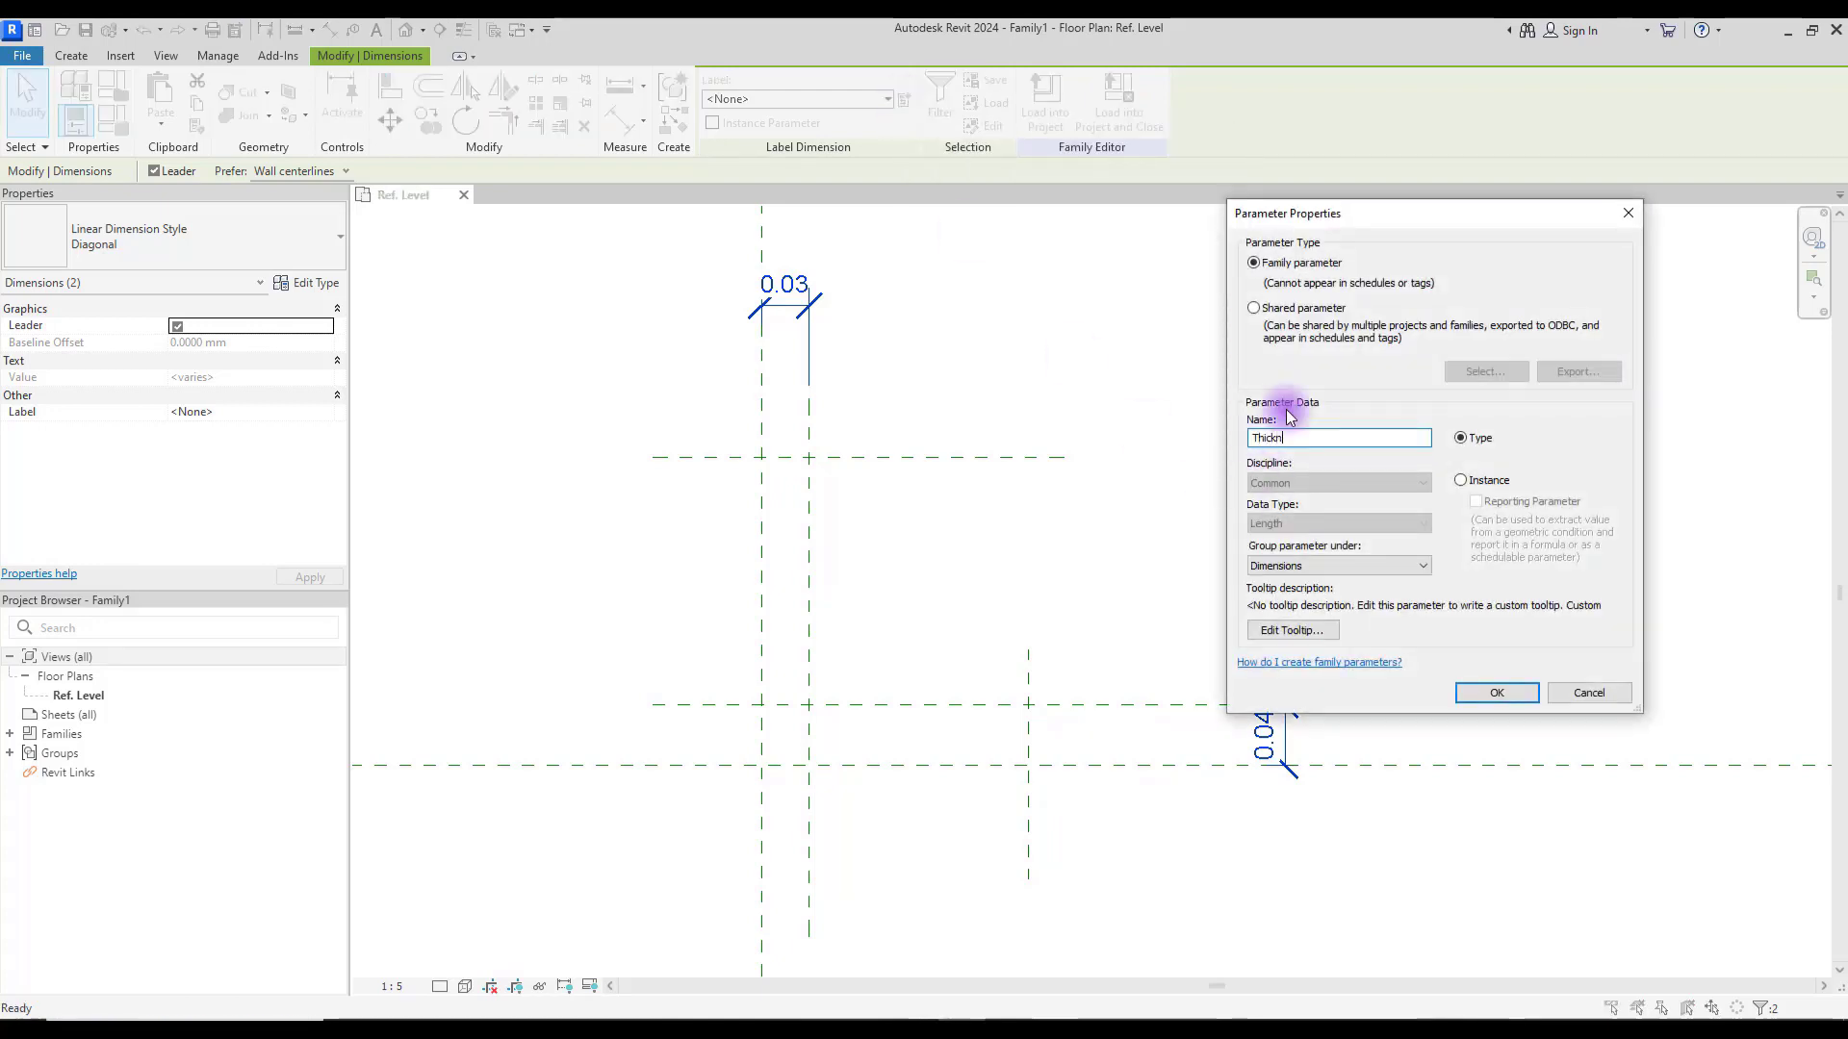
type("Thickness")
key("Return")
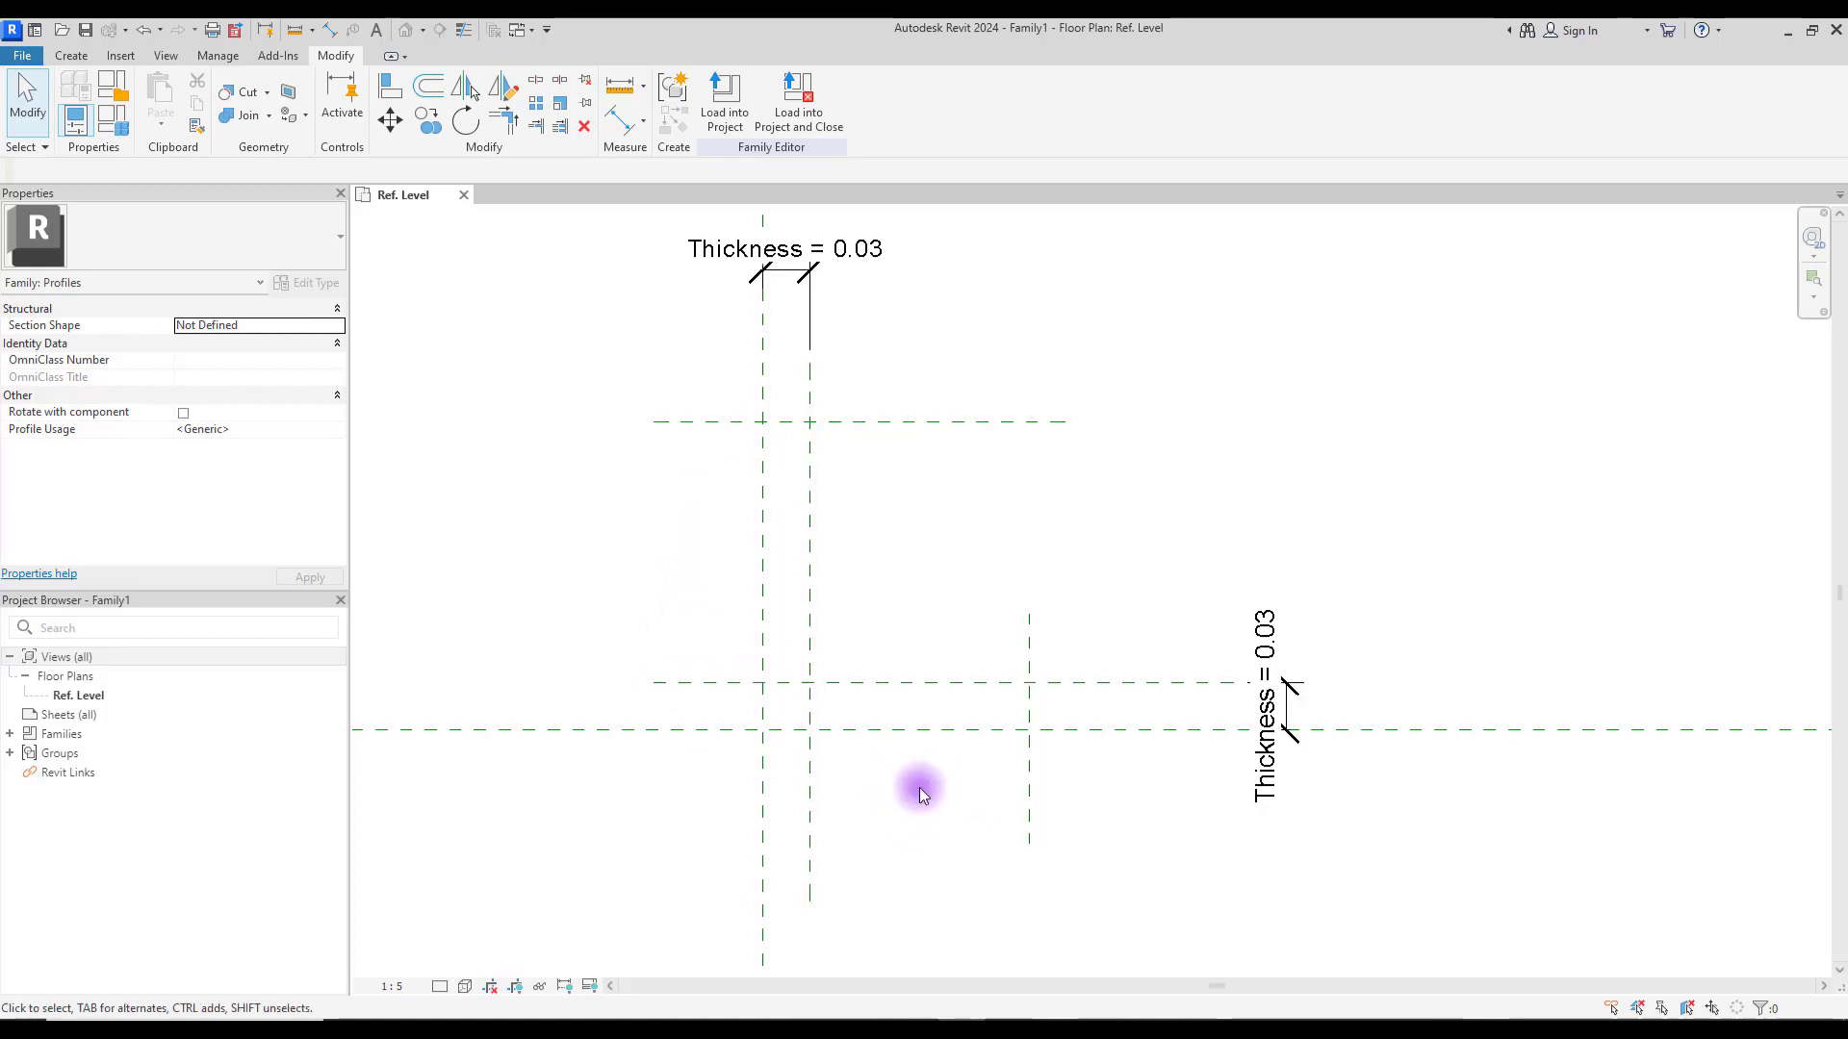
Step: Dimension the tall vertical span (0.20) and the bottom horizontal span (0.17)
left_click(294, 29)
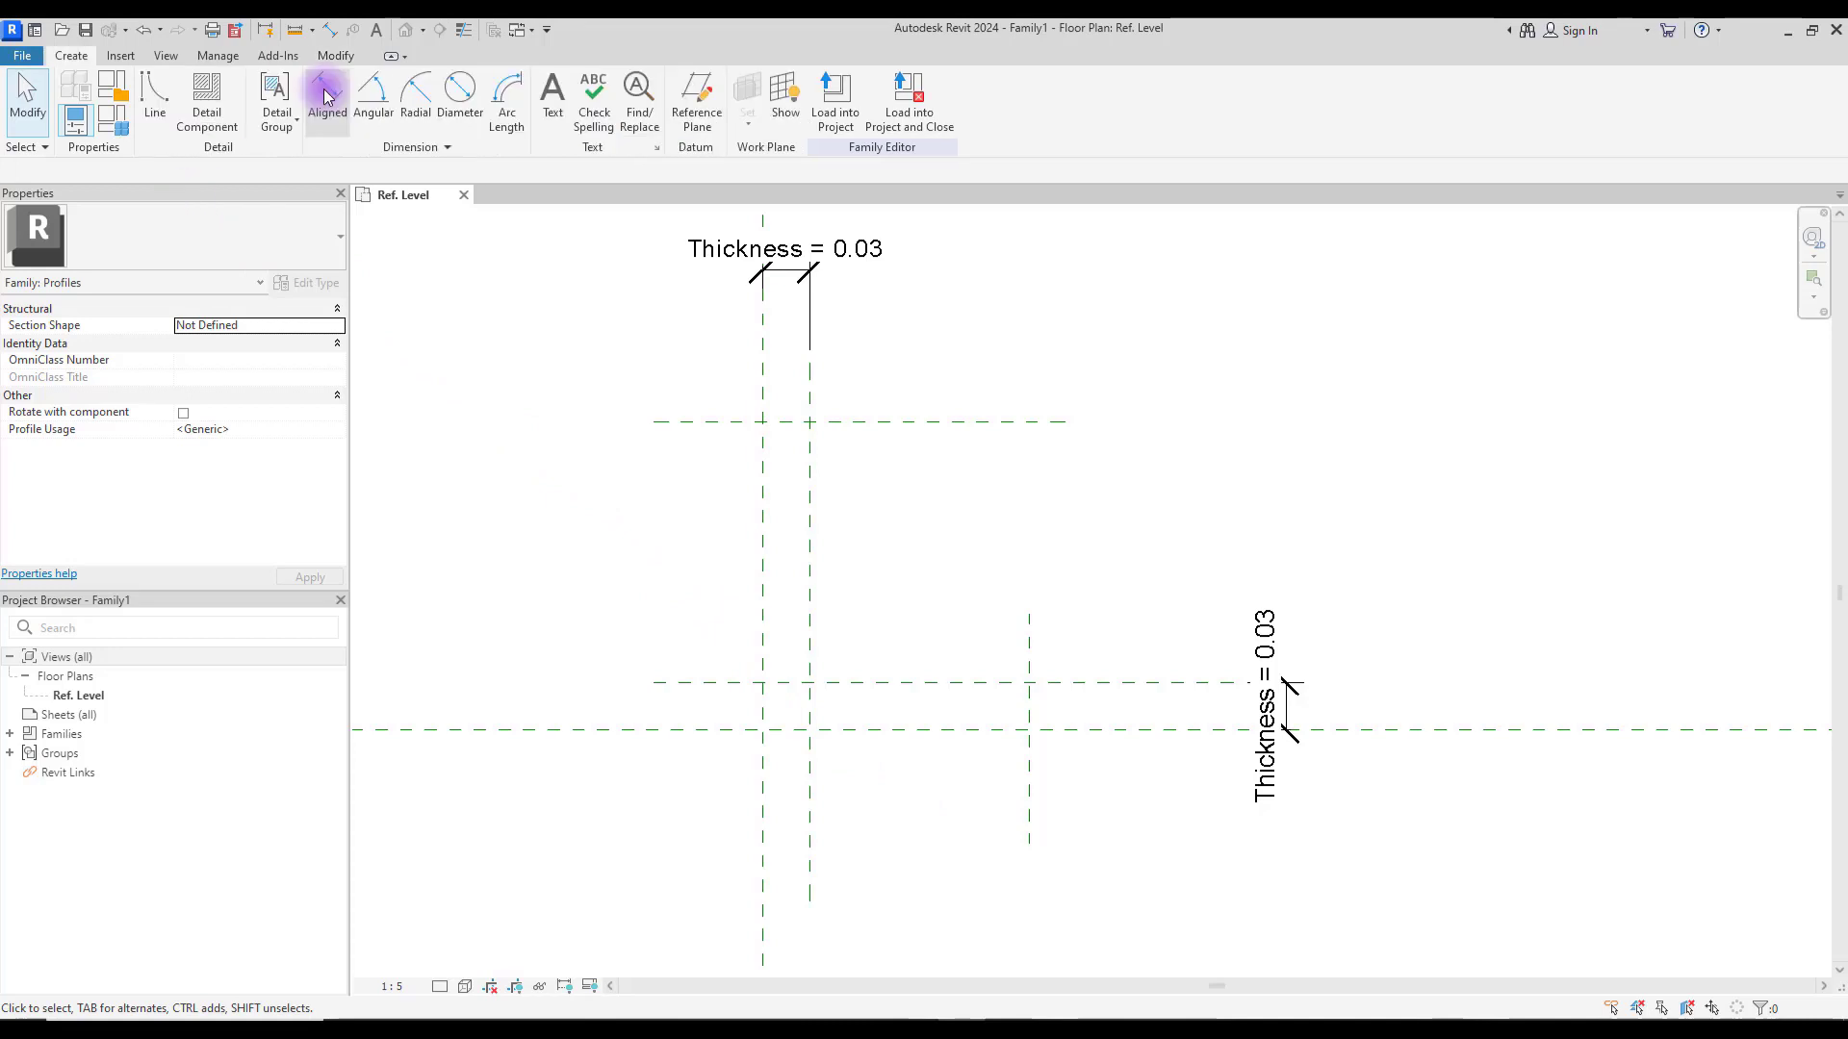
left_click(689, 421)
left_click(702, 731)
left_click(624, 818)
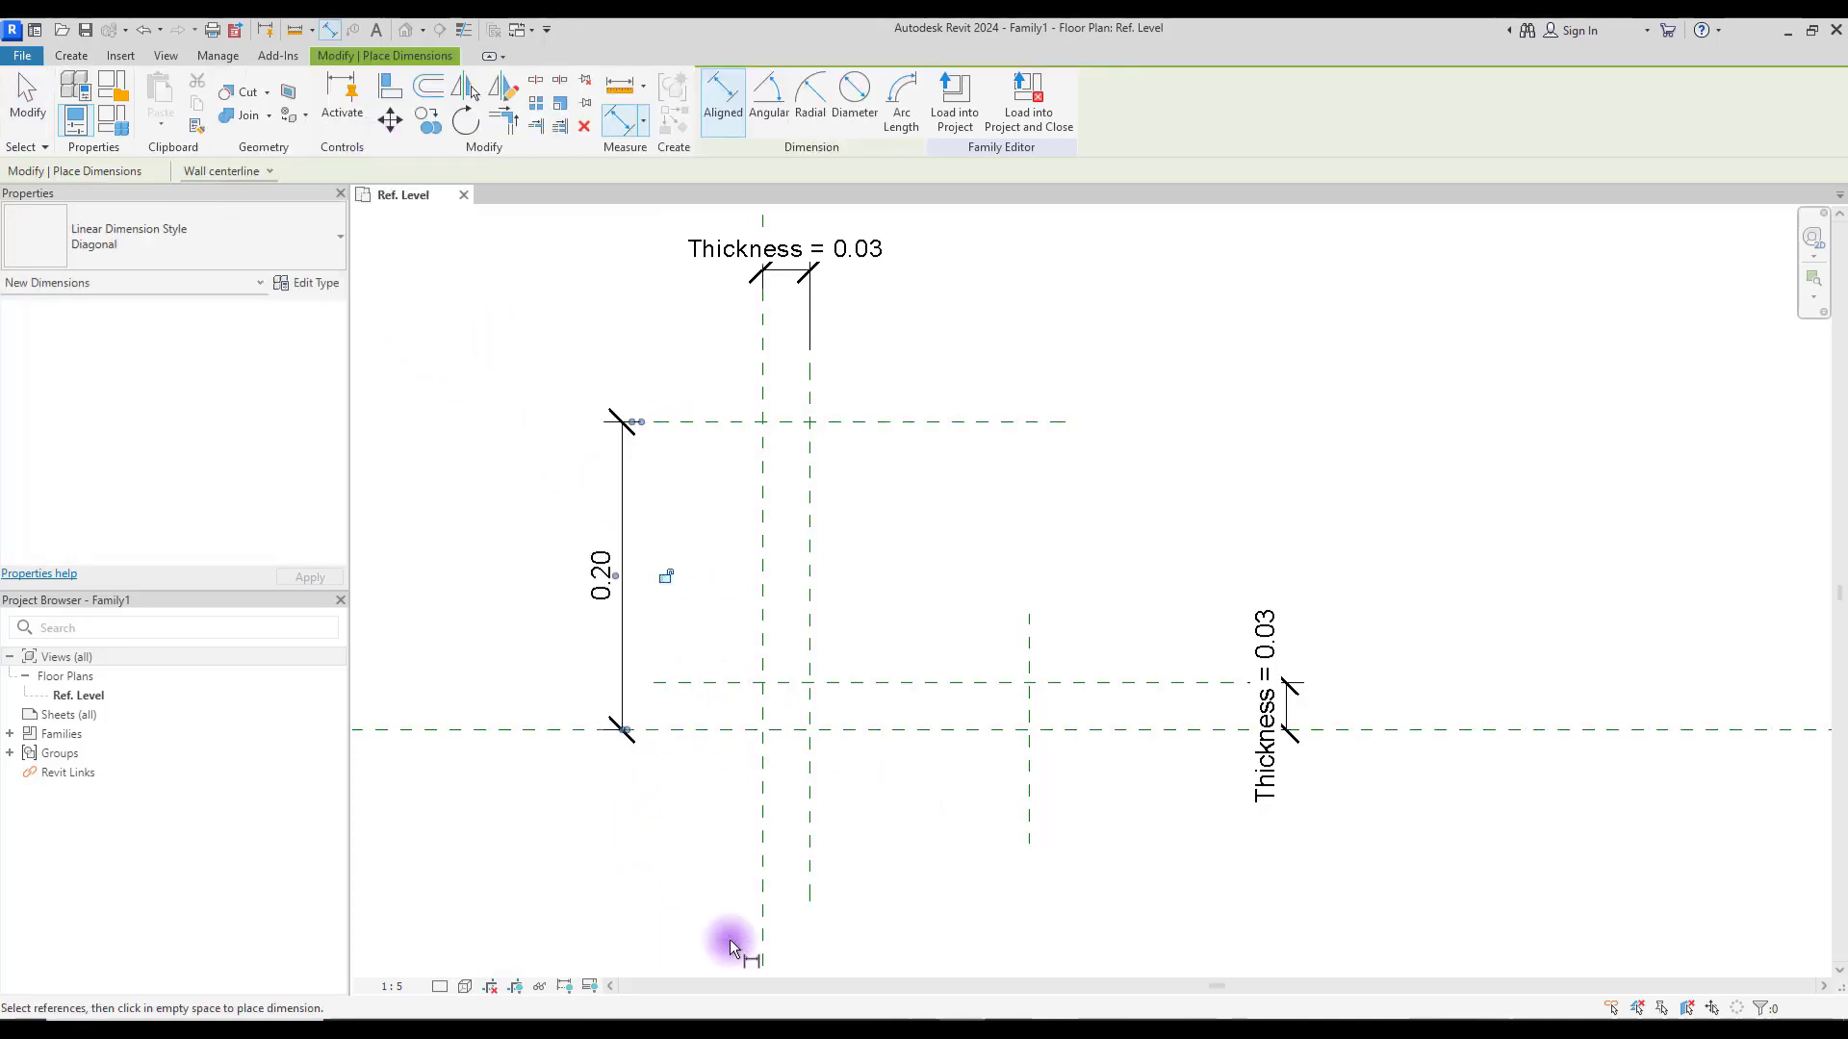
left_click(764, 805)
left_click(1030, 784)
left_click(1540, 829)
key("Escape")
key("Escape")
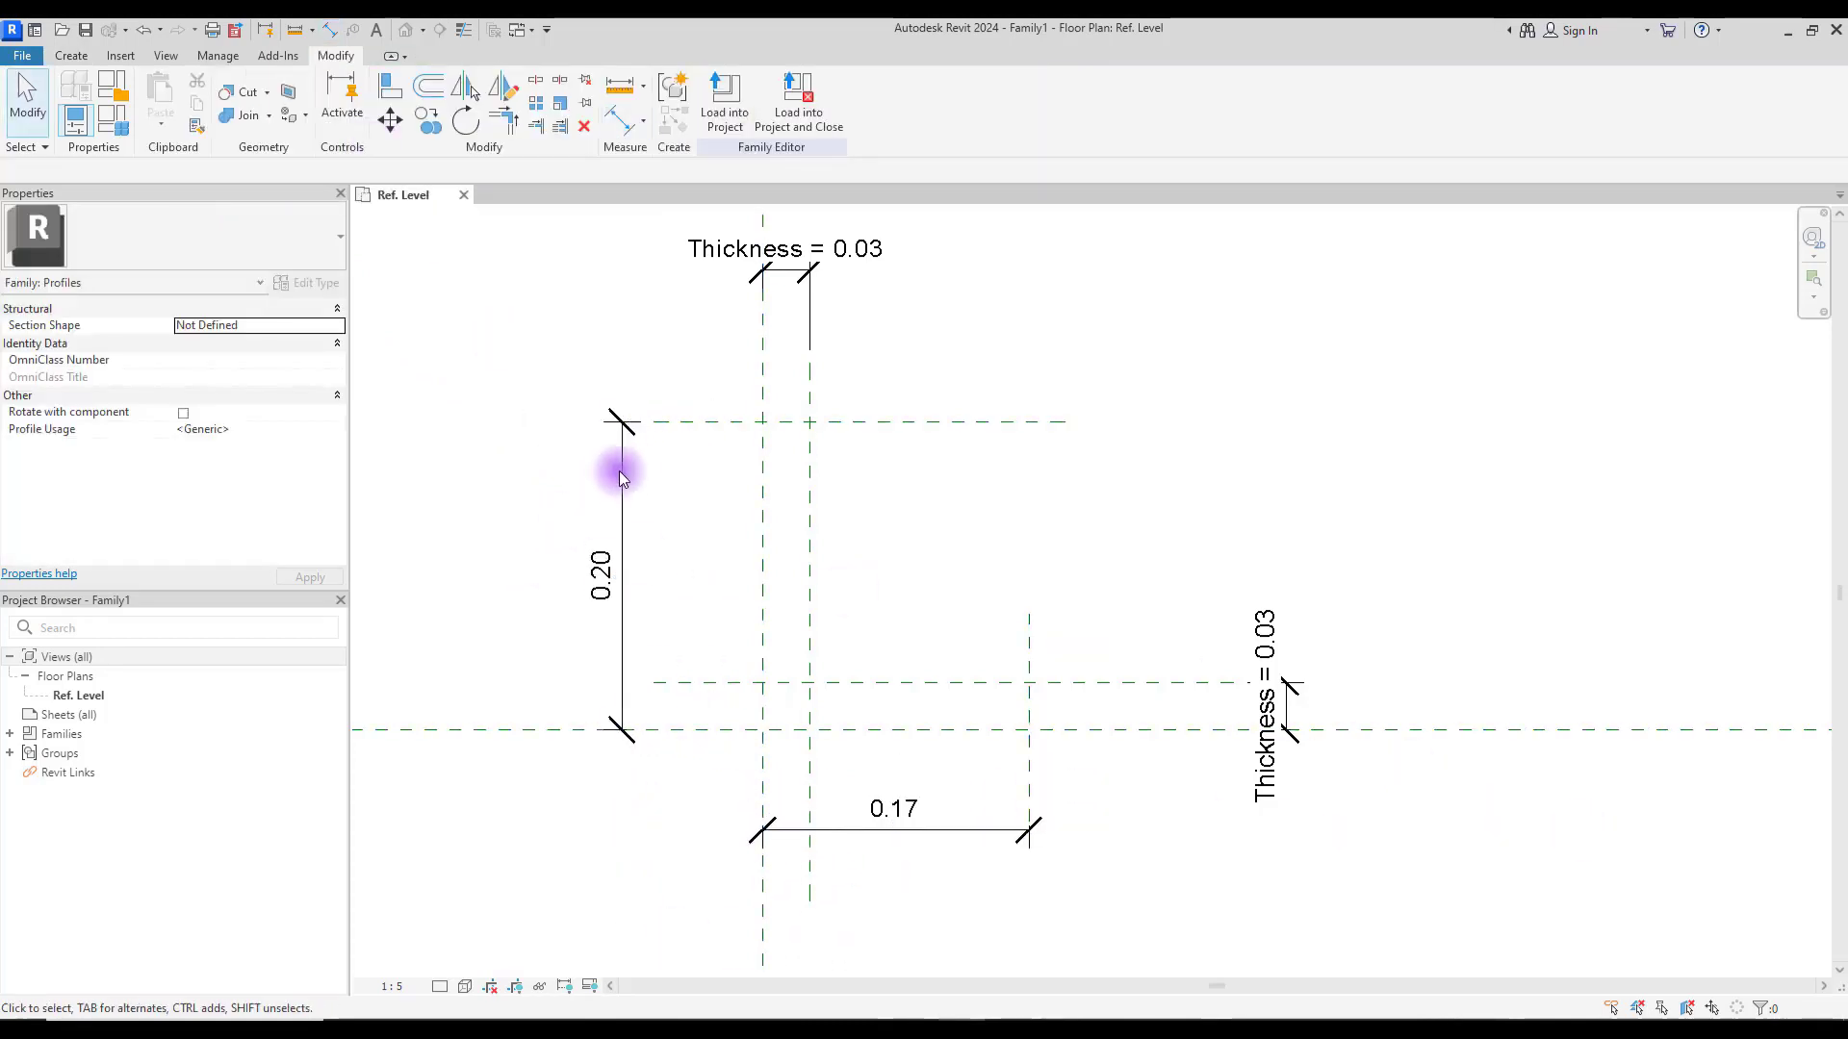
Step: Label the 0.20 dimension as Length and the 0.17 dimension as Width
left_click(621, 470)
left_click(904, 99)
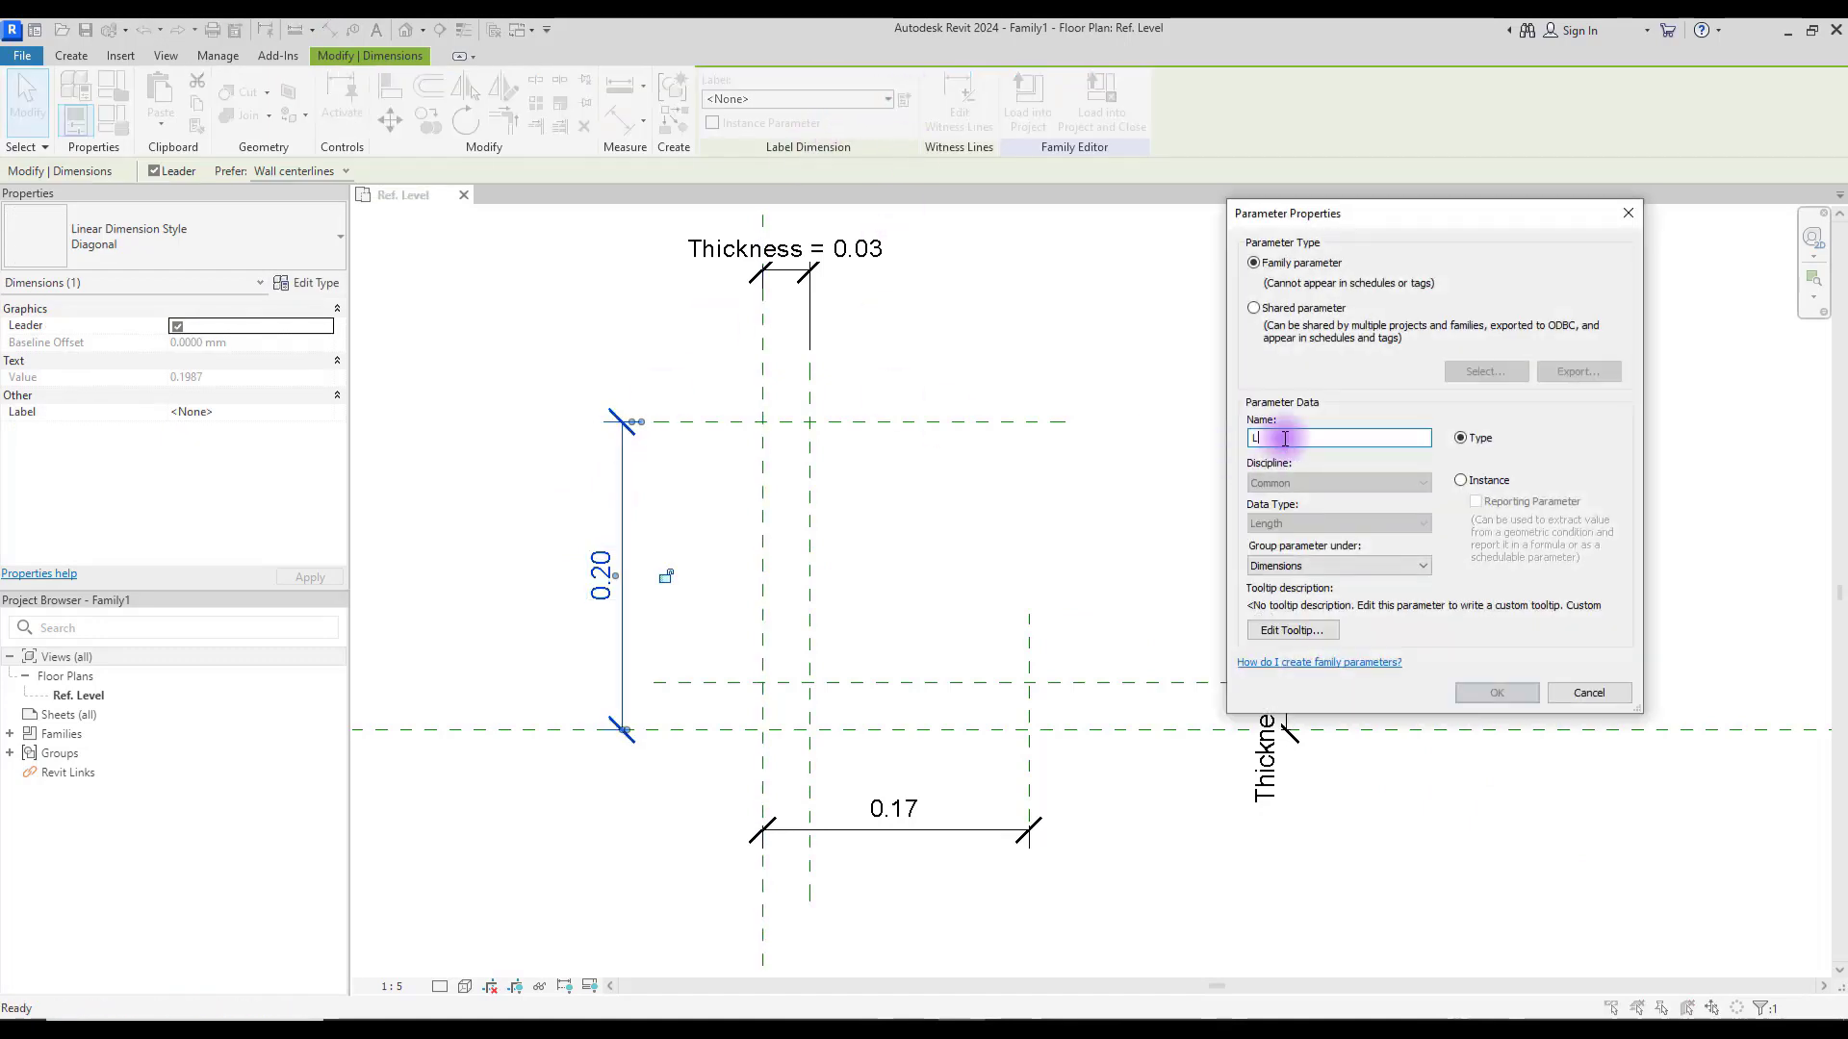
left_click(1483, 700)
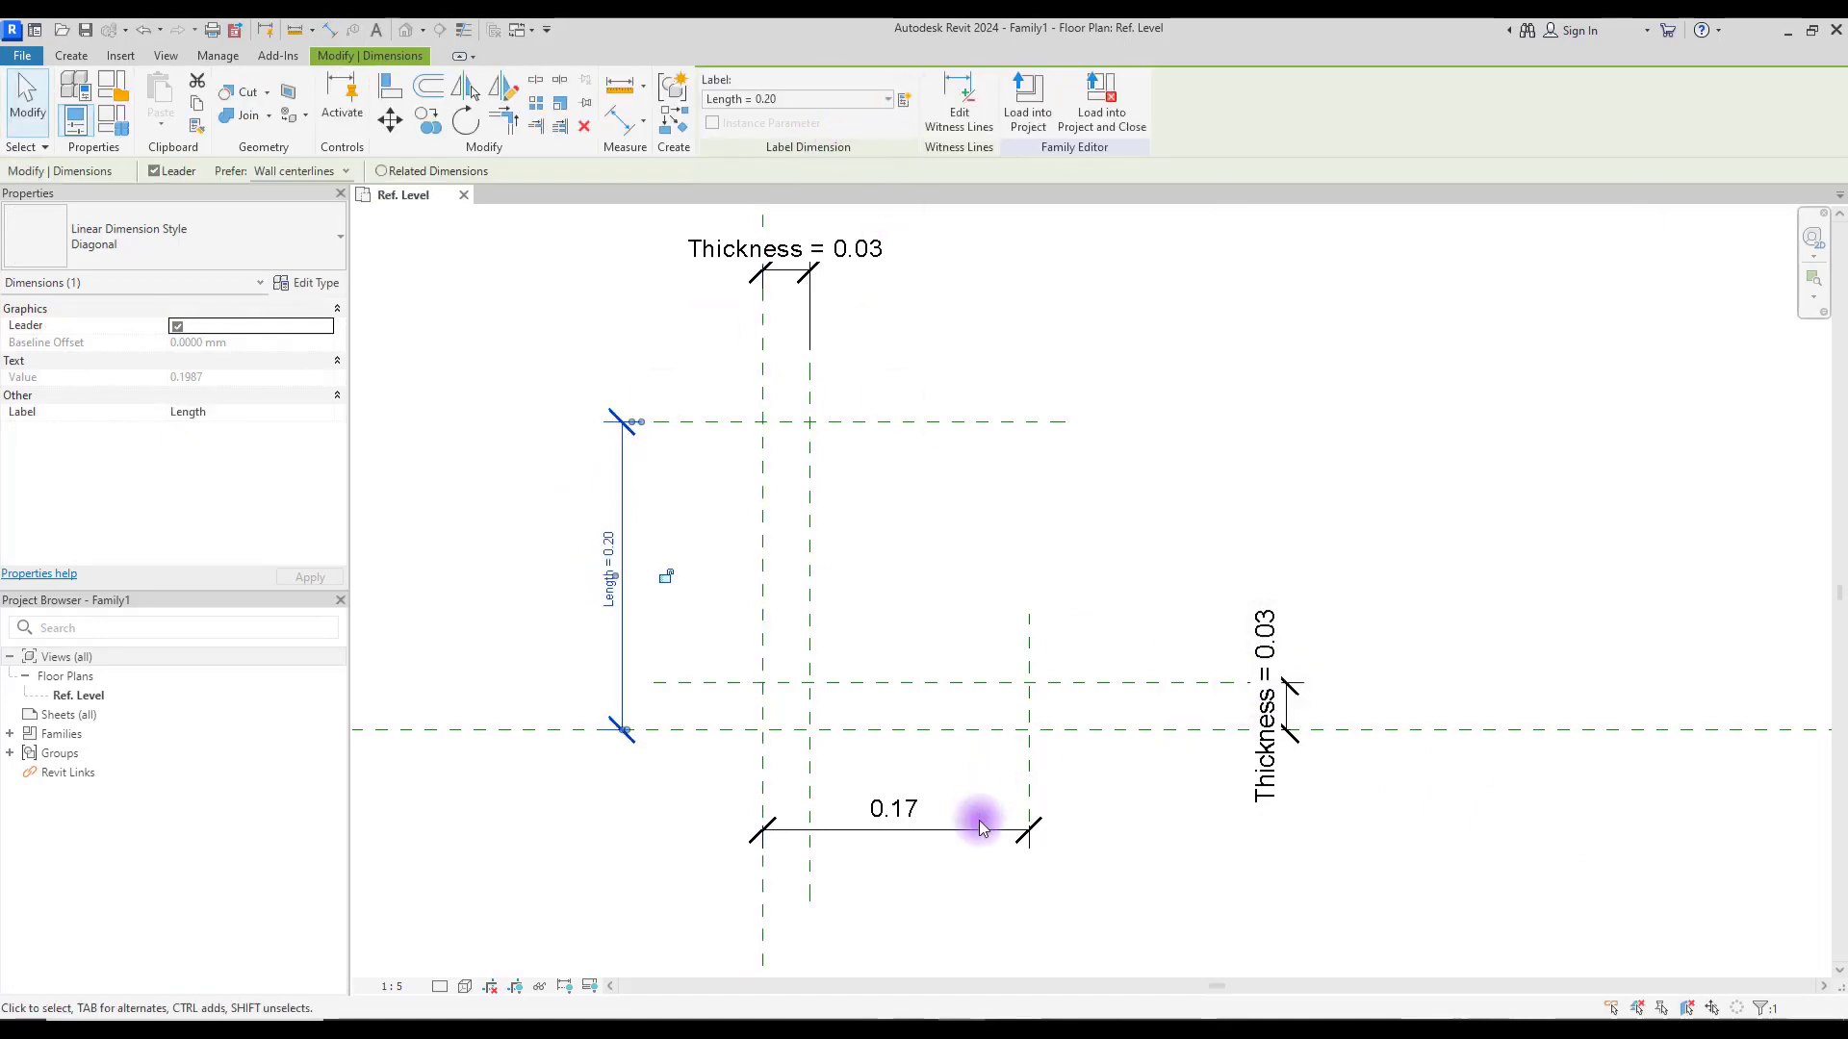
left_click(977, 826)
left_click(904, 99)
left_click(1342, 432)
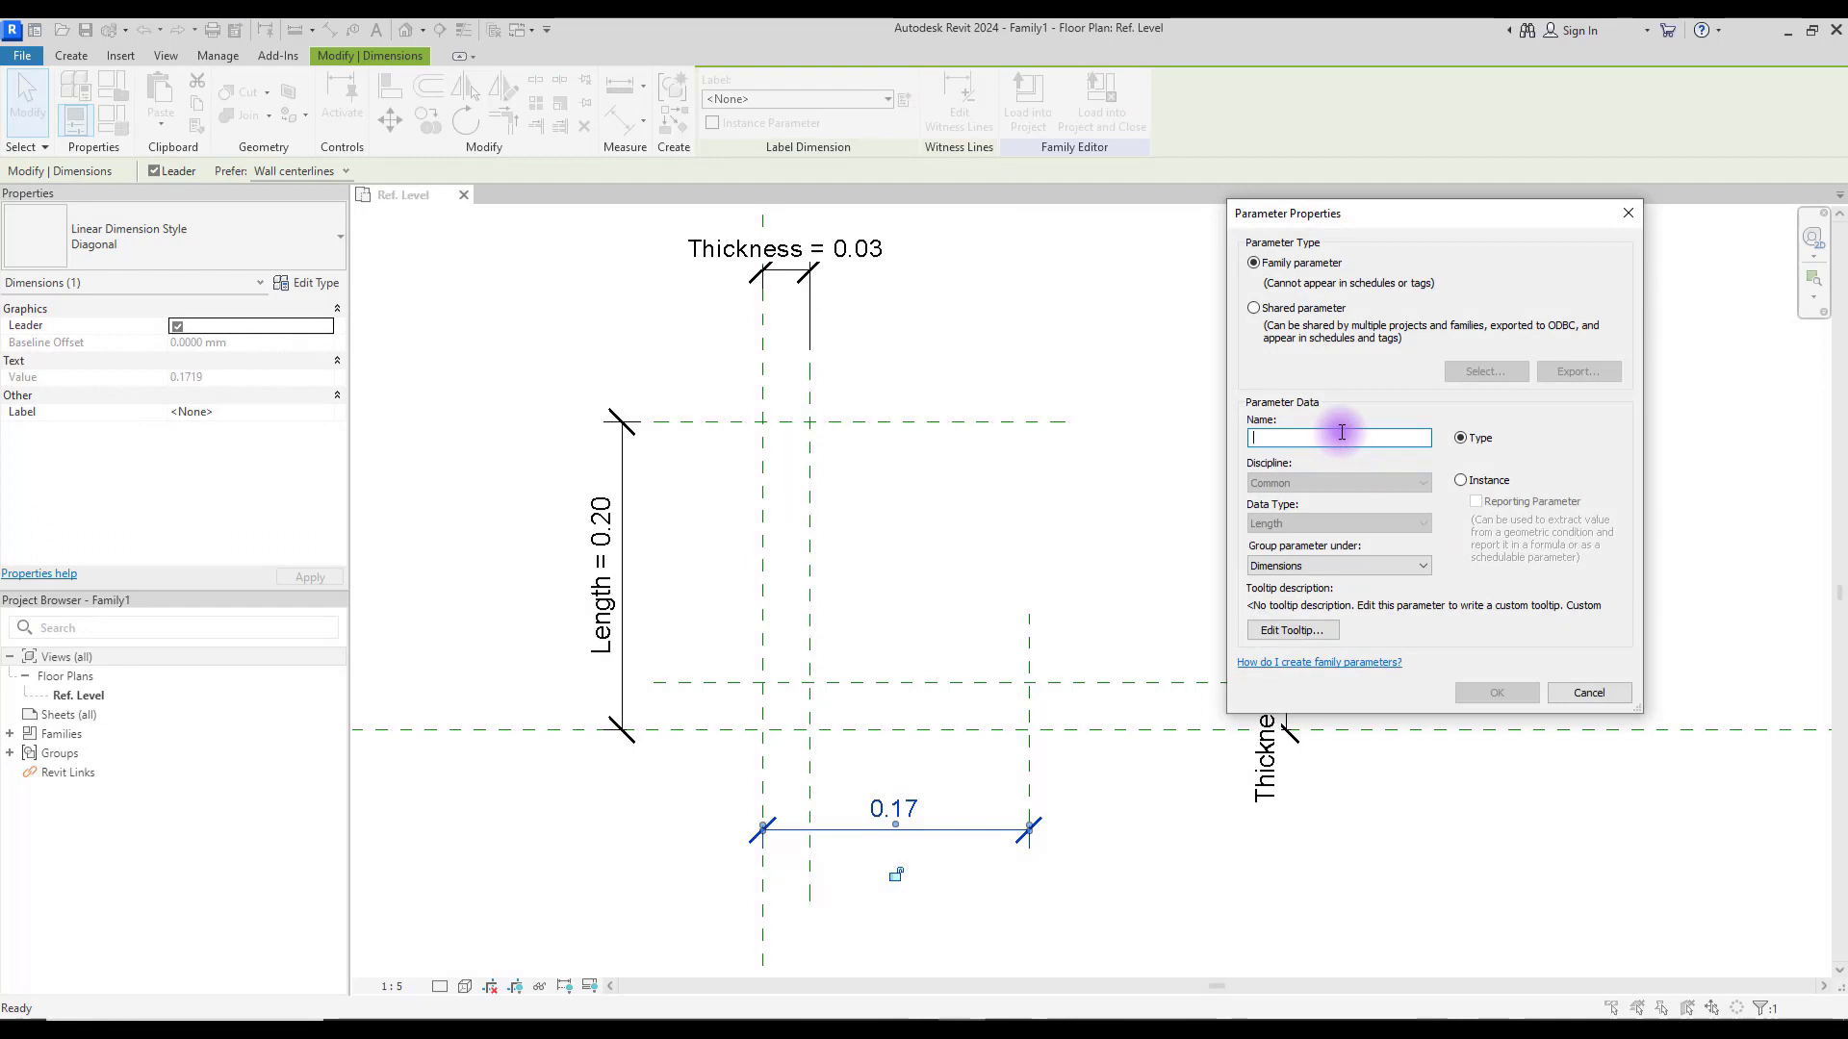
type("Width")
key("Return")
left_click(439, 280)
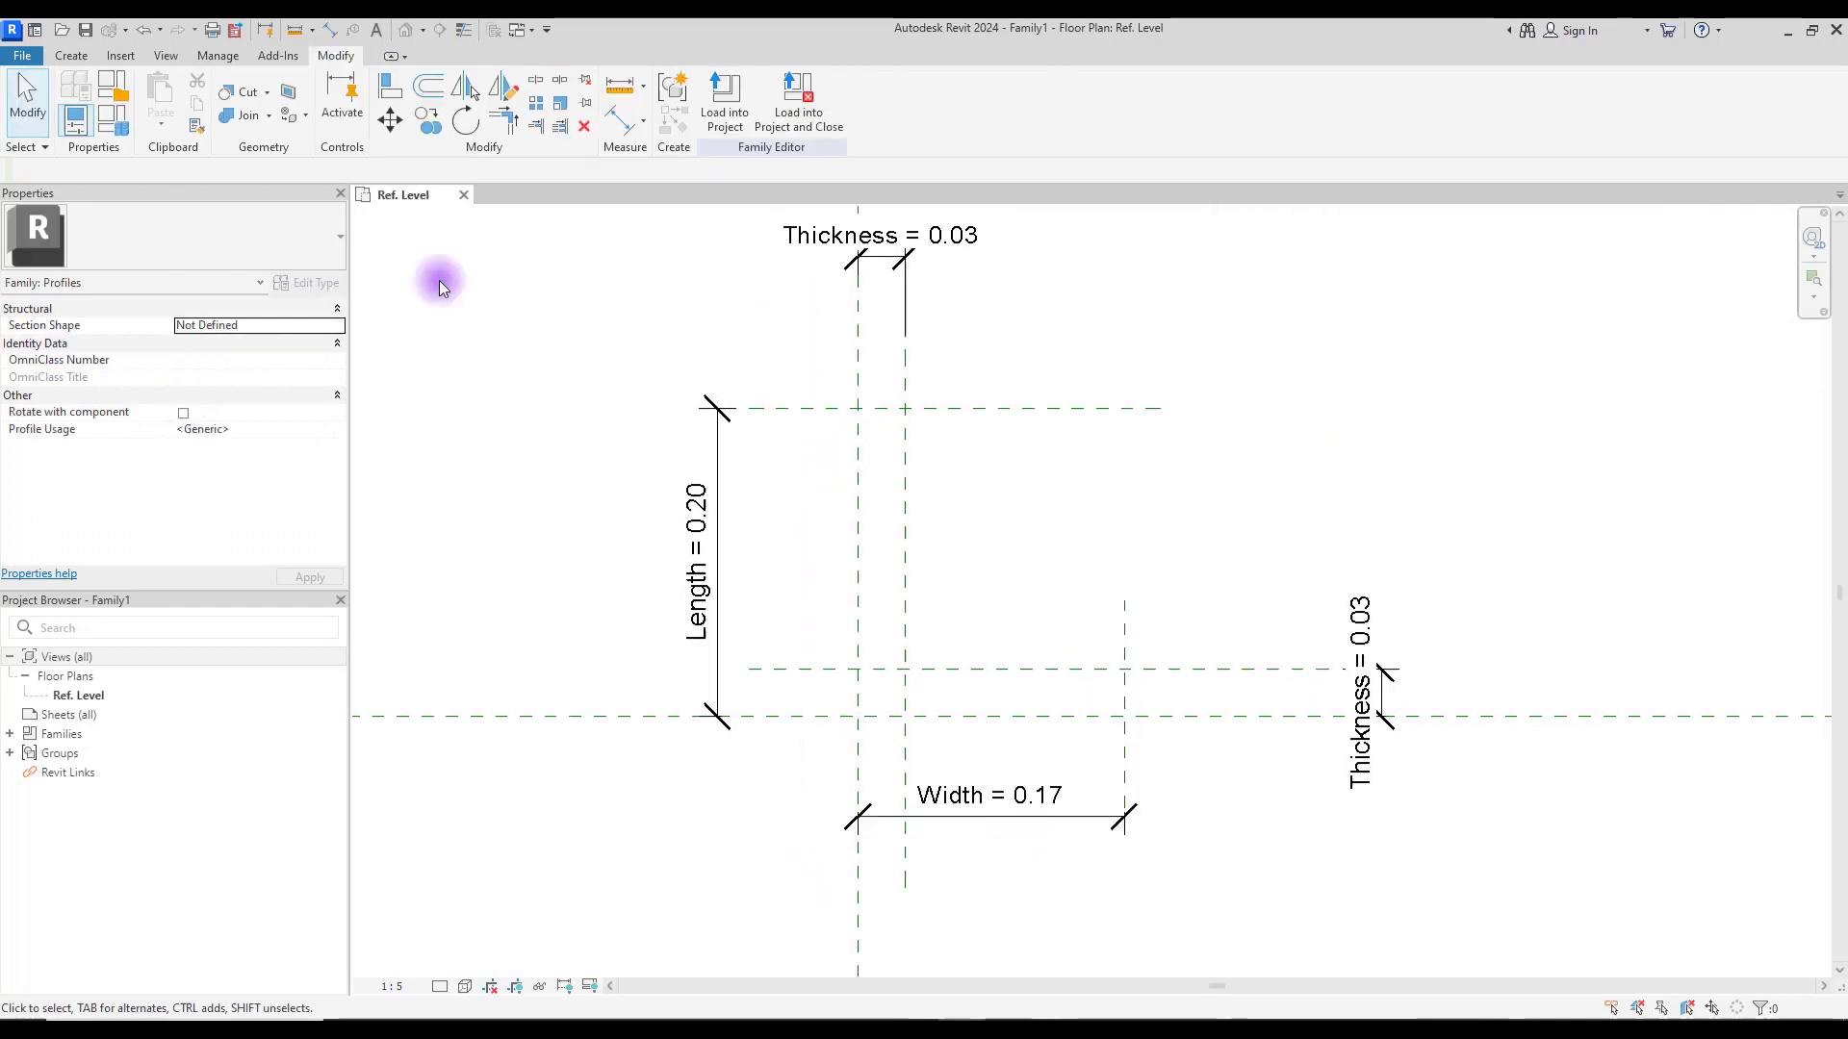
Step: Sketch a closed six-line L-shaped outline with the Line tool
left_click(81, 58)
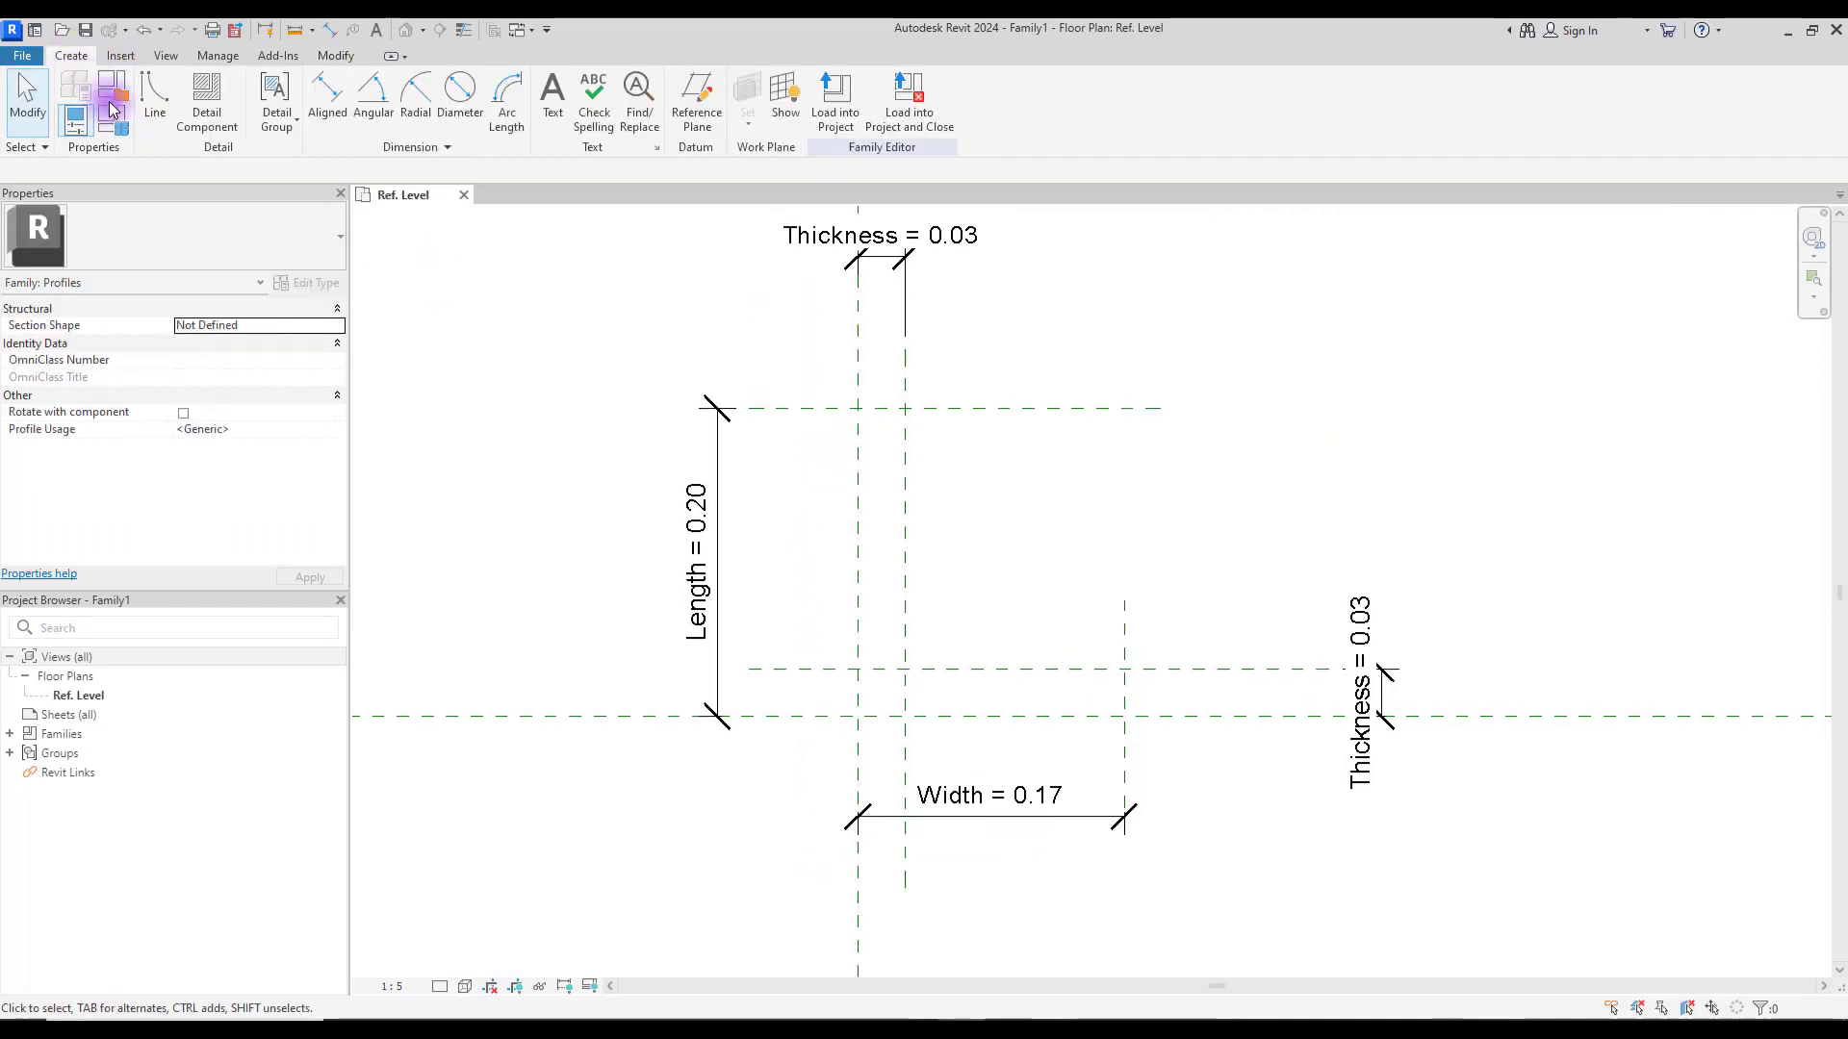
left_click(154, 94)
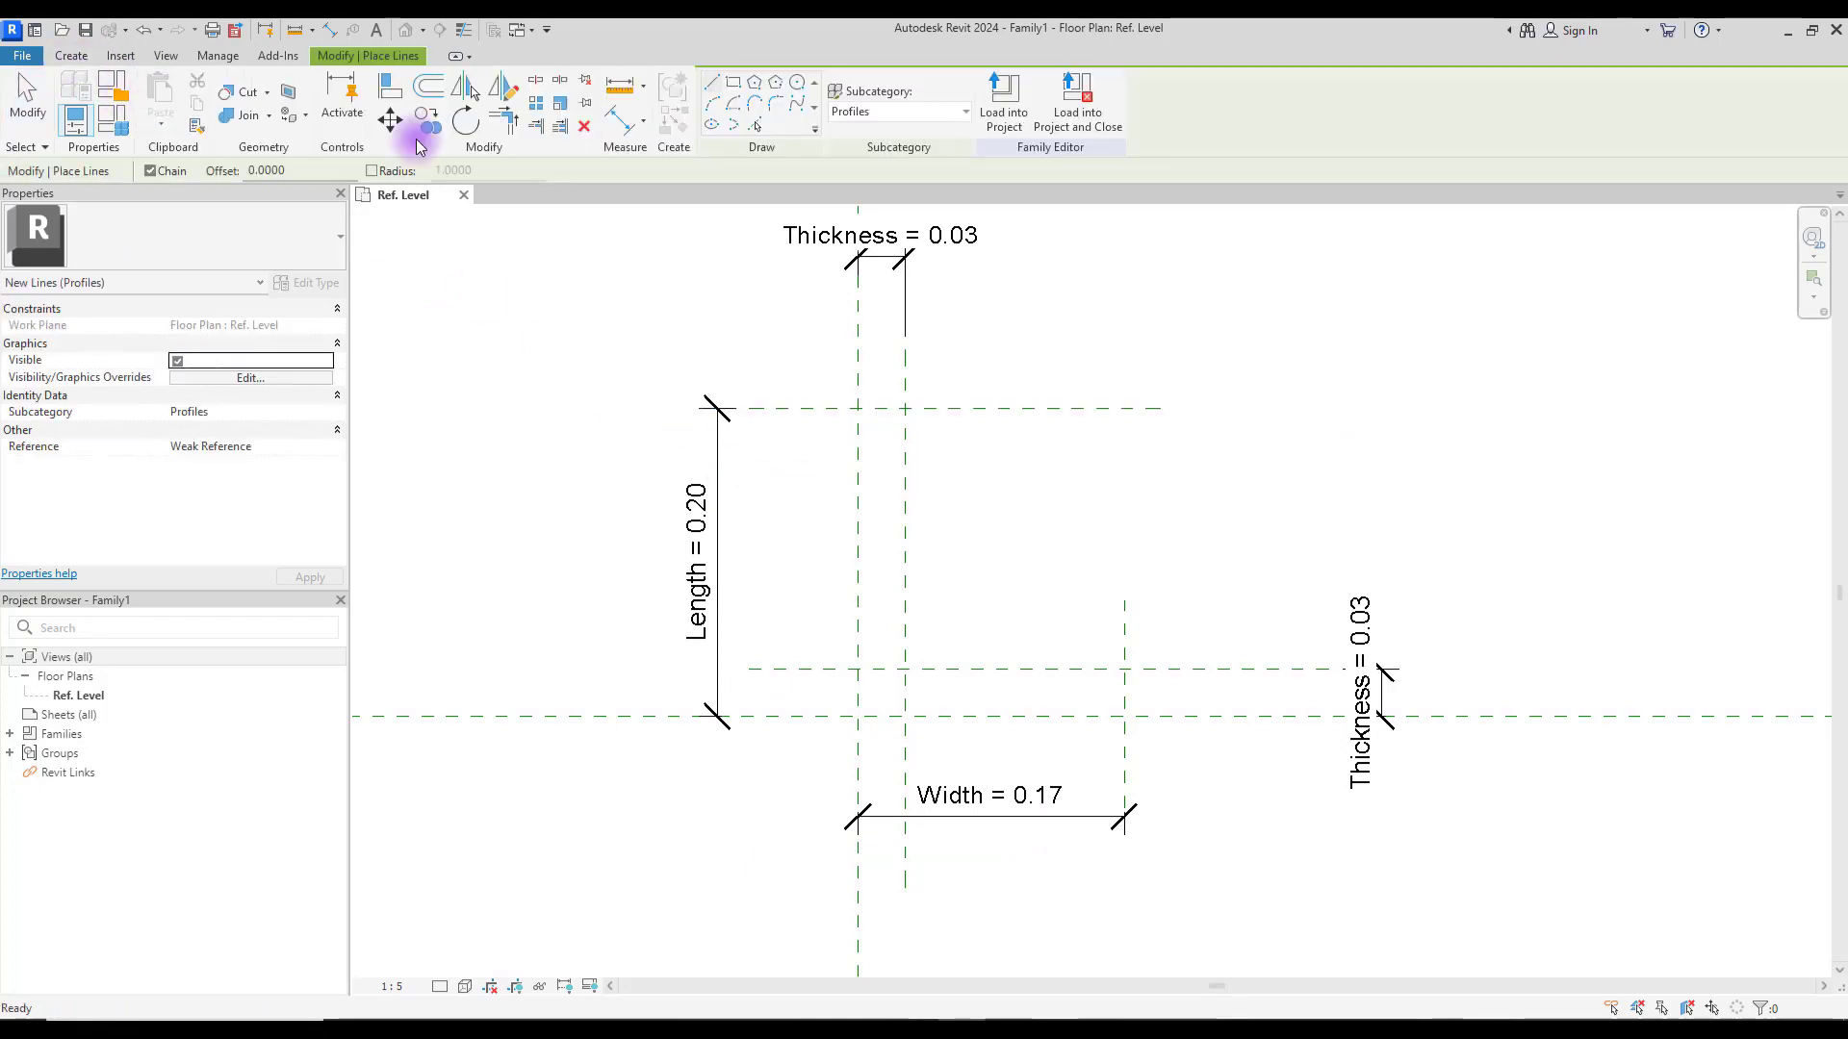
scroll(1151, 589, "up", 2)
left_click(711, 334)
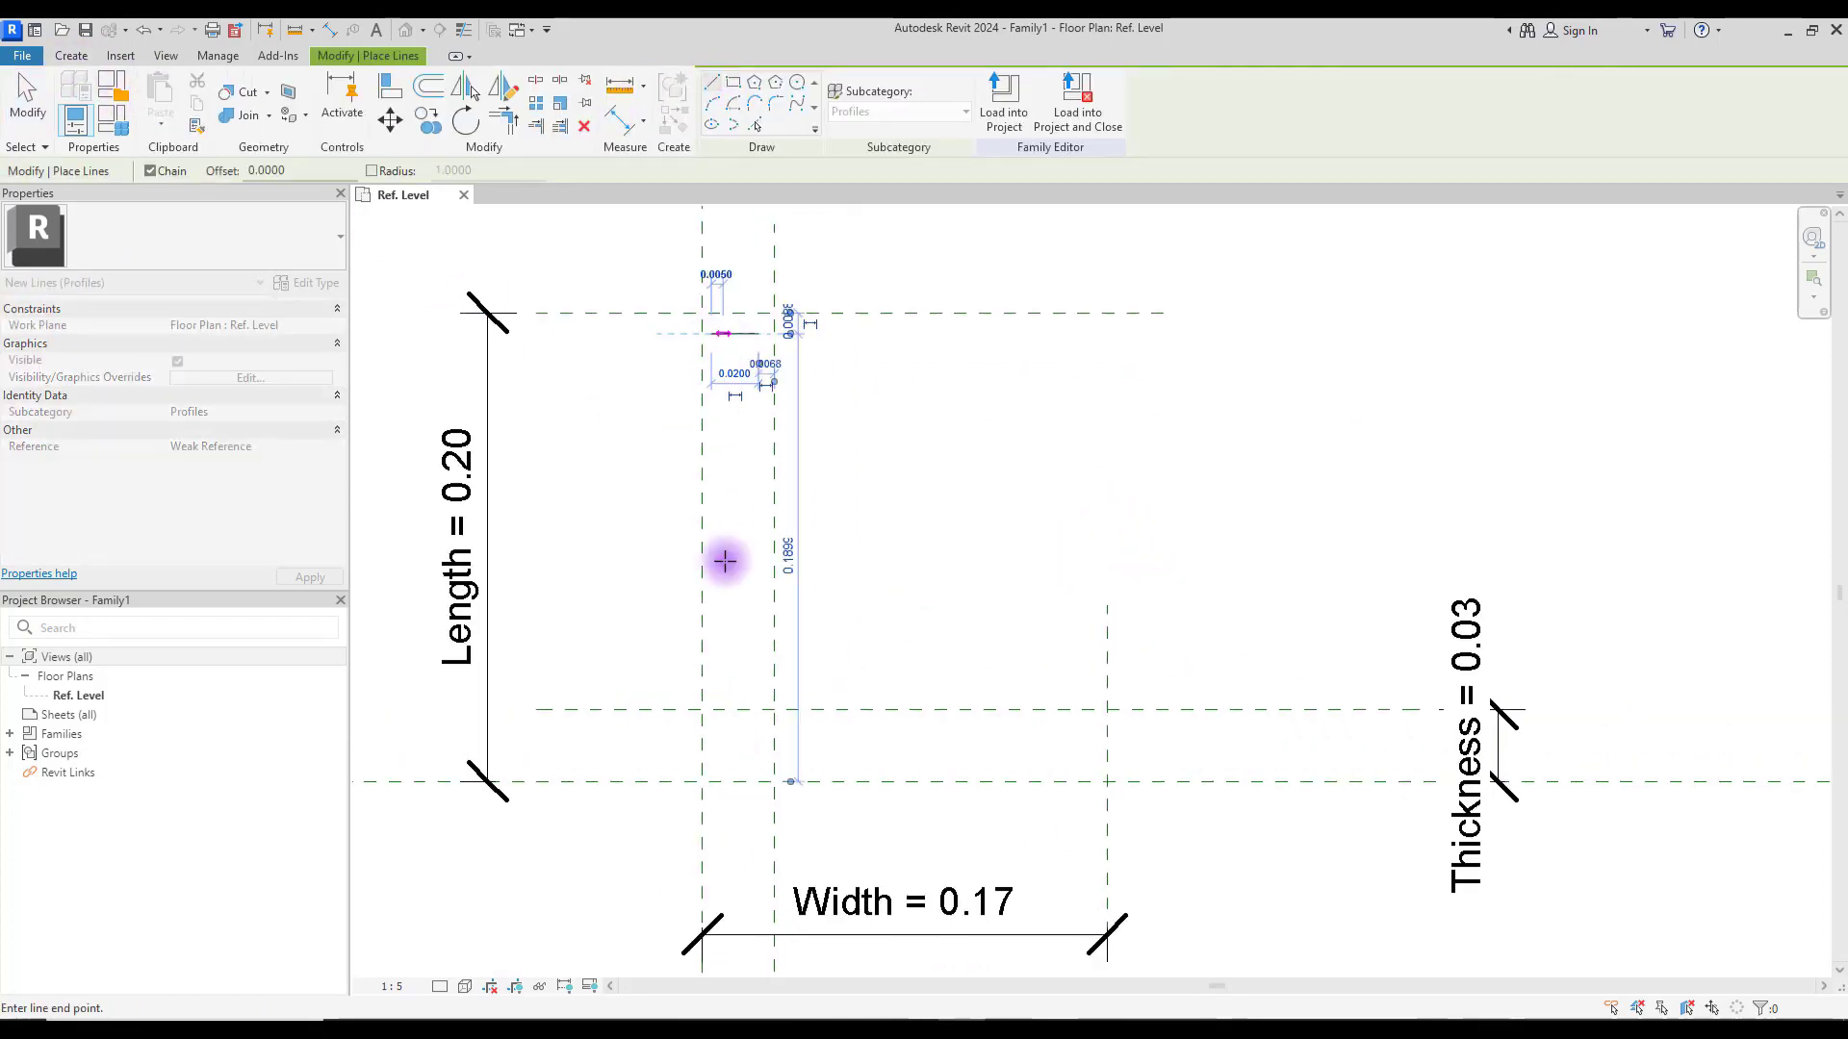
left_click(711, 770)
left_click(1089, 770)
left_click(1091, 723)
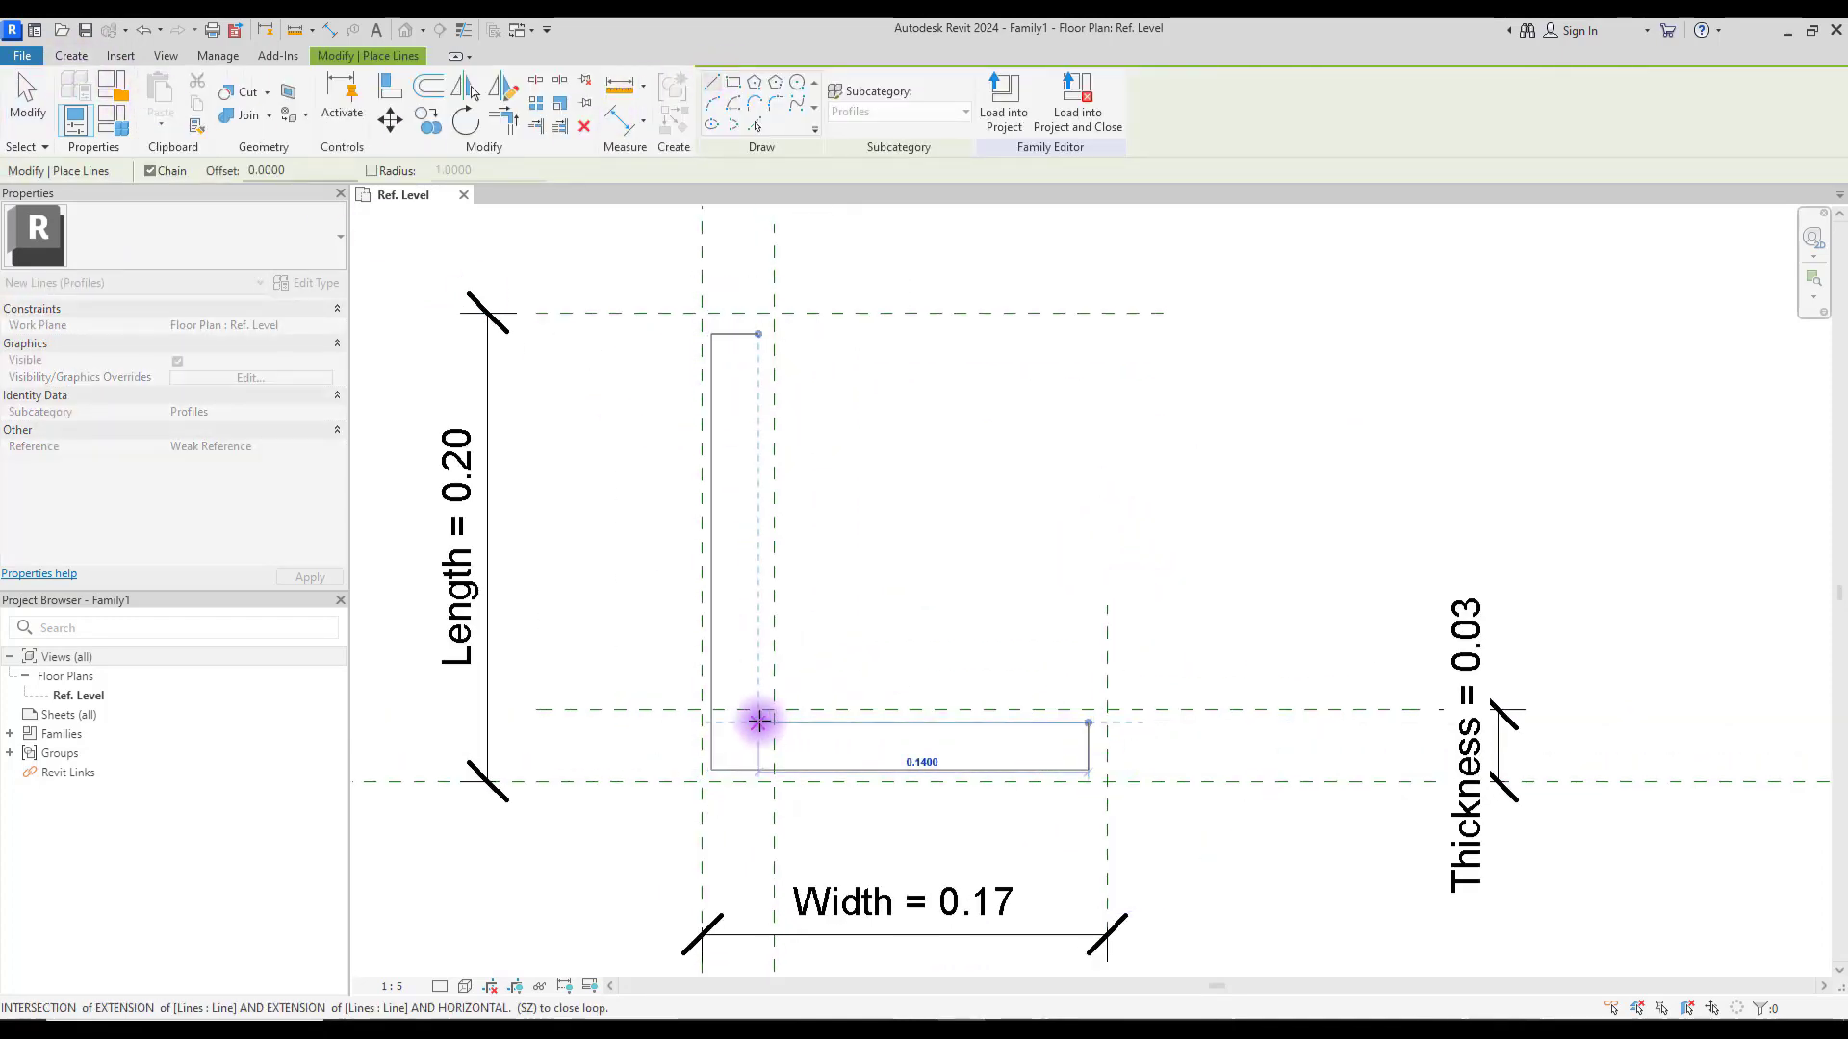
left_click(759, 723)
left_click(759, 335)
key("Escape")
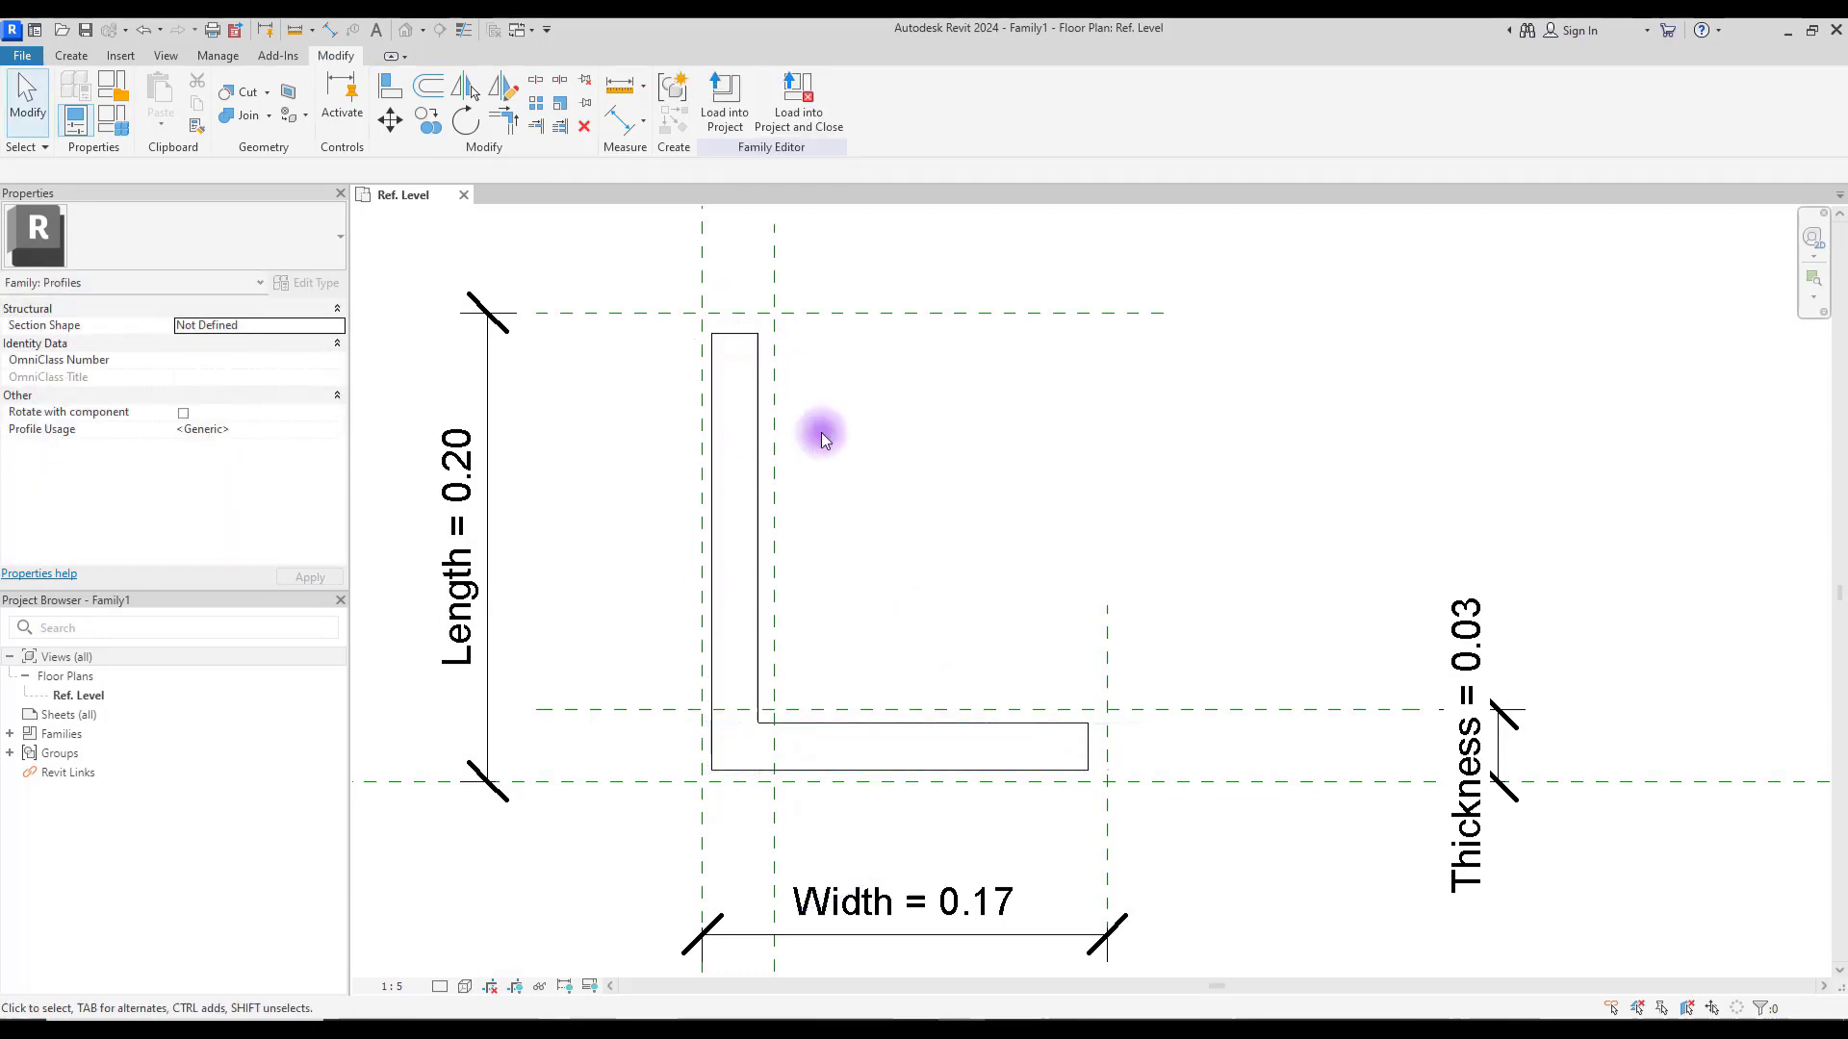
Step: Align the L's left edge, inner vertical line and top edge onto their reference planes
left_click(387, 87)
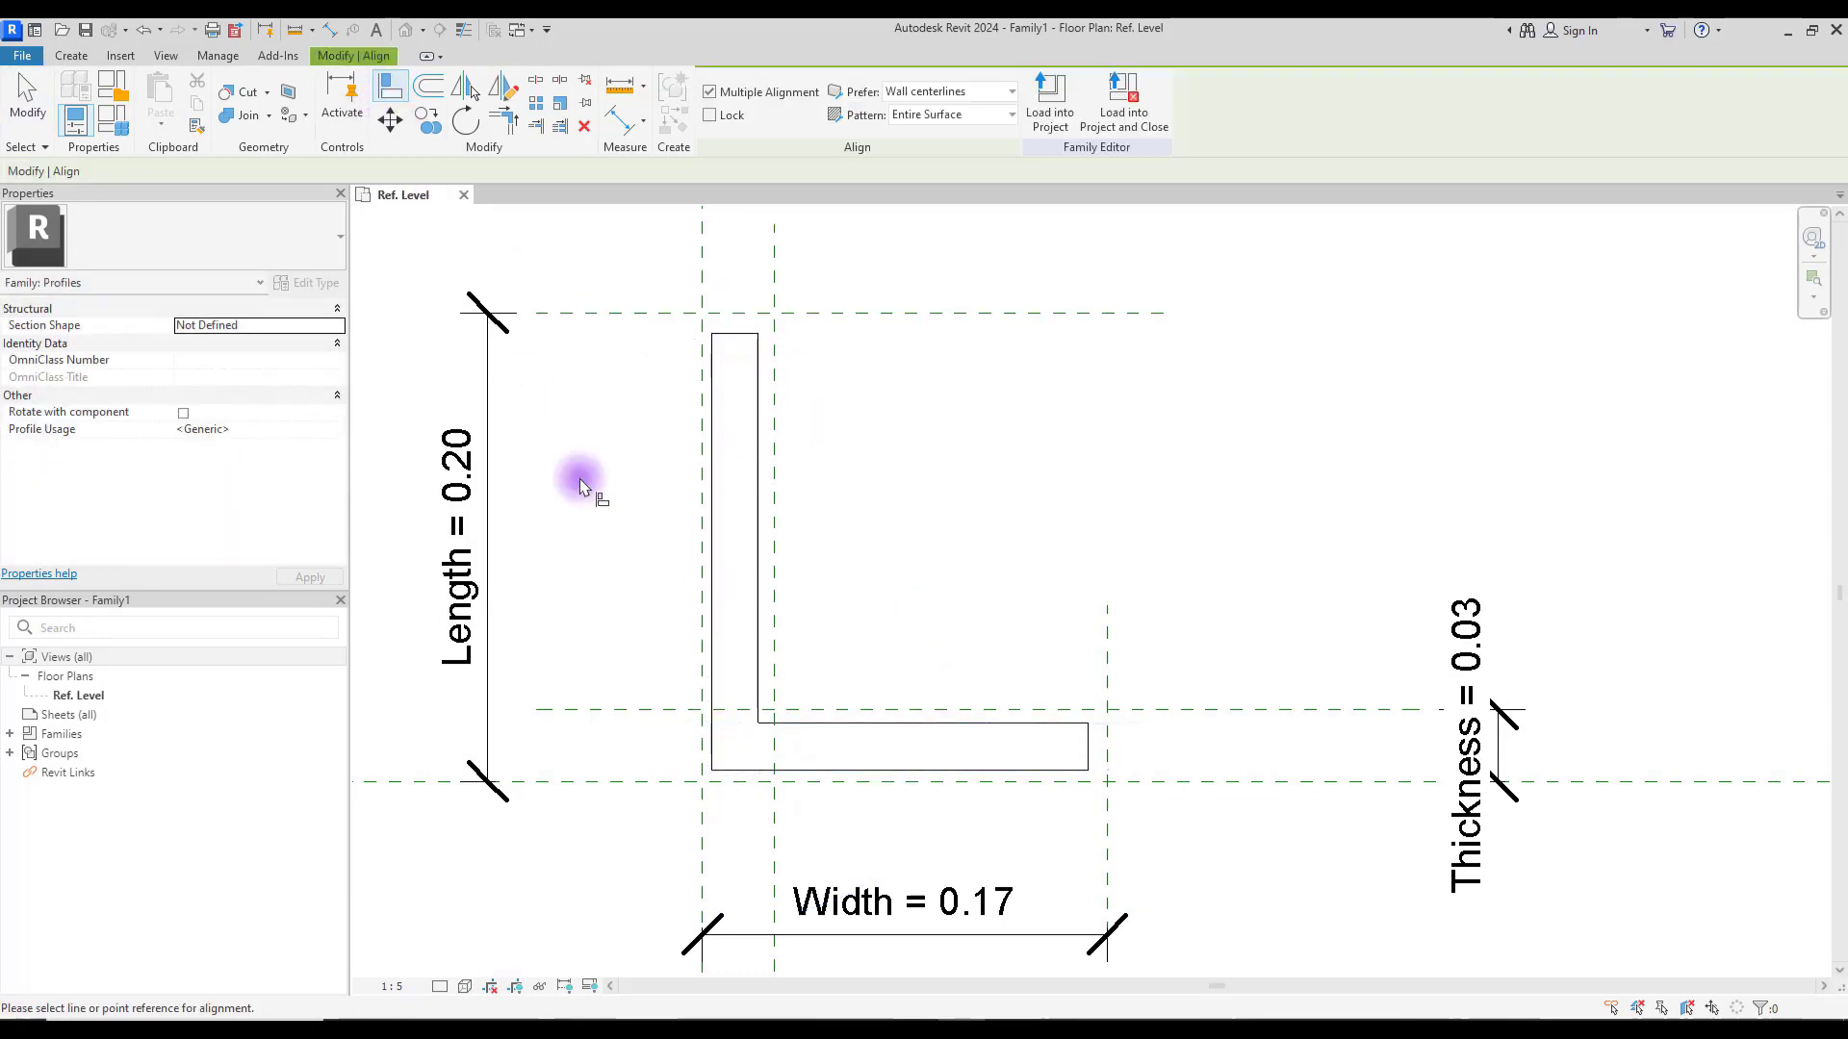
left_click(702, 508)
left_click(713, 510)
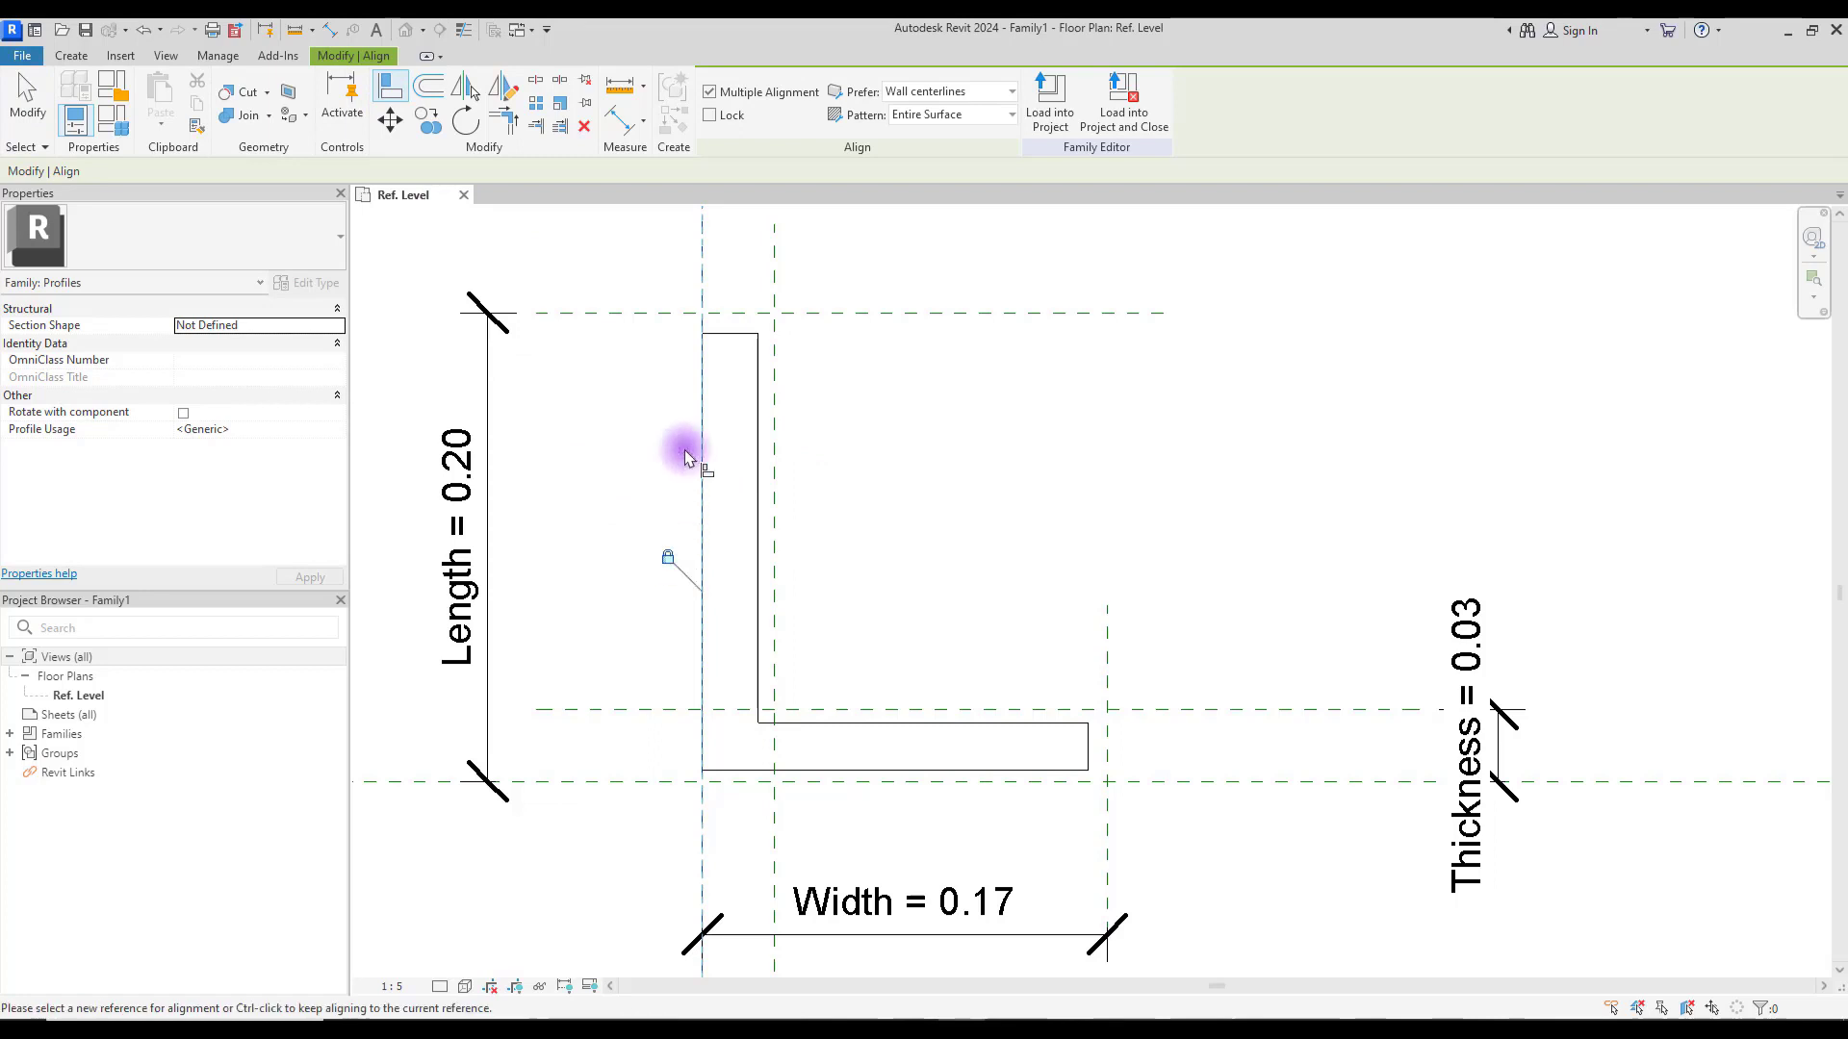
left_click(775, 527)
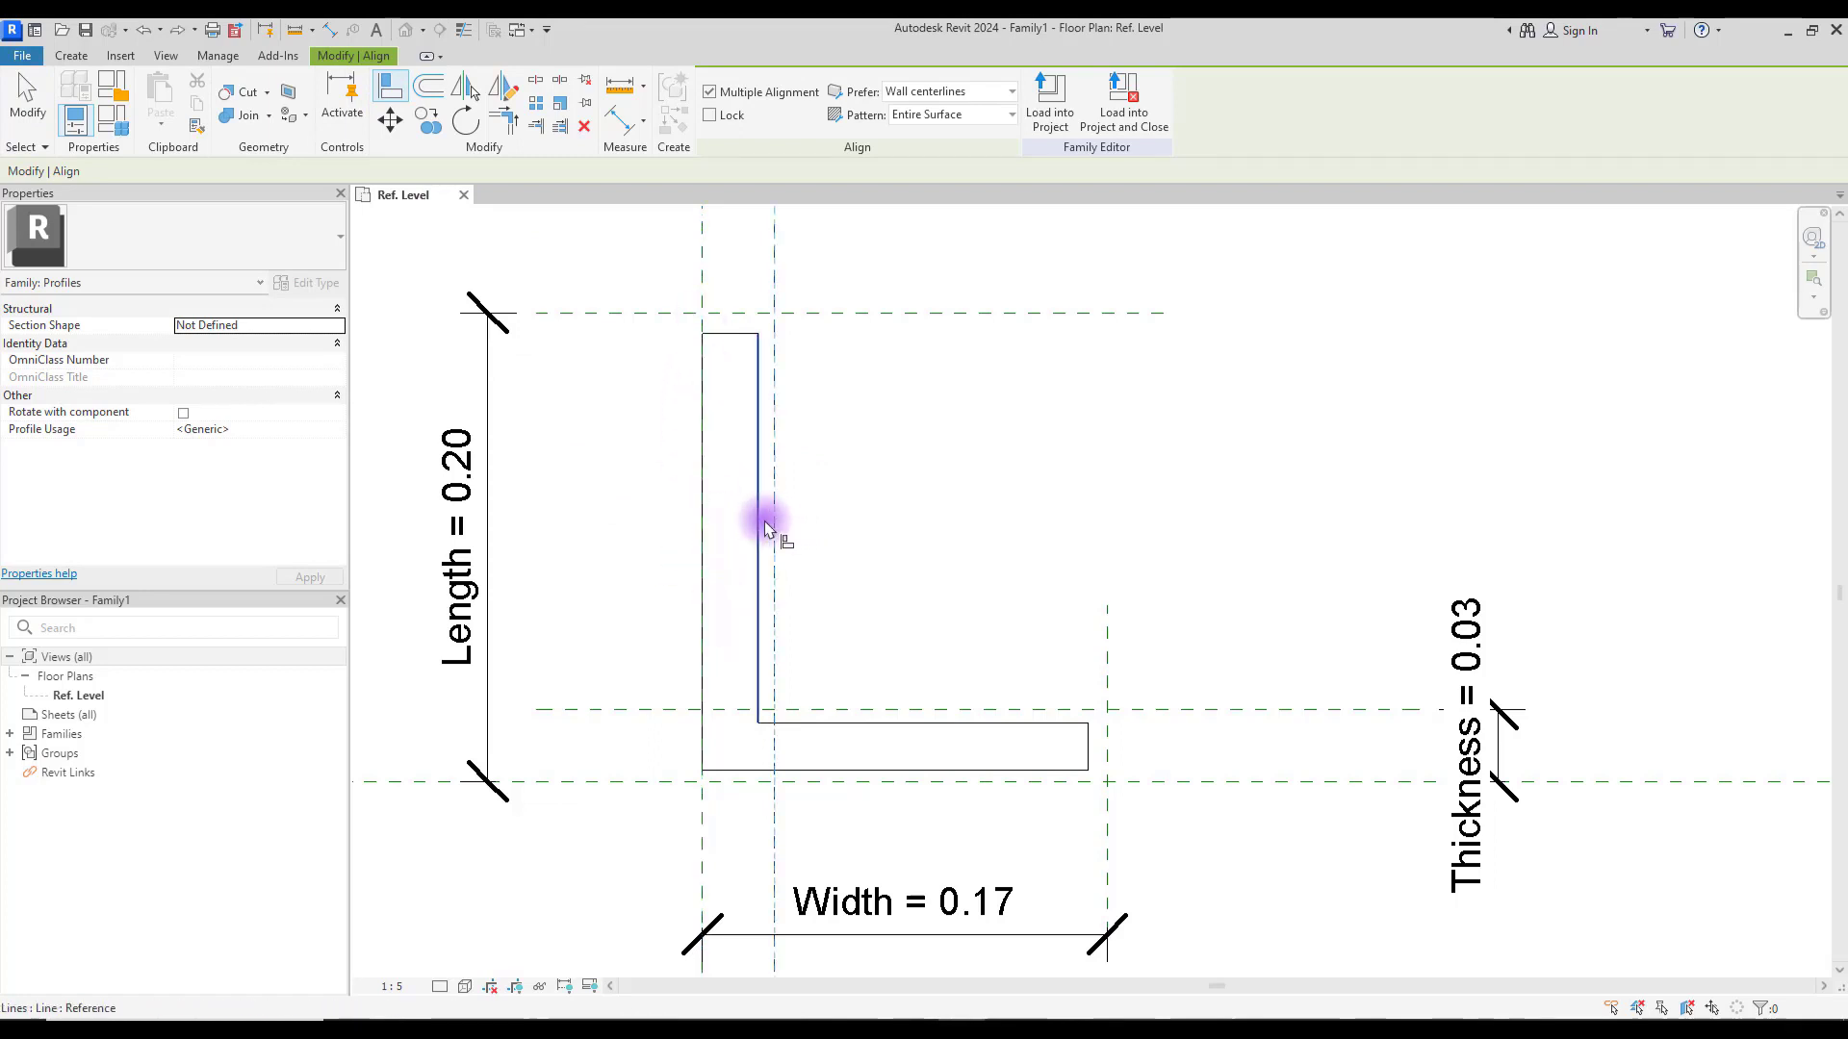
left_click(762, 527)
left_click(832, 314)
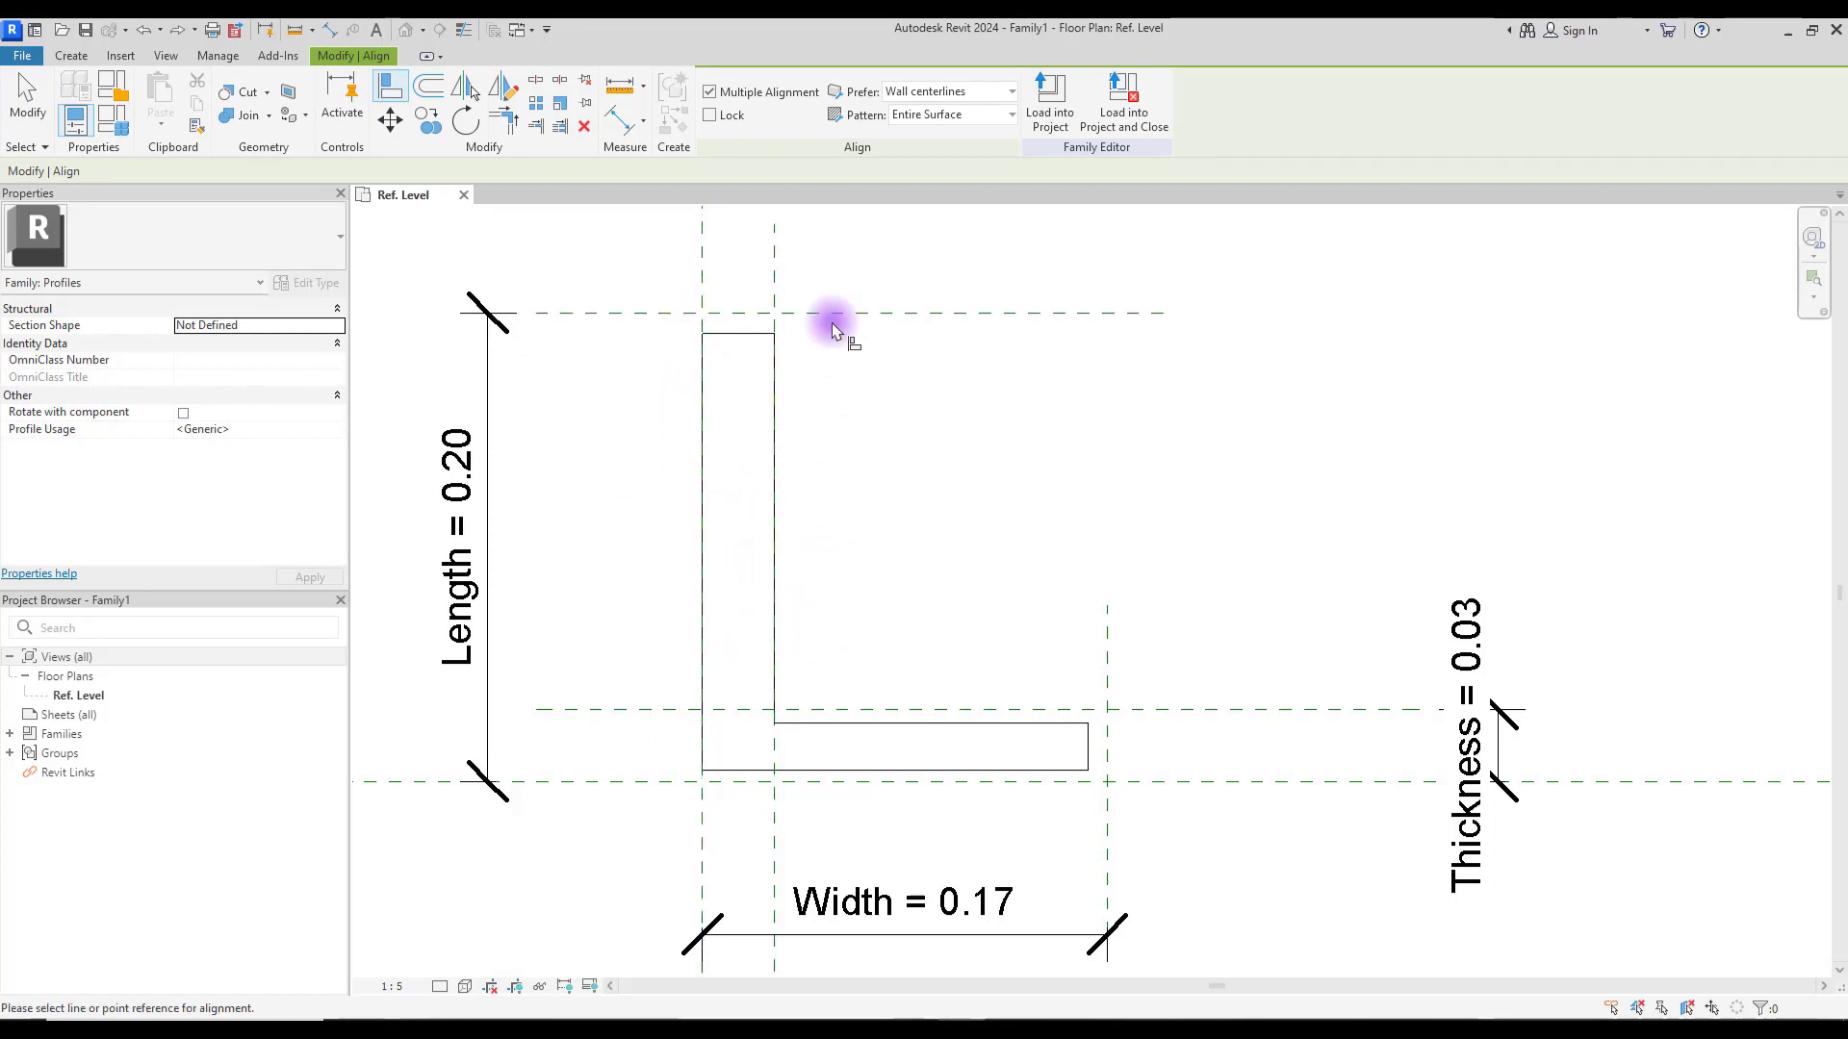
left_click(829, 327)
Step: Align the L's right end, bottom edge and inner horizontal line onto their reference planes
left_click(1107, 736)
left_click(1088, 743)
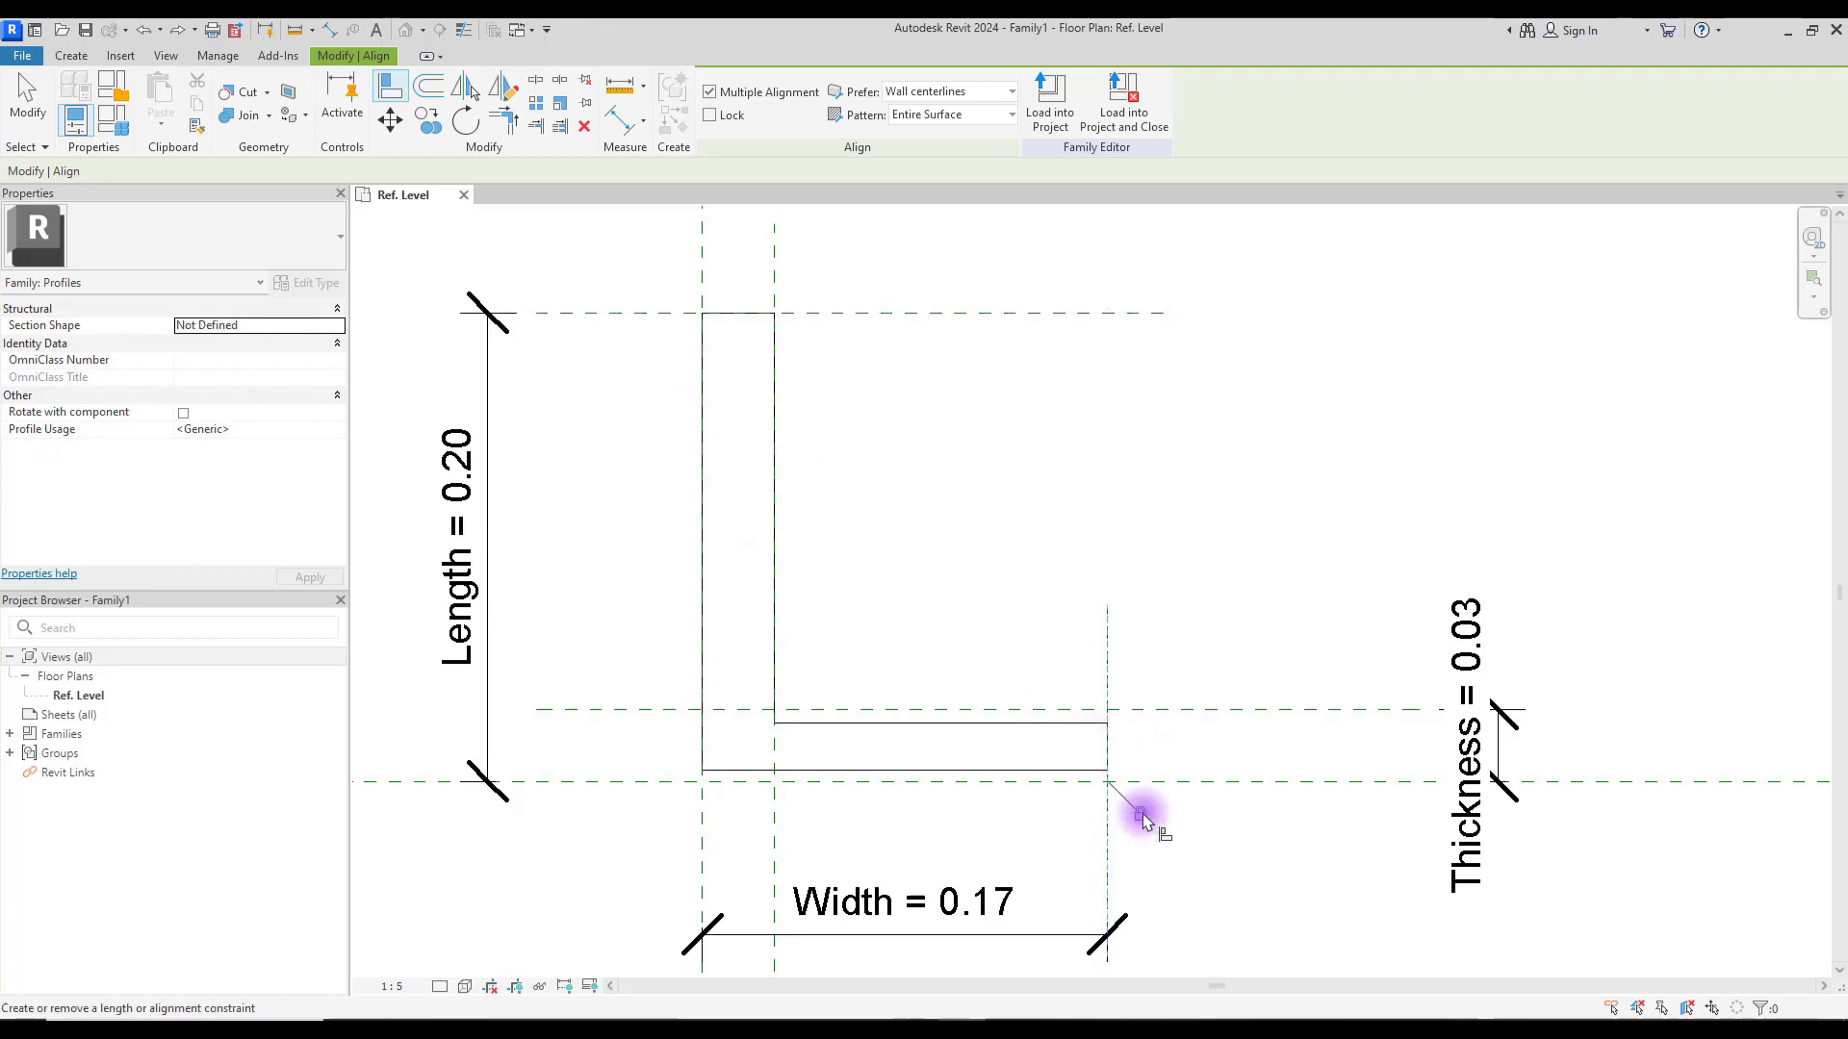
left_click(930, 782)
left_click(1001, 771)
left_click(1113, 710)
left_click(1011, 722)
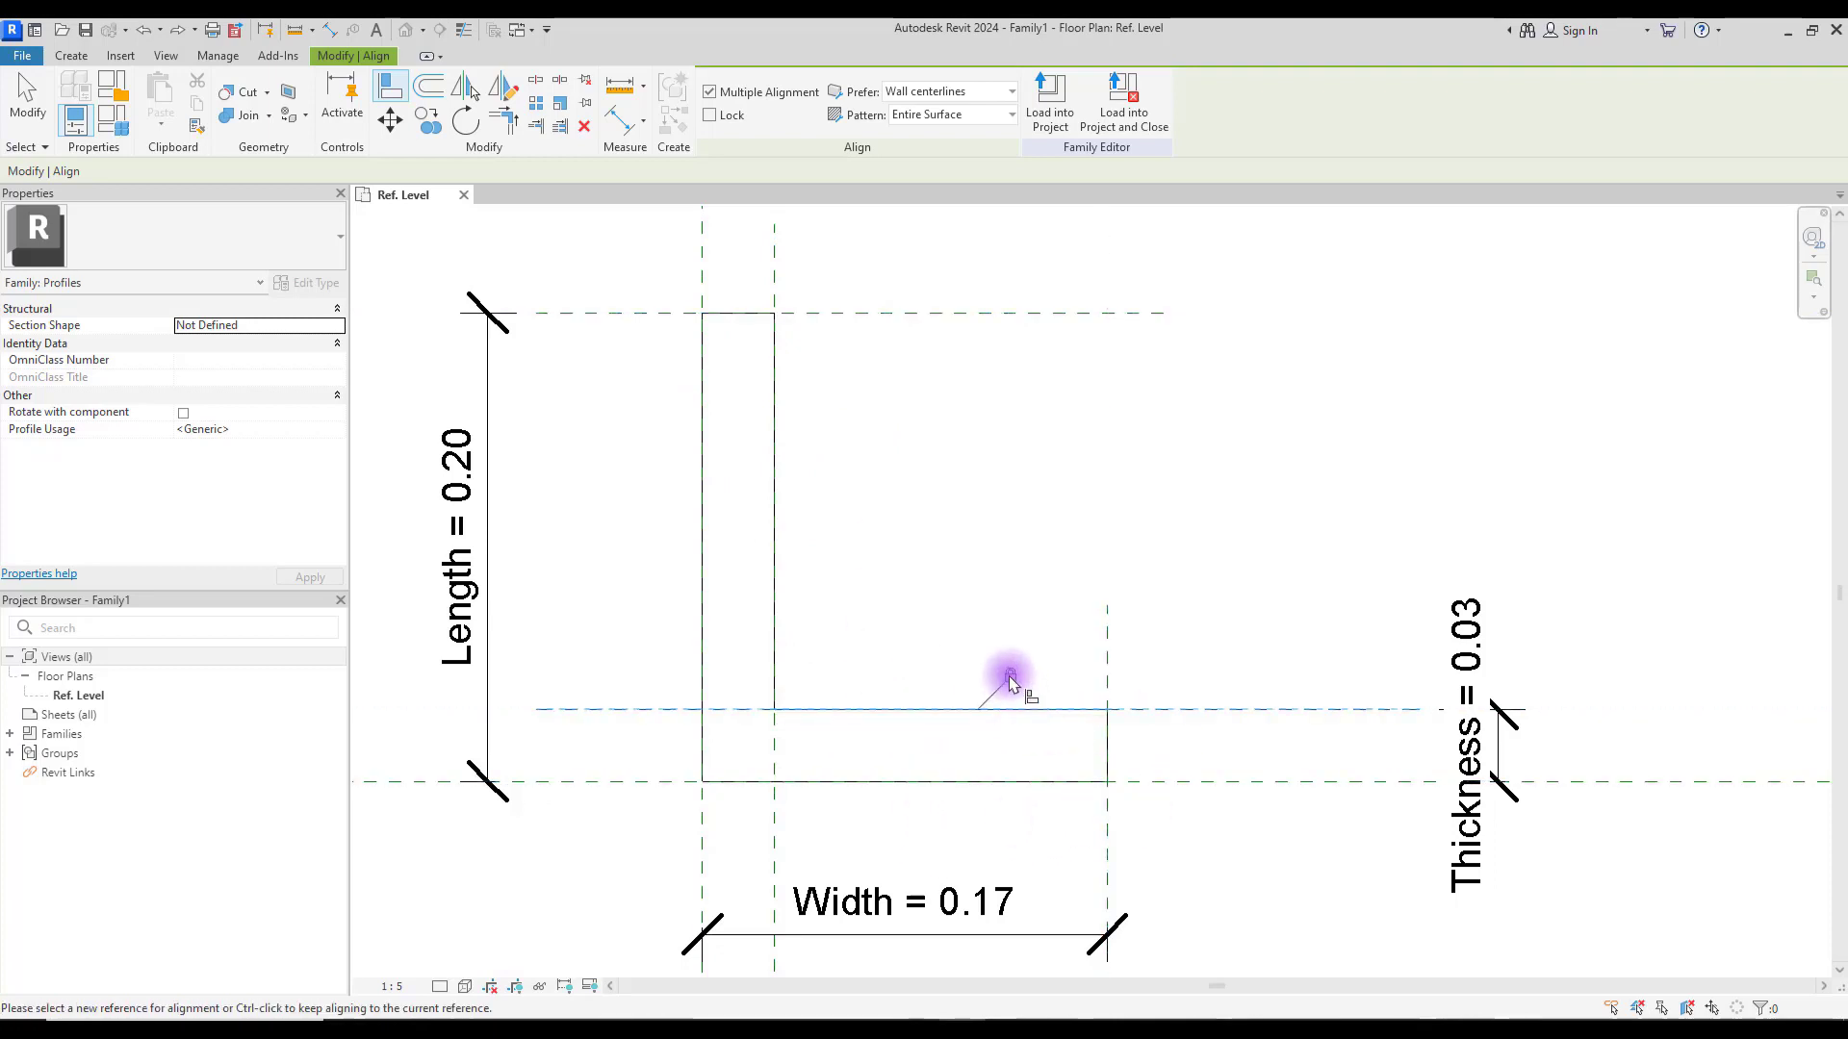
key("Escape")
scroll(984, 503, "down", 3)
scroll(983, 503, "up", 2)
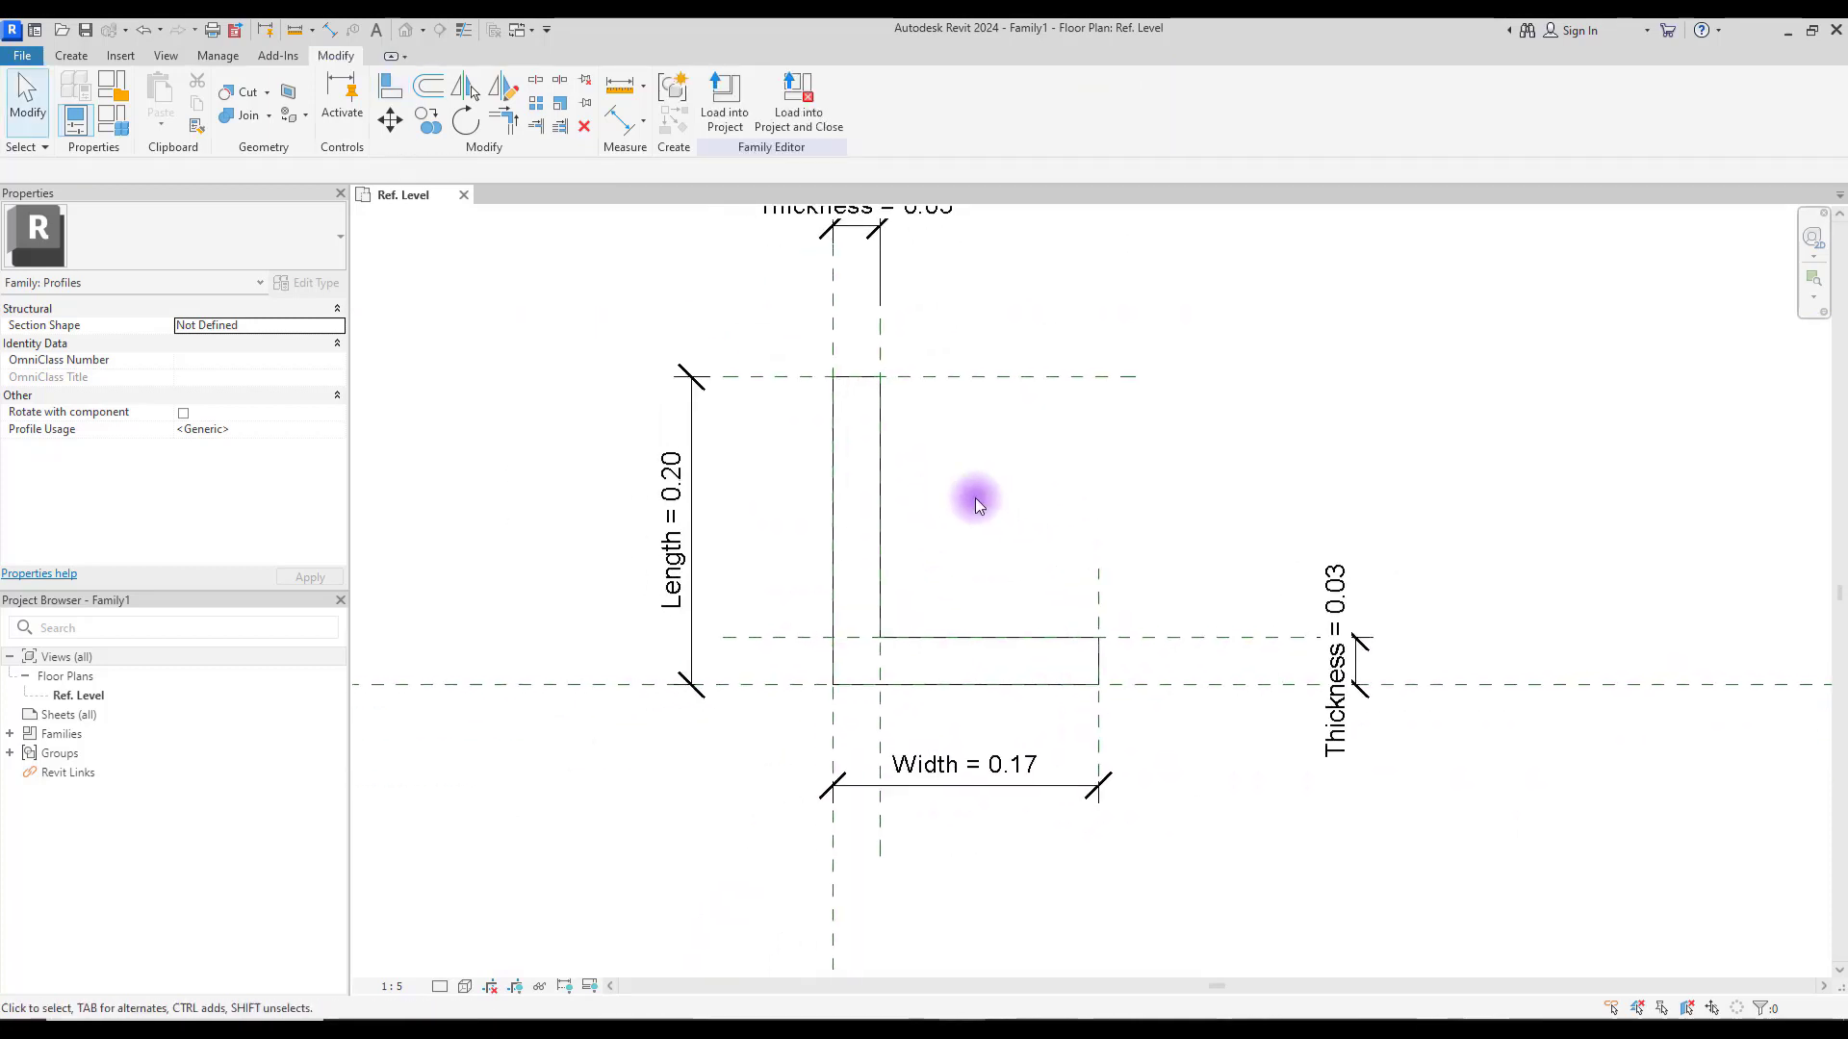
Step: In Family Types, flex Length to 0.1, Thickness to 0.02 and Width to 0.2, applying each
middle_click_drag(974, 498, 956, 549)
left_click(81, 118)
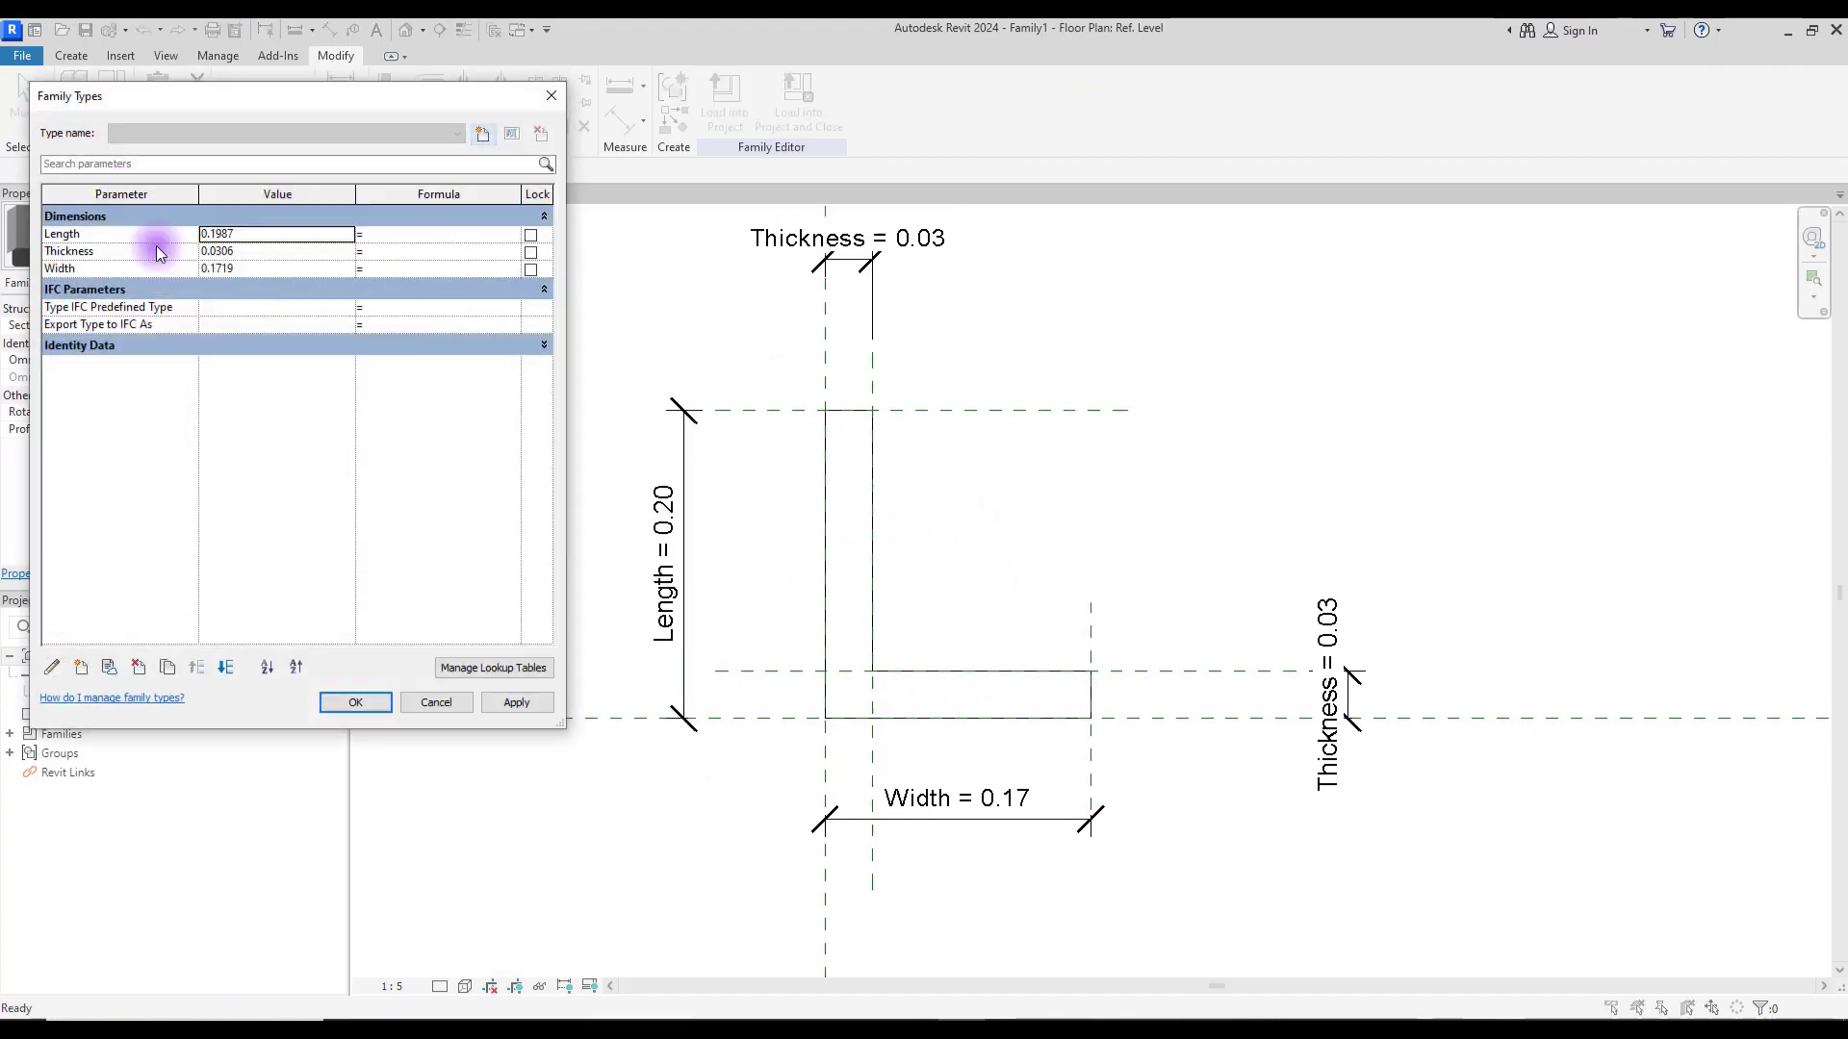
type("0.1")
left_click(503, 698)
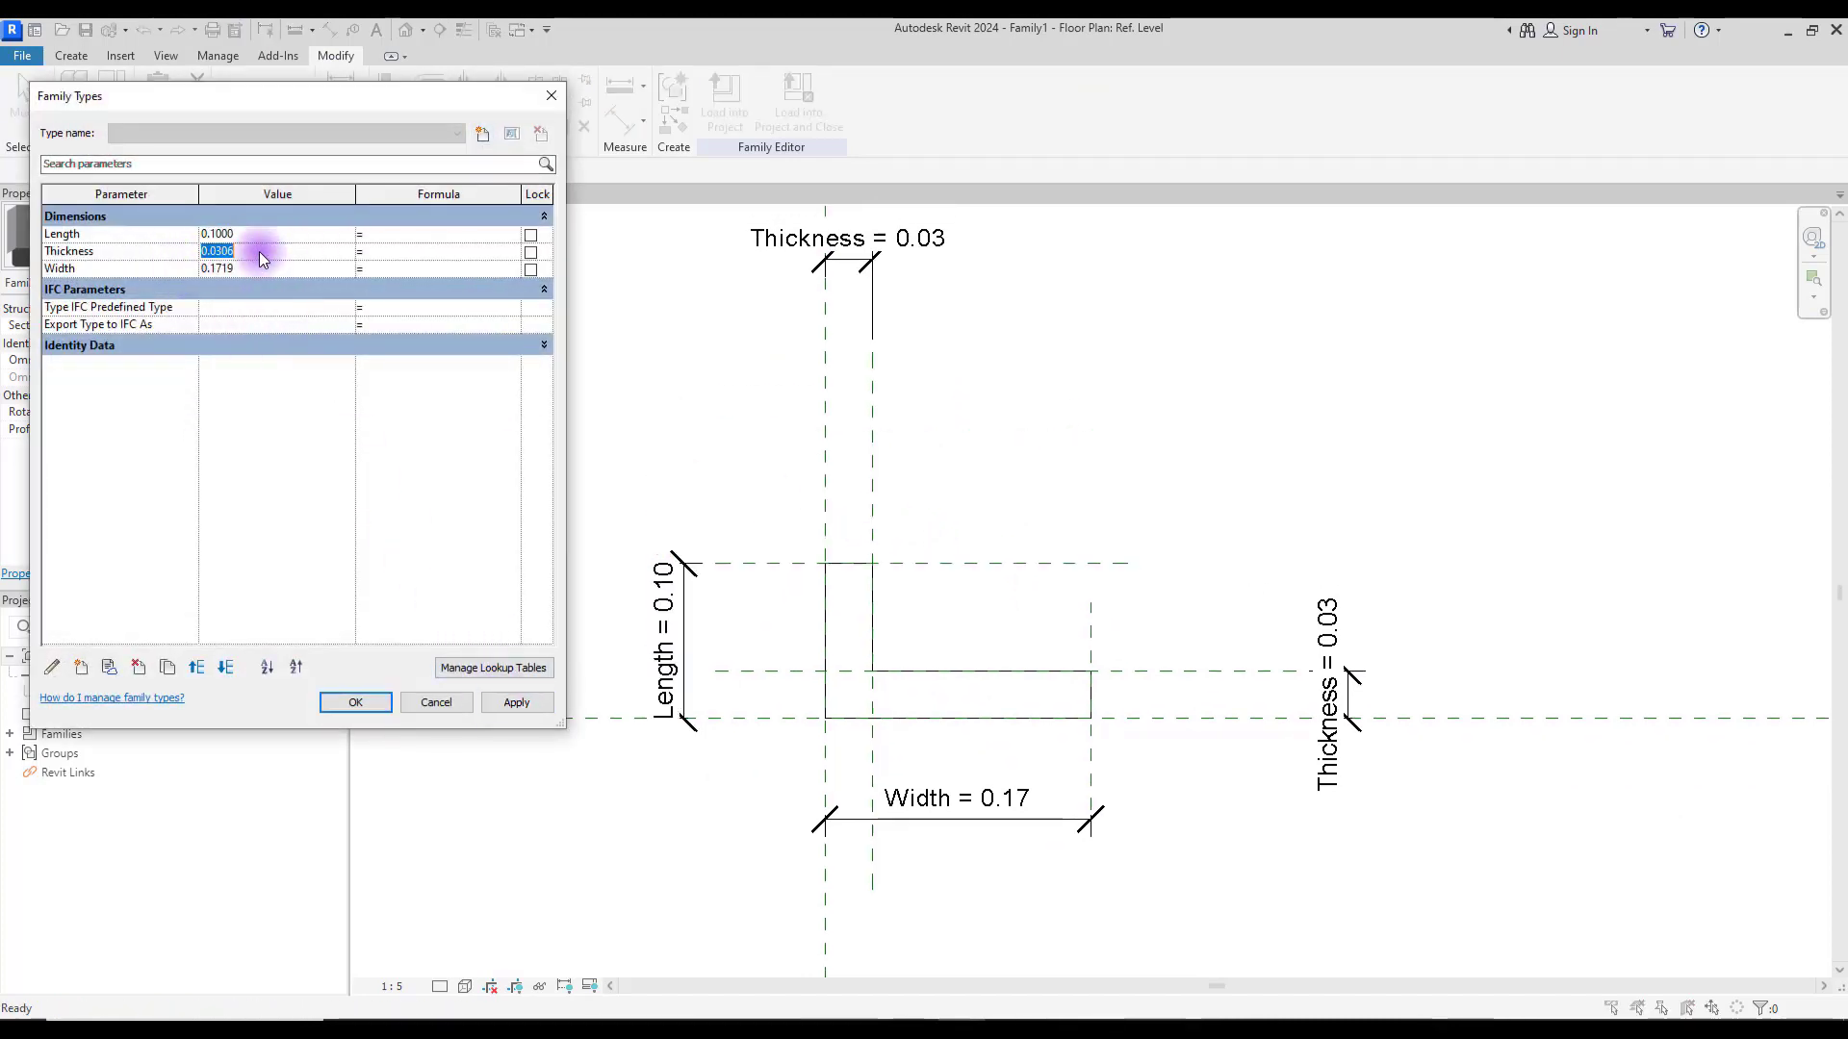
type("0.02")
left_click(510, 701)
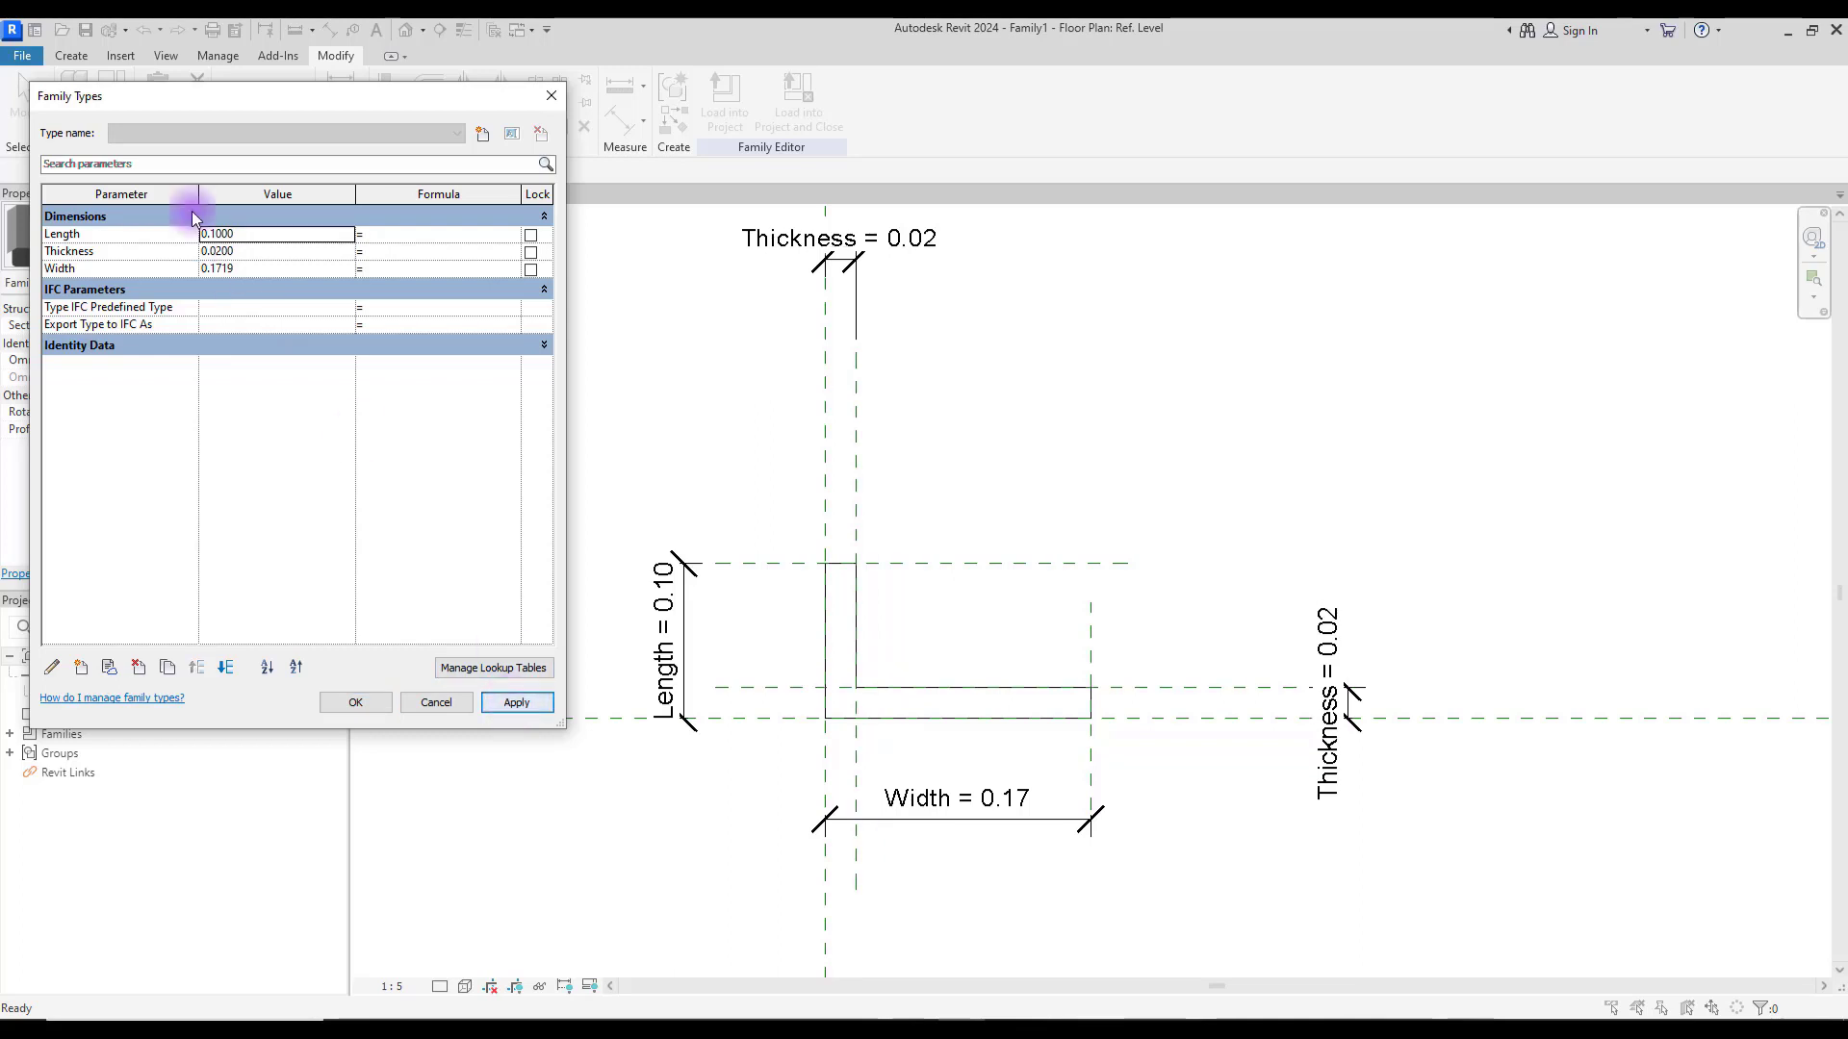
left_click(270, 274)
type("0.2")
left_click(508, 701)
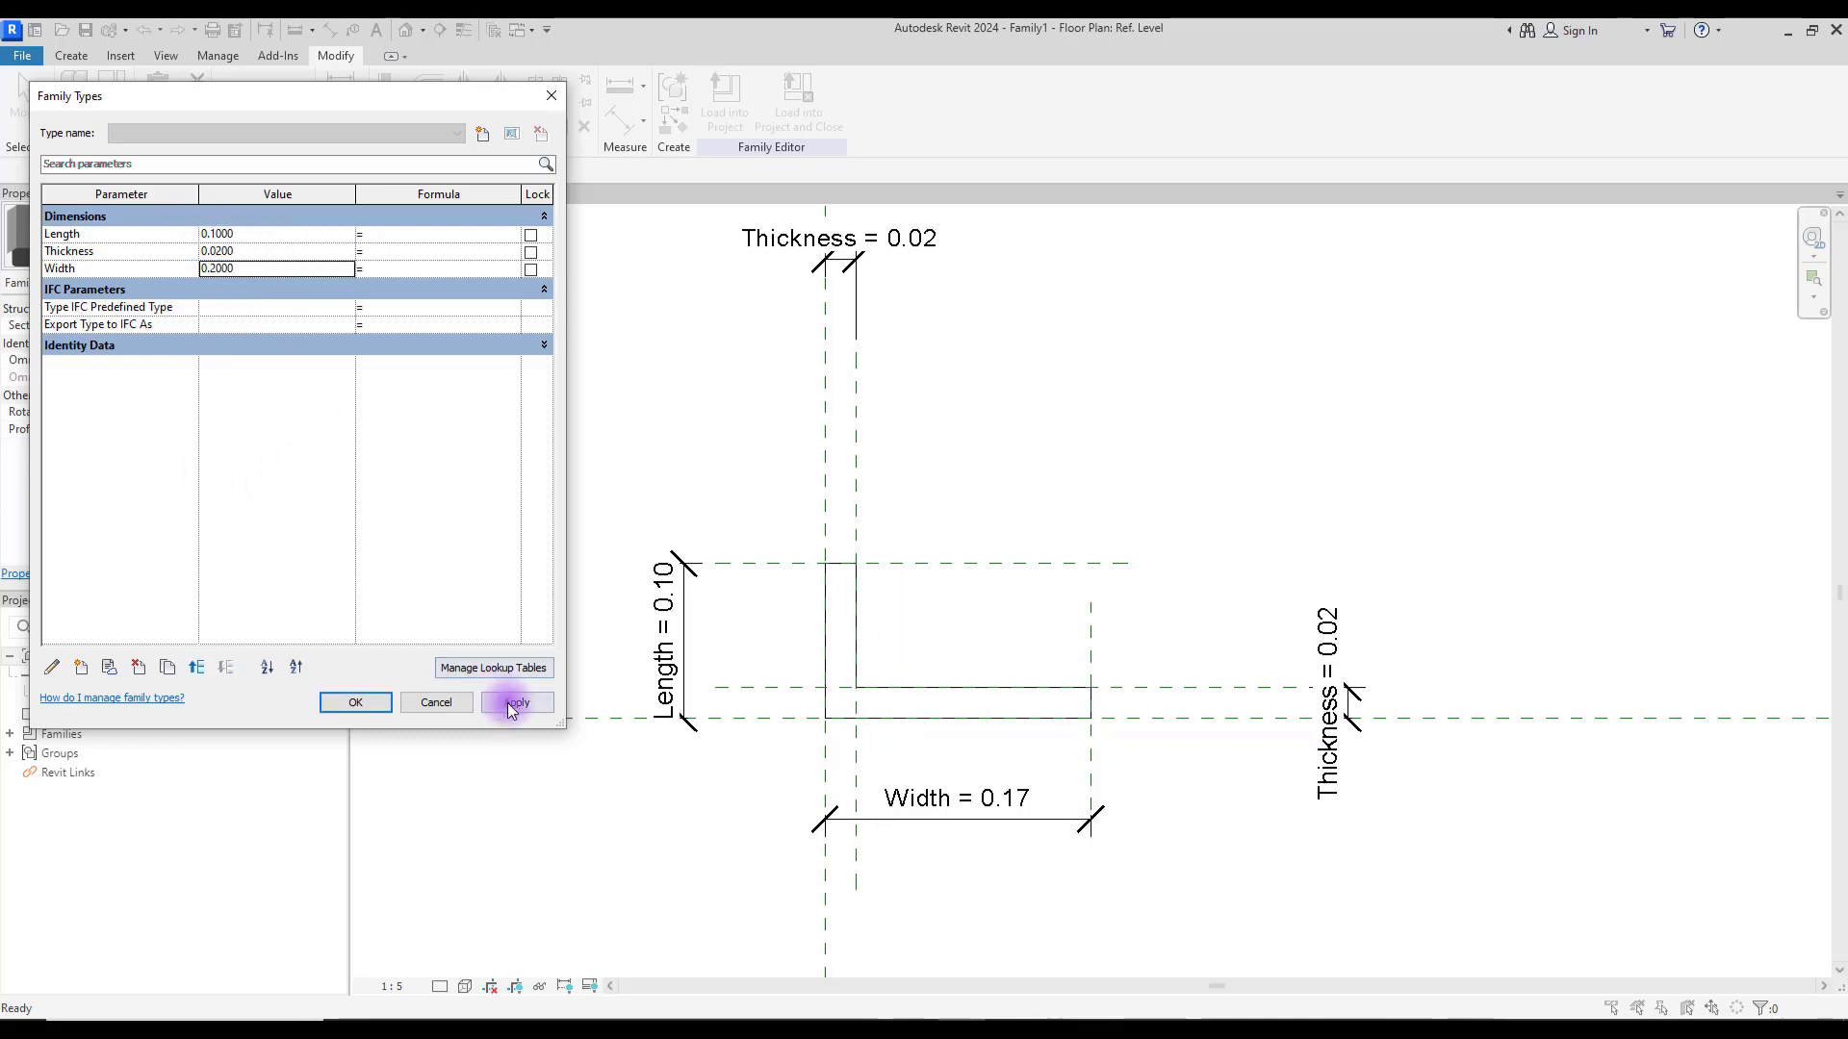
left_click(353, 703)
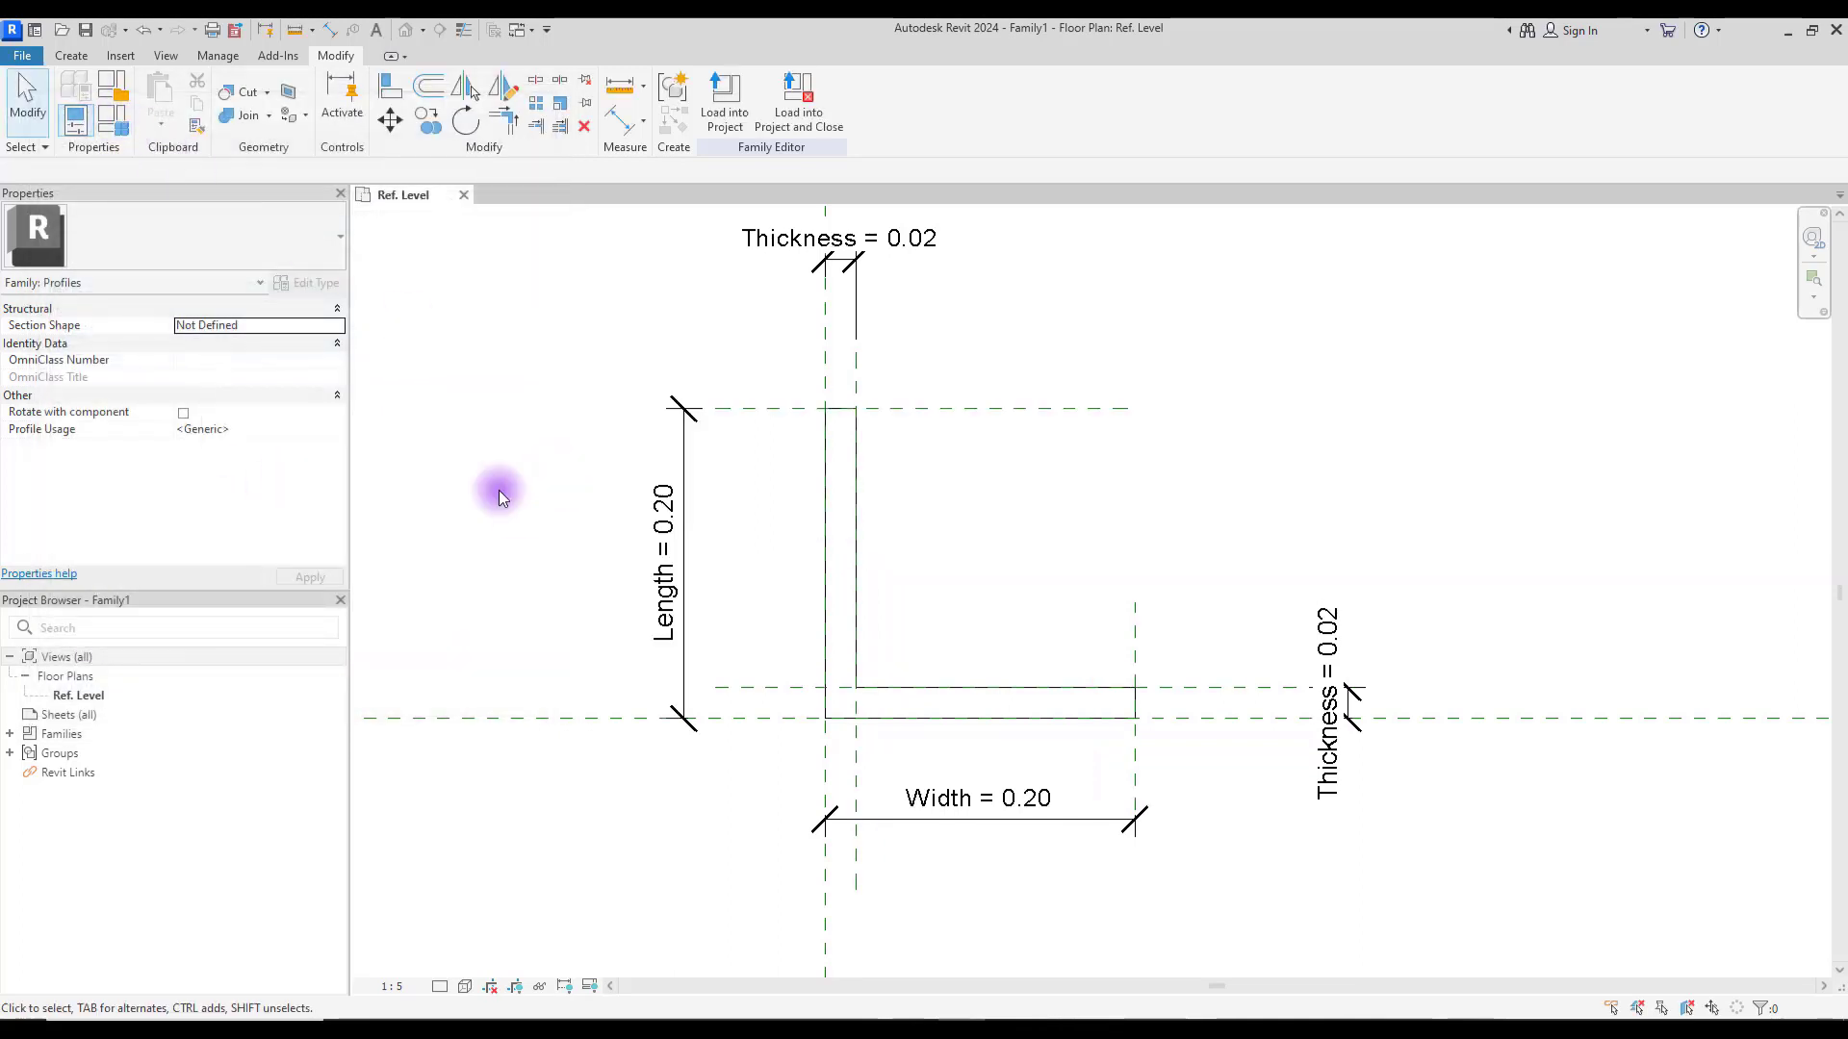
scroll(1028, 576, "up", 2)
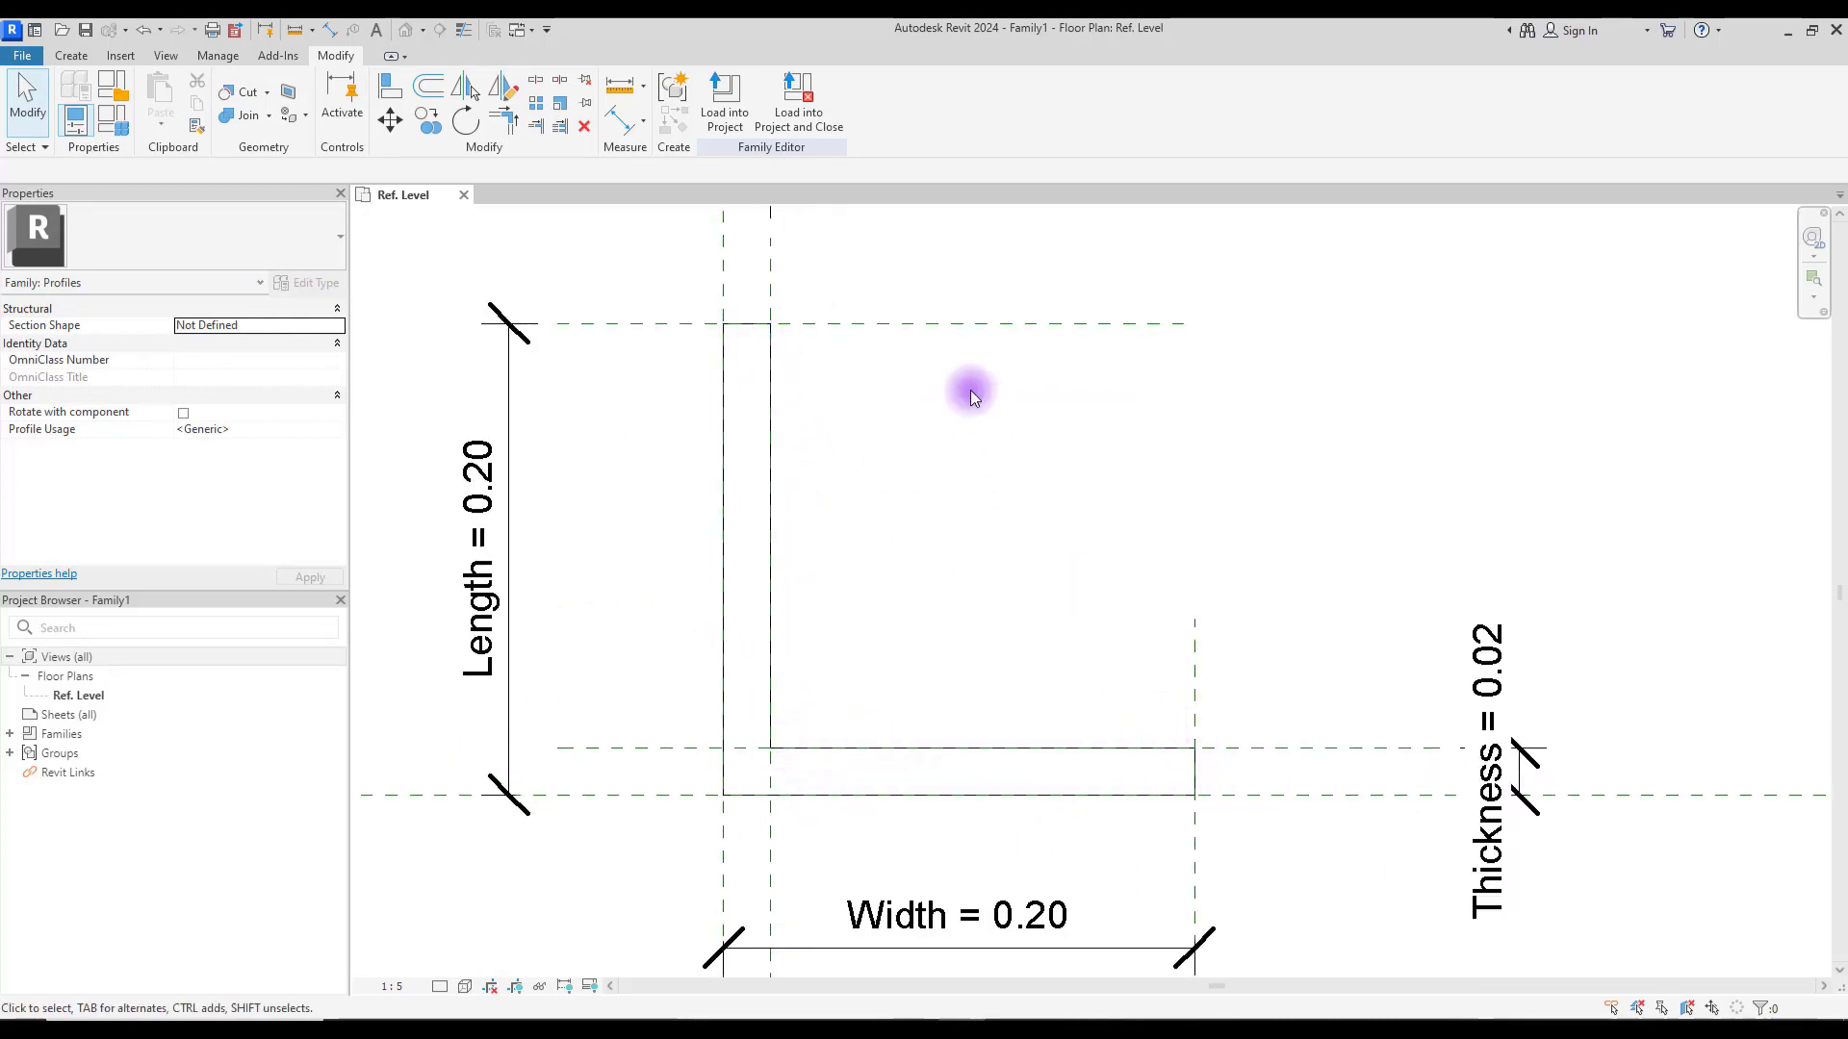
Step: Round the L profile's corner with a Fillet Arc line
left_click(62, 57)
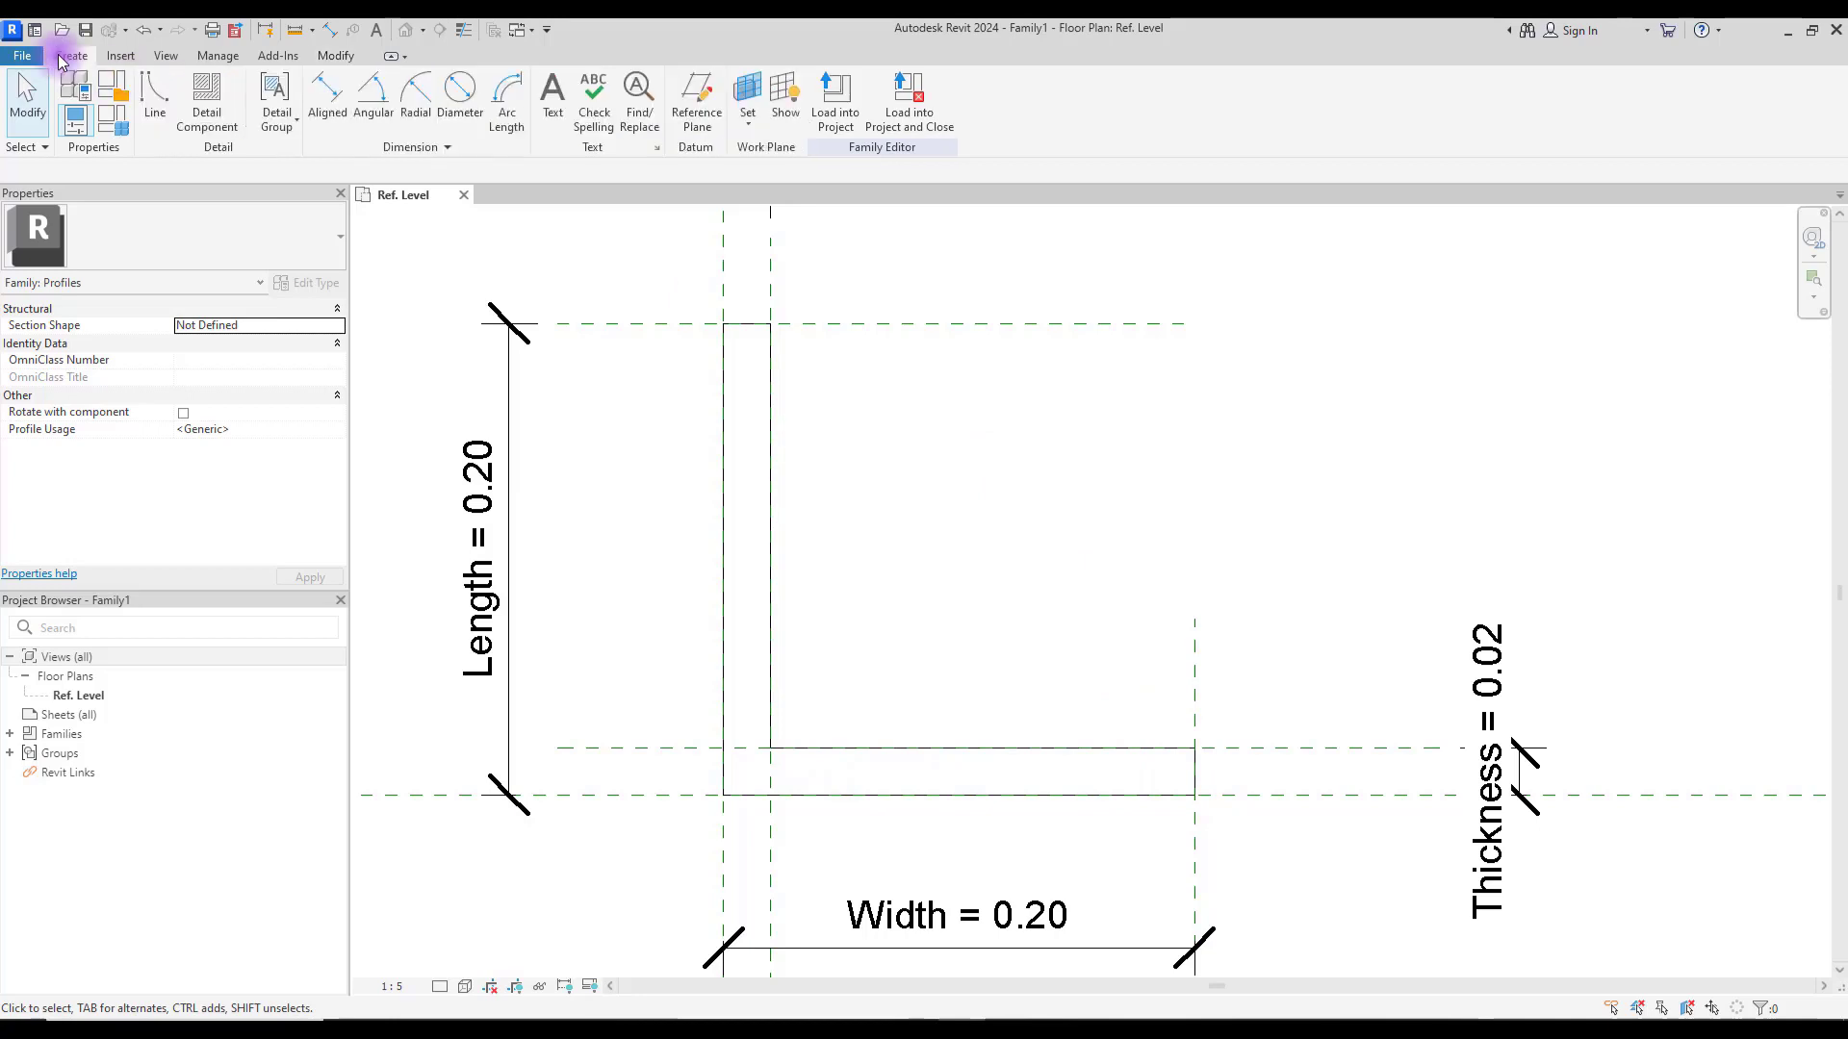
left_click(151, 101)
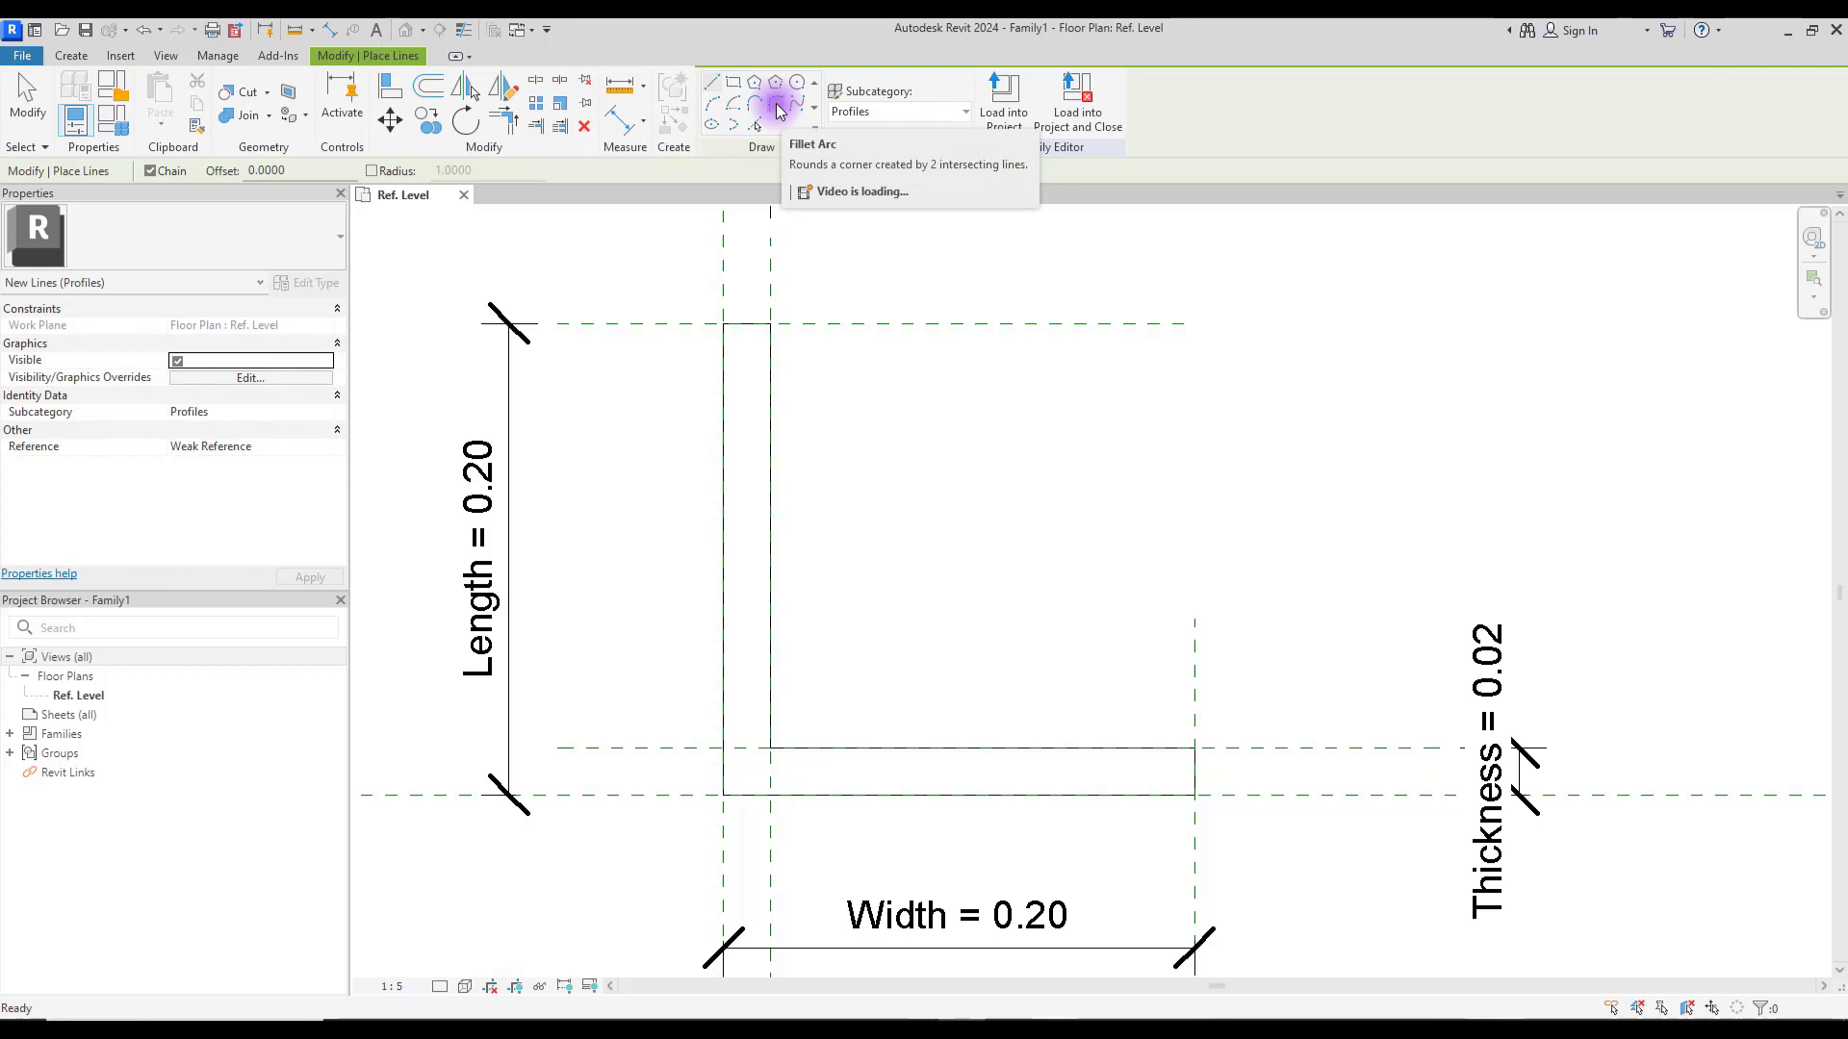
left_click(780, 111)
scroll(781, 344, "up", 3)
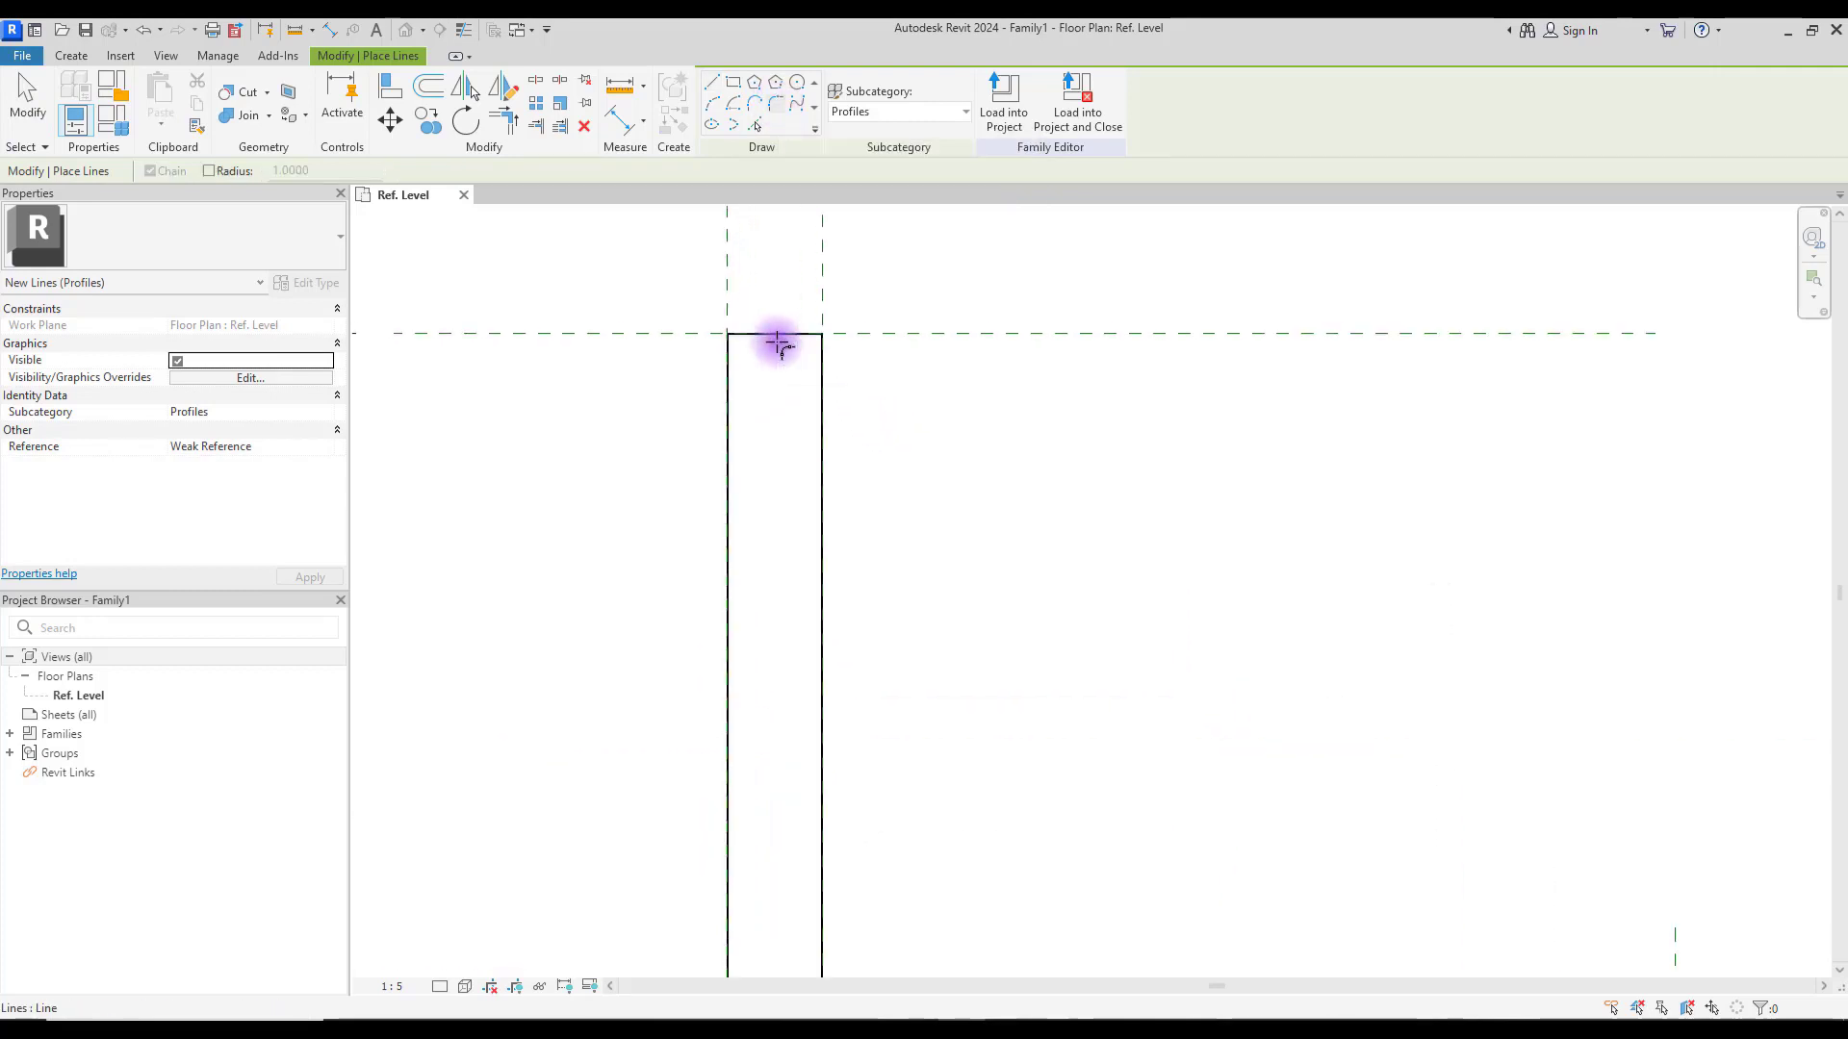
left_click(817, 400)
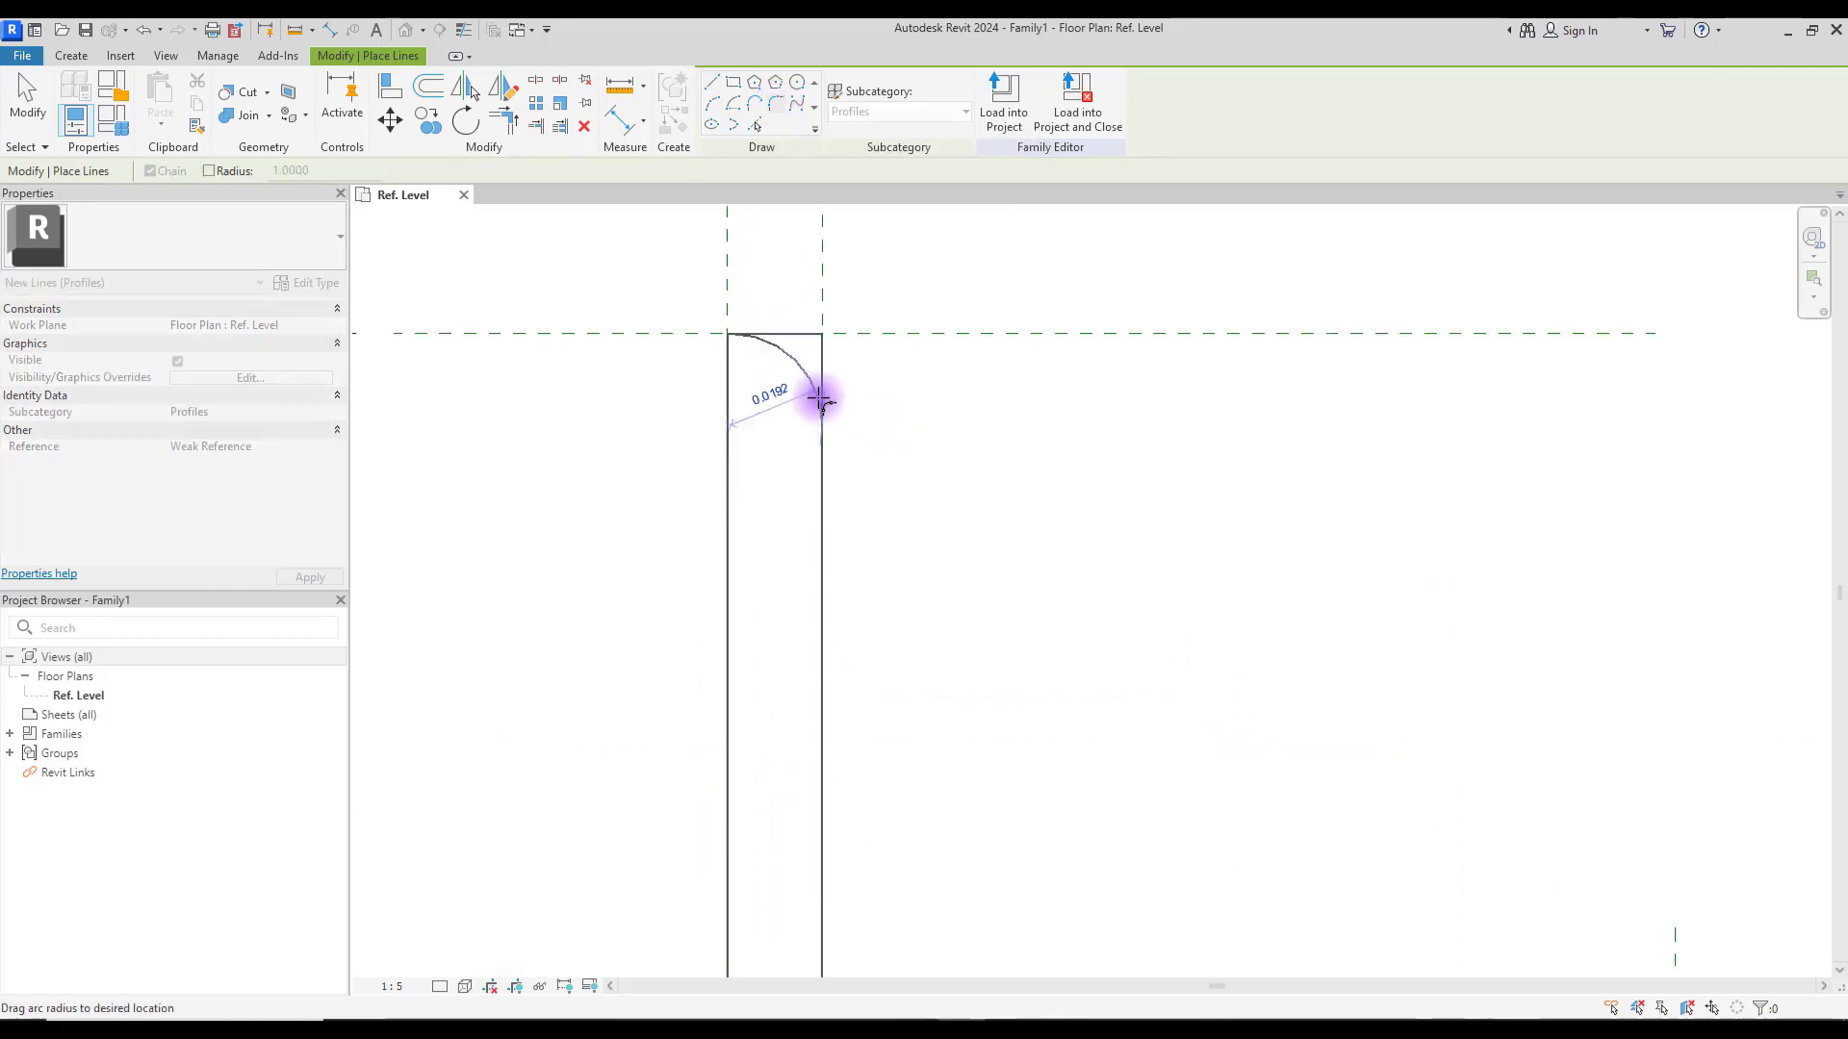
left_click(813, 349)
key("Escape")
key("Escape")
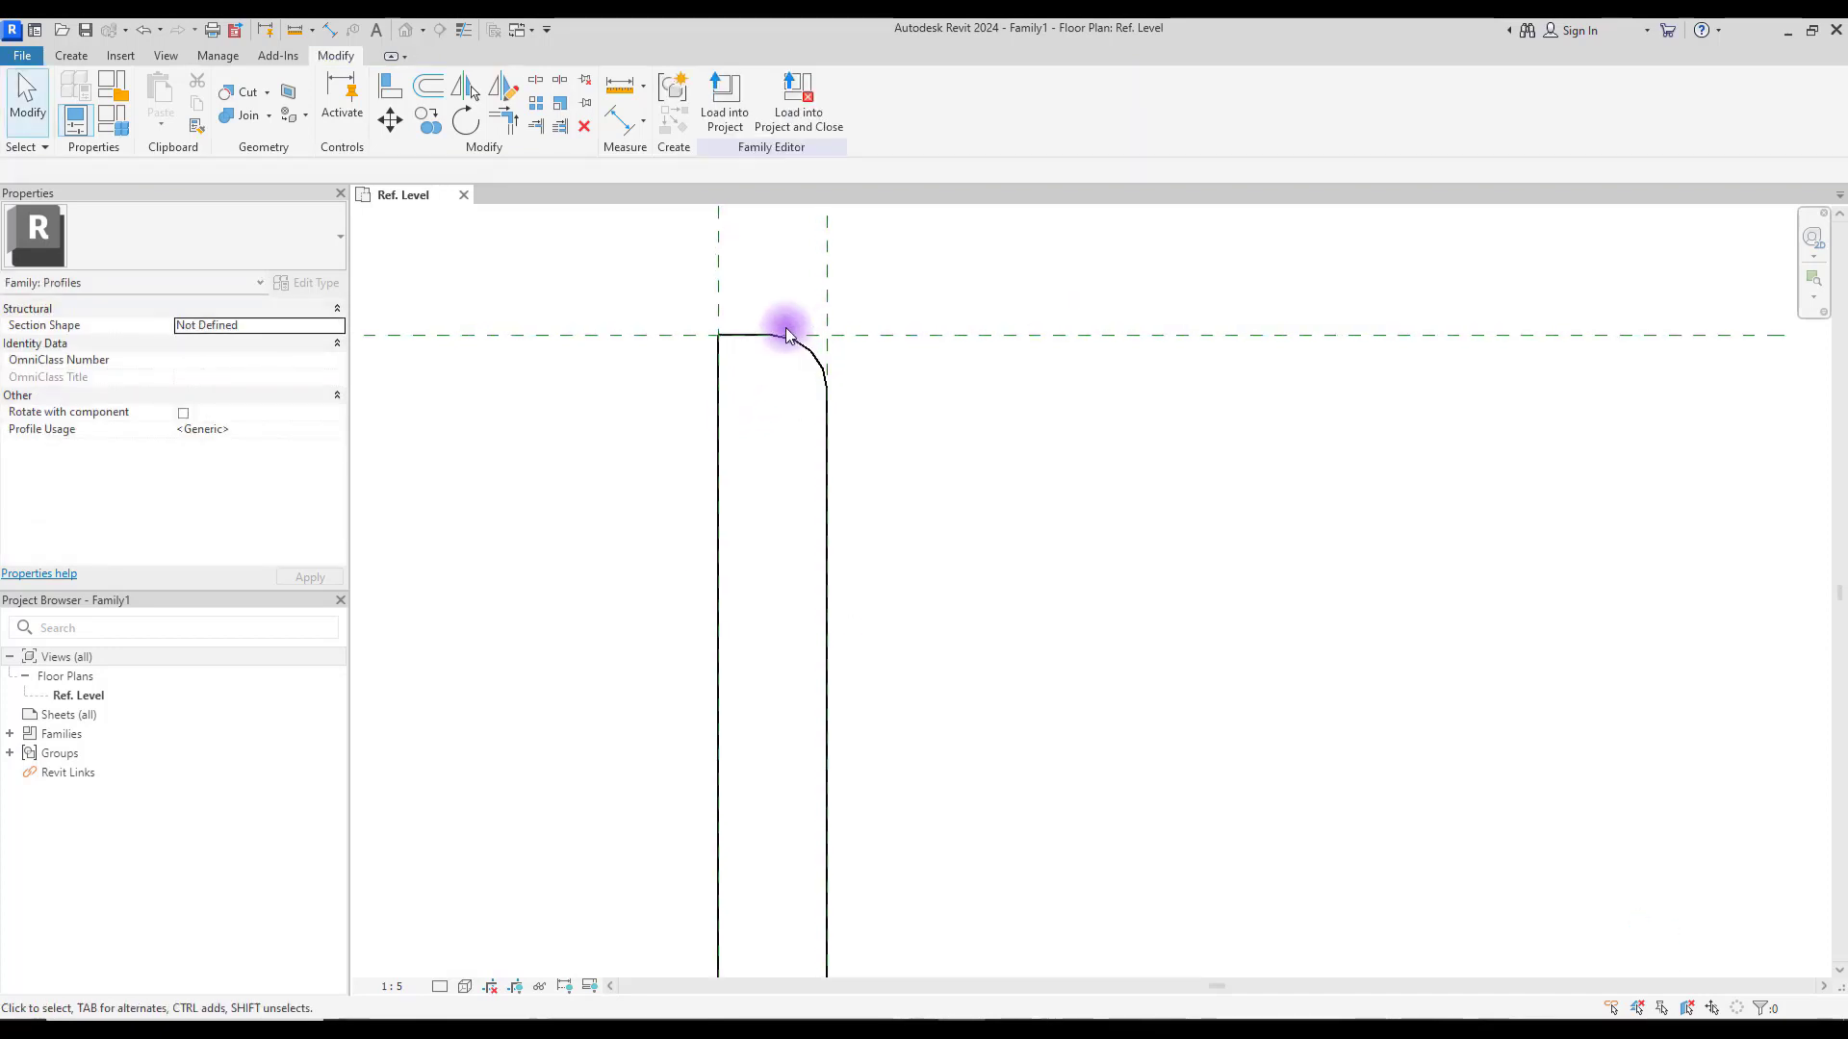
scroll(781, 335, "up", 3)
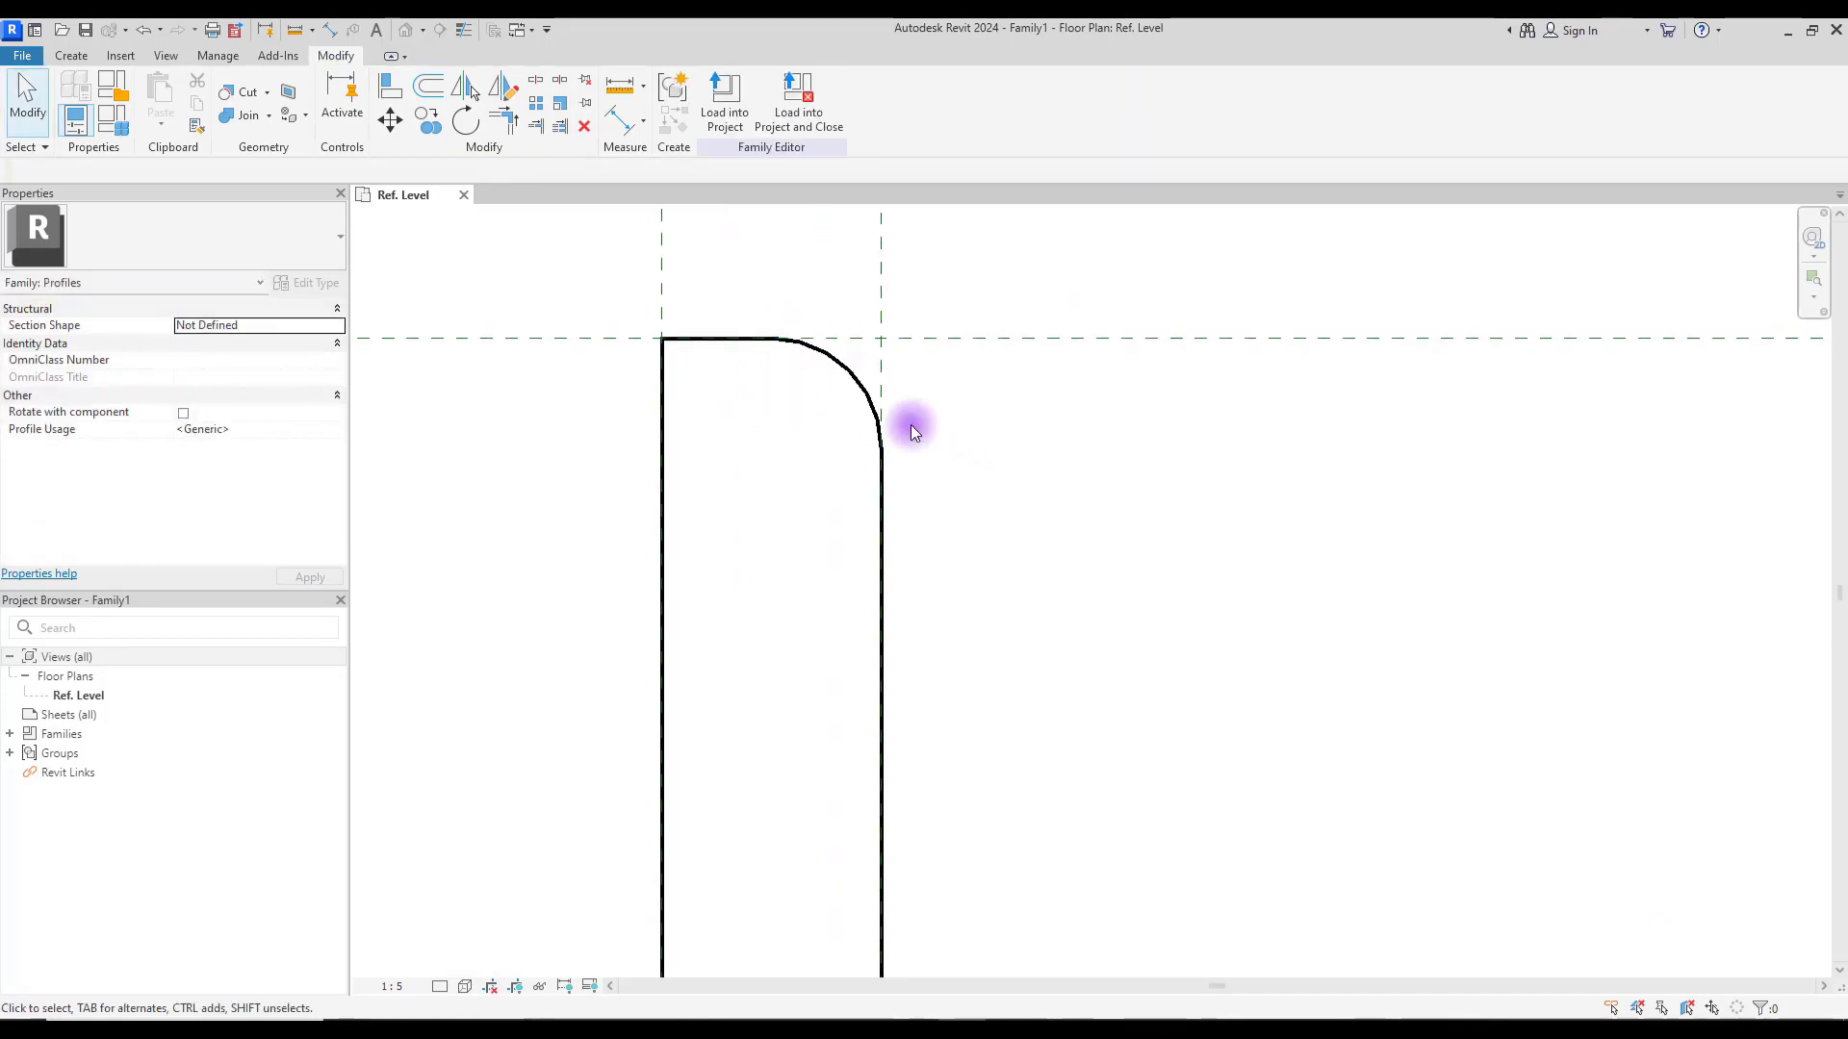
Step: Make the arc's radius dimension permanent and label it with a new Fillet parameter
left_click(862, 393)
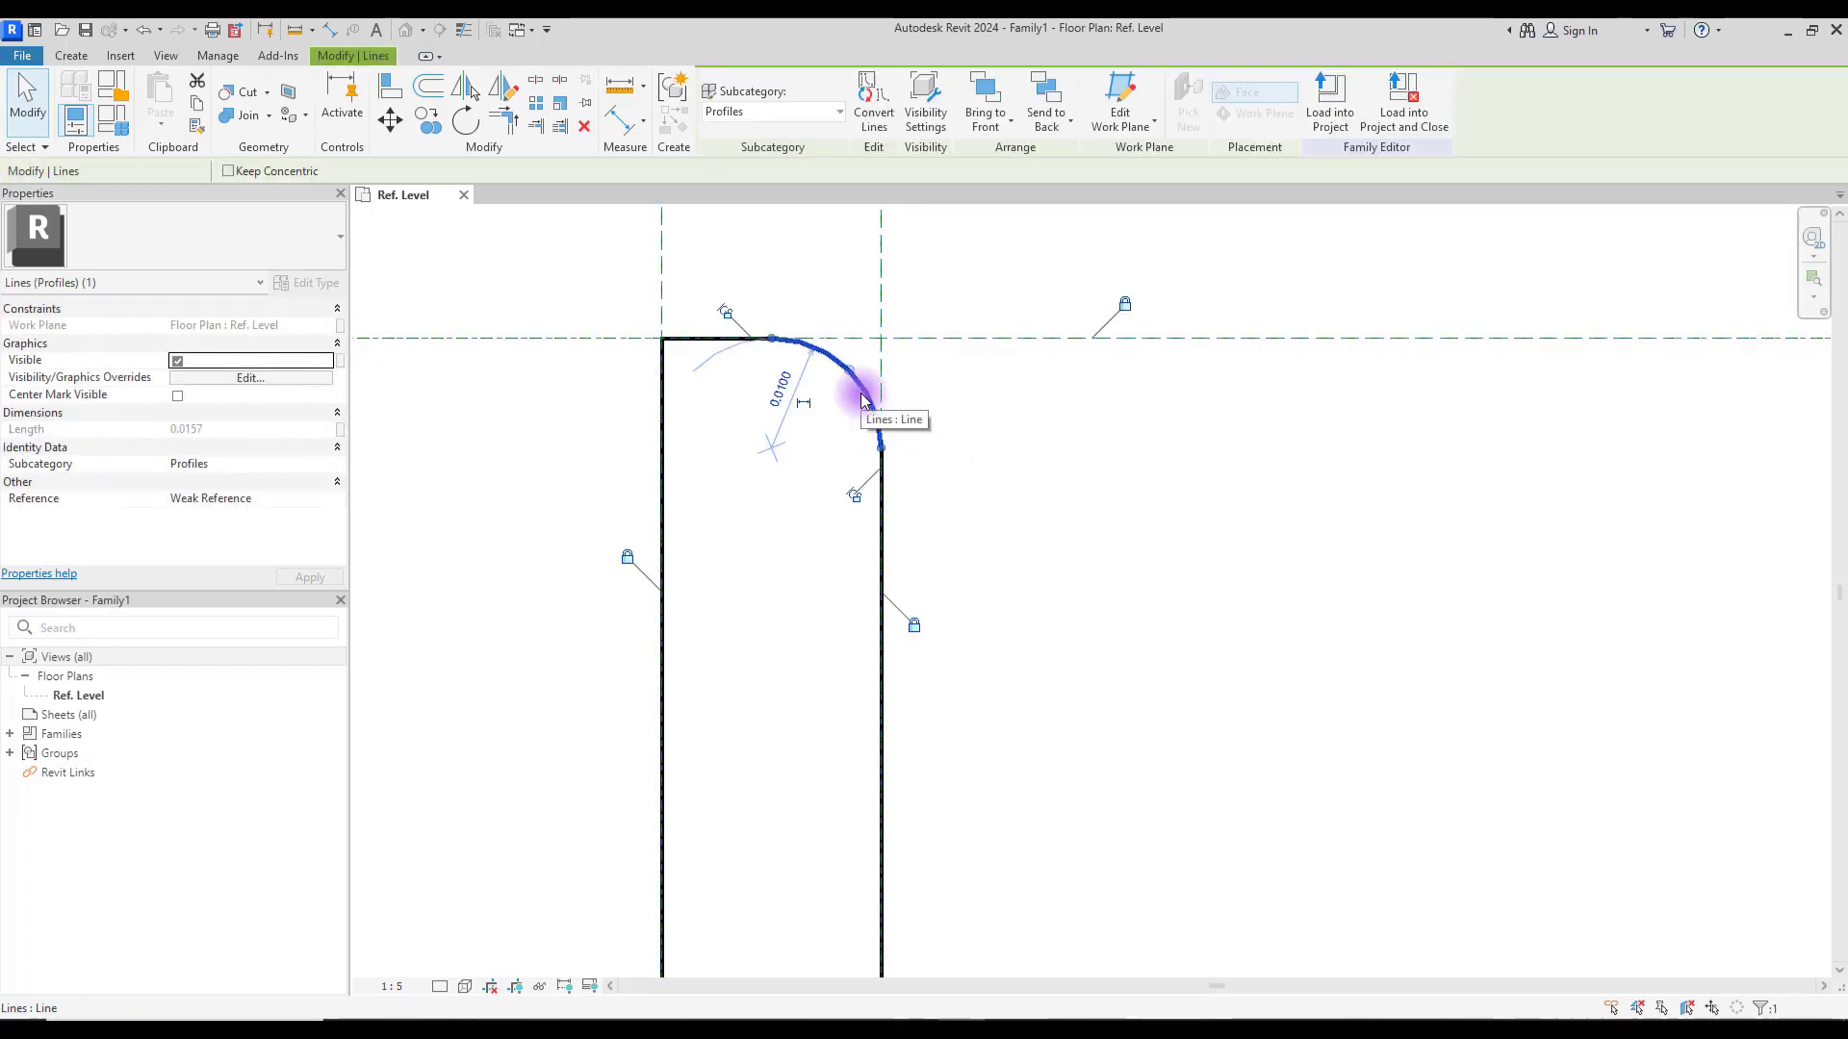
left_click(807, 411)
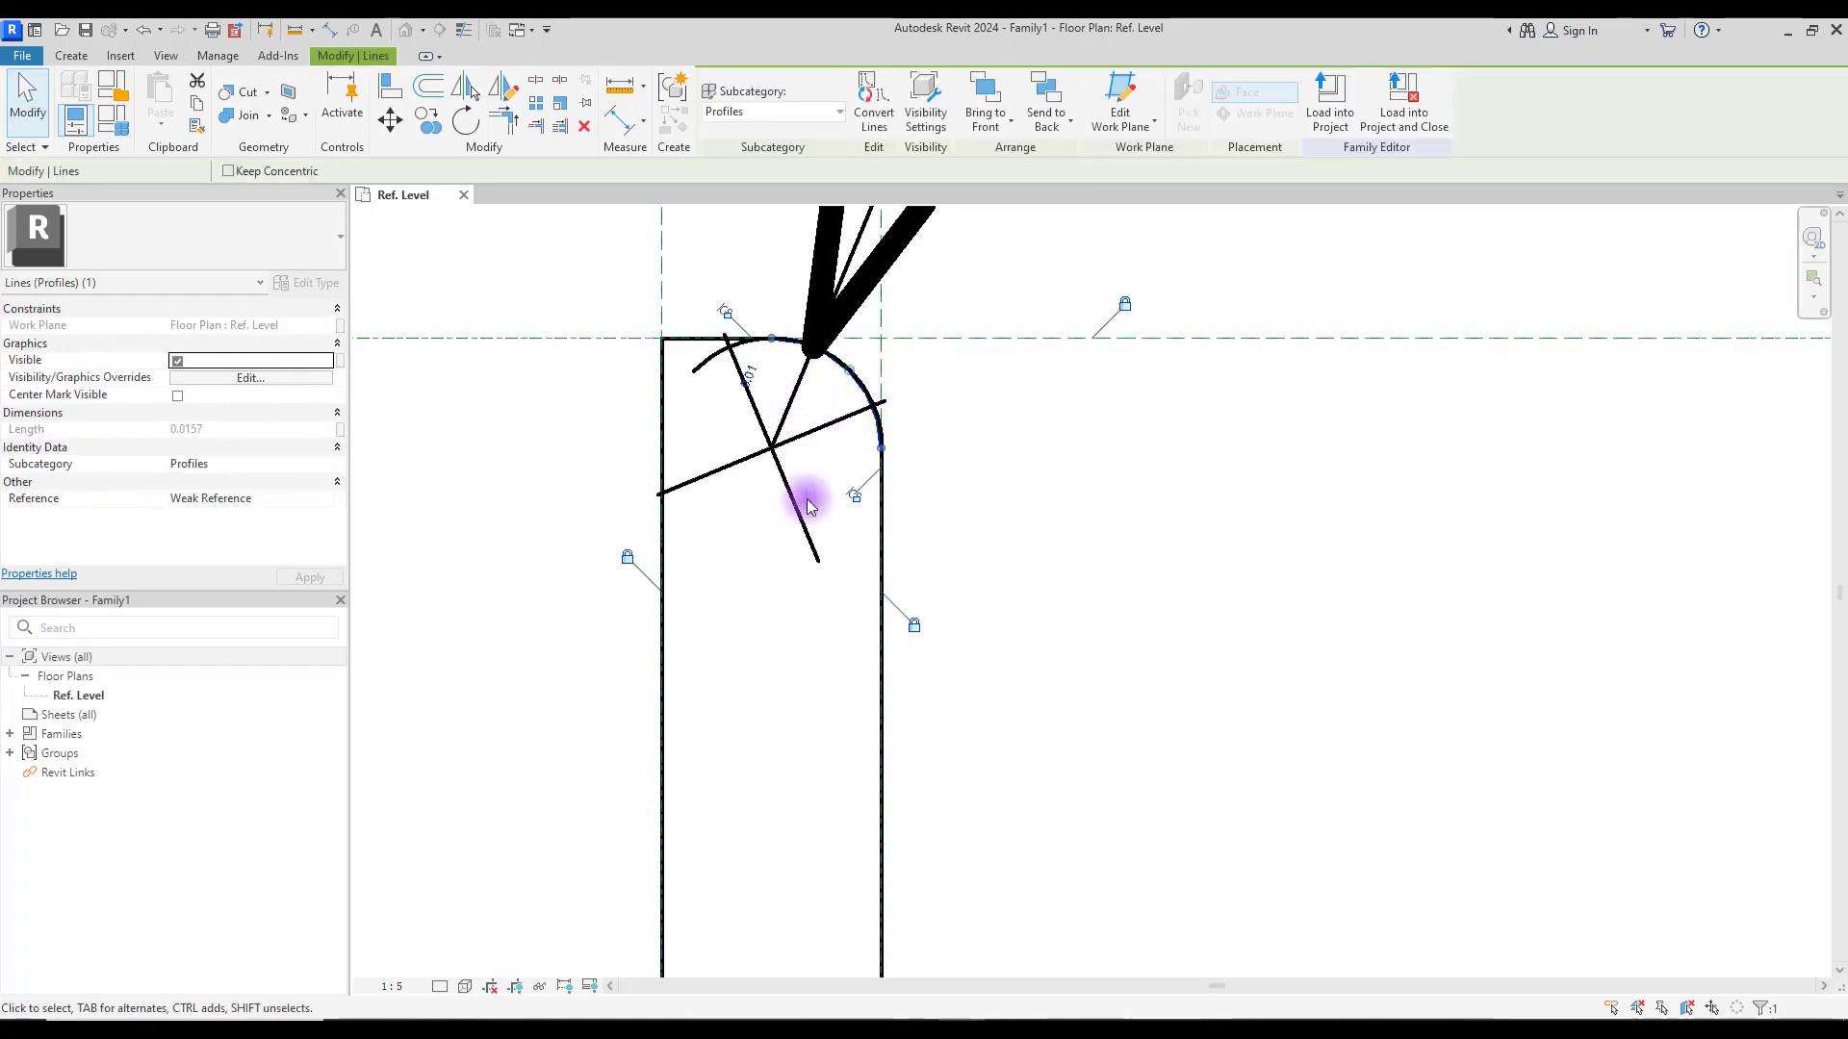
left_click(823, 438)
left_click(903, 95)
type("Fillet")
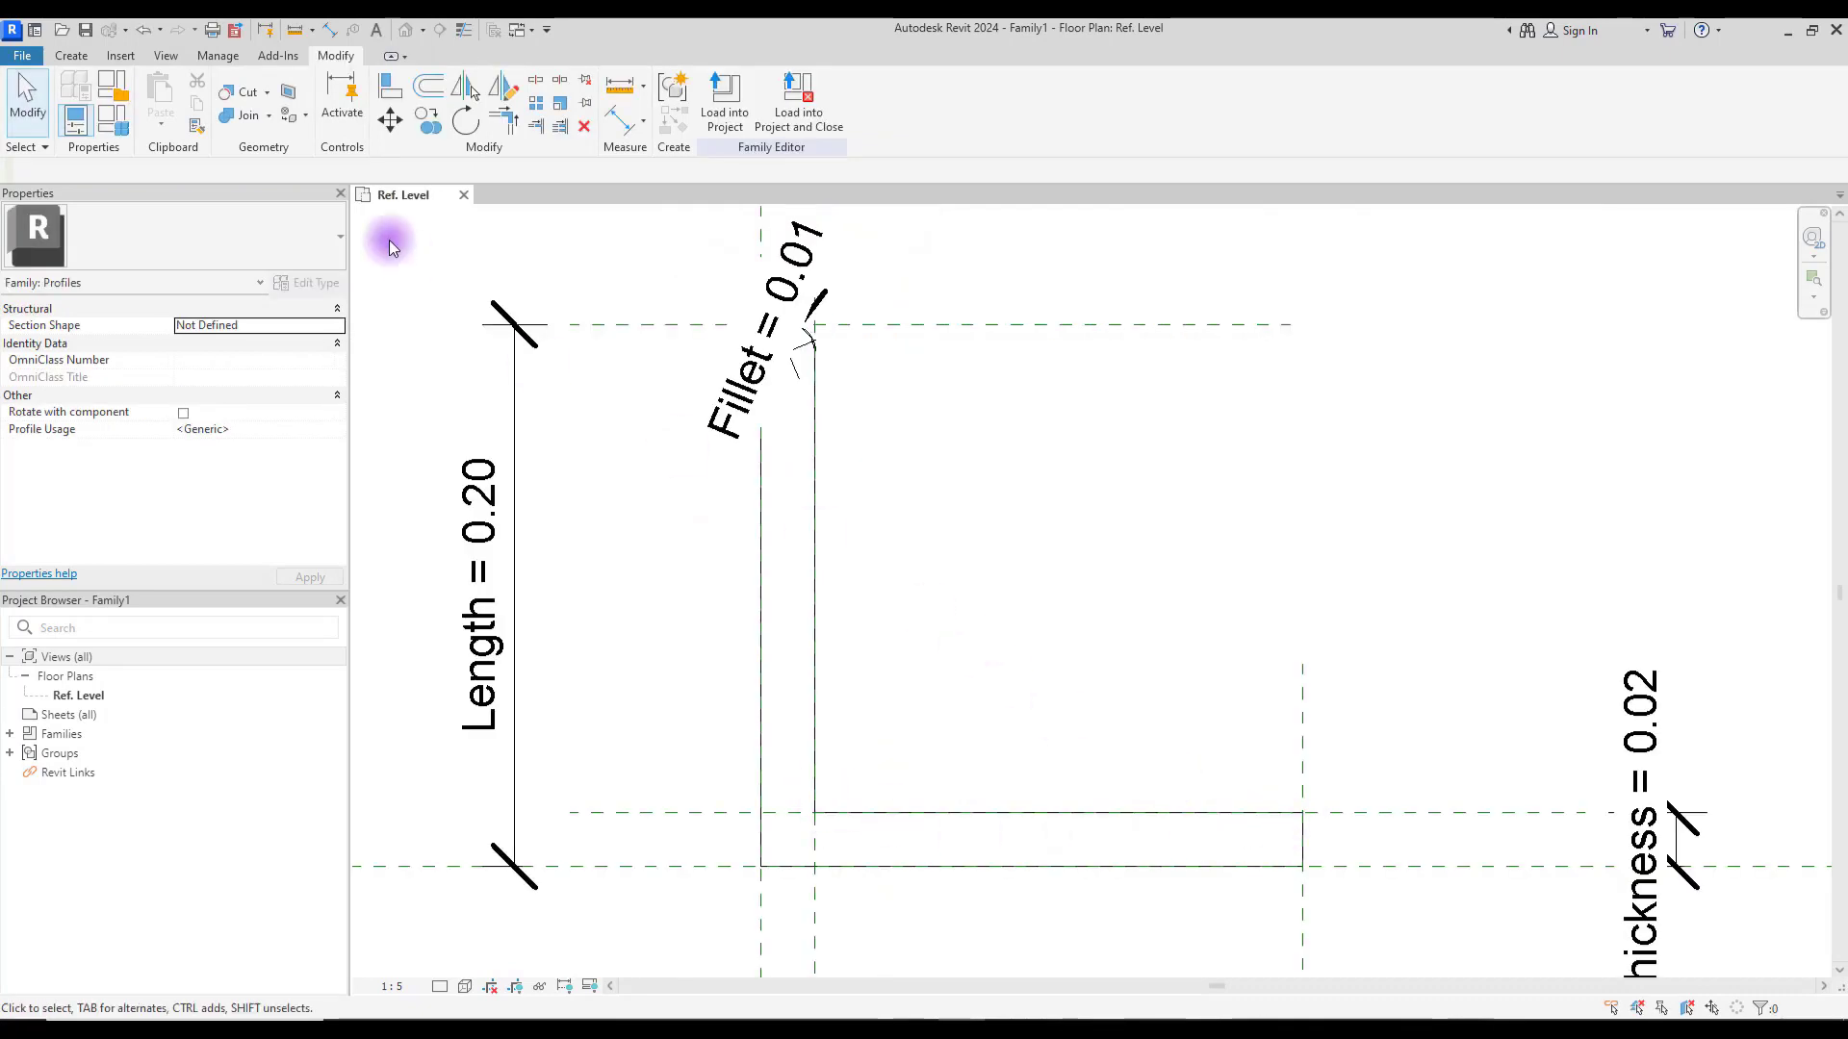
Step: Create a new project from the Metric Multi-discipline template
left_click(21, 55)
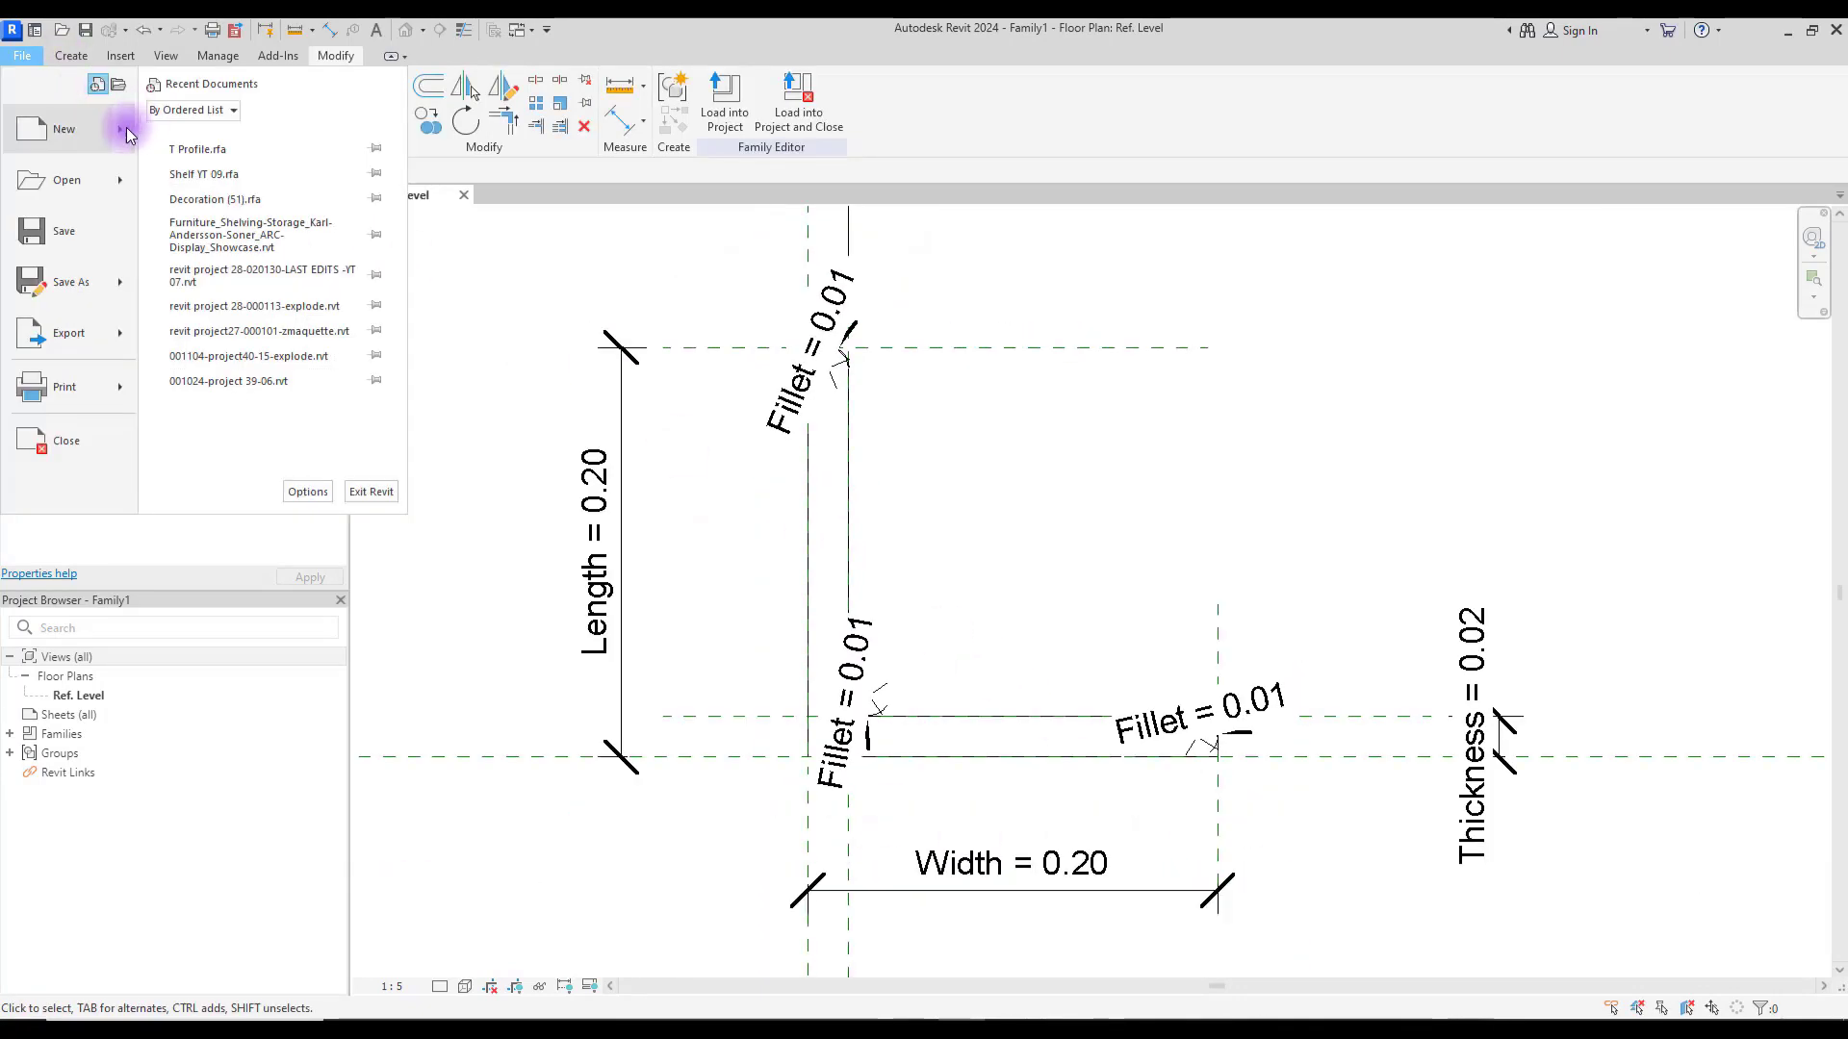
left_click(223, 158)
left_click(837, 499)
left_click(837, 527)
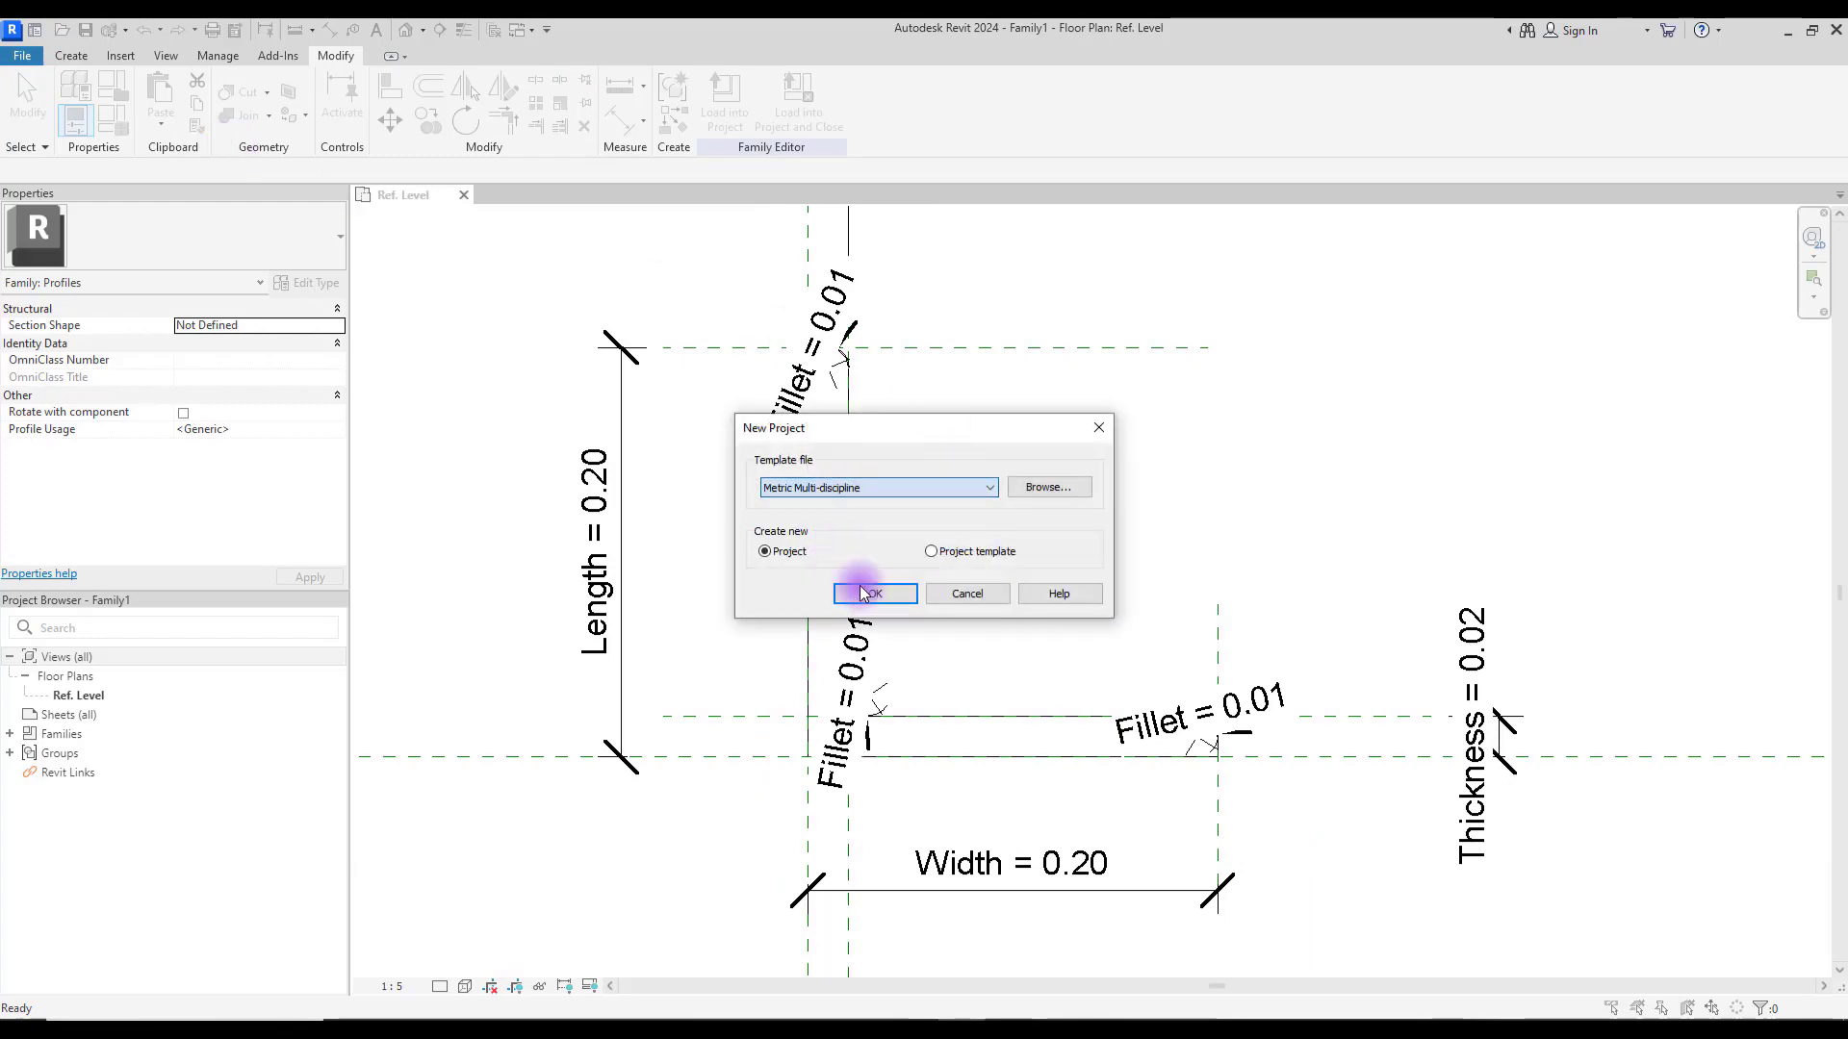
left_click(862, 590)
Step: Start a Generic Models in-place family with the default name and begin a sweep
left_click(227, 101)
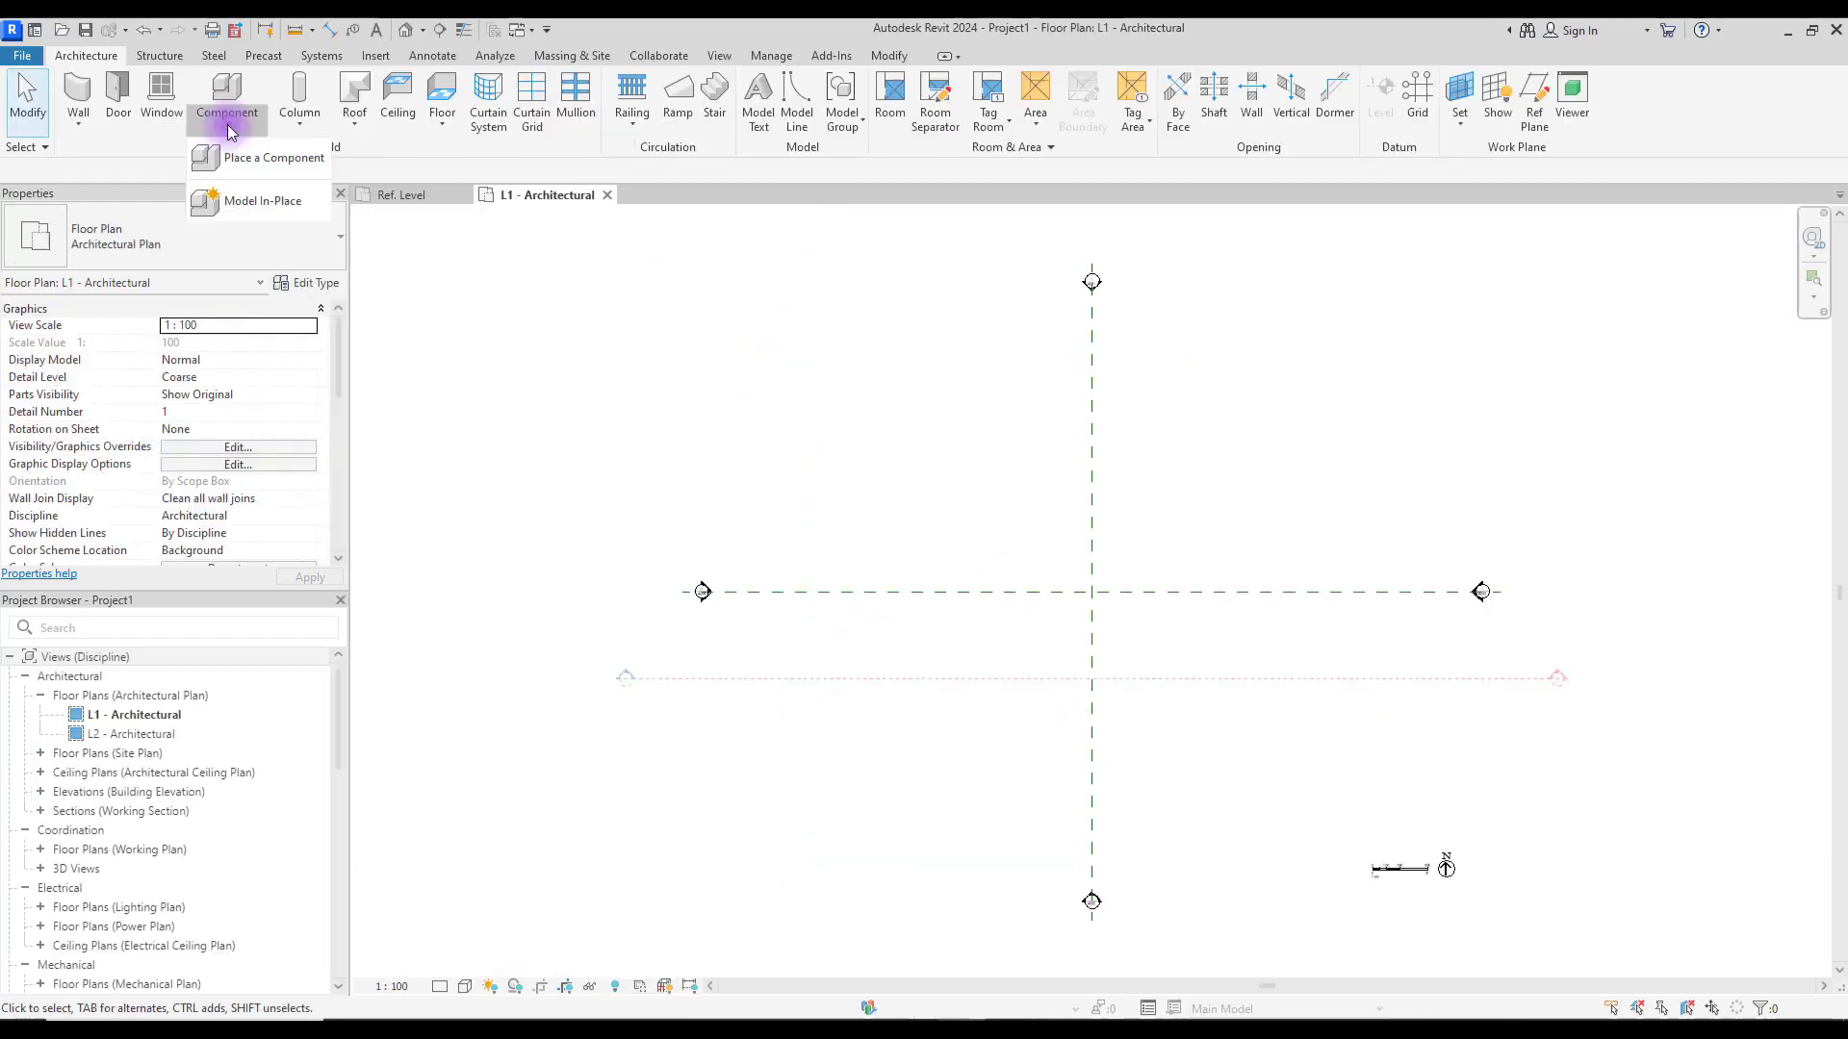
left_click(257, 204)
left_click(825, 585)
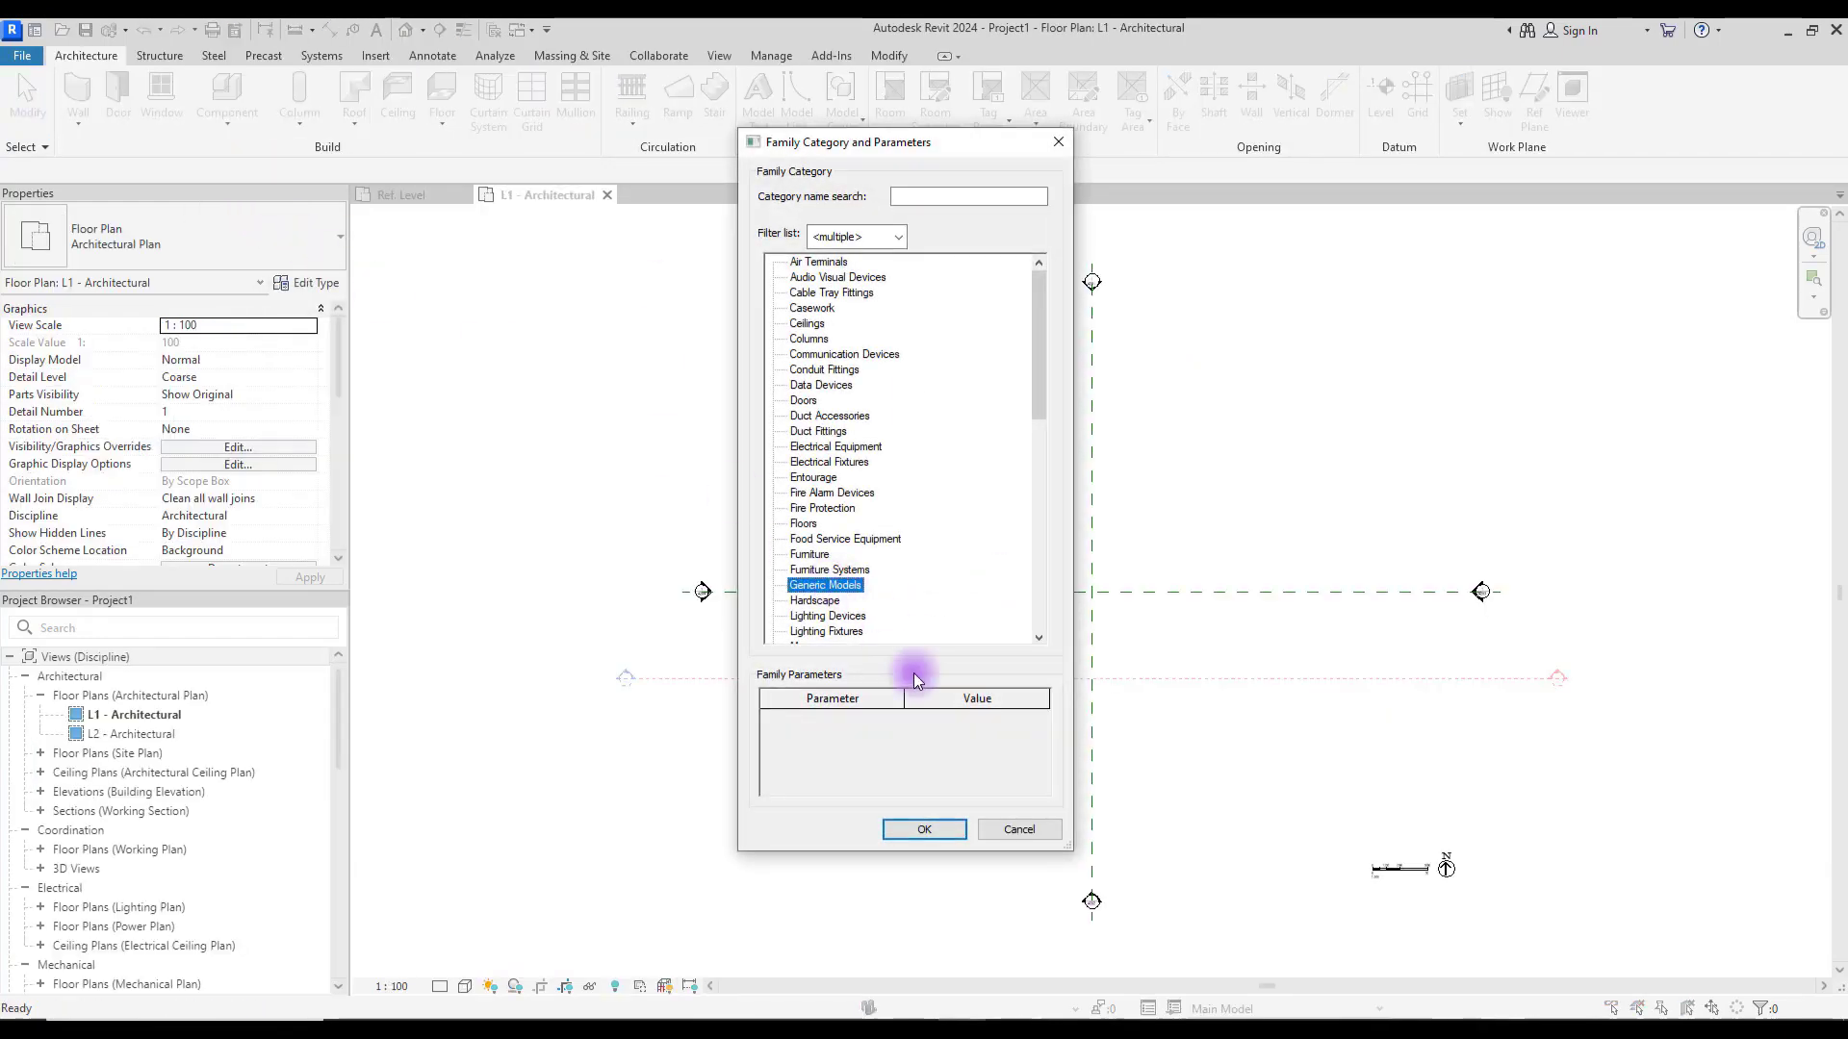
left_click(922, 828)
left_click(944, 568)
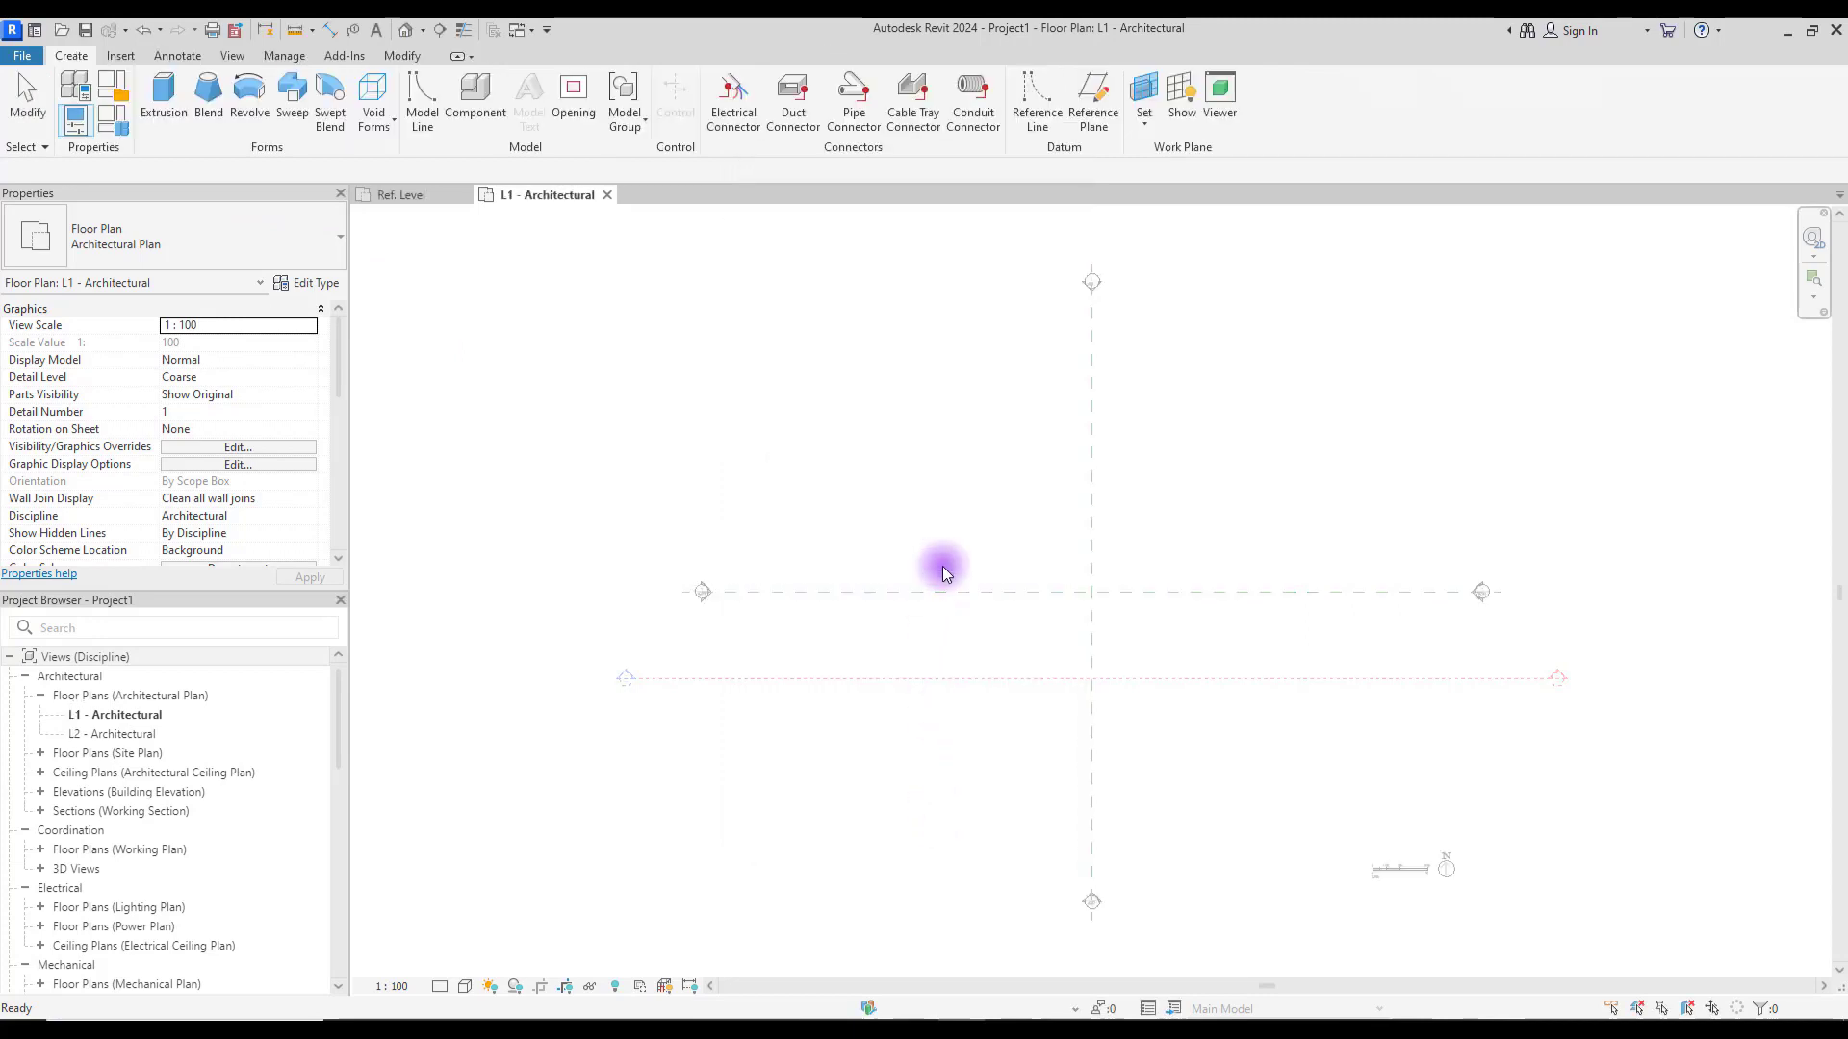
left_click(290, 113)
Step: Sketch a four-point chained sweep path and finish the path sketch
left_click(963, 94)
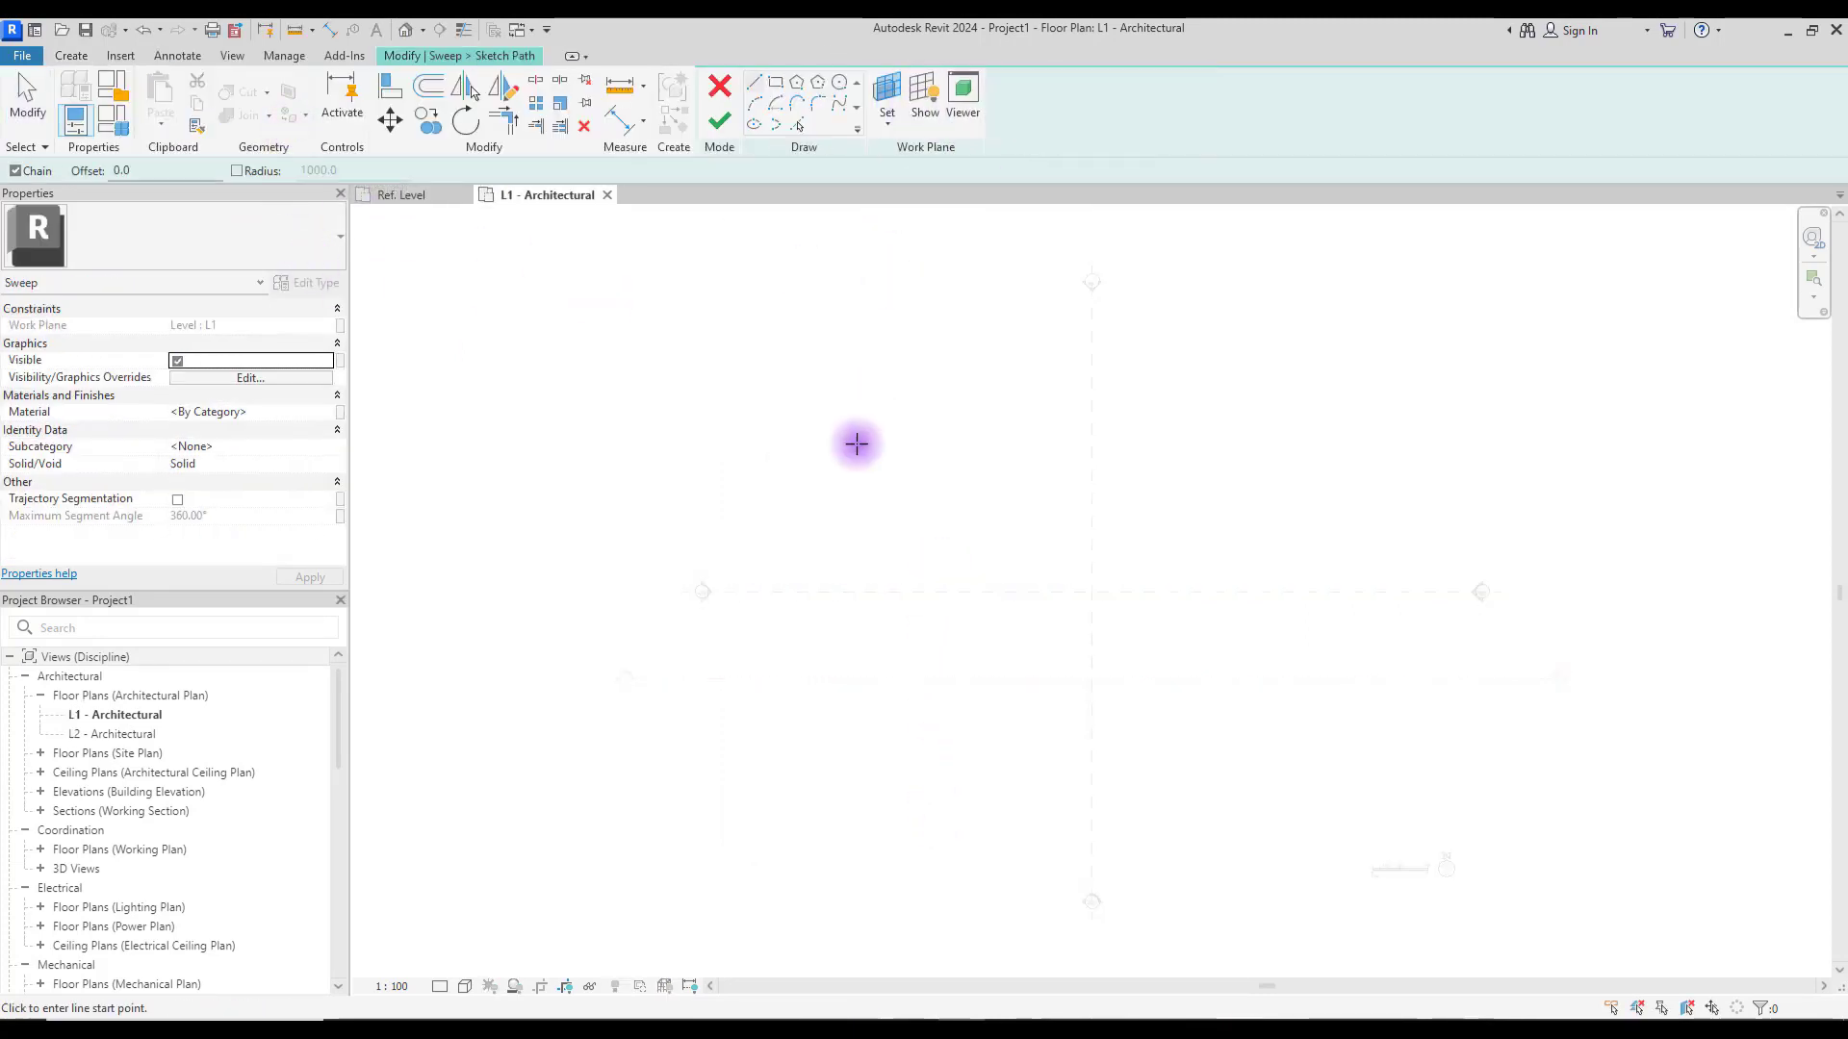
left_click(852, 441)
left_click(1010, 460)
left_click(967, 677)
left_click(1176, 619)
left_click(719, 120)
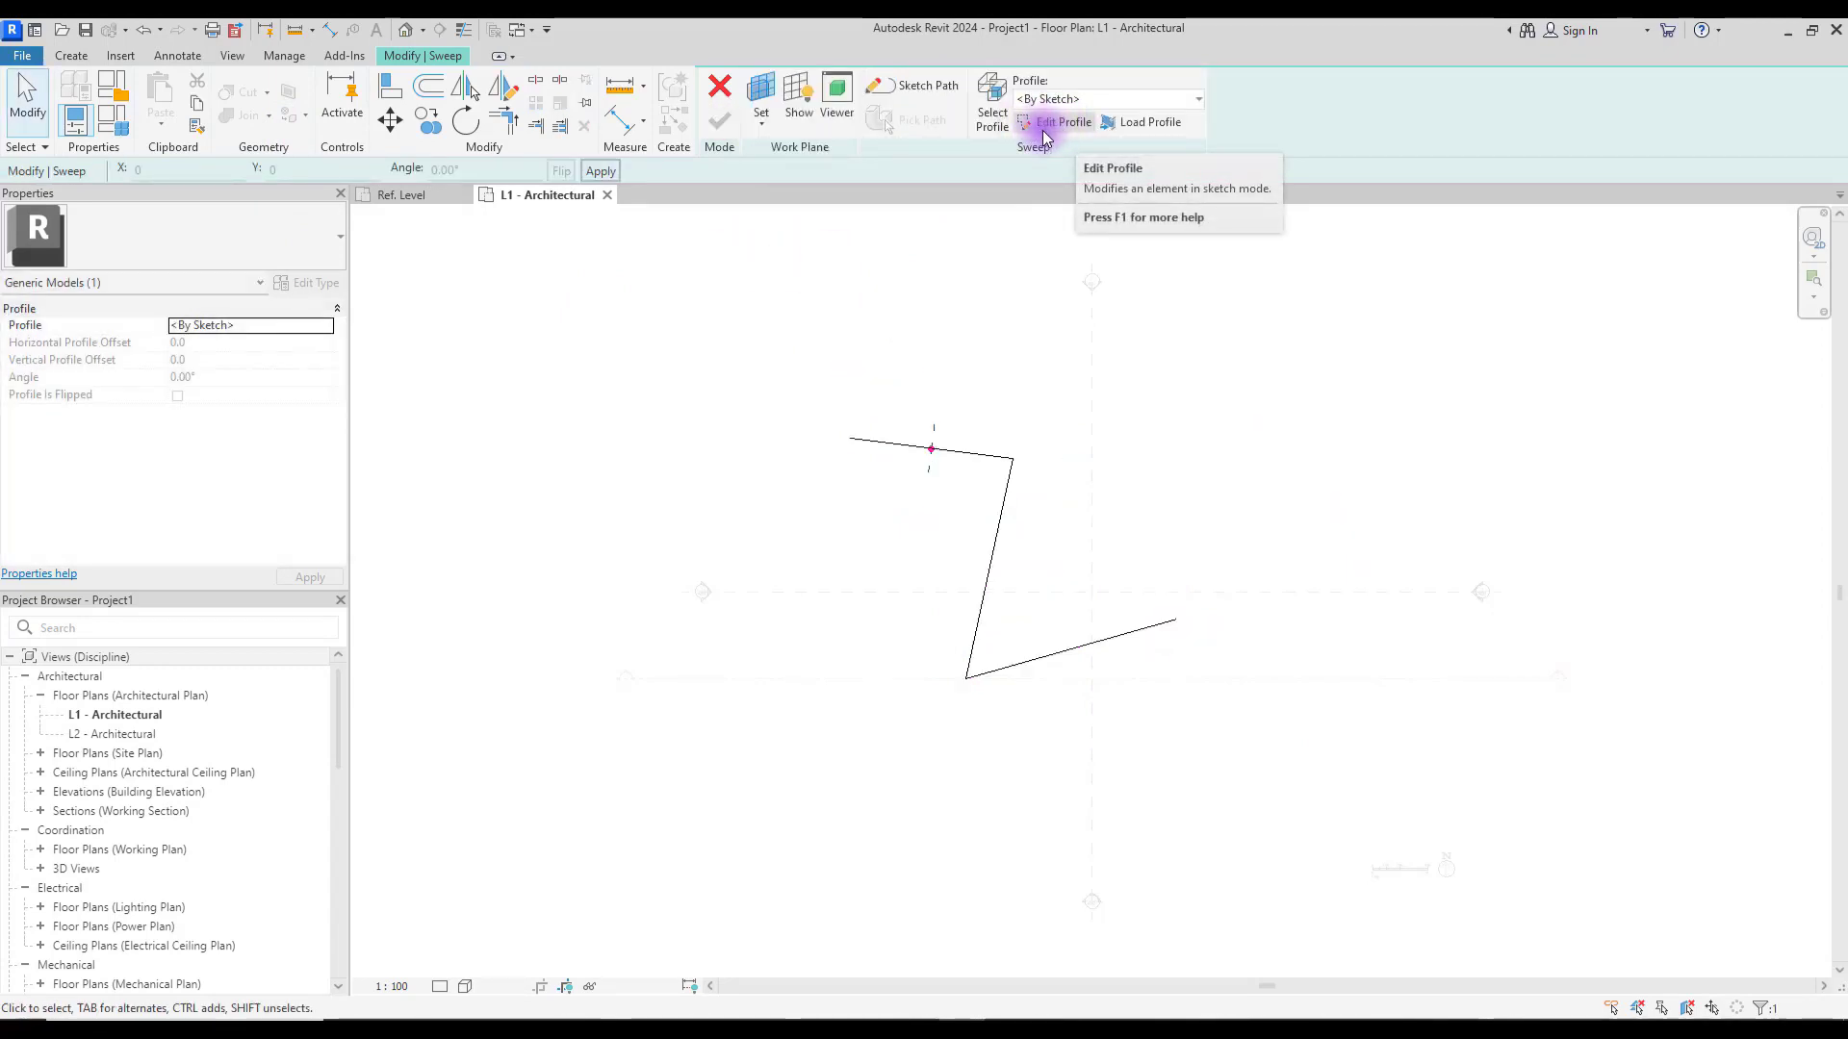
Step: Load the Family1 L profile into the project and open the sweep's Profile list
left_click(1138, 123)
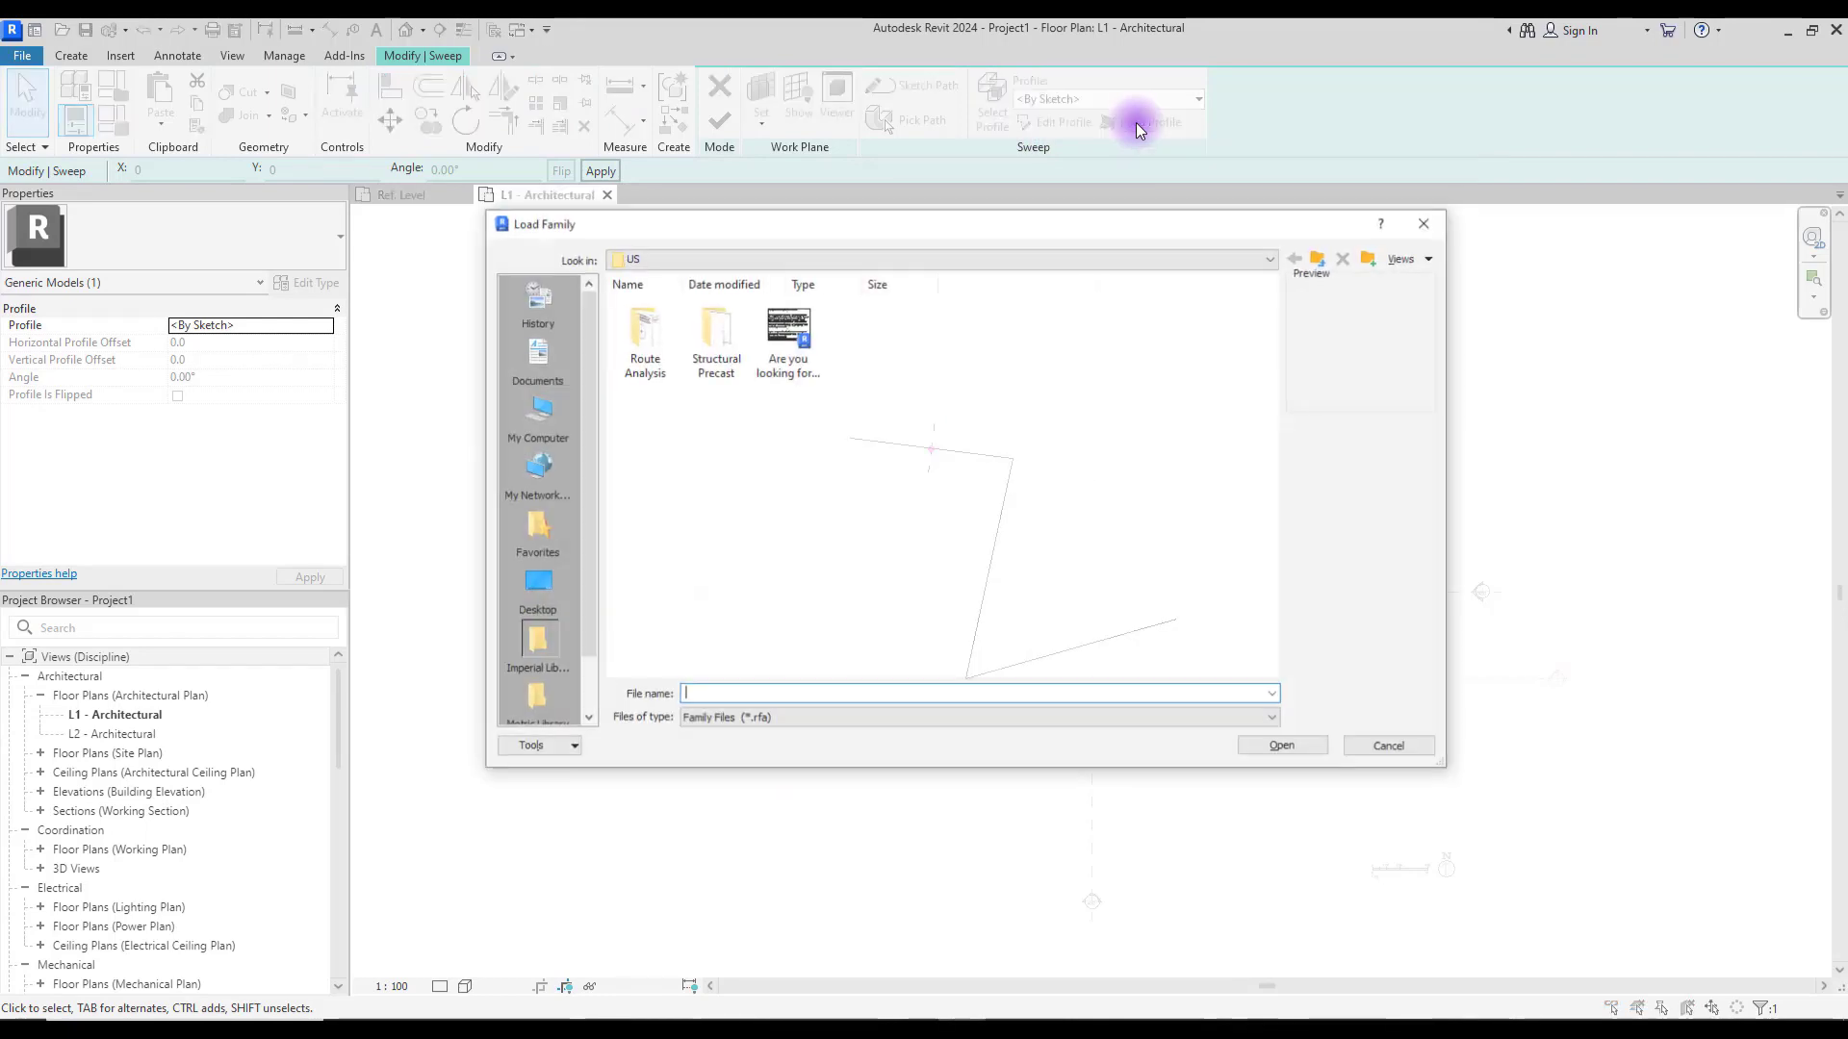
left_click(1428, 221)
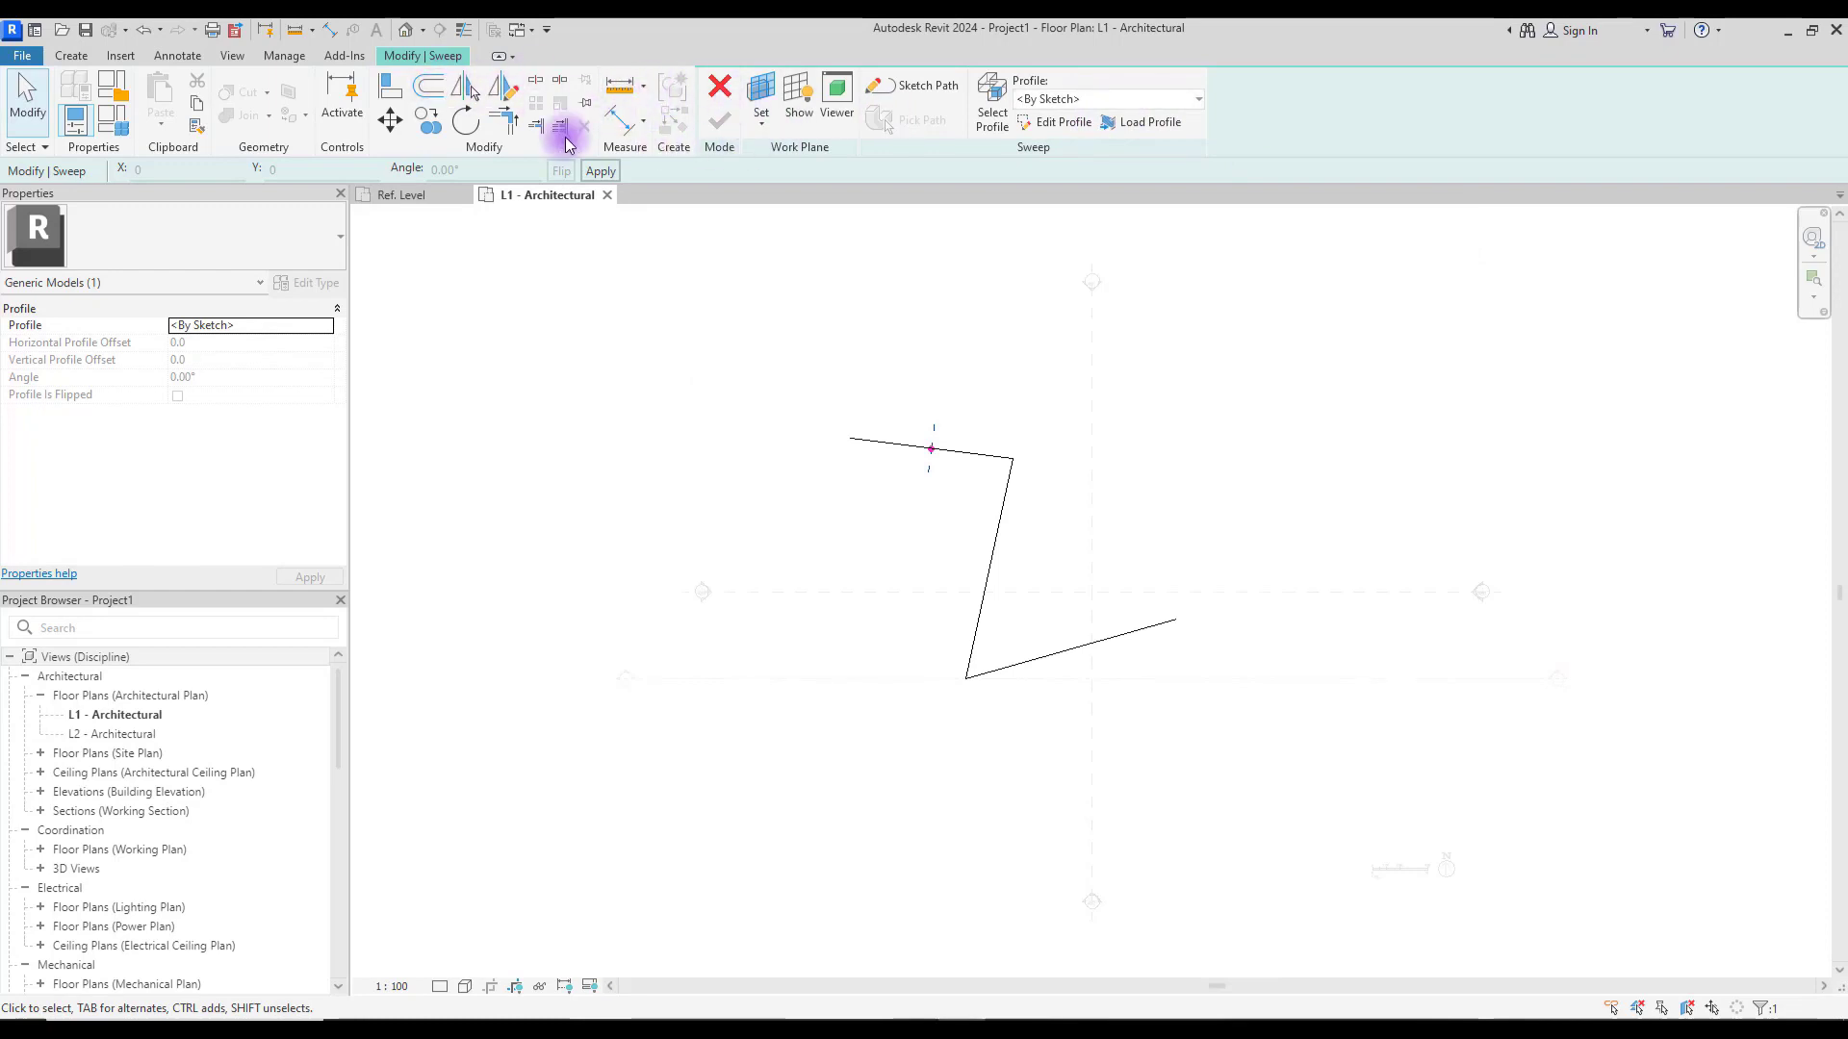
left_click(411, 195)
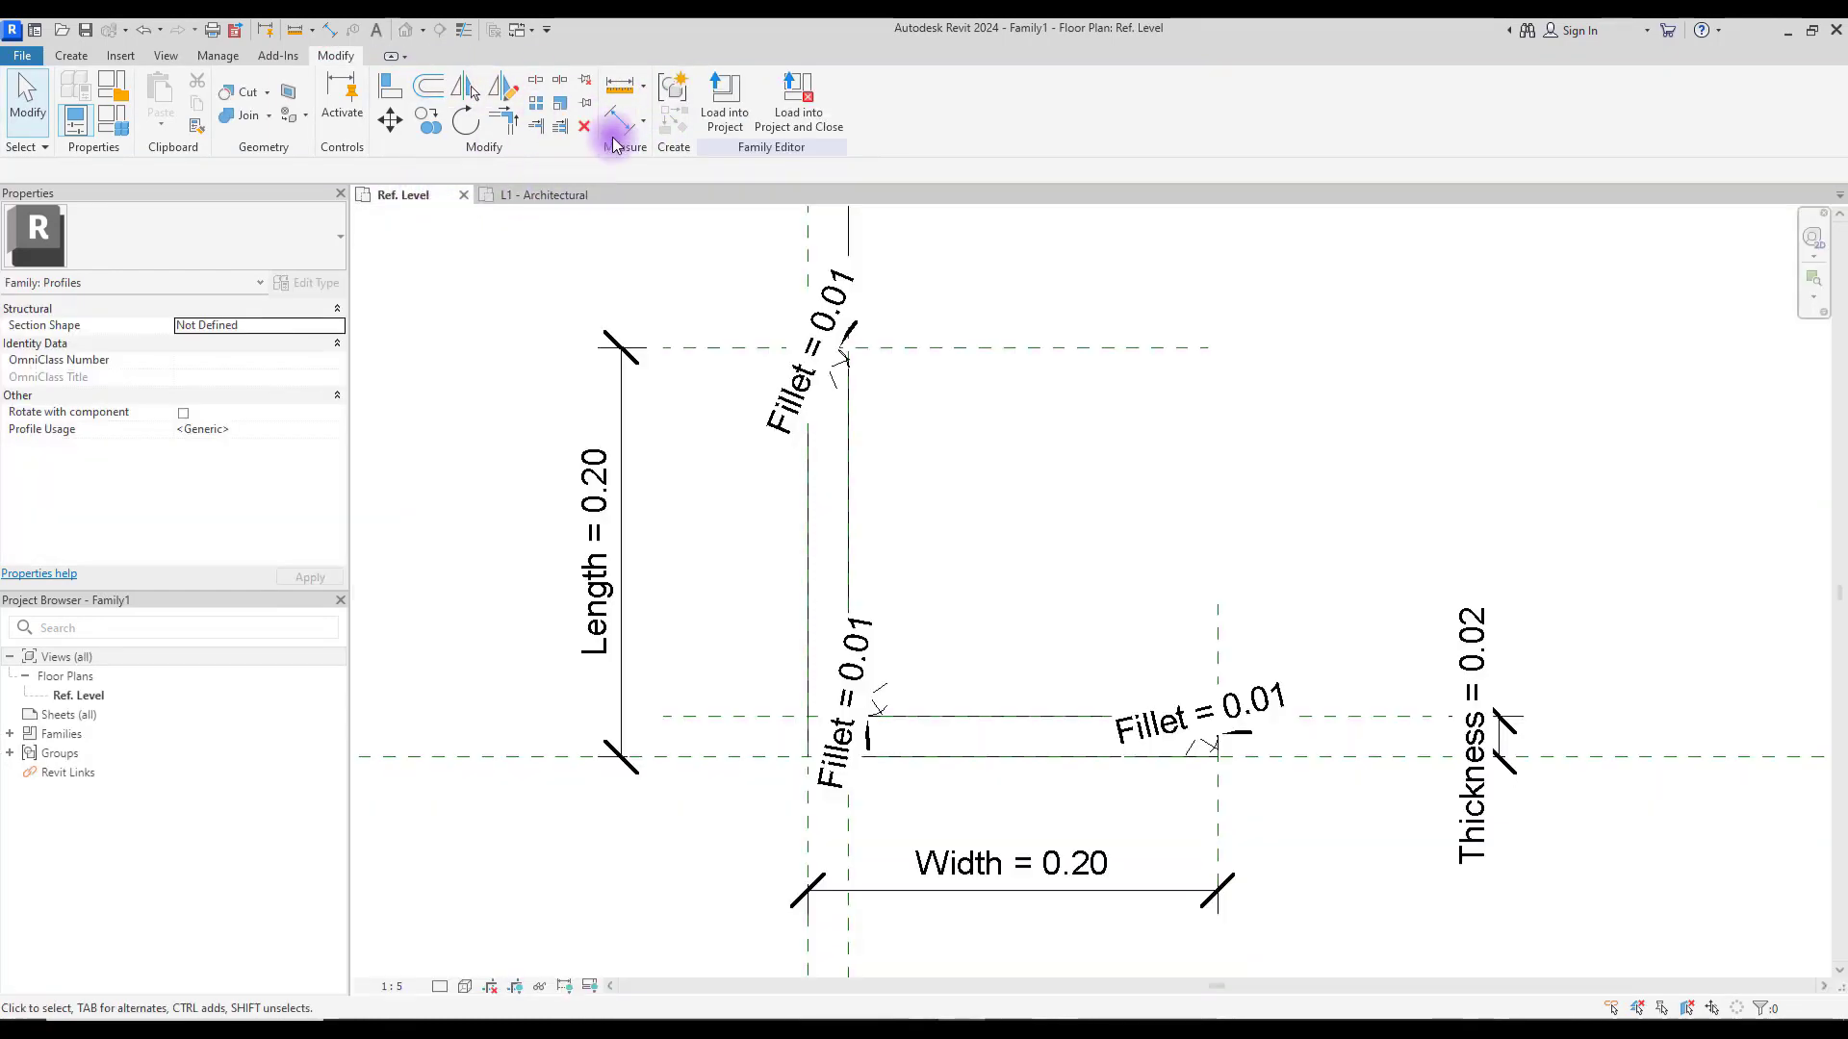
left_click(722, 96)
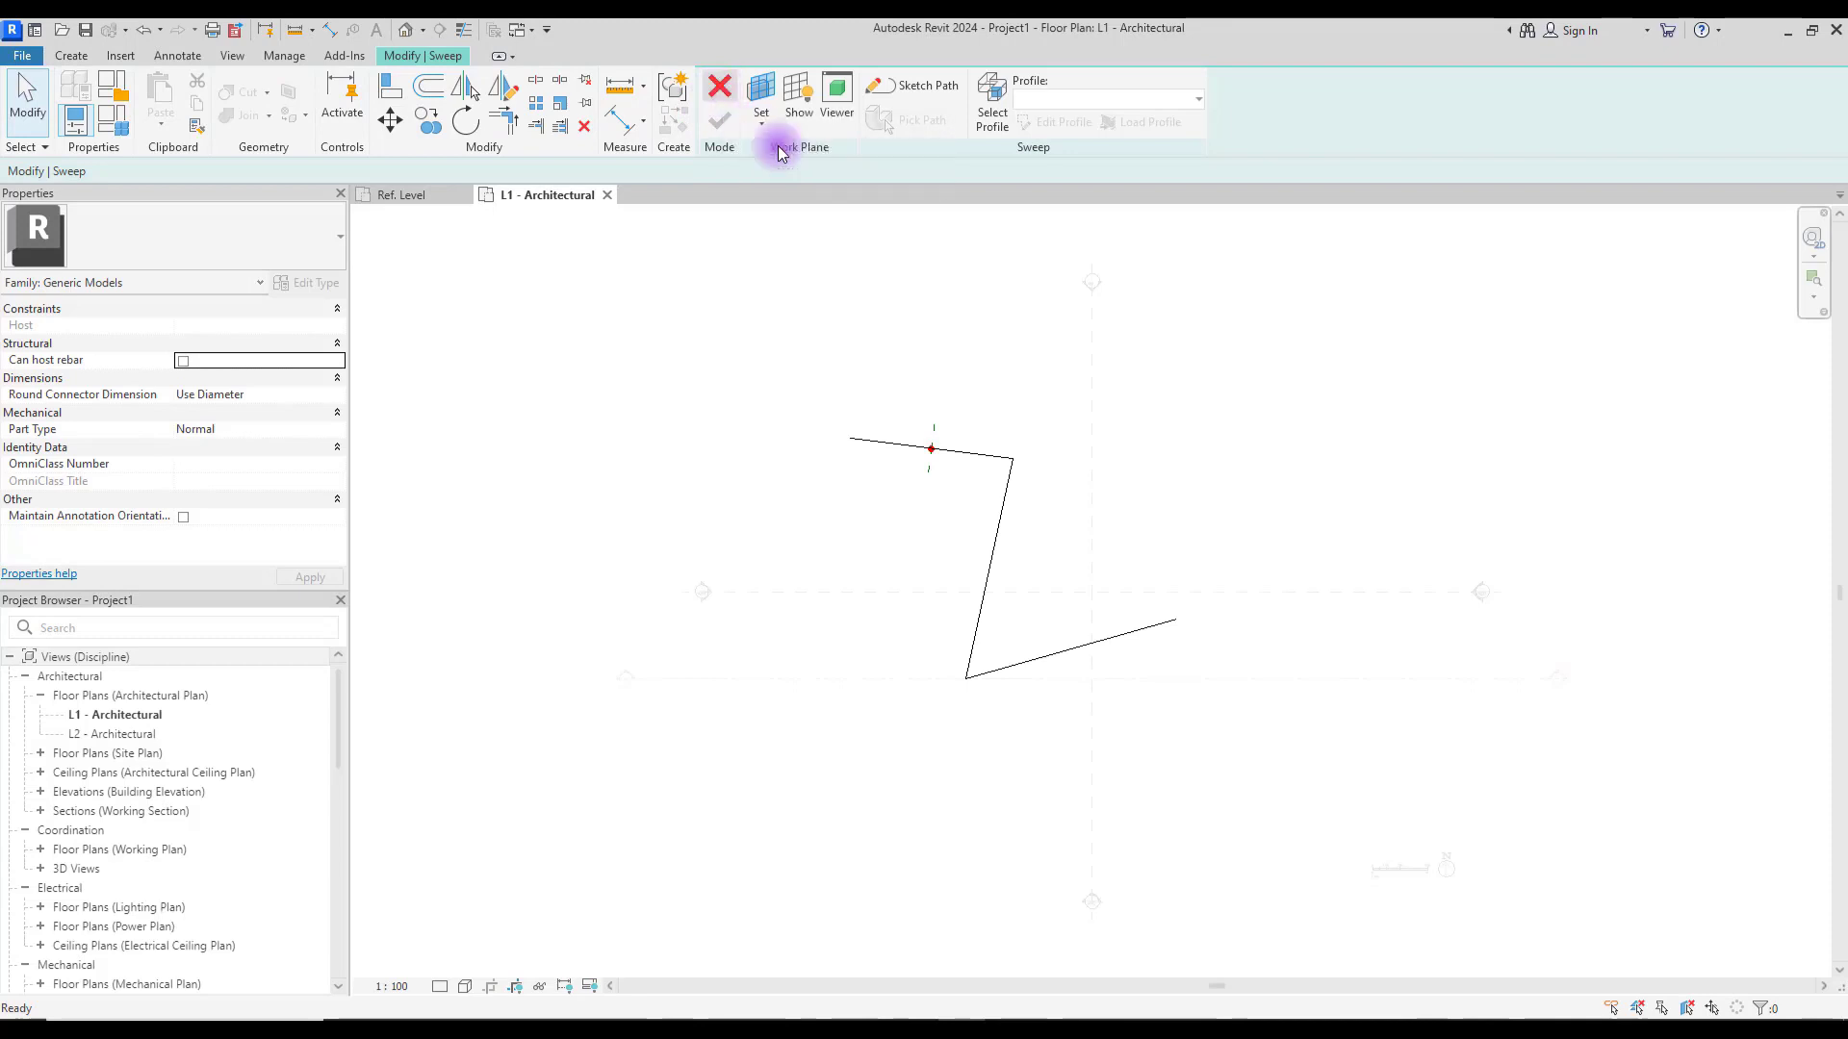
left_click(933, 436)
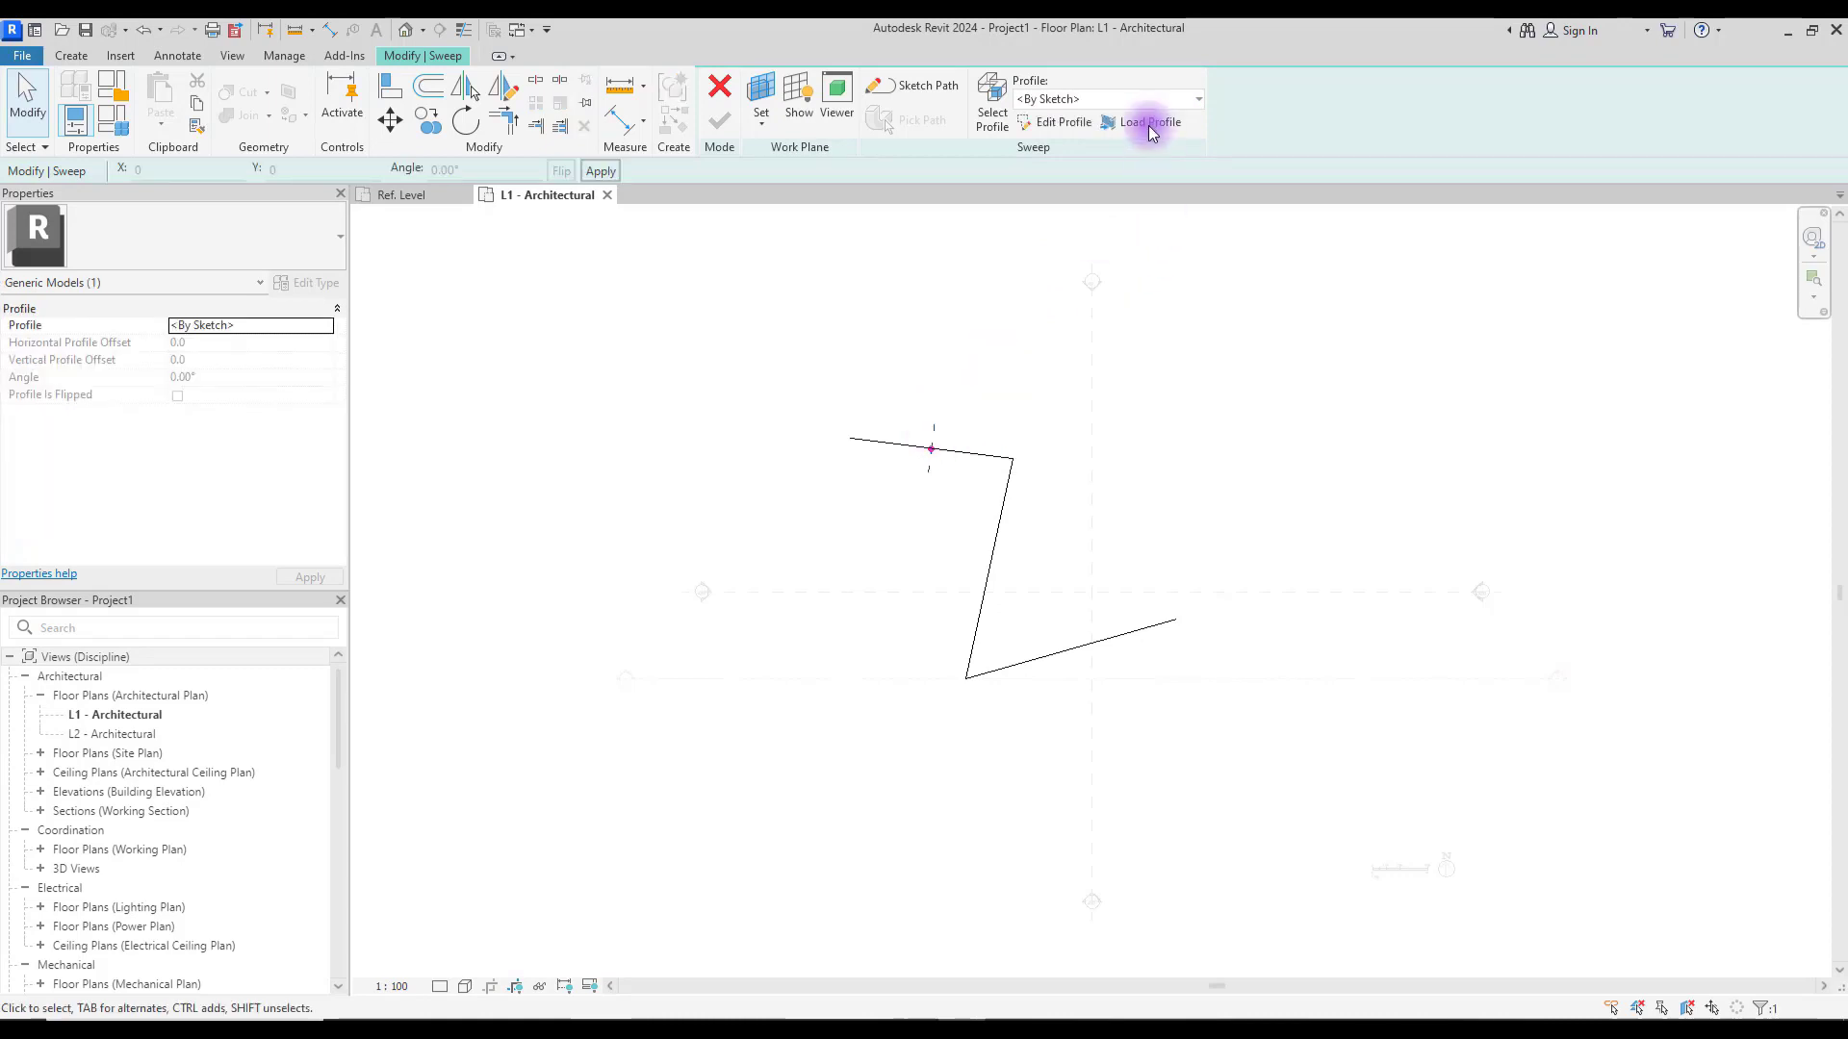
left_click(1196, 100)
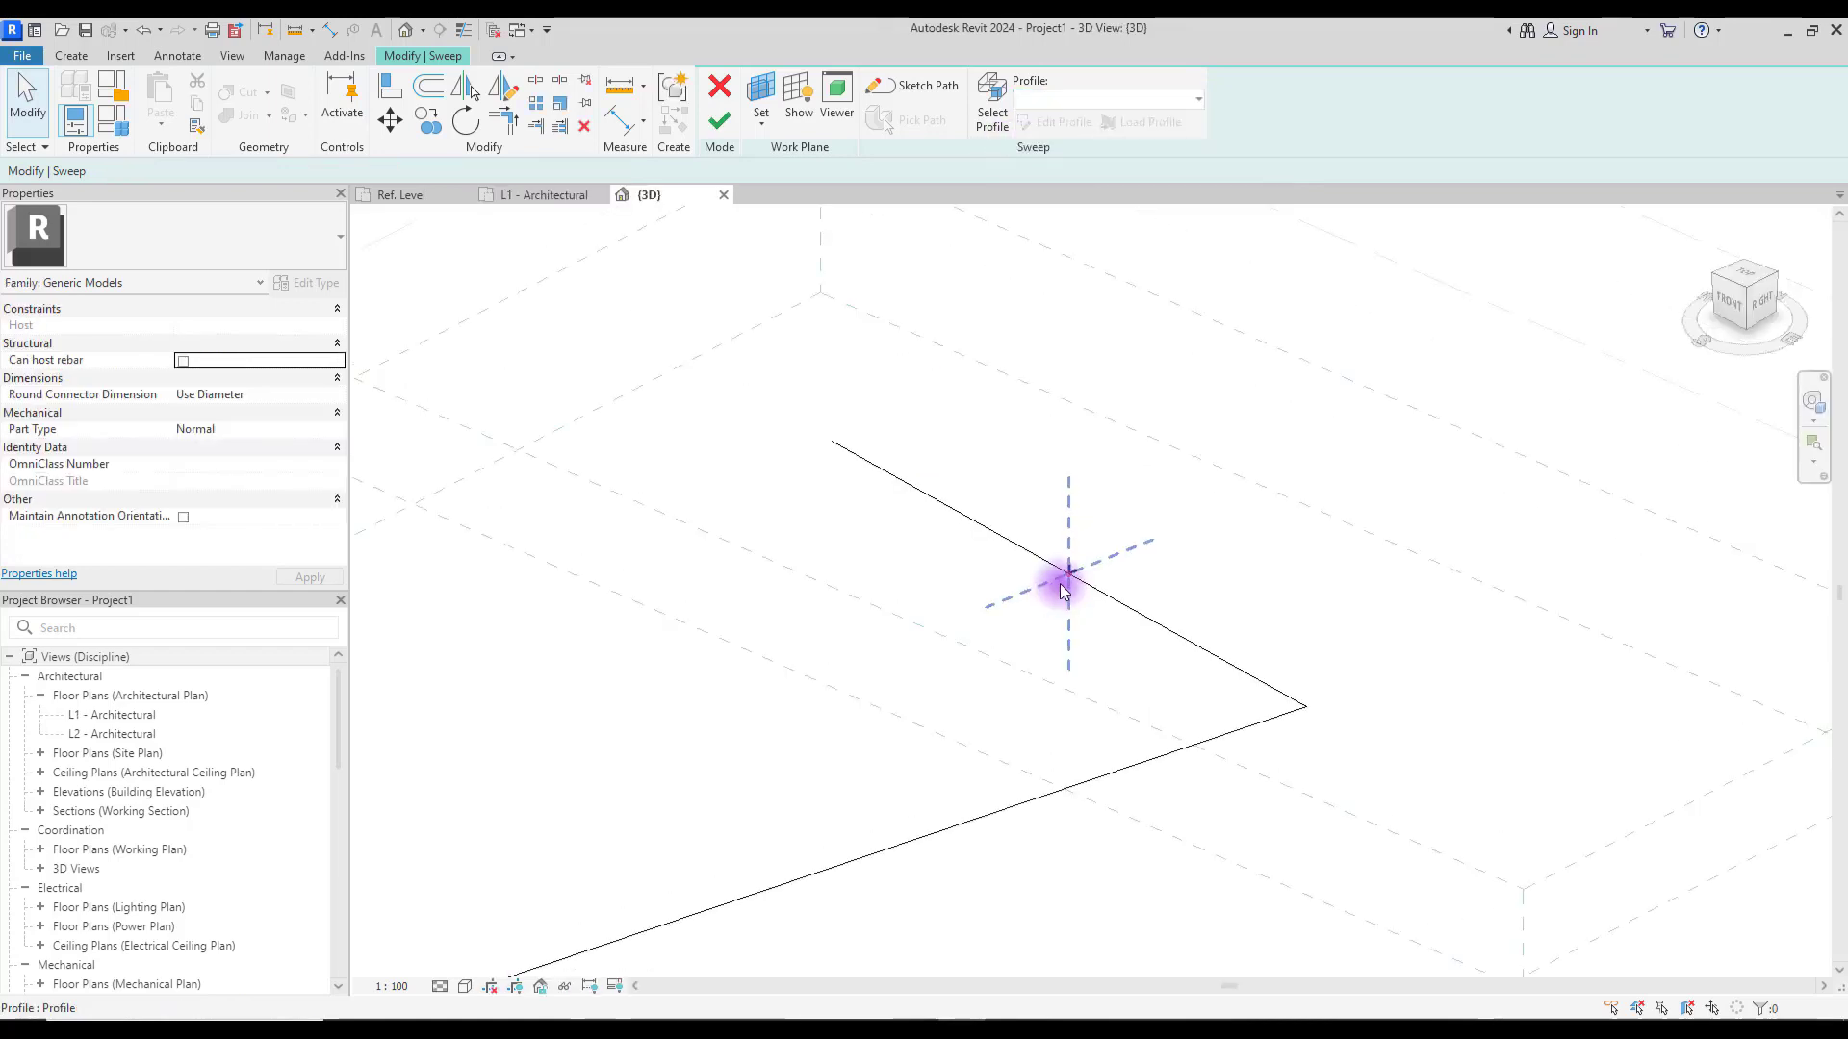
Step: Finish the Family1 L-profile sweep along the path and inspect the resulting beam in 3D
middle_click_drag(1059, 578, 1268, 666, "shift")
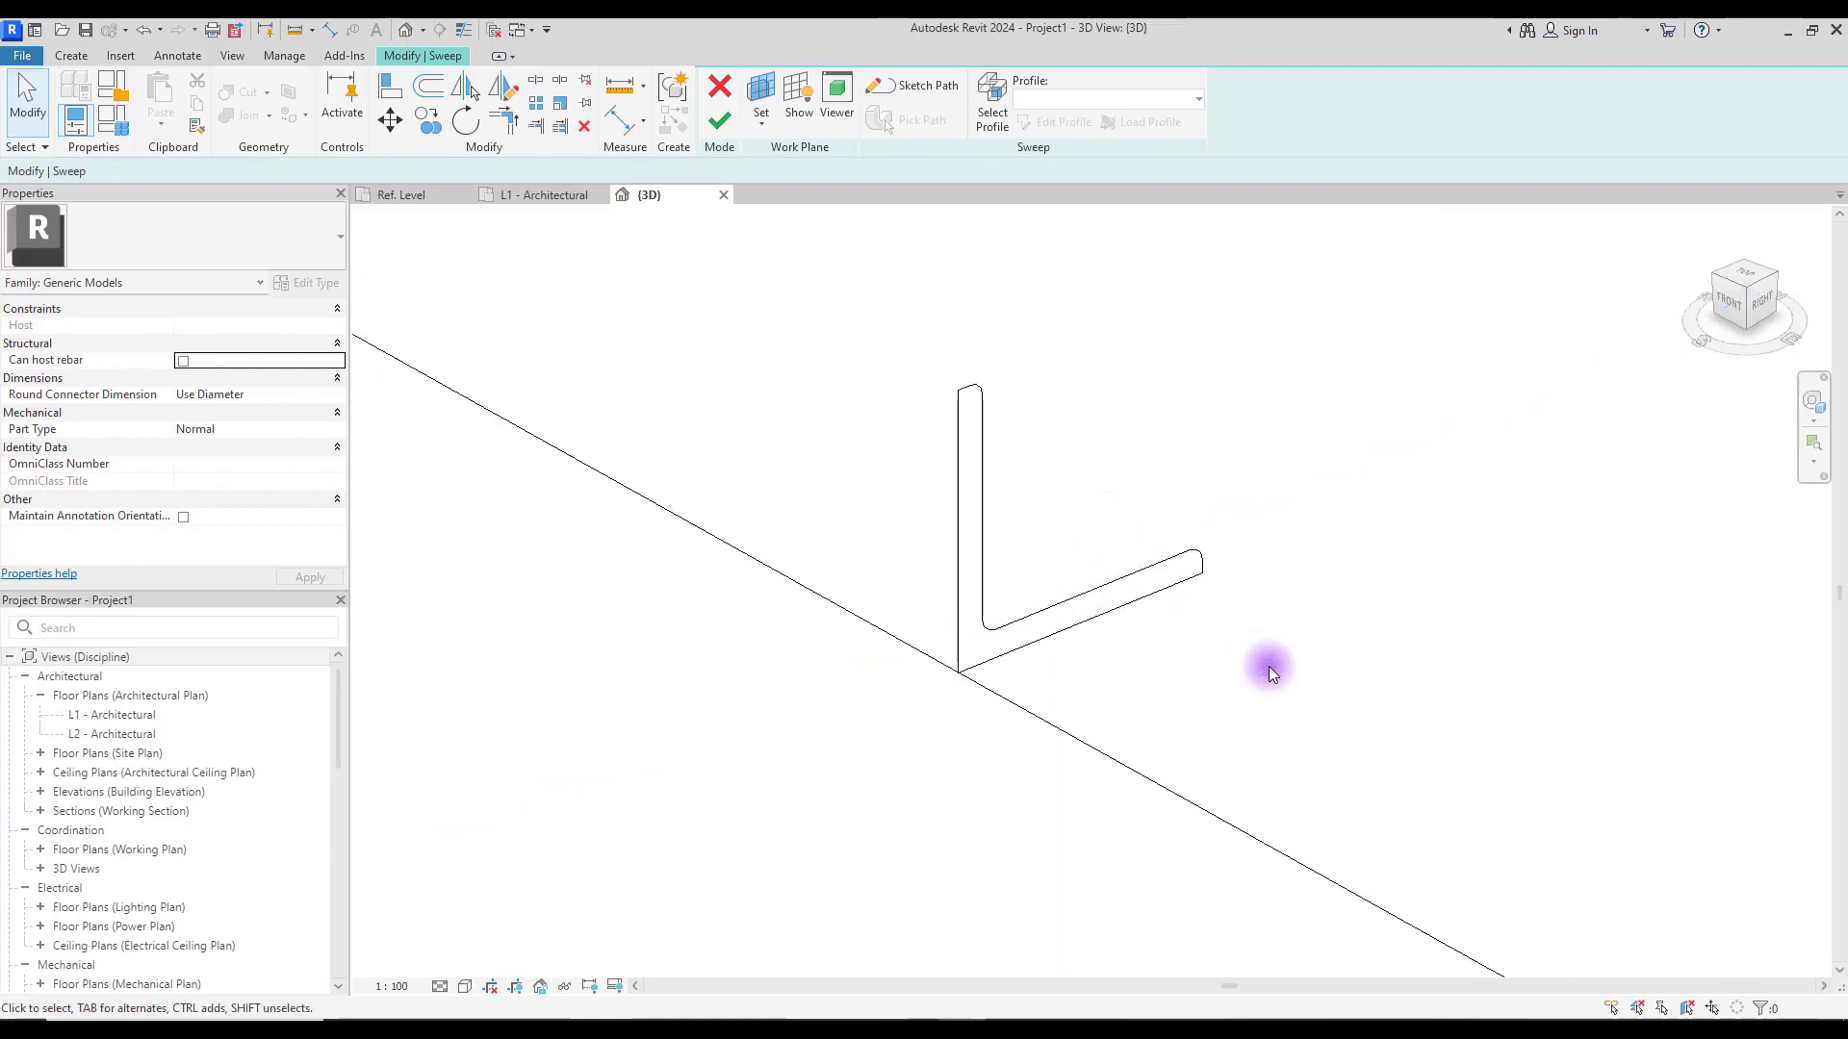
scroll(837, 539, "down", 3)
left_click(717, 122)
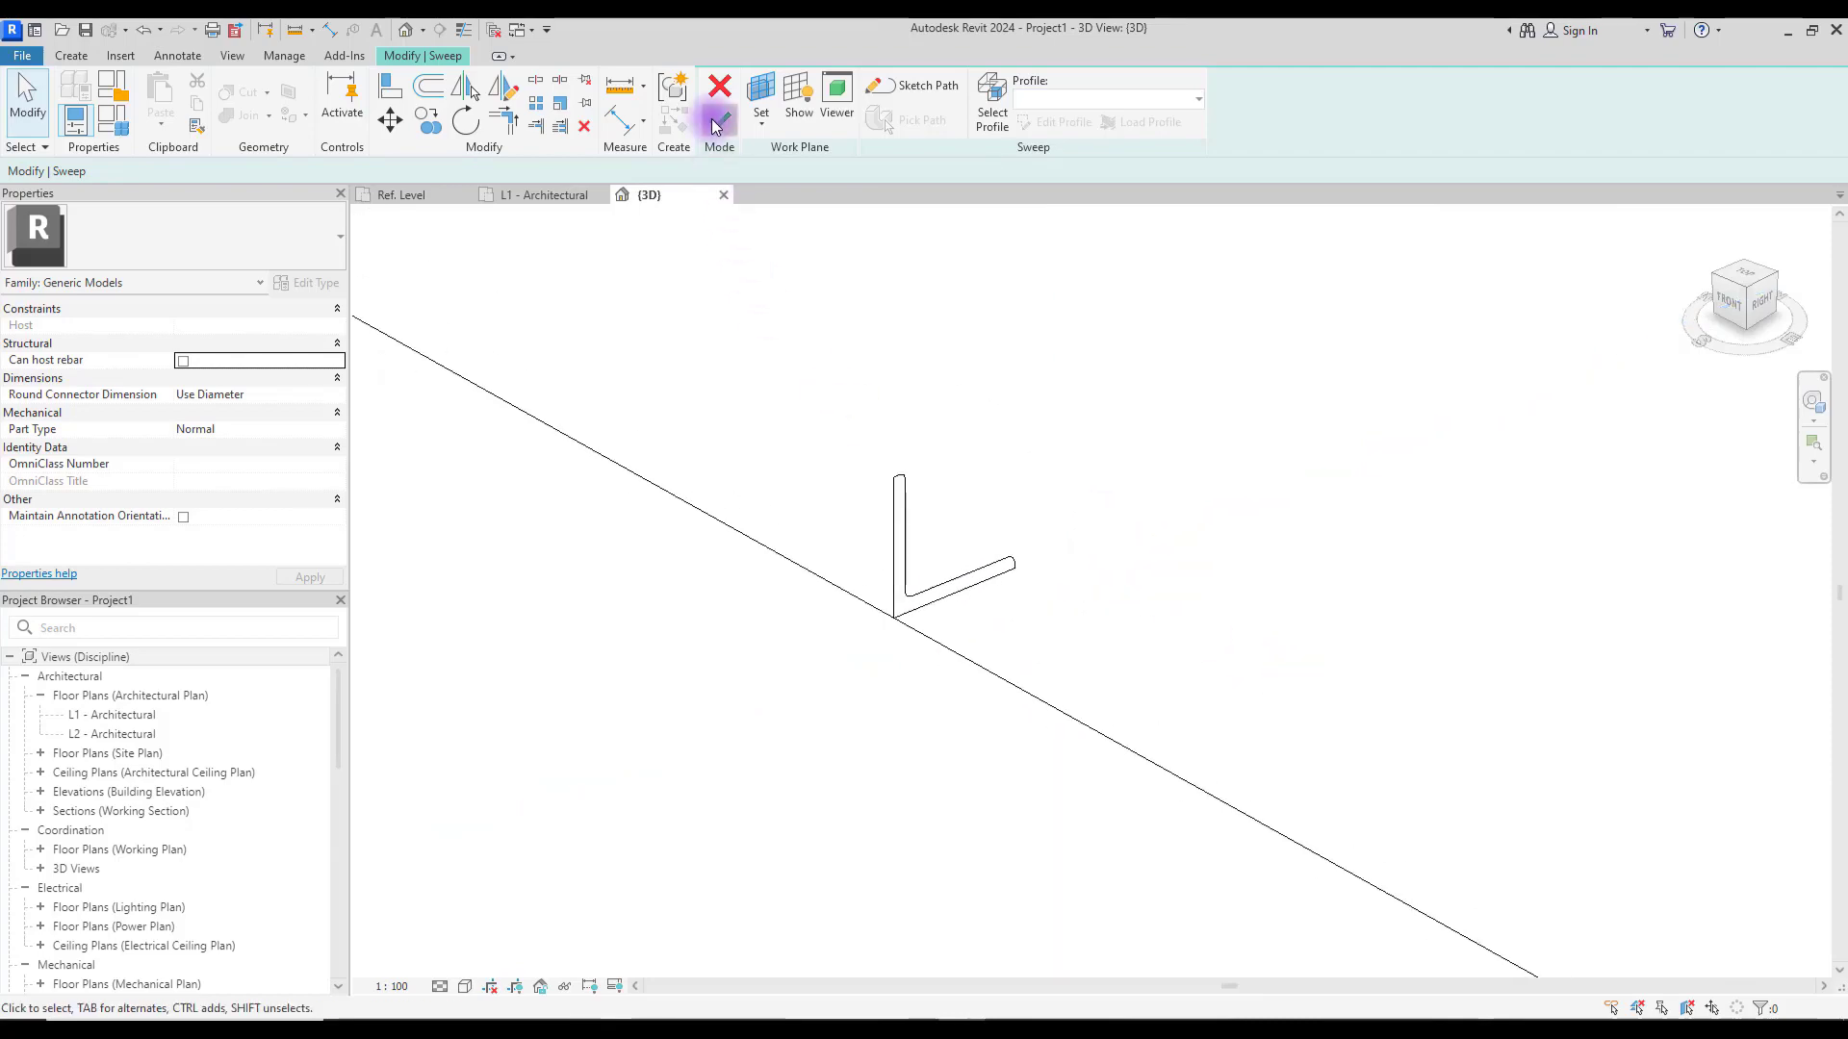
left_click(944, 357)
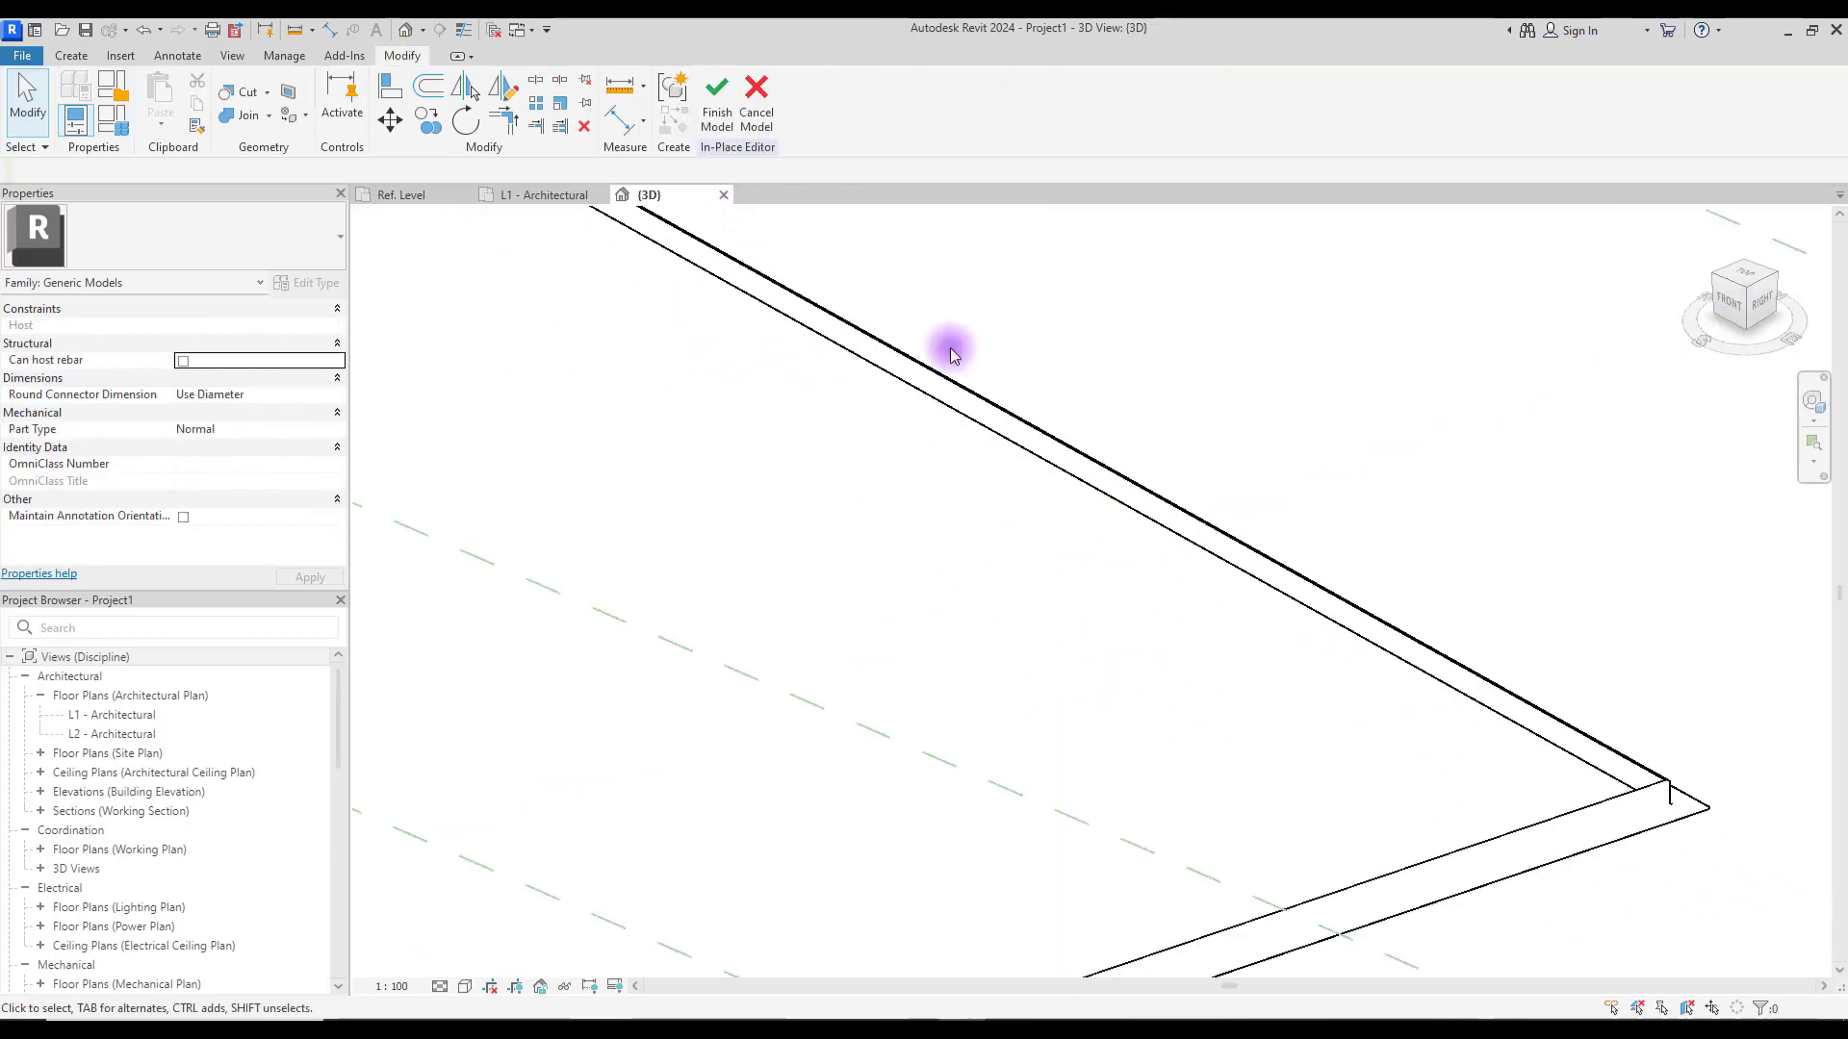
scroll(1001, 452, "down", 3)
scroll(1290, 536, "up", 3)
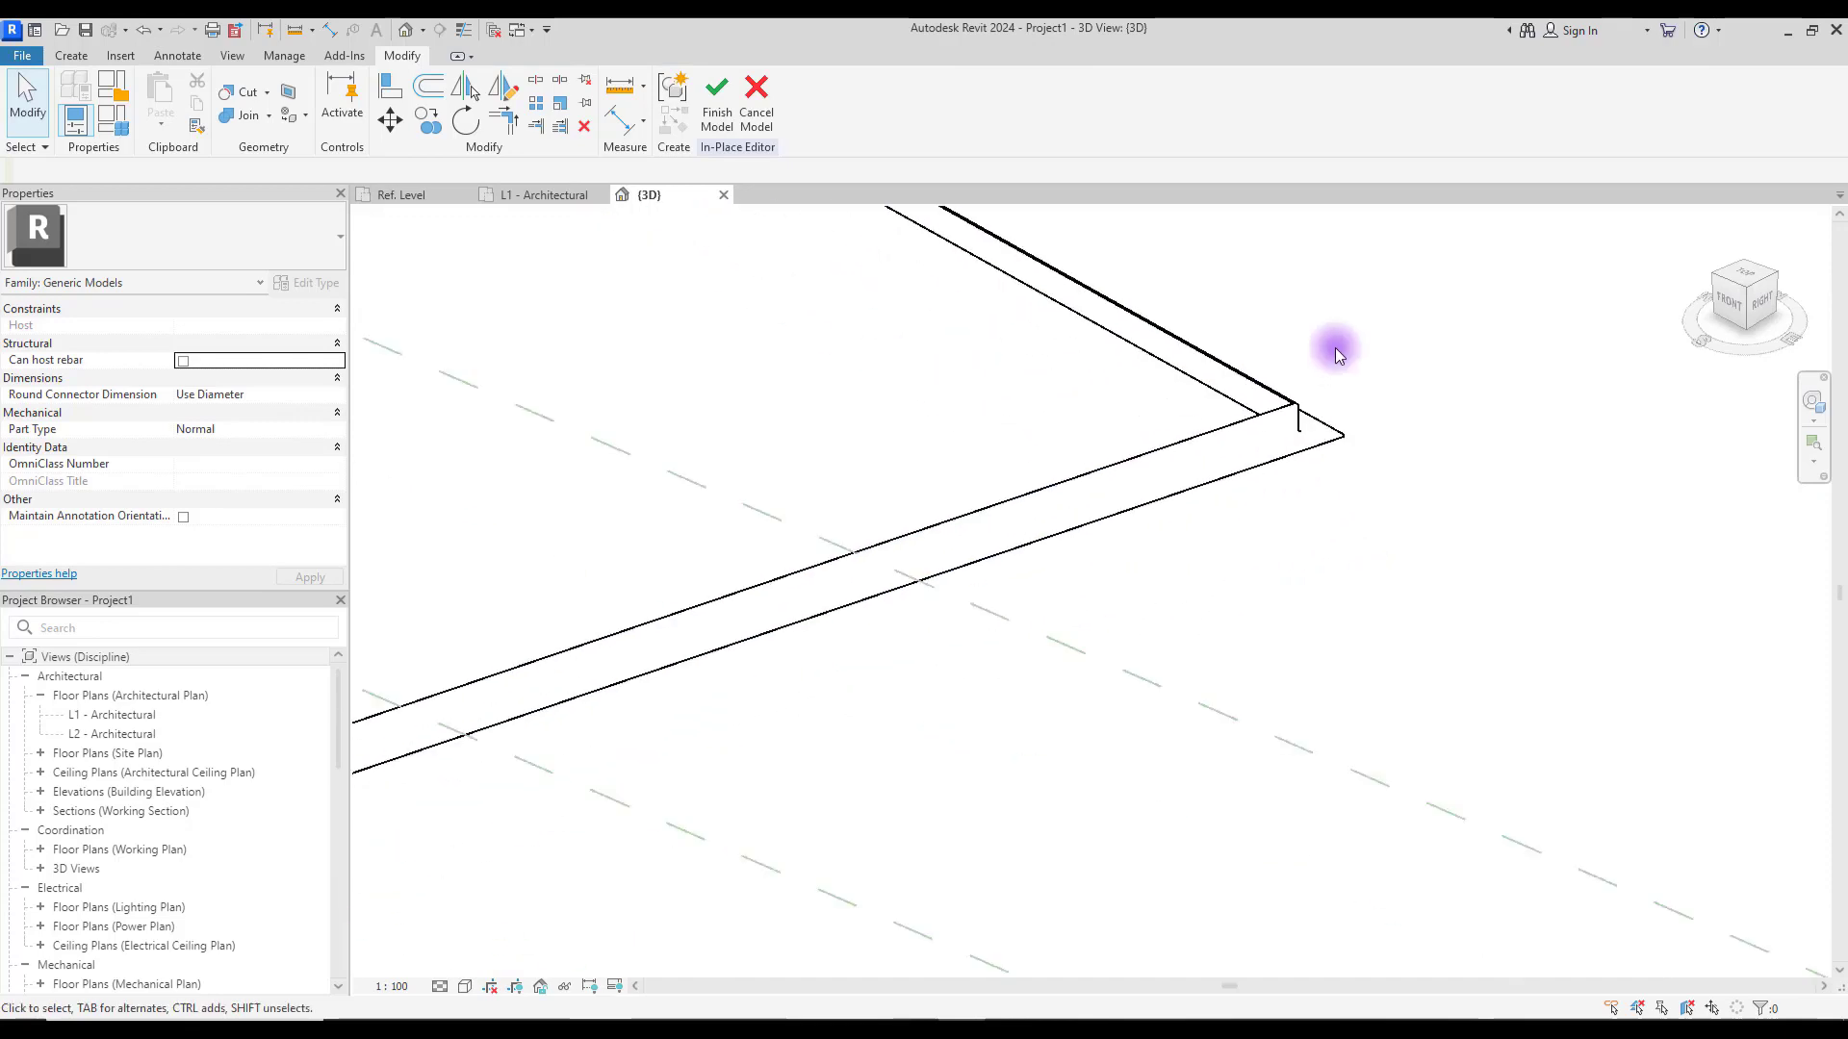
scroll(1413, 682, "up", 5)
left_click(1257, 672)
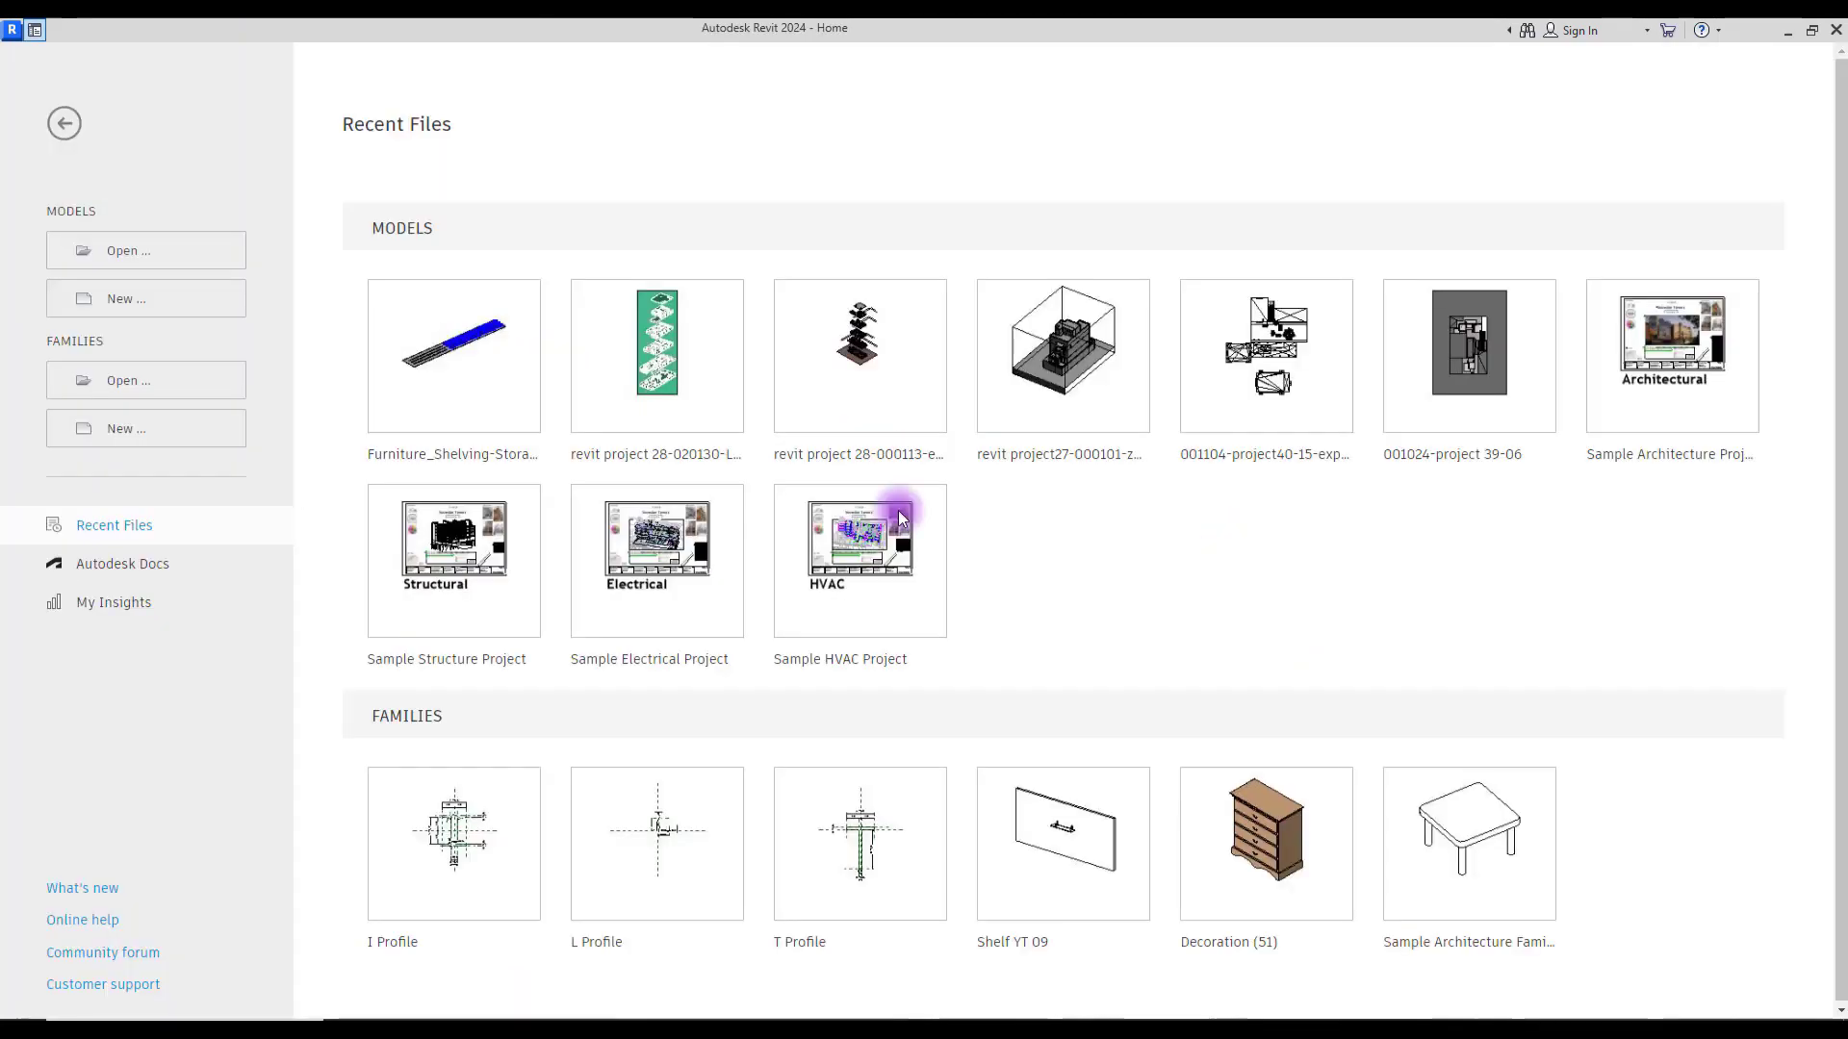
Step: Create a new family from the Profile.rft template
left_click(162, 431)
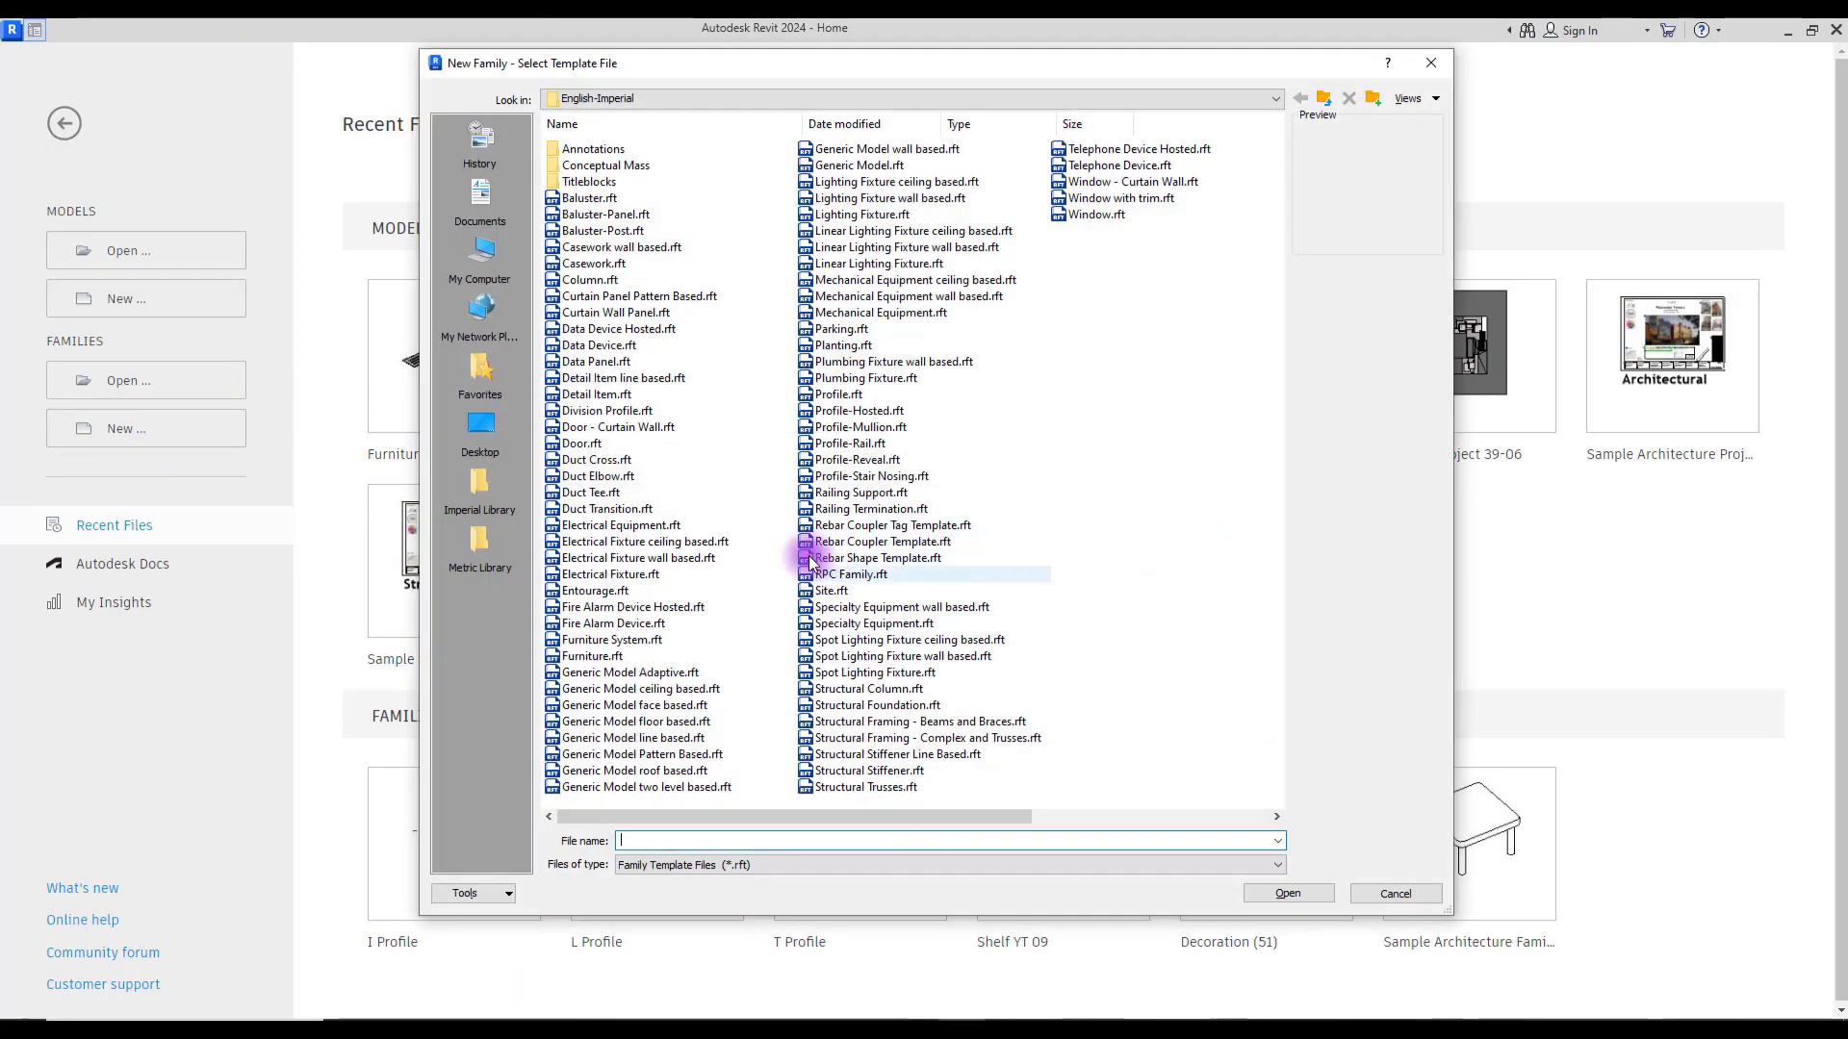
left_click(845, 395)
double_click(845, 395)
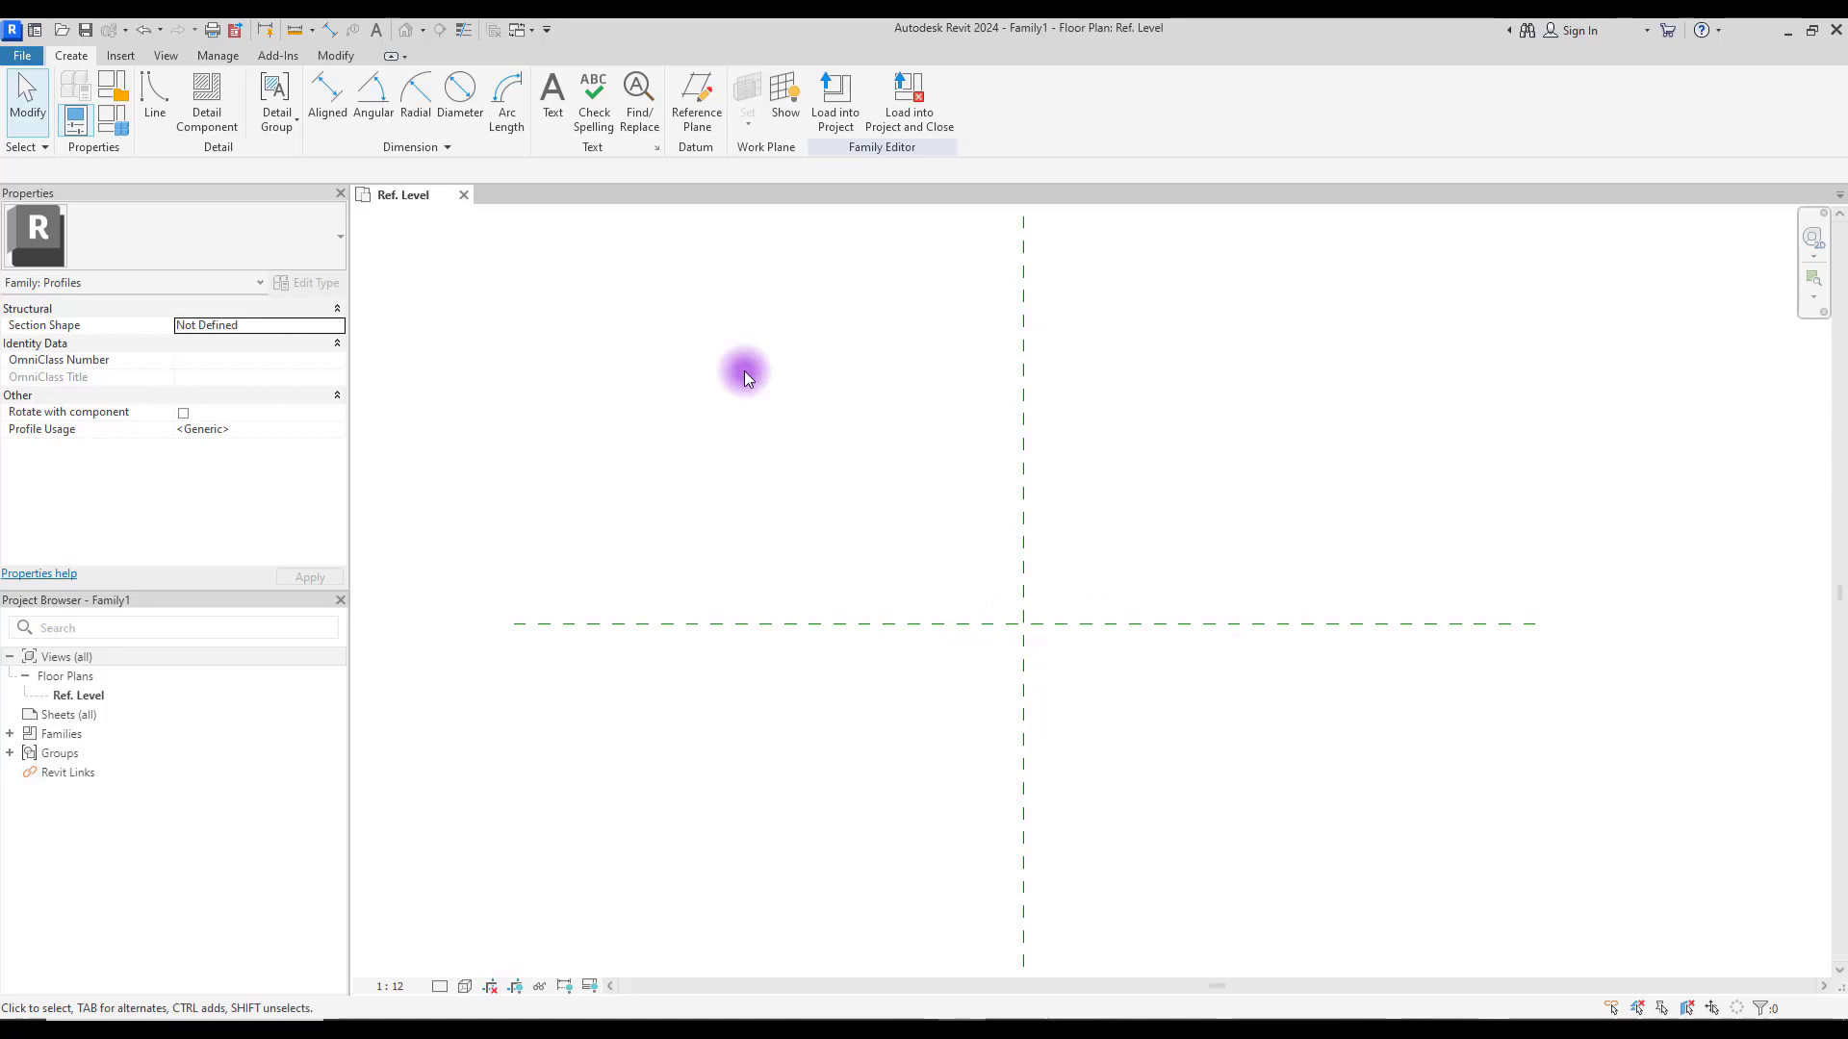
Step: Draw reference planes above and below centre plus a vertical plane right of centre
left_click(696, 99)
key("Escape")
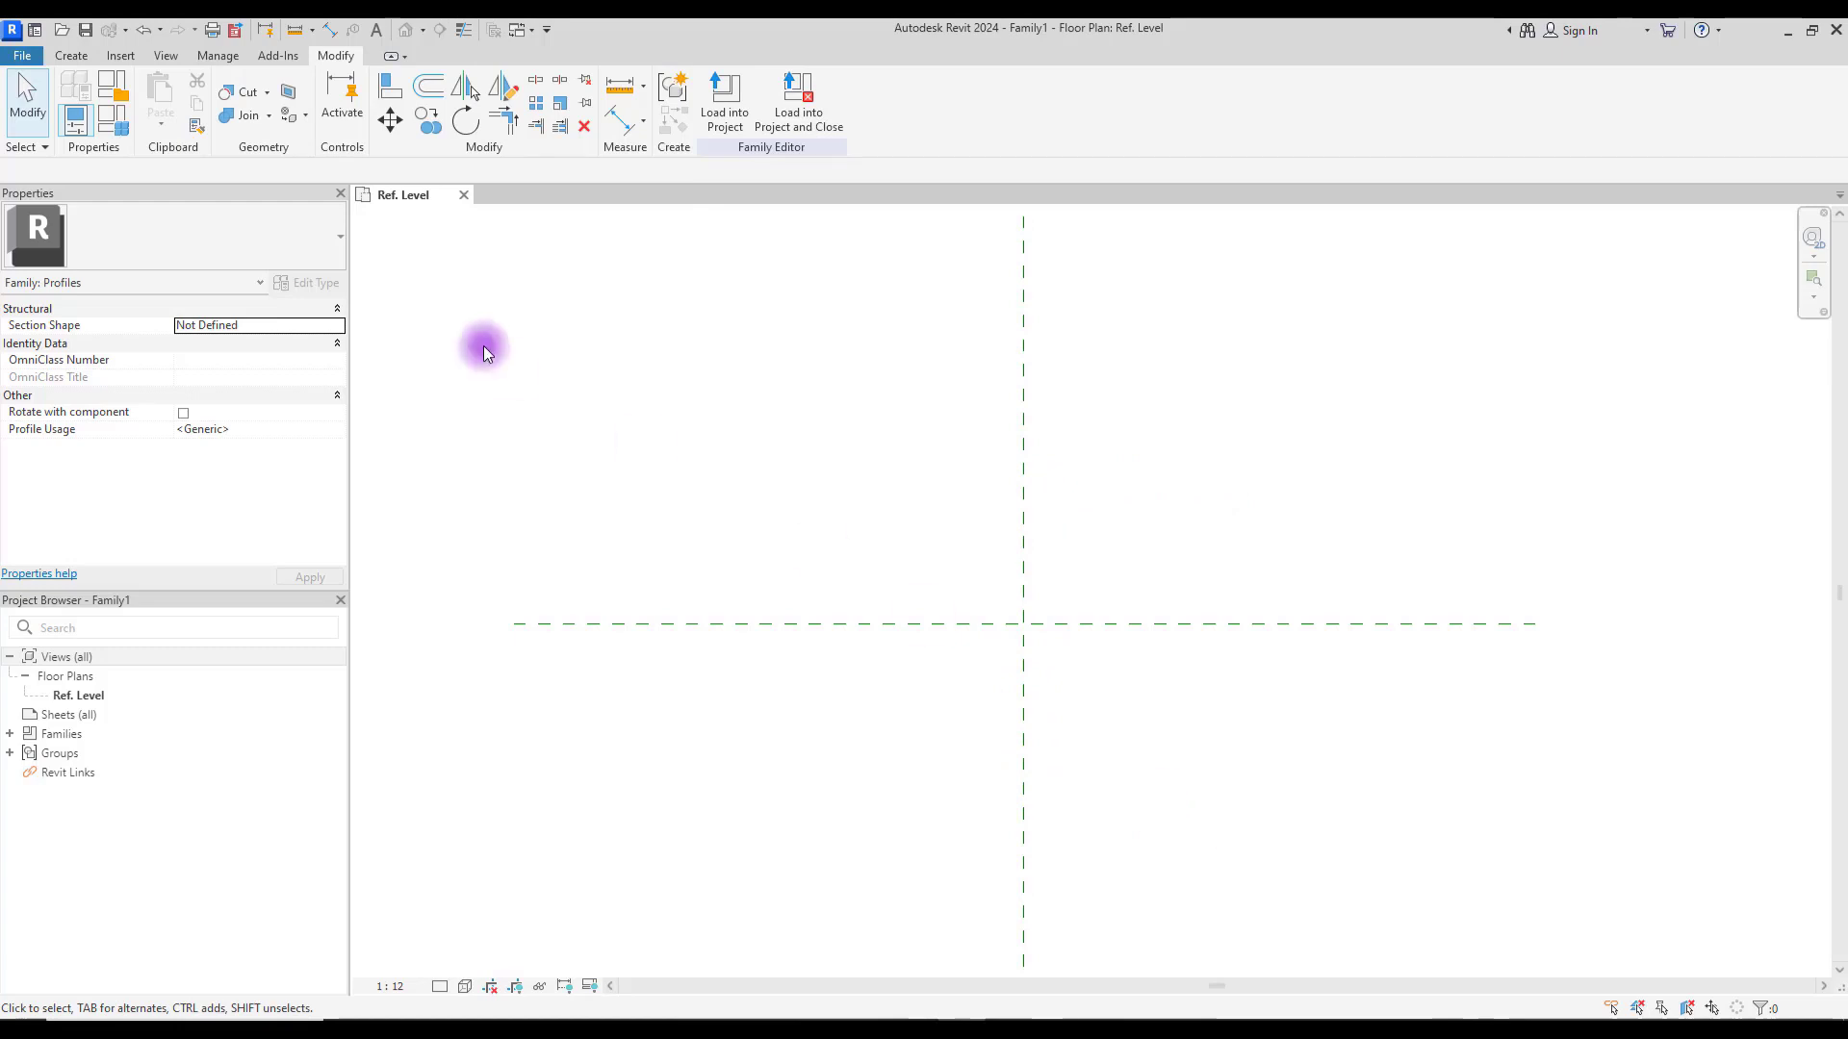
key("r")
key("p")
left_click(933, 509)
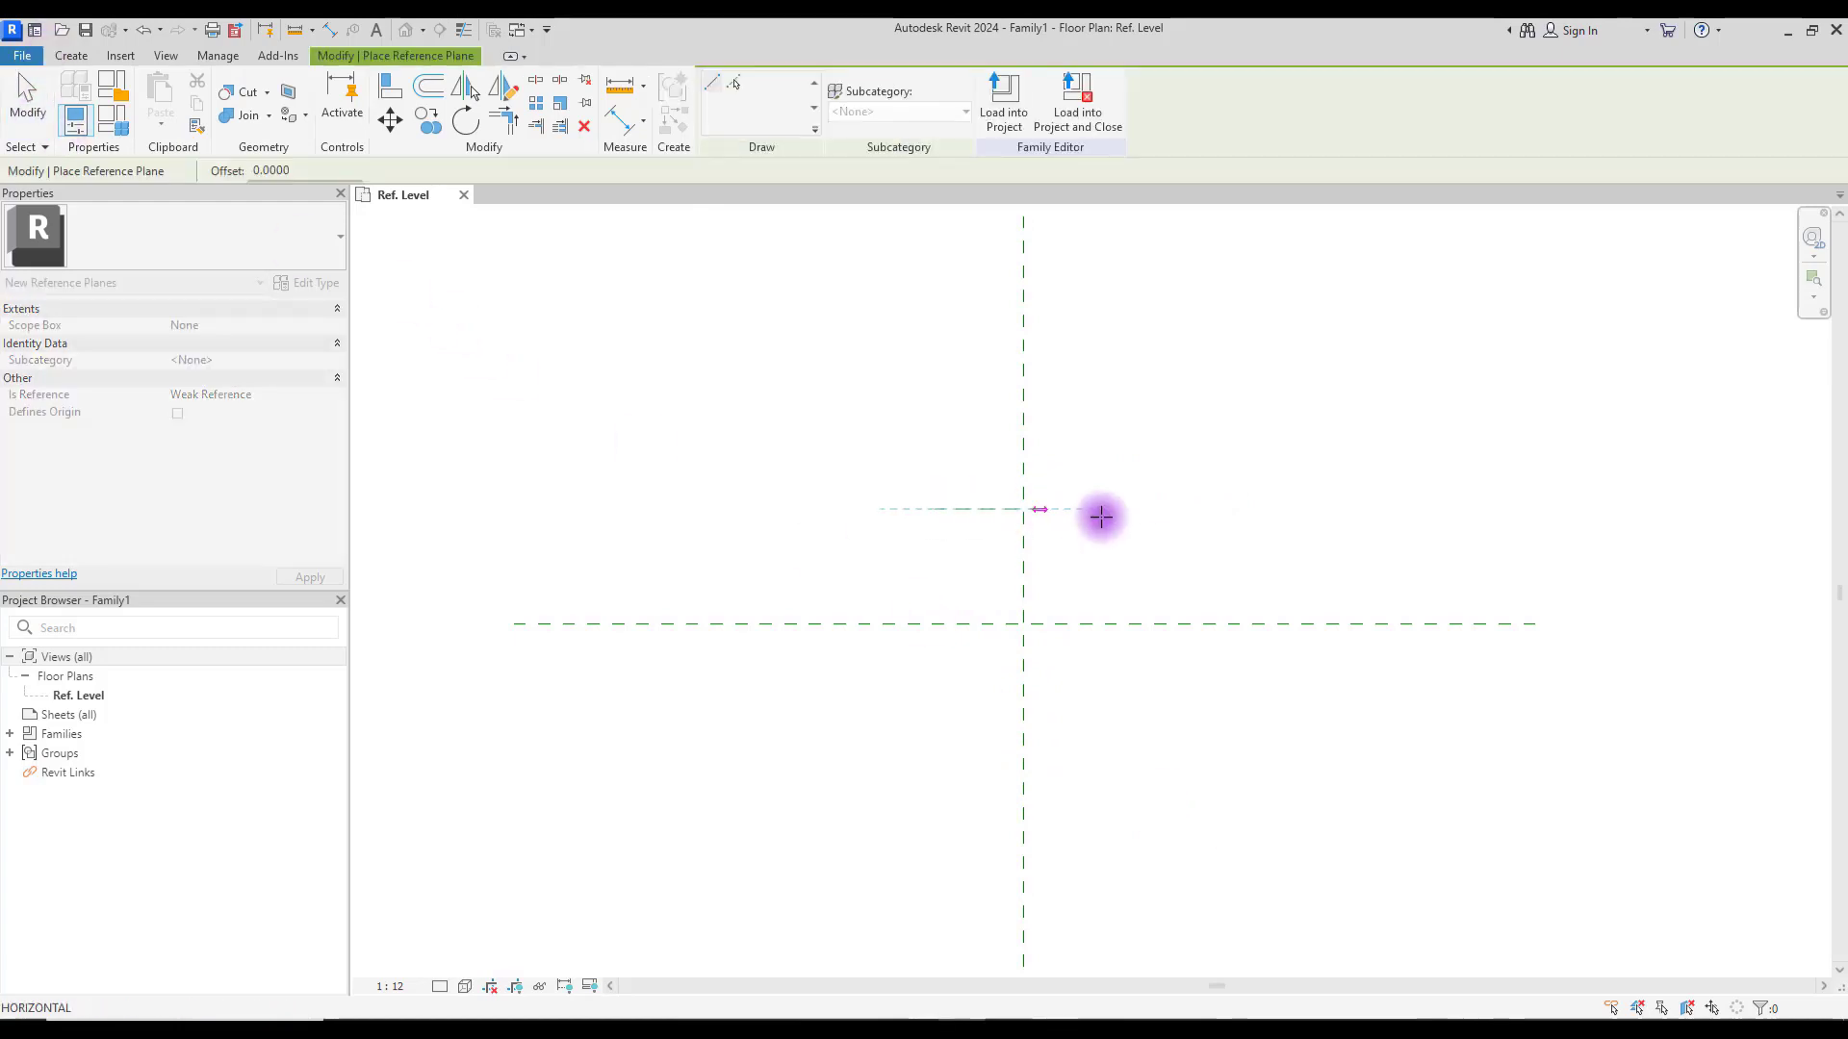
left_click(1238, 509)
left_click(963, 737)
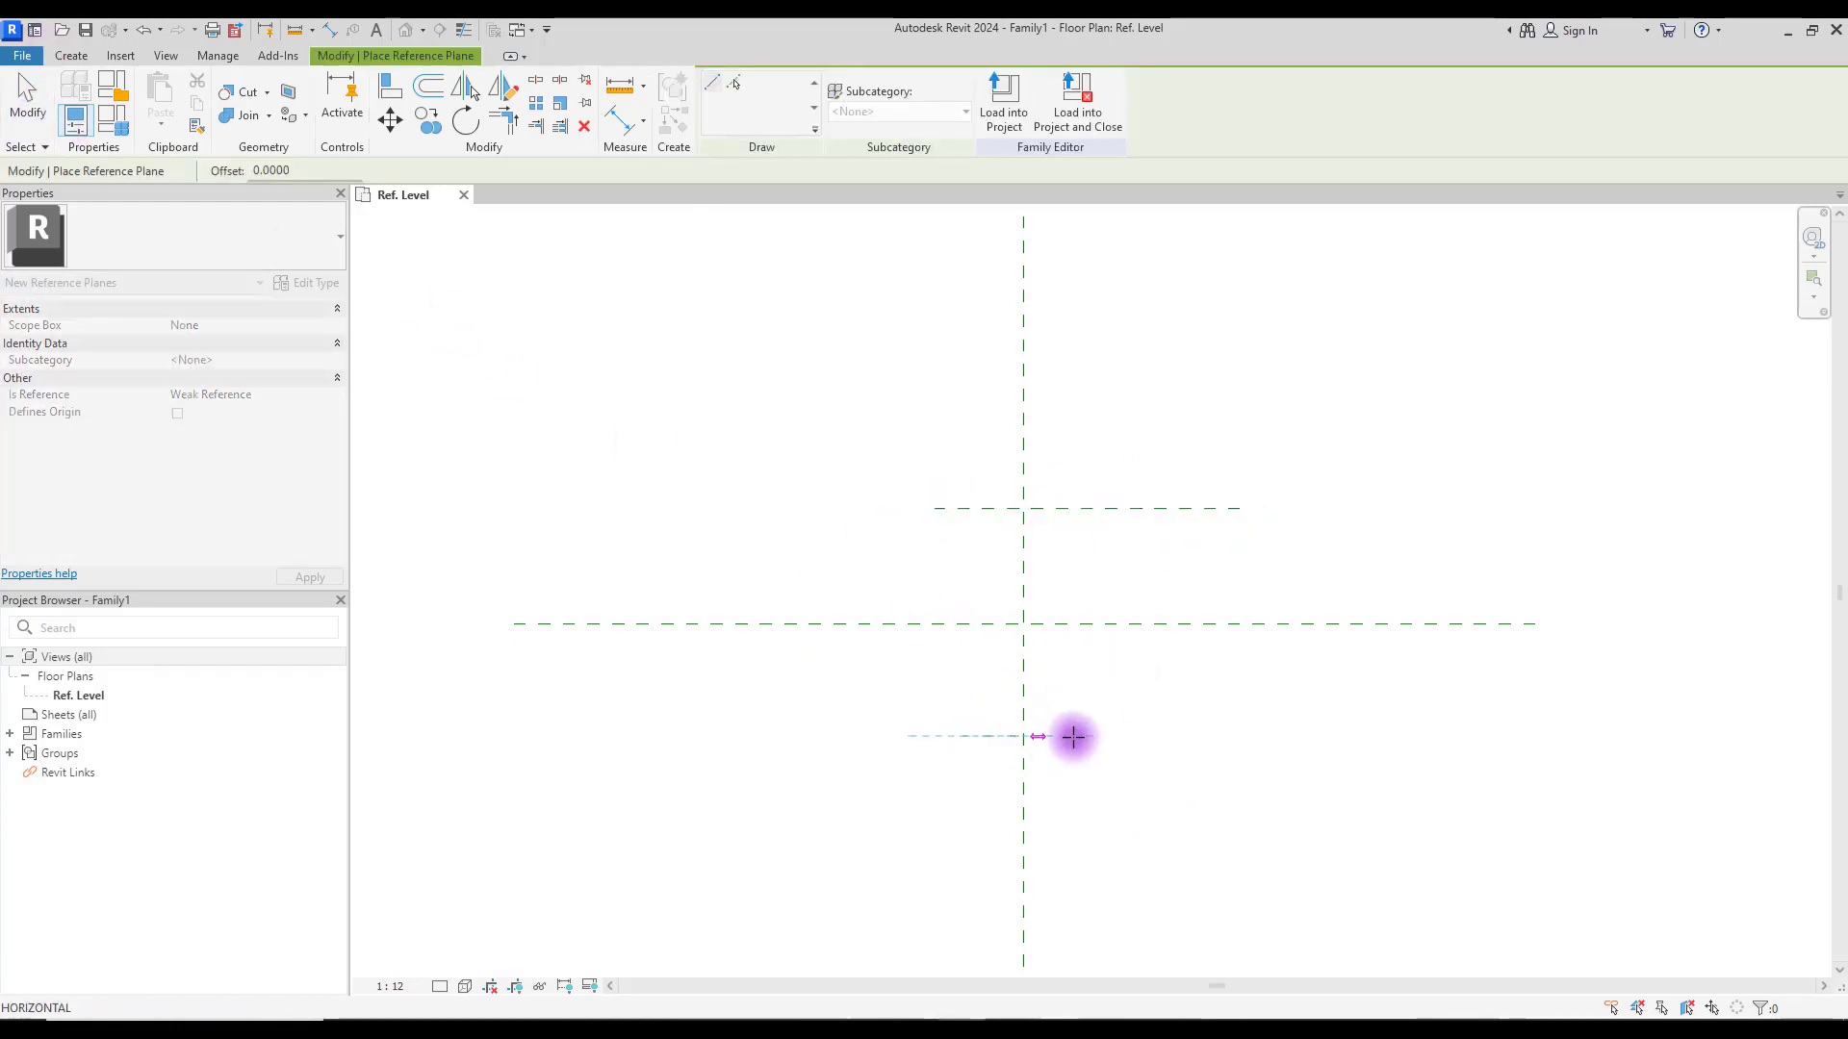
left_click(1209, 736)
left_click(1045, 457)
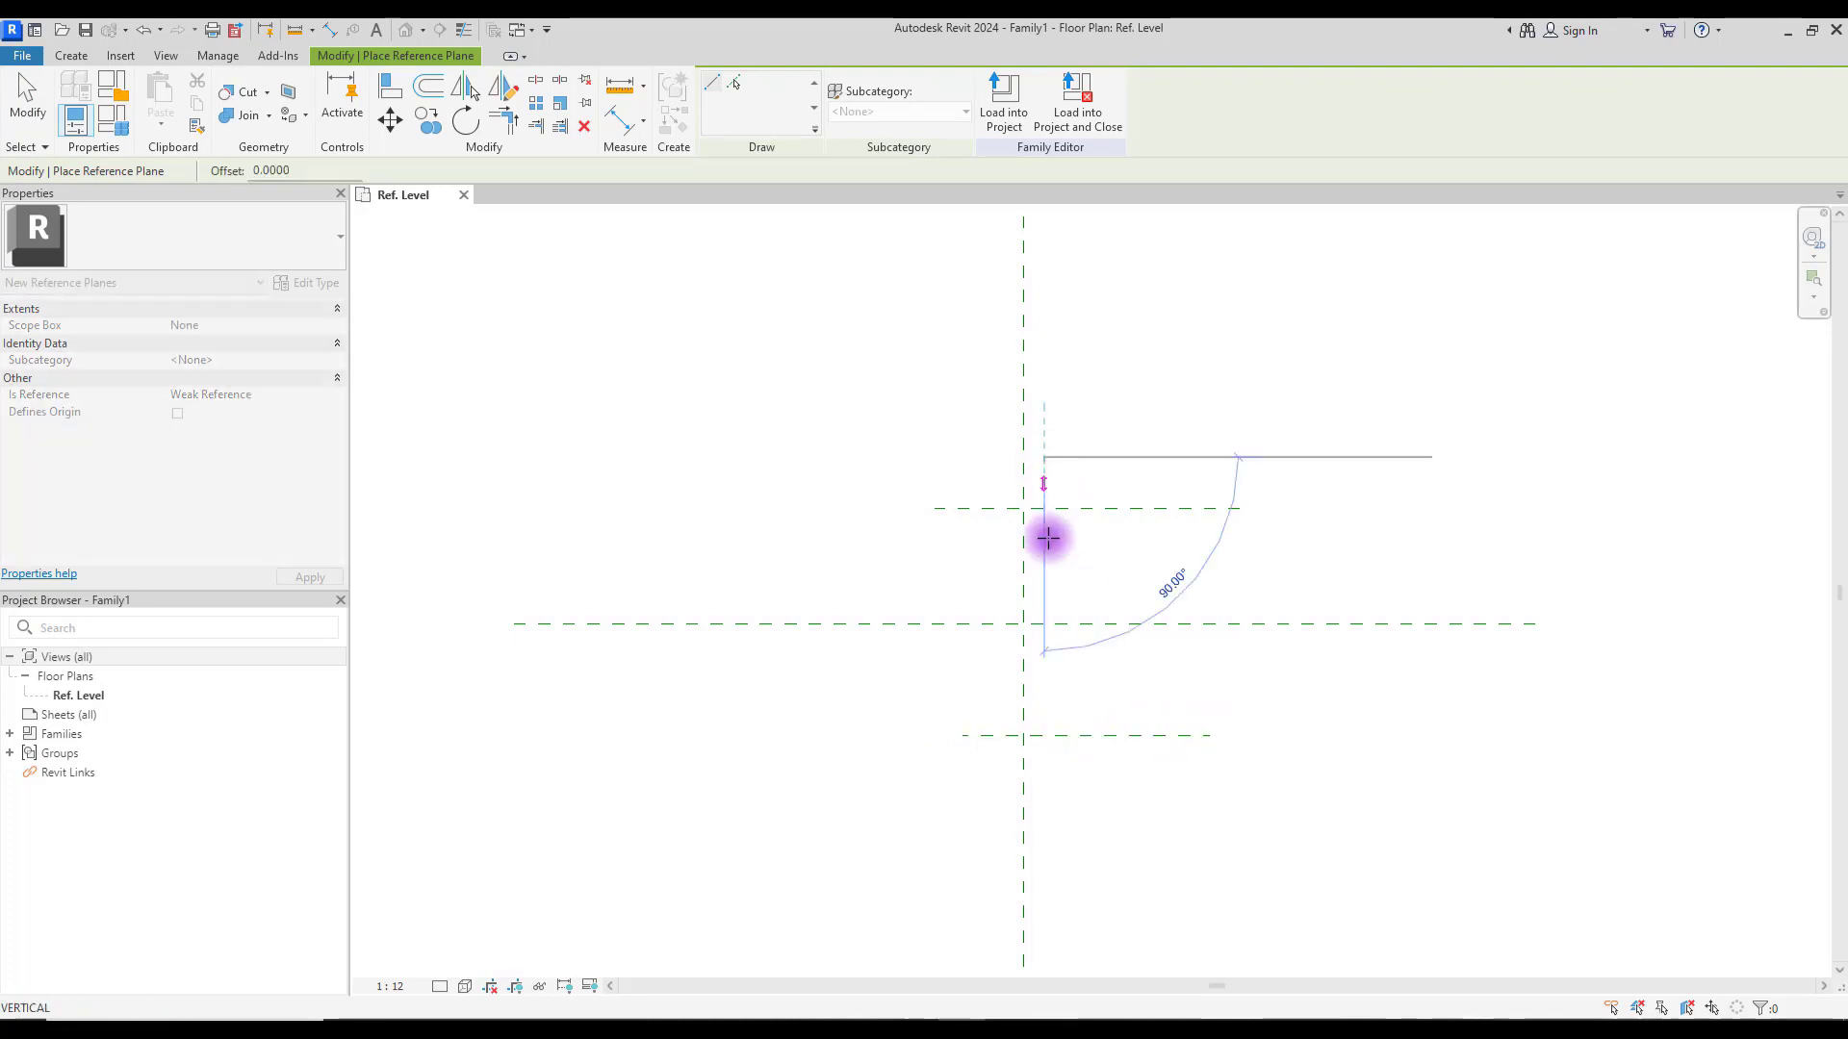
left_click(1044, 797)
Step: Add a second pair of horizontal planes near top and bottom and another vertical plane
left_click(961, 761)
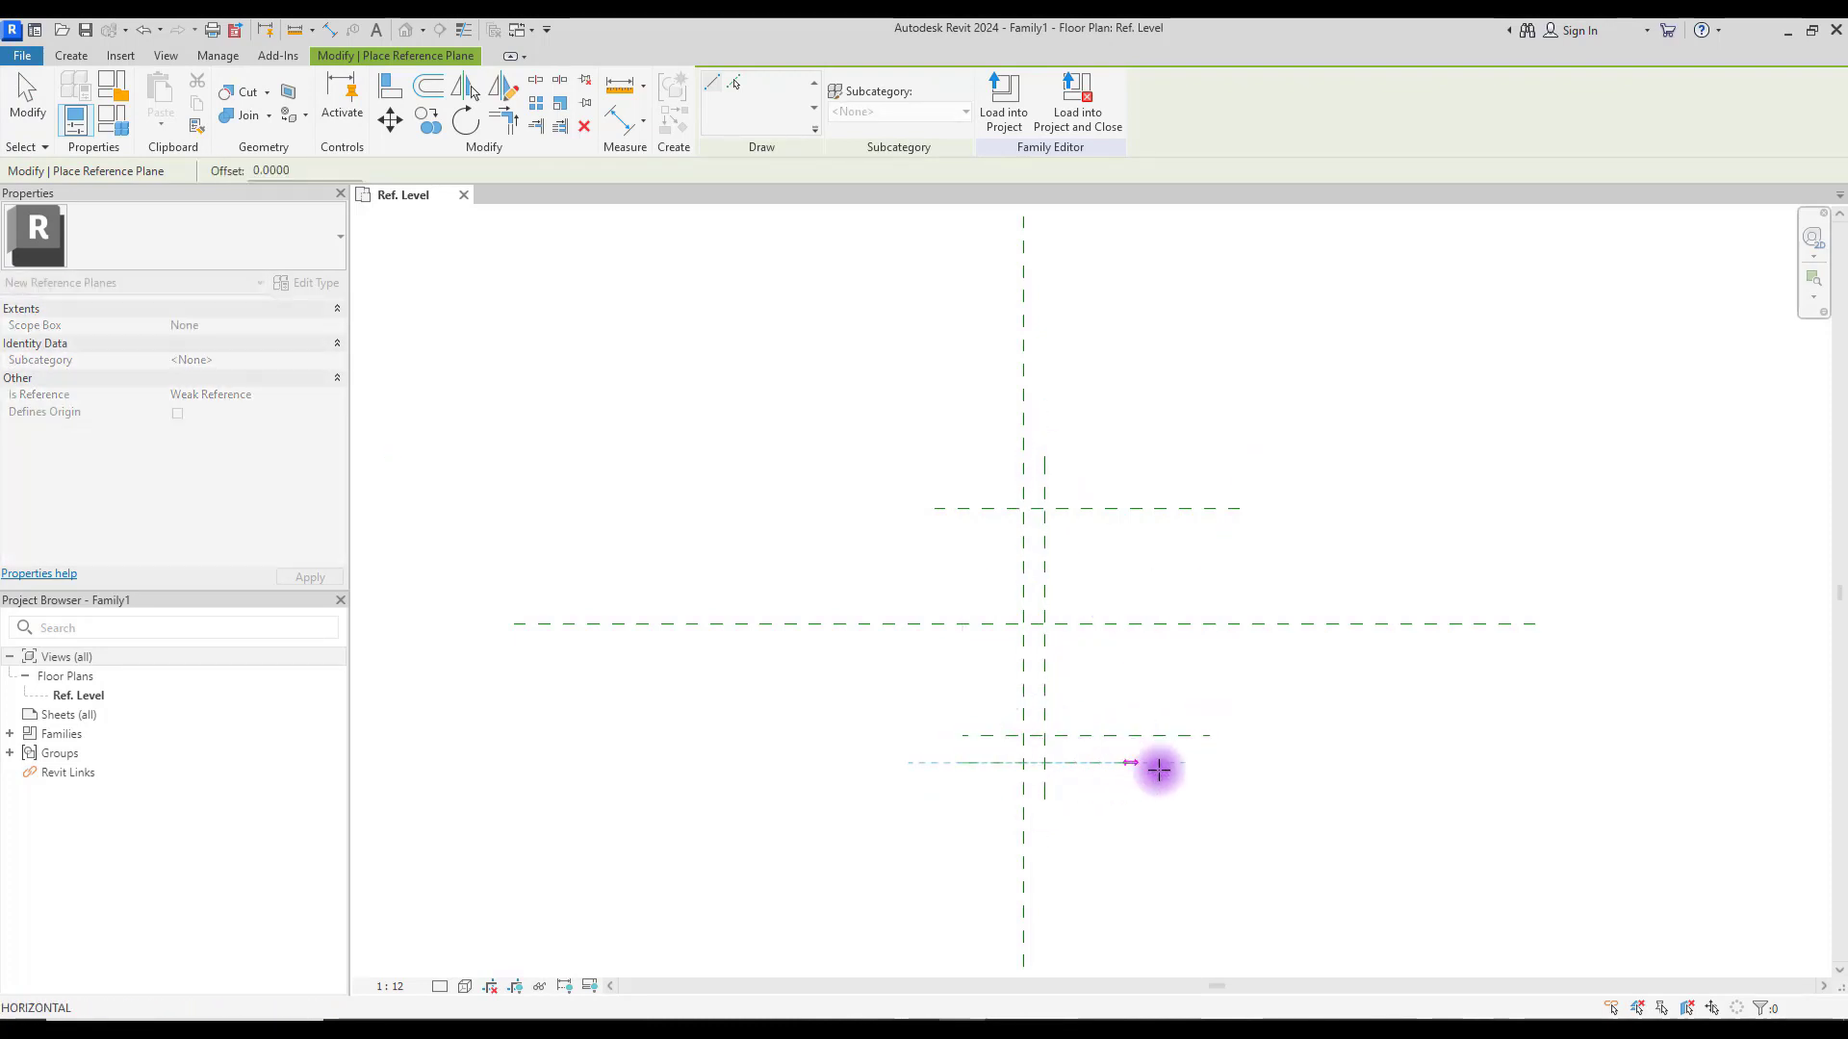
left_click(1226, 762)
left_click(939, 496)
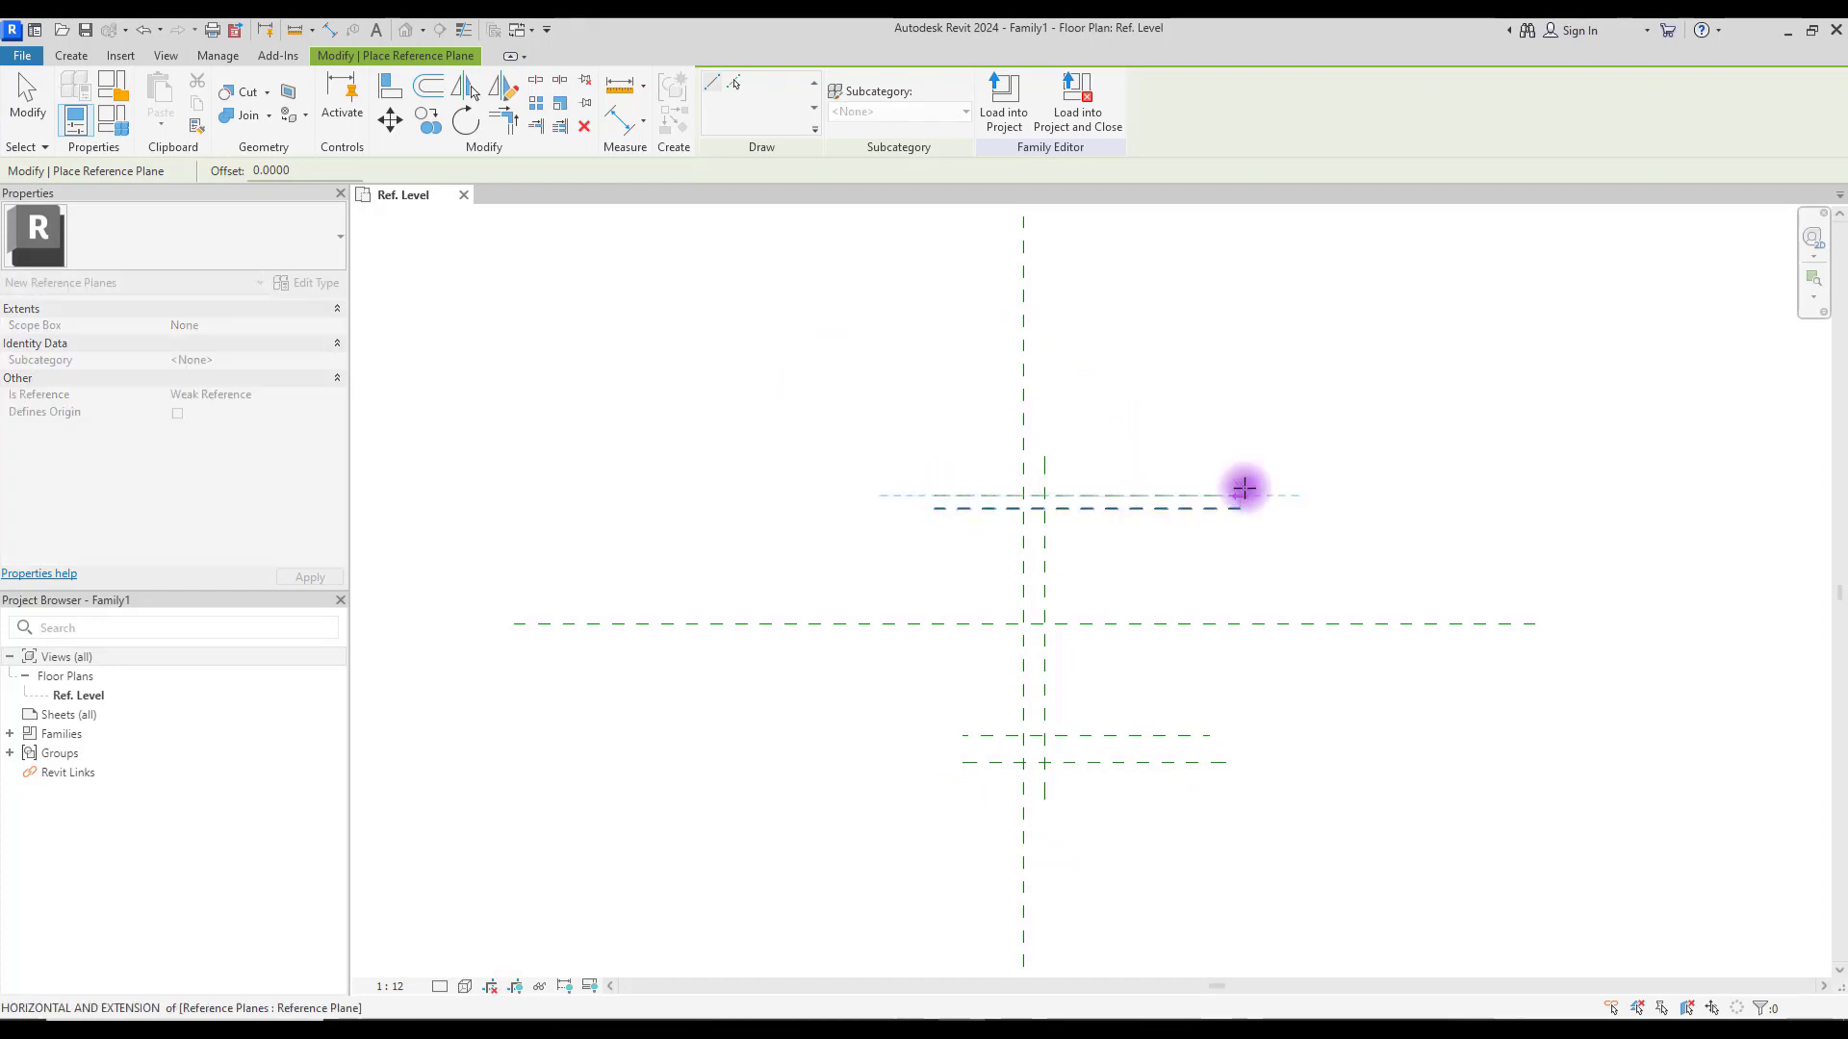
left_click(1240, 496)
left_click(1165, 414)
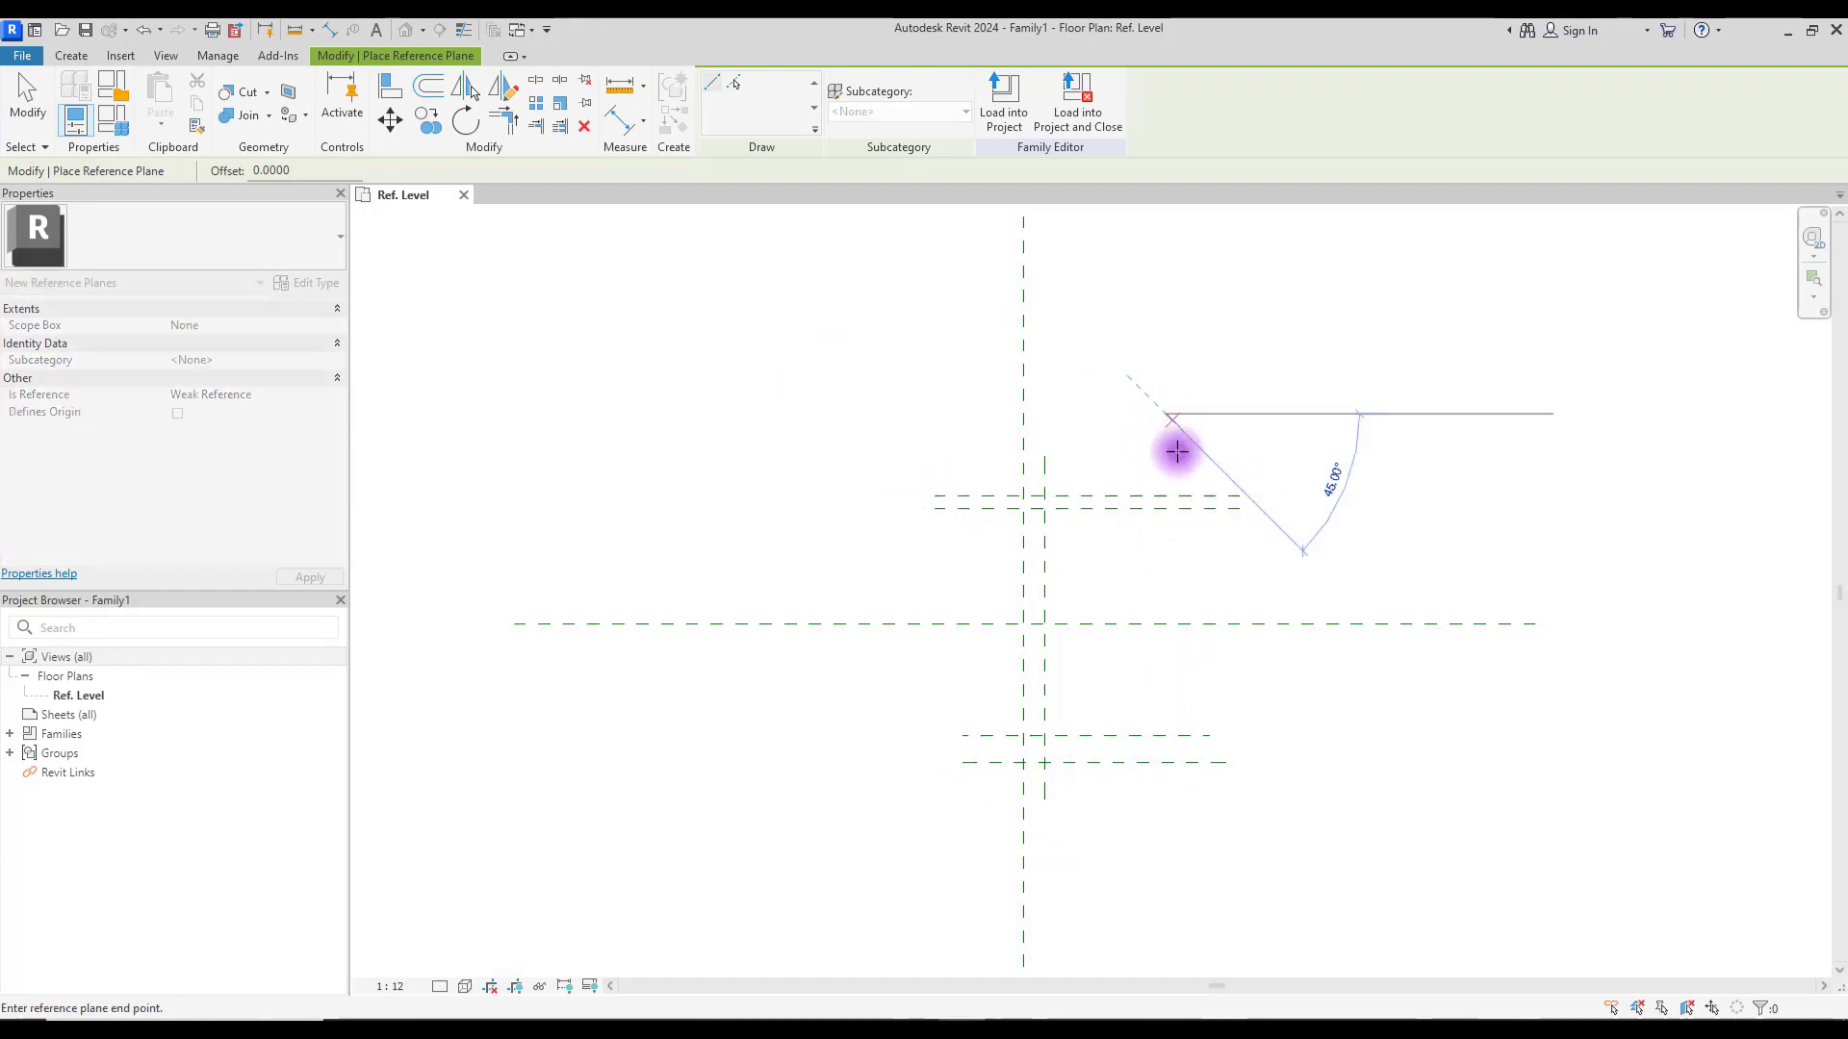
left_click(1155, 854)
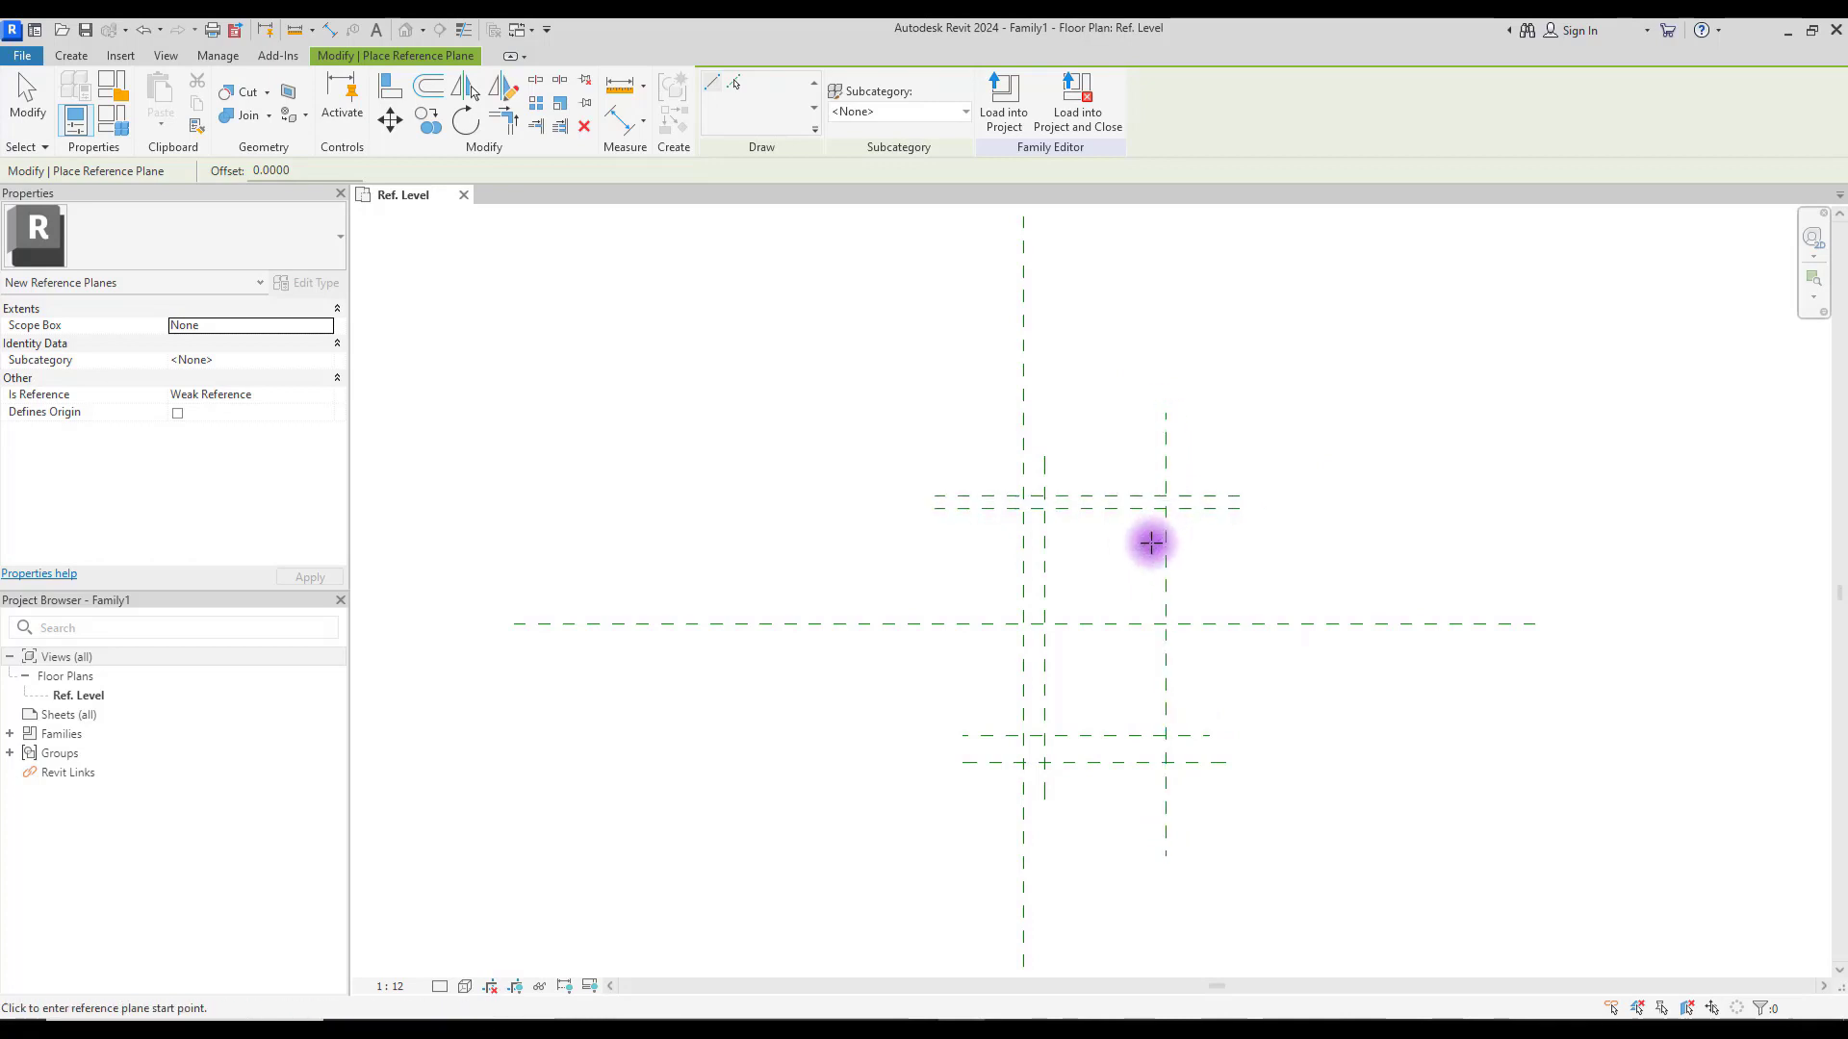
key("Escape")
key("Escape")
scroll(1036, 460, "up", 1)
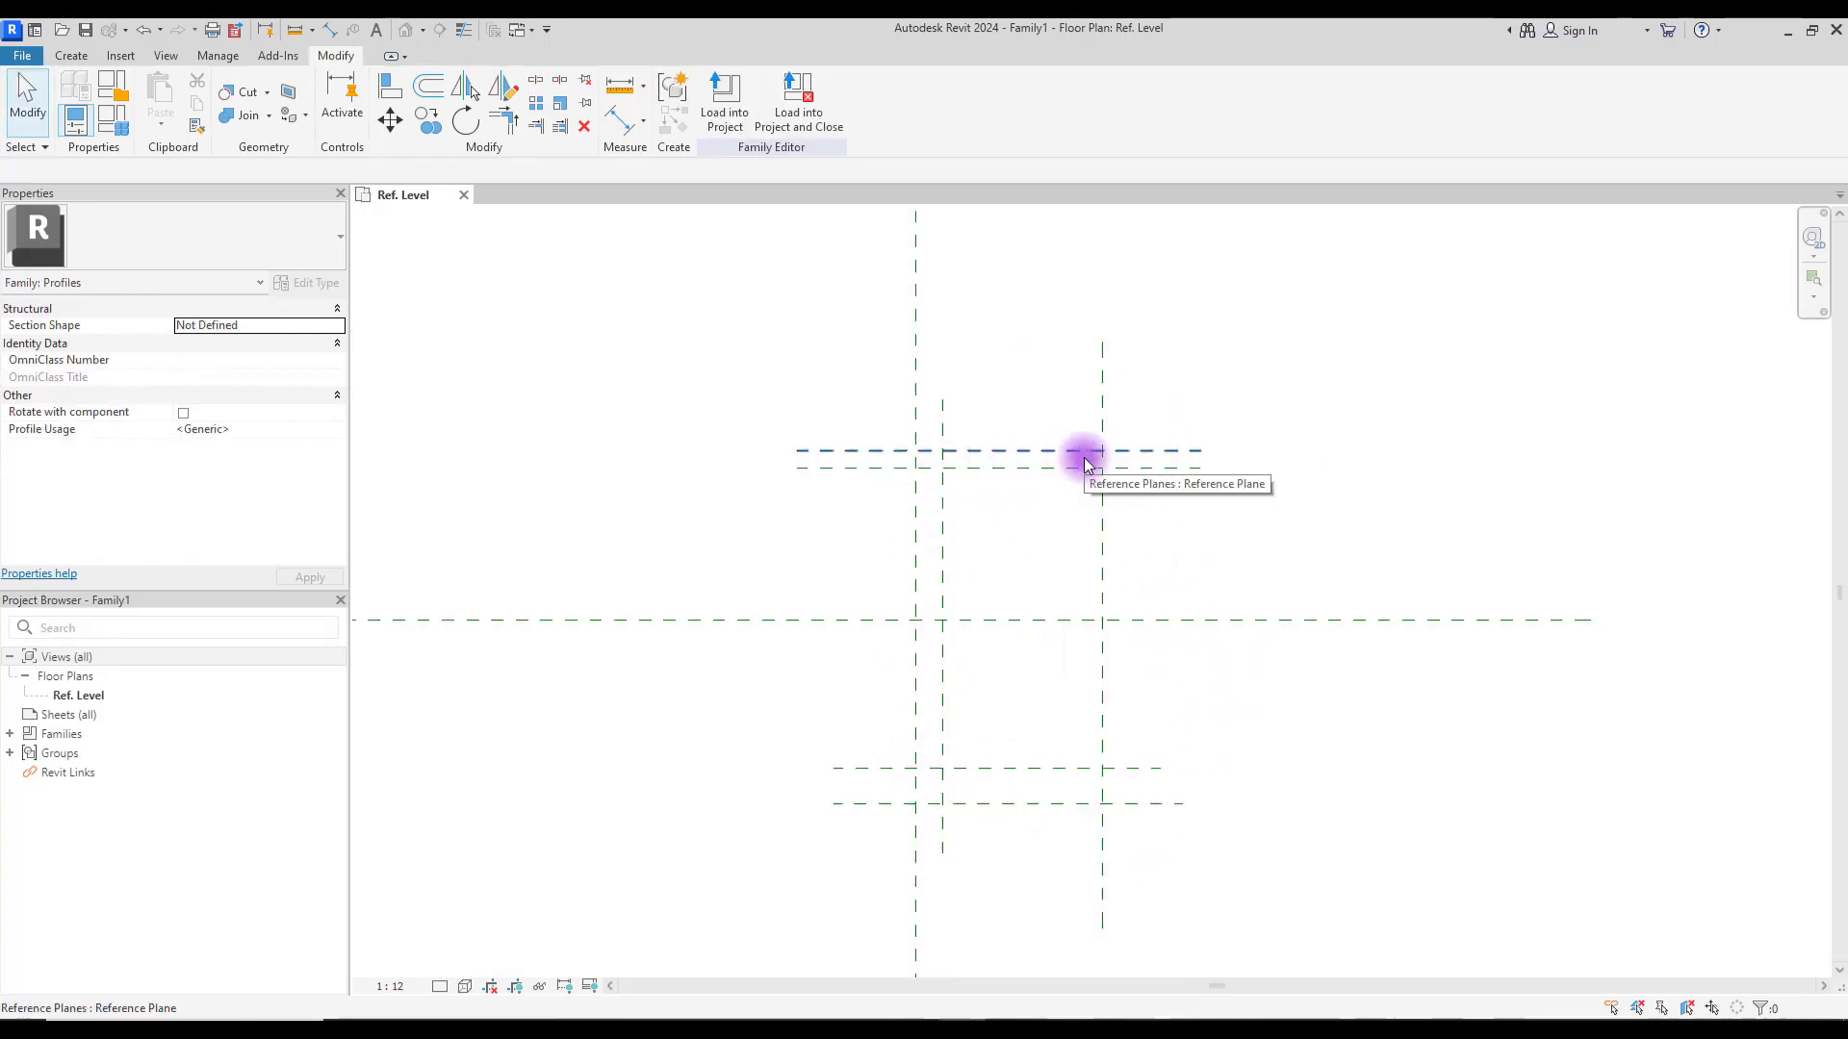
left_click(71, 54)
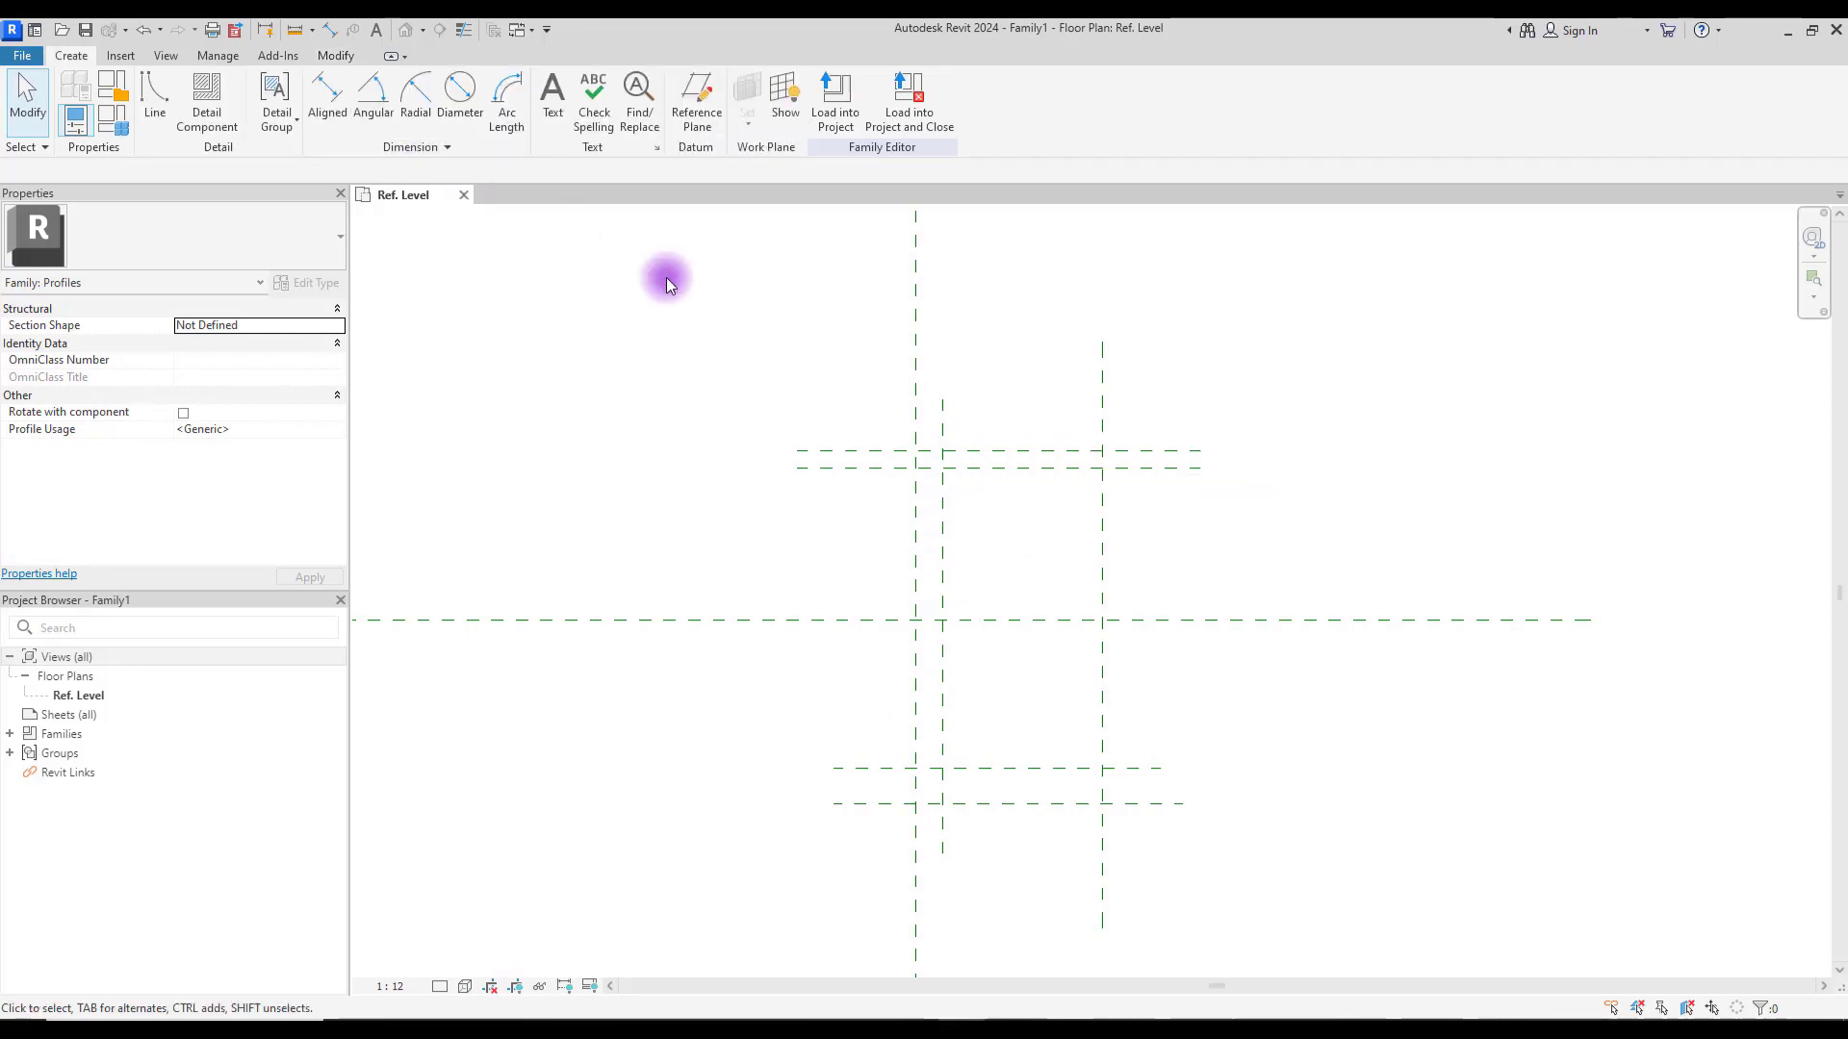
Step: Dimension the top, centre and bottom horizontal planes and set the segments equal (EQ)
left_click(328, 99)
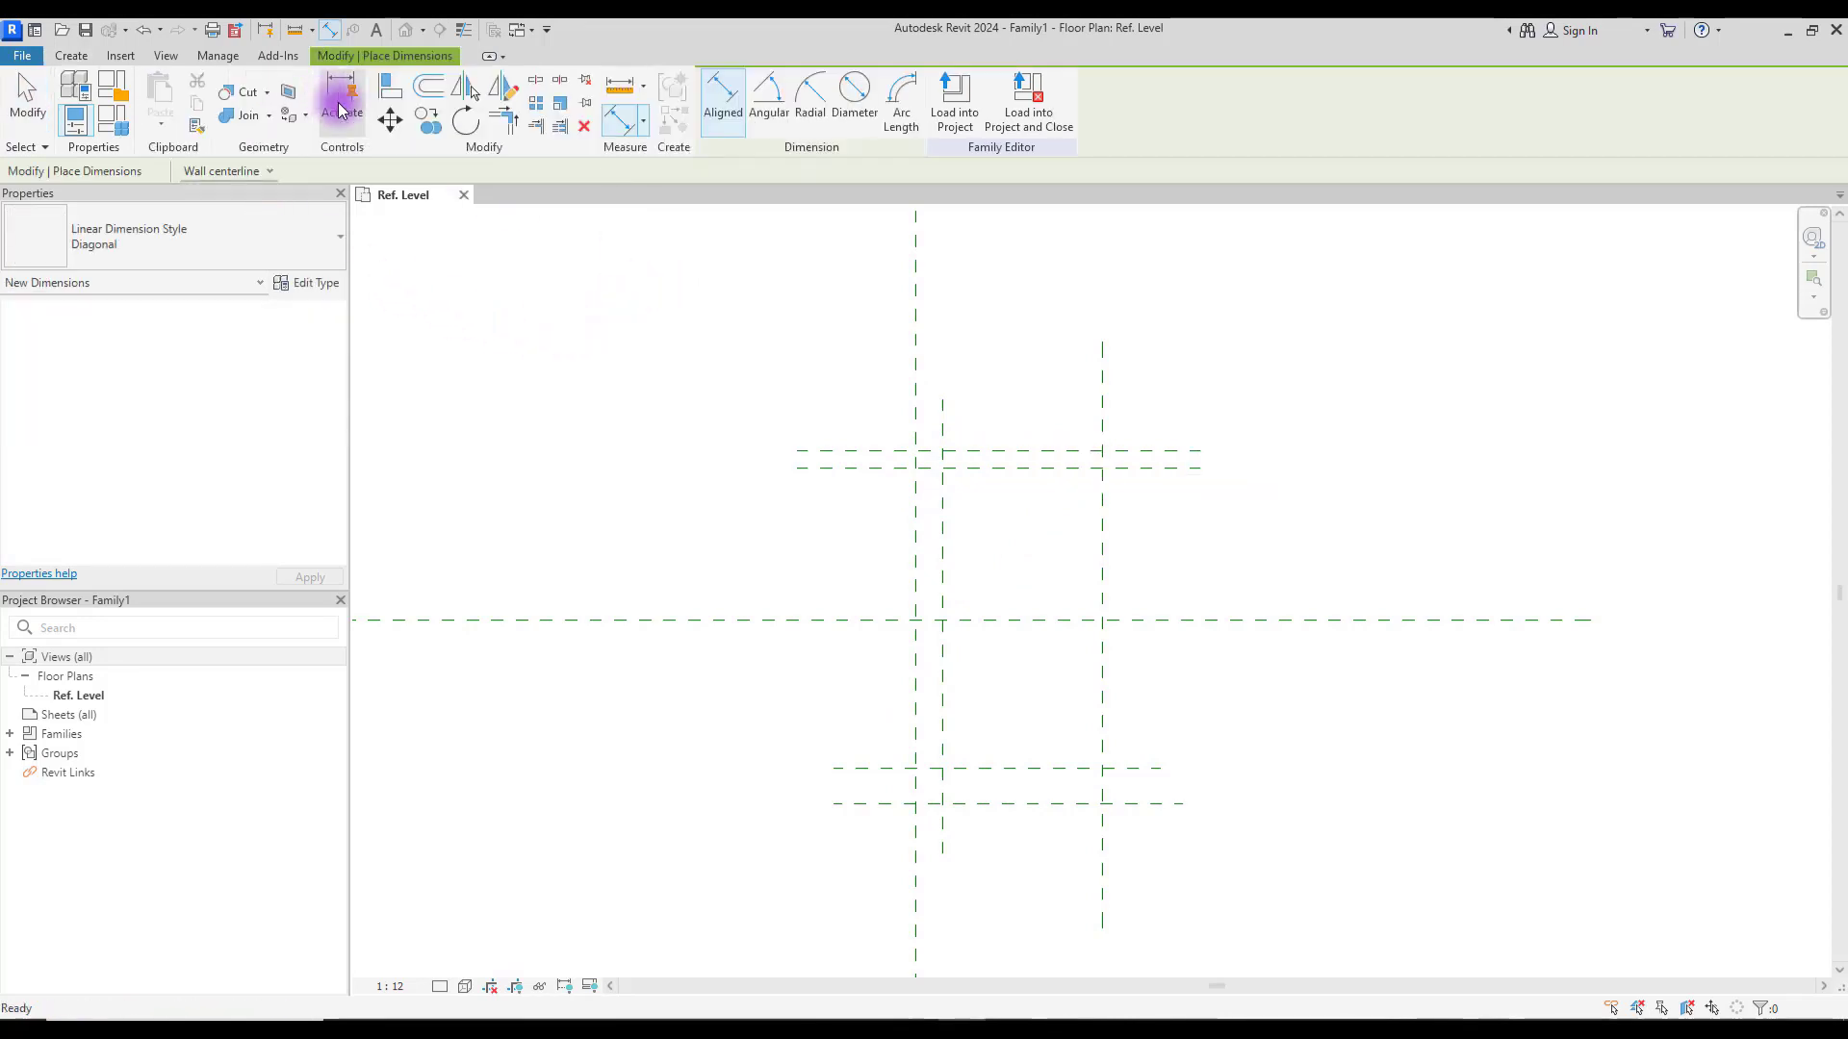
left_click(857, 475)
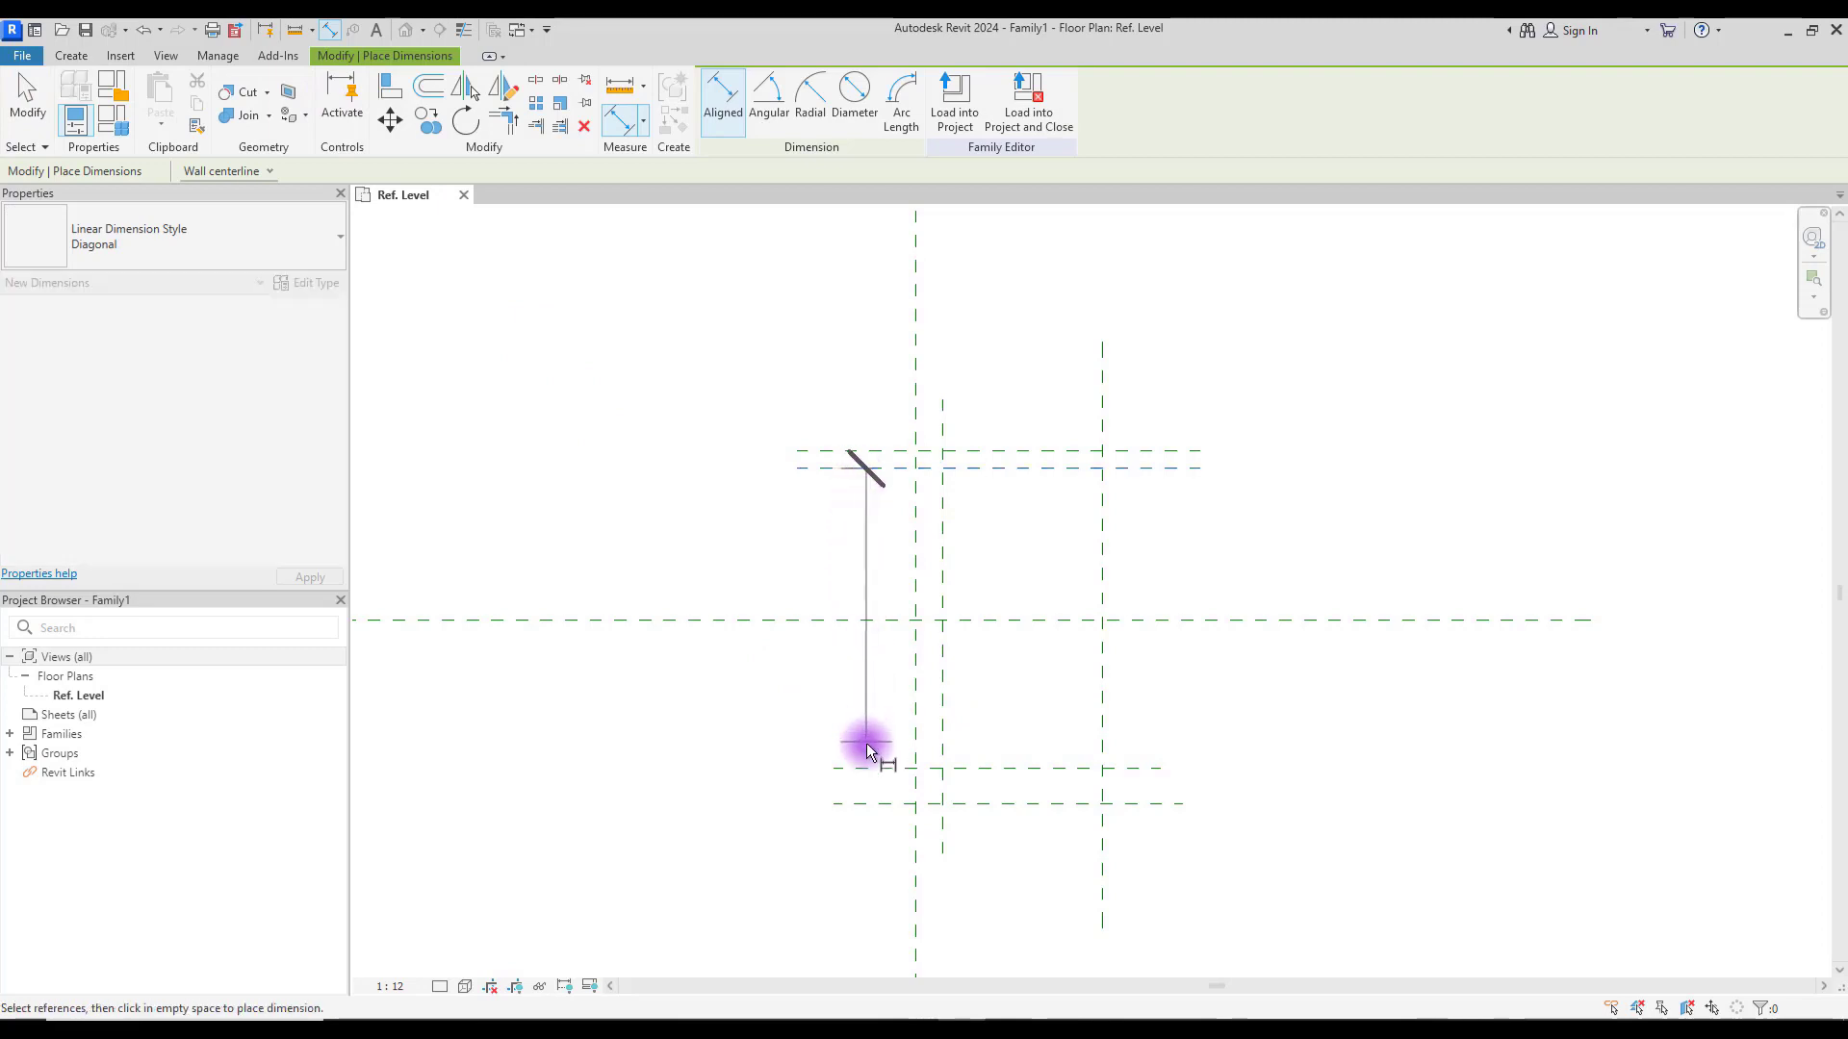
left_click(860, 620)
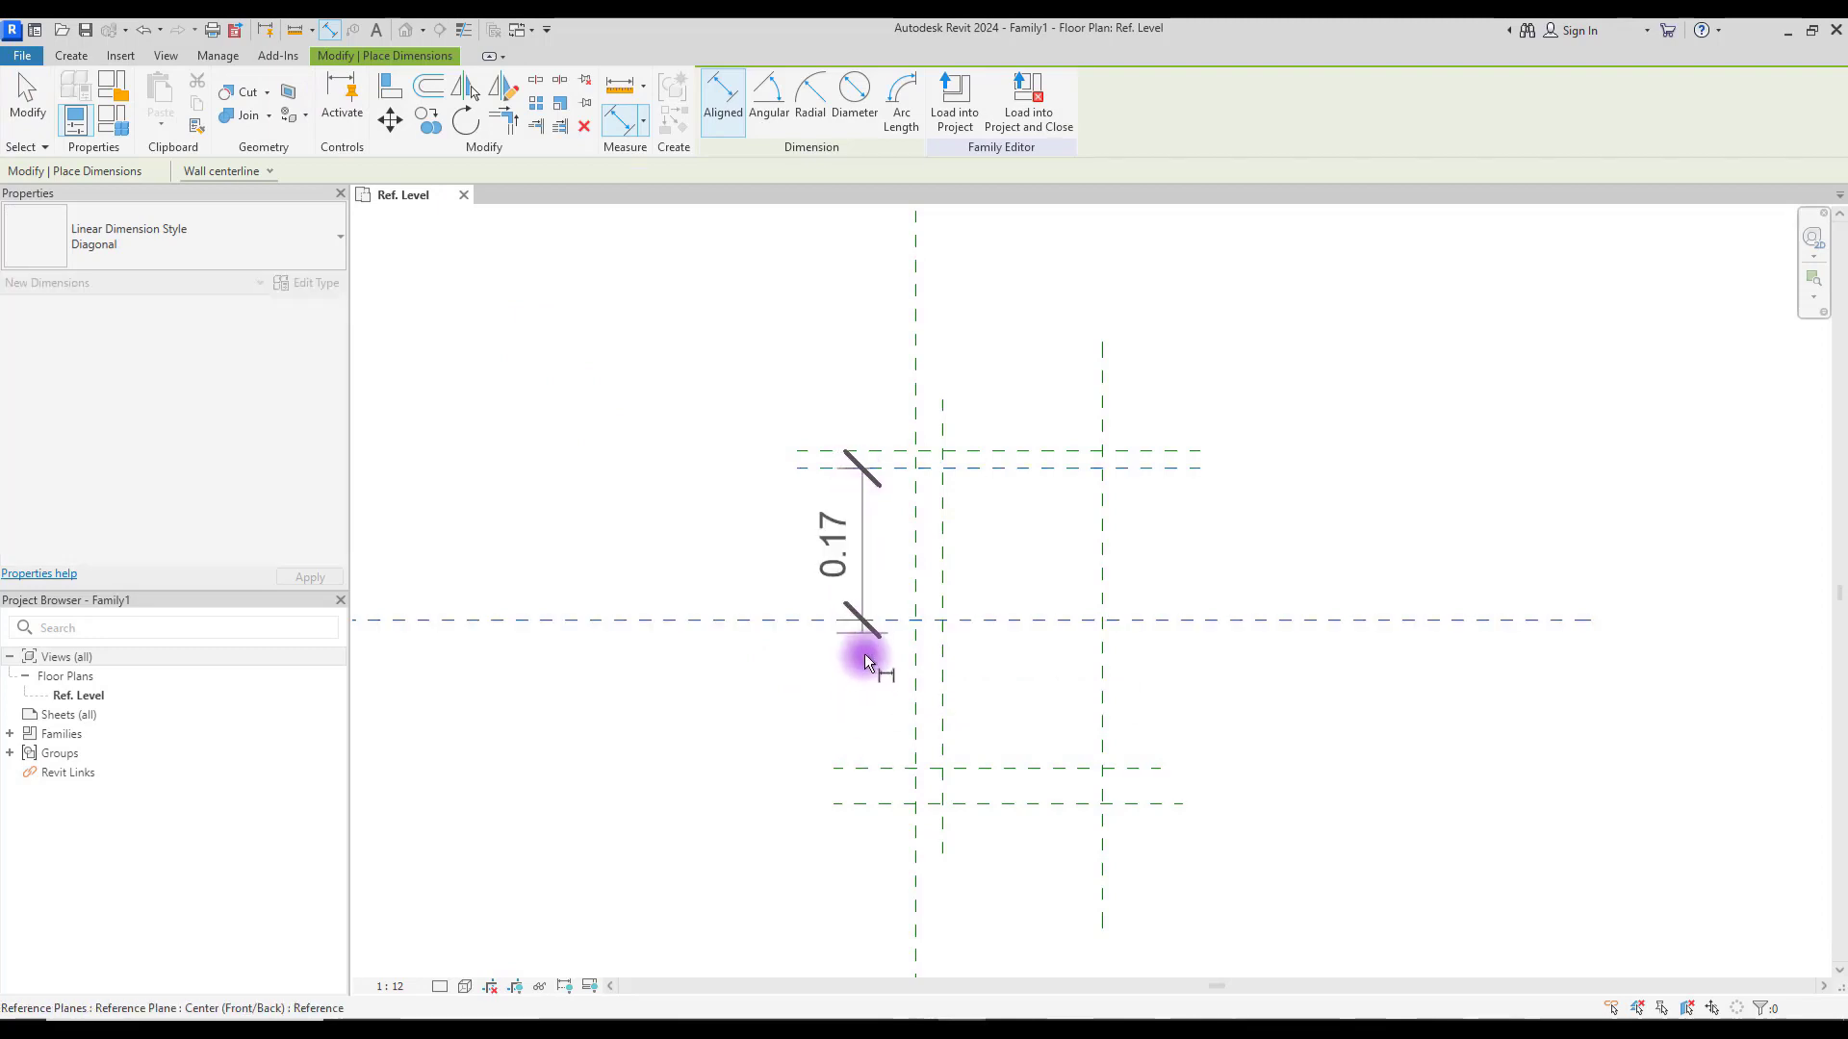
left_click(875, 770)
left_click(712, 871)
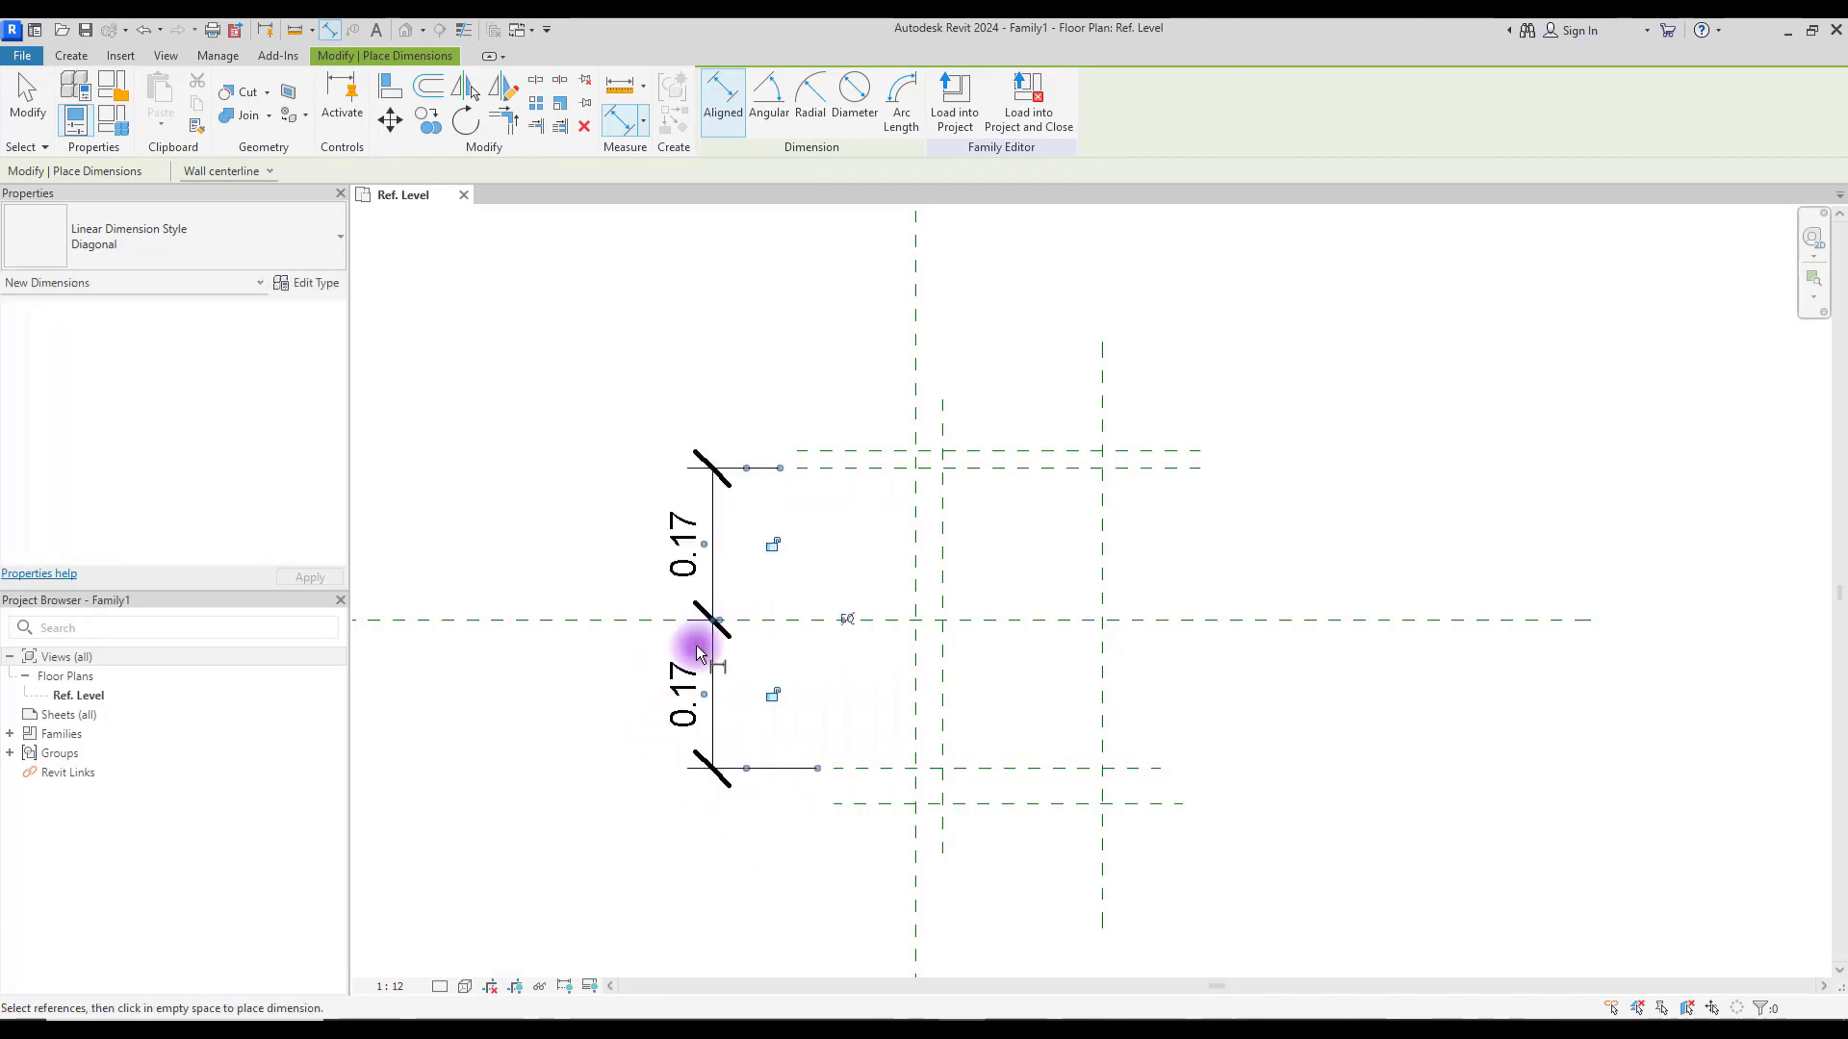
left_click(849, 620)
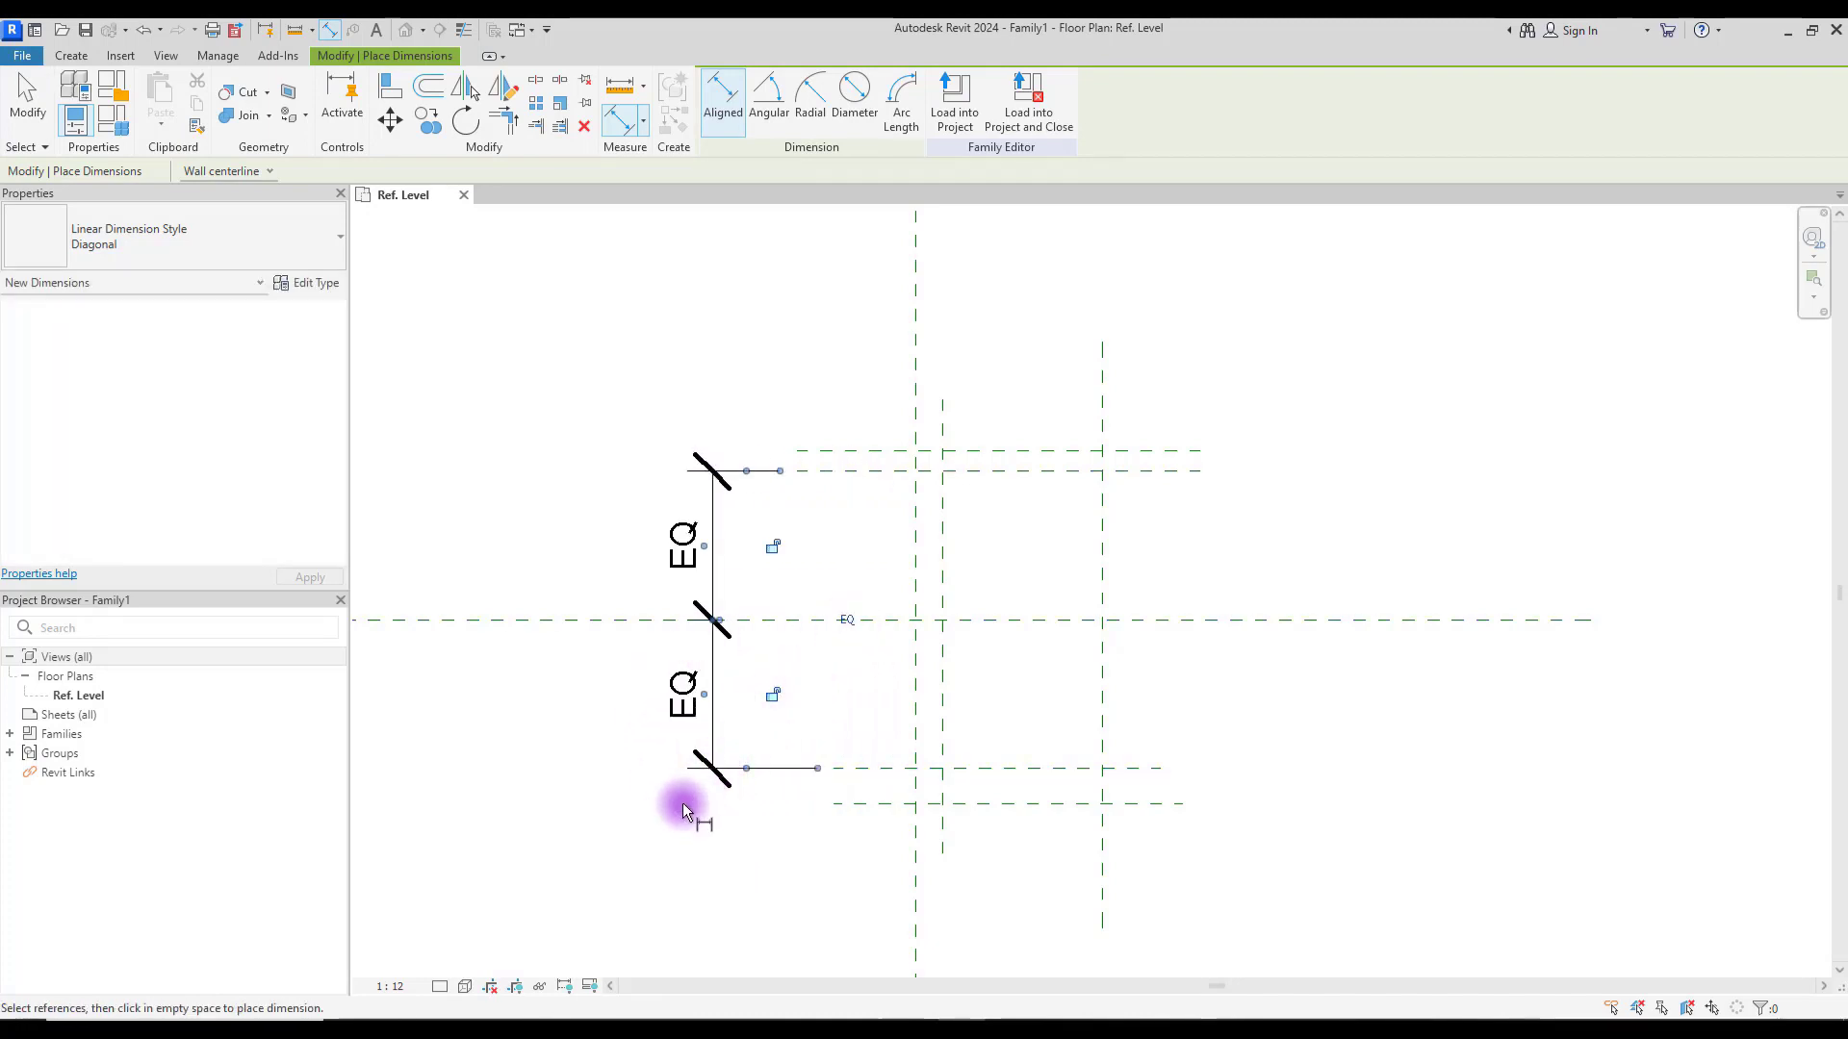
Step: Add the 0.34 overall height dimension and label it with a new parameter A
left_click(875, 471)
left_click(853, 765)
left_click(623, 856)
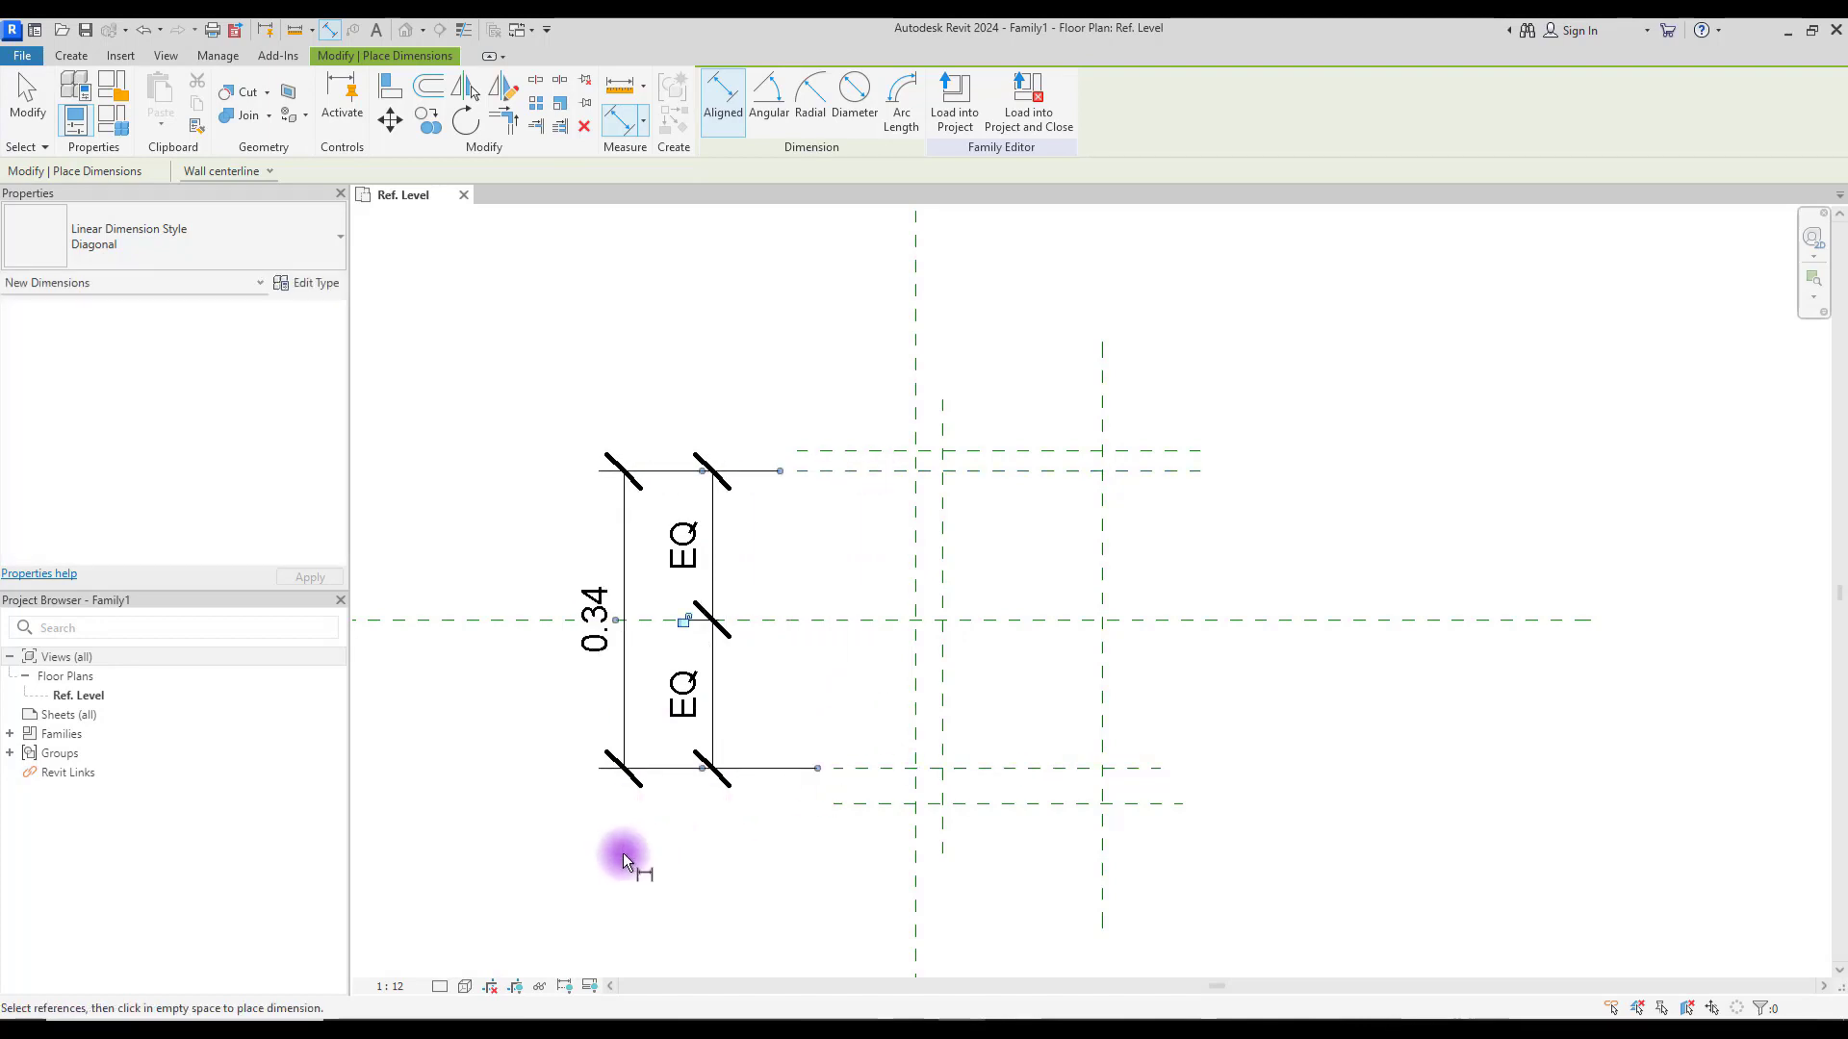
key("Escape")
key("Escape")
left_click(624, 524)
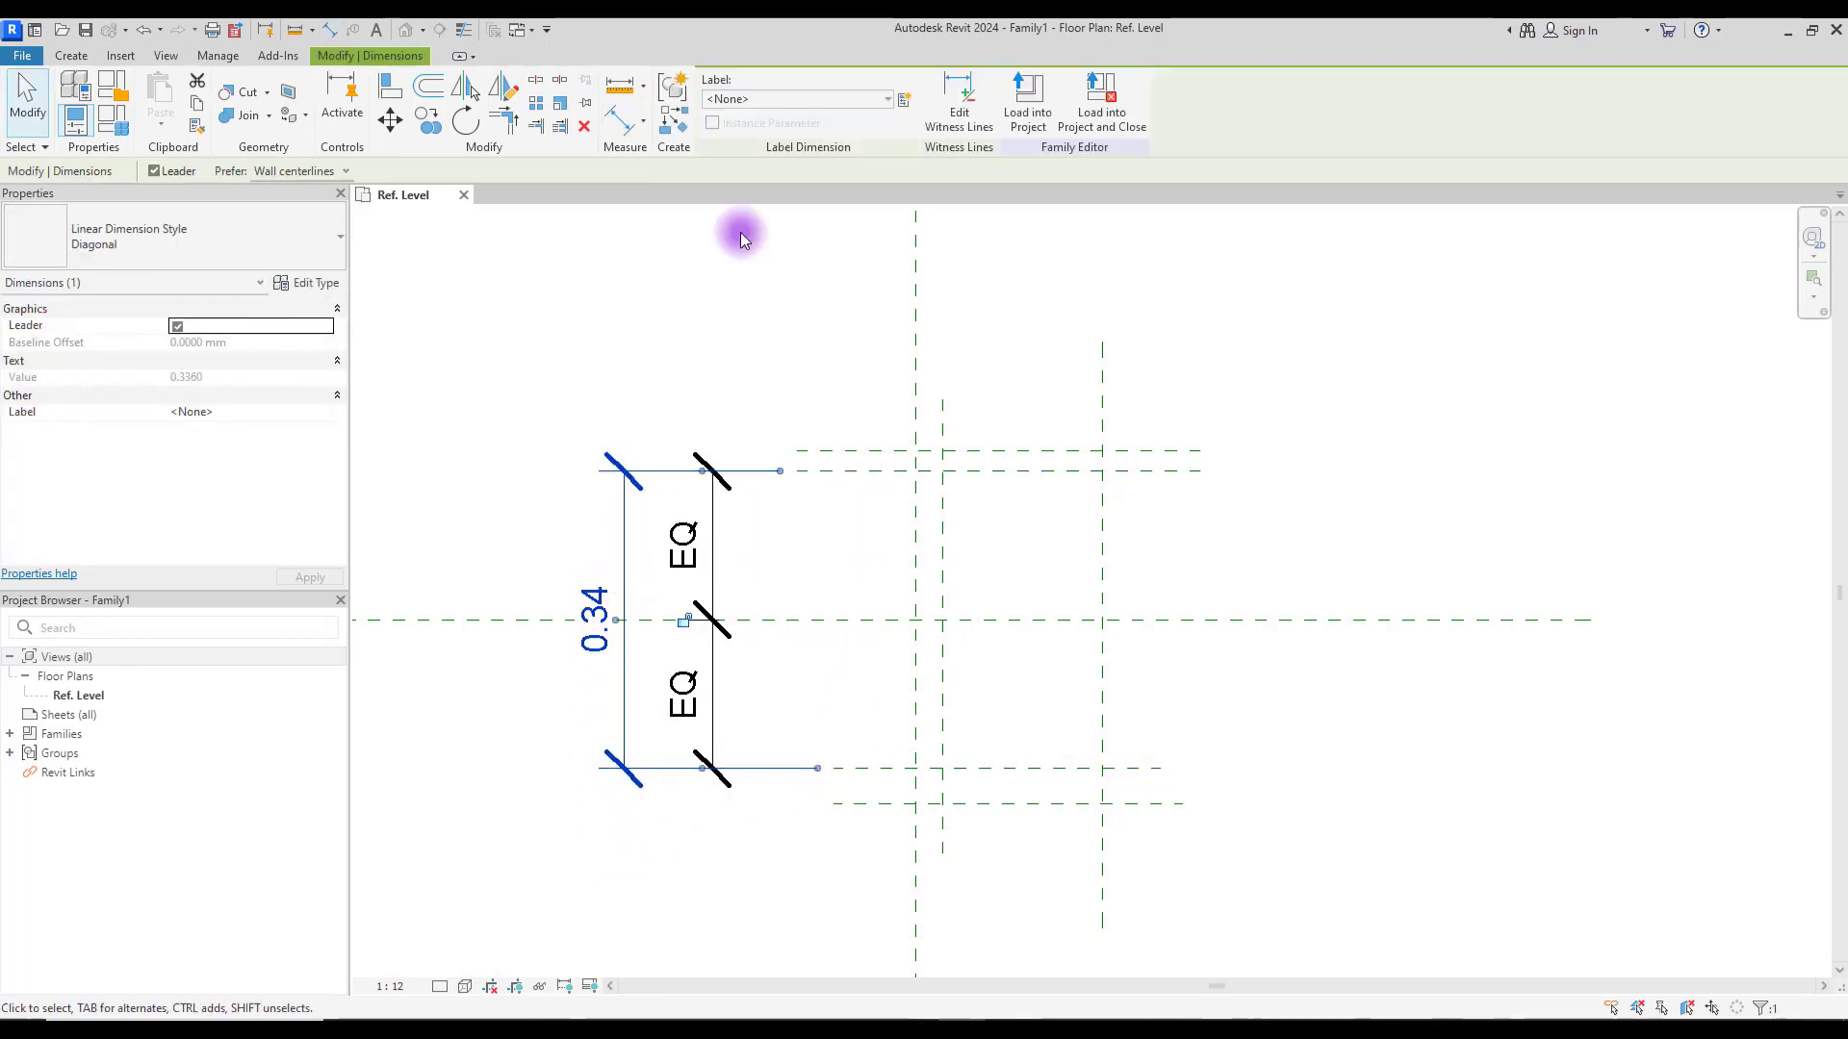
left_click(904, 100)
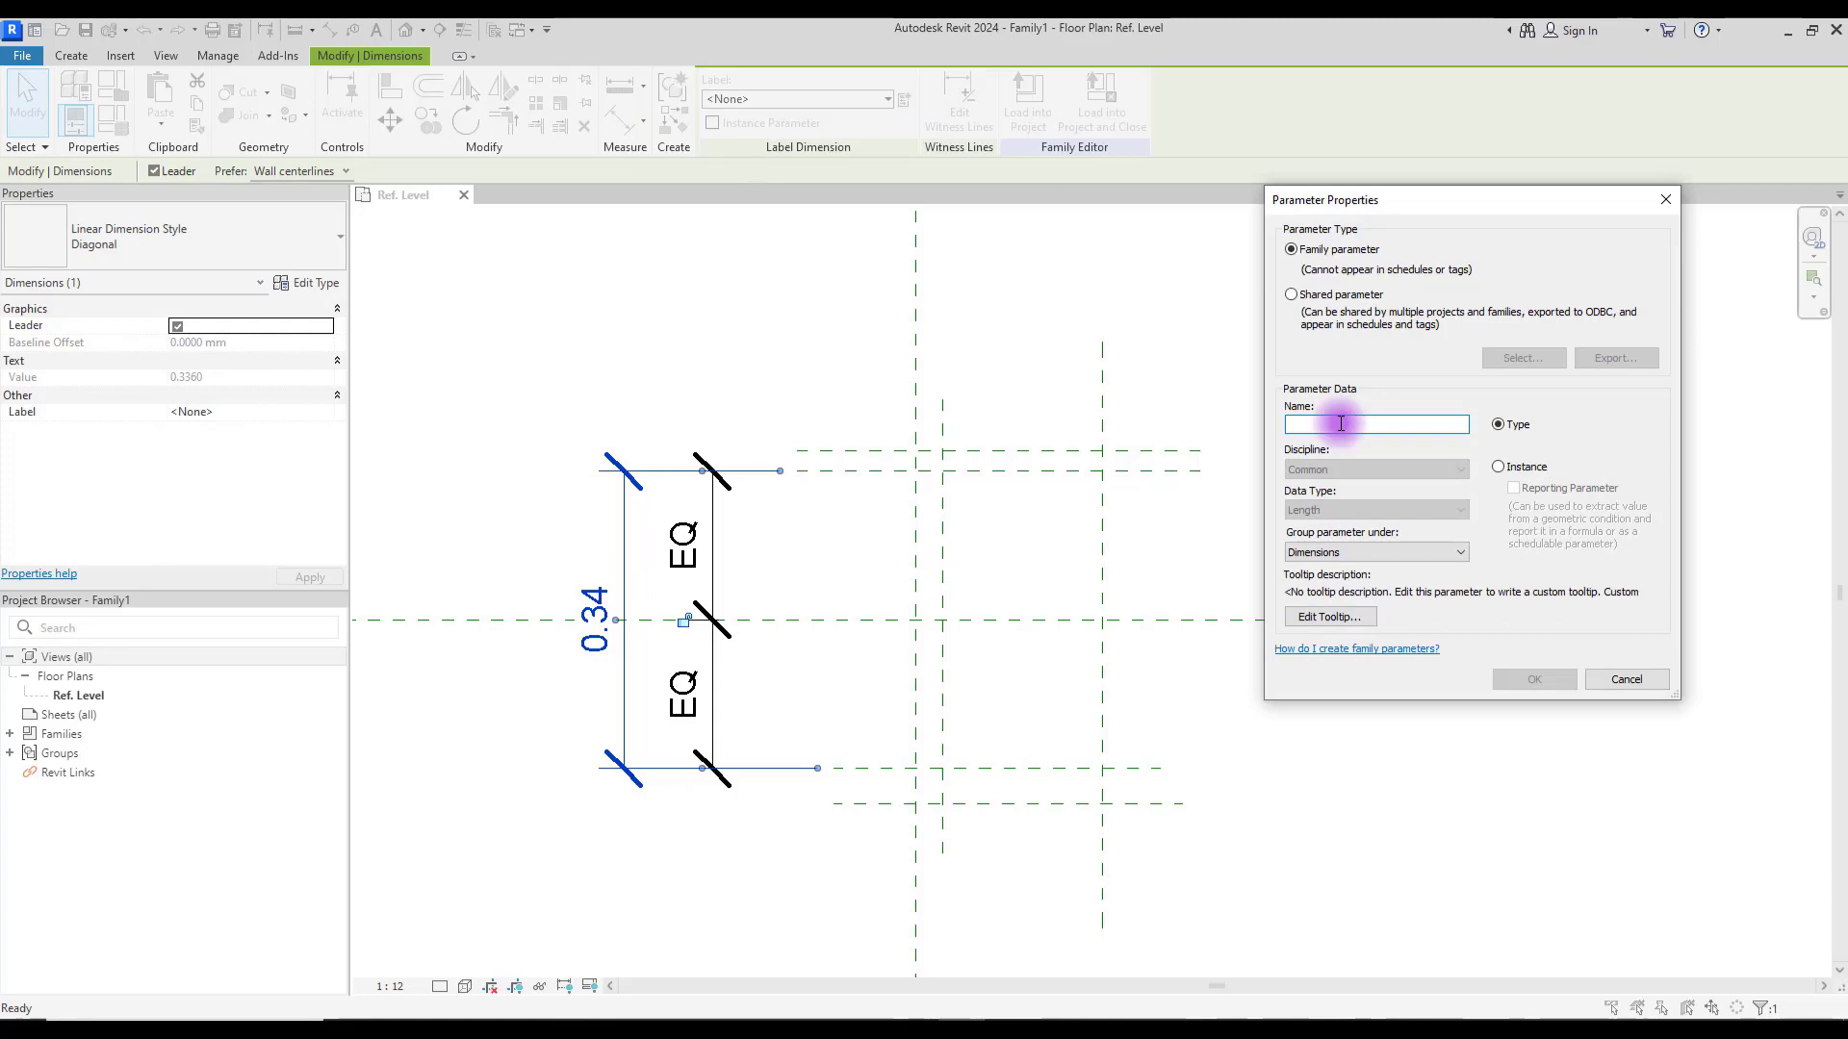
type("A")
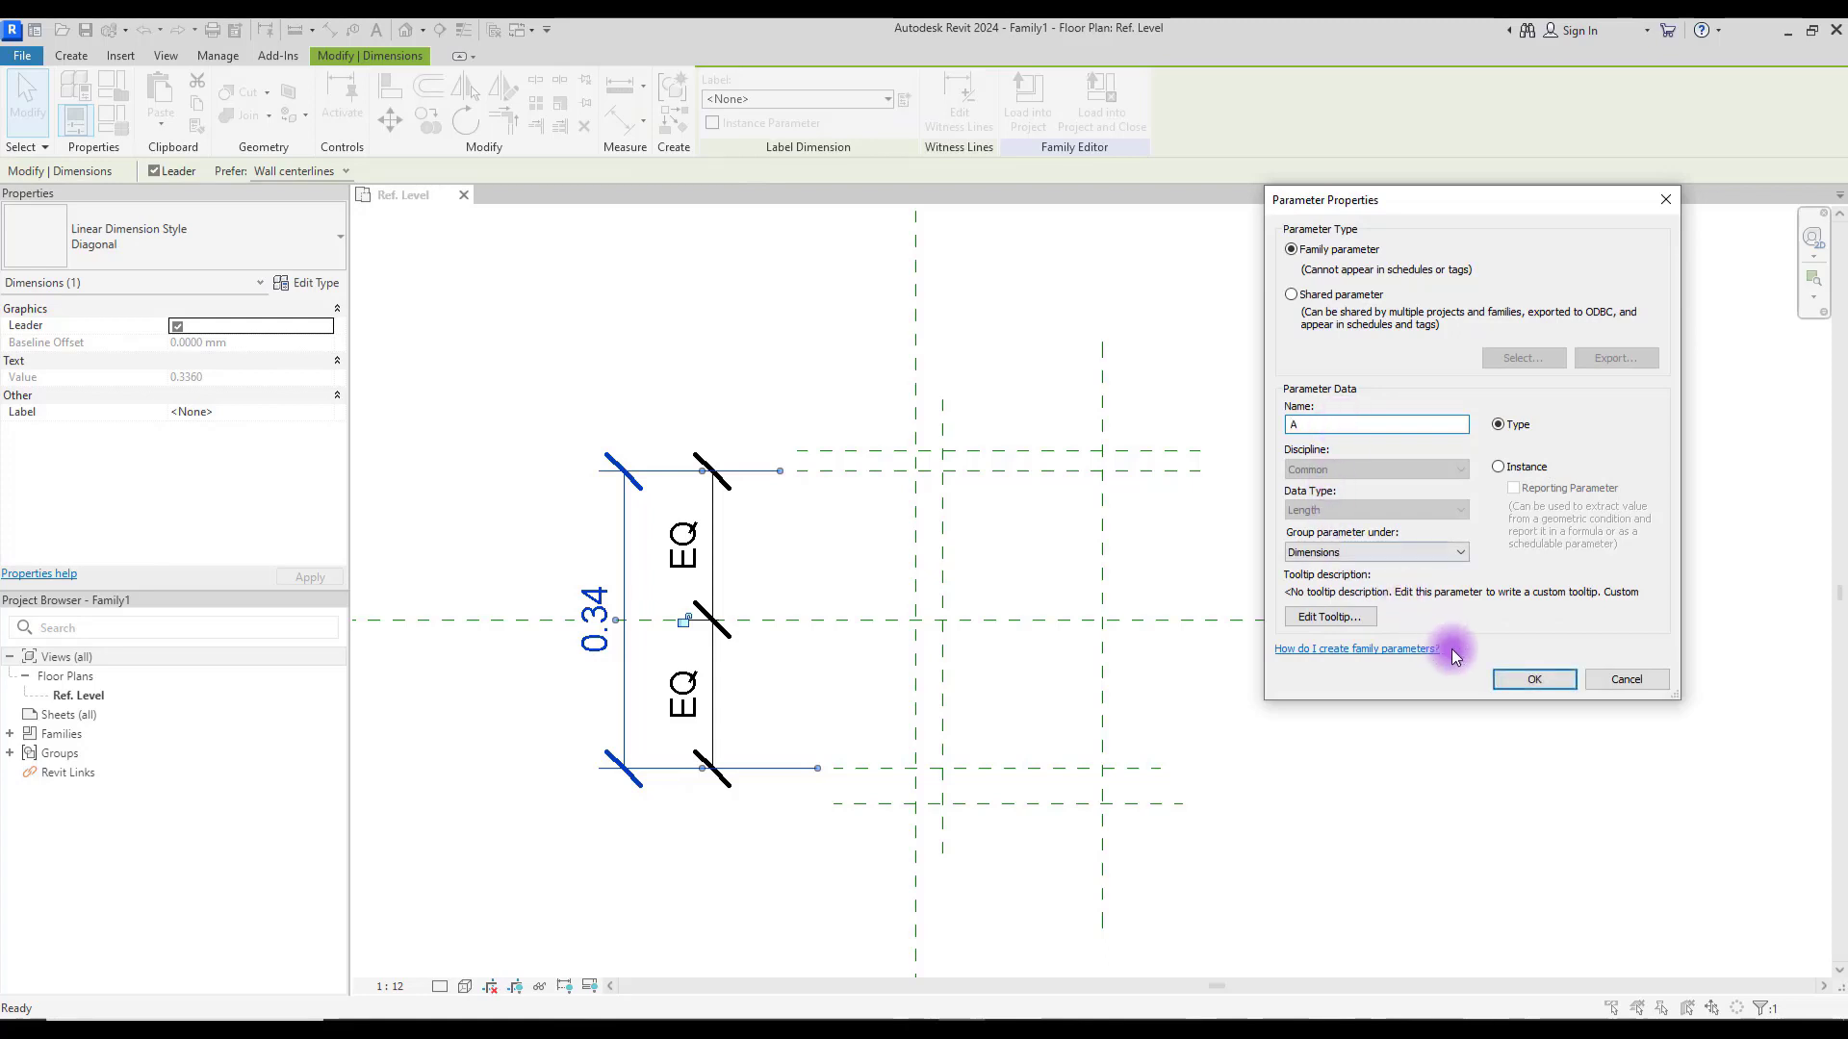
left_click(1534, 680)
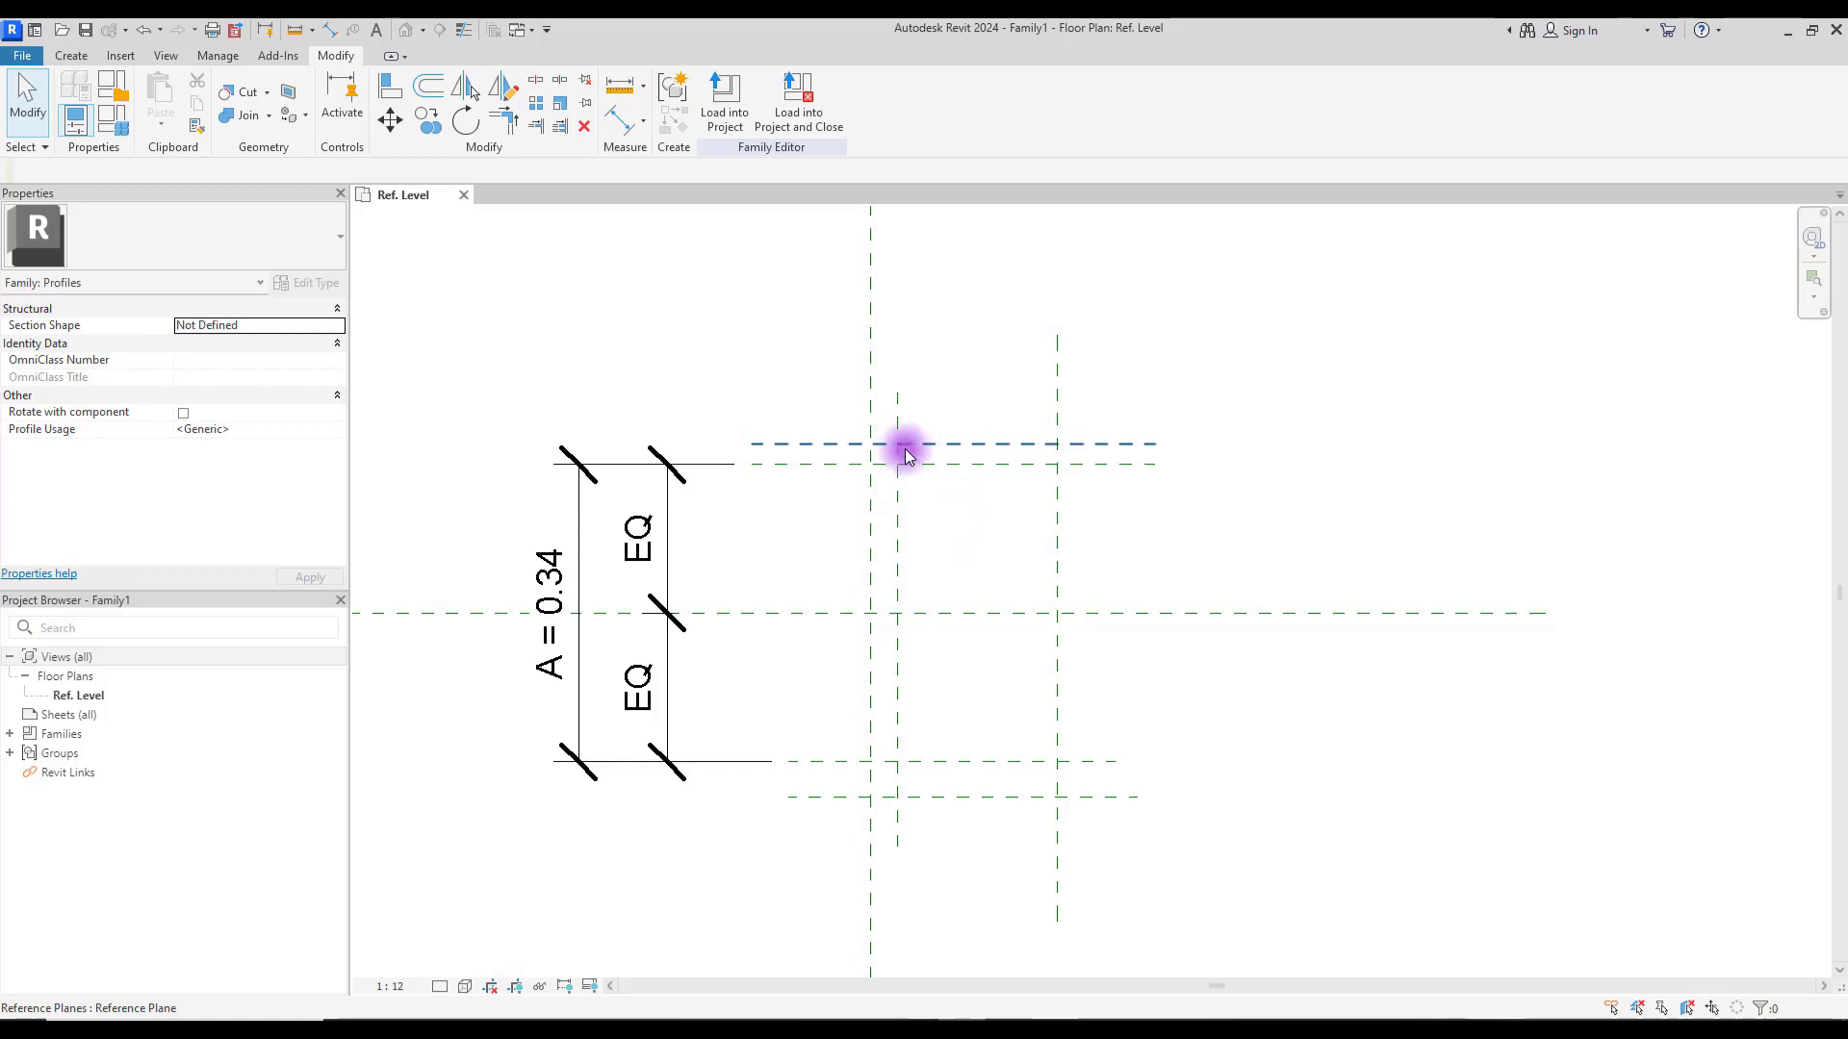
Step: Dimension the three small plane gaps: 0.02 at top, 0.04 at bottom, 0.03 vertical
left_click(71, 55)
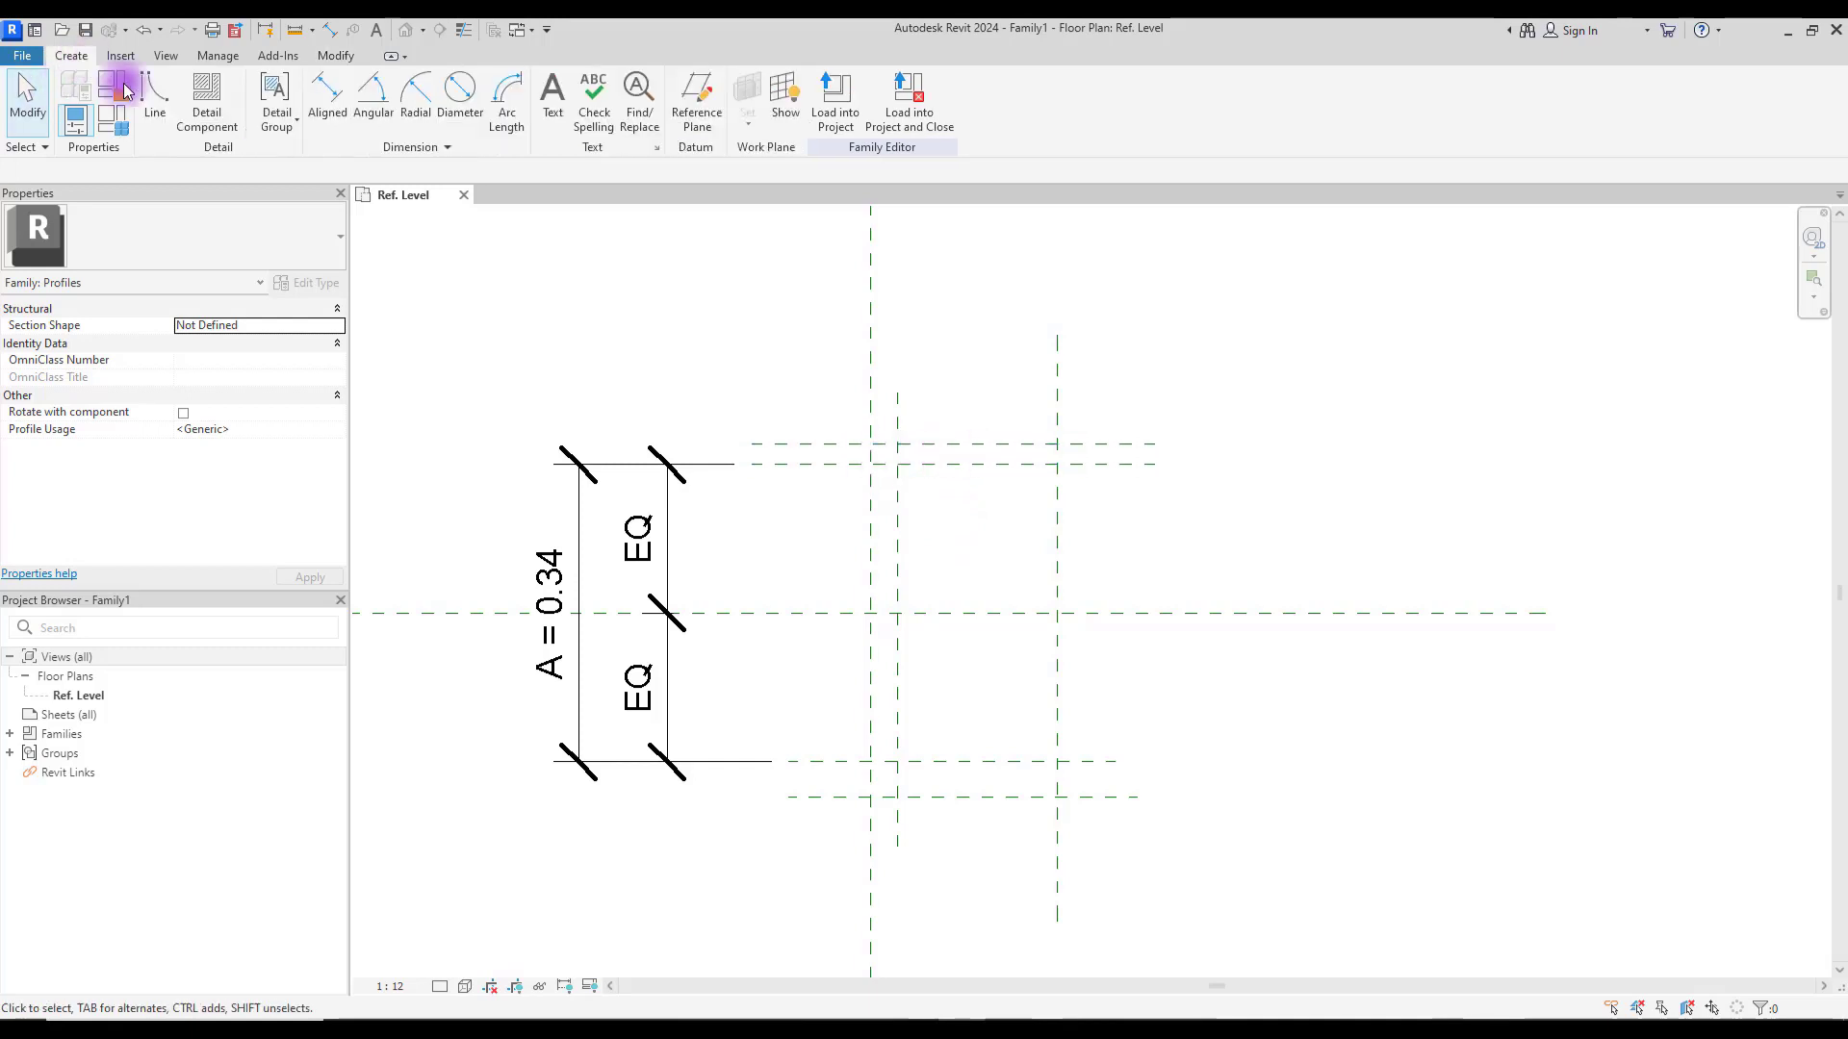
left_click(330, 97)
left_click(797, 444)
left_click(797, 463)
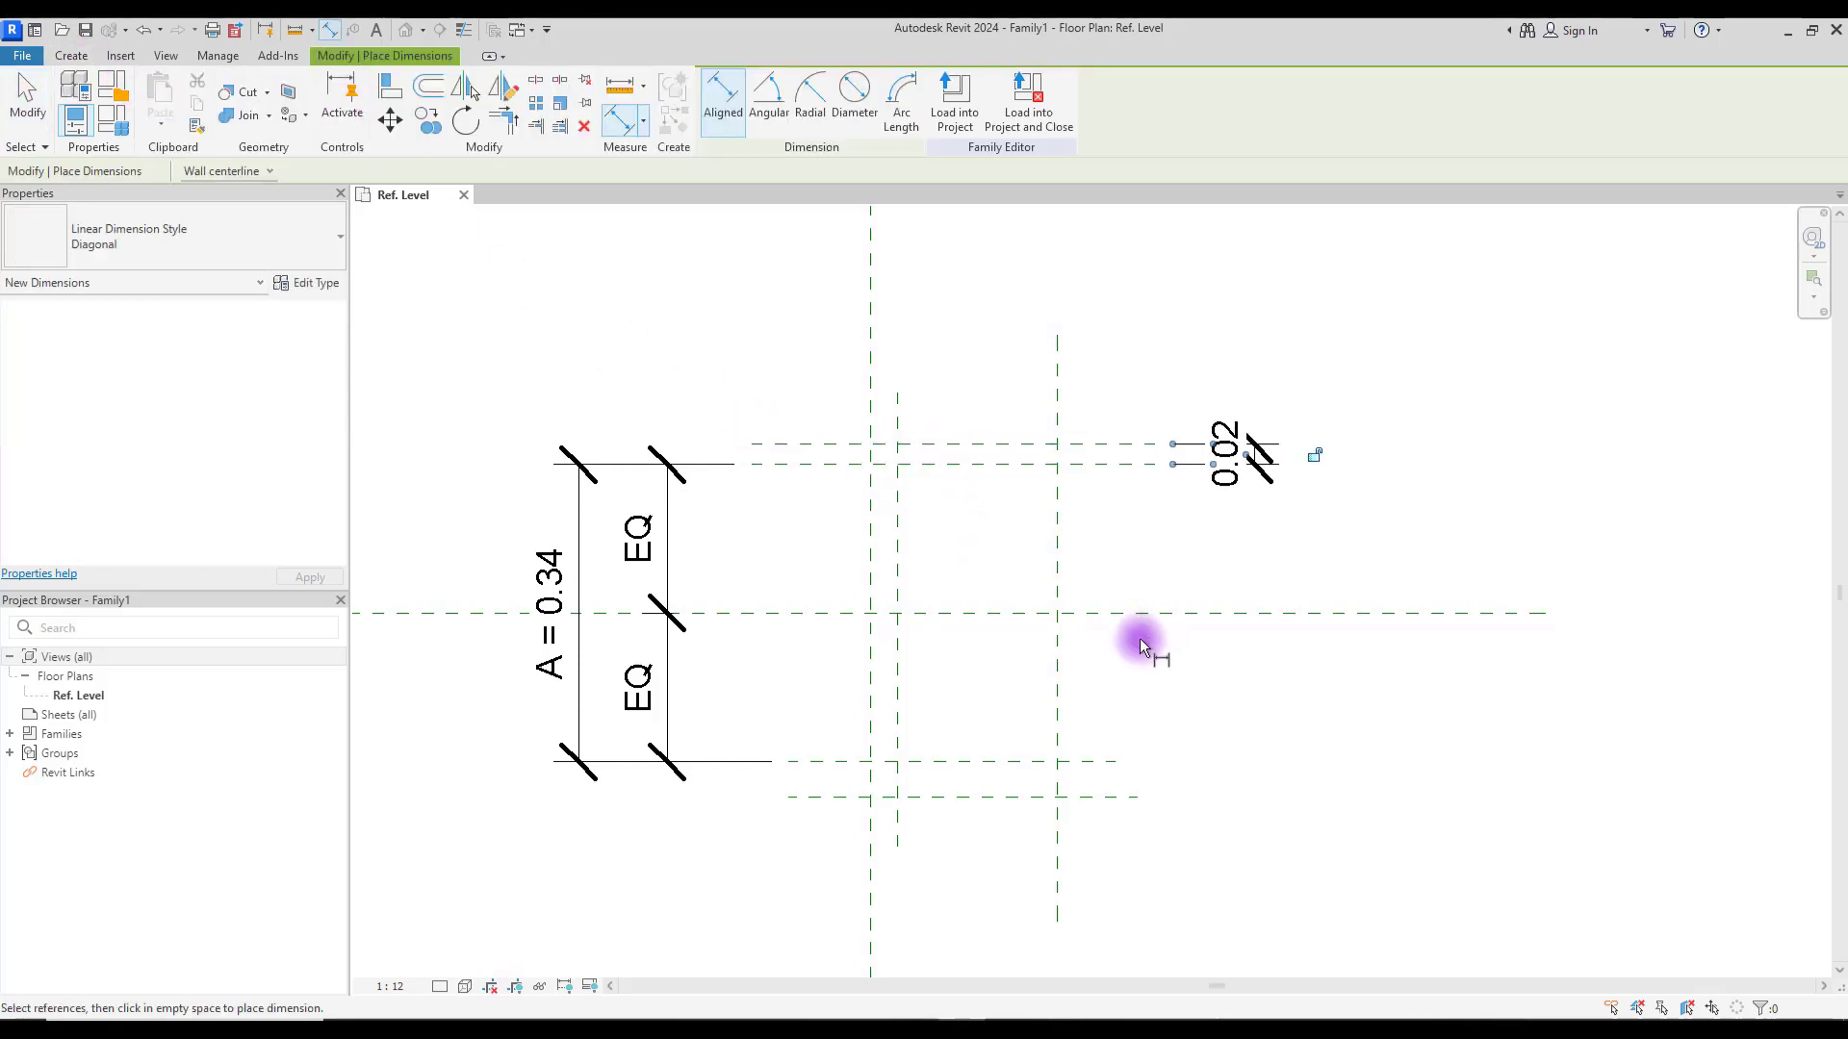
left_click(1212, 428)
left_click(1042, 760)
left_click(1006, 797)
left_click(1283, 781)
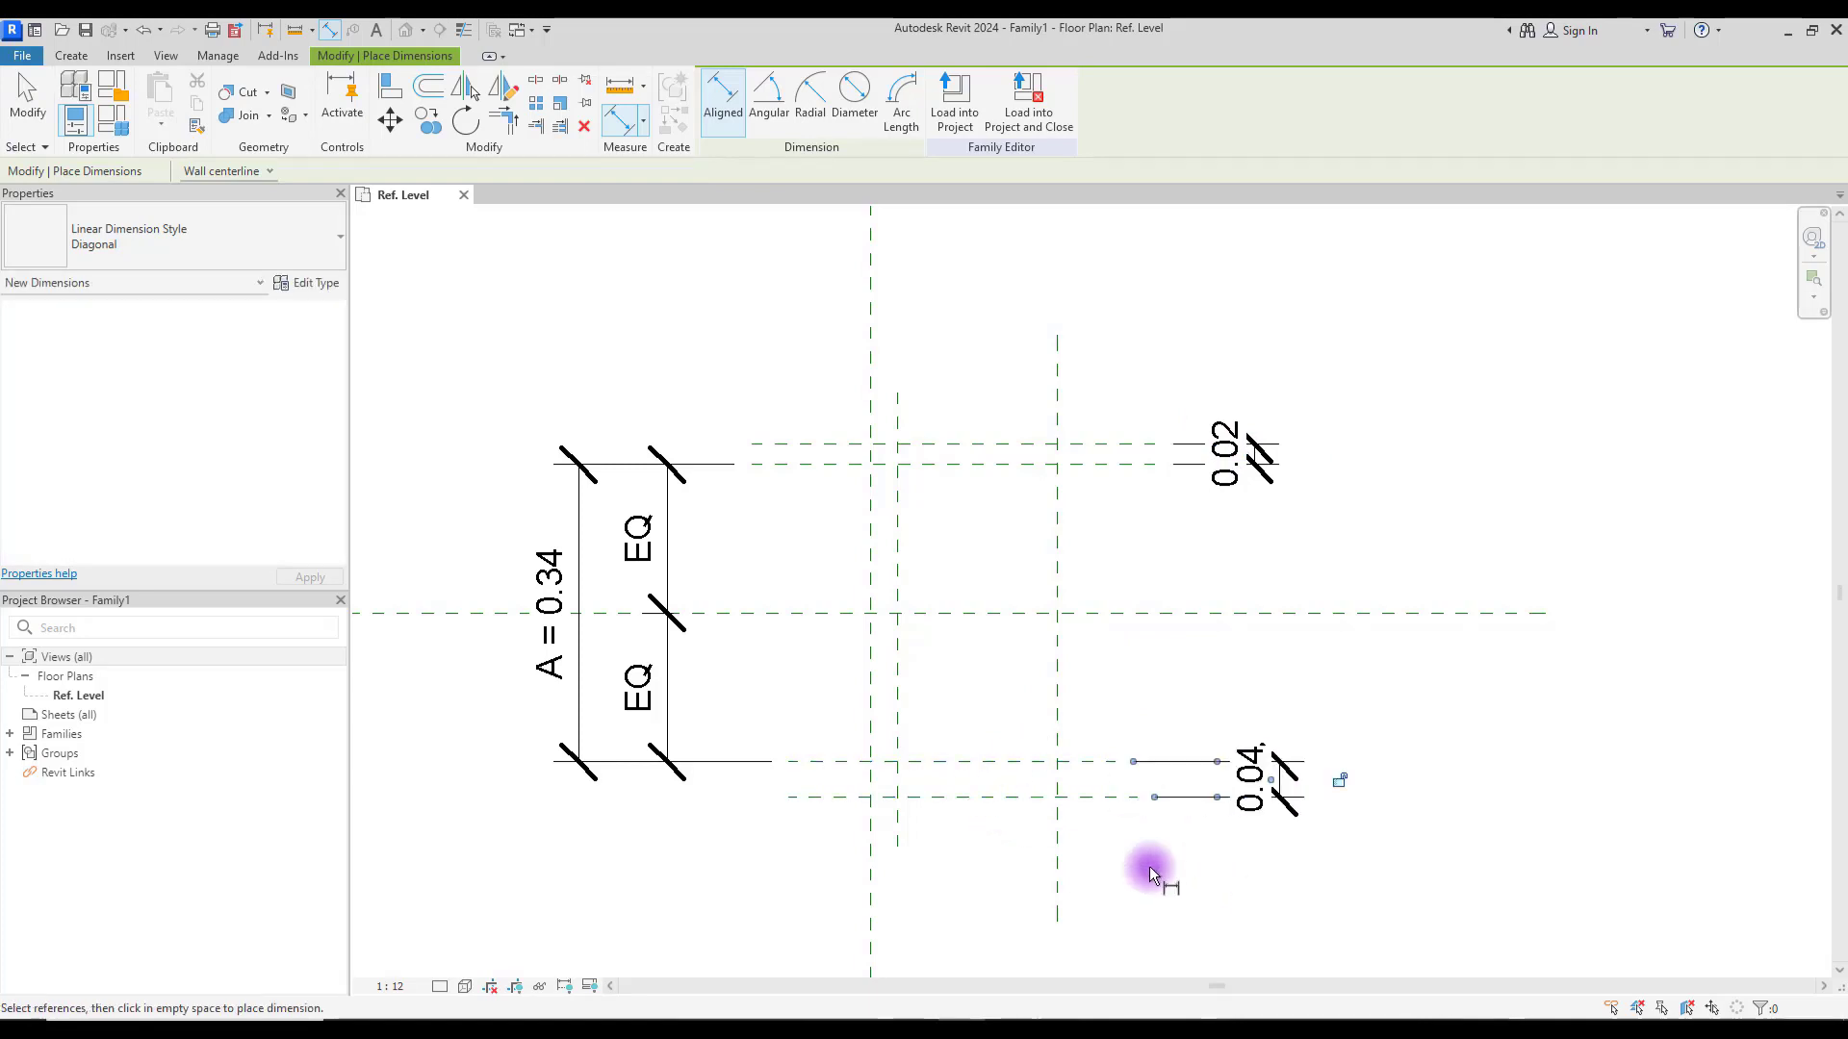
left_click(868, 551)
left_click(898, 539)
left_click(1053, 281)
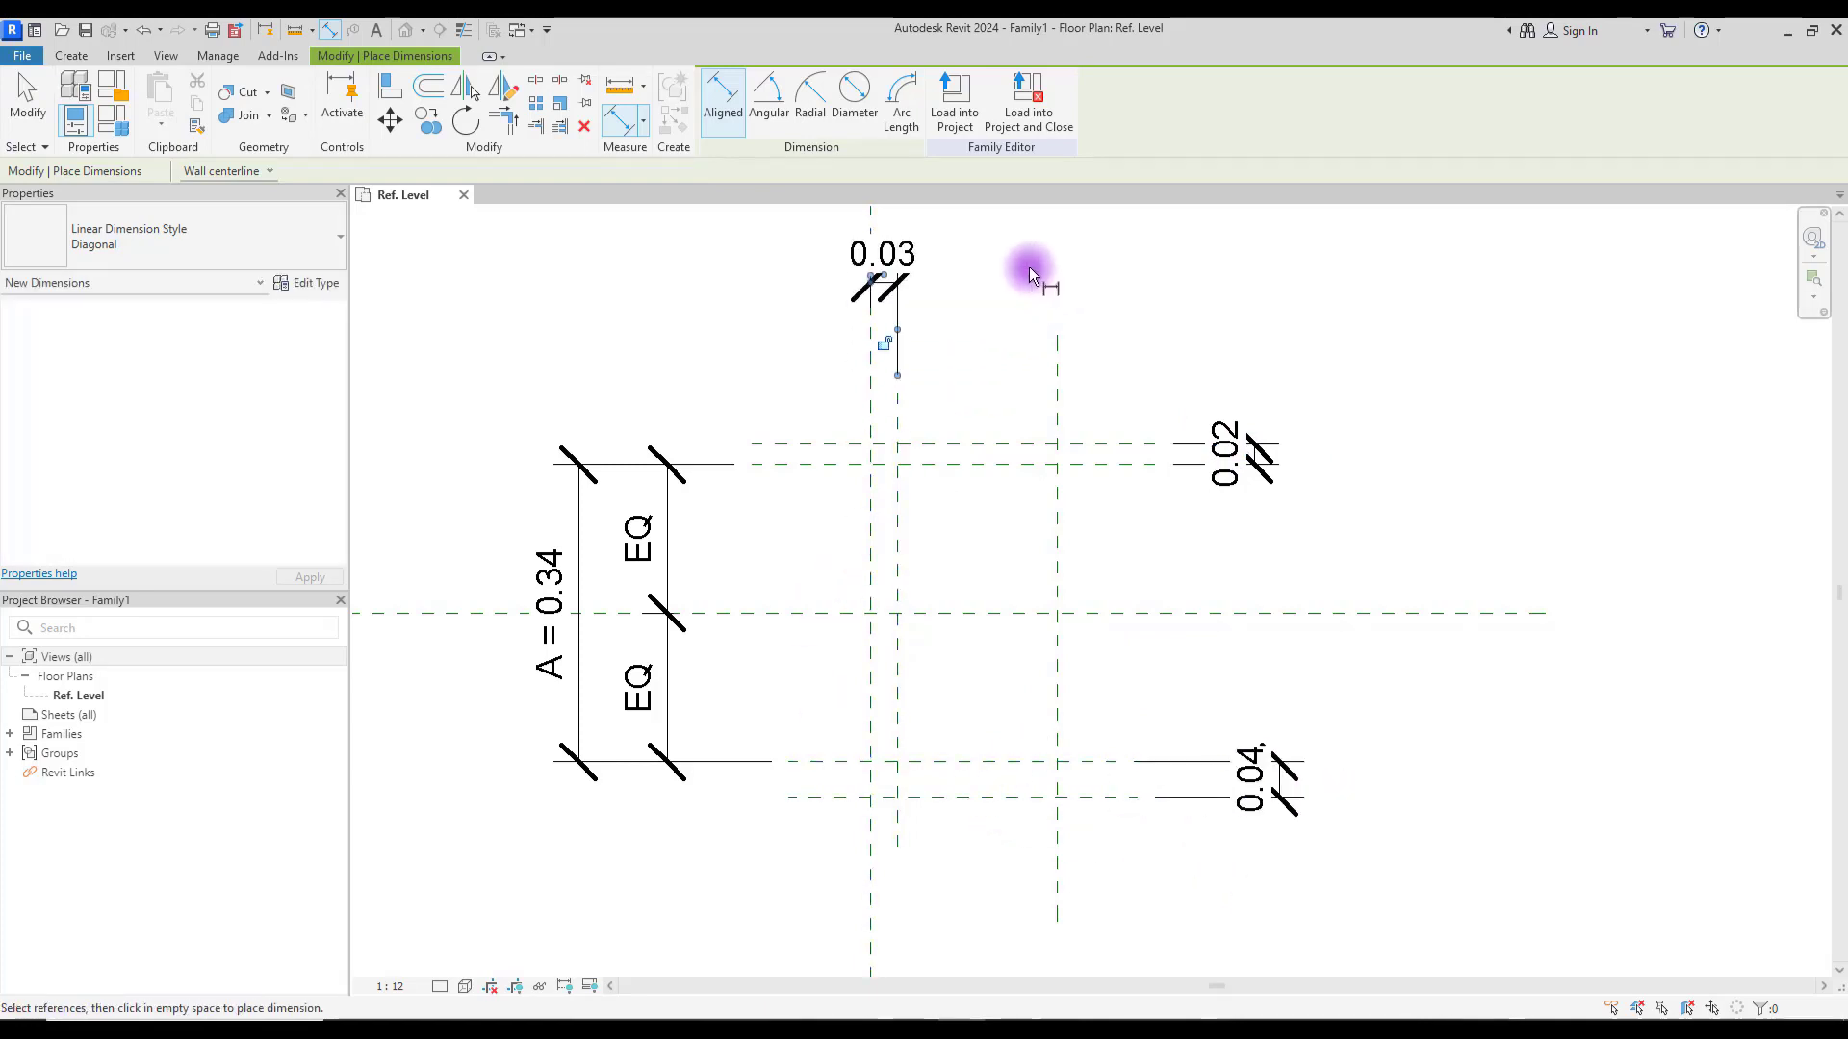
Step: Label the three gap dimensions with a shared Thickness parameter
key("Escape")
left_click(902, 310)
left_click(1238, 442, "ctrl")
left_click(1266, 749, "ctrl")
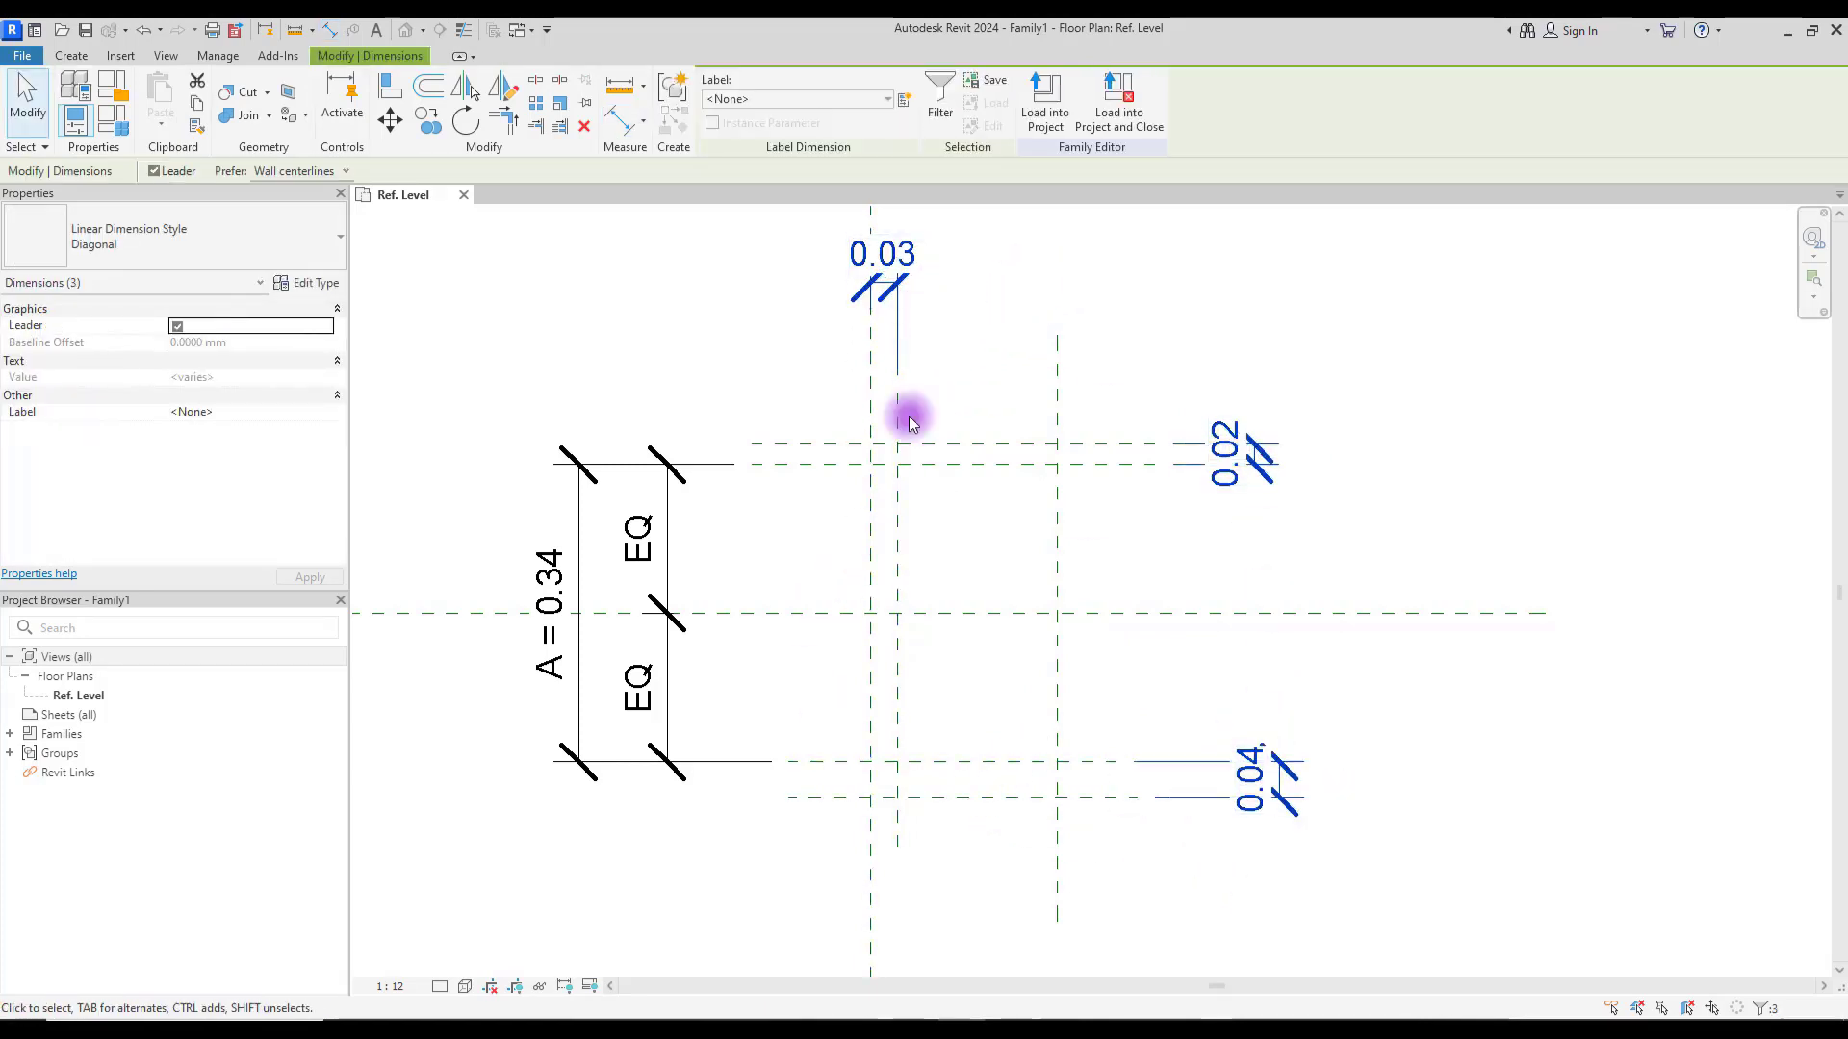
left_click(905, 100)
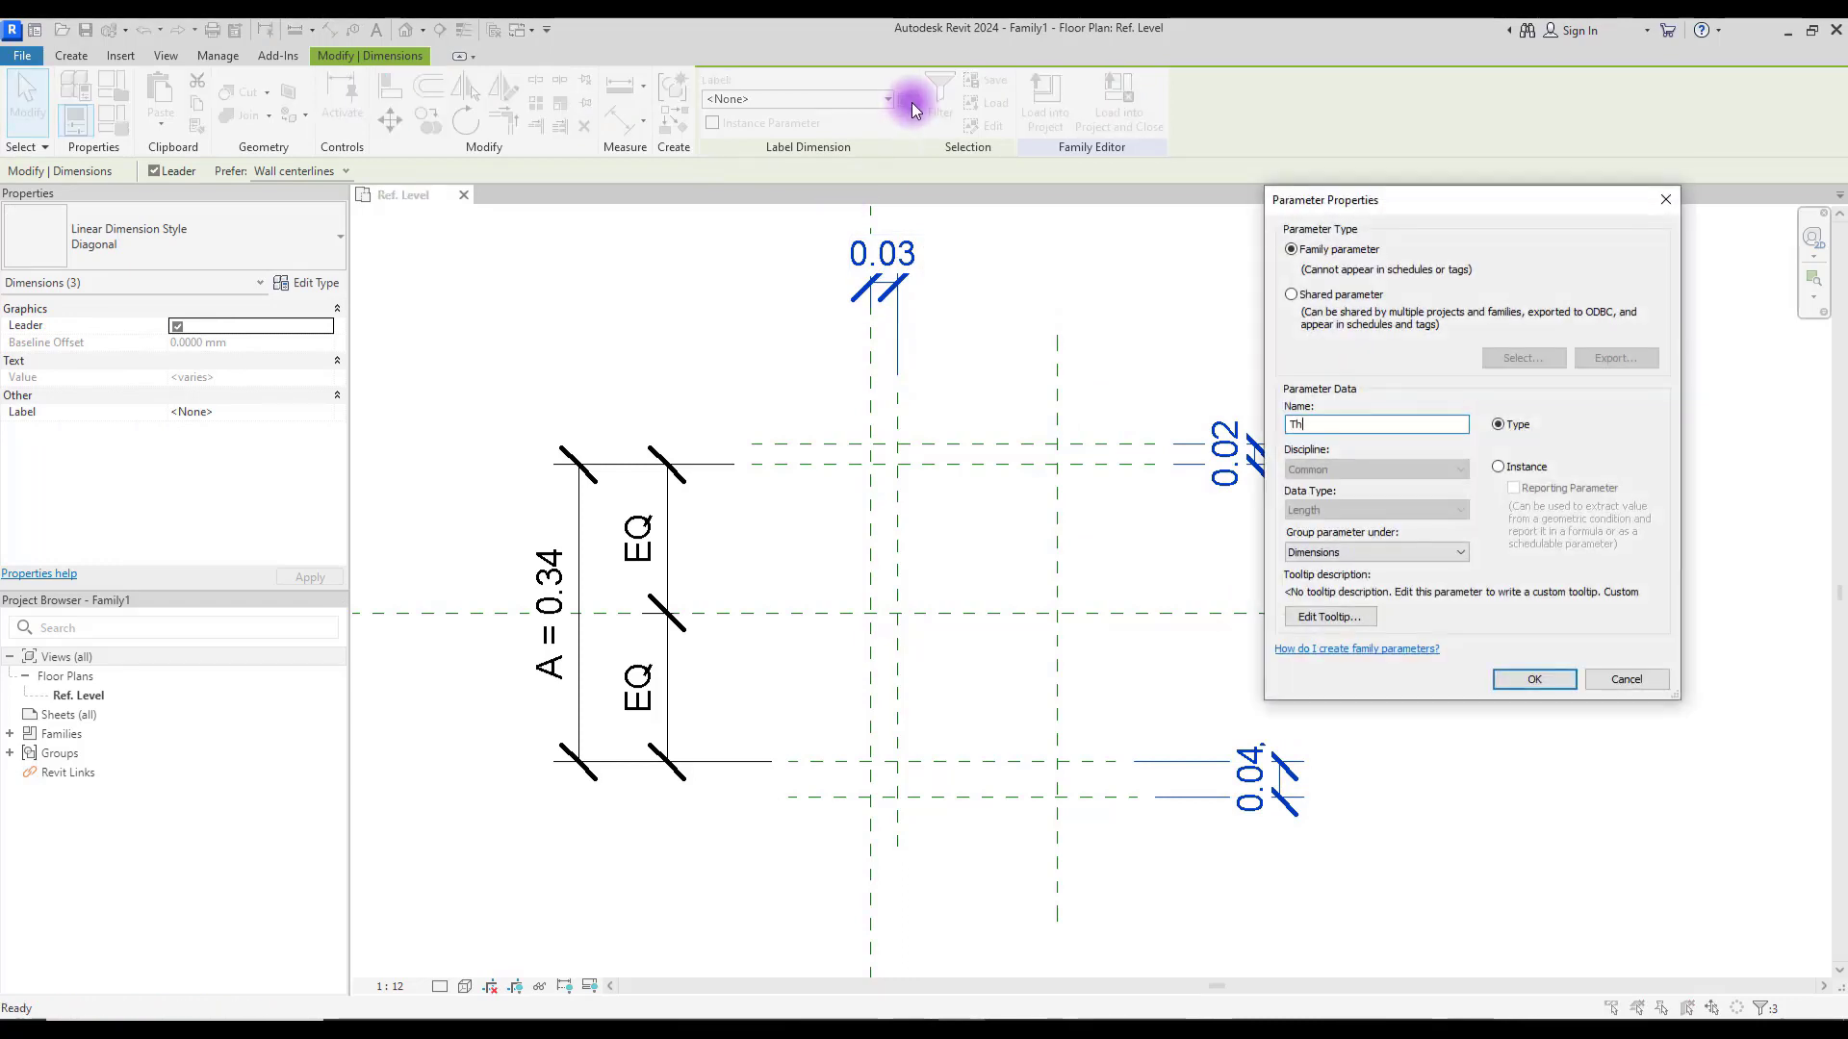
type("Thickness")
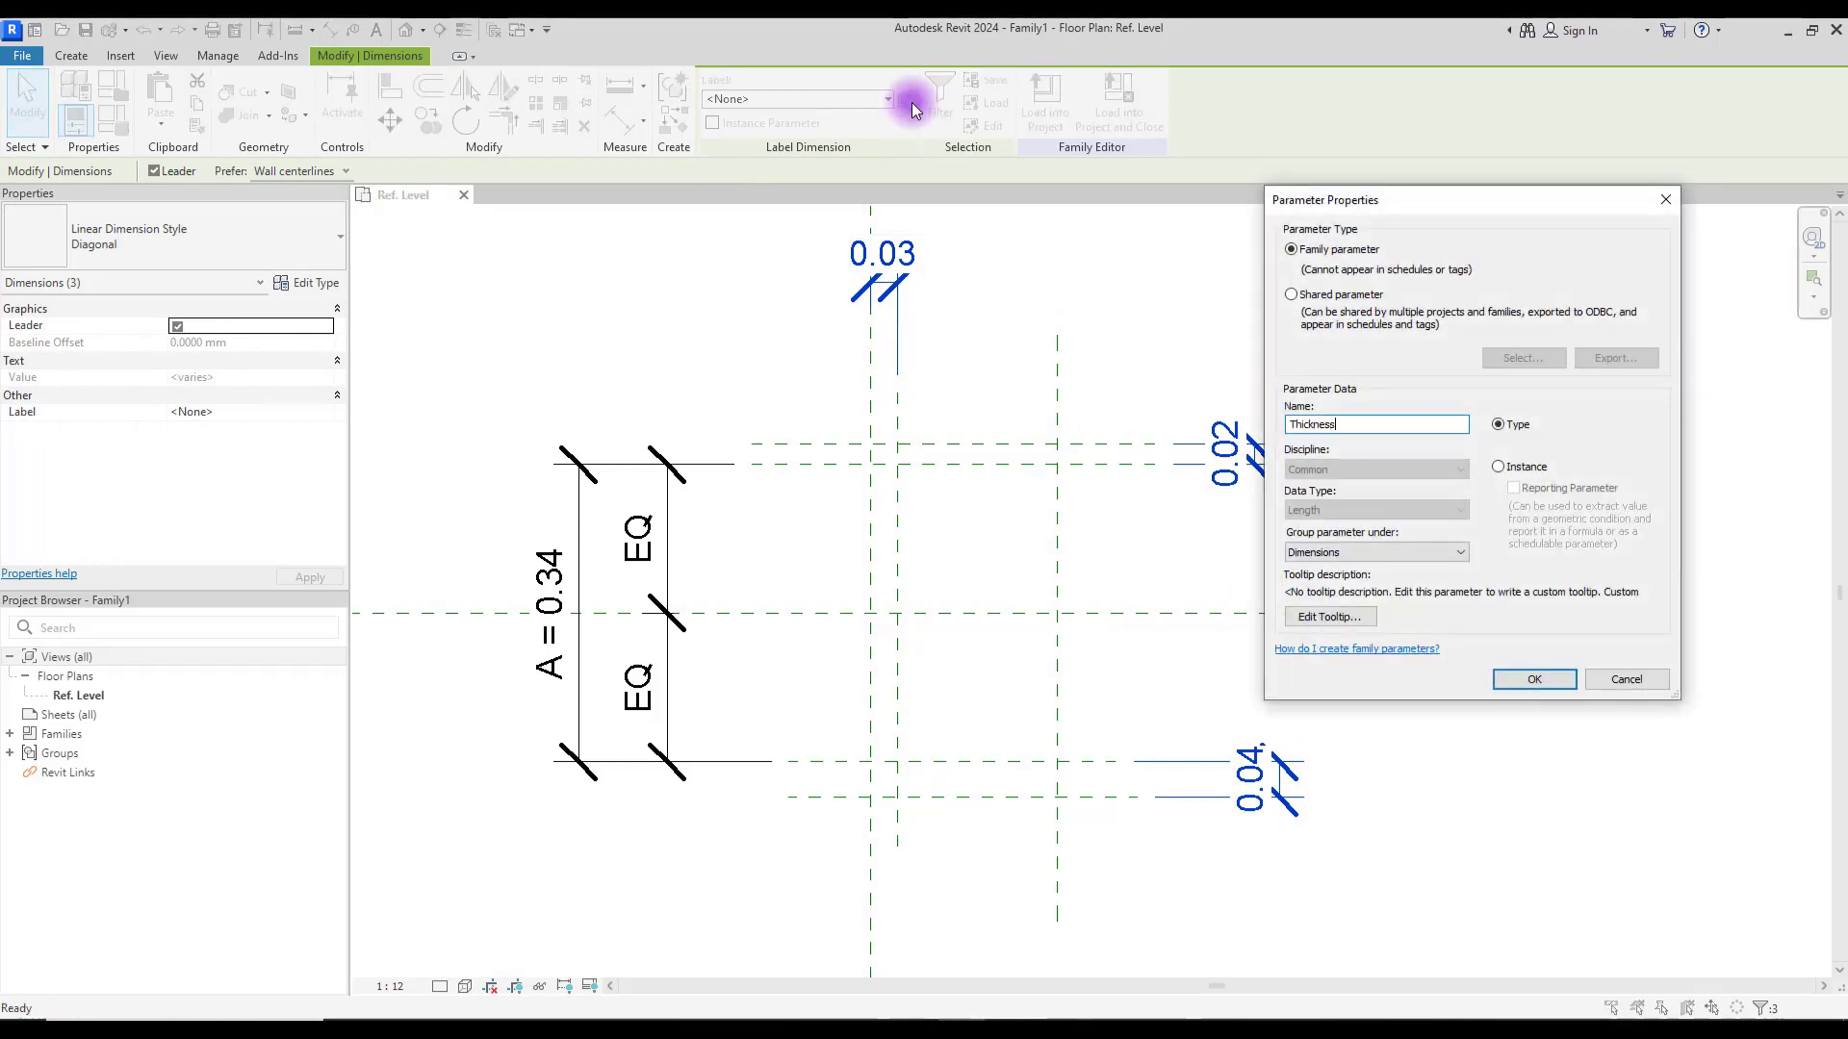
left_click(1534, 679)
Step: Dimension the 0.21 width between the vertical planes and label it parameter B
key("d")
key("i")
left_click(906, 507)
left_click(1110, 515)
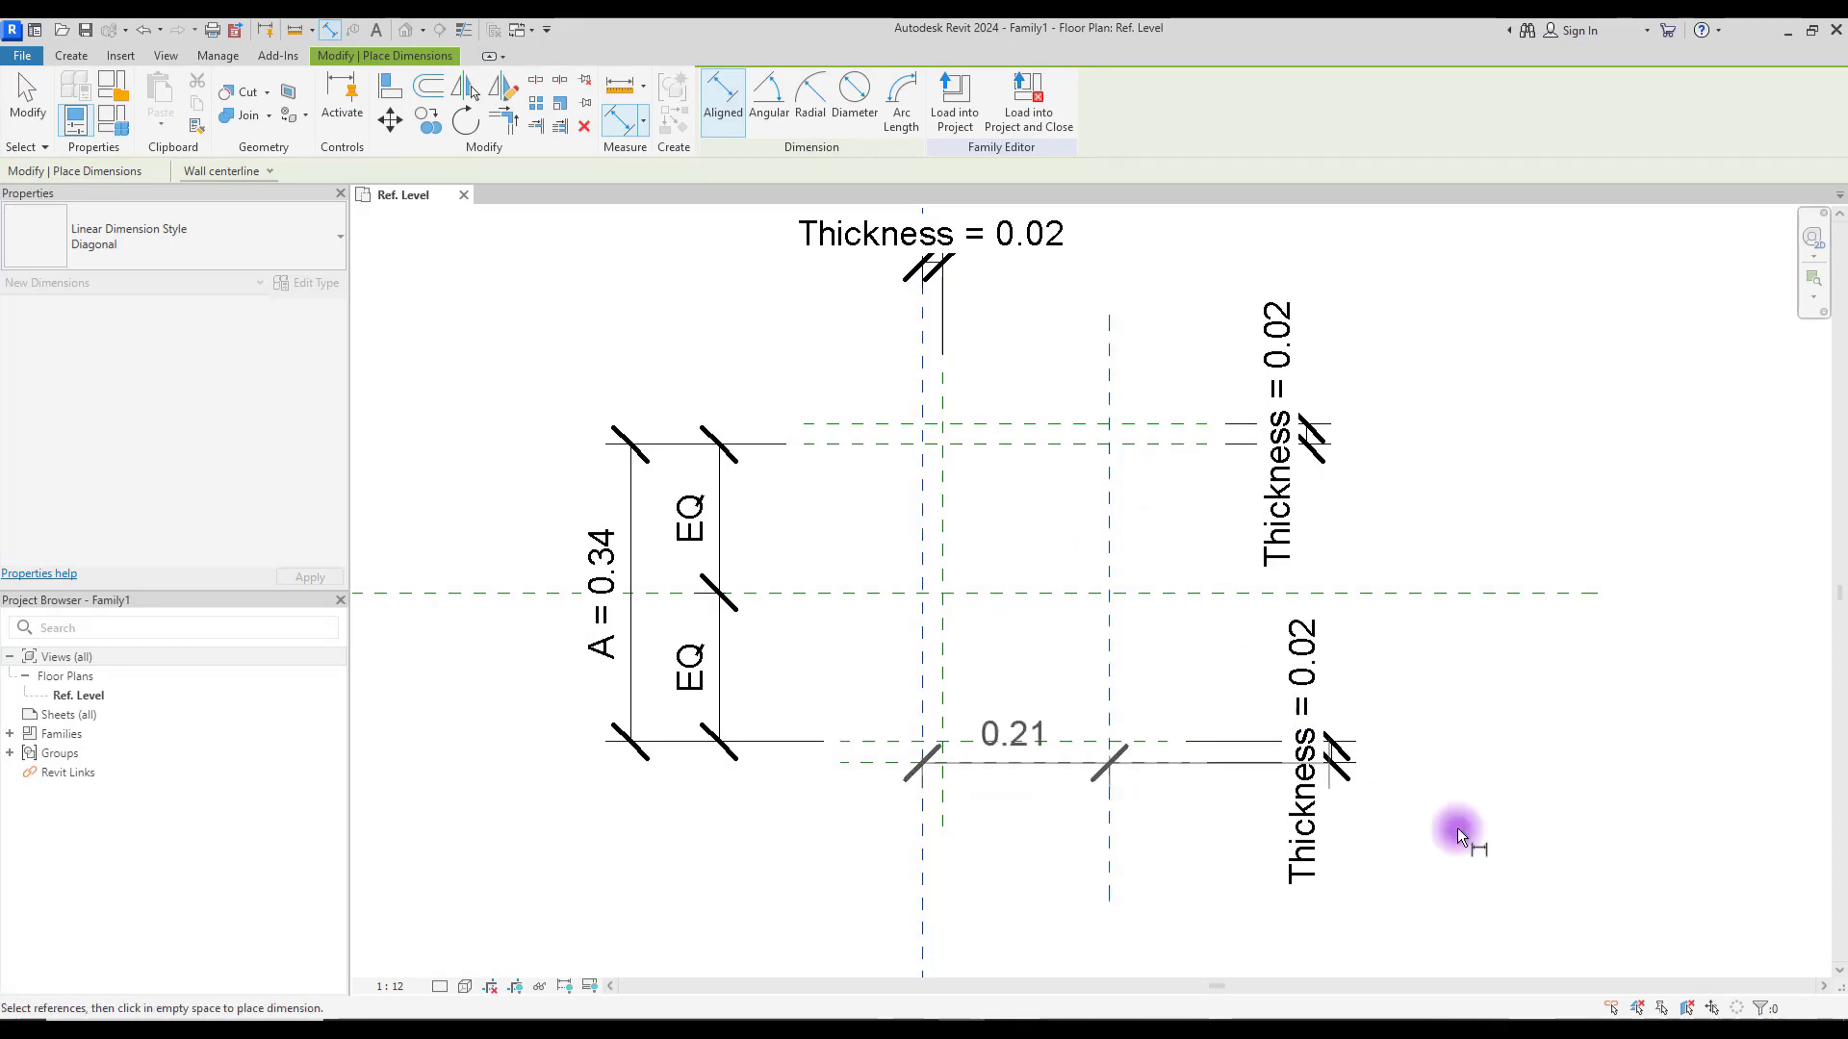
scroll(1561, 763, "down", 2)
left_click(1602, 872)
key("Escape")
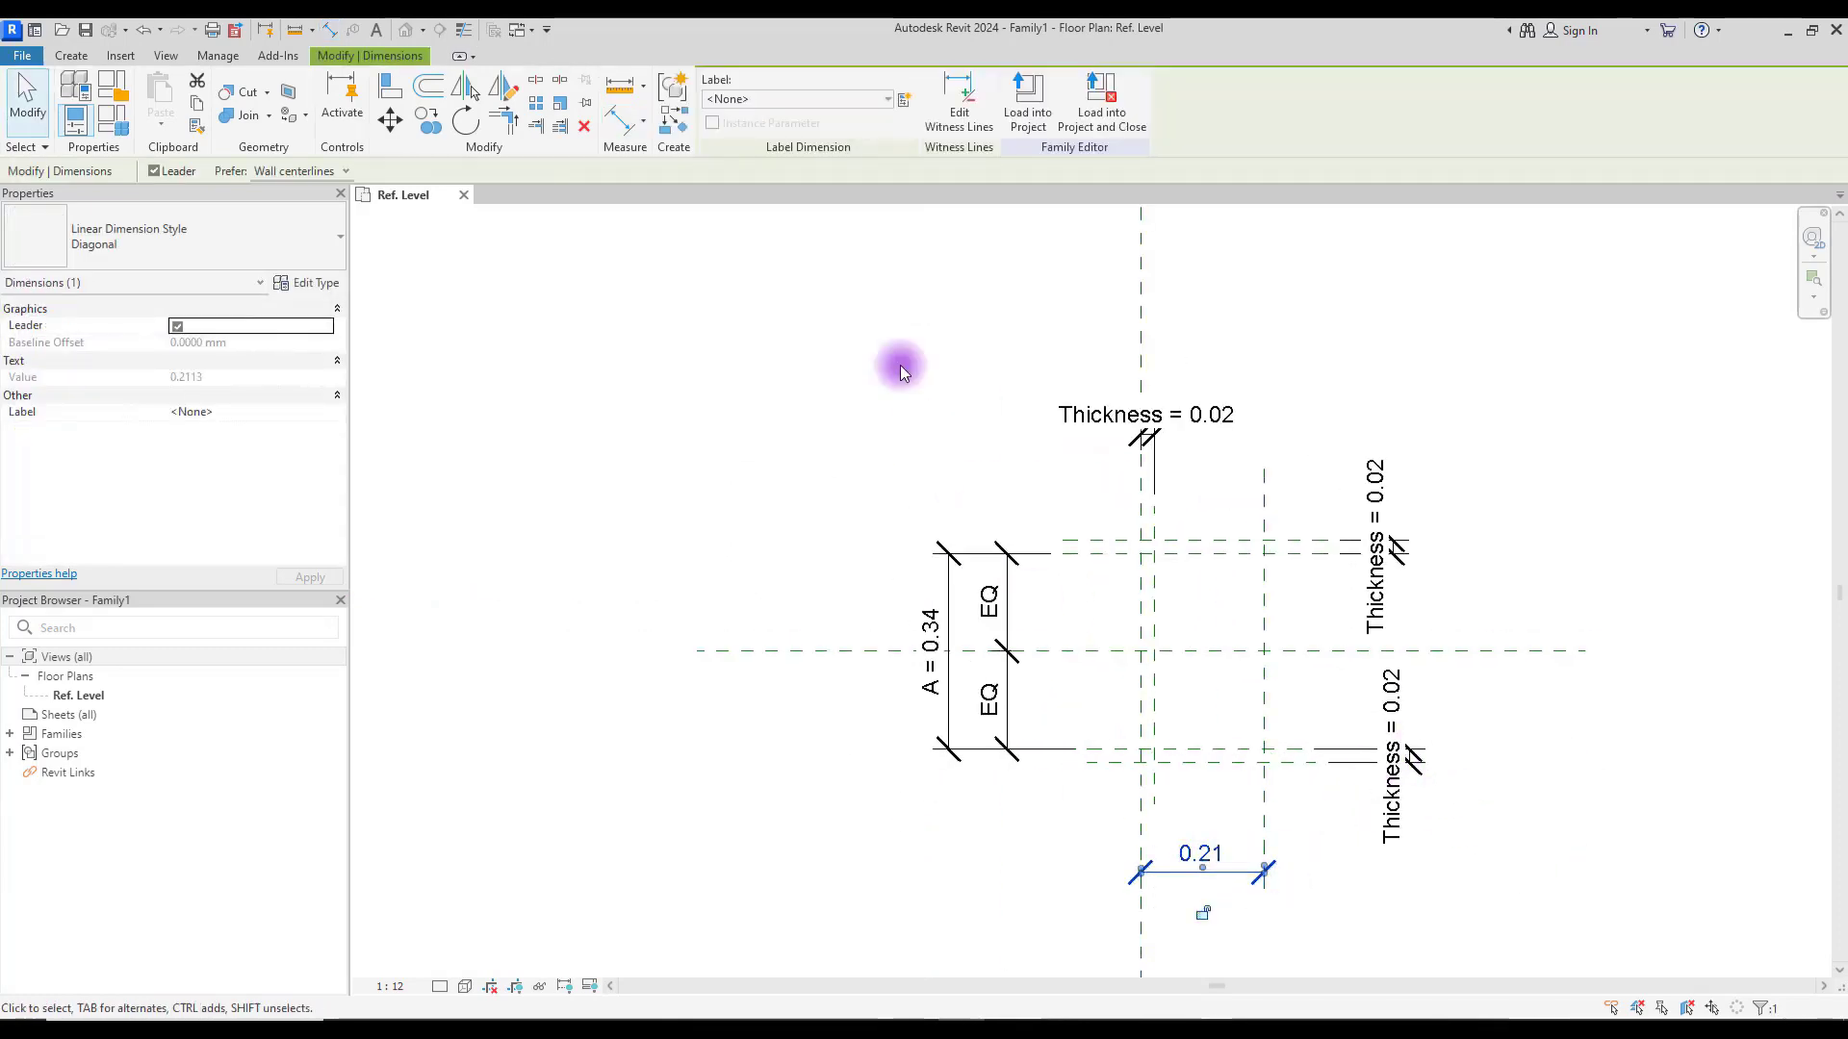
left_click(907, 100)
type("B")
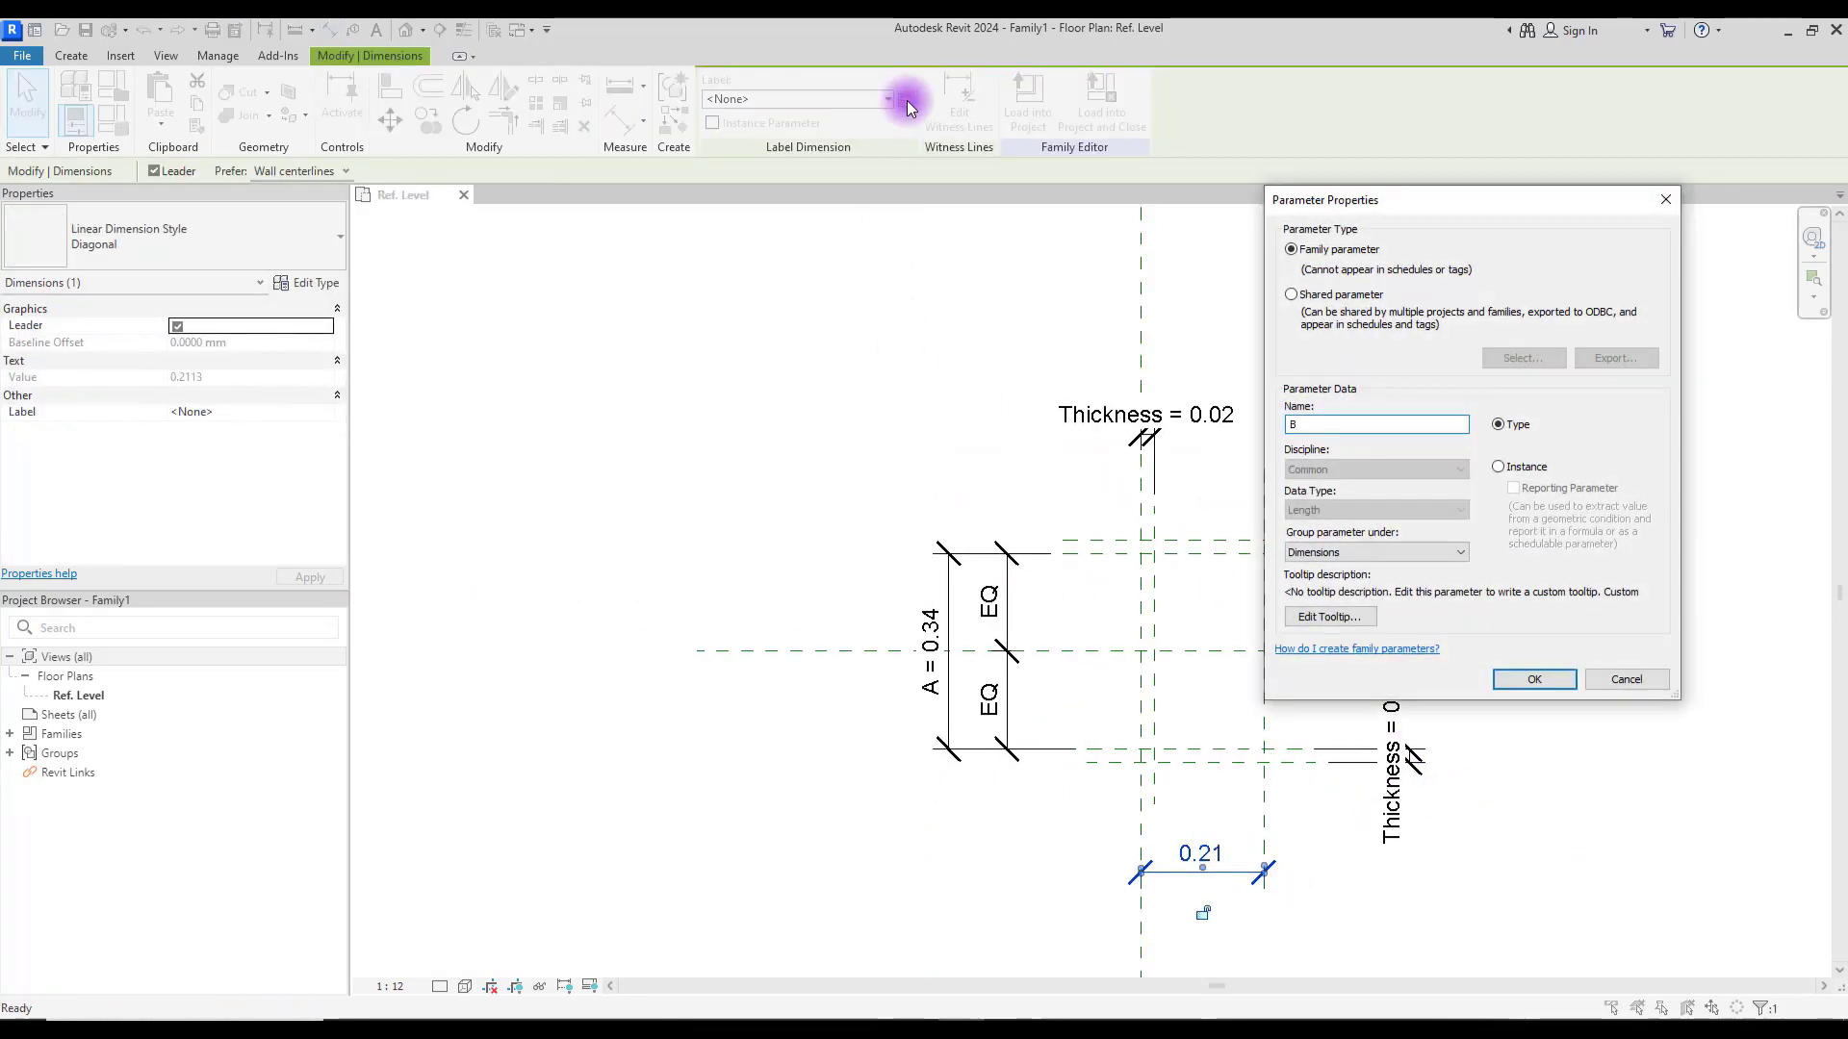
left_click(1534, 679)
left_click(27, 96)
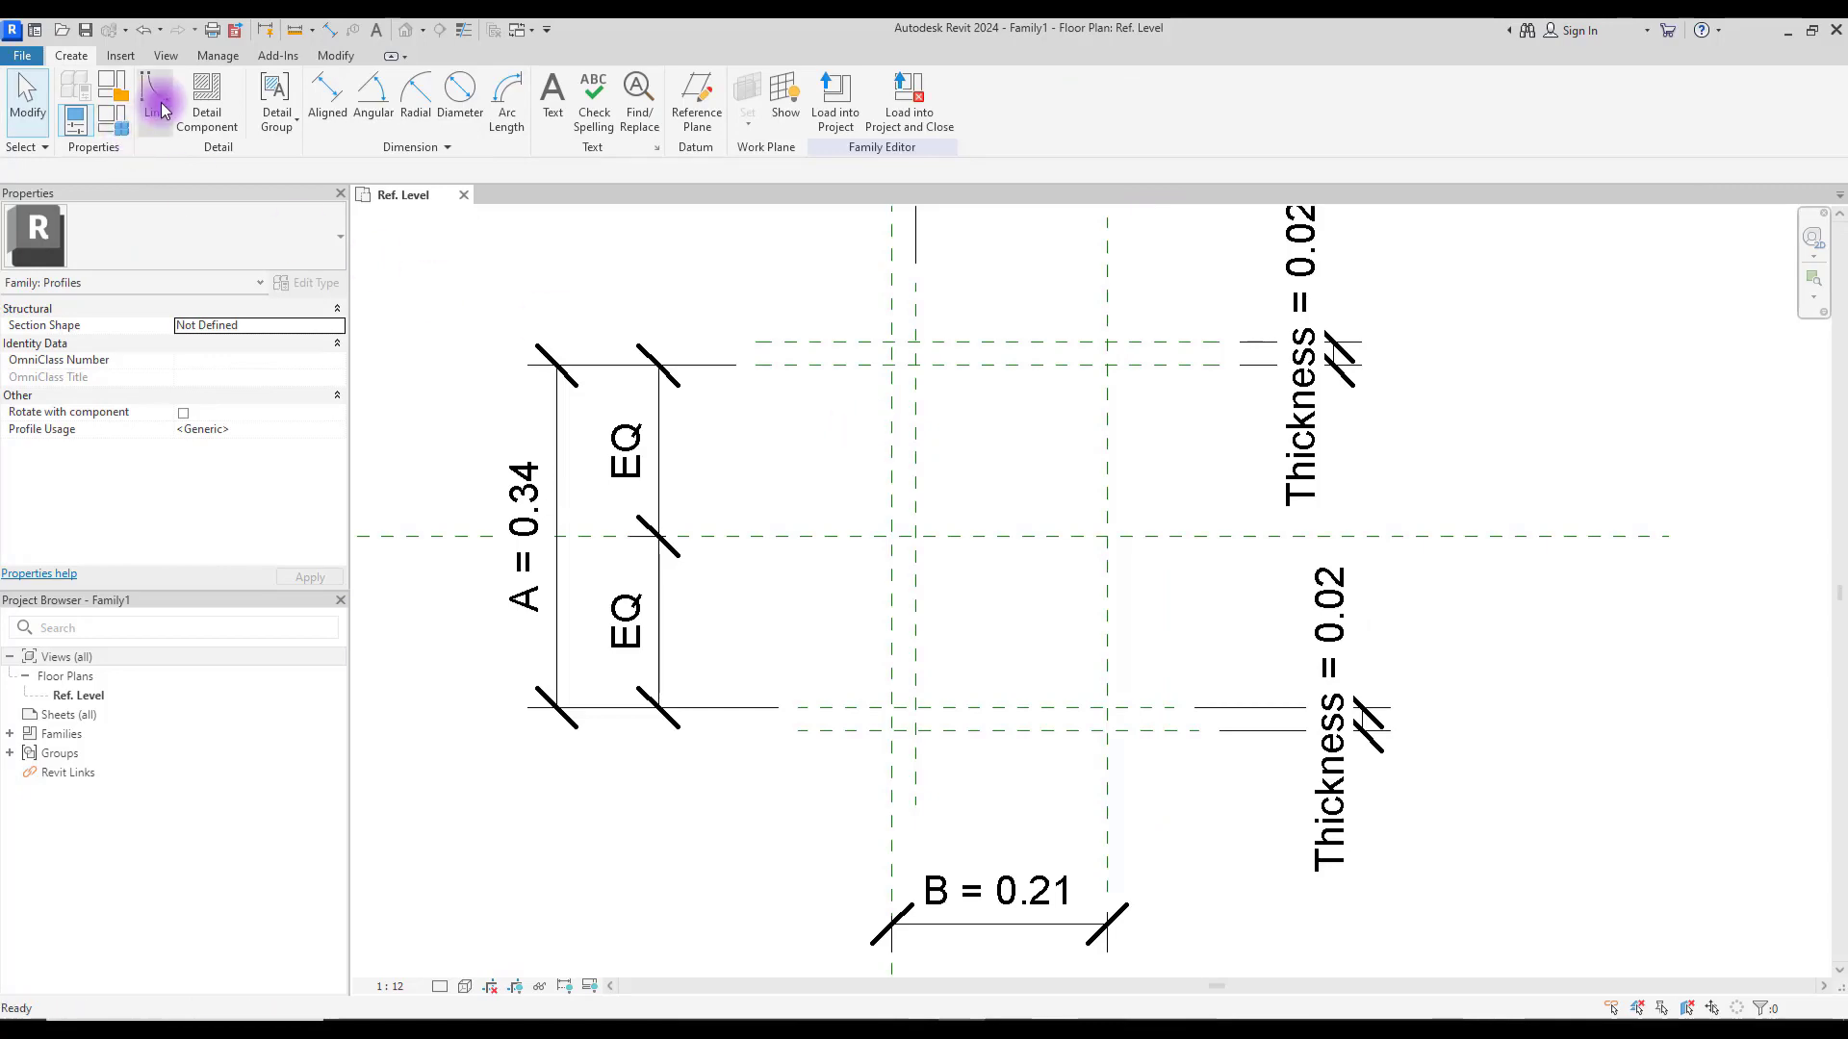
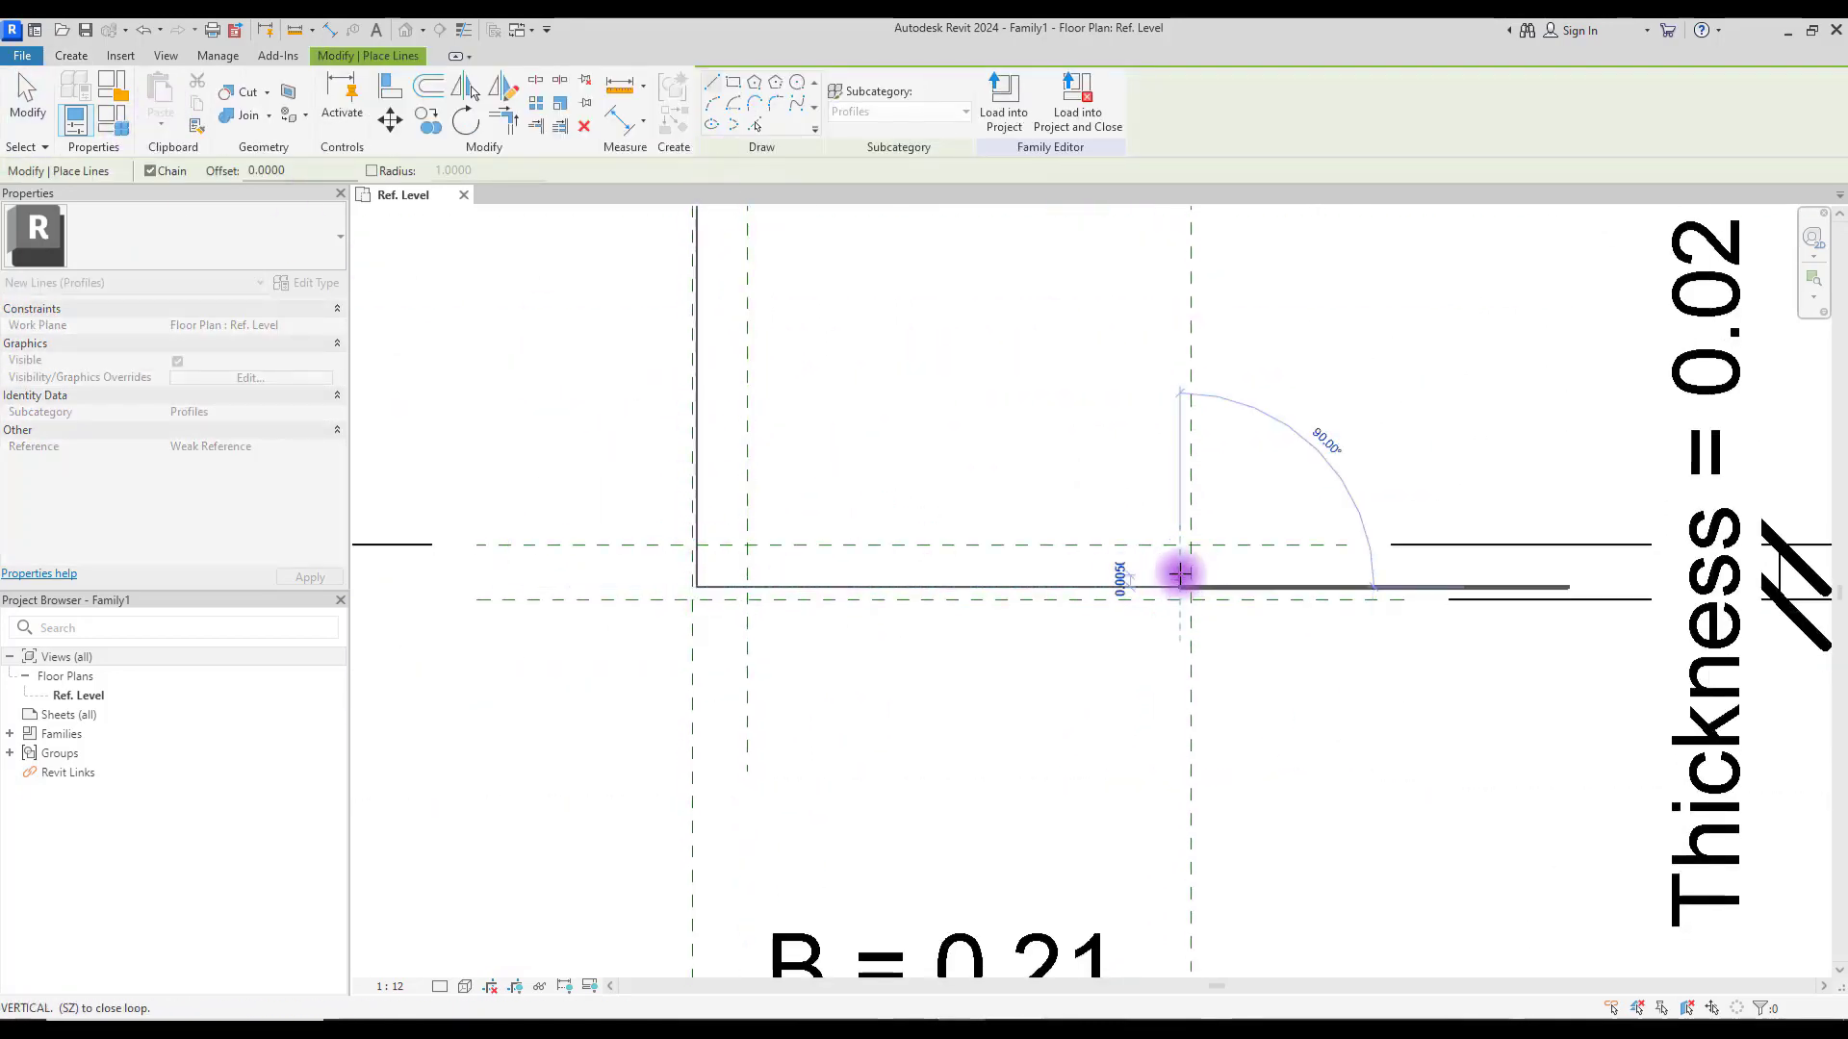
Step: Finish the U profile outline with the long vertical, top and short closing edges
left_click(726, 552)
middle_click_drag(723, 291, 626, 642)
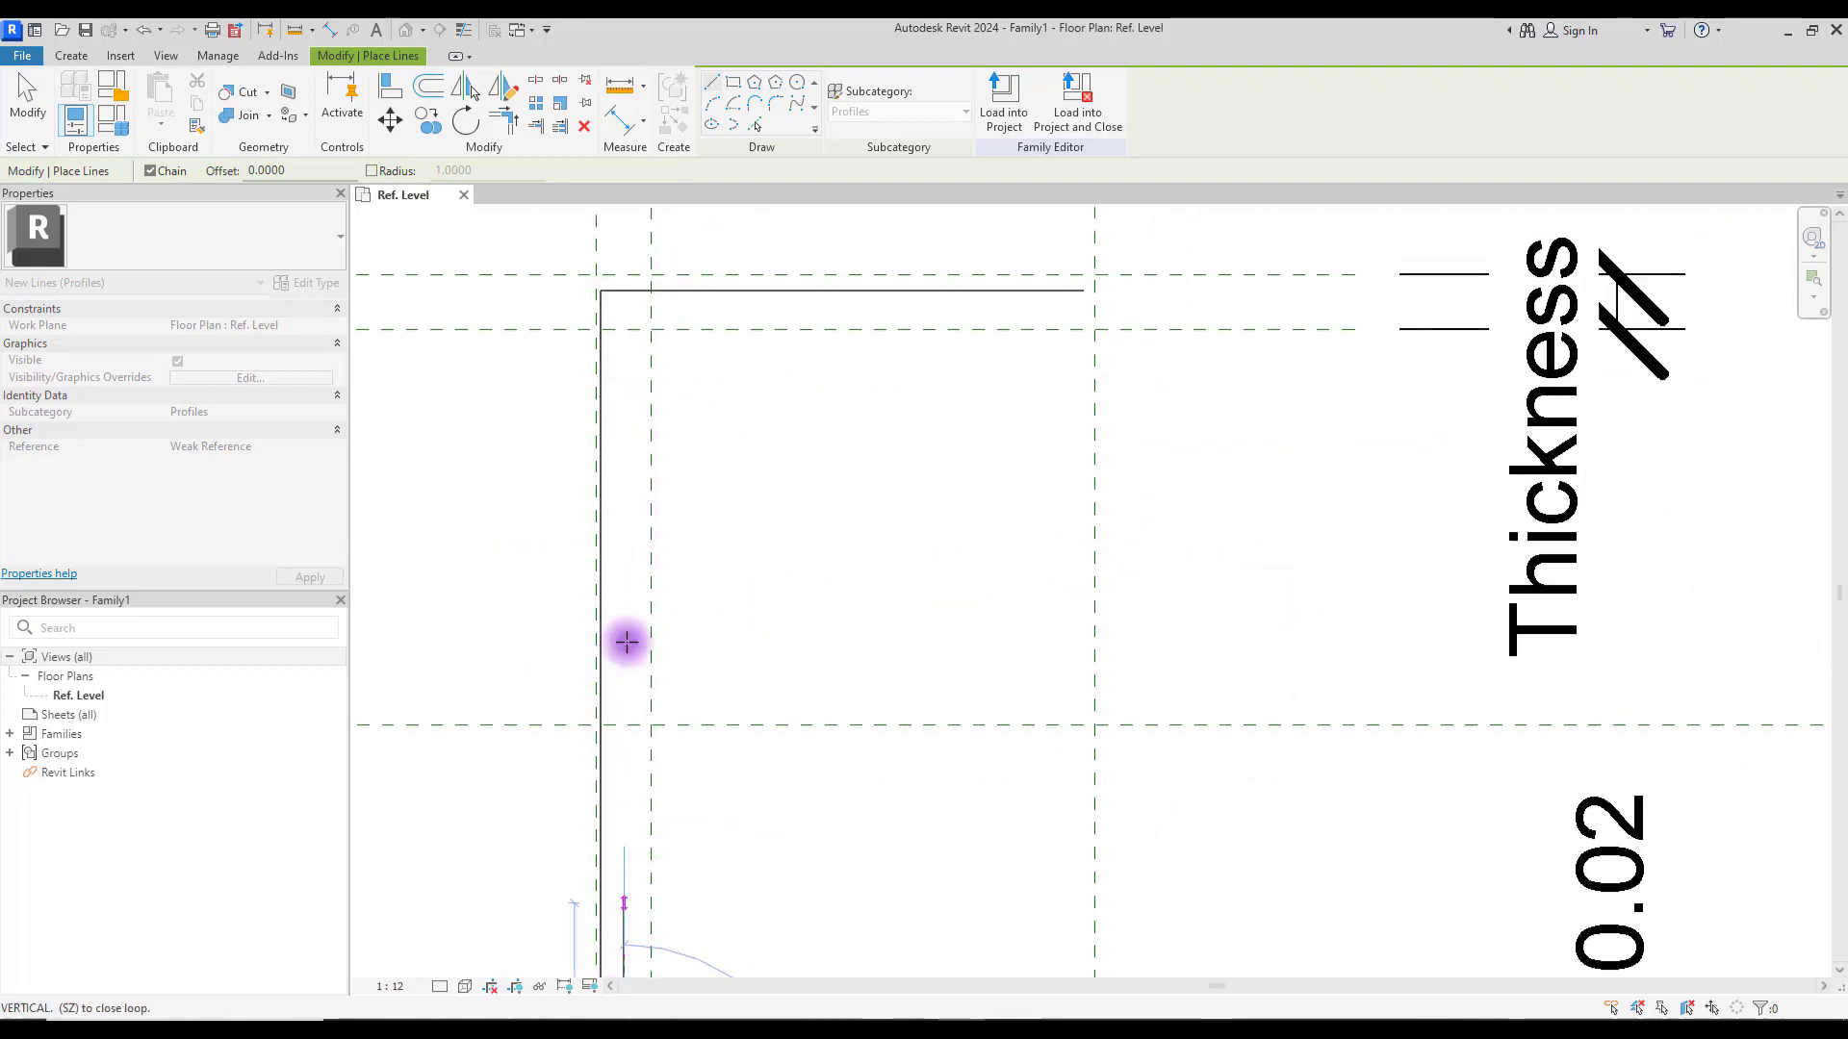
left_click(627, 314)
left_click(1083, 314)
left_click(1084, 289)
key("Escape")
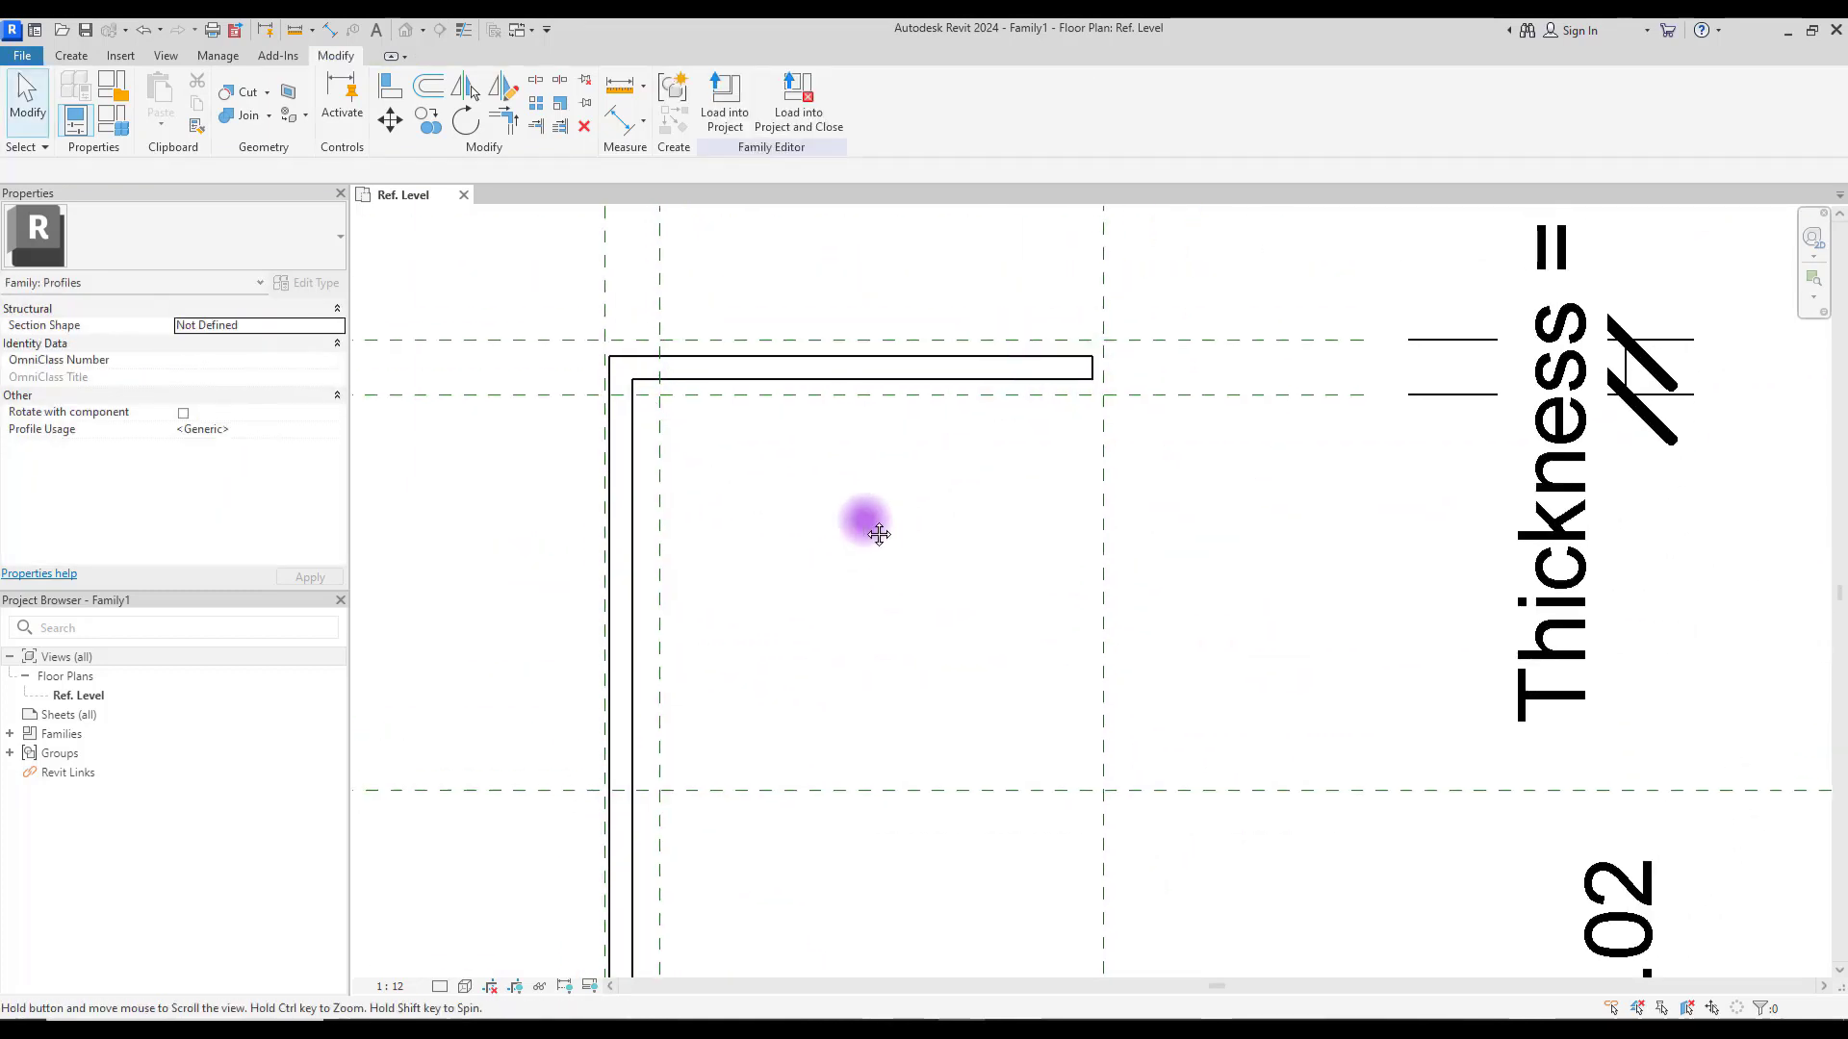
Step: Align the profile's top line, right end and inner top line to their reference planes
left_click(390, 91)
left_click(771, 341)
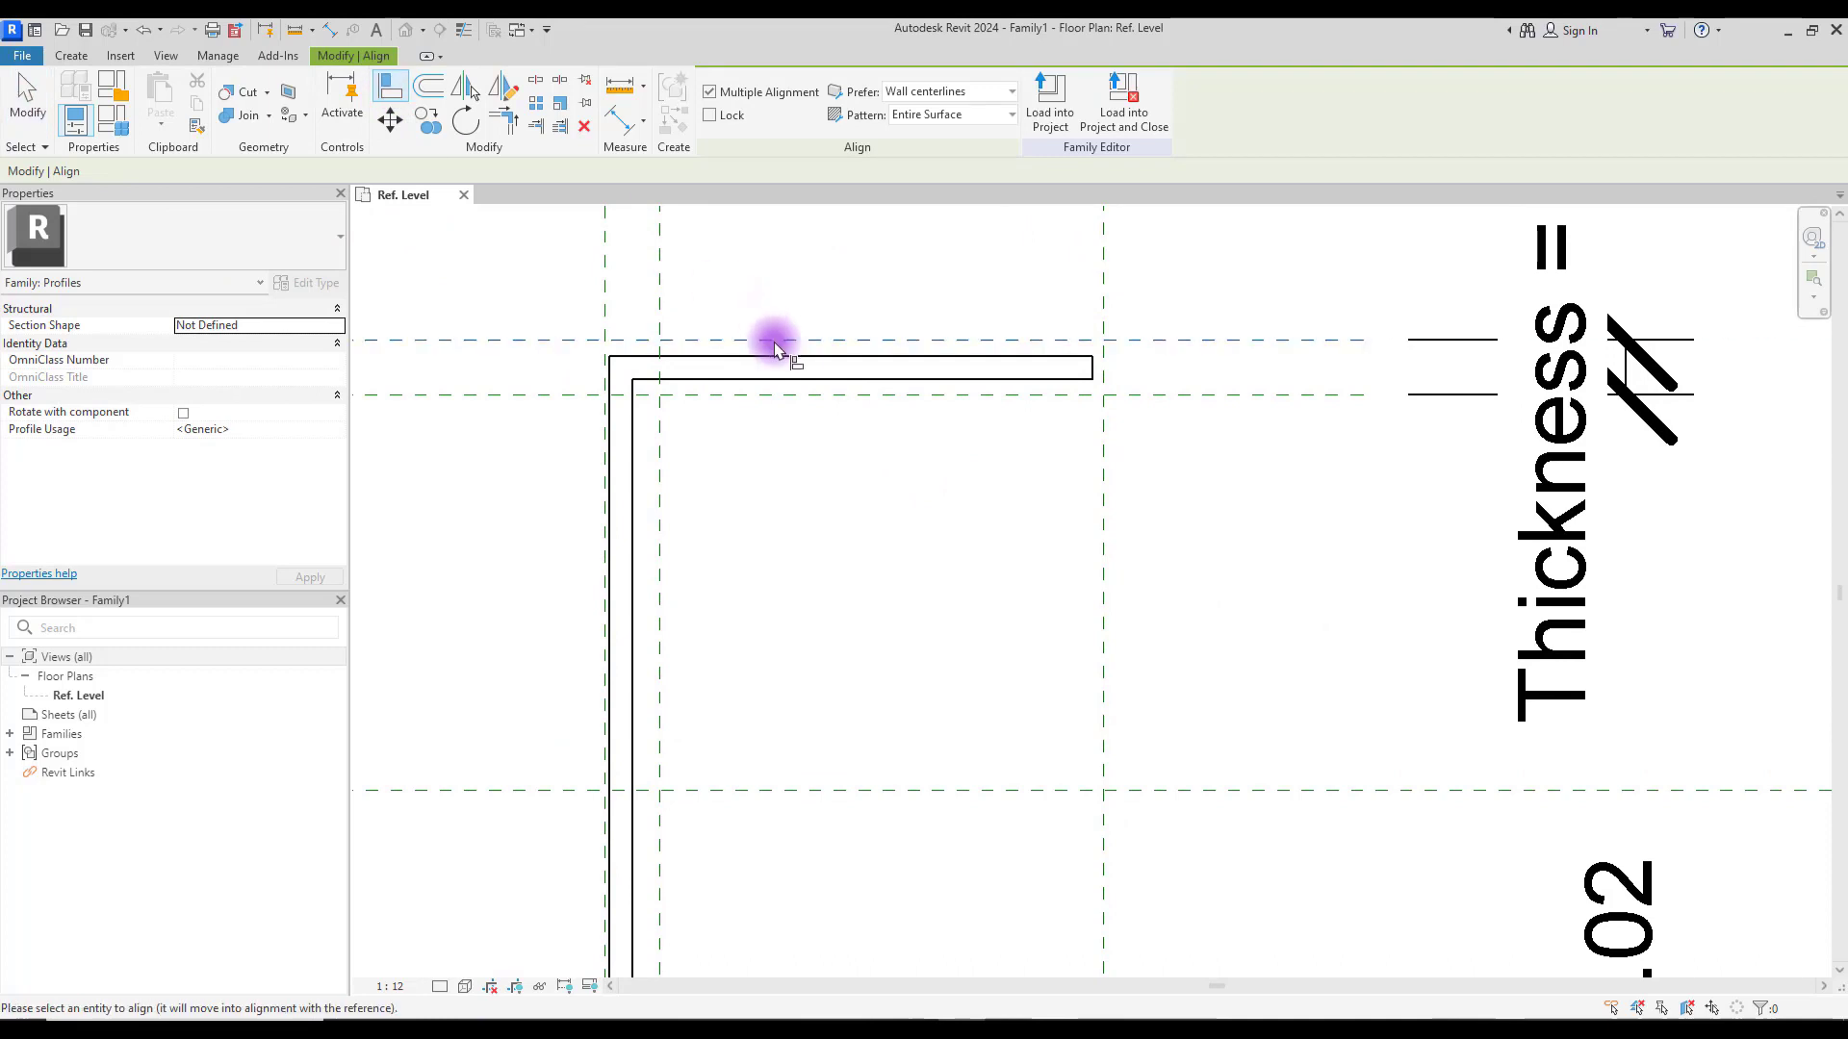
left_click(841, 356)
left_click(1104, 462)
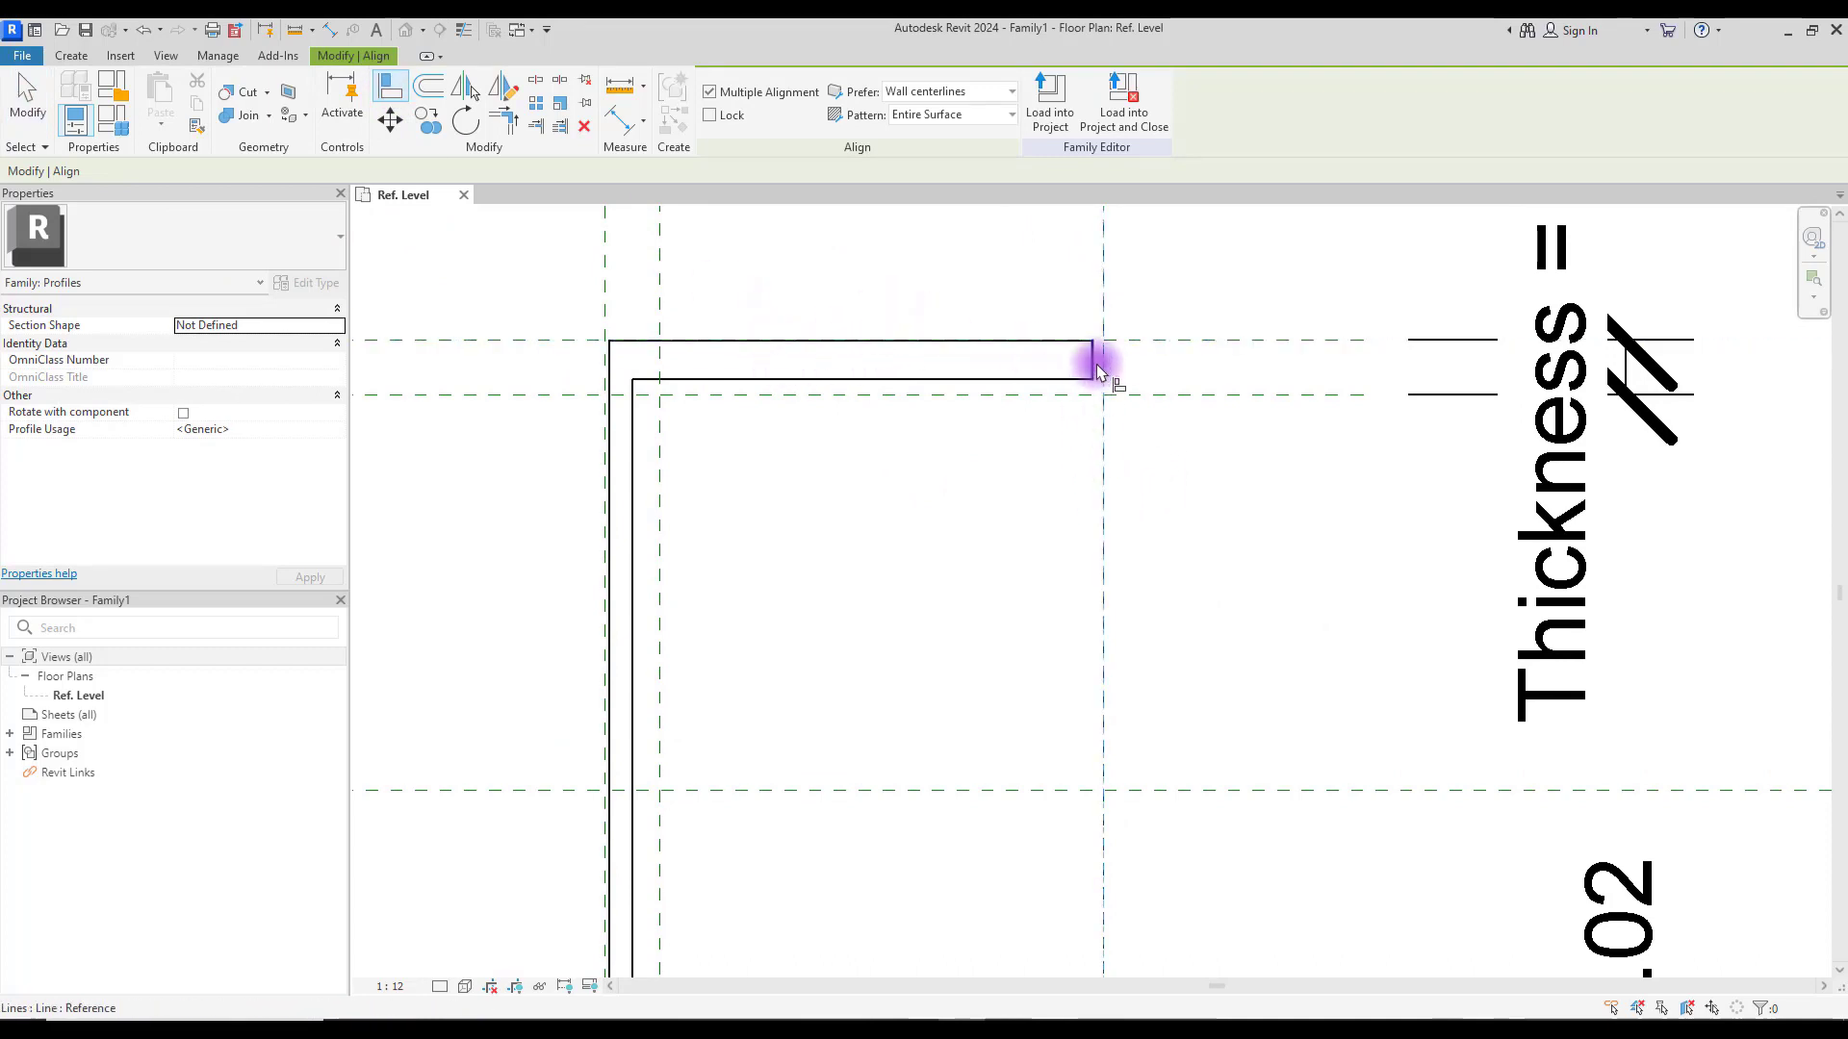
left_click(1094, 363)
left_click(920, 394)
left_click(909, 381)
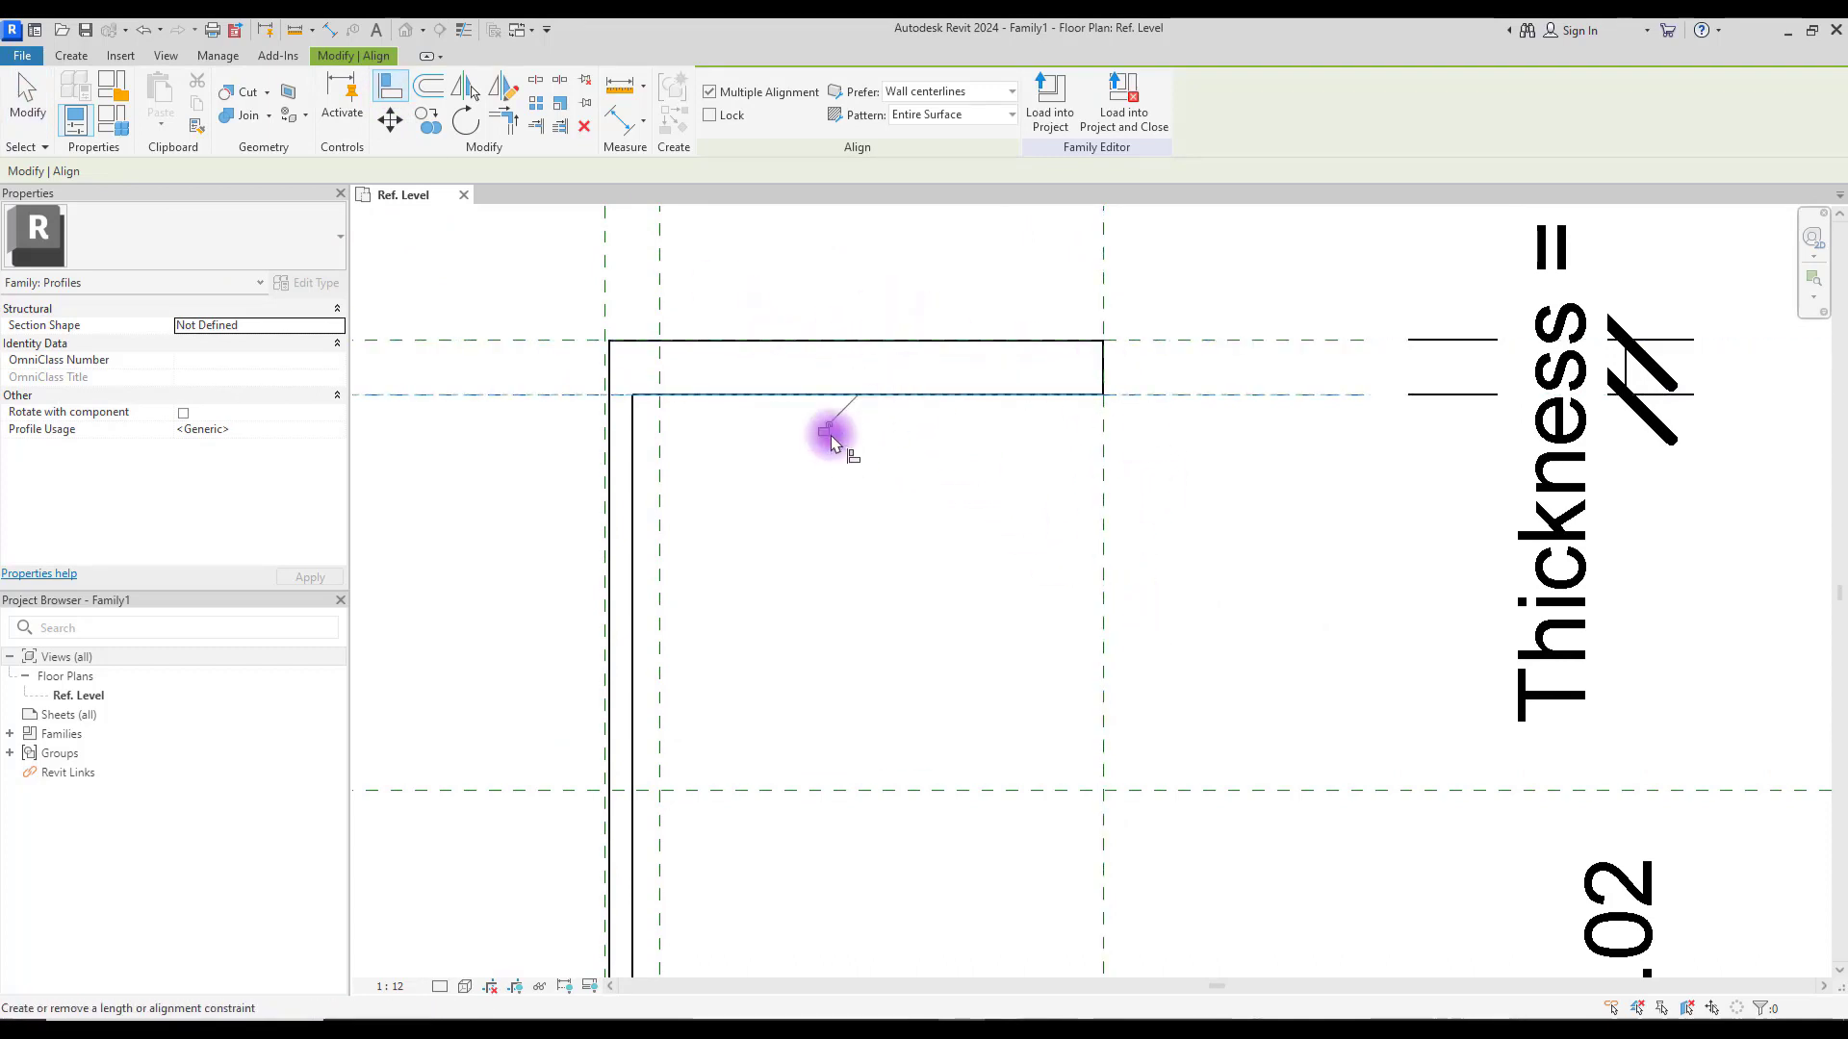
Step: Align the outer and inner vertical edges to the left reference planes
left_click(603, 548)
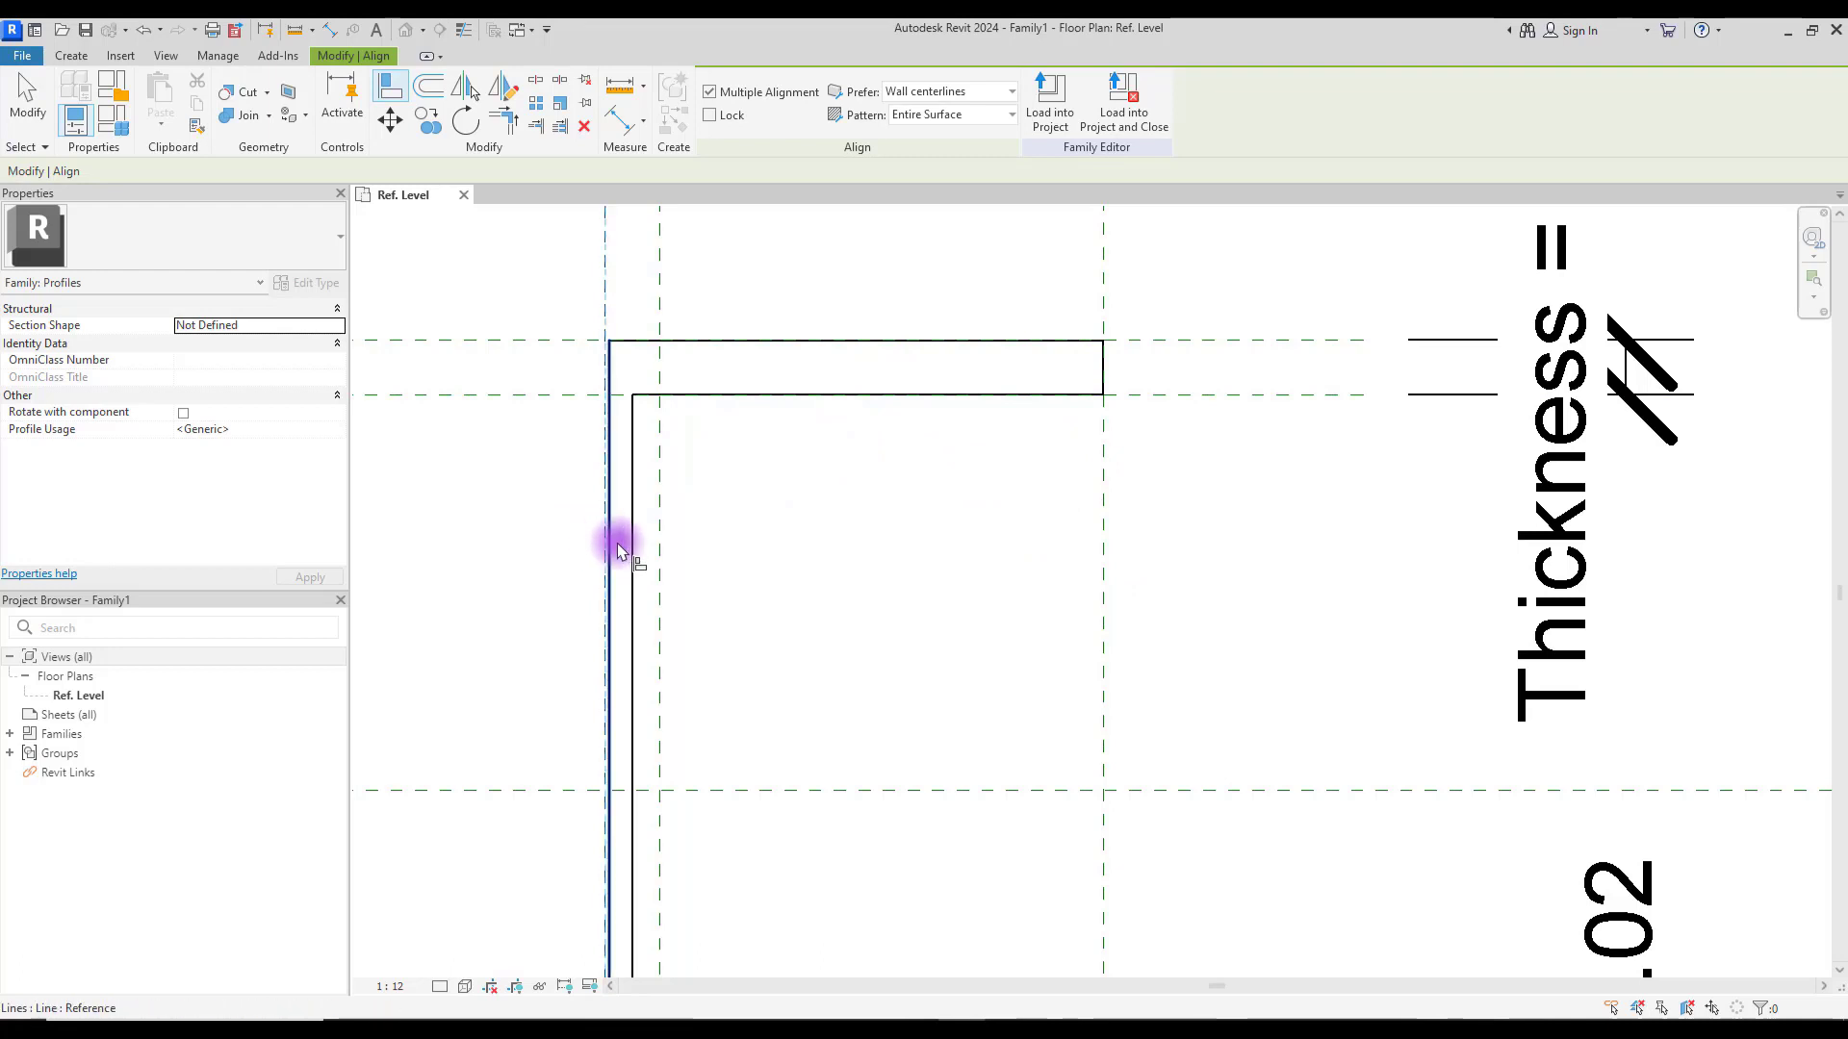
left_click(609, 549)
left_click(658, 568)
left_click(632, 592)
scroll(707, 616, "down", 5, "ctrl")
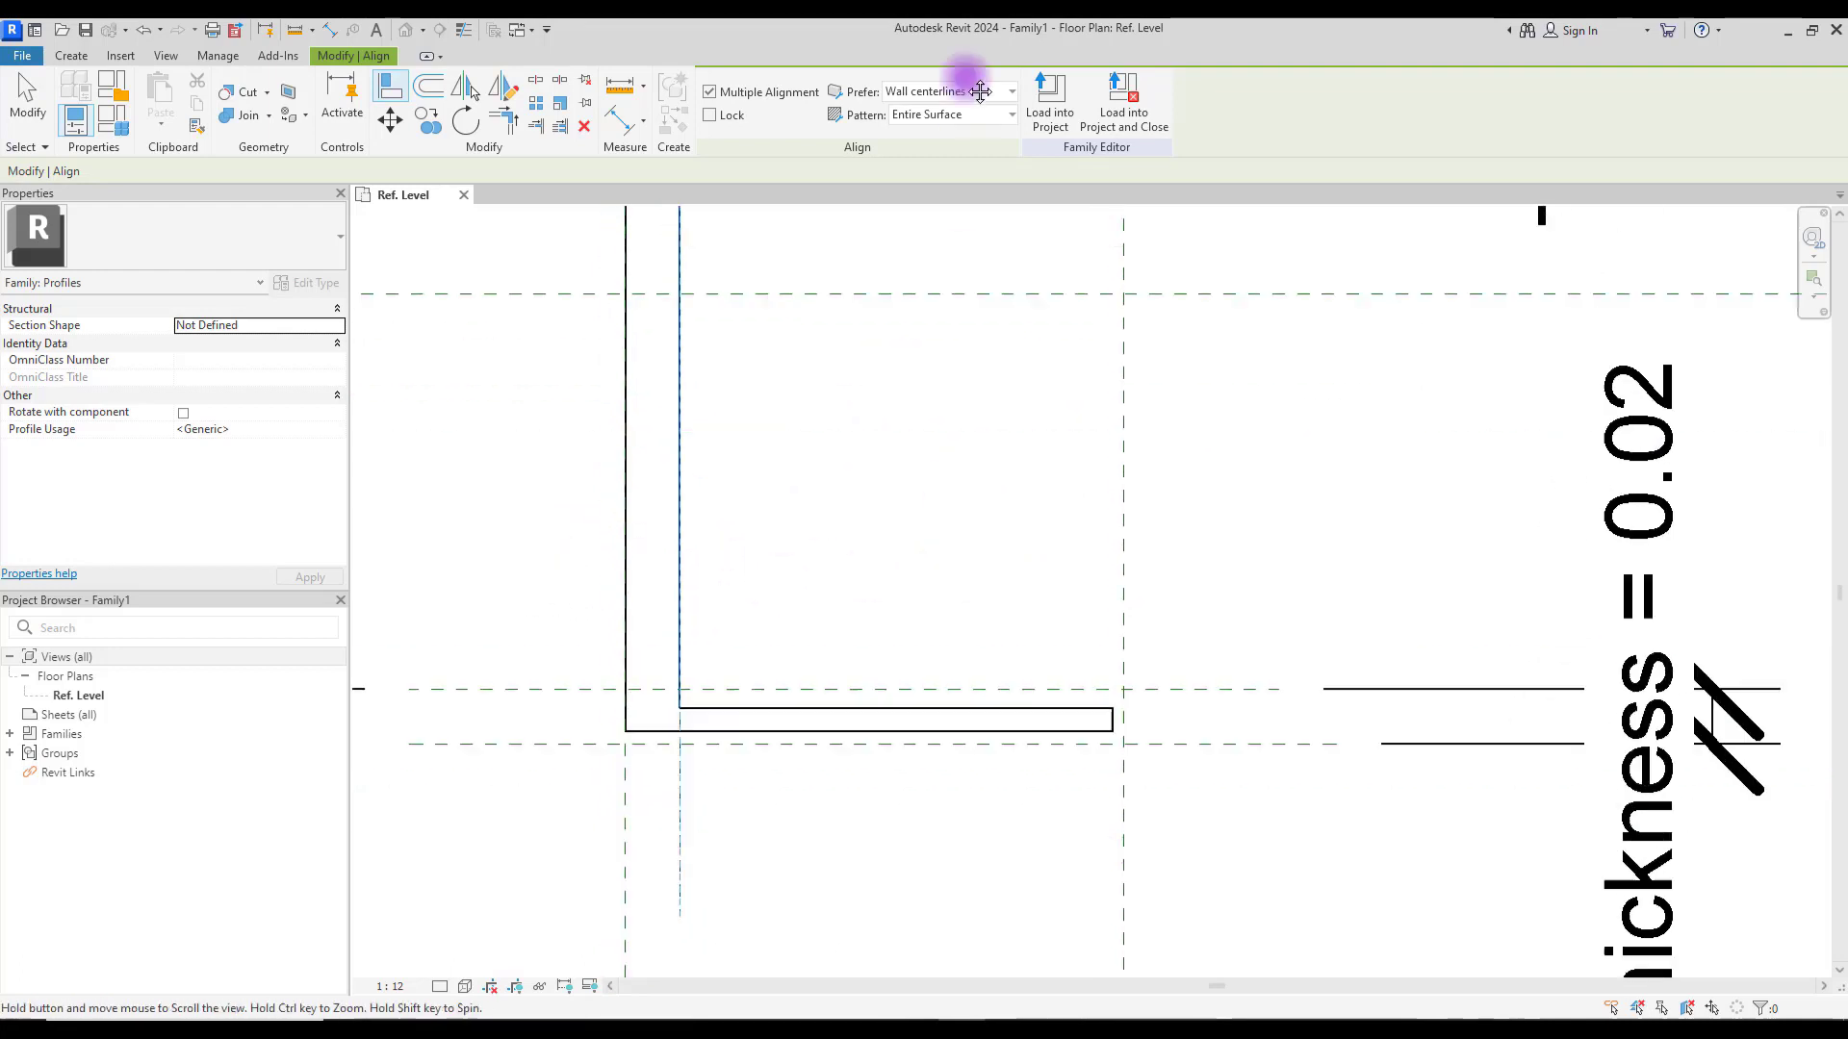
Step: Align the inner and outer bottom edges and bottom-right end to their reference planes
left_click(845, 541)
left_click(846, 559)
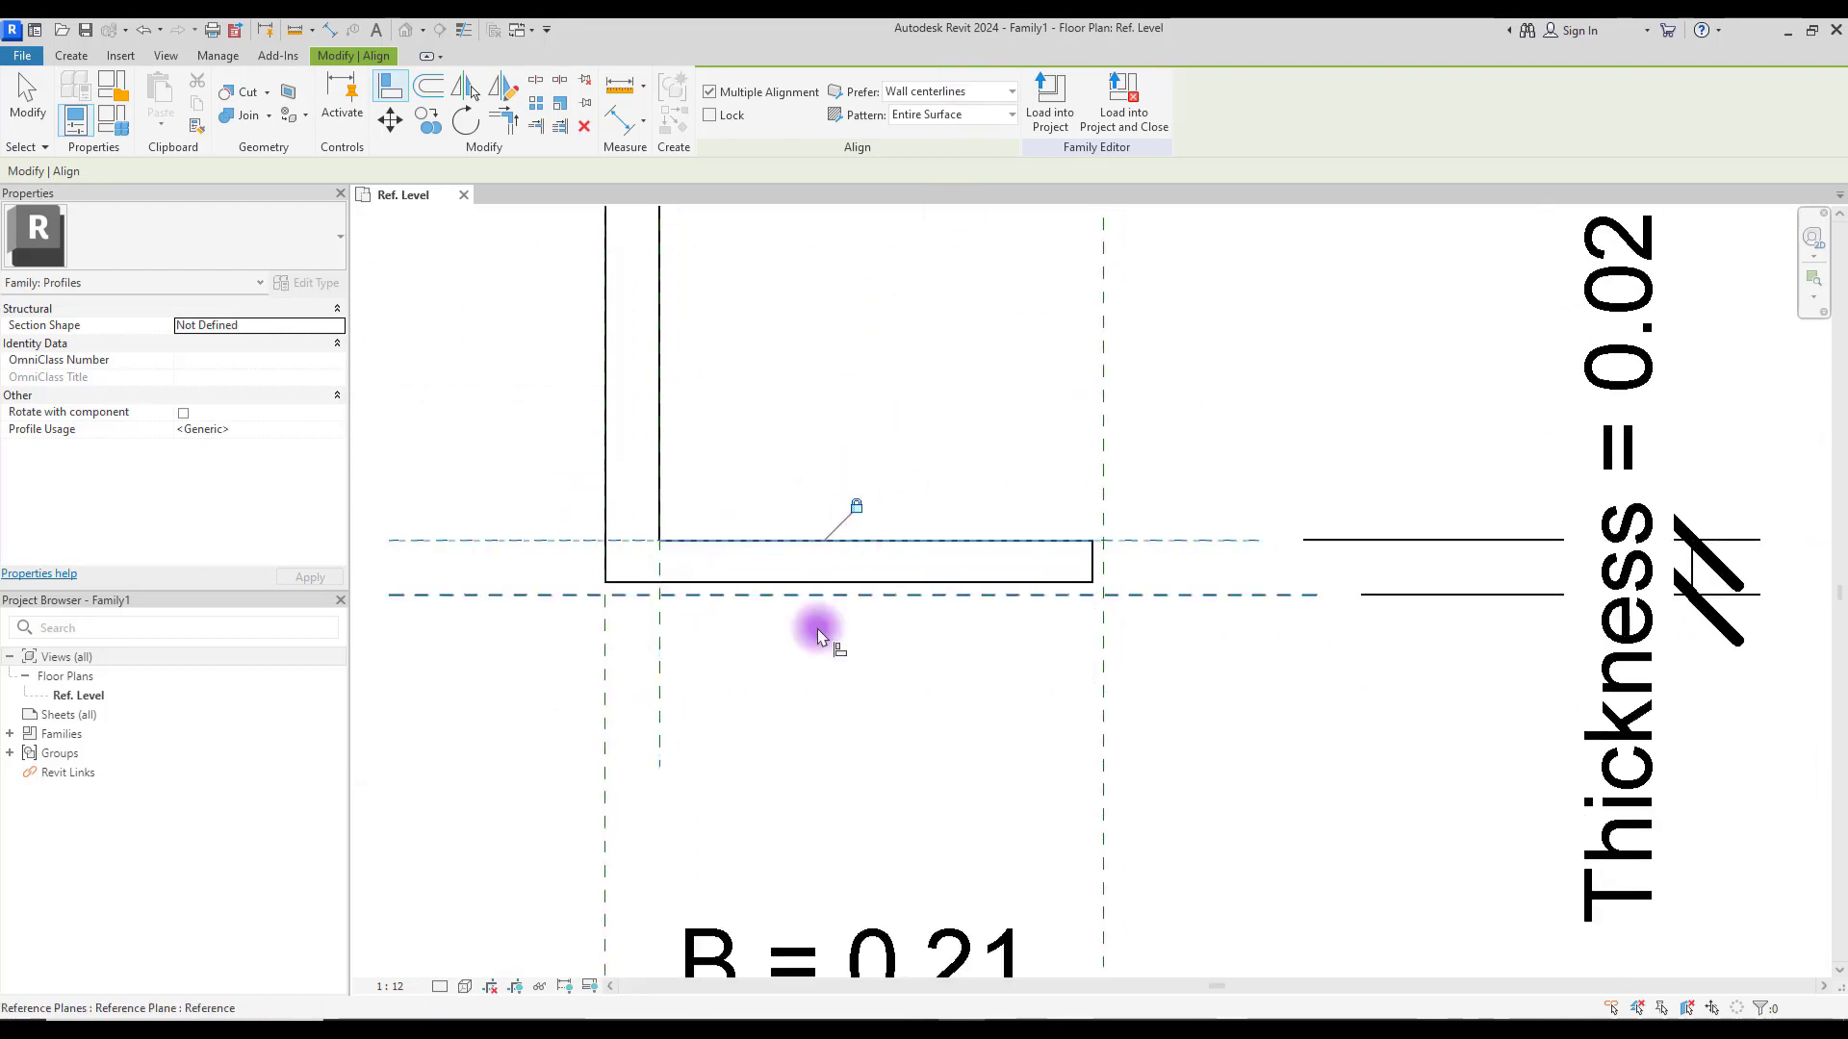
left_click(814, 595)
left_click(808, 582)
left_click(1094, 582)
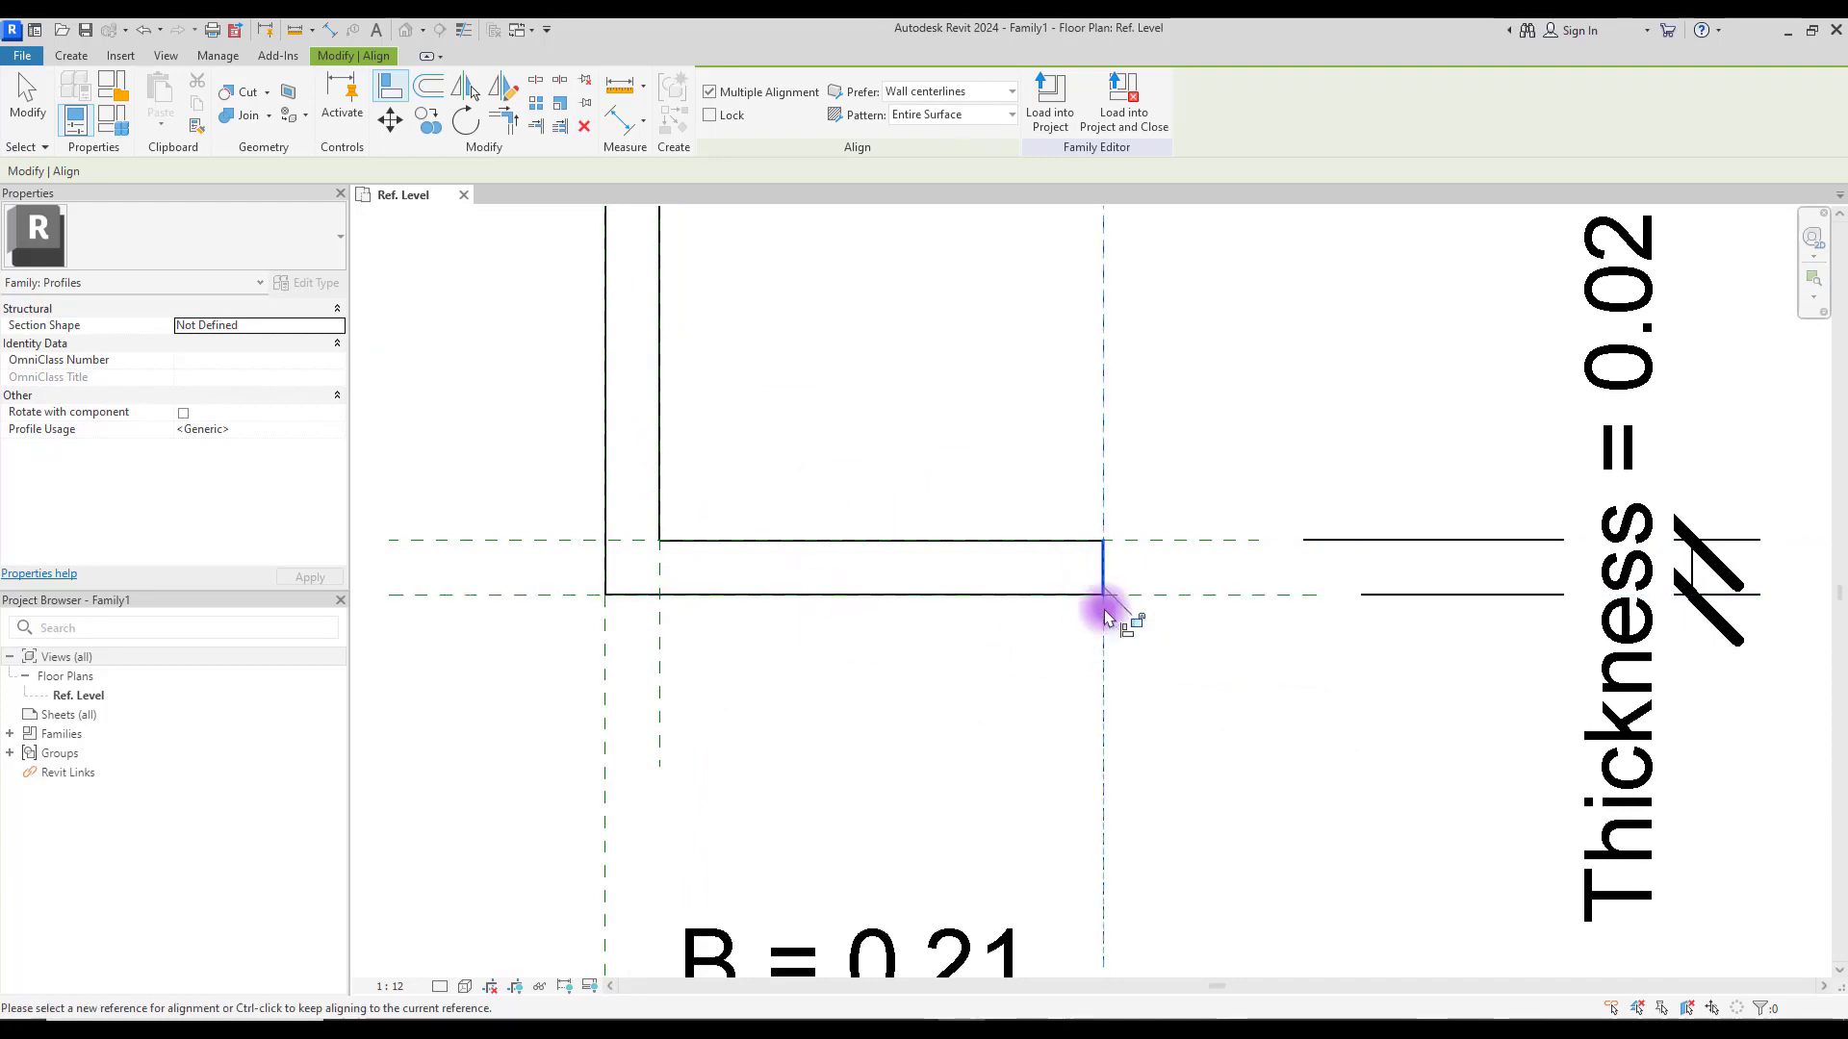
scroll(788, 734, "down", 4)
key("Escape")
scroll(947, 478, "up", 3)
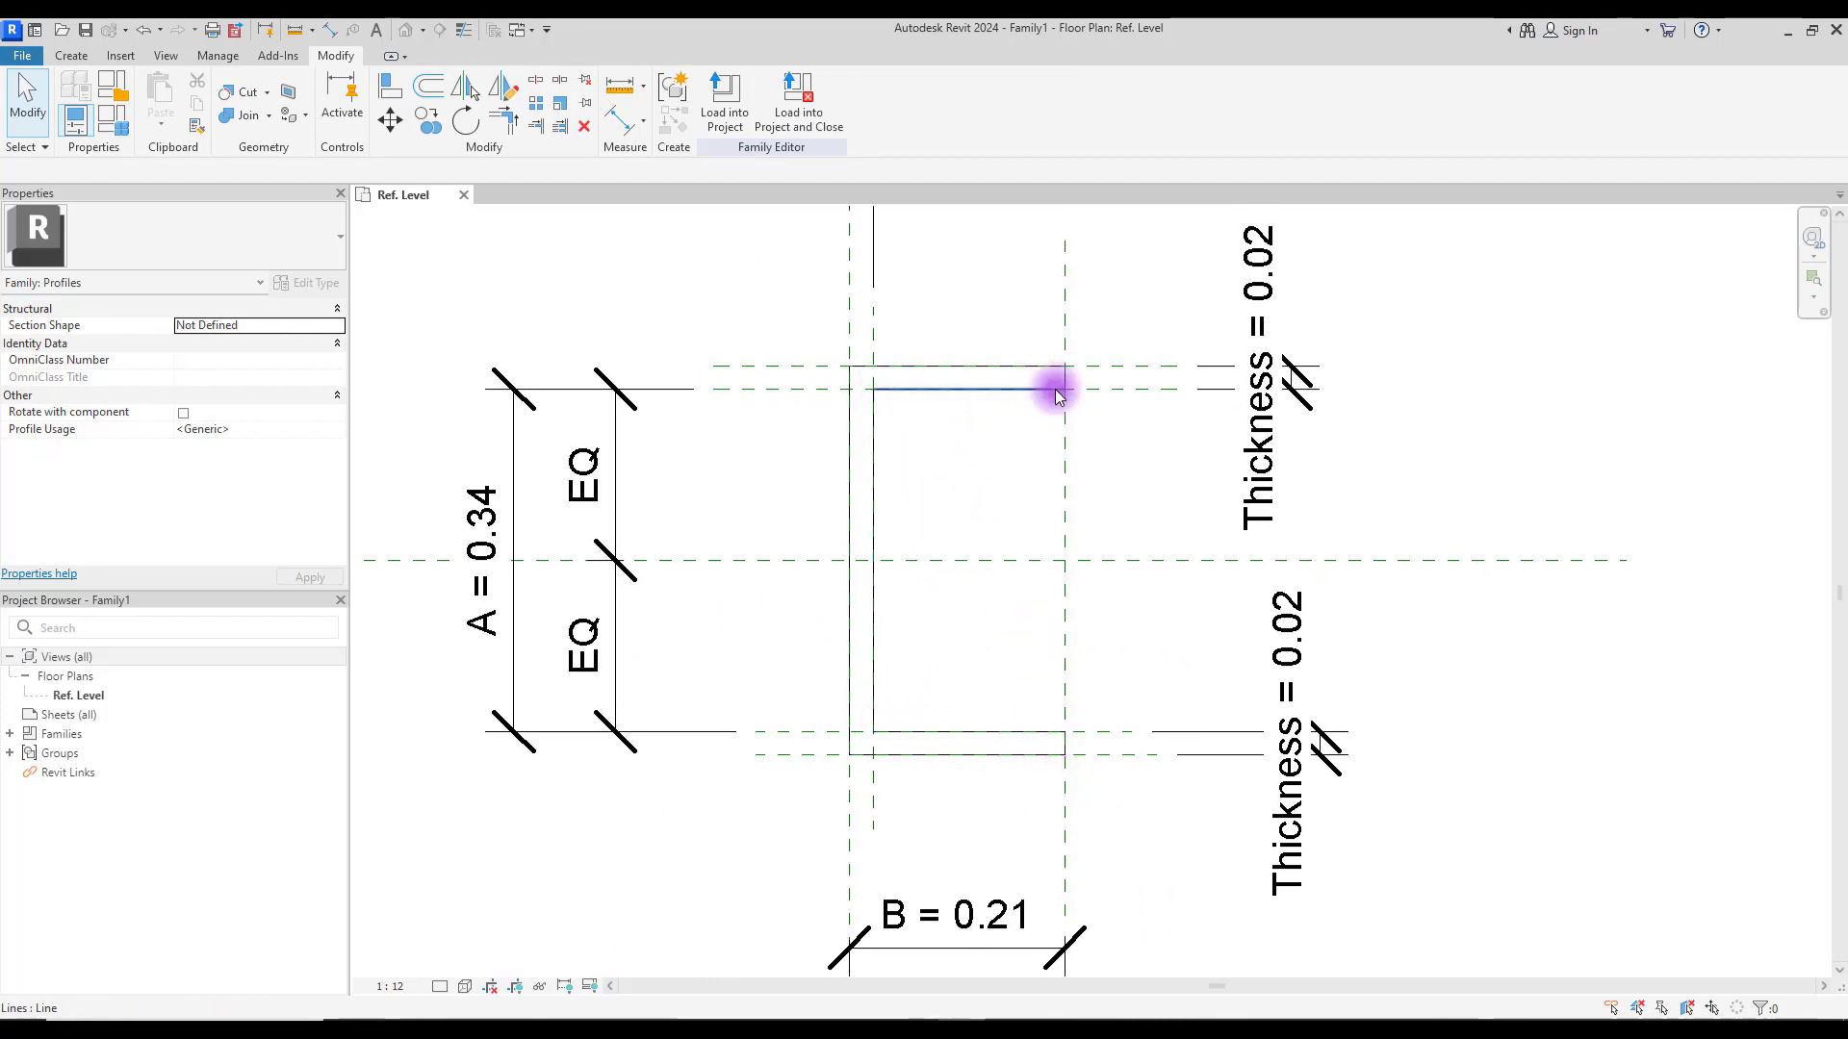
middle_click_drag(1010, 434, 1077, 413)
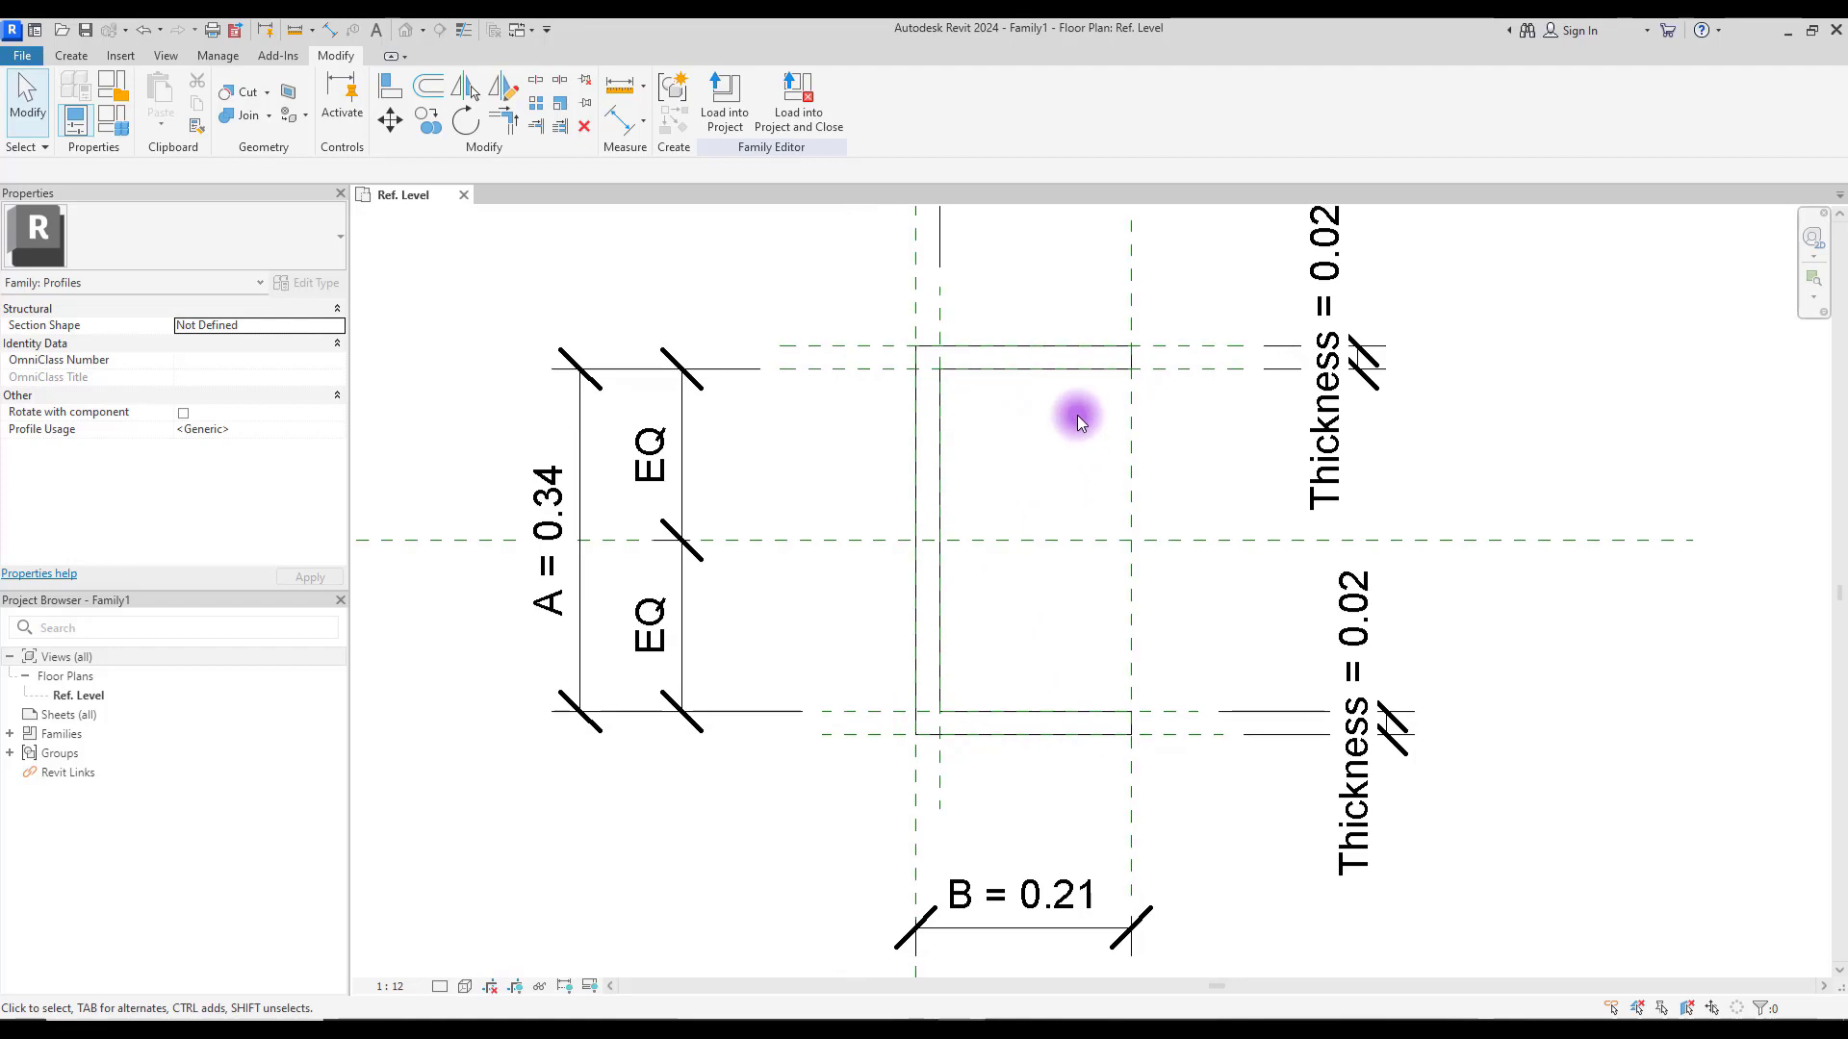
Step: Save the profile family as U Profile.rfa and load it into Project1
left_click(21, 55)
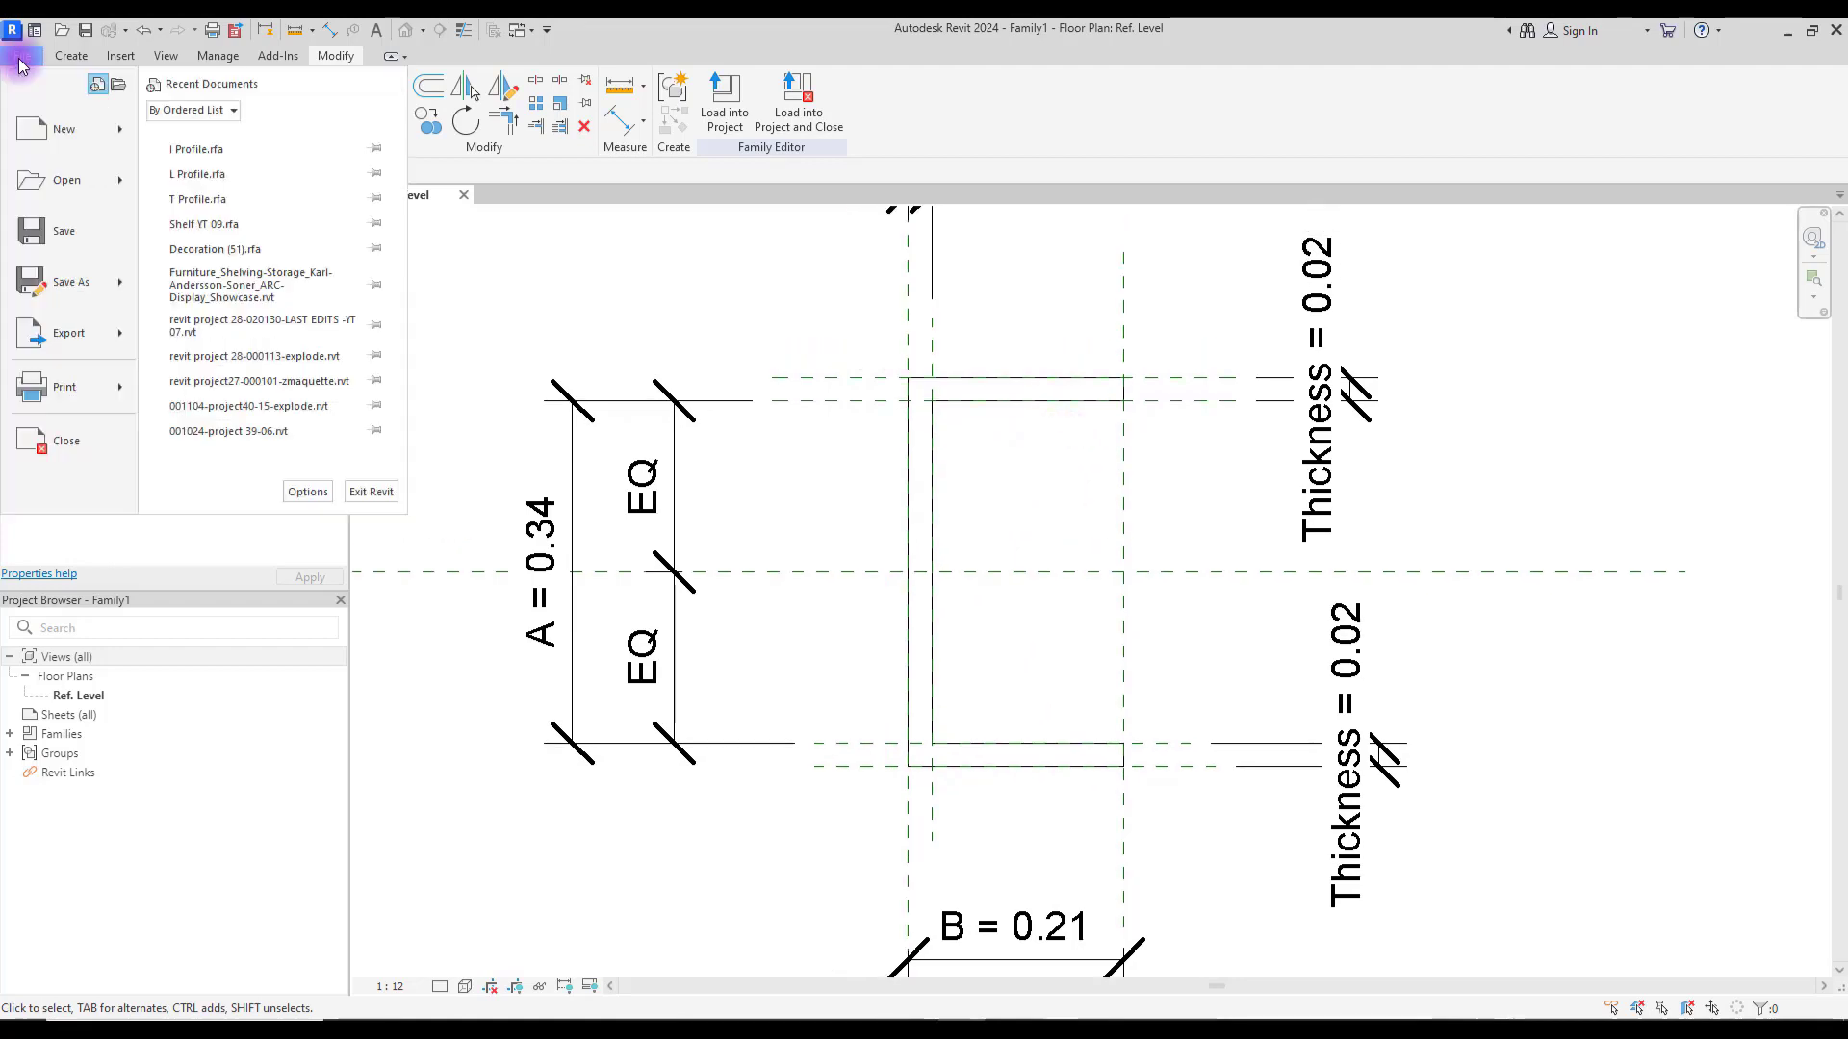
mouse_move(58, 284)
left_click(308, 267)
left_click(754, 616)
type("U")
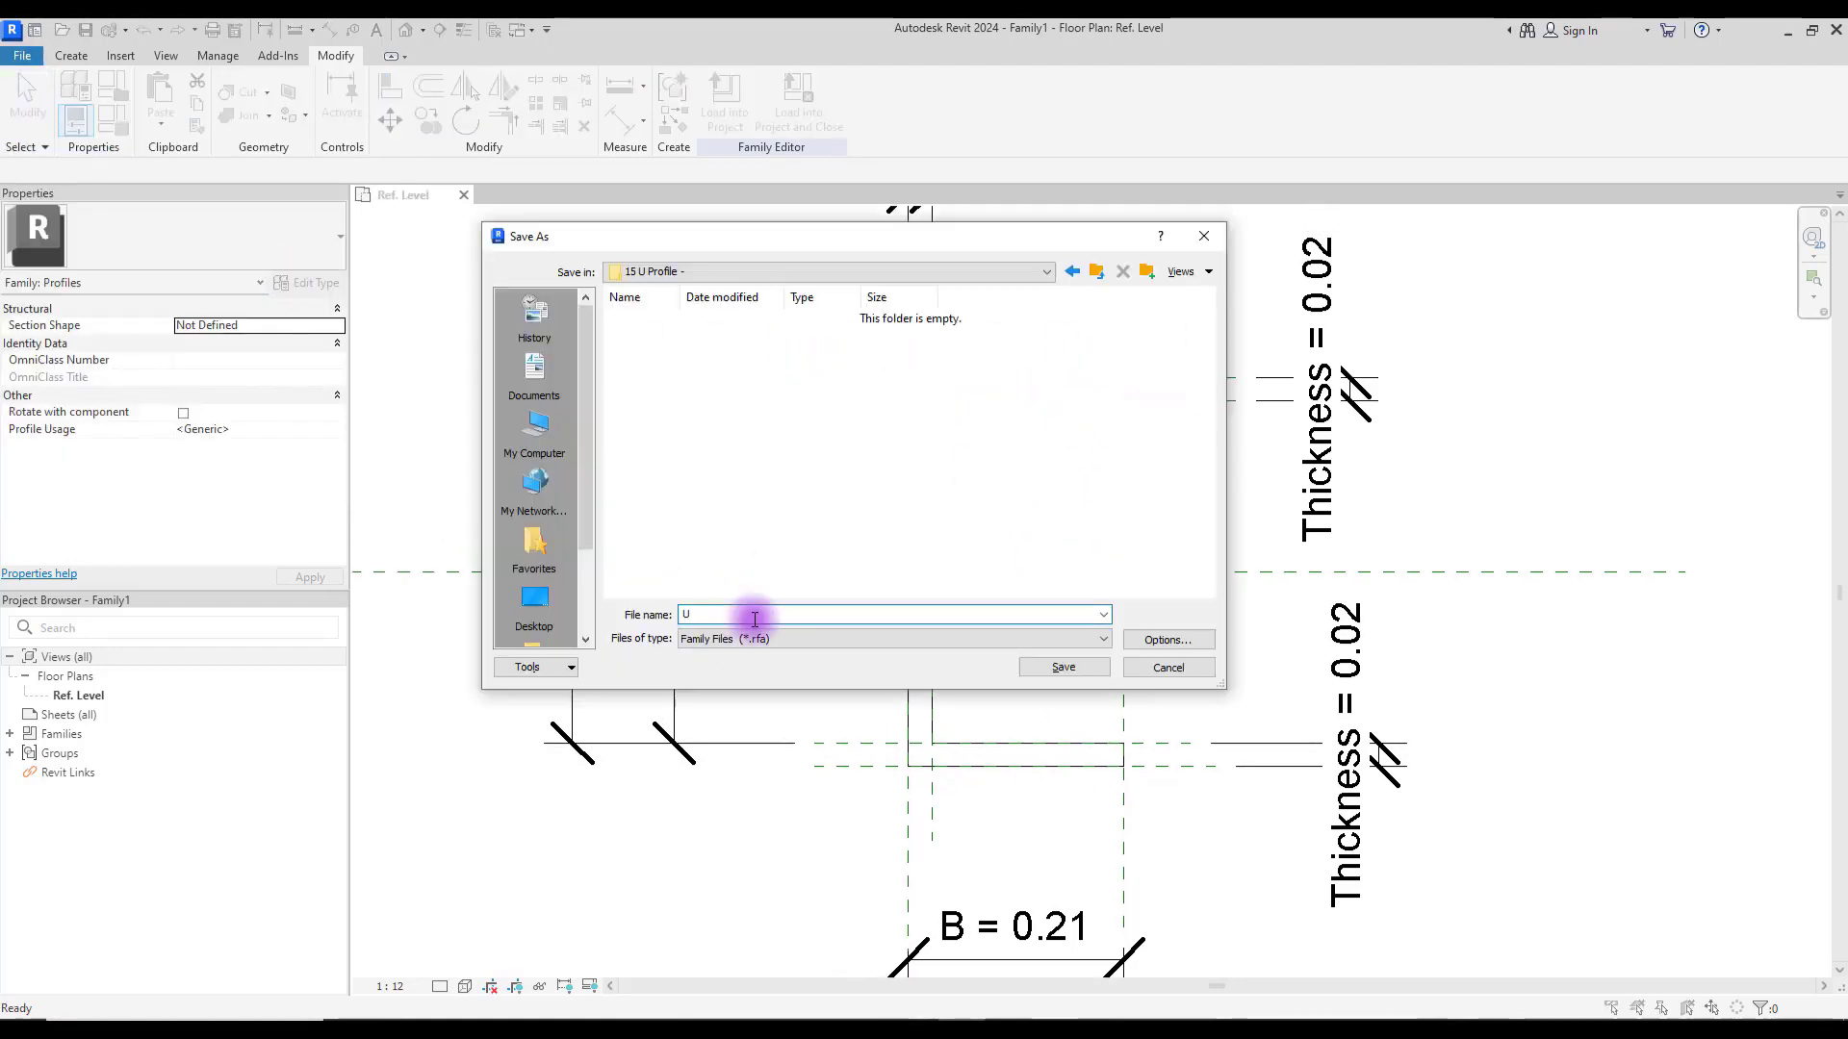
type(" Profile")
left_click(1168, 640)
left_click(884, 599)
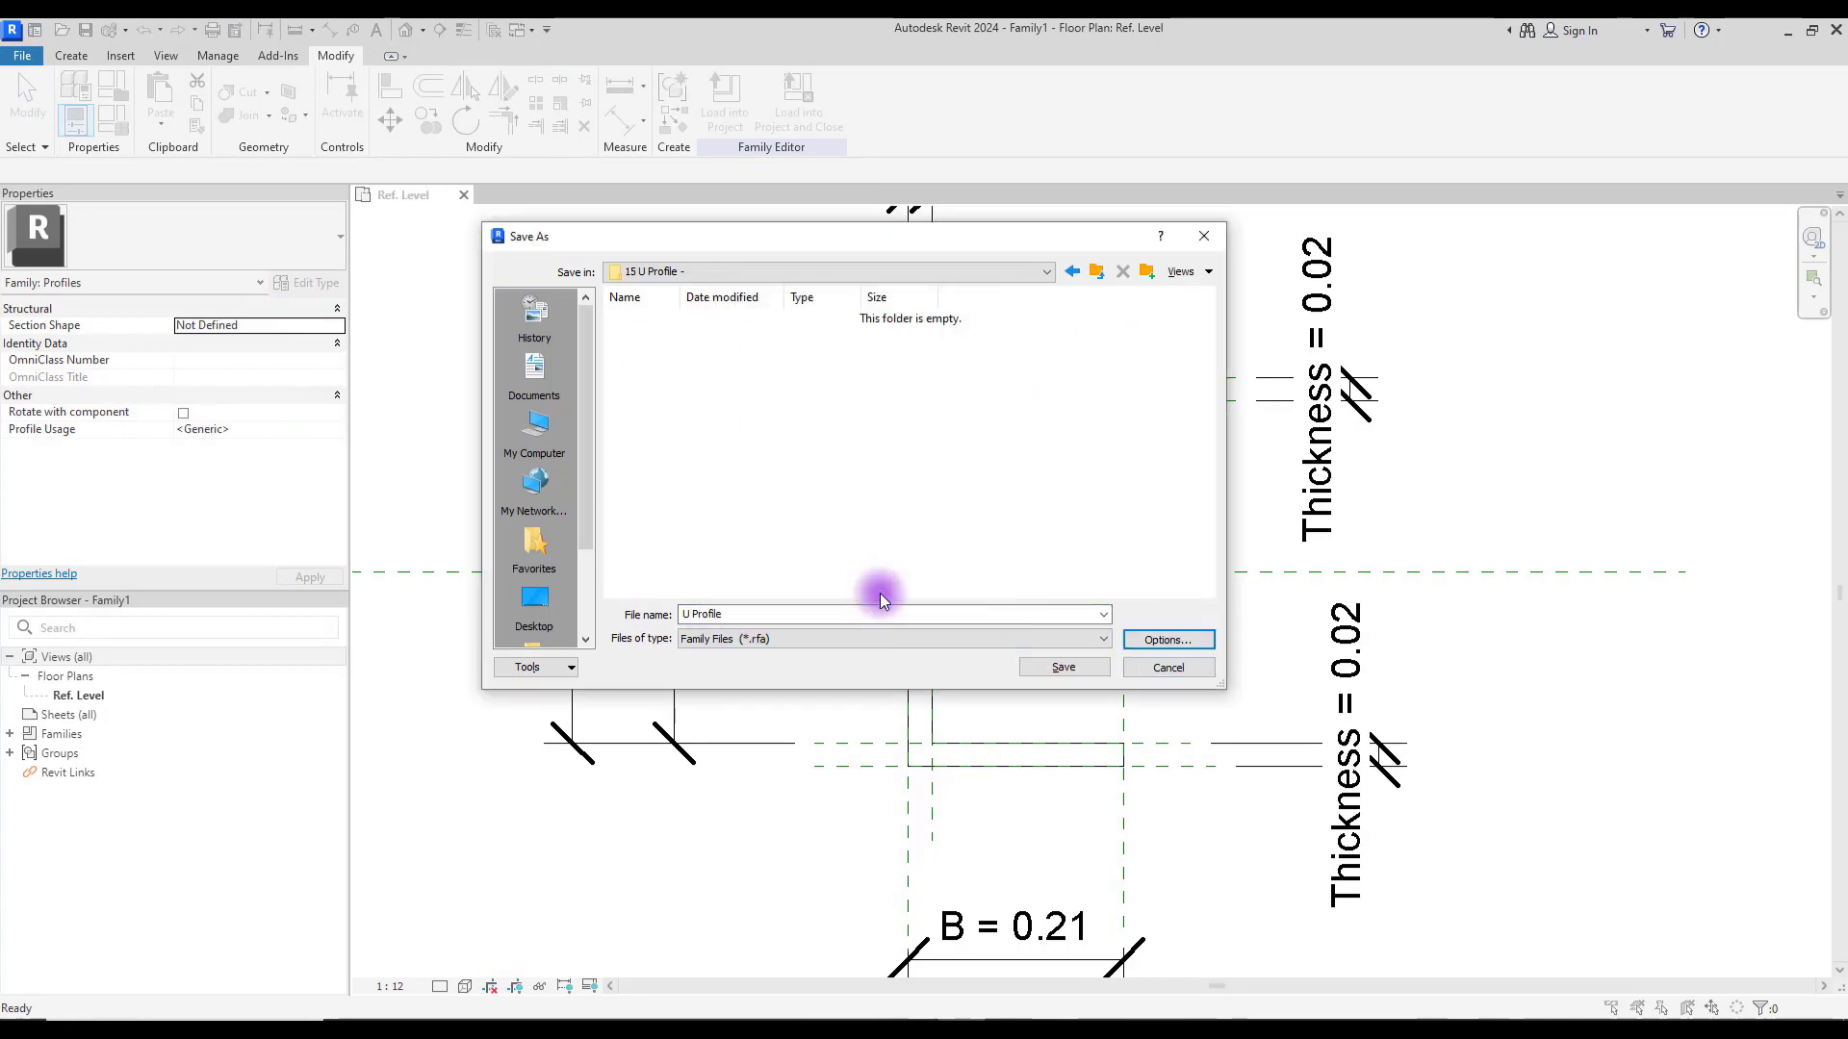
left_click(1063, 667)
left_click(390, 195)
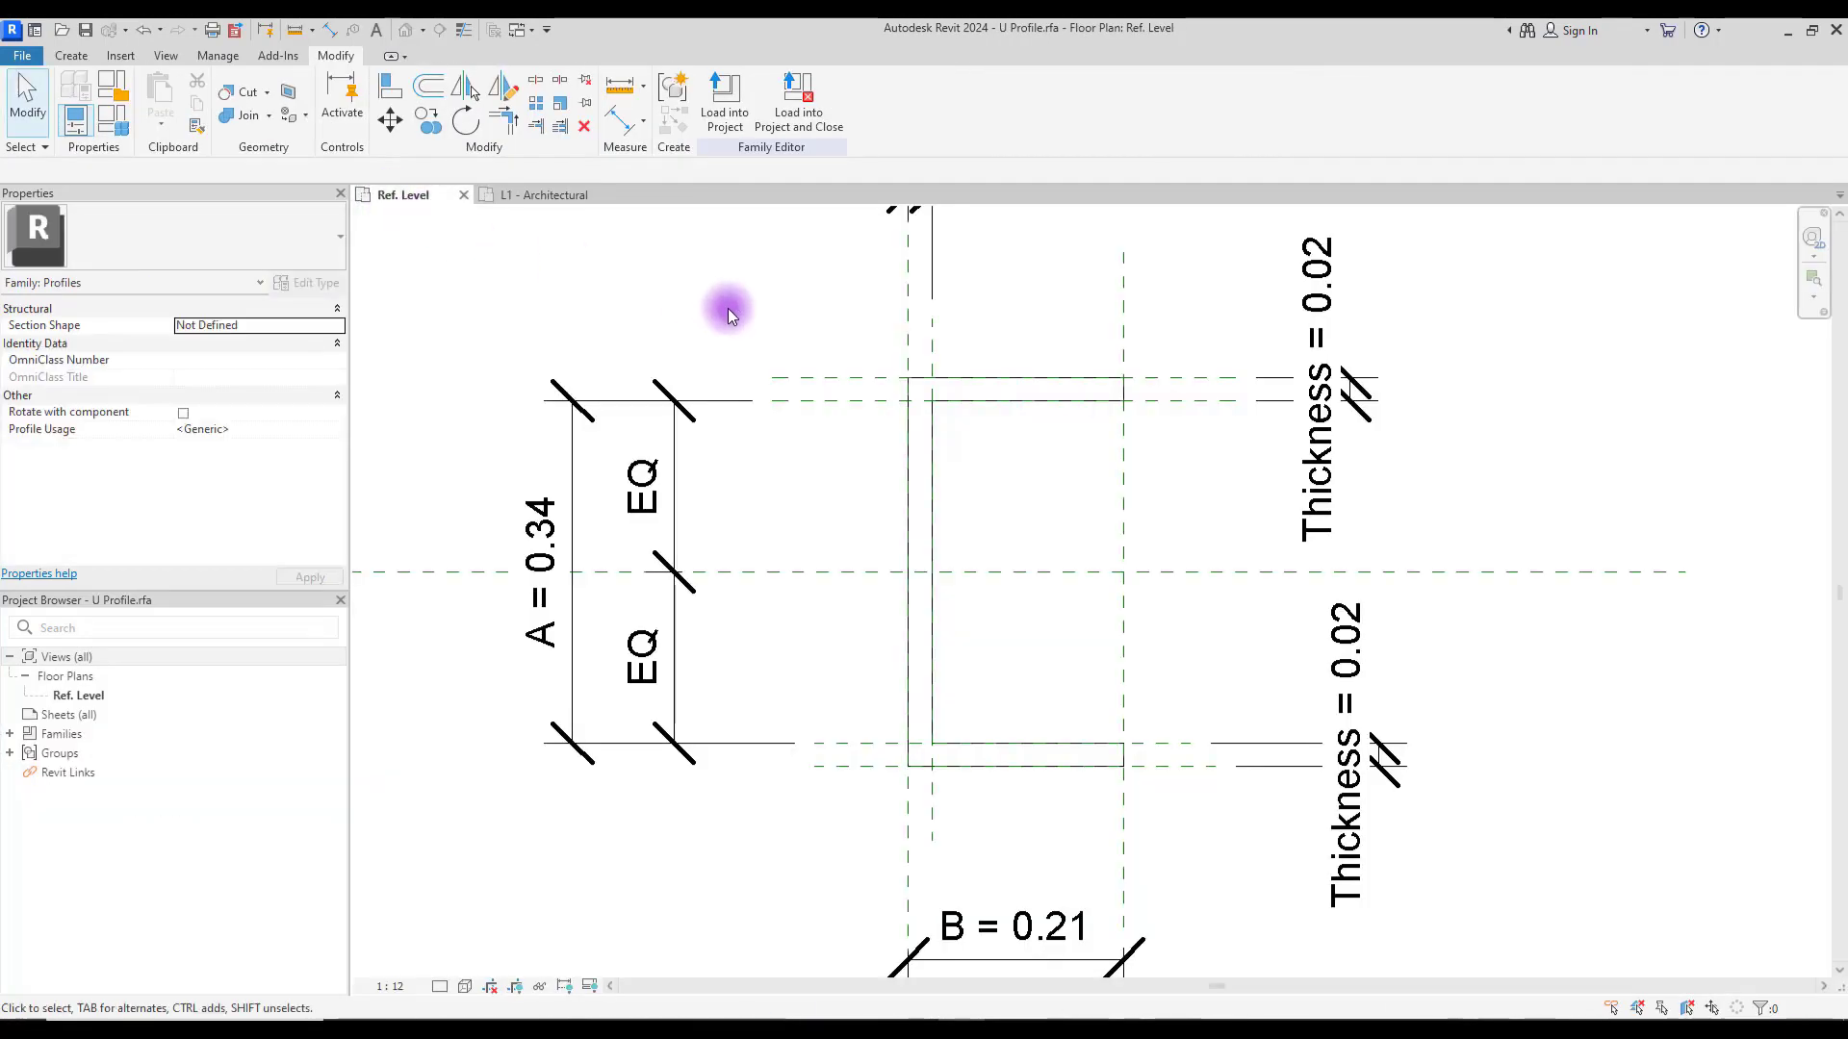
left_click(725, 113)
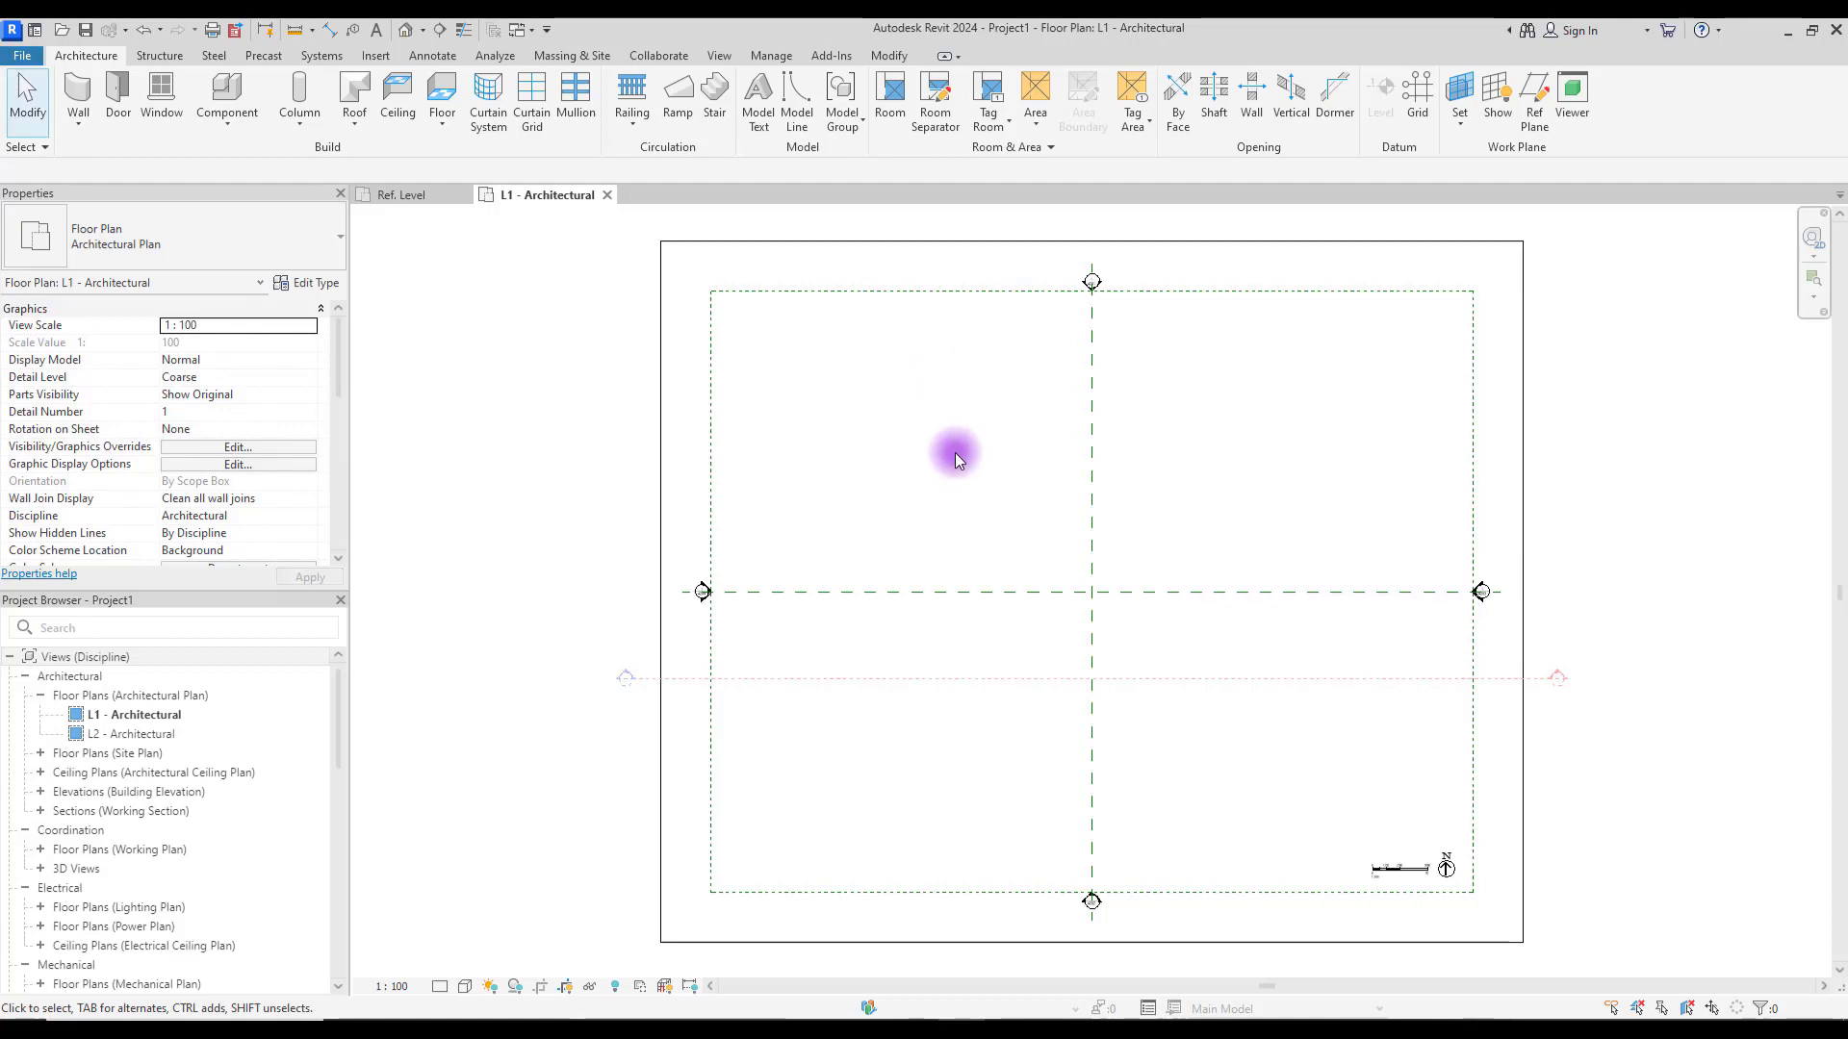
Step: Create an in-place model in the Generic Models category named Generic Models 1
left_click(233, 121)
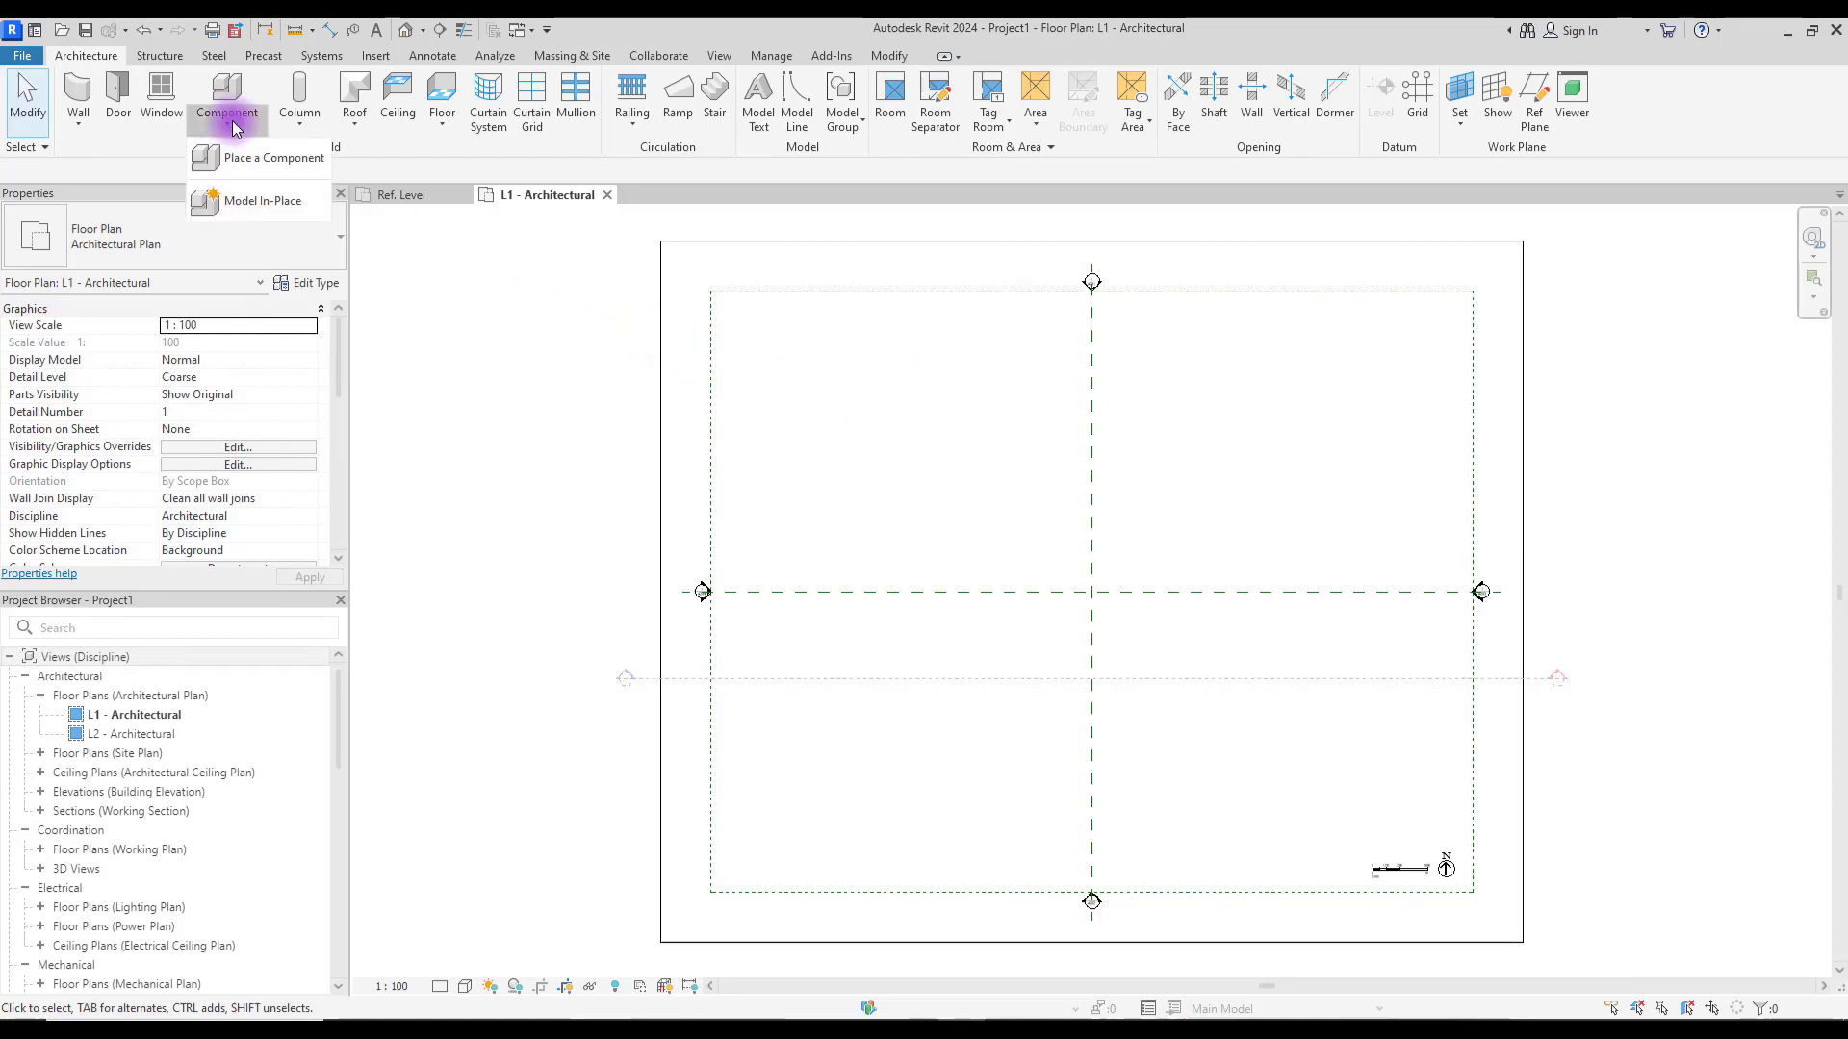
left_click(288, 198)
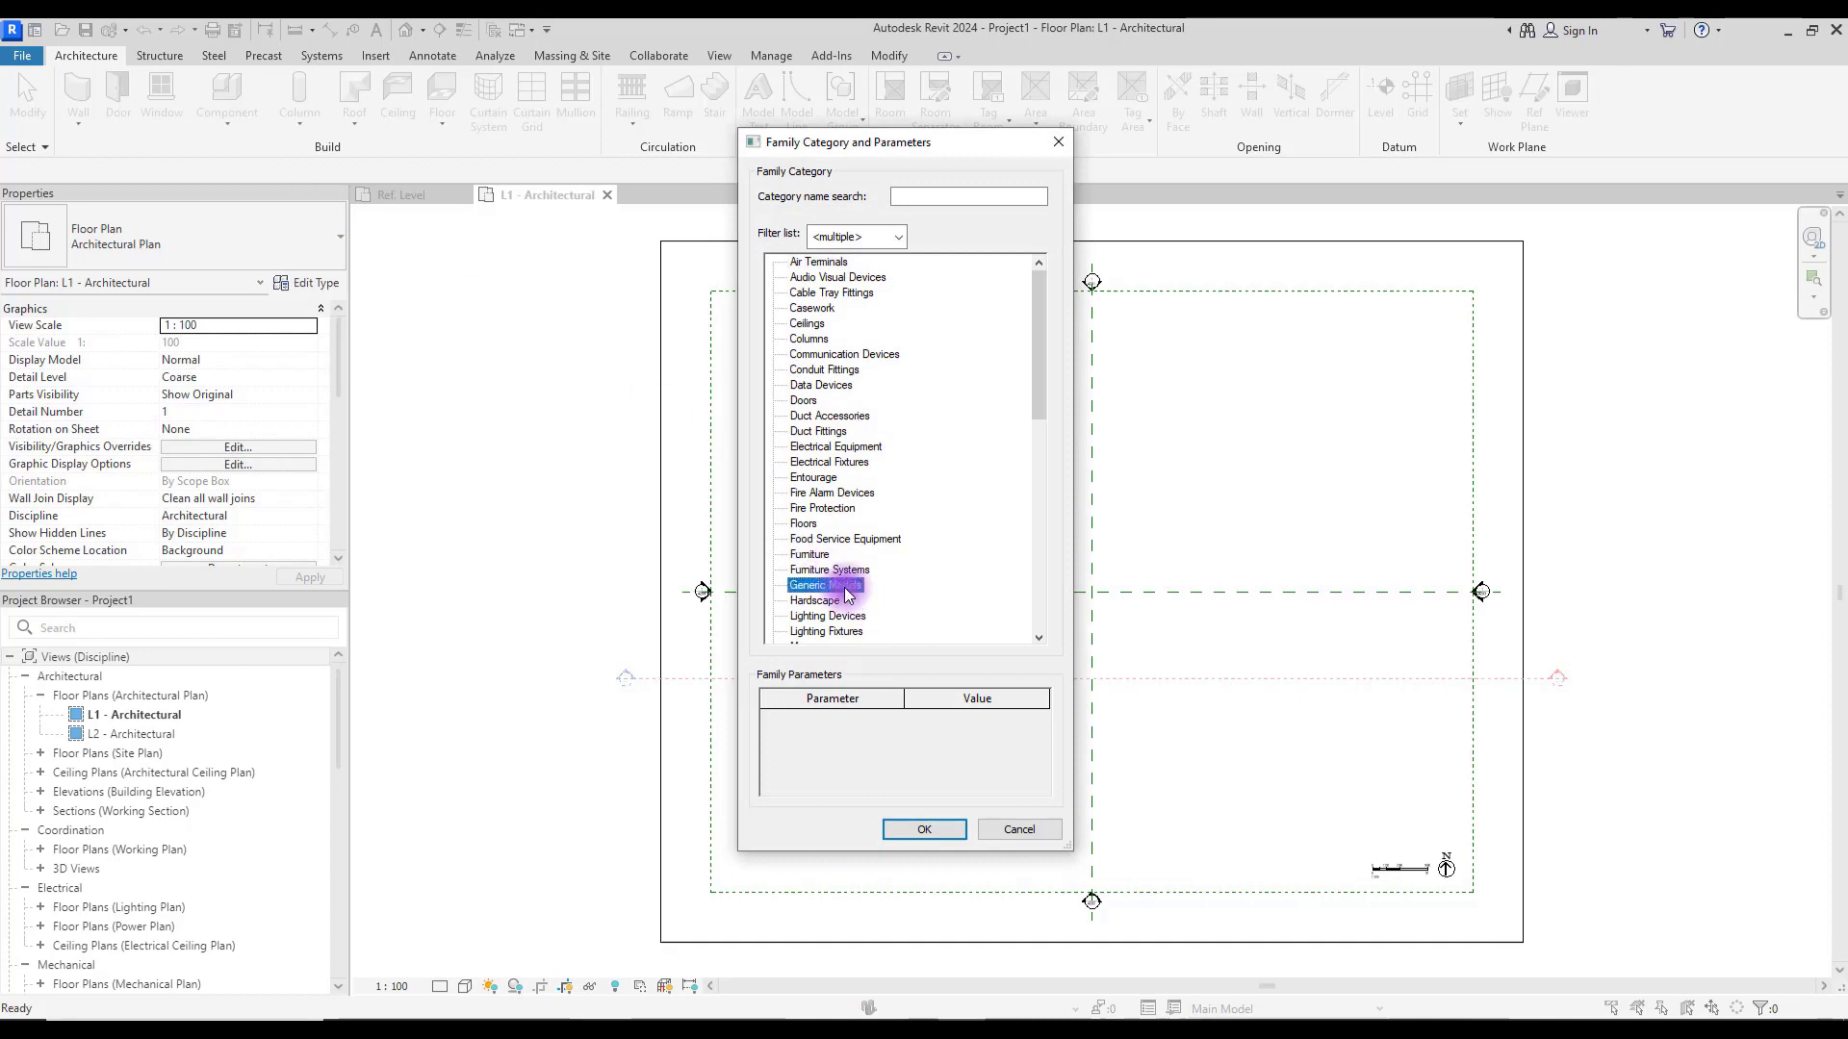
left_click(935, 835)
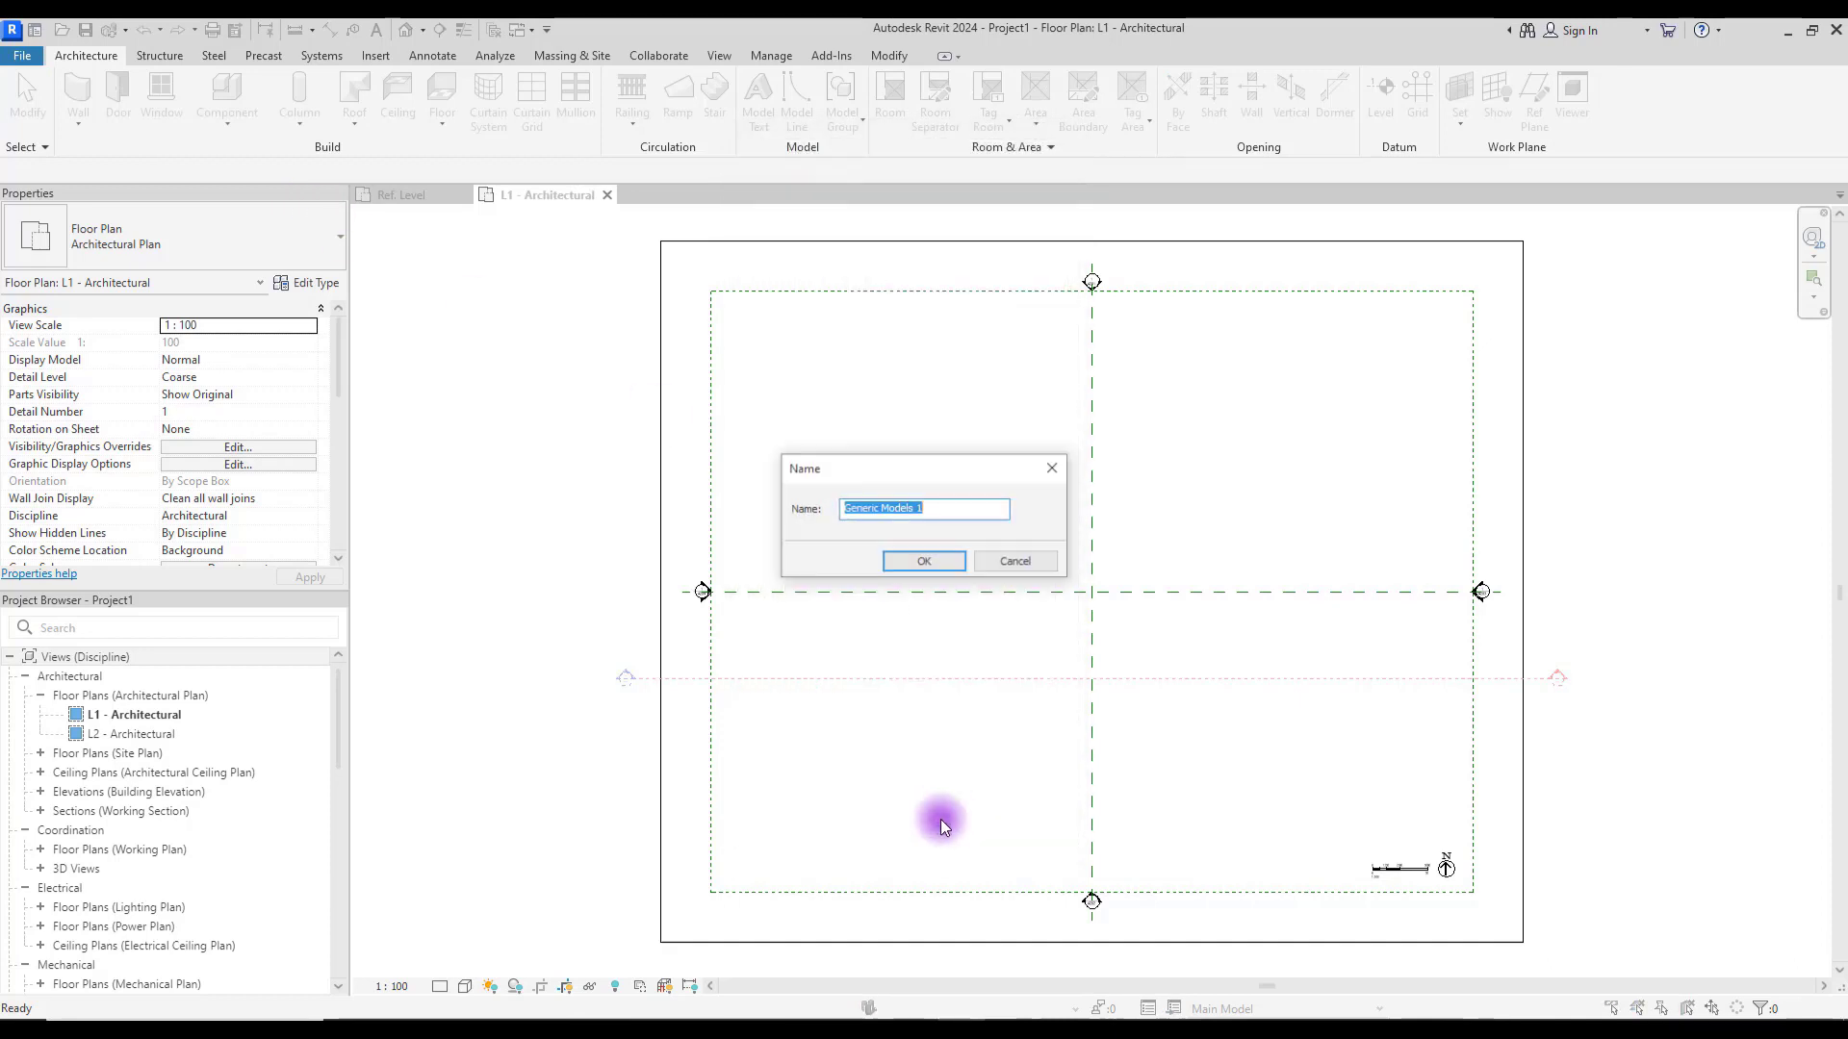
left_click(934, 568)
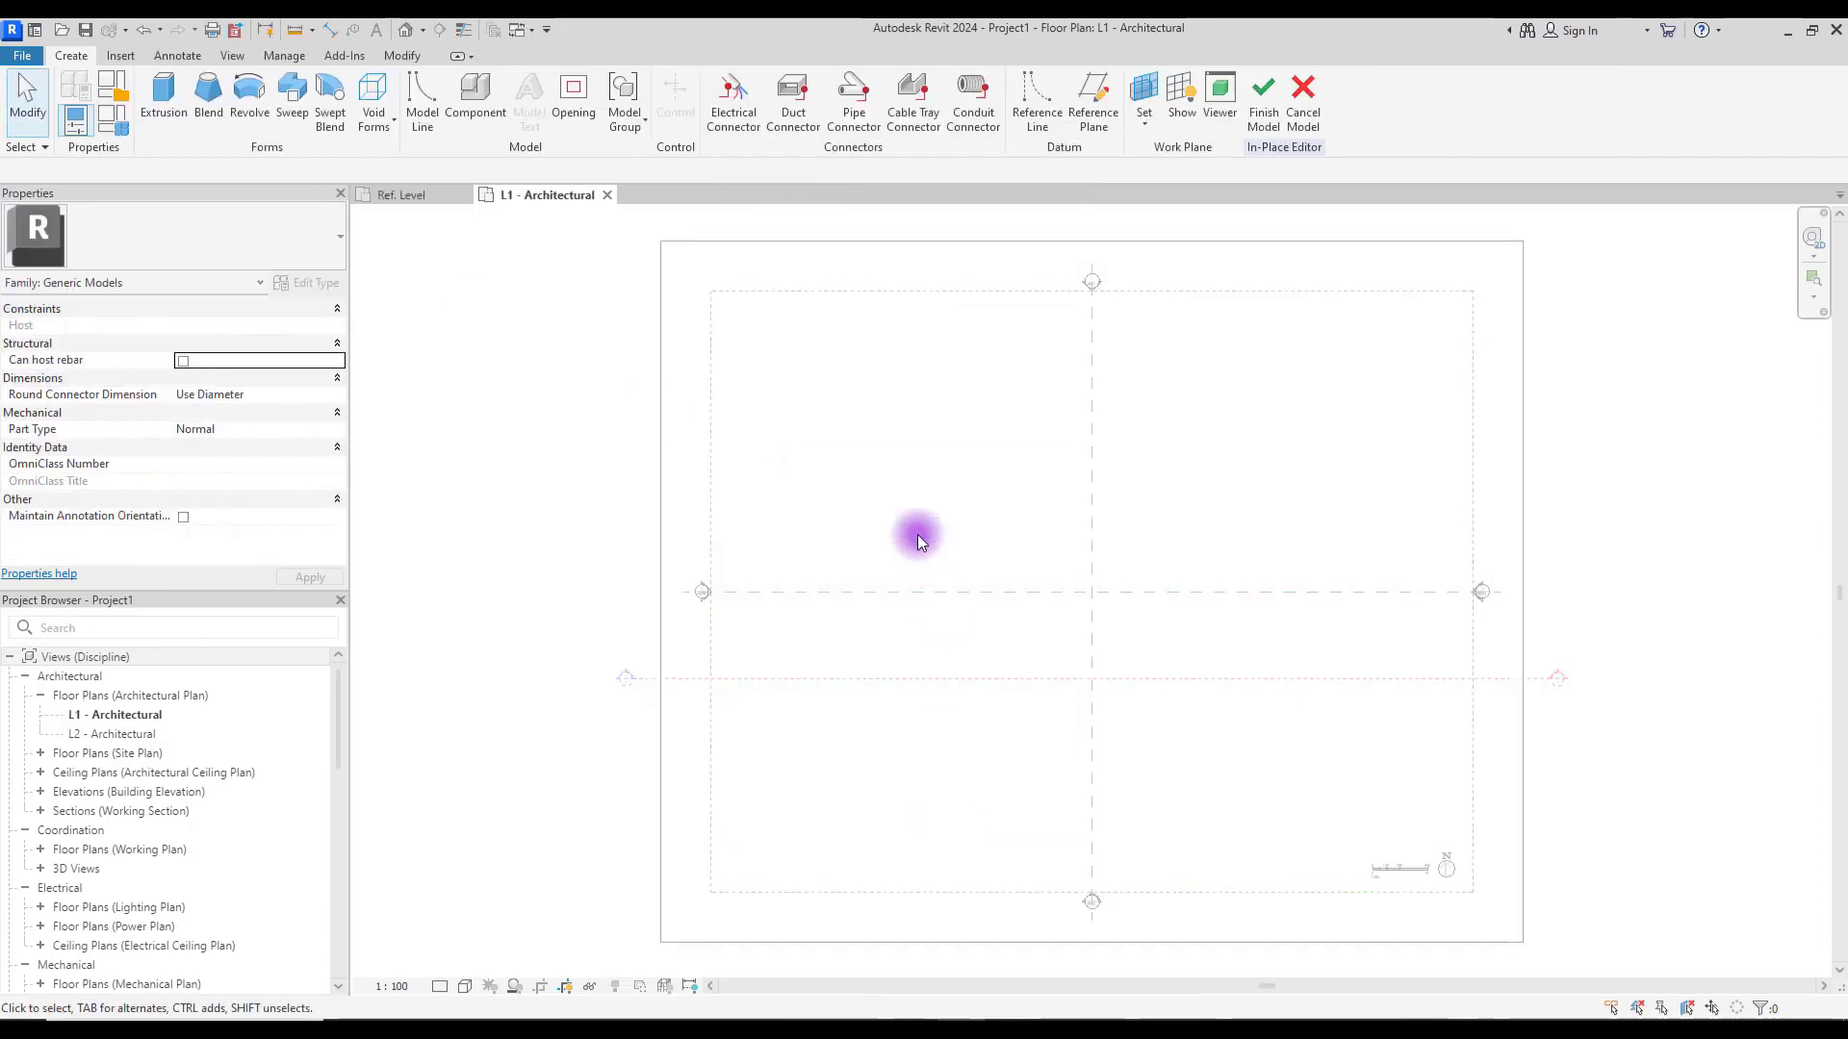
left_click(292, 135)
Step: Sketch a three-line Z-shaped sweep path on the L1 plan and finish the path sketch
left_click(930, 99)
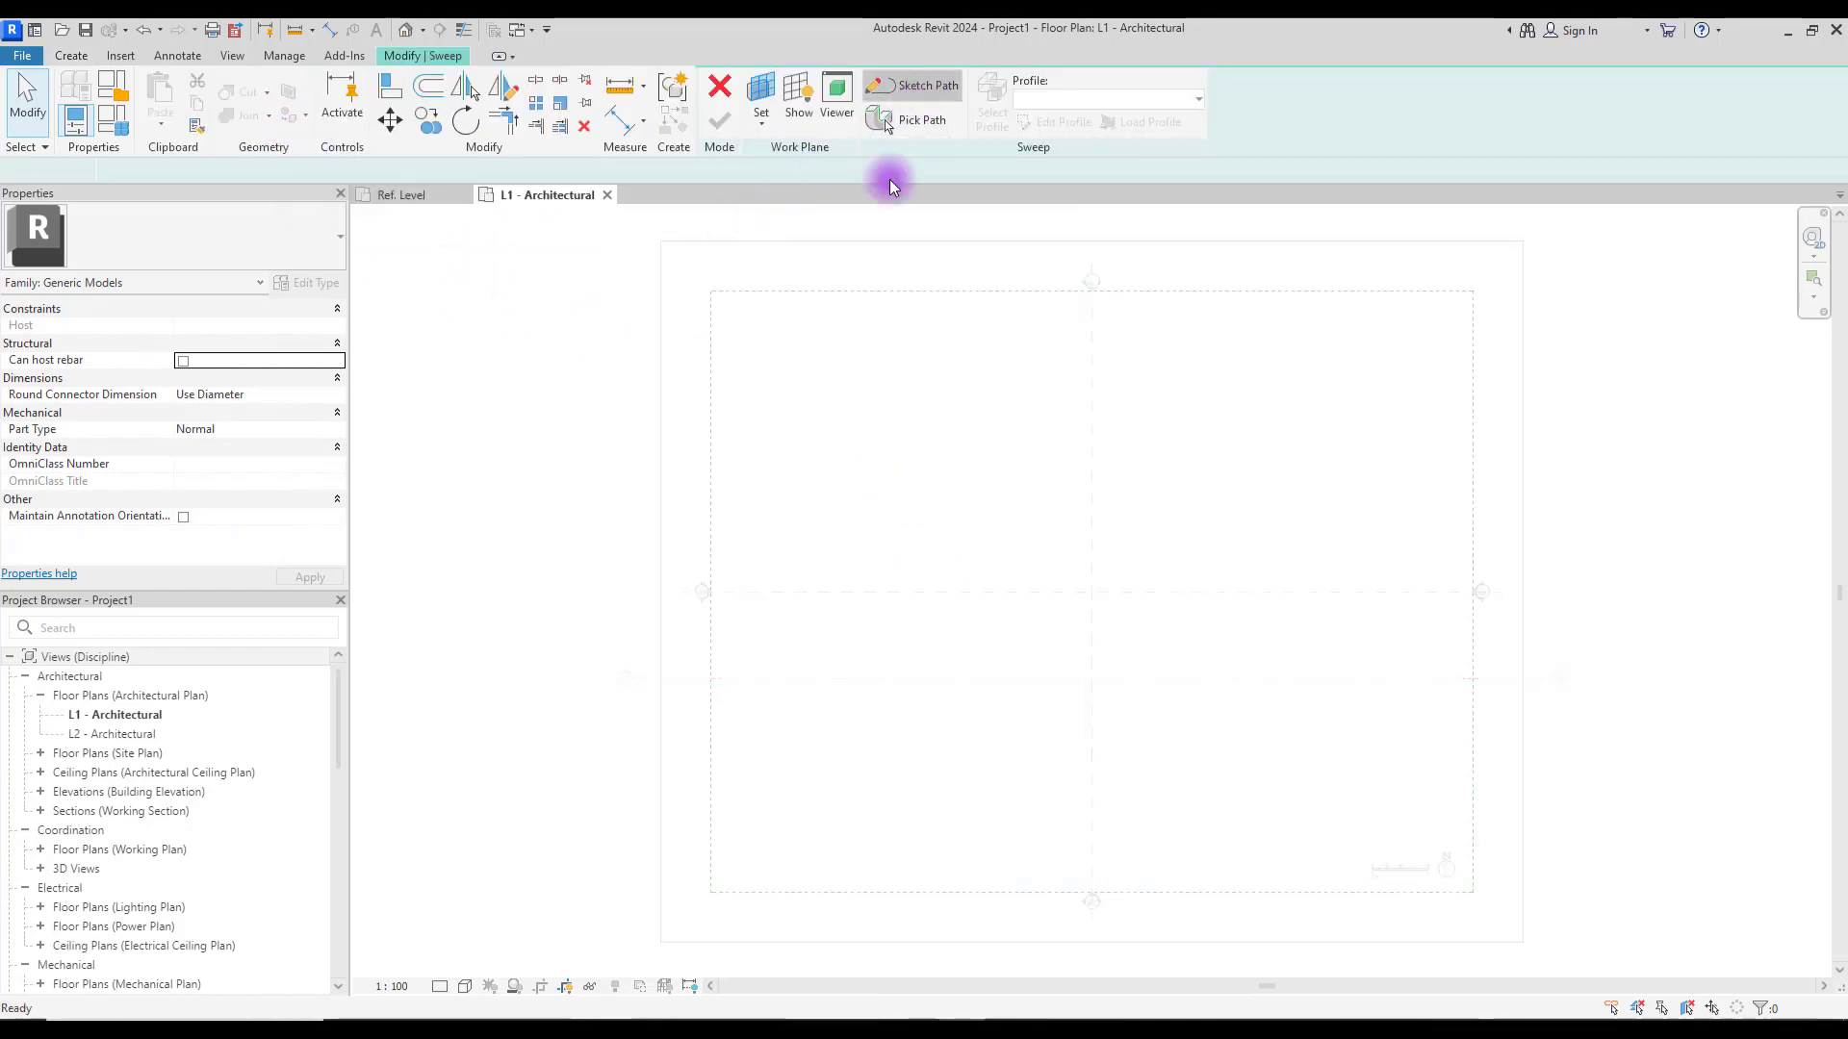
left_click(861, 466)
left_click(1034, 440)
left_click(1006, 746)
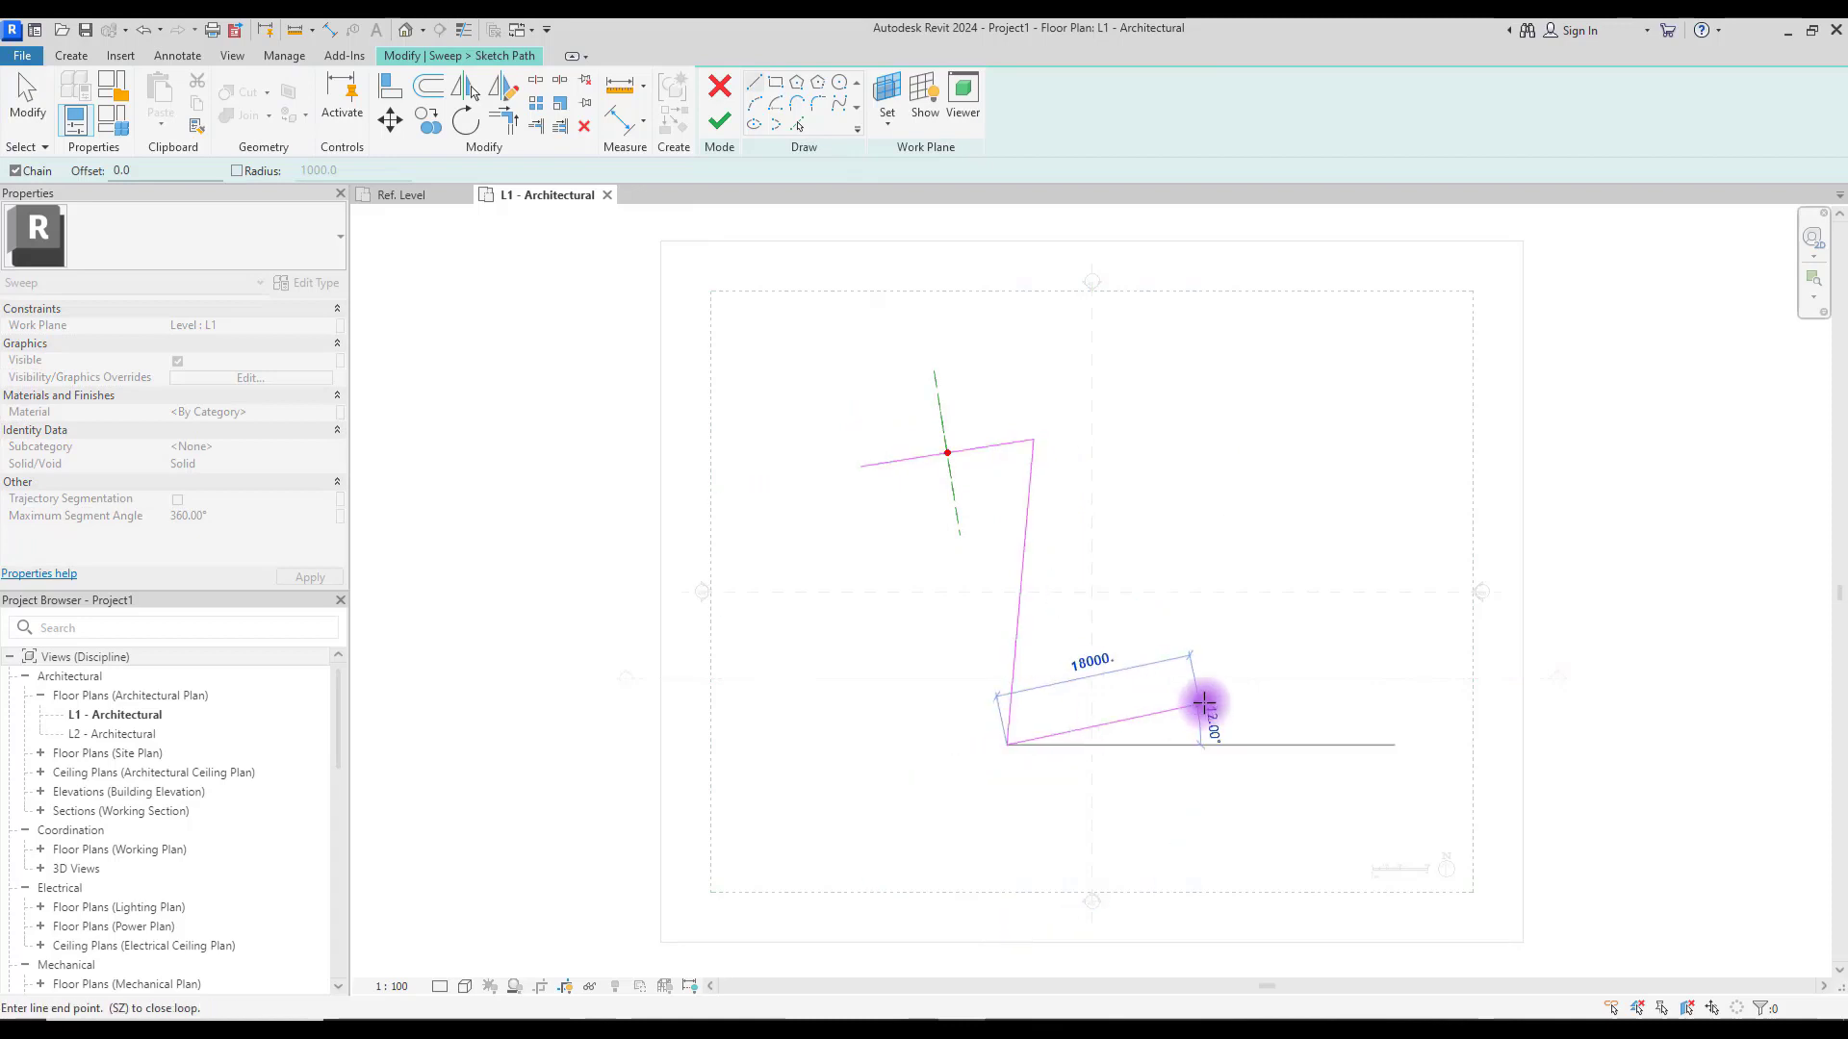
left_click(1199, 704)
key("Escape")
key("Escape")
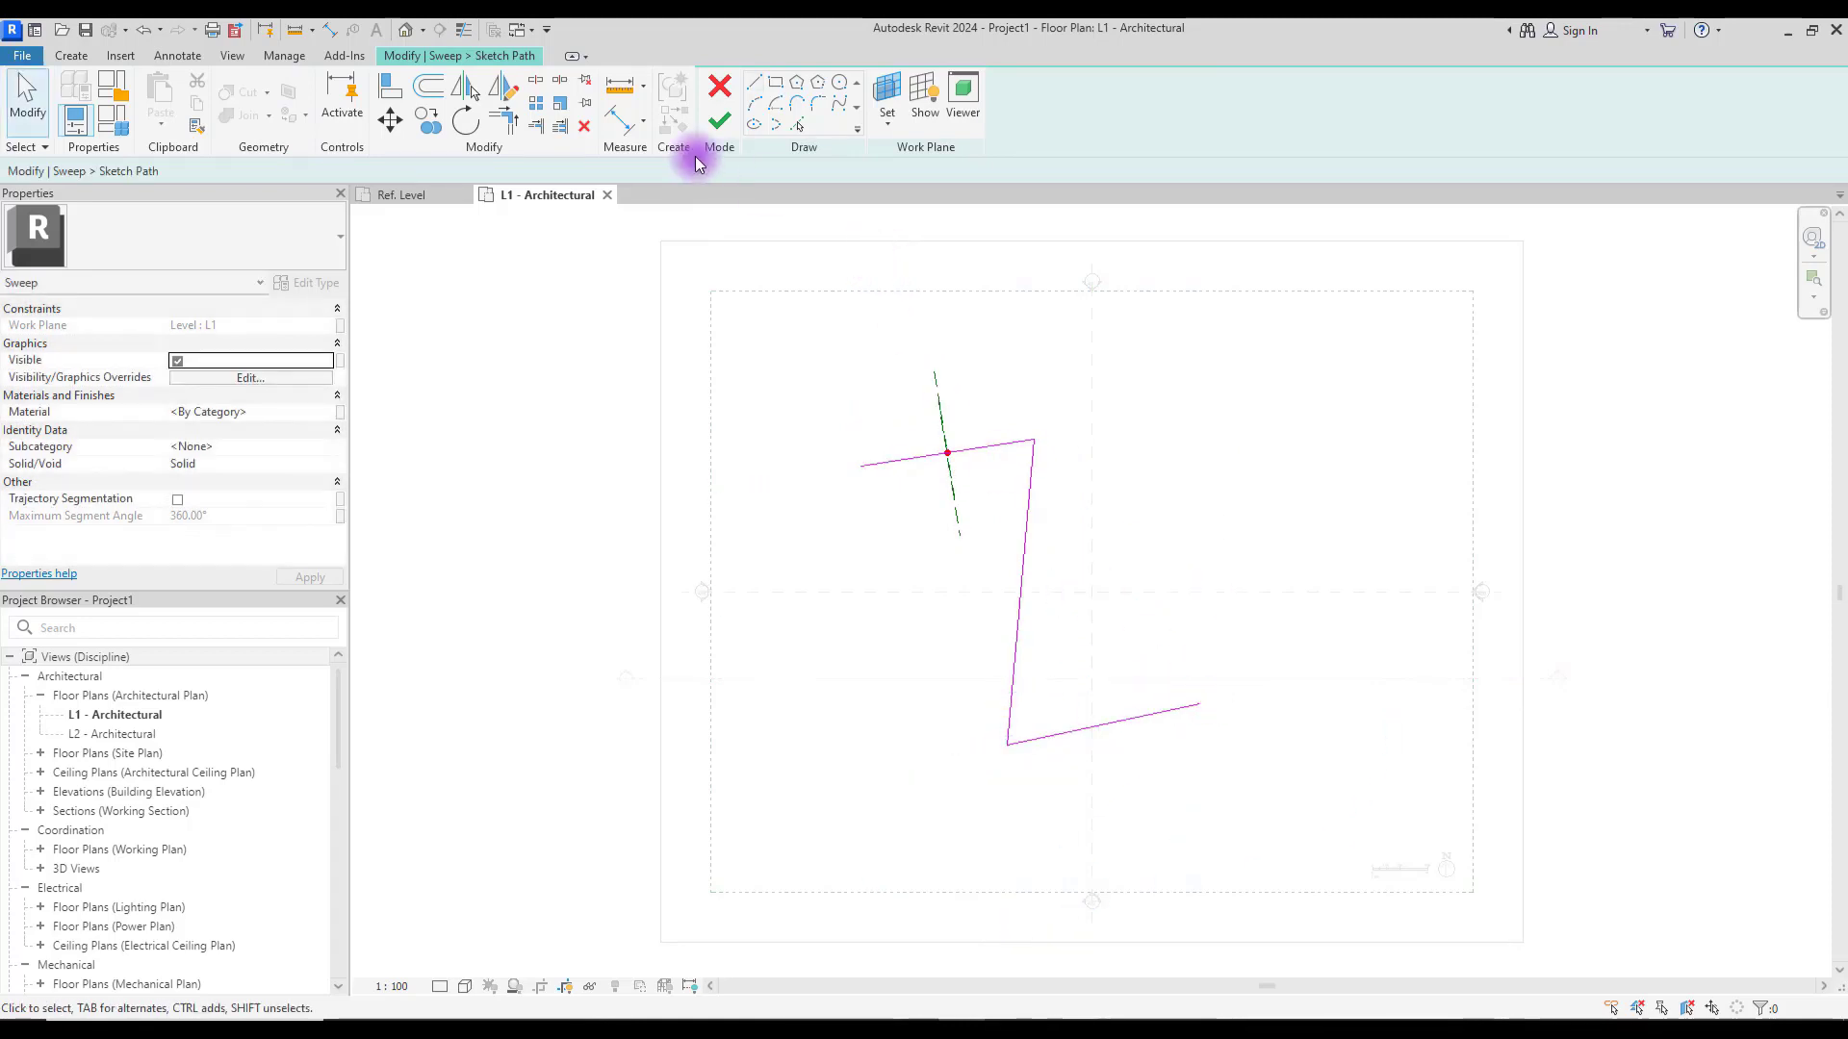
left_click(718, 120)
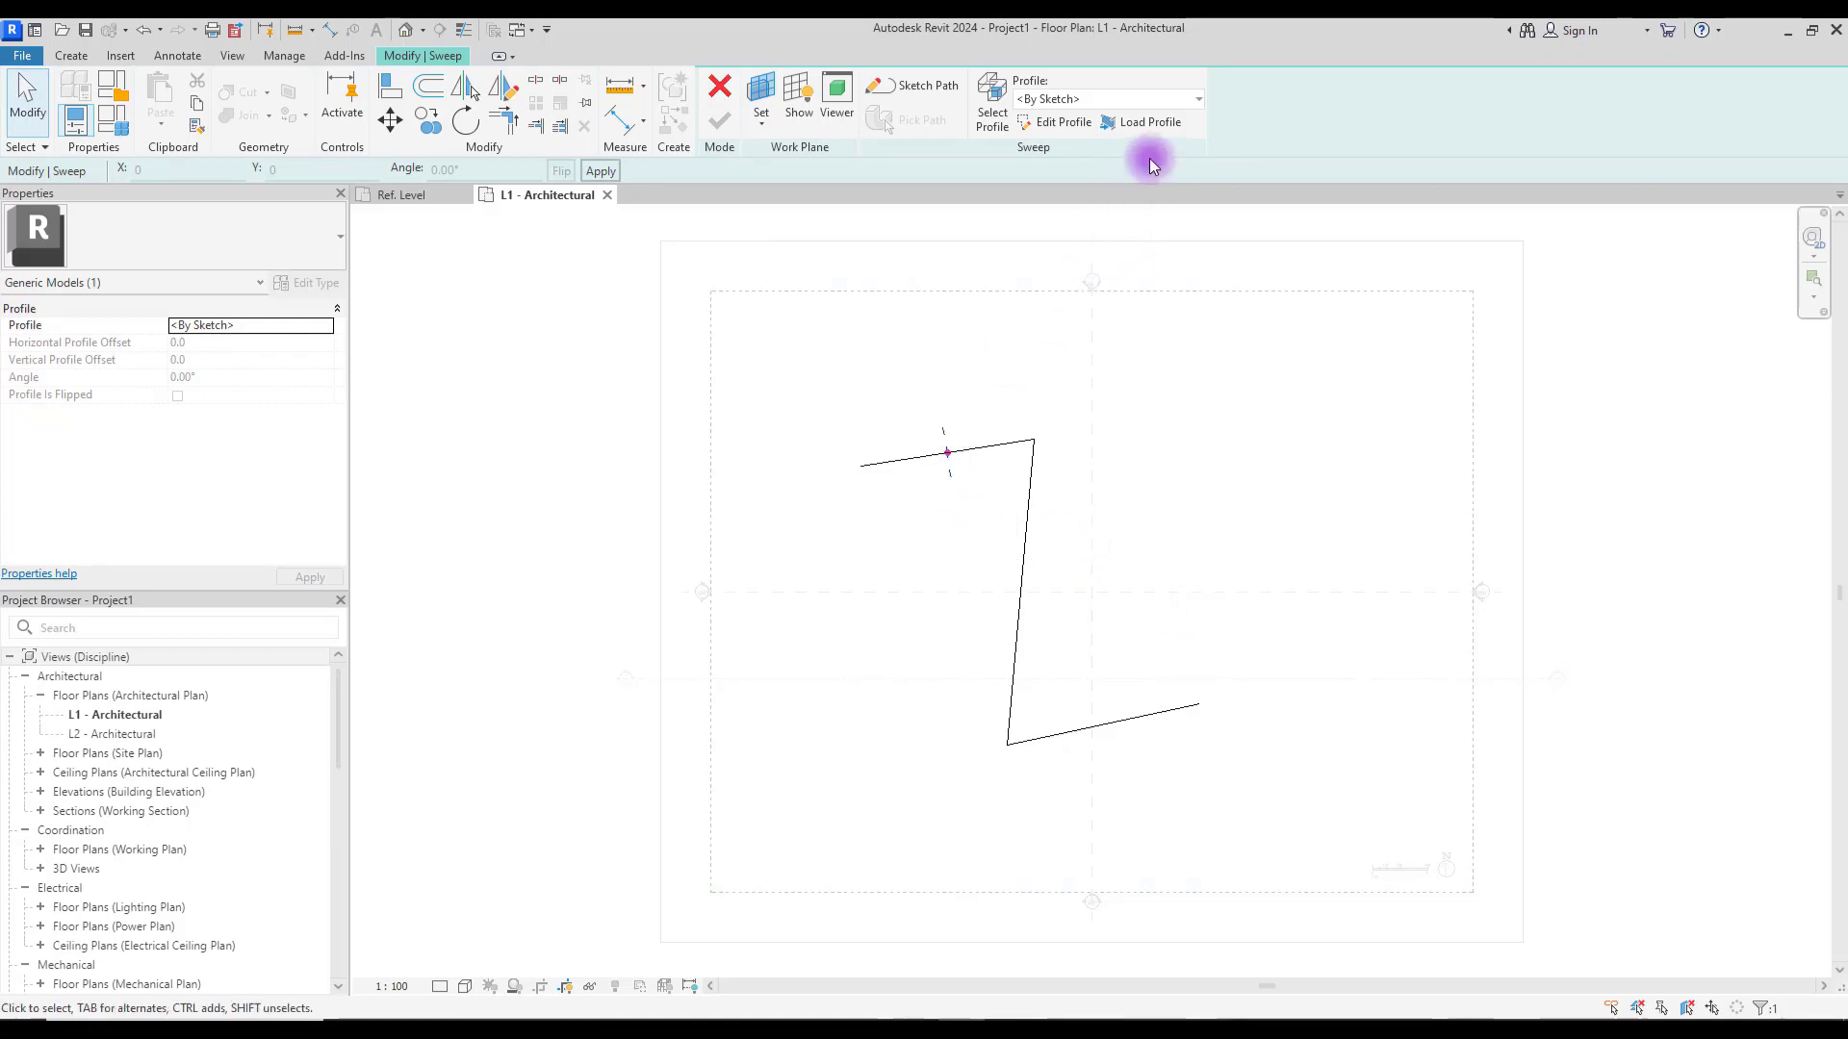
left_click(1196, 101)
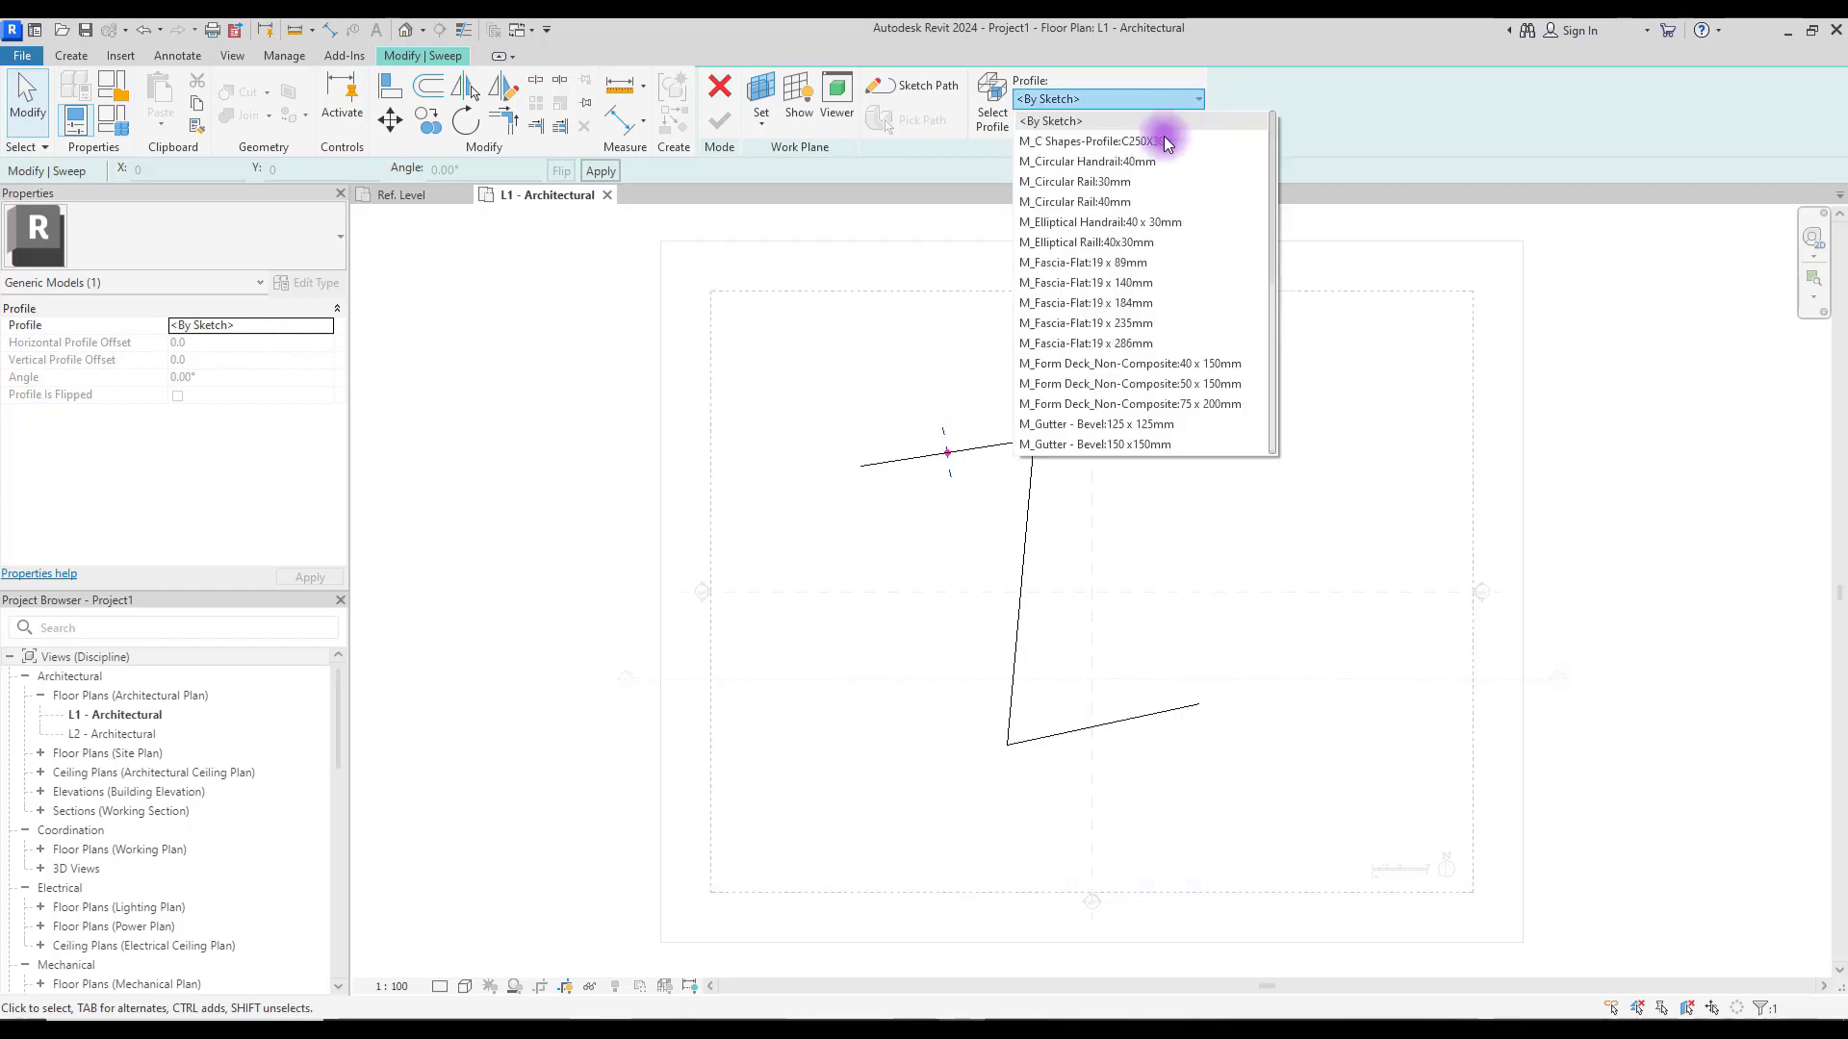
Step: Choose U Profile as the sweep's profile and switch to the default {3D} view
scroll(1117, 308, "down", 10)
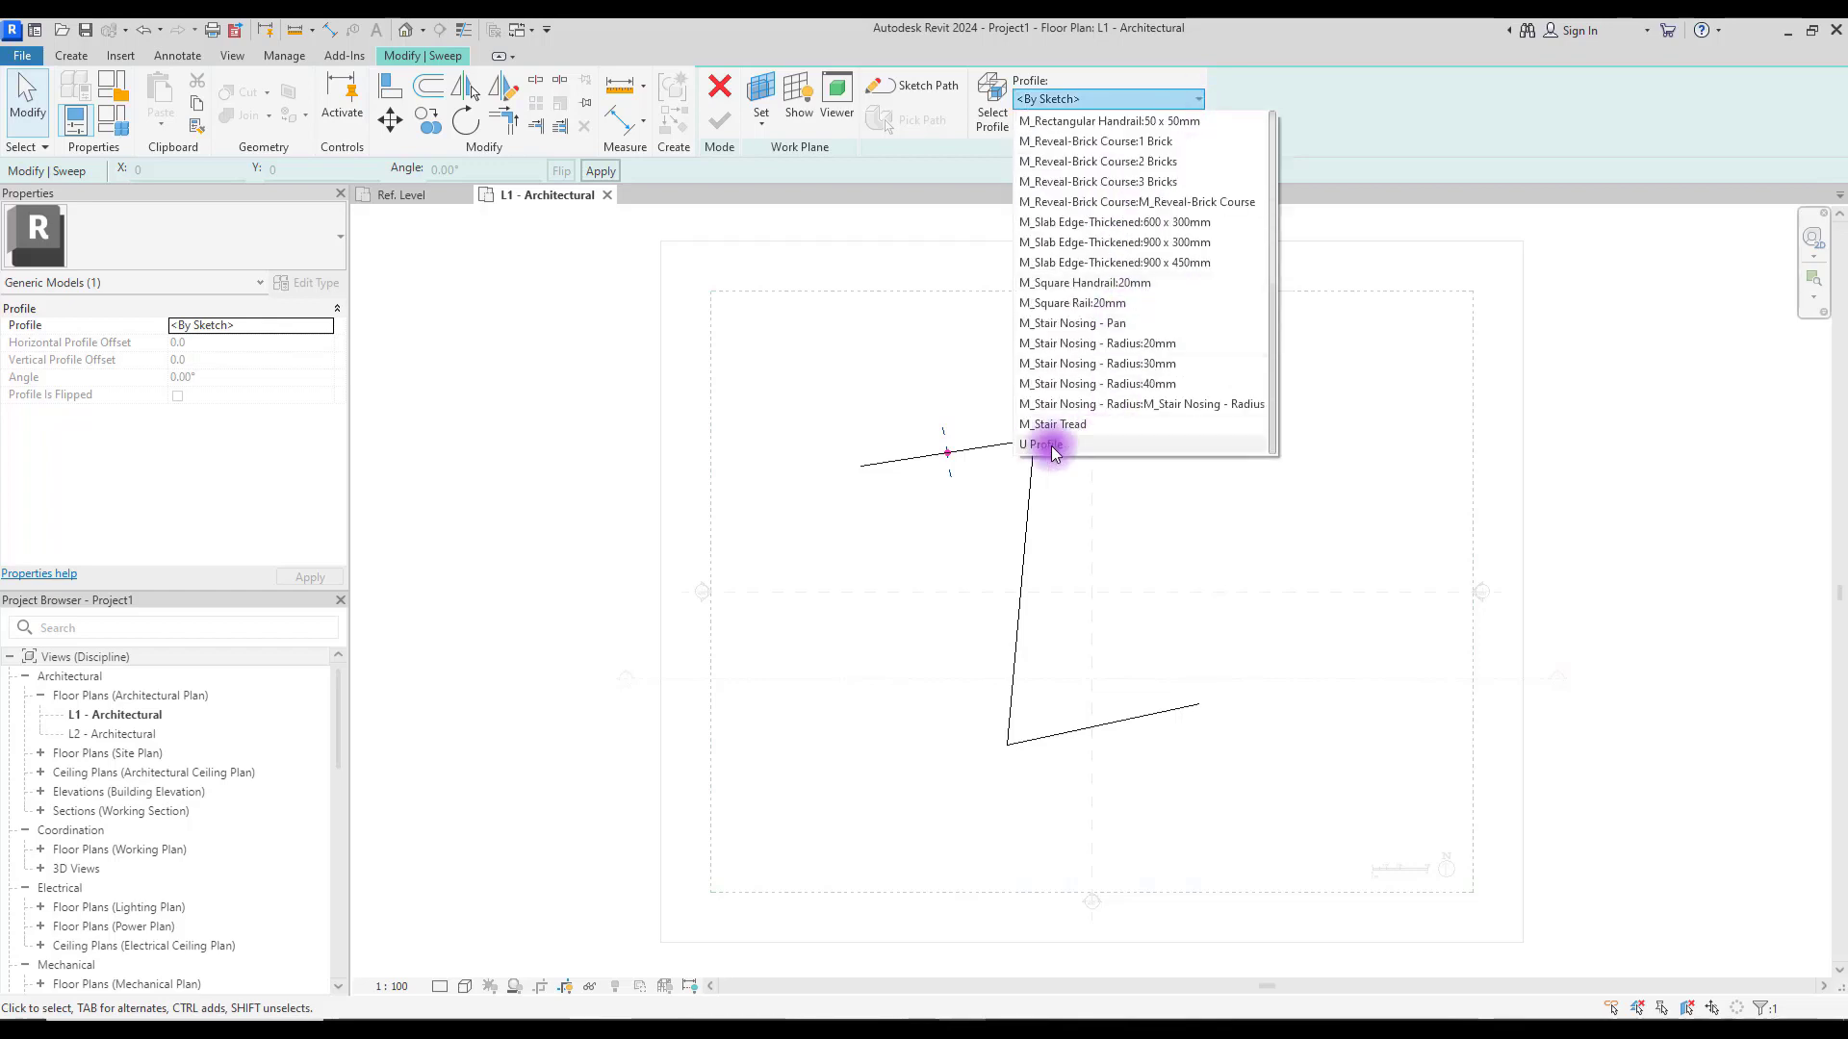
key("Escape")
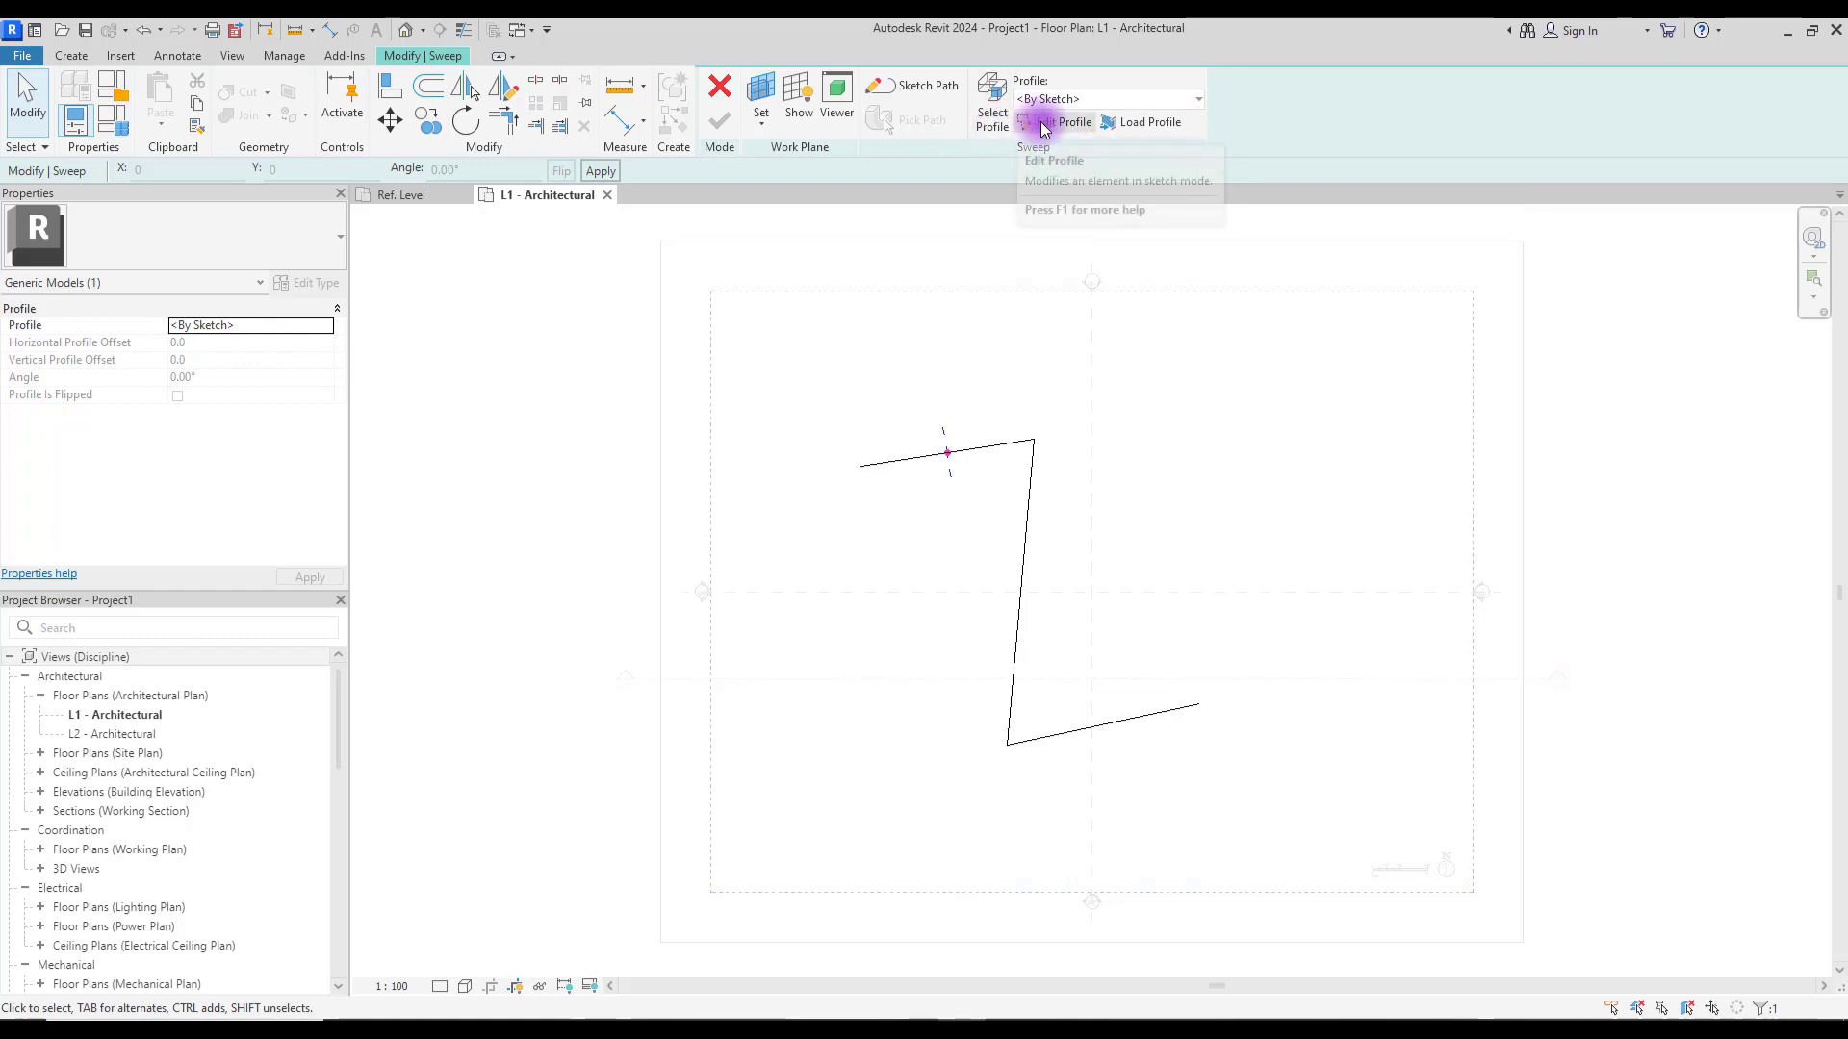
left_click(1180, 98)
scroll(1184, 388, "down", 5)
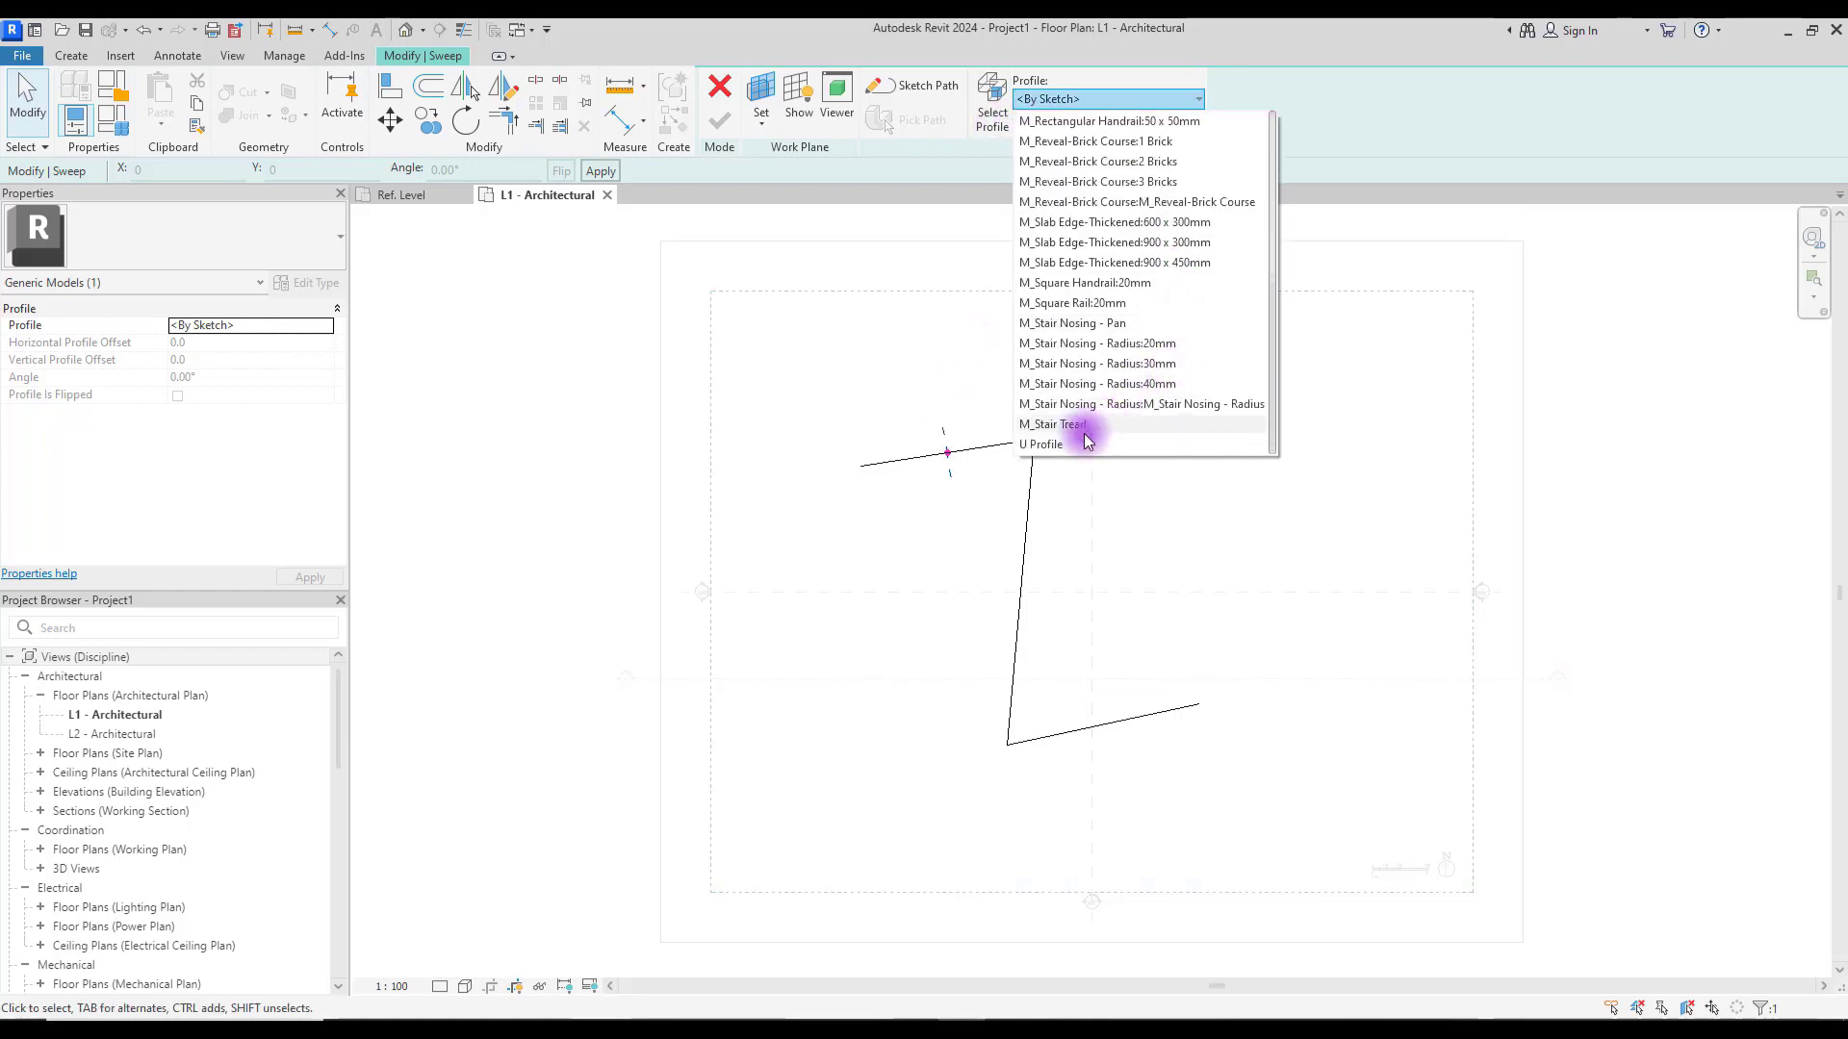
left_click(1065, 425)
middle_click_drag(1146, 499, 1053, 395)
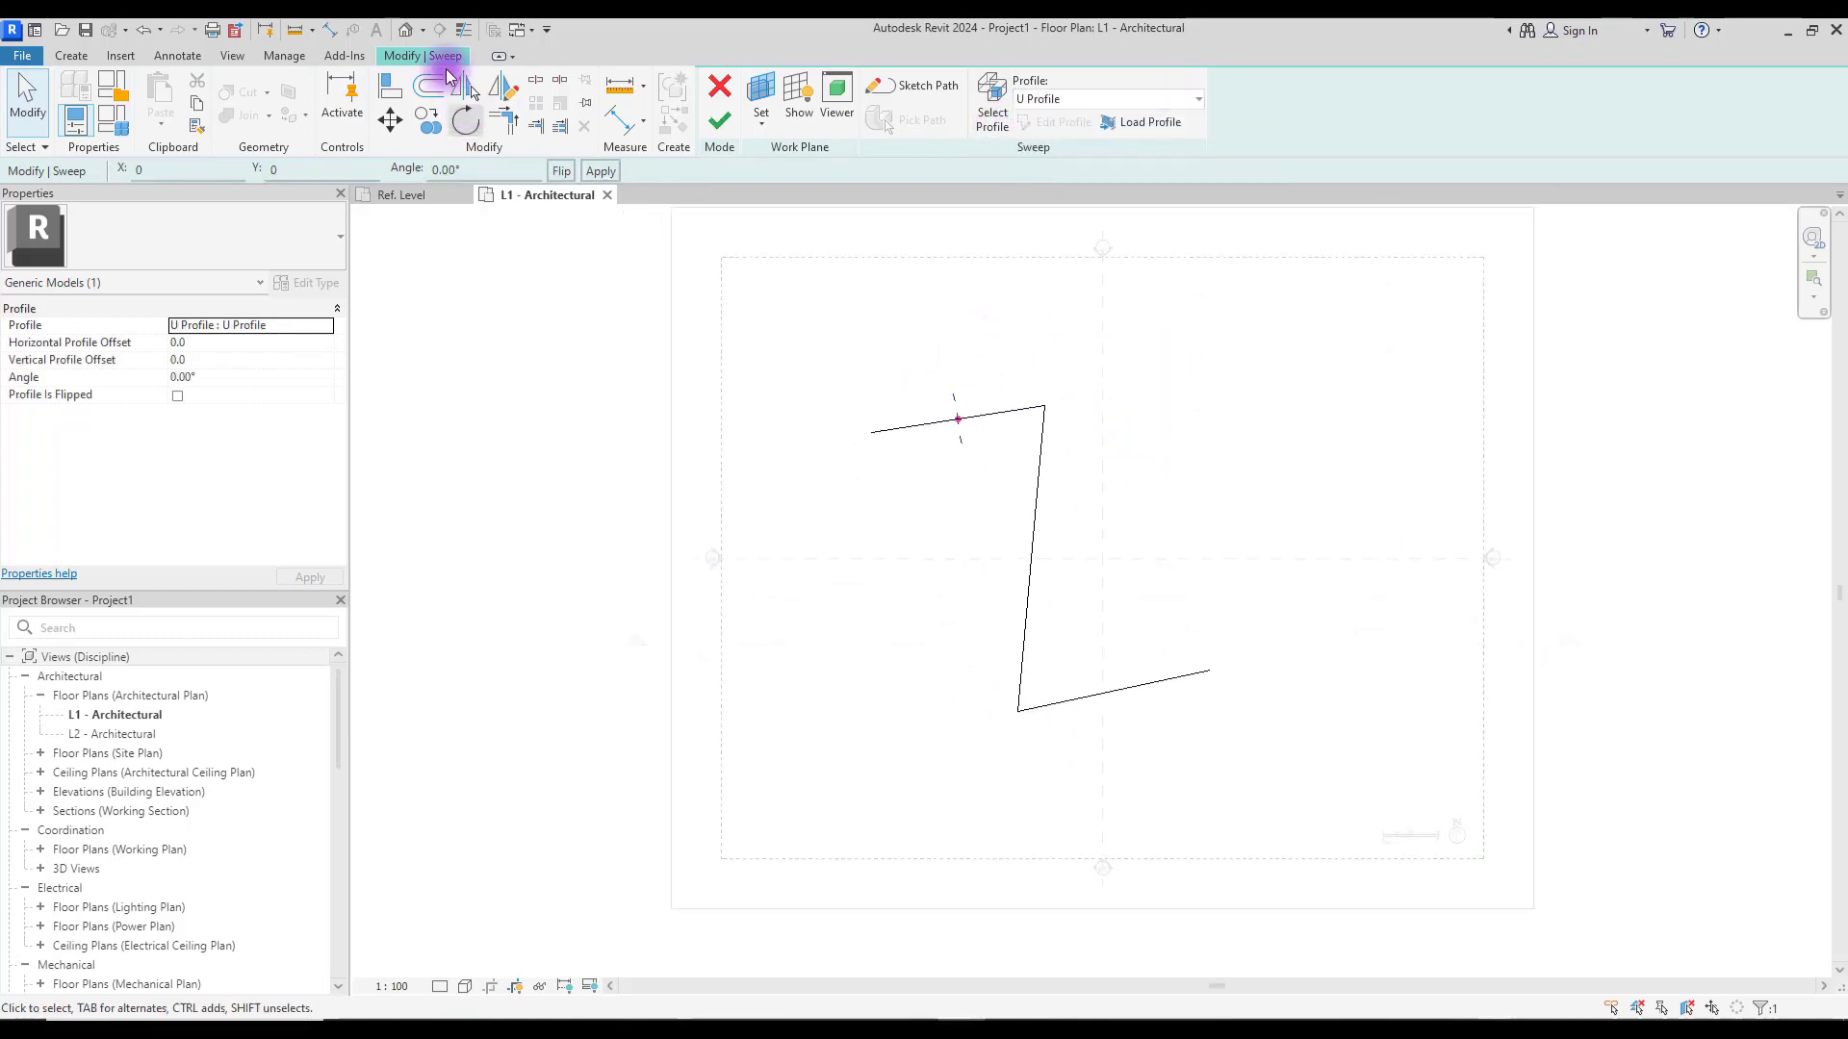
left_click(405, 29)
Step: Finish the sweep into a U channel along the Z path and orbit to view its open end
scroll(1119, 621, "up", 6)
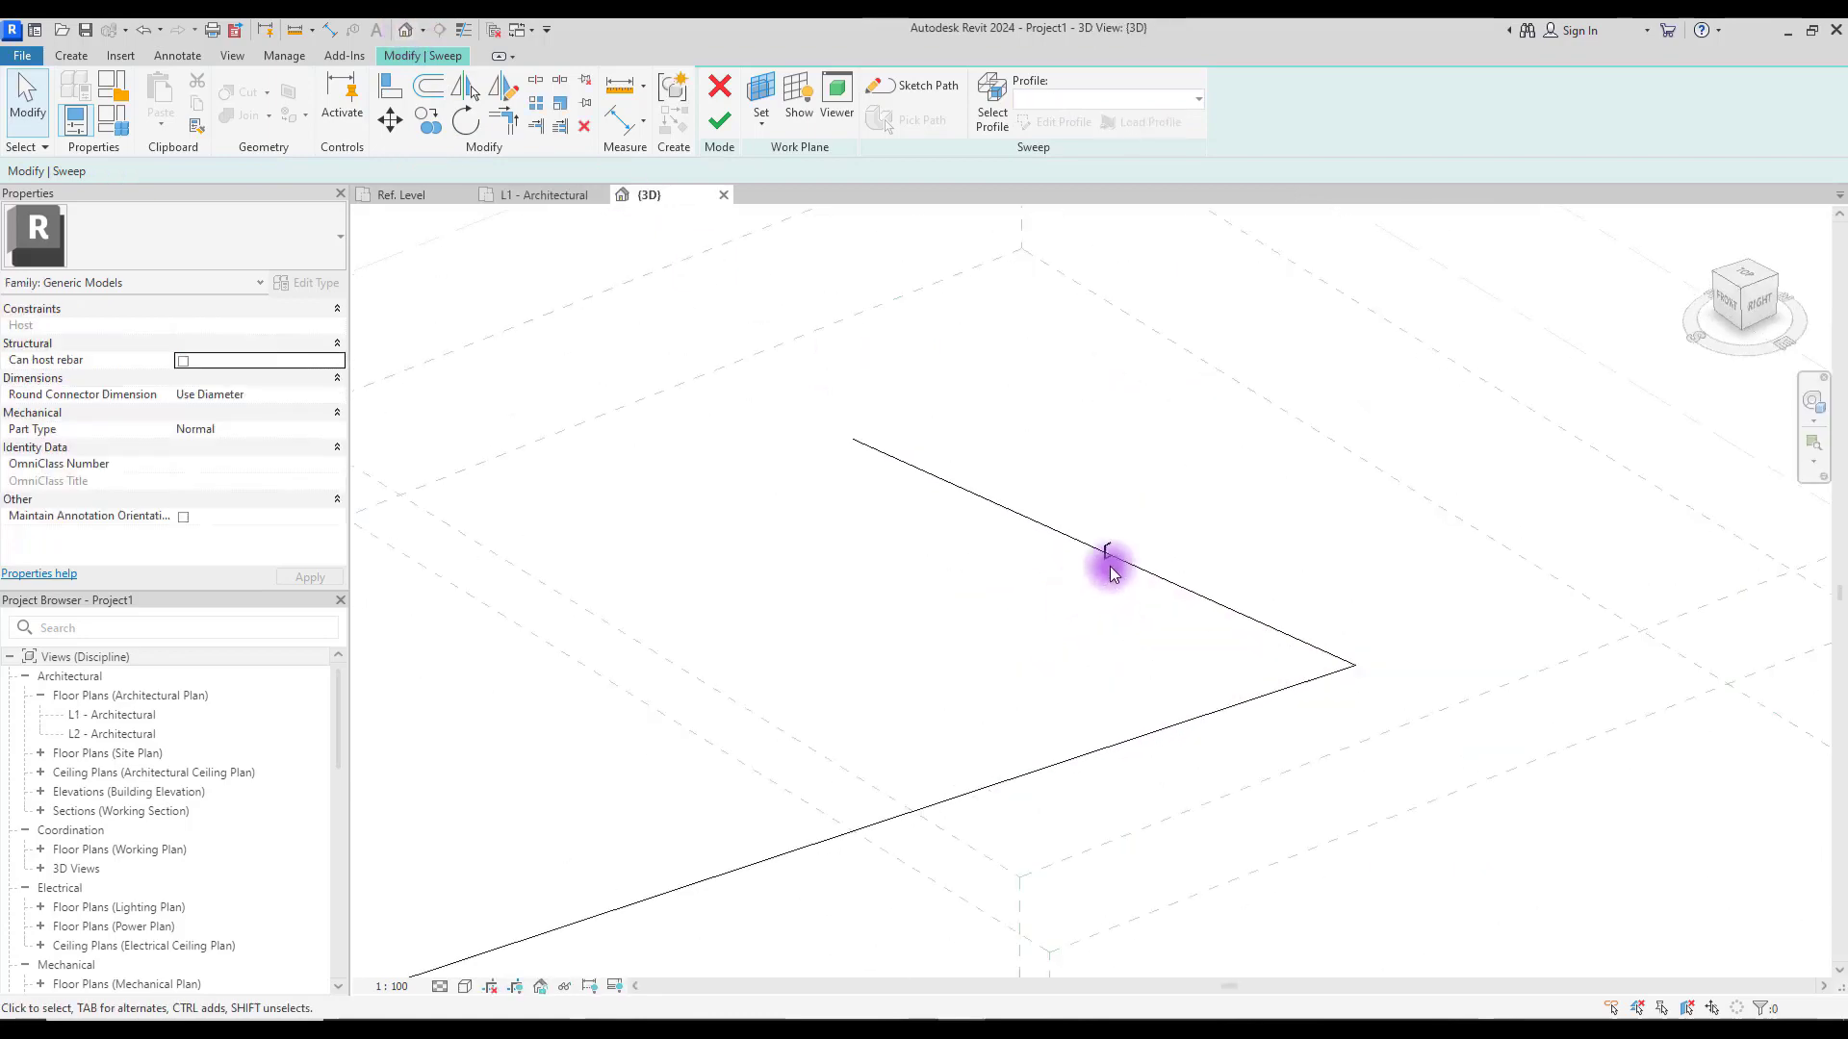
middle_click_drag(1114, 558, 1237, 594, "shift")
left_click(720, 120)
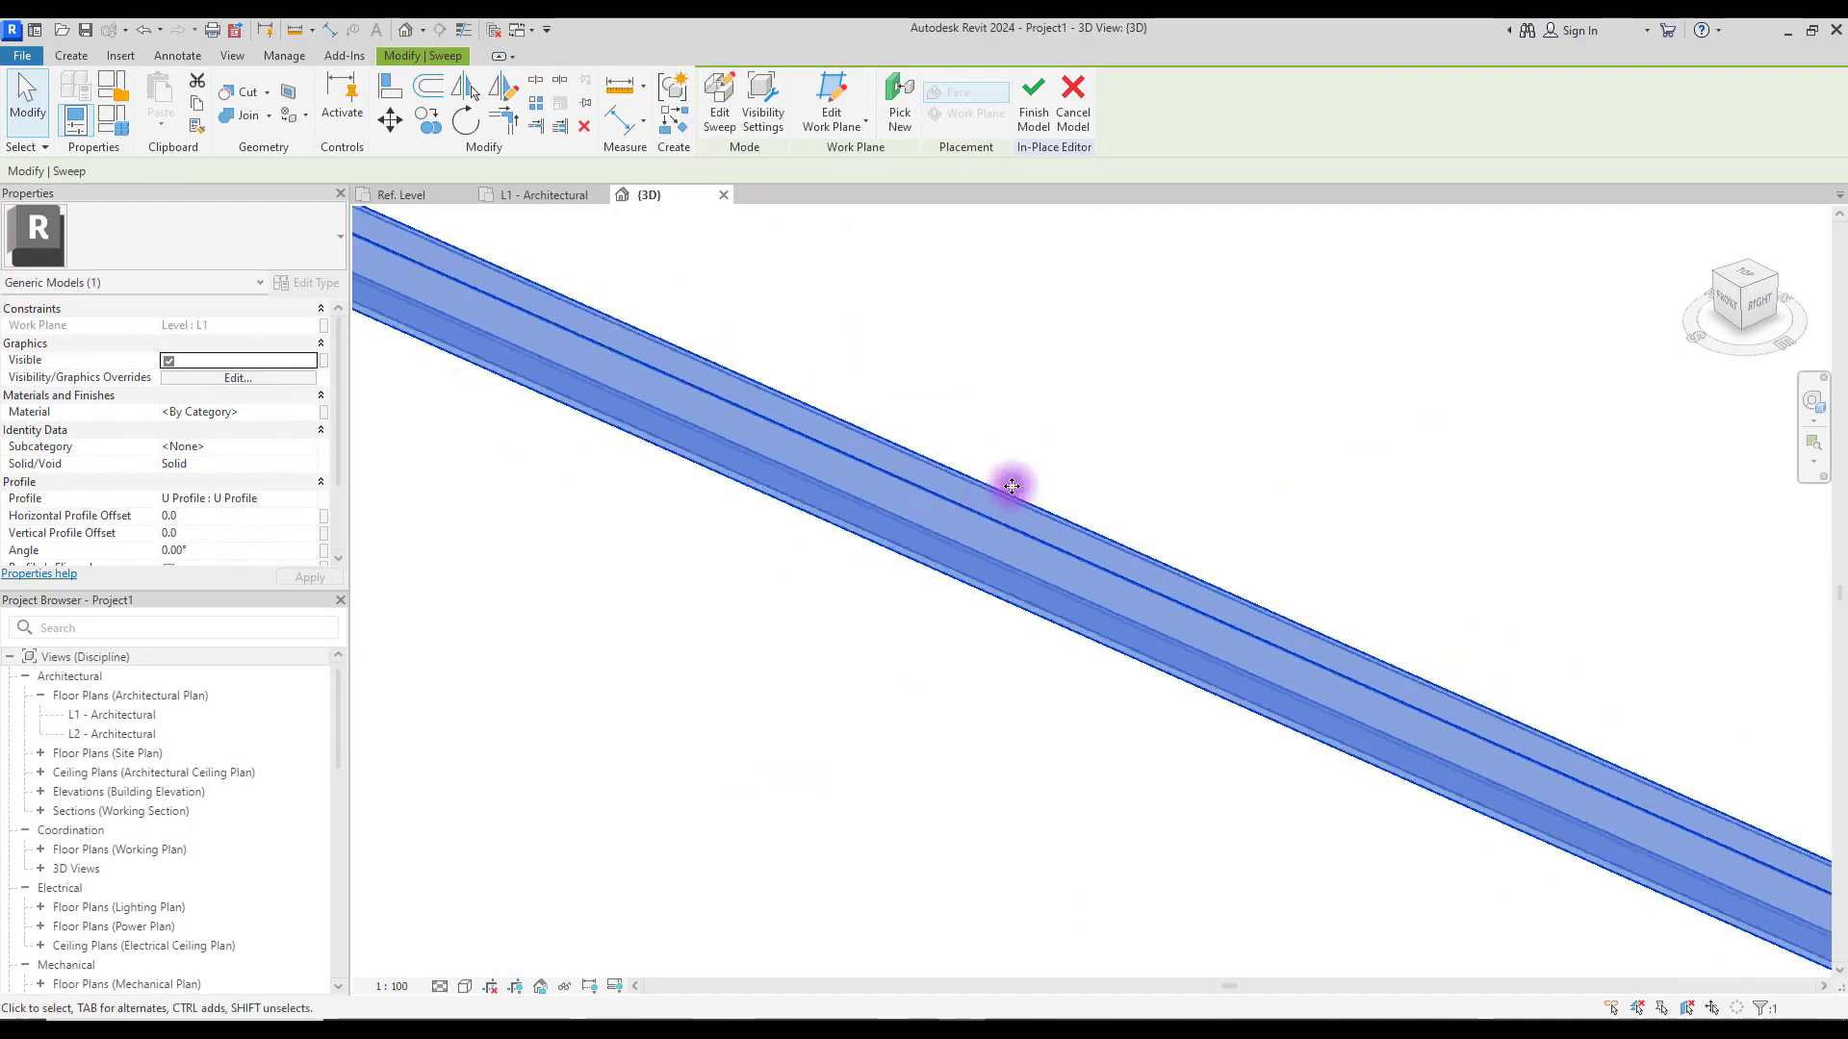
scroll(1183, 577, "down", 5)
scroll(1319, 565, "up", 2)
left_click(1372, 568)
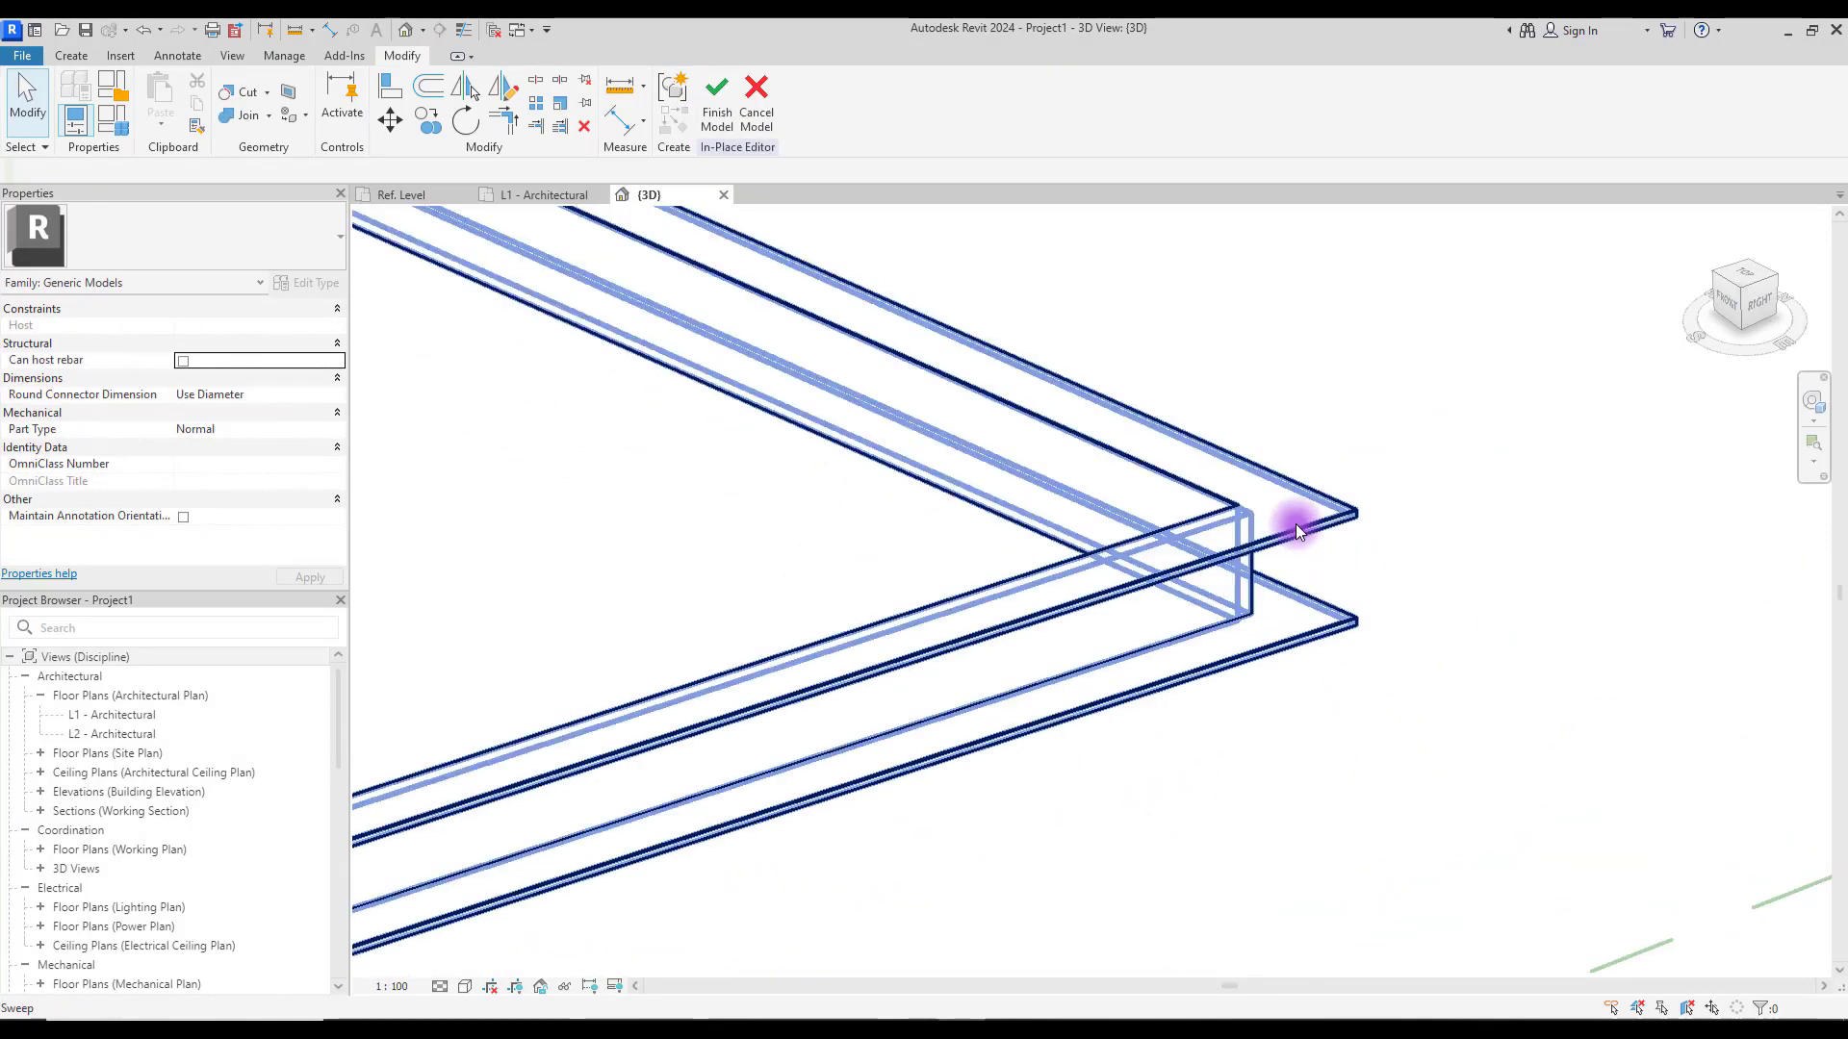
middle_click_drag(1308, 651, 1076, 558, "shift")
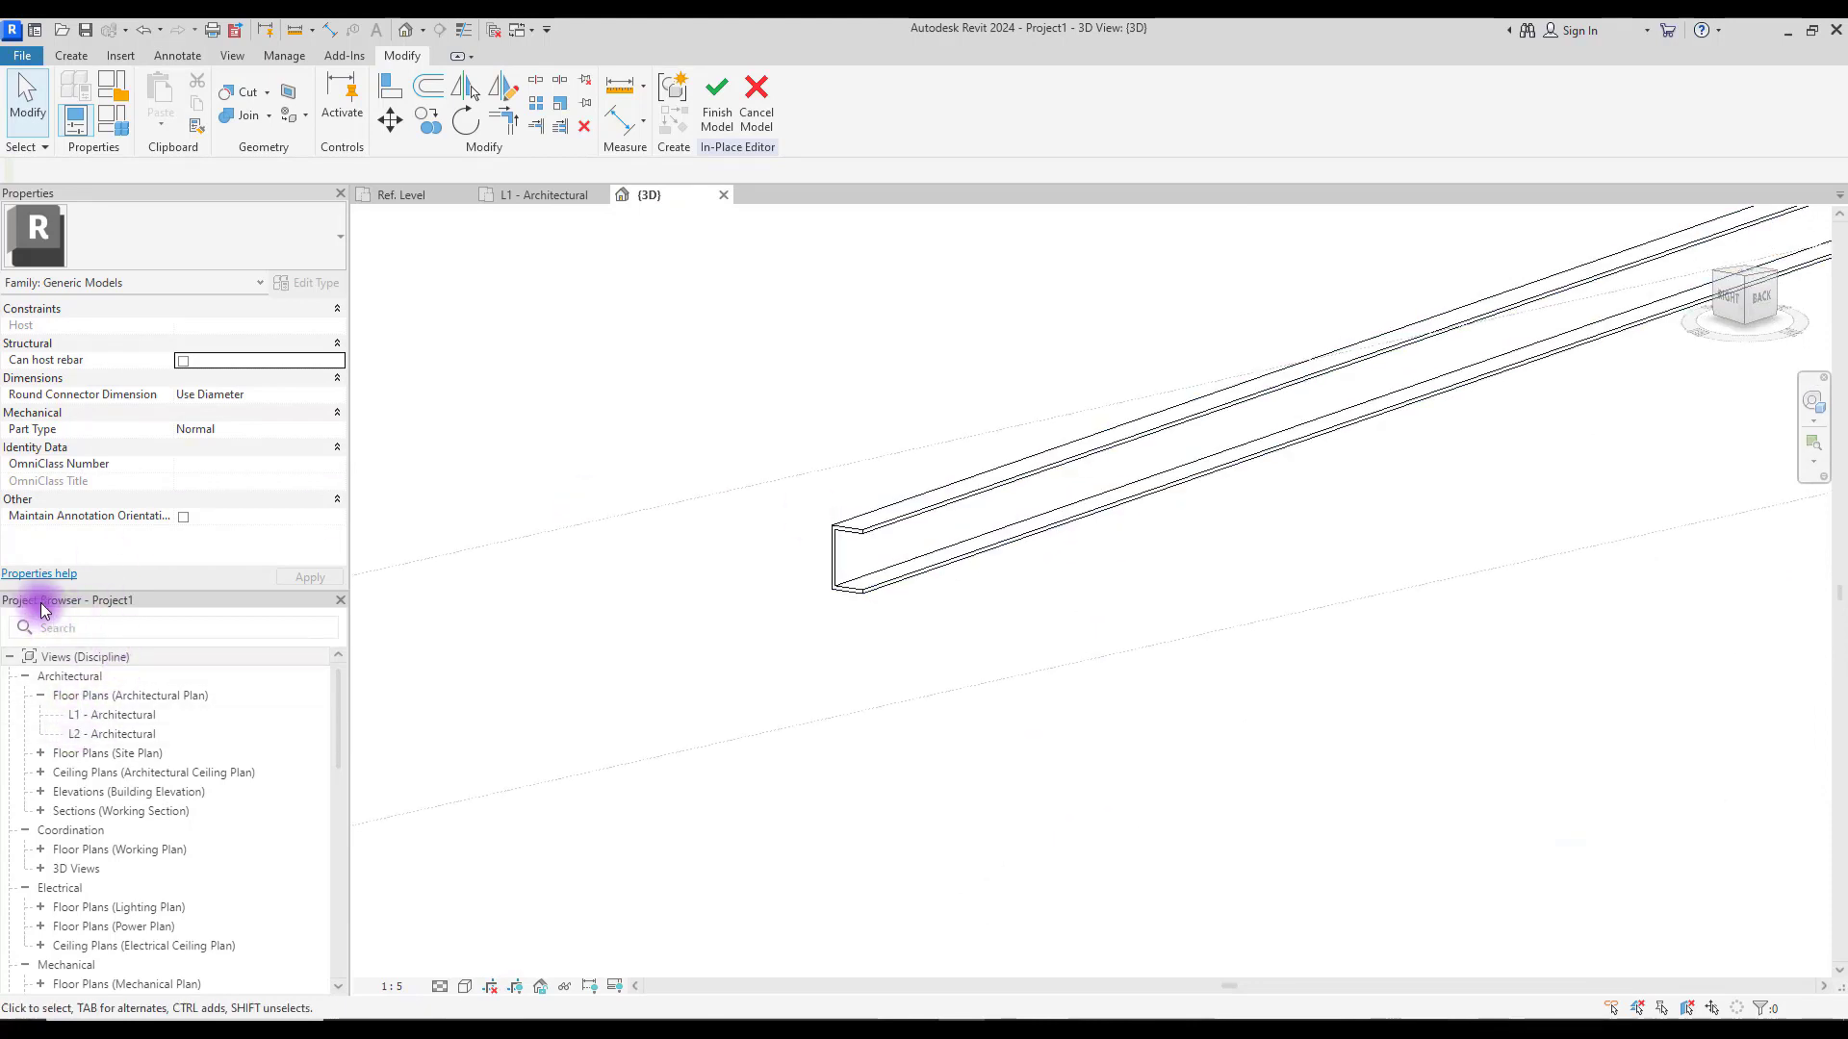
left_click_drag(337, 685, 339, 898)
Step: Open Type Properties for the U Profile type from the Project Browser's Families list
left_click(10, 946)
scroll(121, 775, "down", 10)
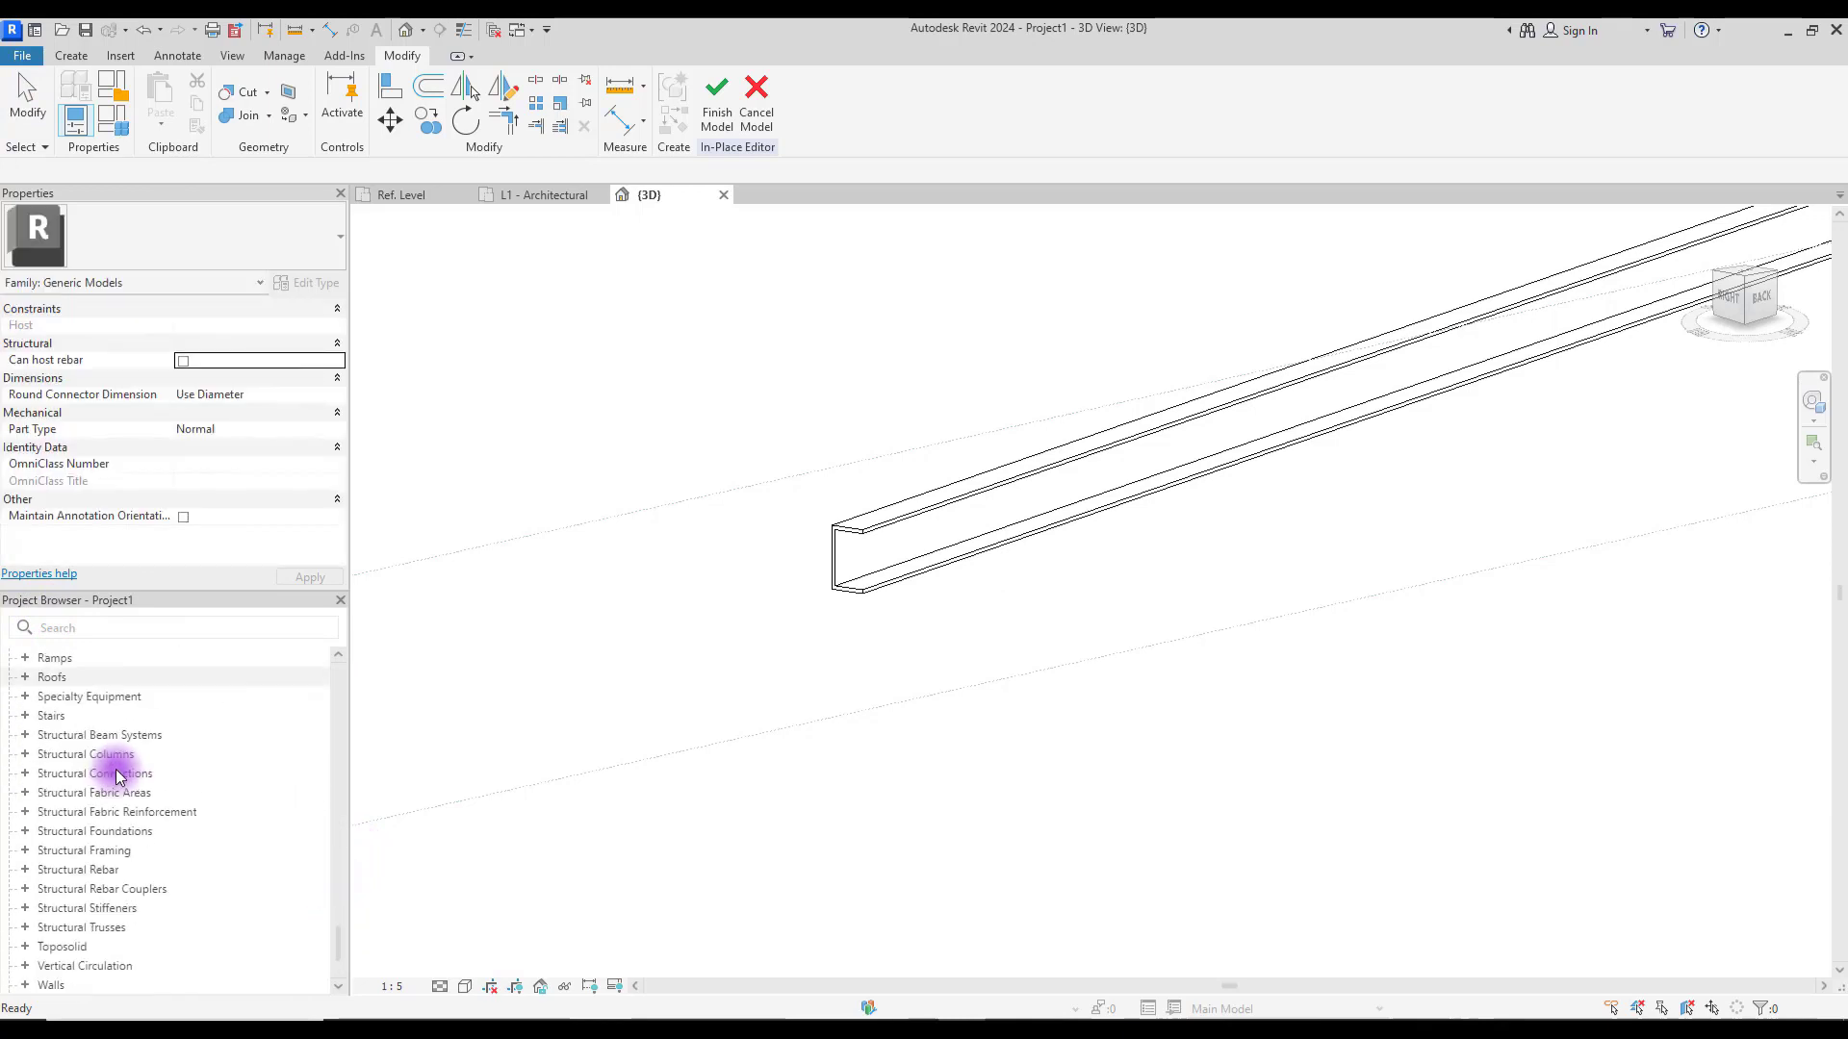
scroll(109, 765, "up", 2)
left_click(25, 710)
left_click(24, 709)
scroll(91, 785, "down", 4)
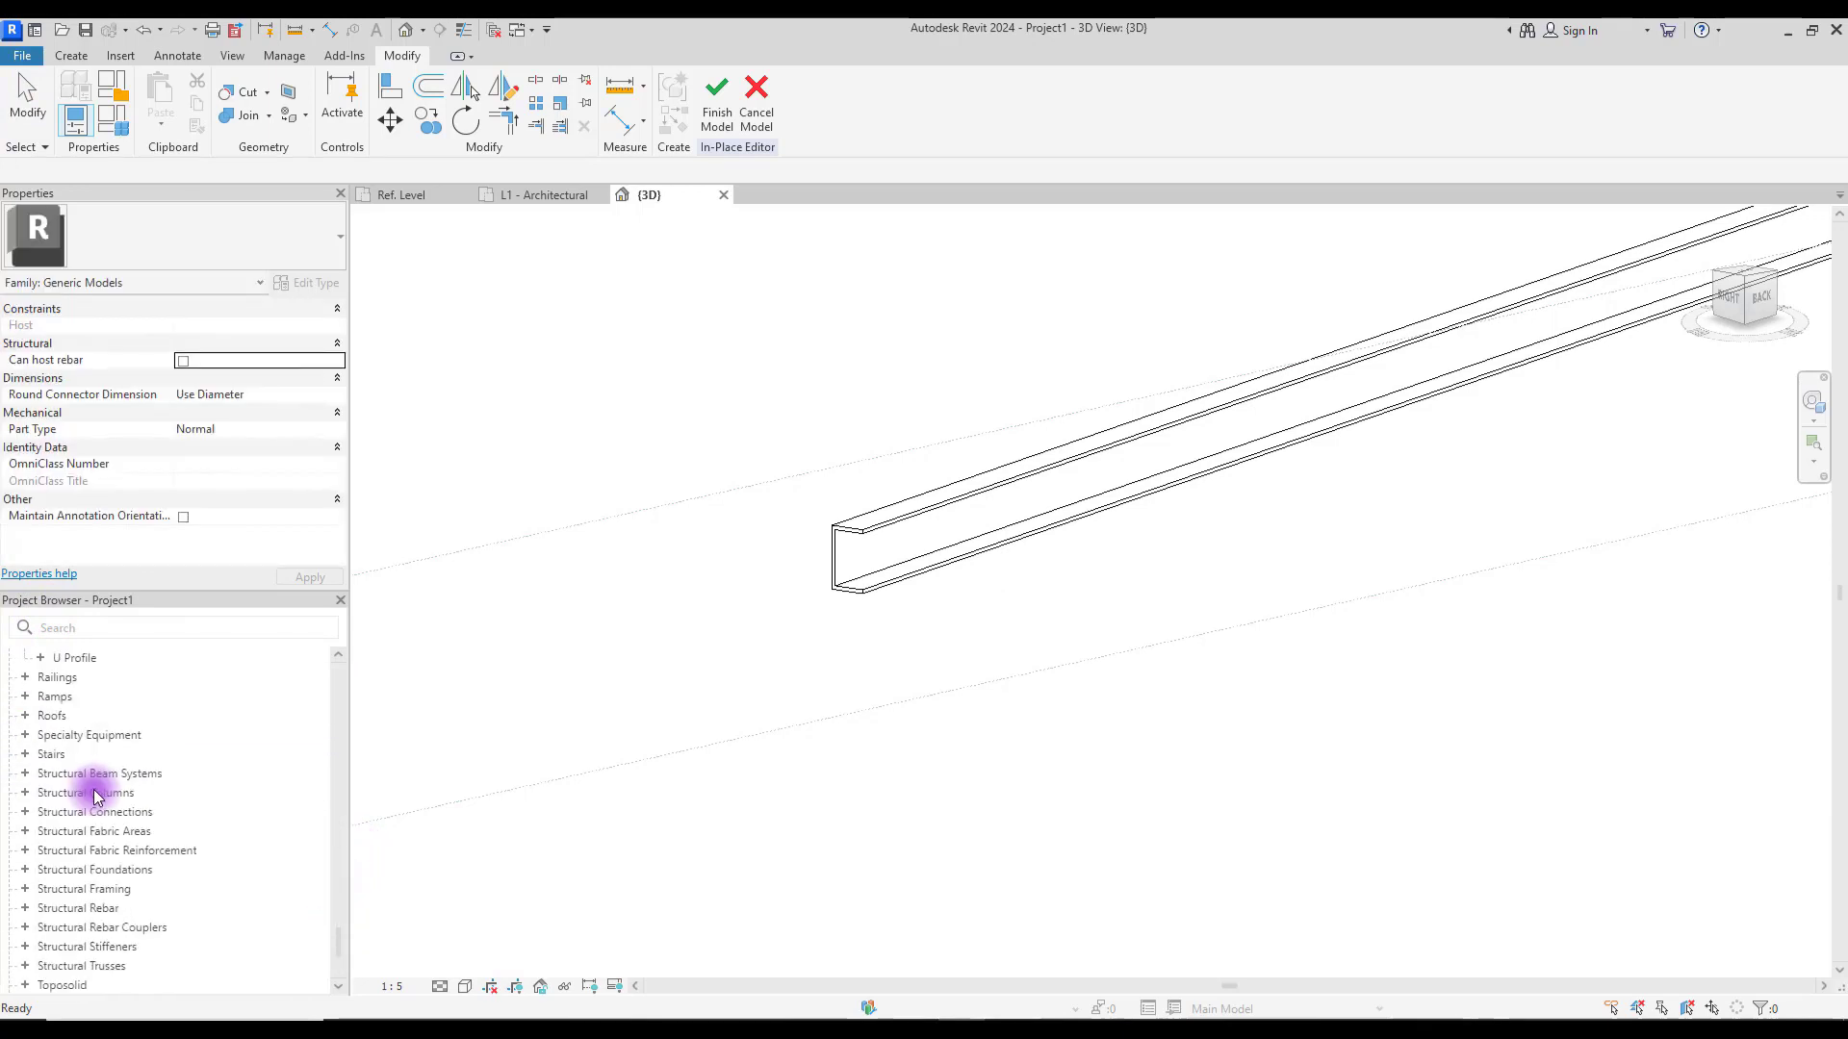
scroll(96, 796, "up", 5)
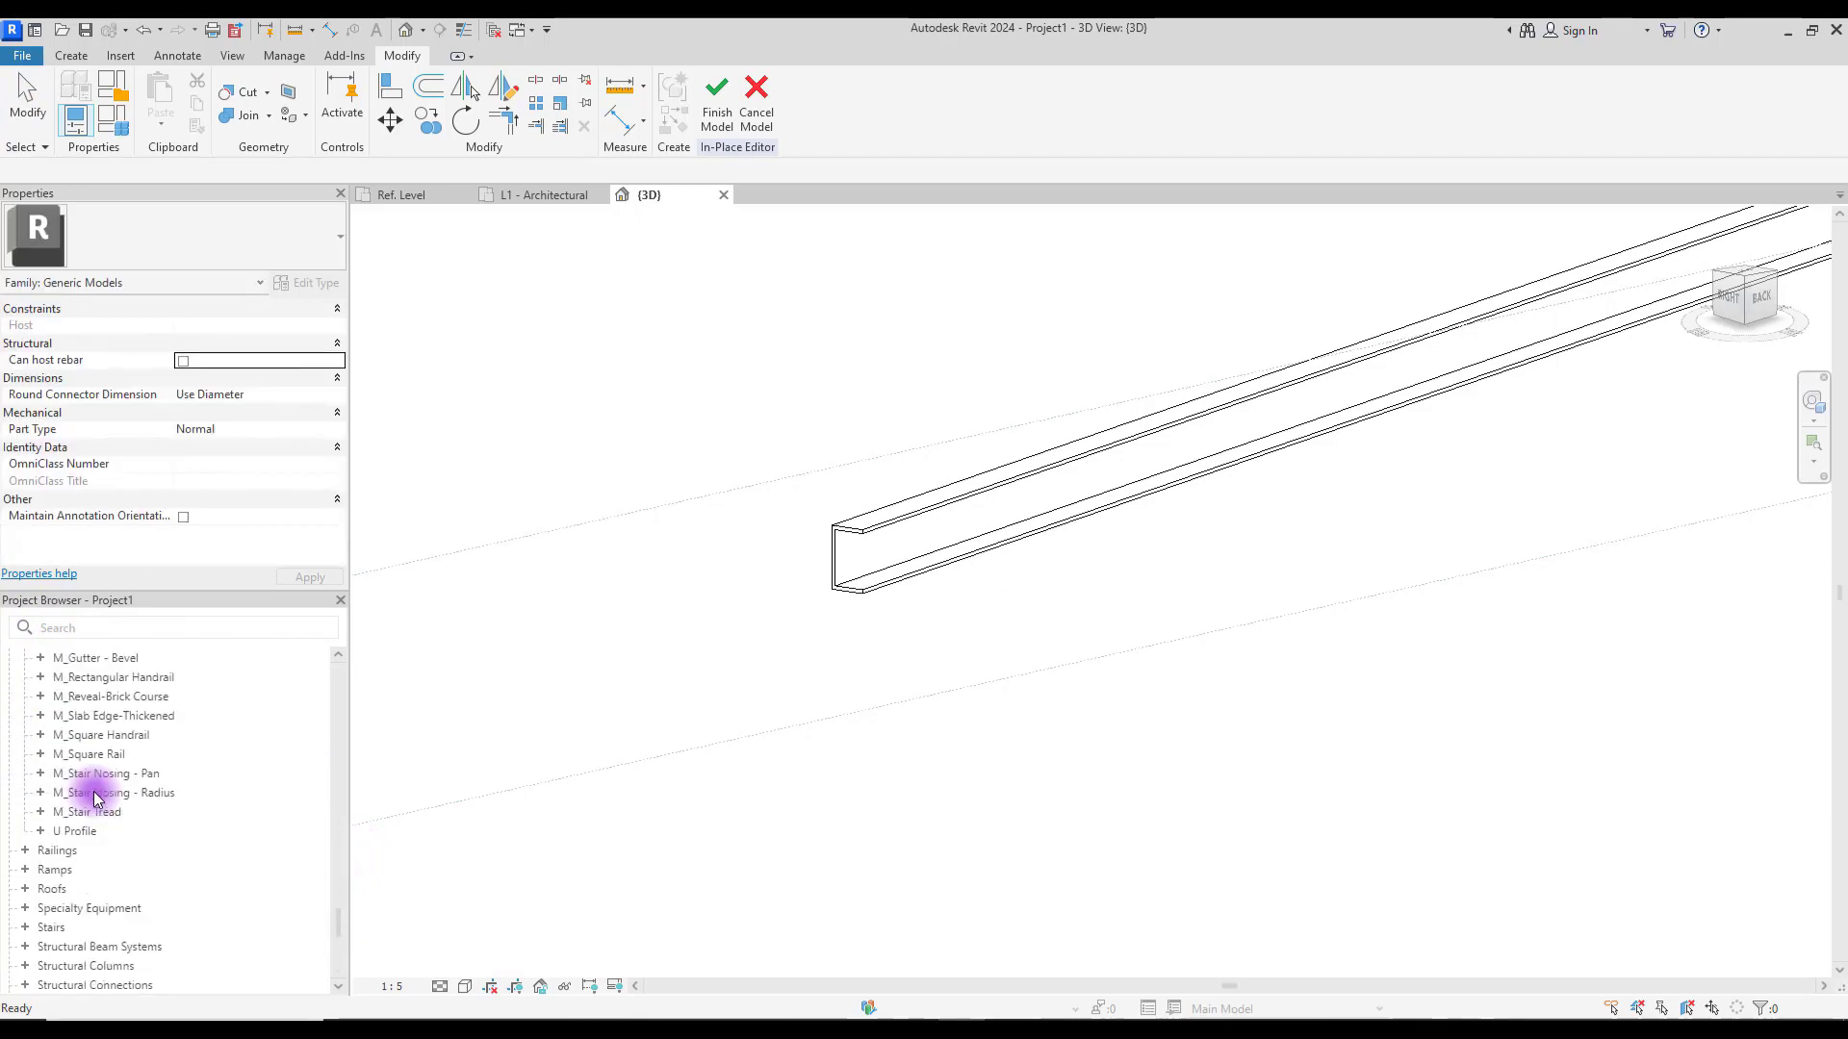
left_click(40, 831)
left_click(110, 851)
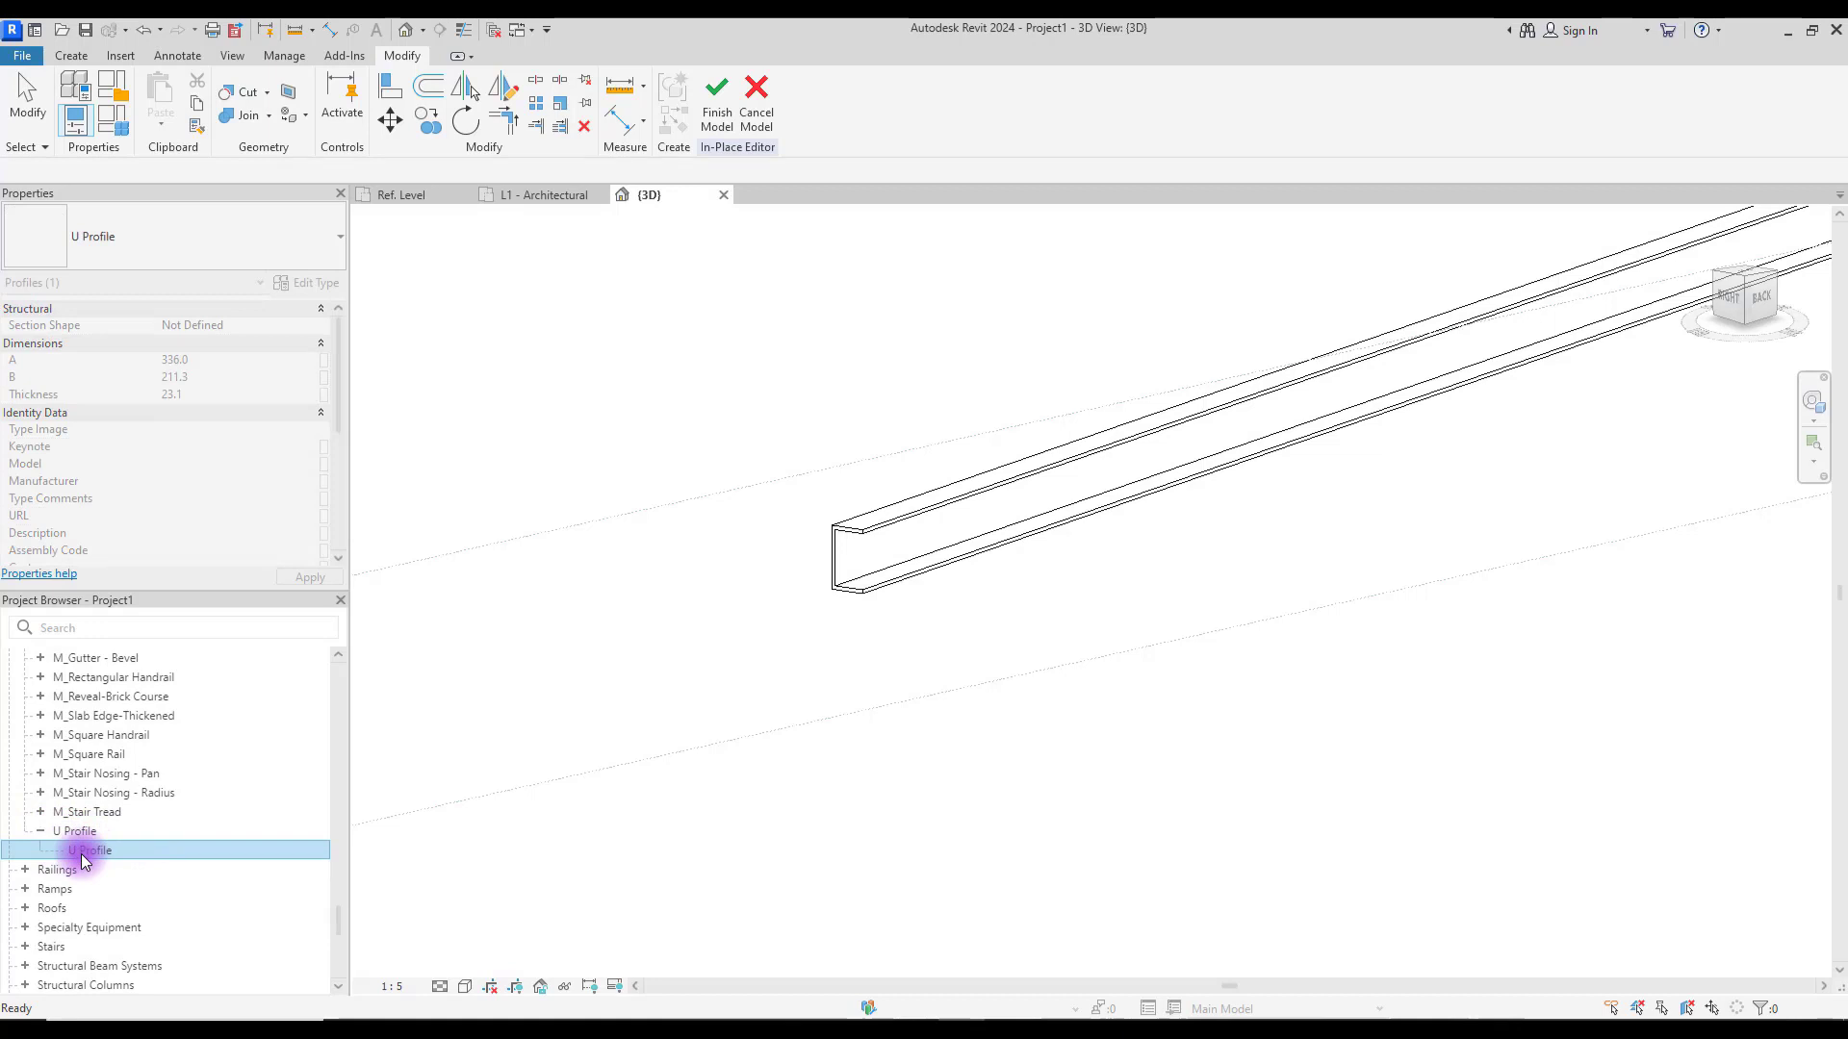
right_click(124, 853)
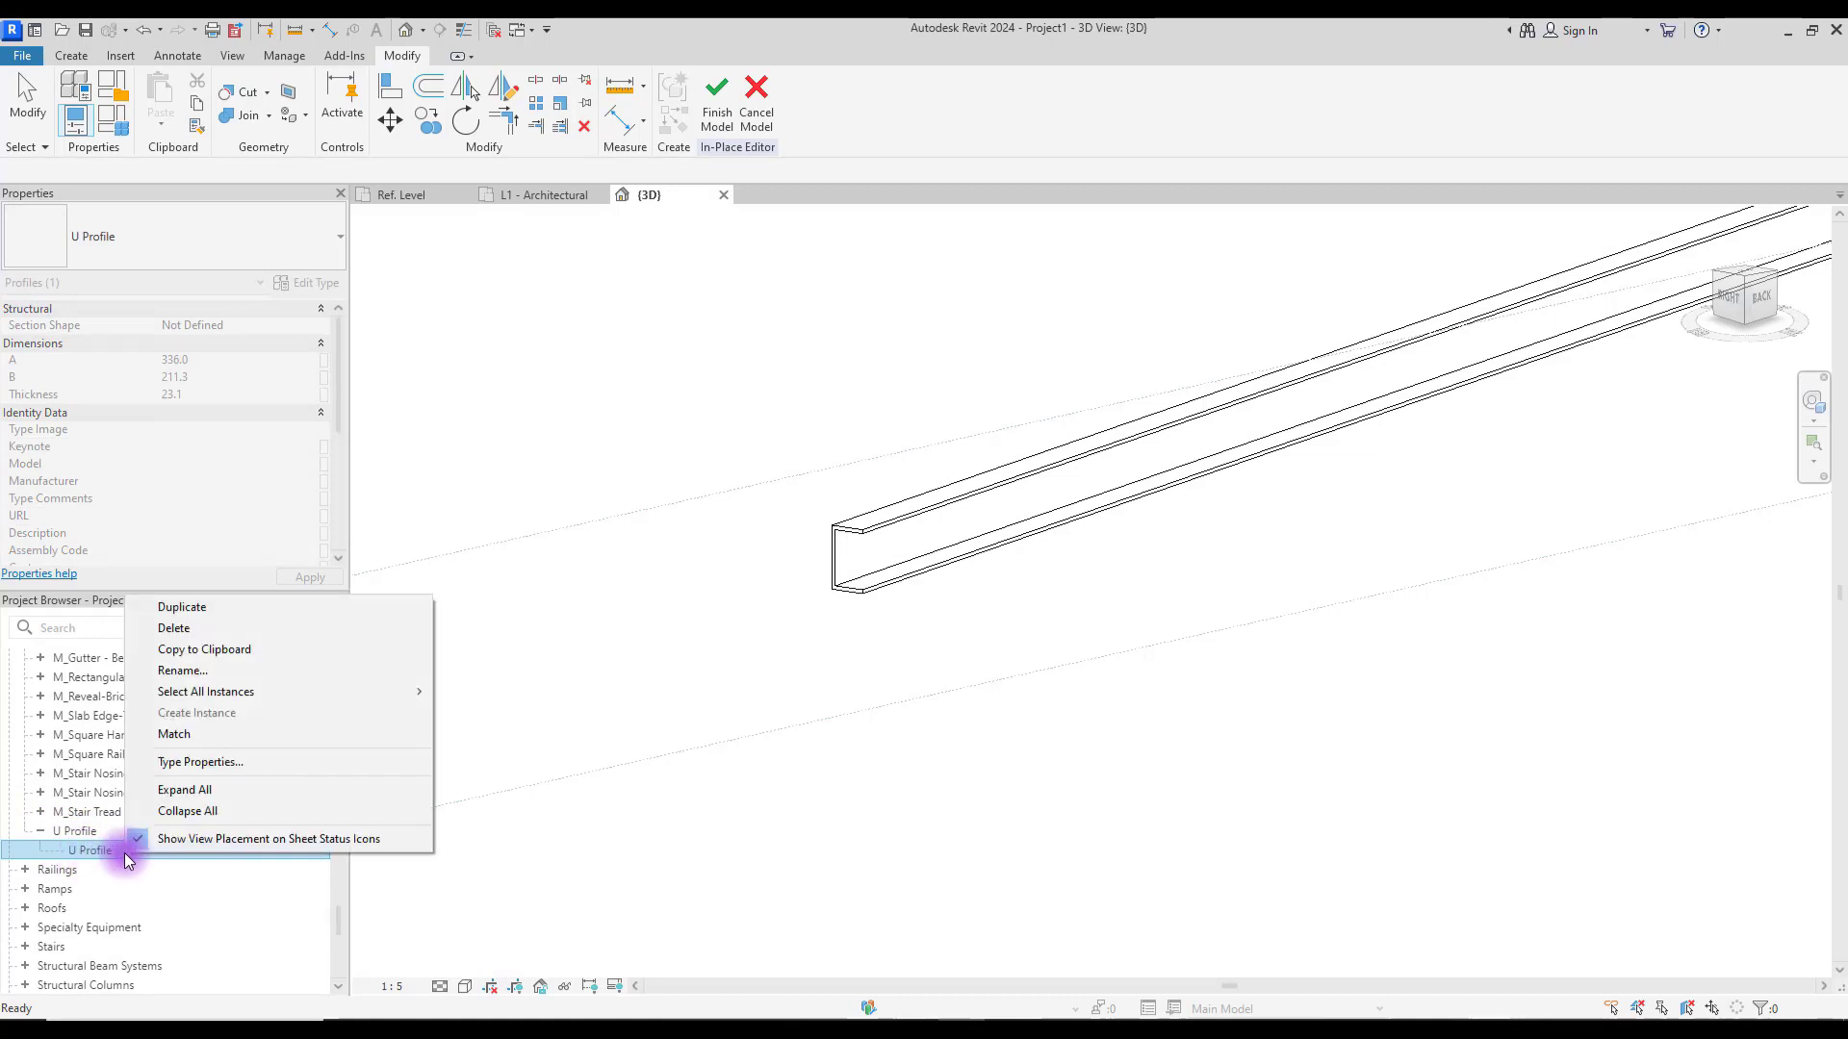
left_click(280, 760)
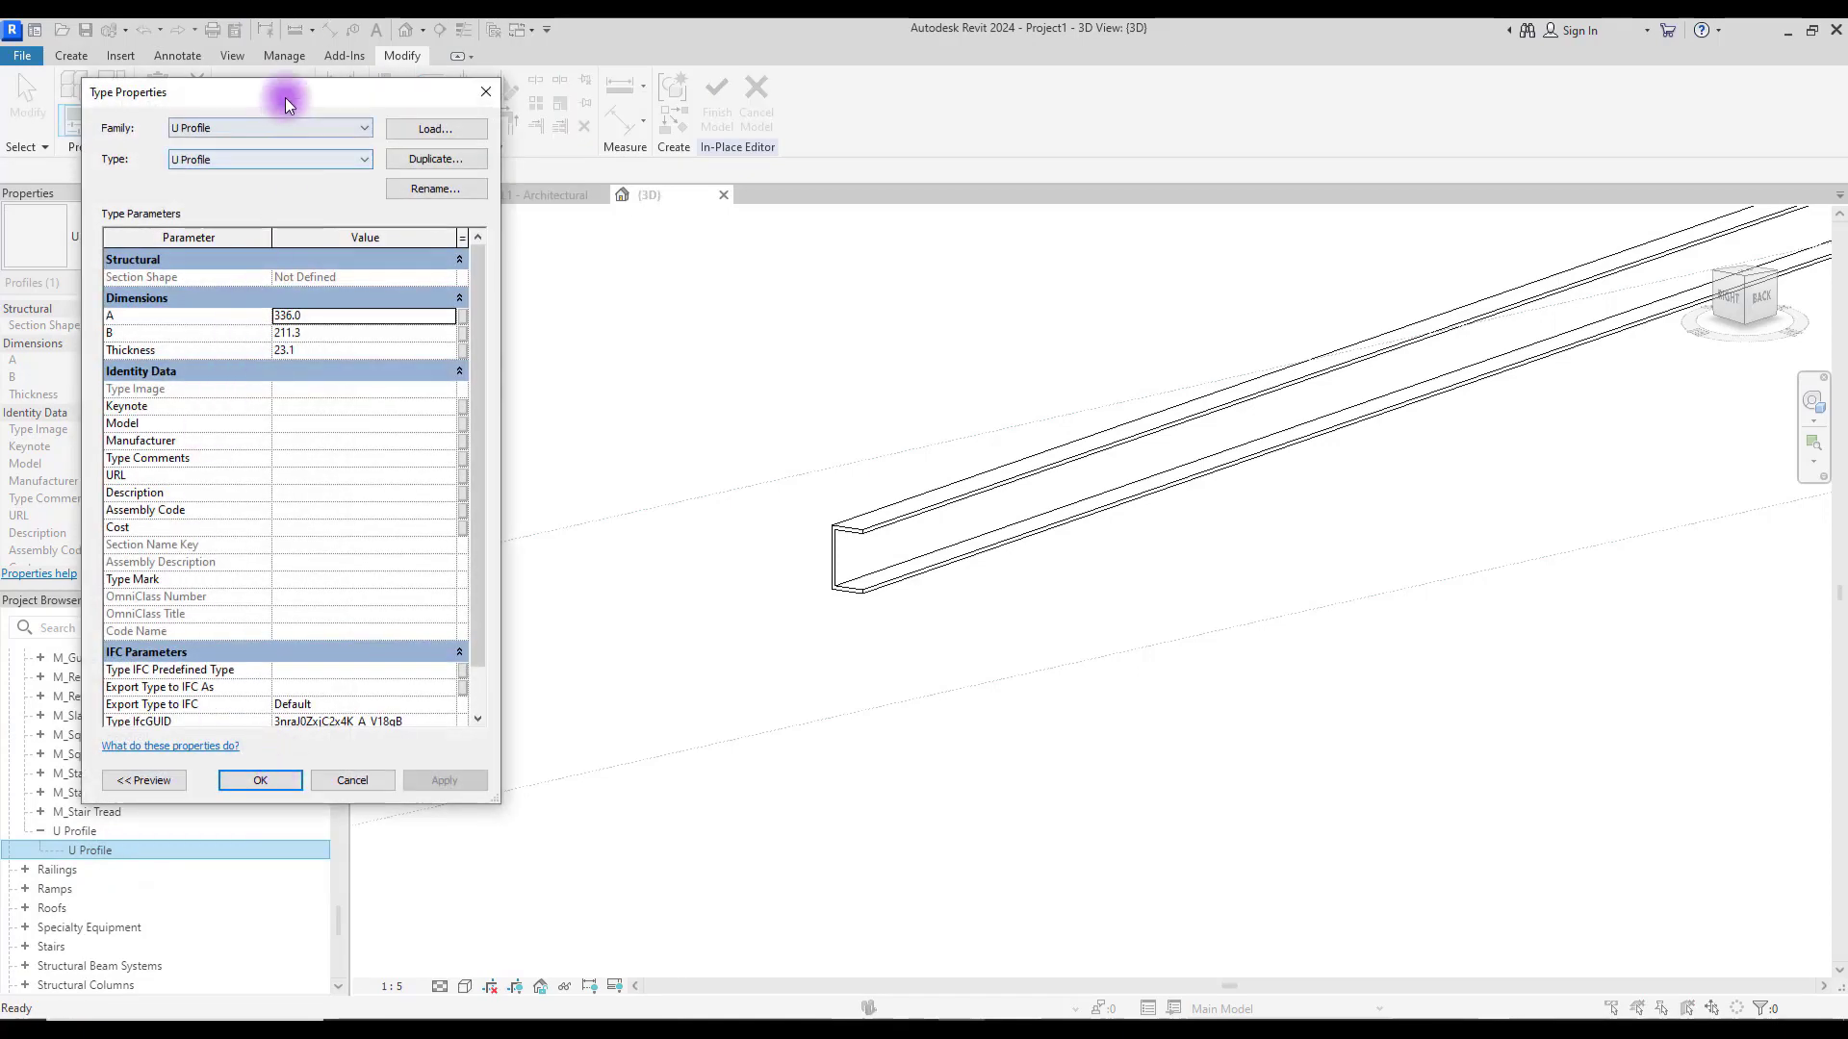
Step: Set U Profile's A to 500, B to 100 and Thickness to 30, then apply
left_click_drag(285, 96, 392, 93)
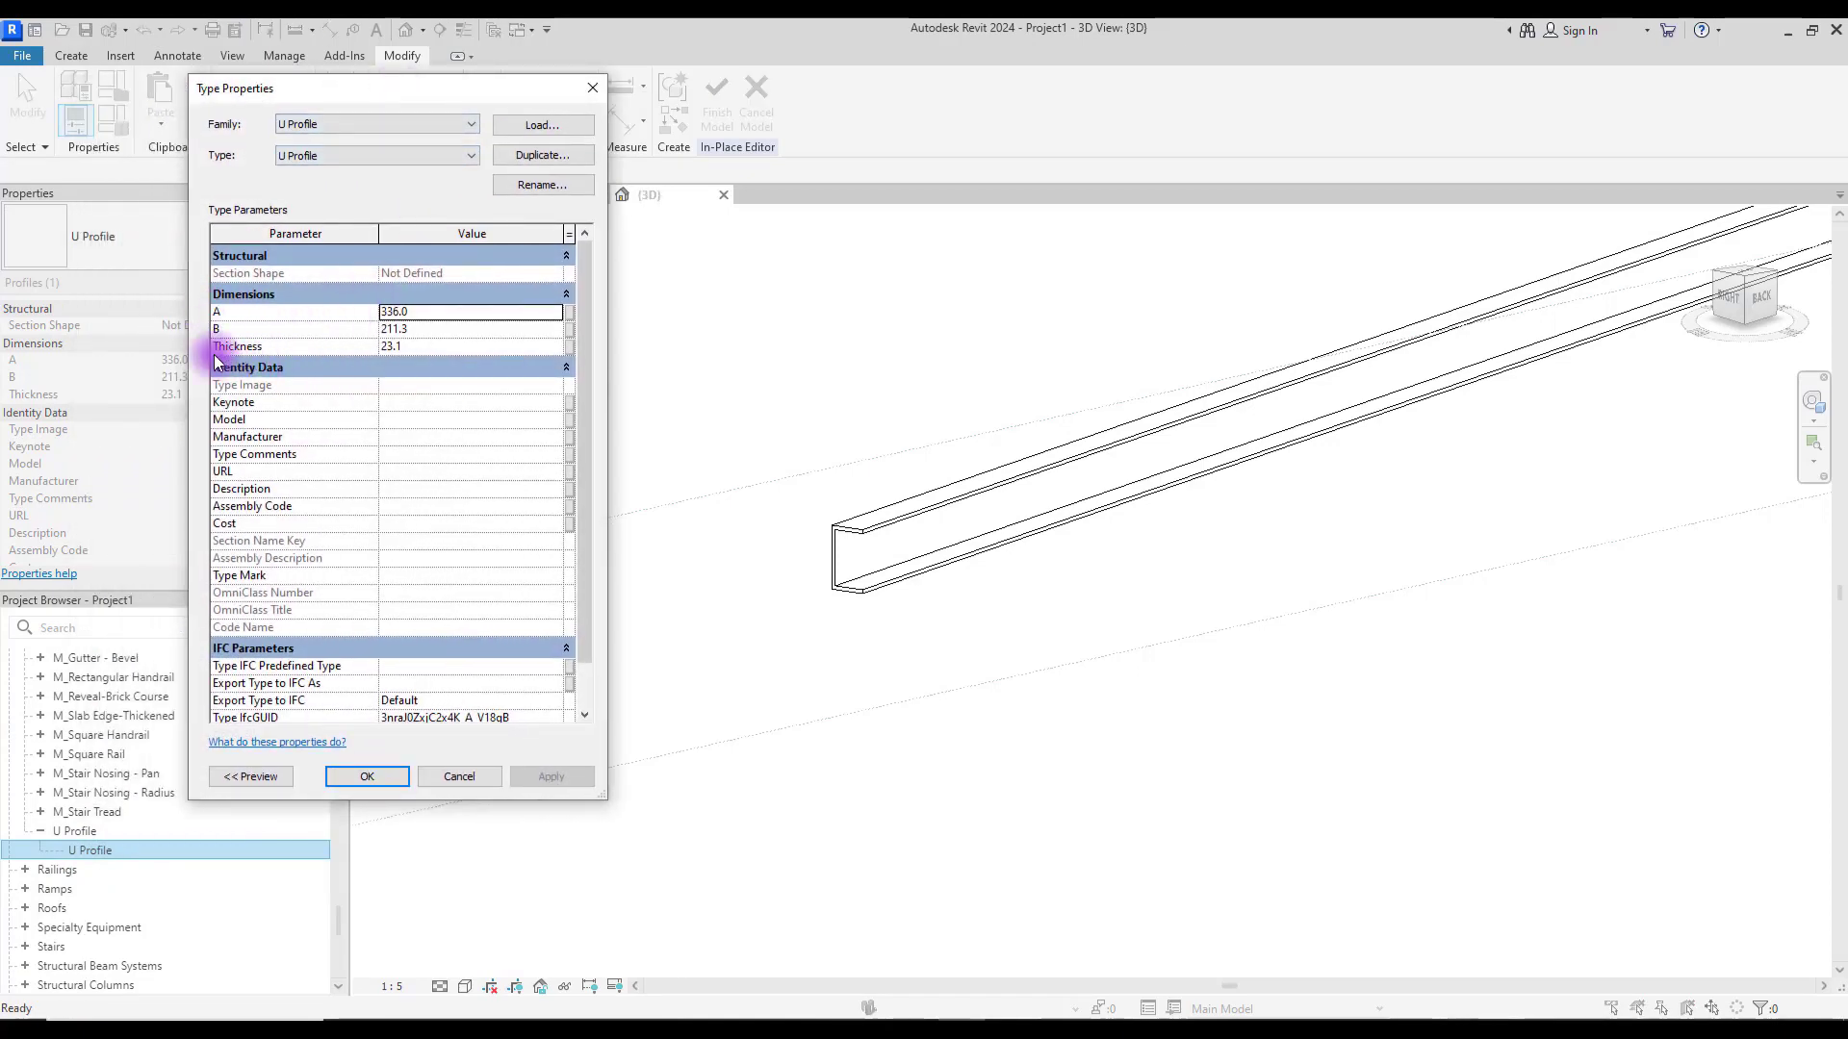
double_click(442, 310)
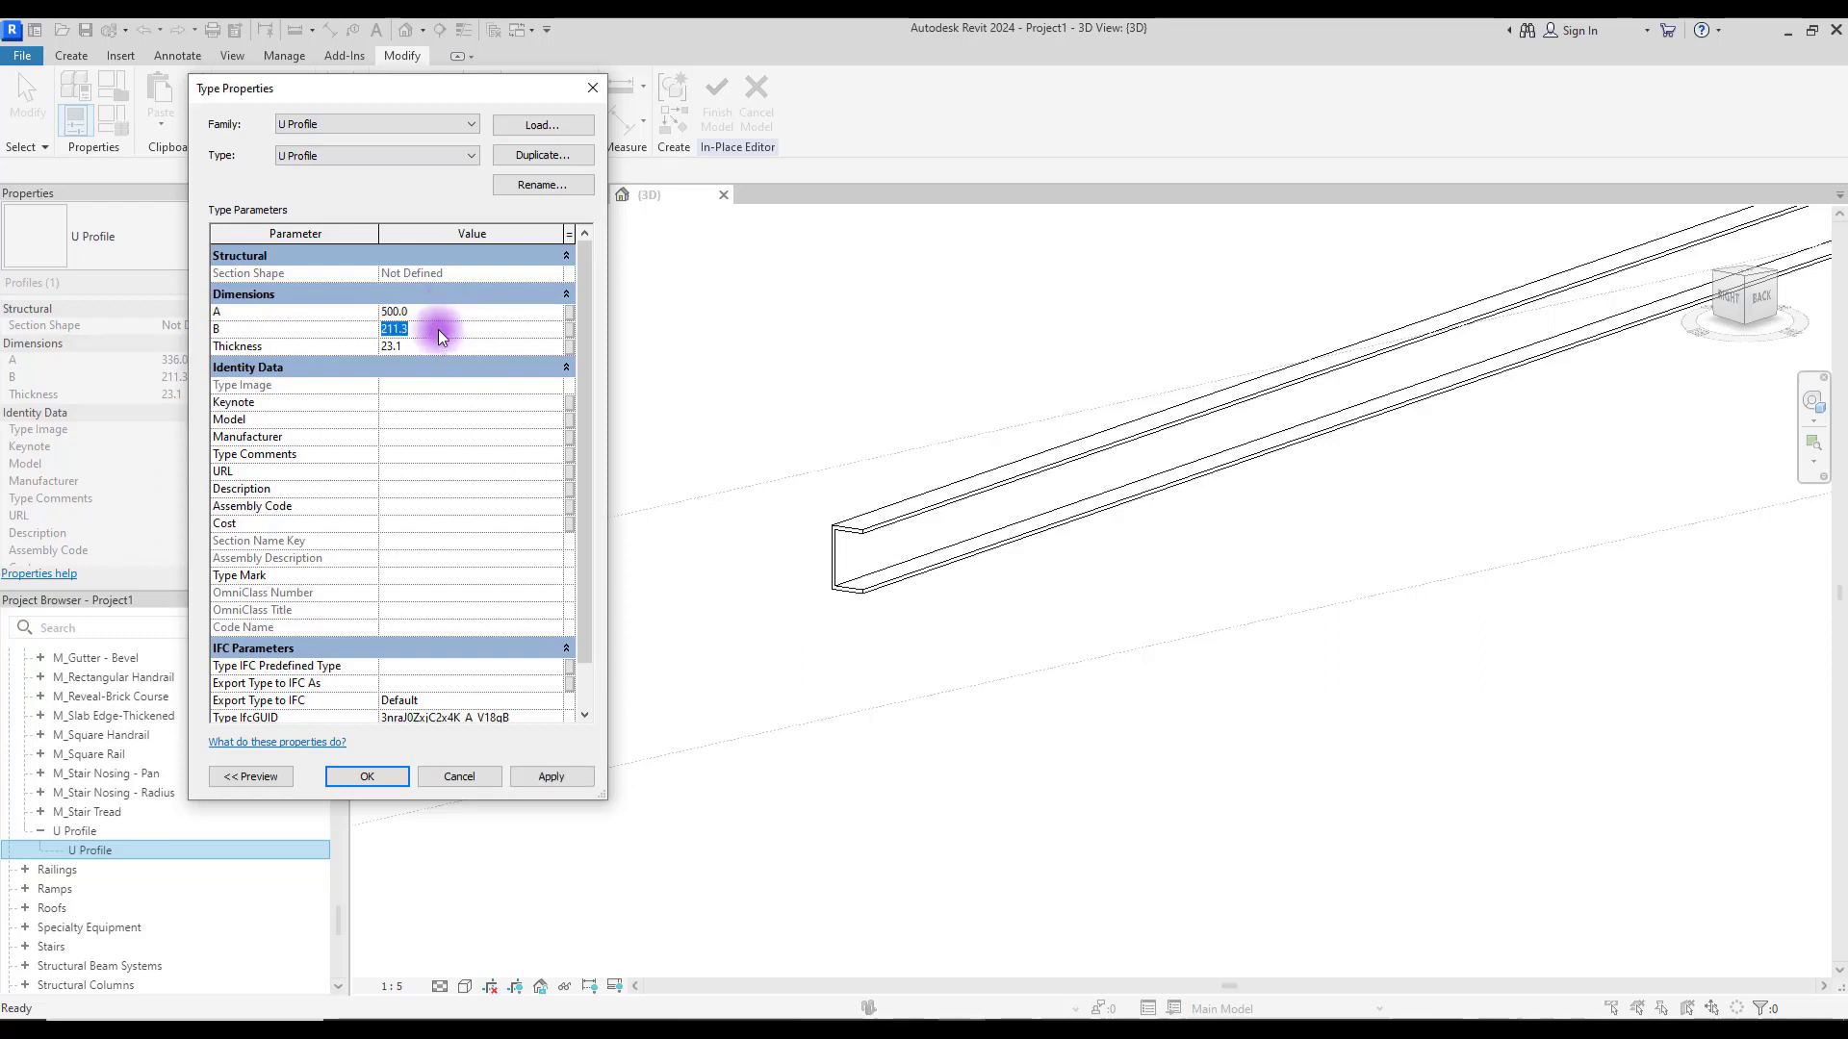
double_click(426, 346)
type("30")
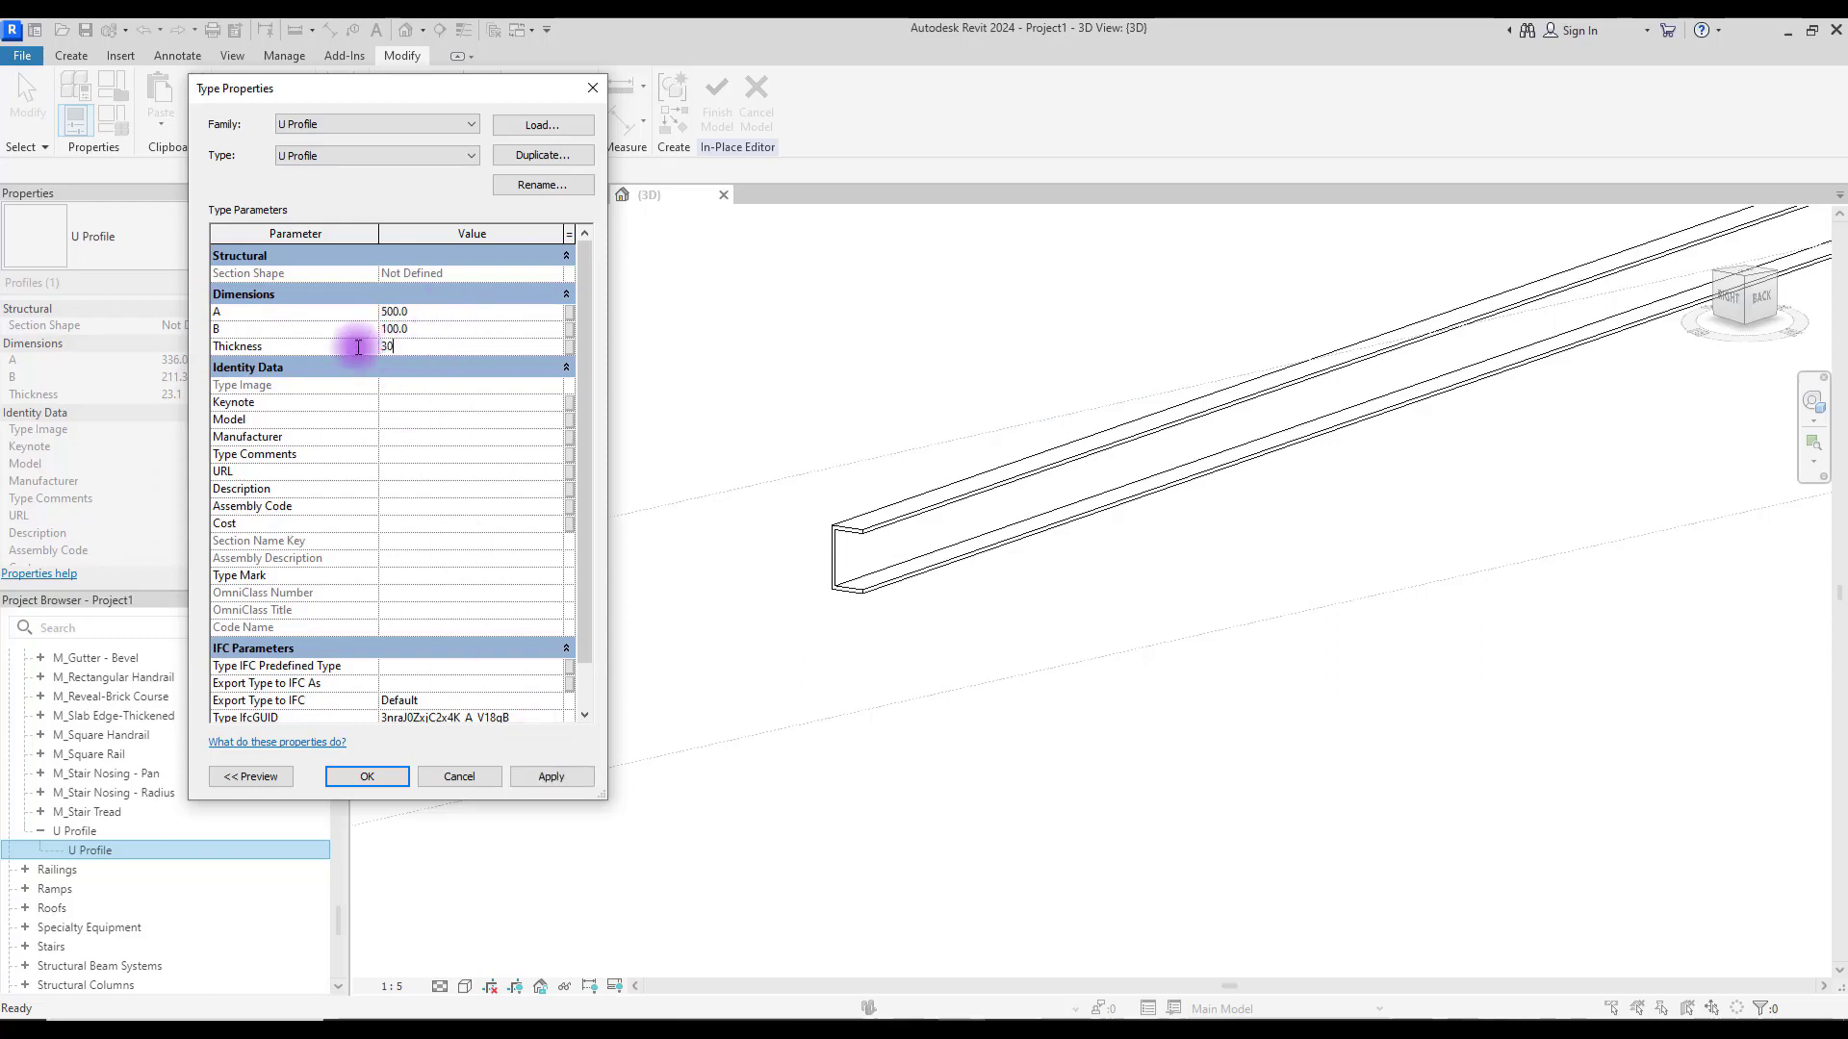
left_click(551, 775)
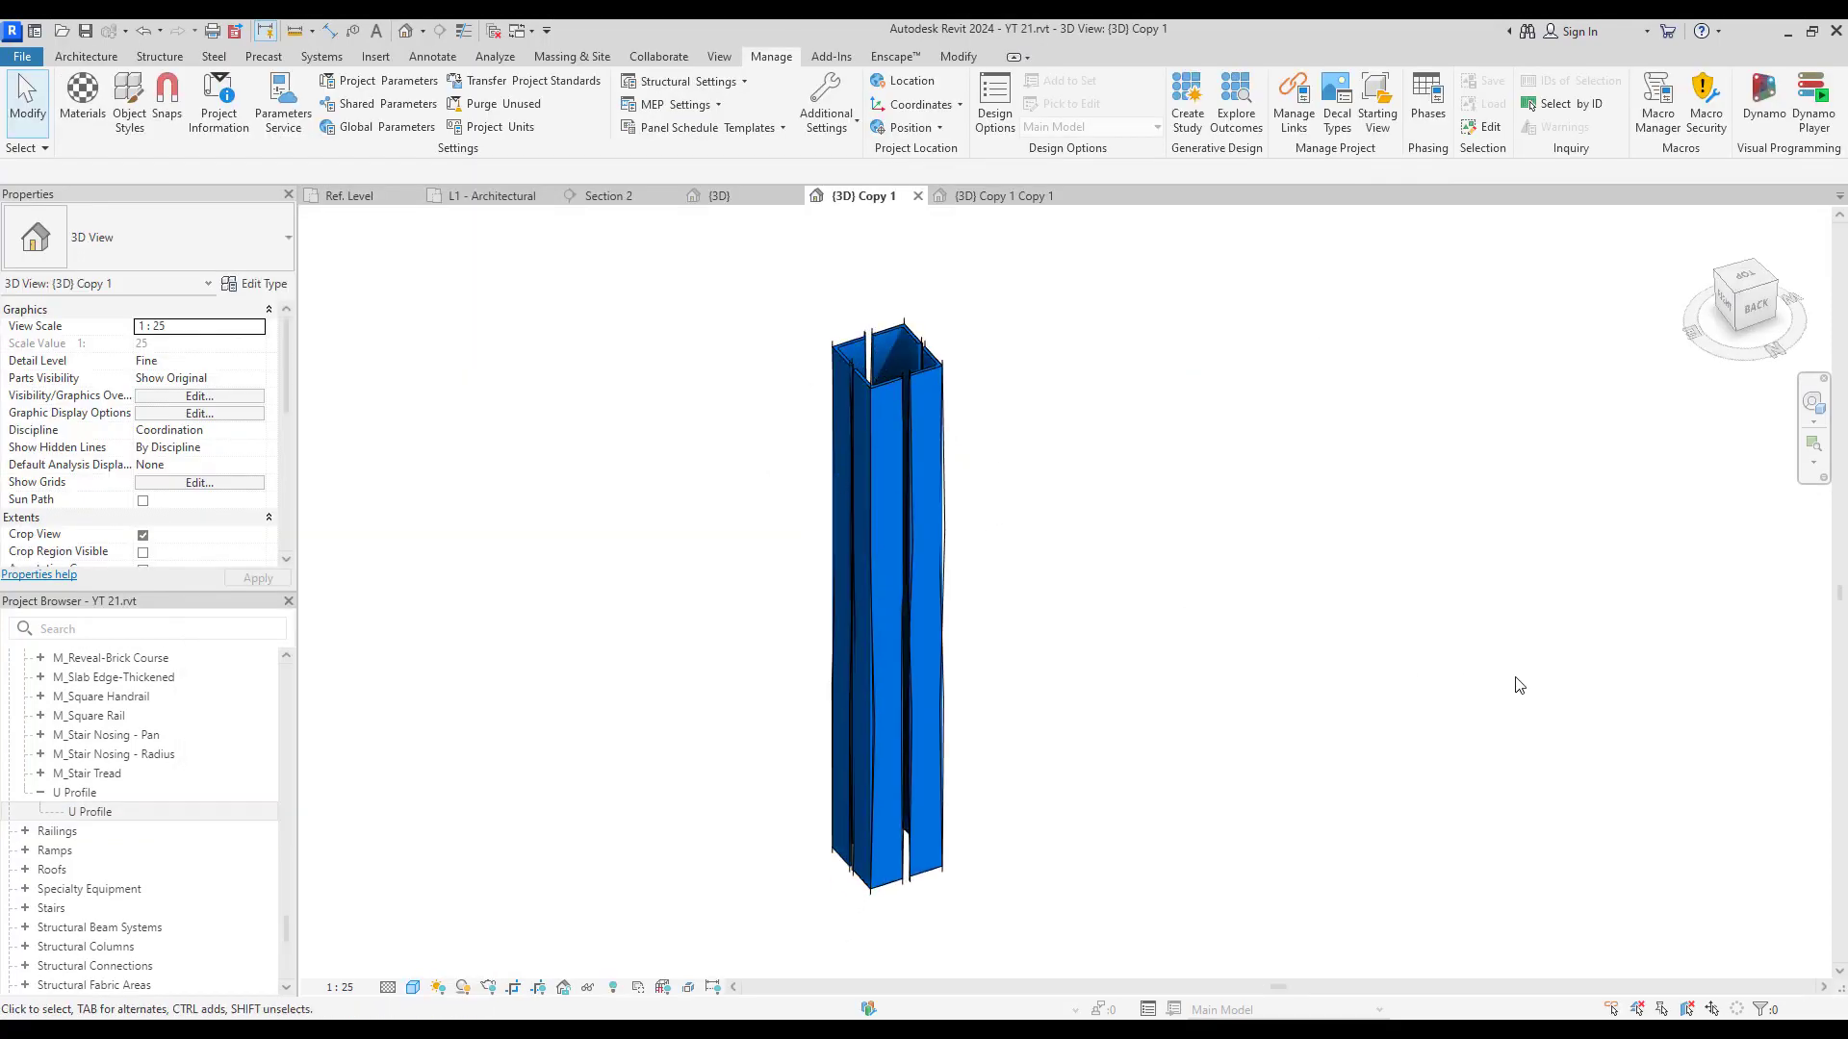
Step: Orbit the blue, orange and green U-channel columns across the {3D} view tabs
middle_click_drag(1517, 684, 556, 694, "shift")
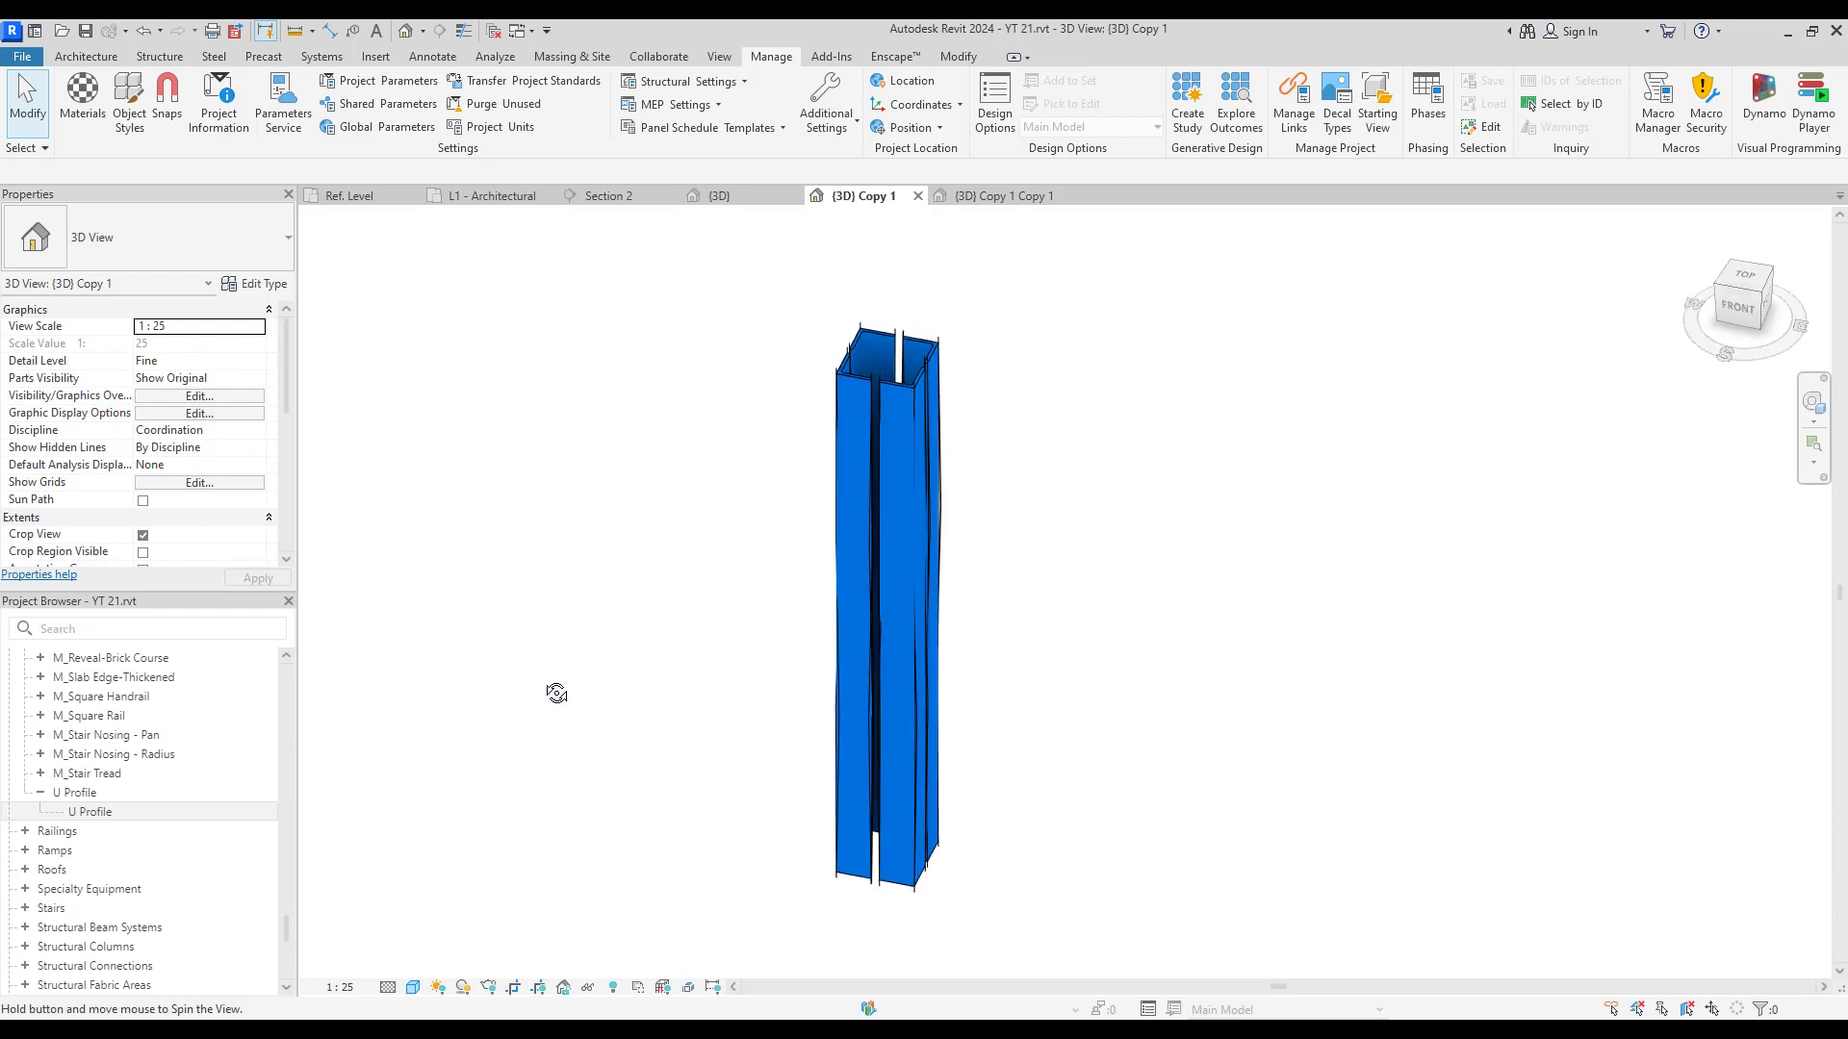
left_click(720, 195)
scroll(539, 602, "up", 2)
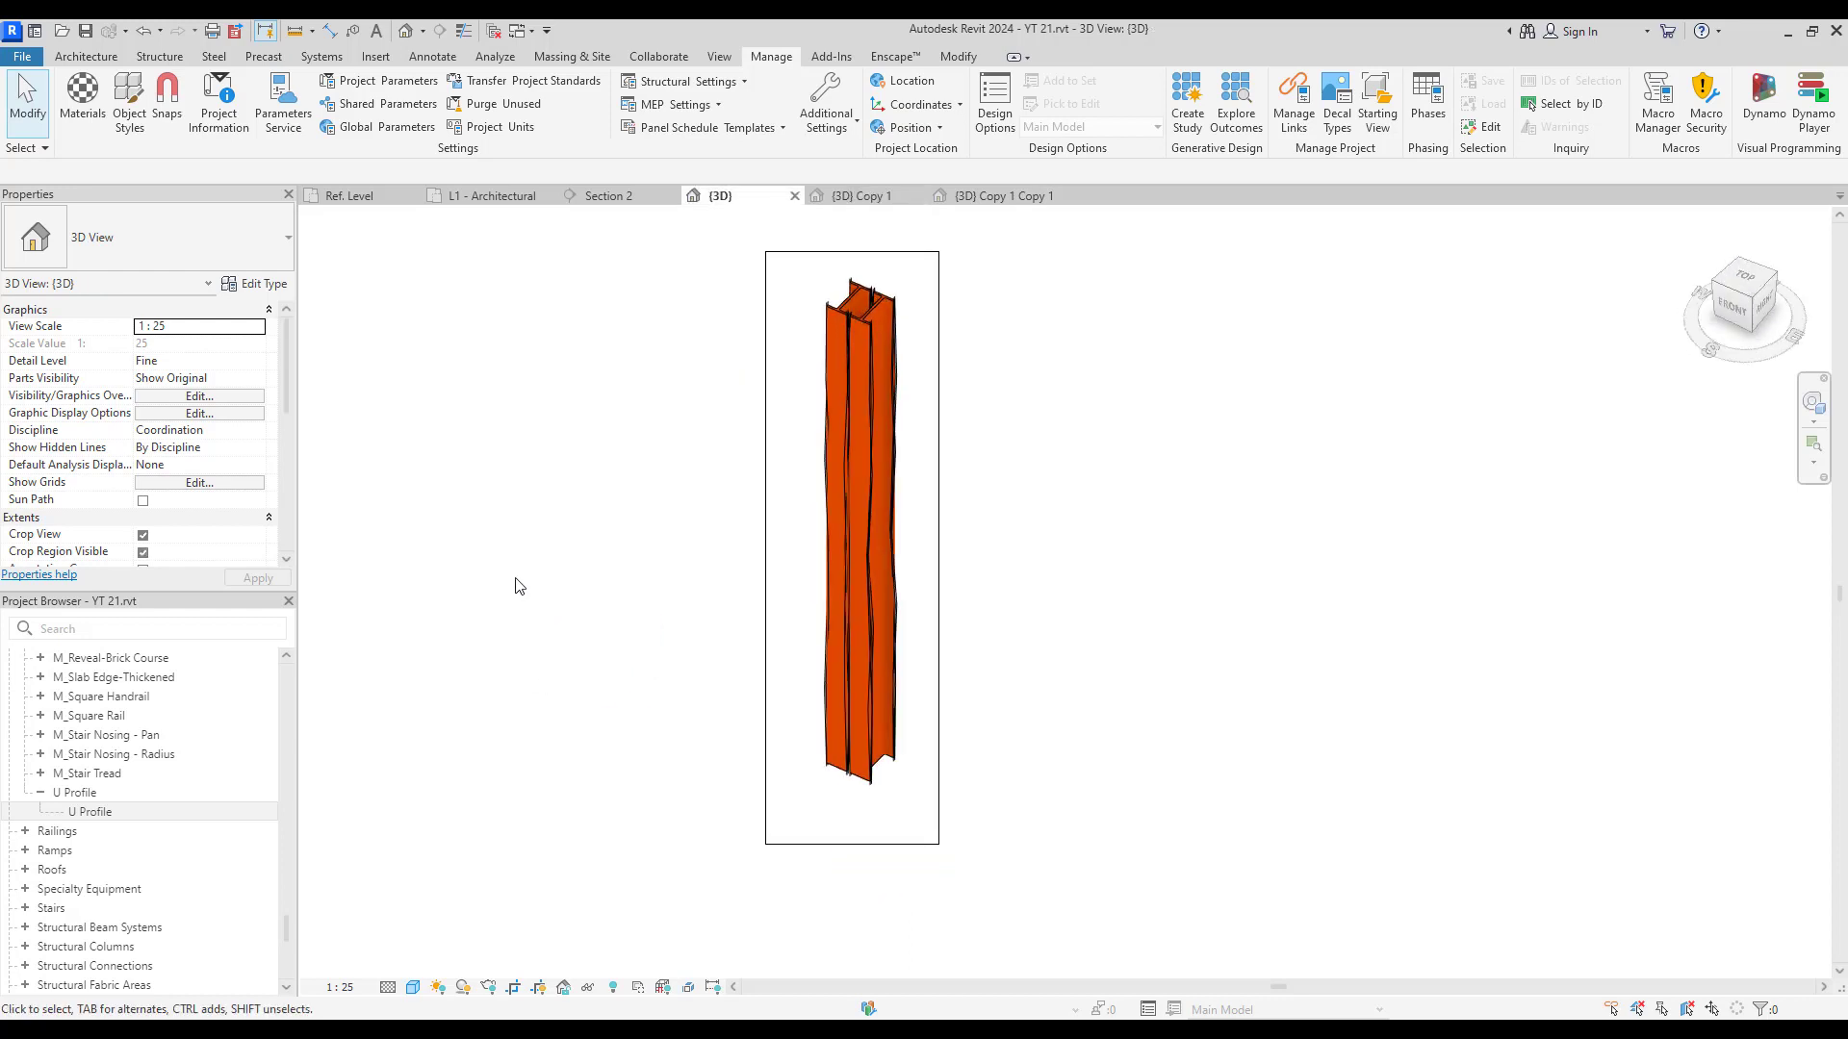
scroll(578, 519, "down", 2)
scroll(616, 489, "up", 2)
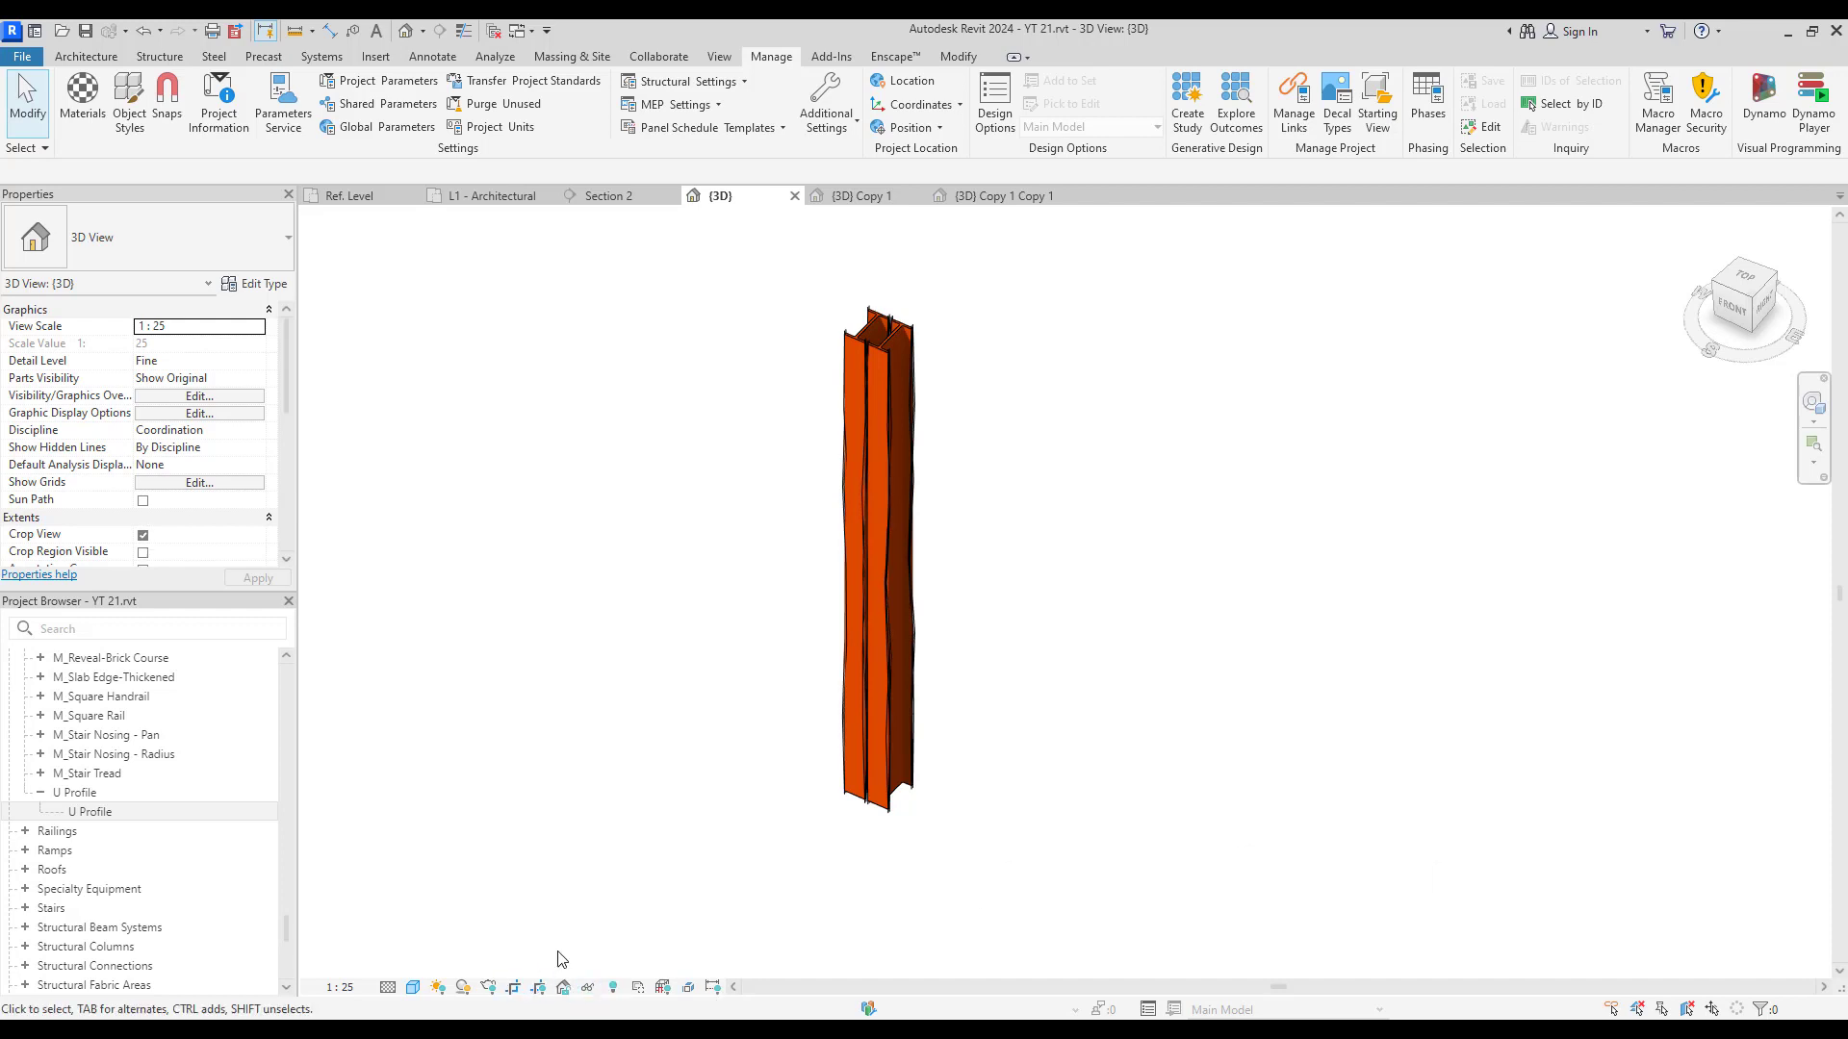
scroll(876, 337, "up", 3)
middle_click_drag(874, 316, 603, 660, "shift")
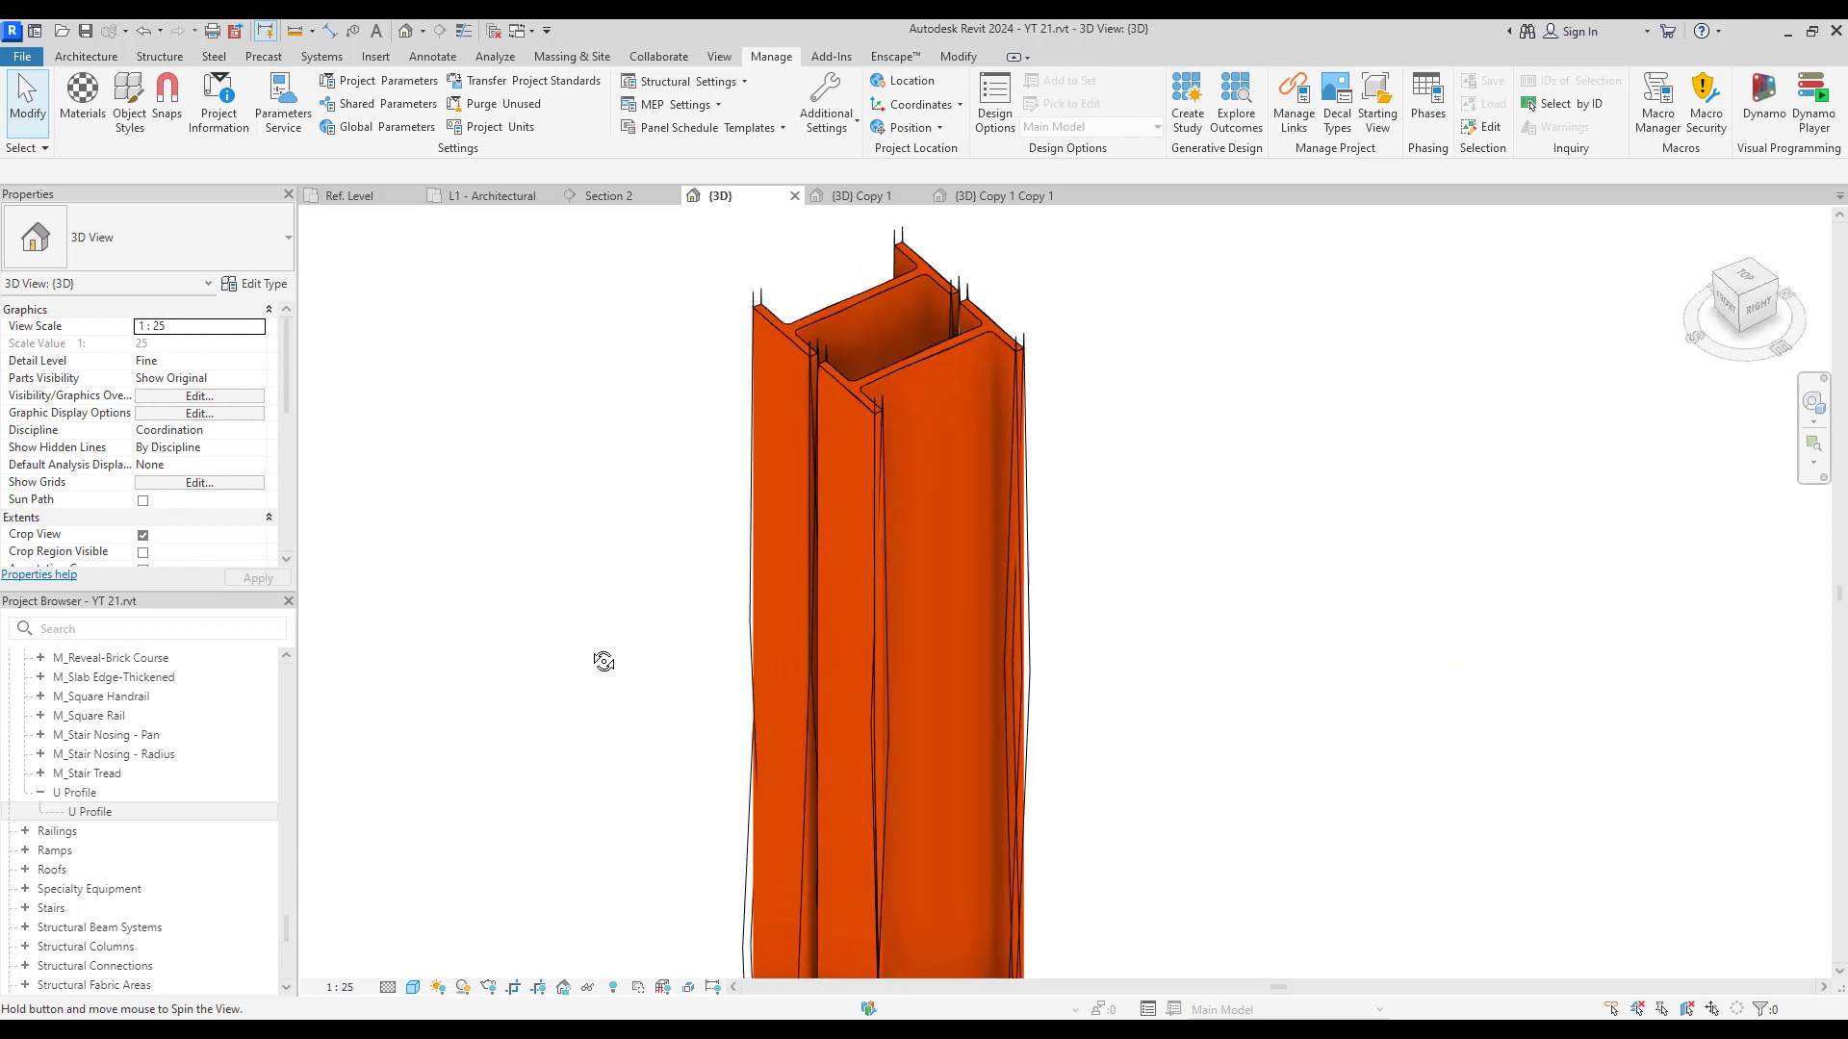
left_click(997, 198)
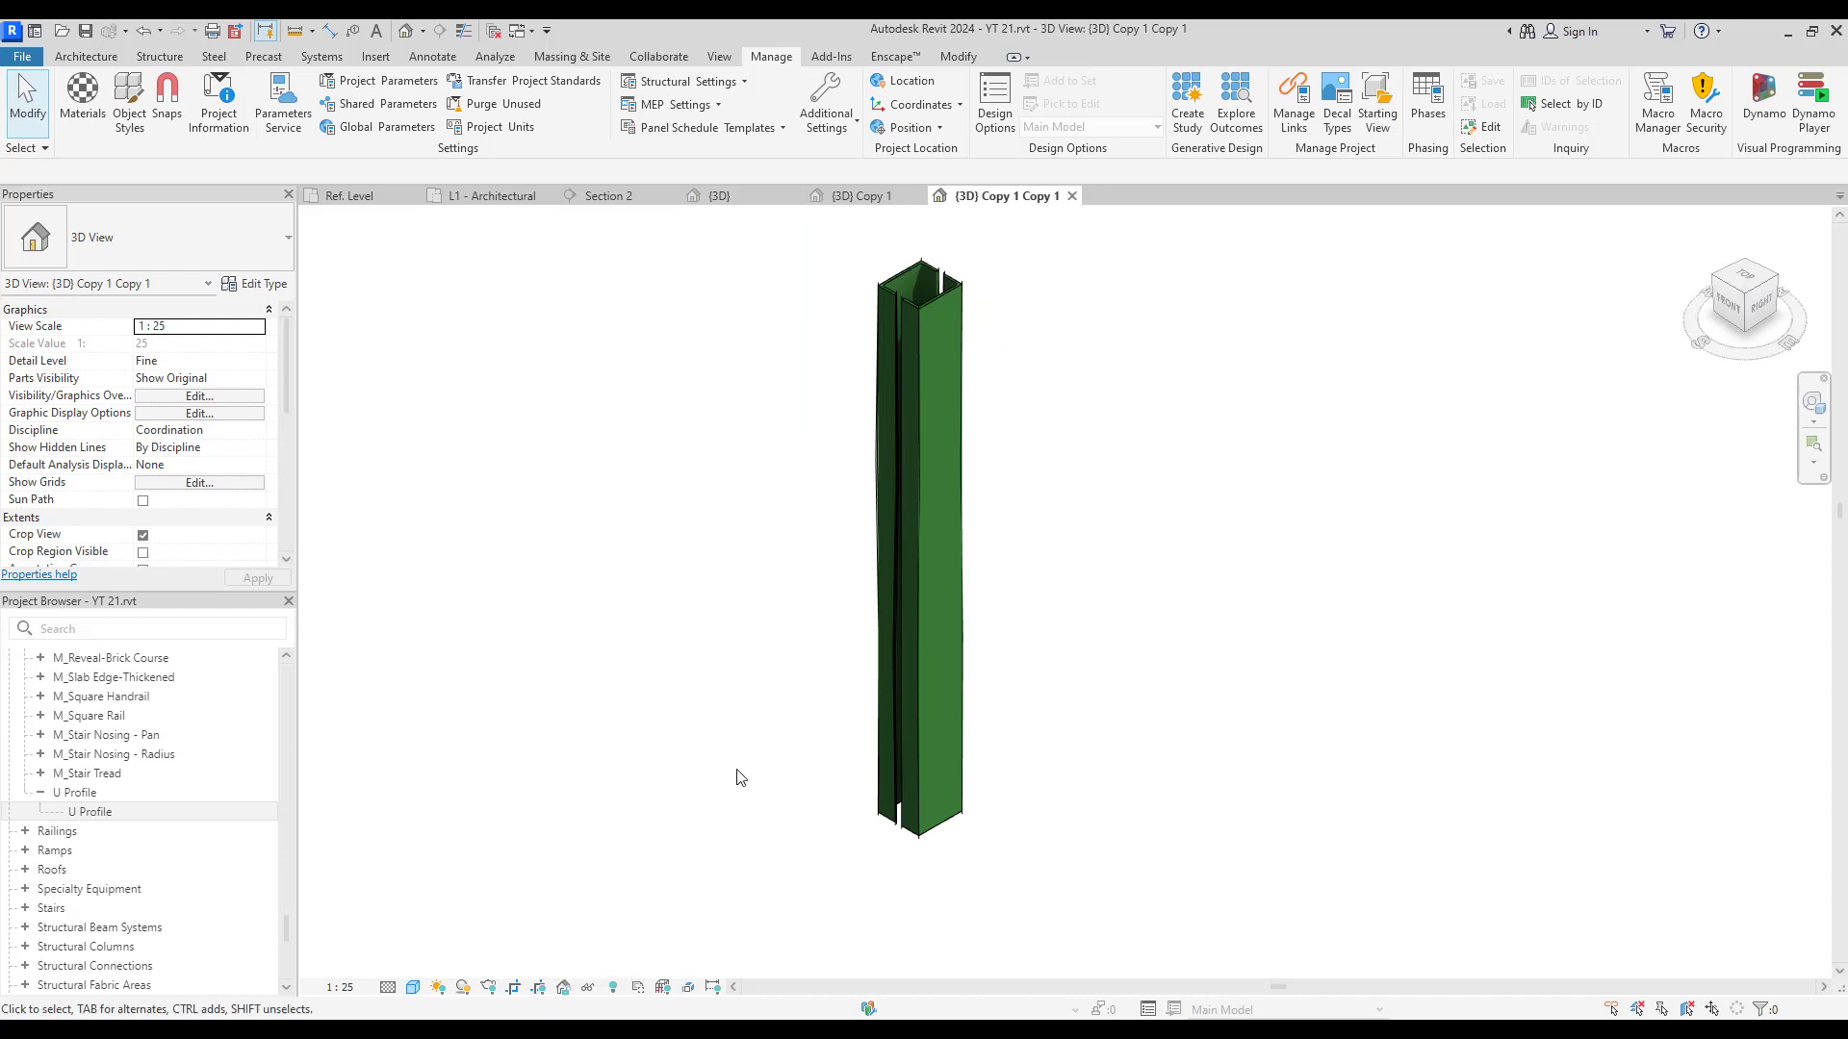
middle_click_drag(737, 776, 1339, 450, "shift")
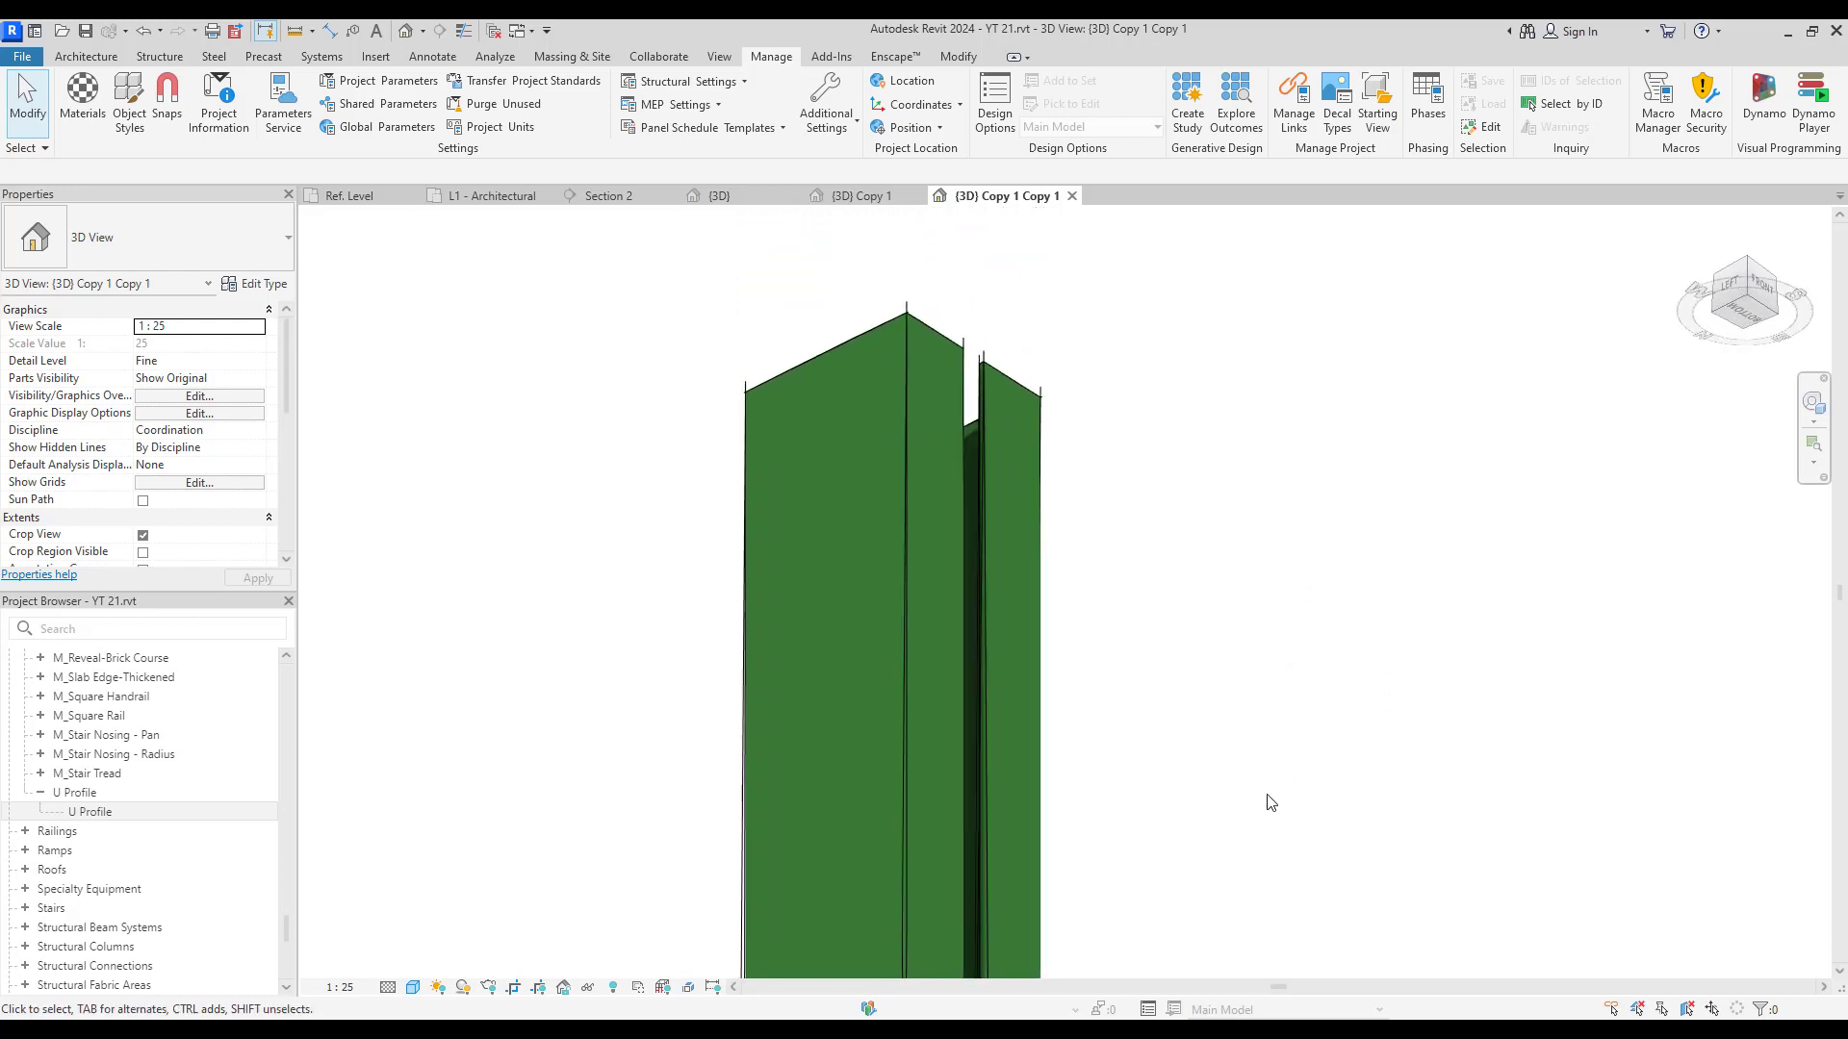